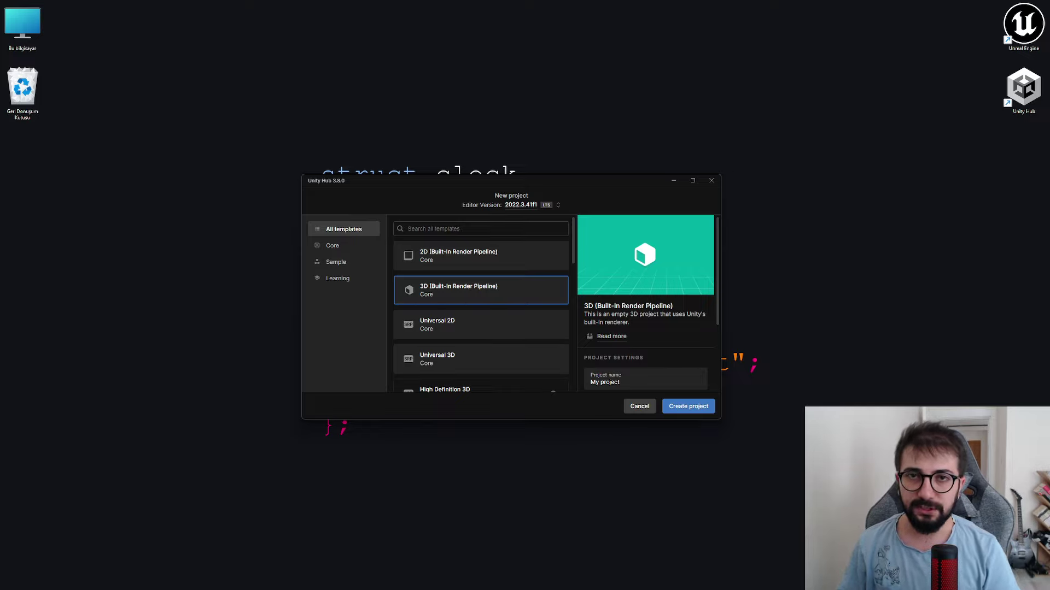
# Step: Name the new 3D (Built-In Render Pipeline) project VisualScript and create it in D:\UnityProjects
pyautogui.tripleClick(678, 380)
pyautogui.write('VisualScript')
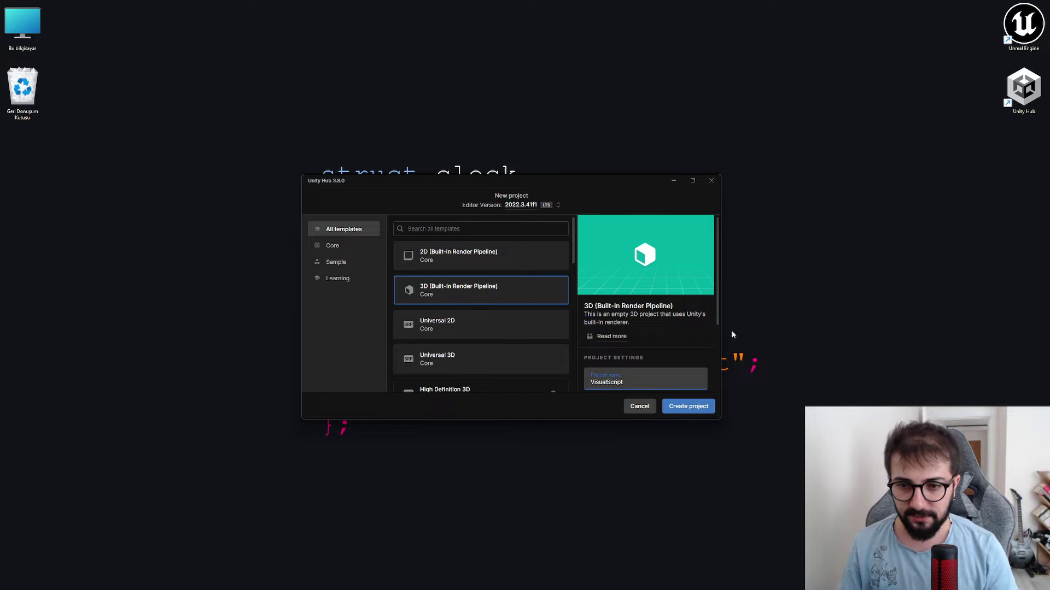
pyautogui.scroll(-2, 706, 339)
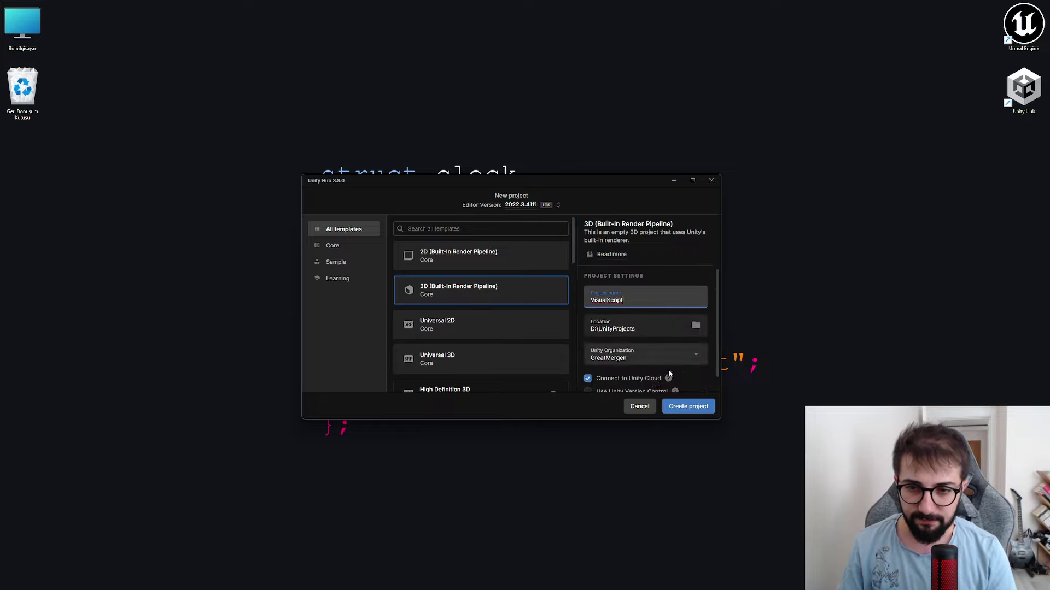
pyautogui.click(690, 406)
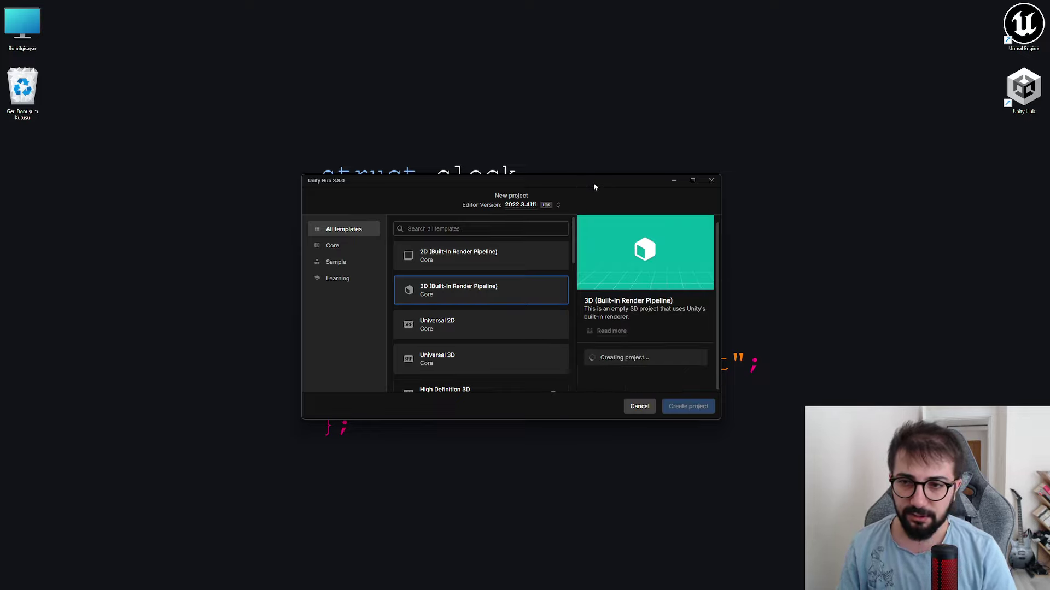
# Step: Minimize Unity Hub and let the editor load the VisualScript project with its empty SampleScene
pyautogui.click(672, 183)
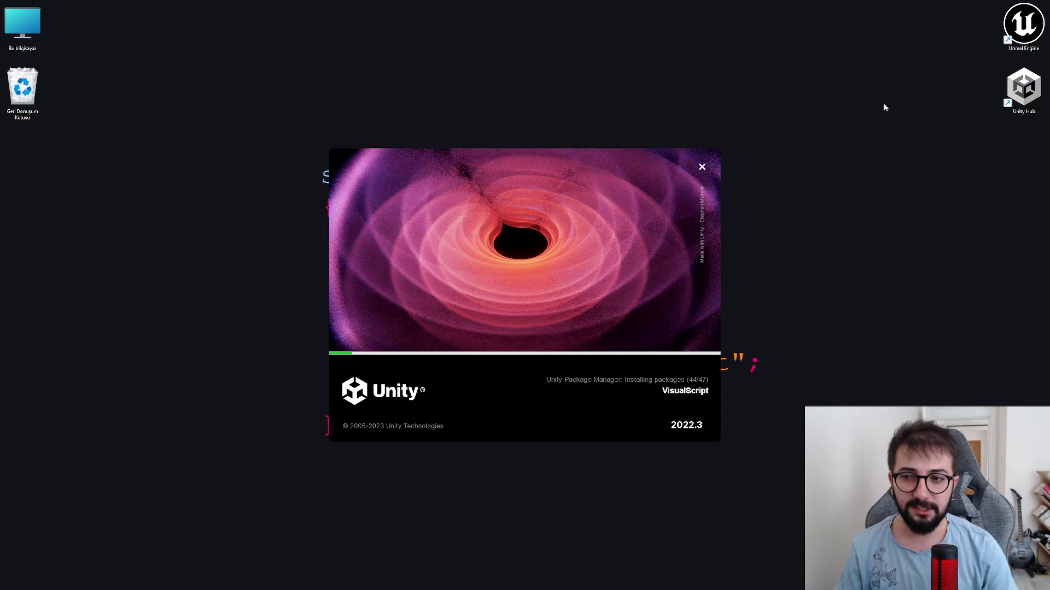
pyautogui.moveTo(791, 68); pyautogui.dragTo(286, 445)
pyautogui.moveTo(256, 477)
pyautogui.mouseDown()
pyautogui.moveTo(794, 104)
pyautogui.moveTo(253, 476)
pyautogui.moveTo(785, 94)
pyautogui.mouseUp()
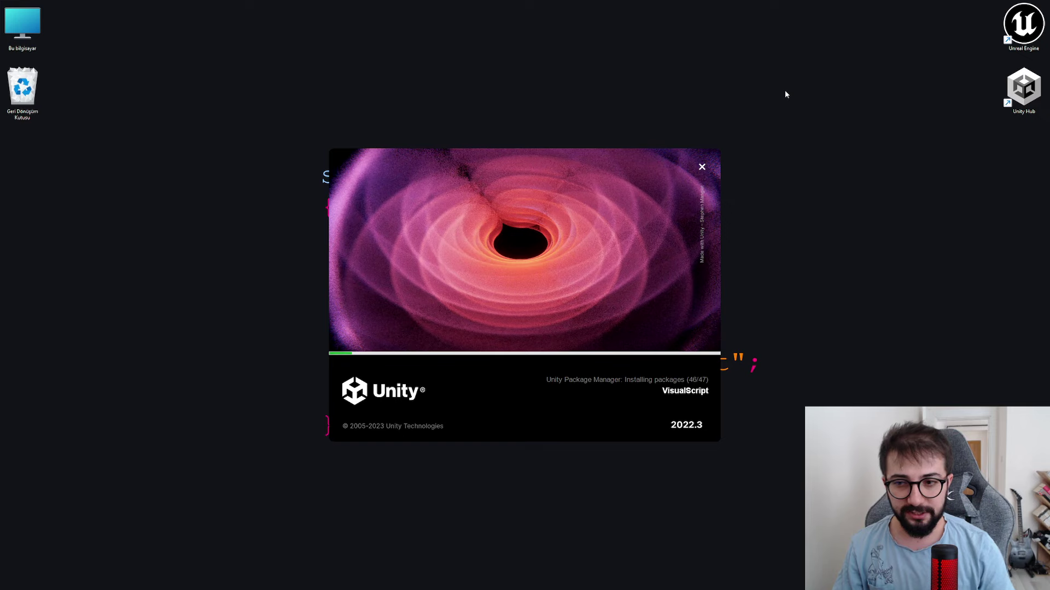
pyautogui.moveTo(792, 94)
pyautogui.mouseDown()
pyautogui.moveTo(287, 474)
pyautogui.moveTo(840, 85)
pyautogui.mouseUp()
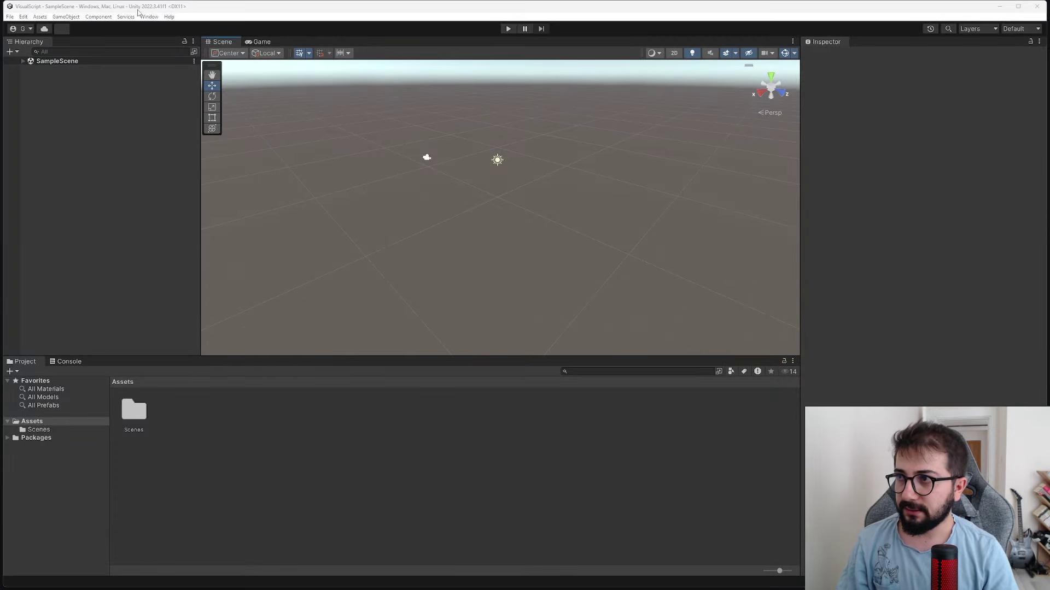
# Step: Maximize the editor and add a Cube to SampleScene from the Hierarchy
pyautogui.click(1018, 6)
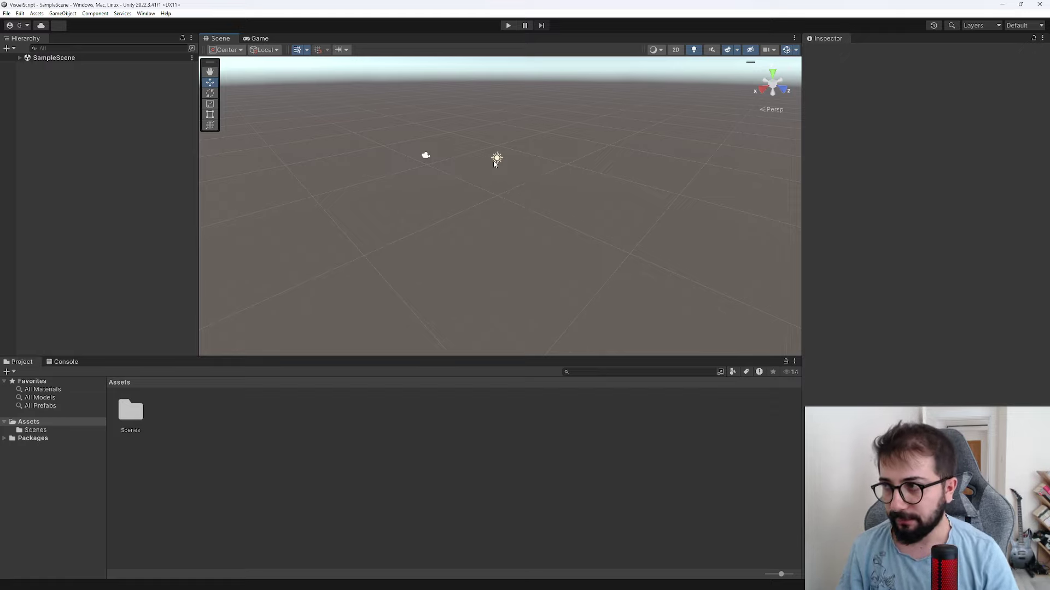
pyautogui.click(23, 59)
pyautogui.click(20, 58)
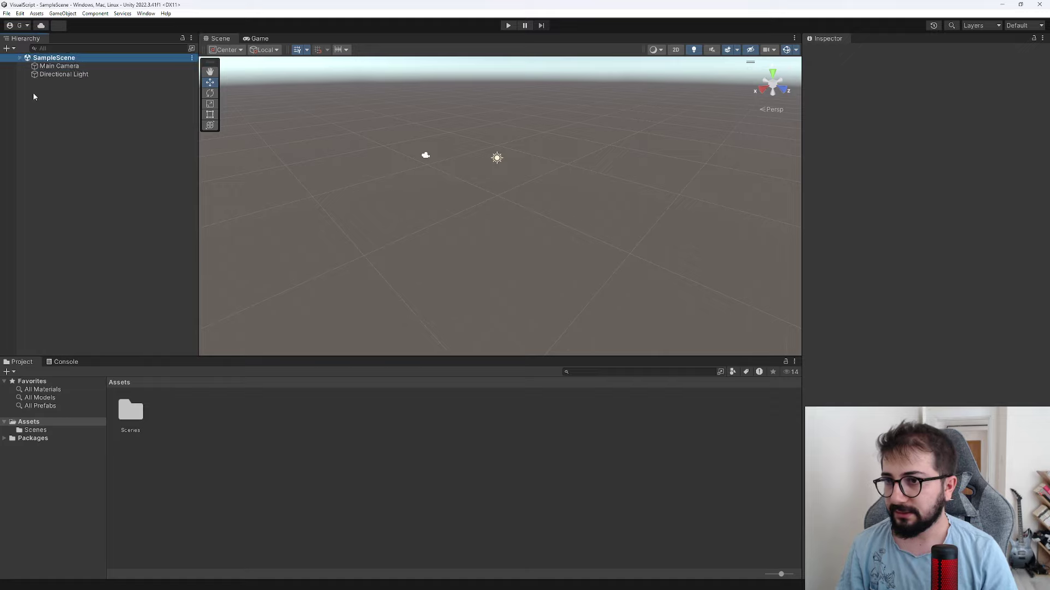
pyautogui.rightClick(45, 117)
pyautogui.moveTo(78, 245)
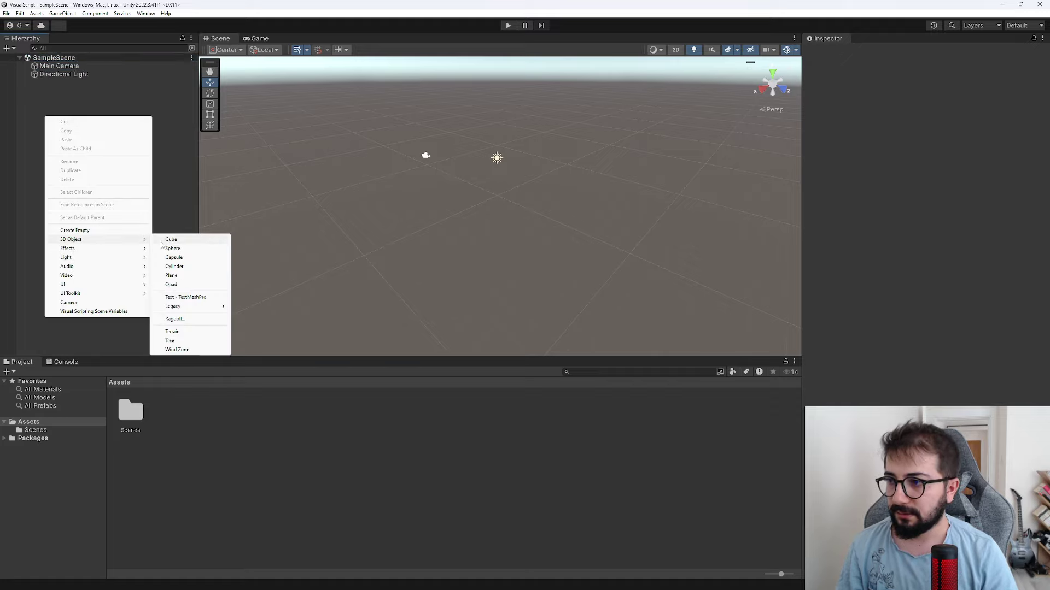
pyautogui.click(162, 241)
# Step: Scale the cube to about 59.5 × 1 × 65 so it forms a flat floor
pyautogui.moveTo(484, 215); pyautogui.dragTo(219, 339)
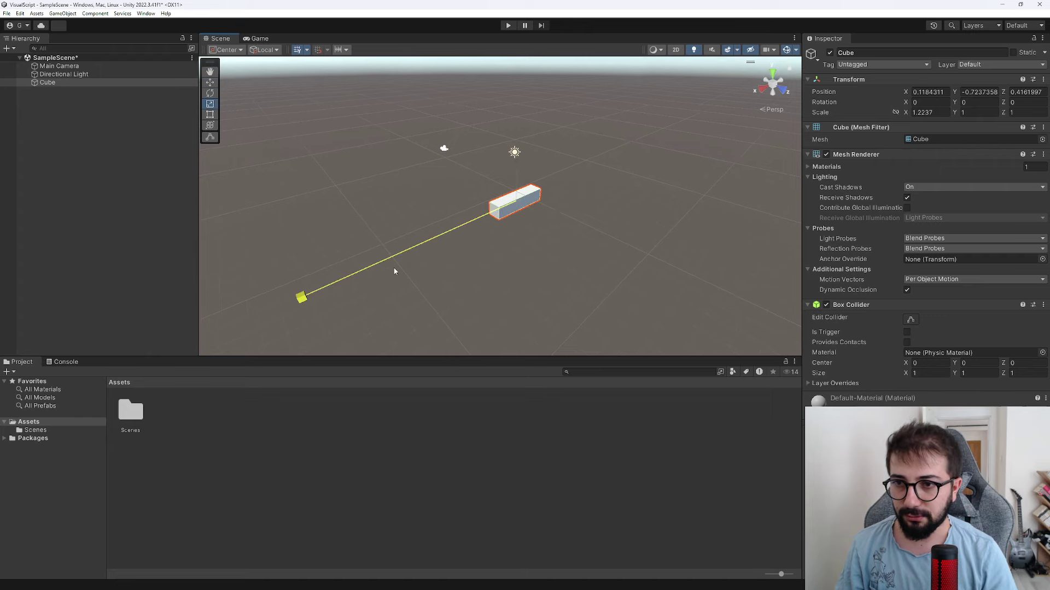
pyautogui.moveTo(548, 217)
pyautogui.mouseDown()
pyautogui.moveTo(798, 342)
pyautogui.moveTo(582, 227)
pyautogui.mouseUp()
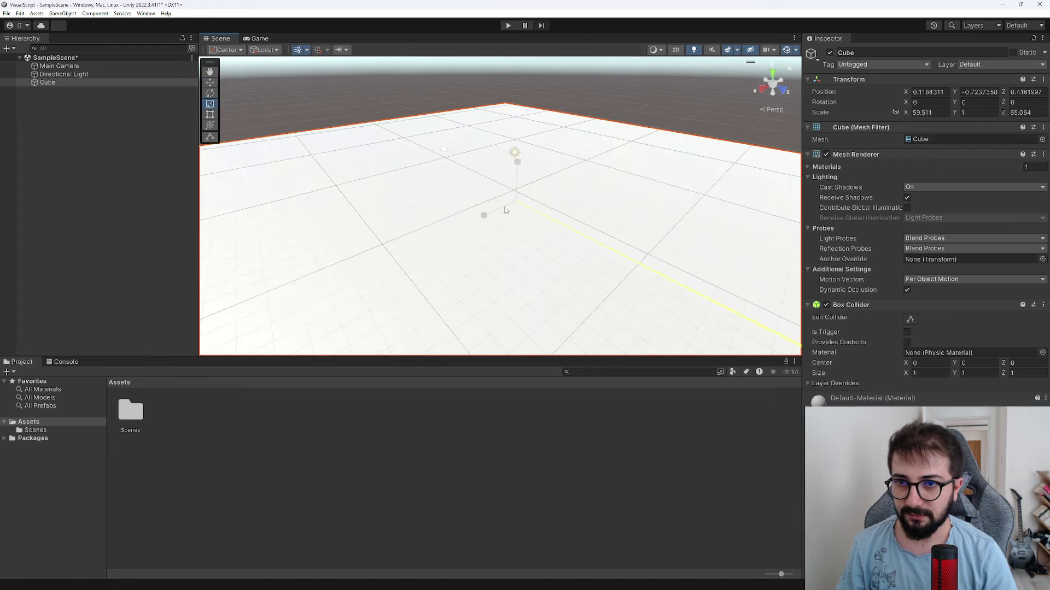
pyautogui.press('w')
pyautogui.click(244, 464)
# Step: Create a Materials folder in Assets
pyautogui.rightClick(242, 463)
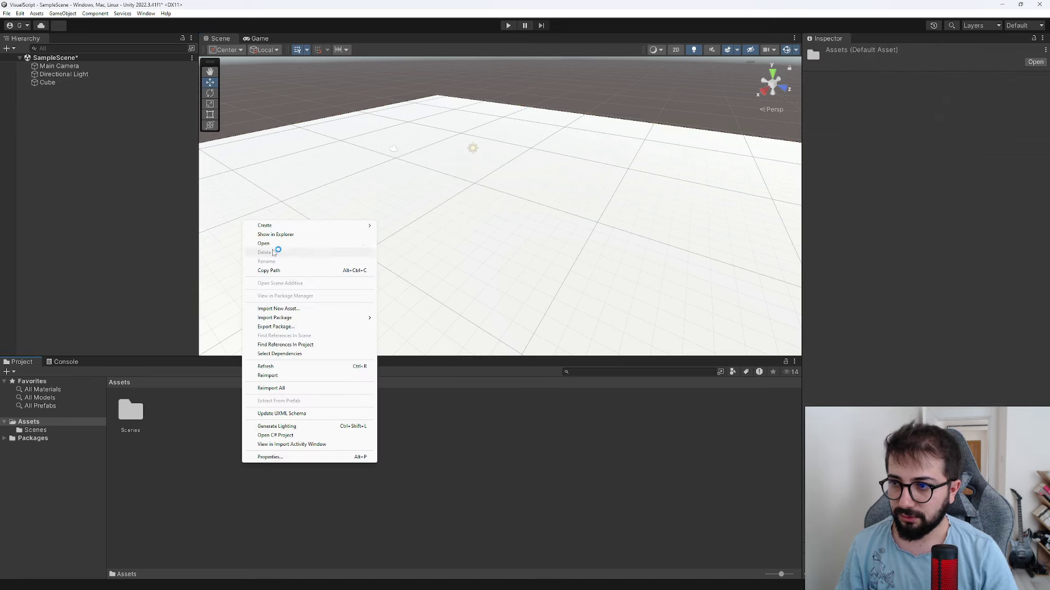
pyautogui.moveTo(274, 227)
pyautogui.click(402, 197)
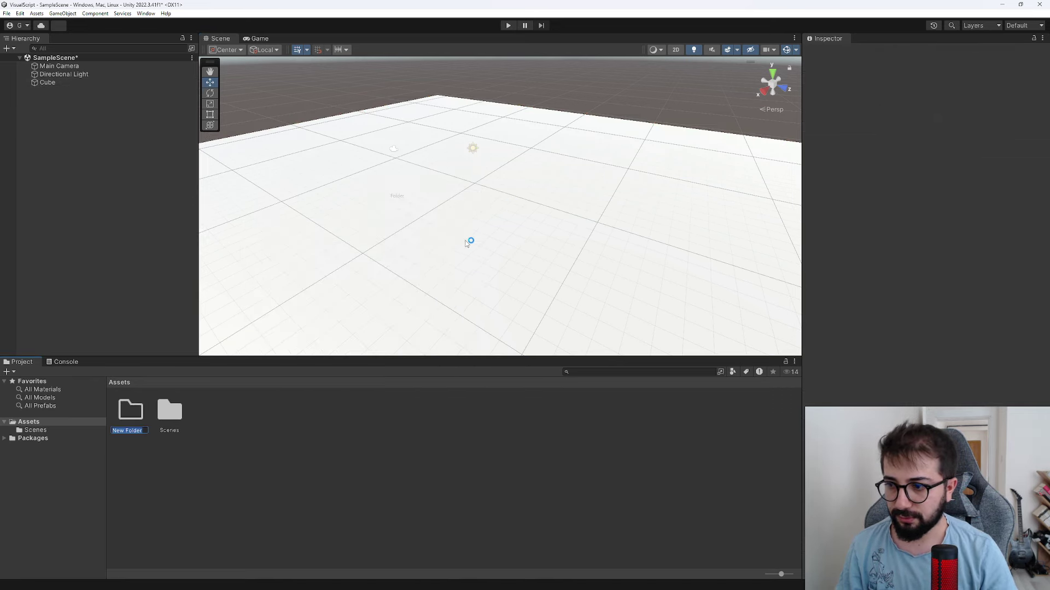
pyautogui.write('Materials')
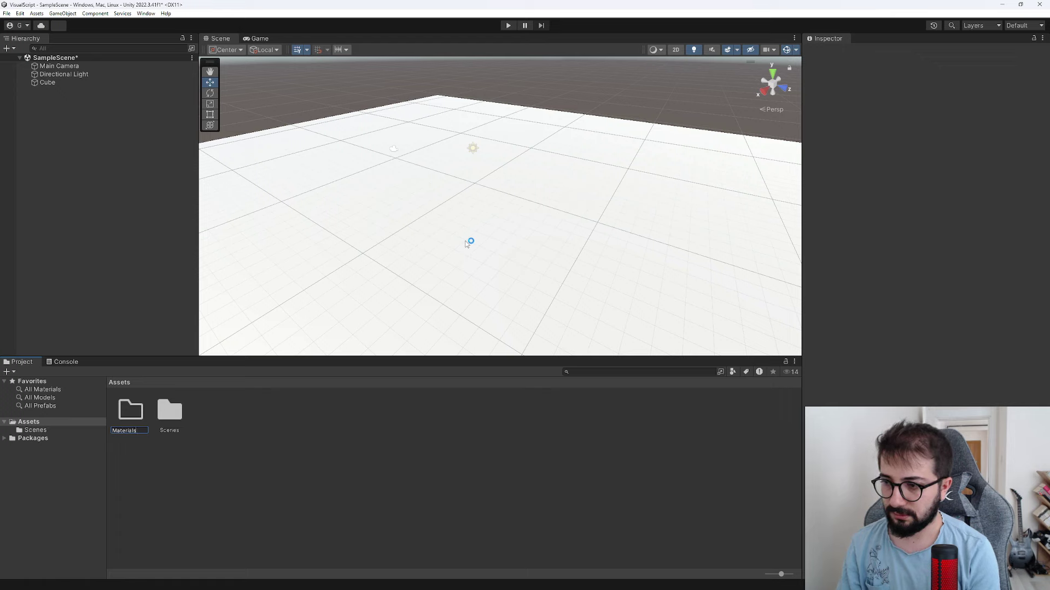
pyautogui.press('Return')
pyautogui.press('Return')
# Step: Create a GroundMat material, apply it to the floor and set its albedo to dark grey
pyautogui.rightClick(228, 434)
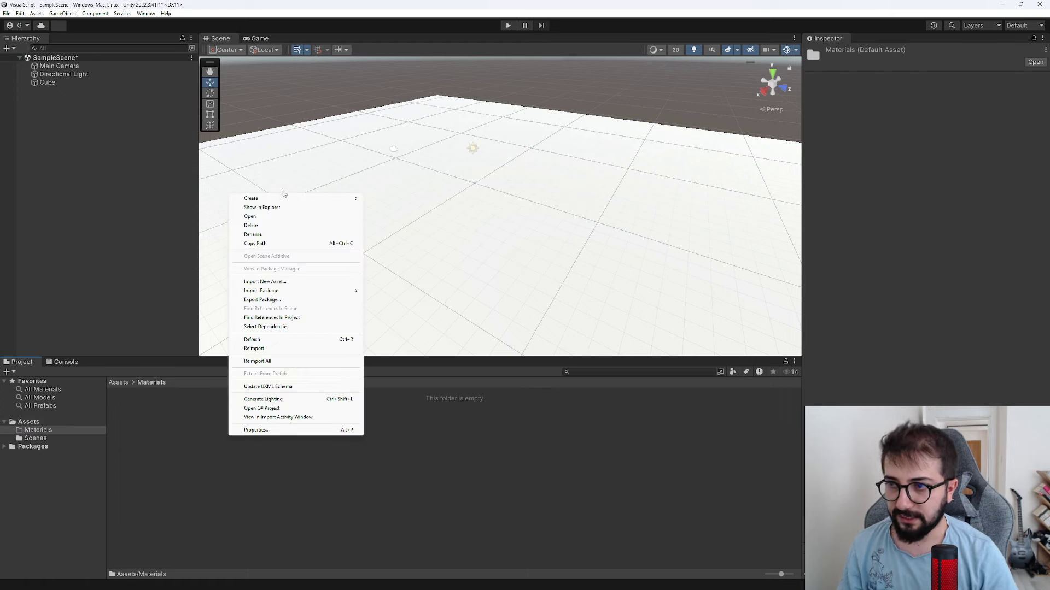
pyautogui.moveTo(284, 197)
pyautogui.click(405, 383)
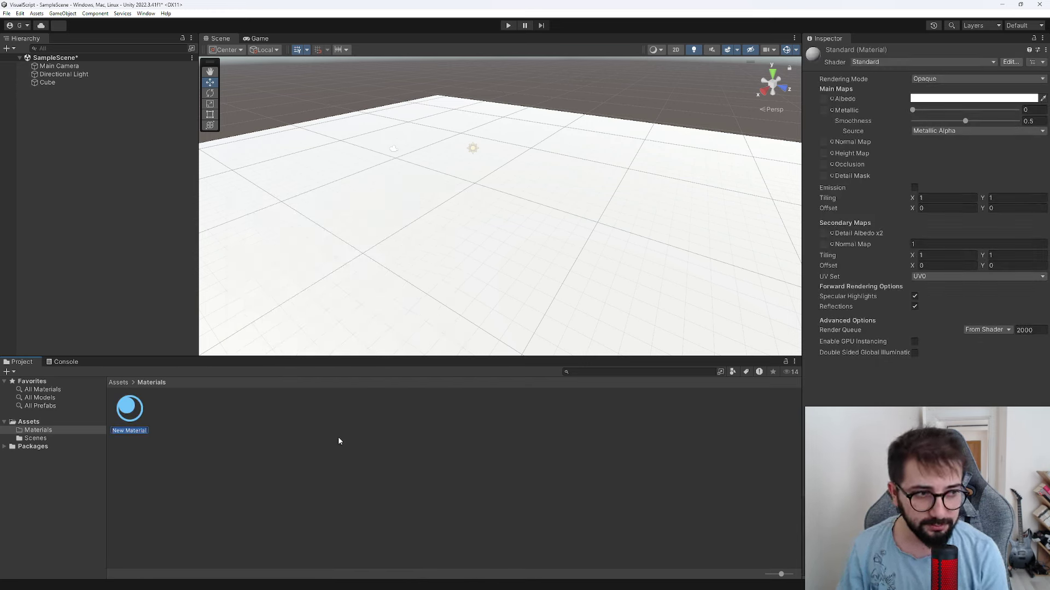
pyautogui.write('Gro')
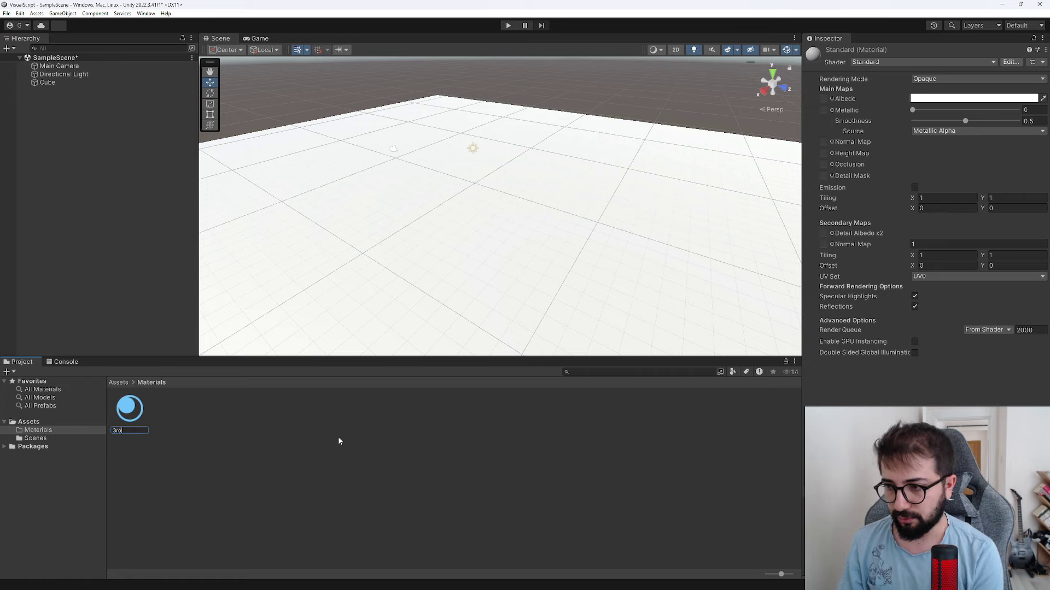
pyautogui.write('undMat')
pyautogui.press('Return')
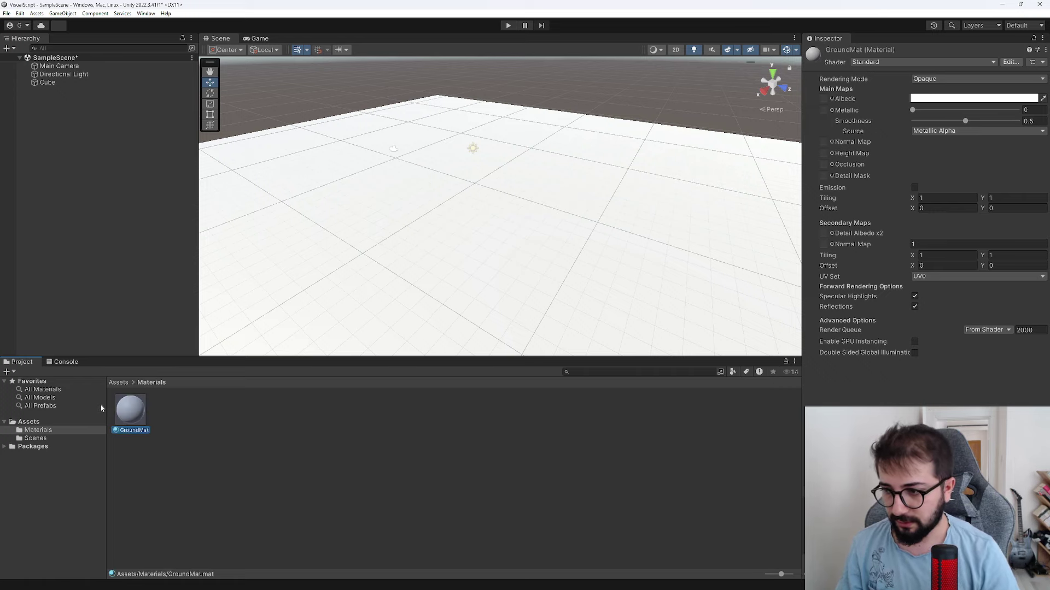
pyautogui.moveTo(145, 394); pyautogui.dragTo(253, 328)
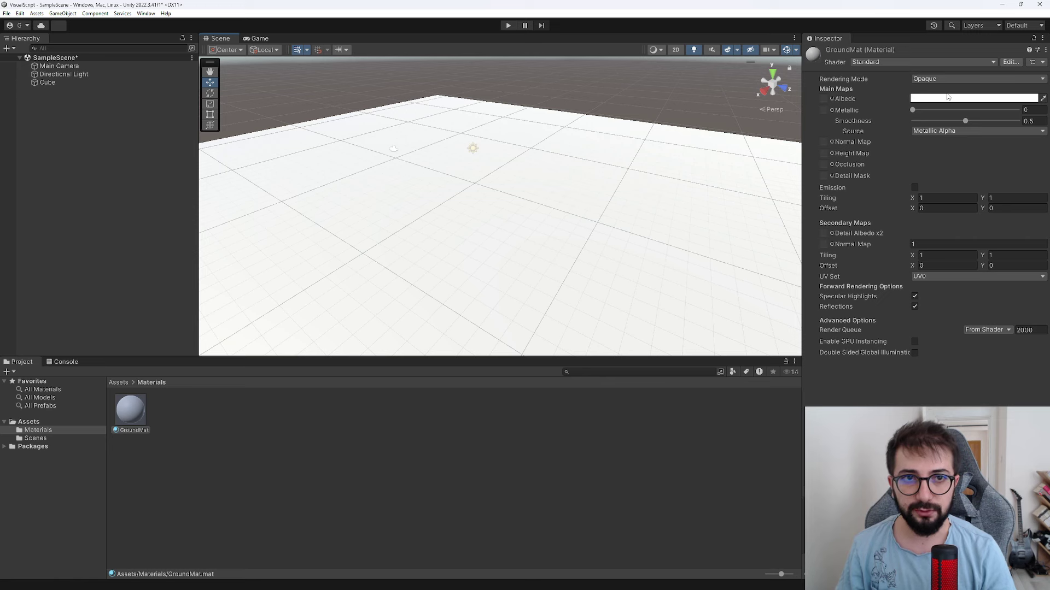
pyautogui.click(947, 96)
pyautogui.moveTo(964, 175); pyautogui.dragTo(952, 187)
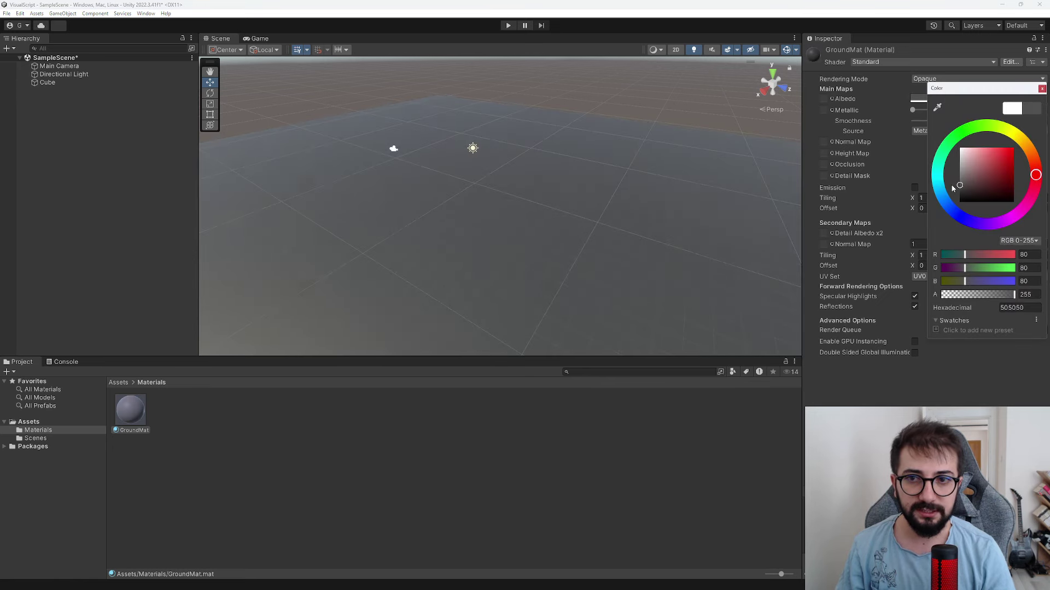
# Step: Rename the floor object to Ground
pyautogui.click(495, 204)
pyautogui.moveTo(496, 205)
pyautogui.keyDown('alt'); pyautogui.mouseDown()
pyautogui.moveTo(499, 179)
pyautogui.moveTo(234, 140)
pyautogui.mouseUp(); pyautogui.keyUp('alt')
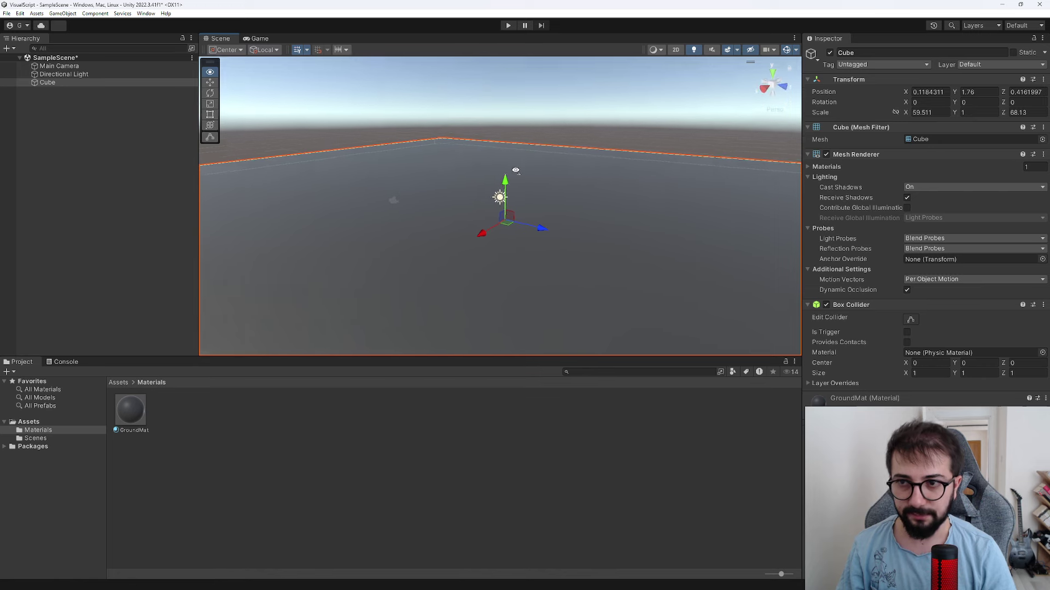
pyautogui.click(54, 83)
pyautogui.press('F2')
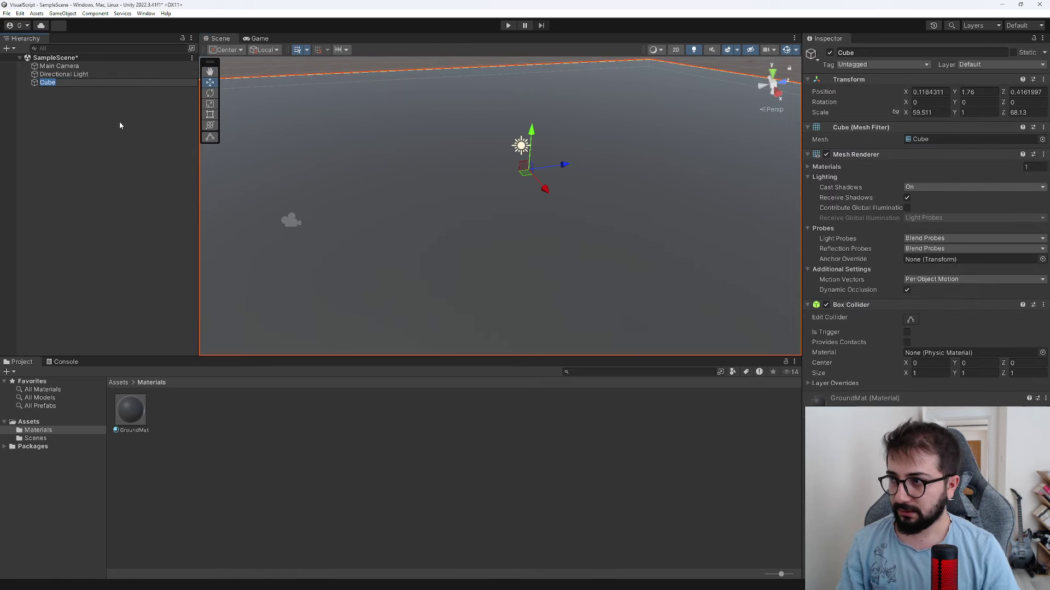
pyautogui.write('Ground')
pyautogui.press('Return')
# Step: Add a second cube to the scene
pyautogui.click(119, 126)
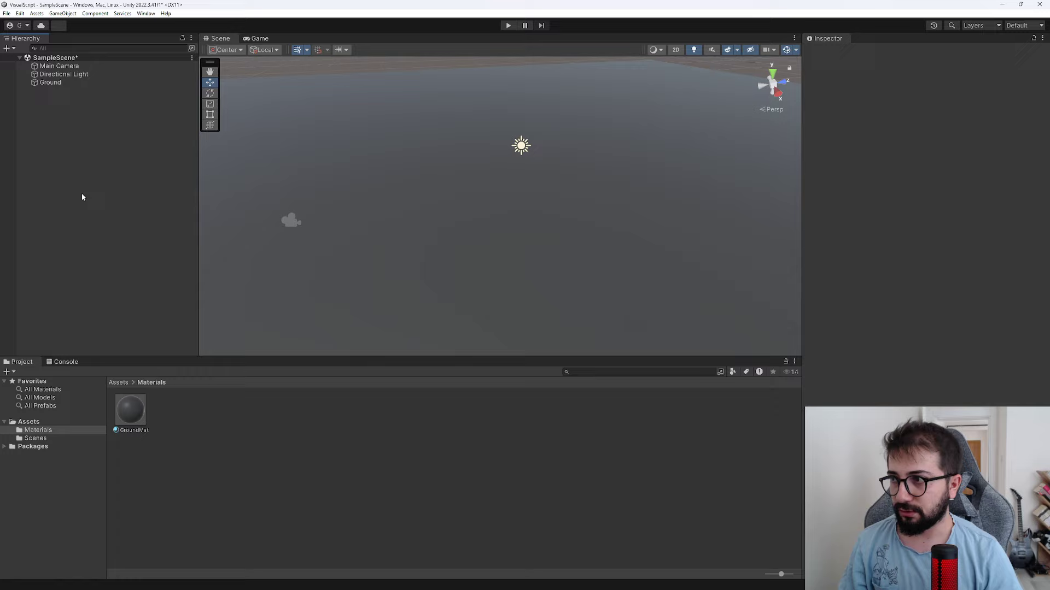
pyautogui.rightClick(70, 170)
pyautogui.moveTo(112, 294)
pyautogui.click(186, 296)
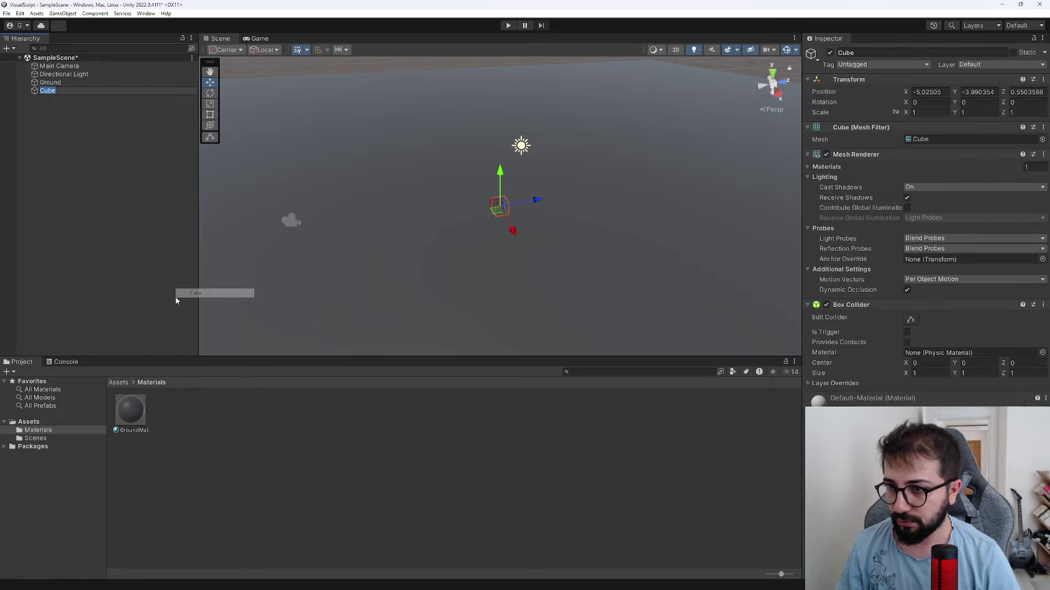
pyautogui.click(330, 306)
pyautogui.click(48, 91)
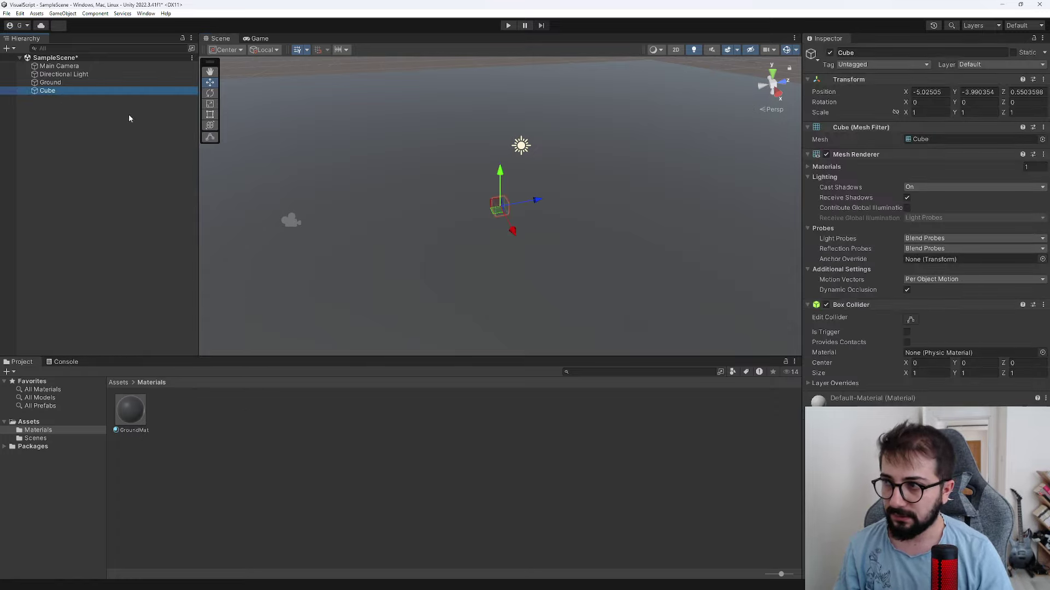
# Step: Raise the new cube above the floor and rename it Player
pyautogui.moveTo(499, 174); pyautogui.dragTo(500, 109)
pyautogui.press('f')
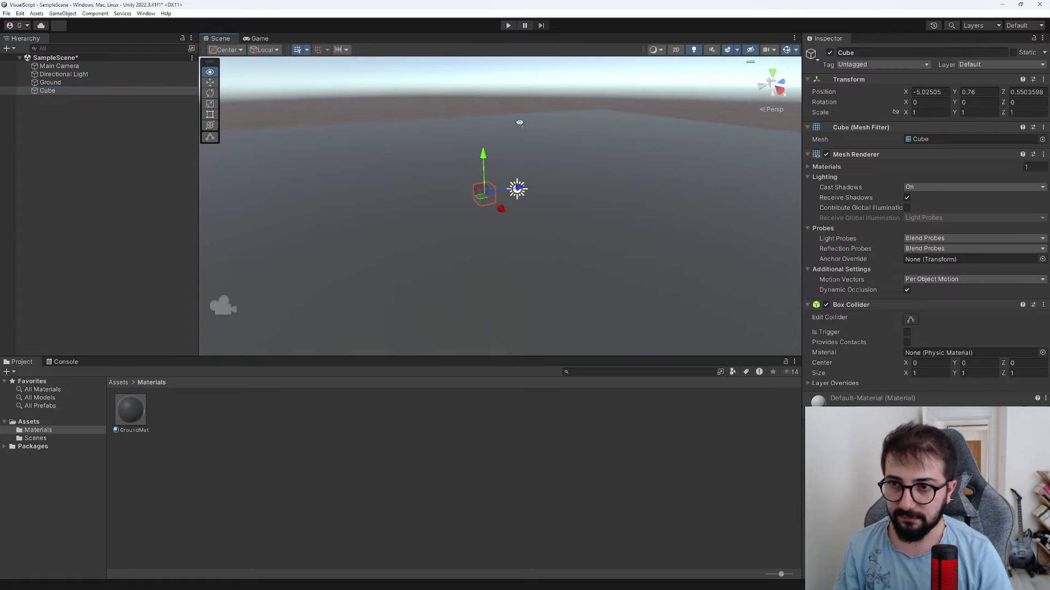
pyautogui.scroll(-5, 551, 213)
pyautogui.moveTo(502, 164)
pyautogui.mouseDown()
pyautogui.moveTo(506, 88)
pyautogui.moveTo(501, 218)
pyautogui.mouseUp()
pyautogui.scroll(-5, 501, 217)
pyautogui.scroll(-3, 497, 211)
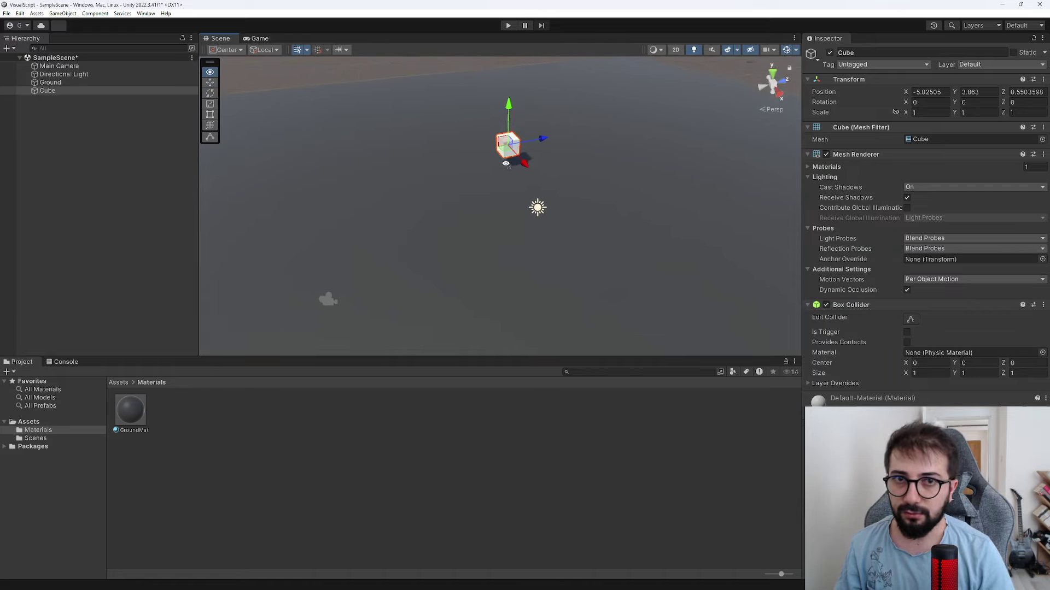
pyautogui.click(879, 55)
pyautogui.write('Playe')
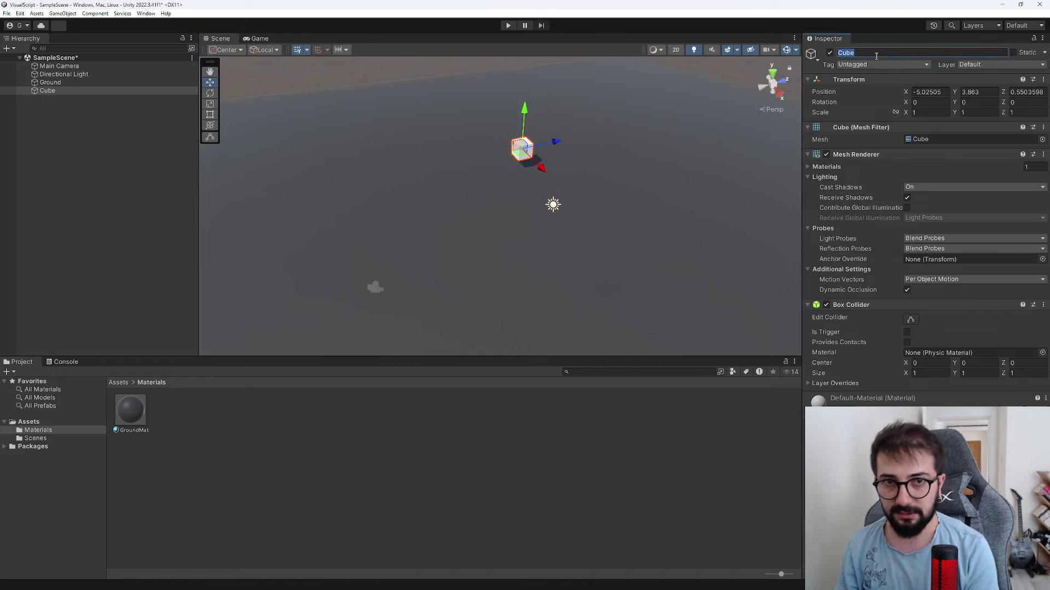
pyautogui.write('r')
pyautogui.press('Return')
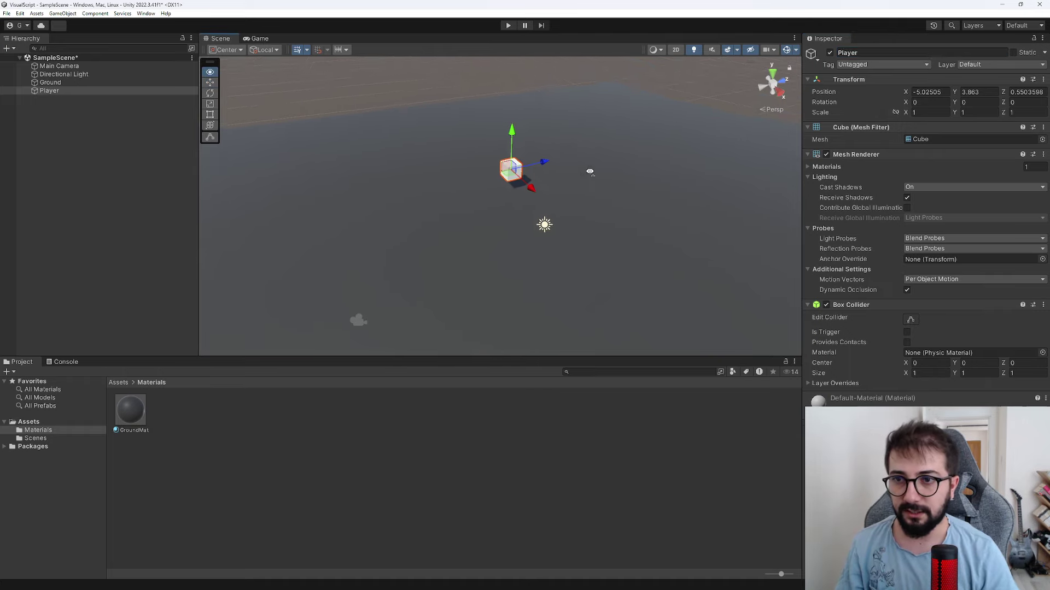
# Step: Duplicate GroundMat as PlayerMat and apply it to the Player cube
pyautogui.click(123, 417)
pyautogui.hotkey('ctrl', 'd')
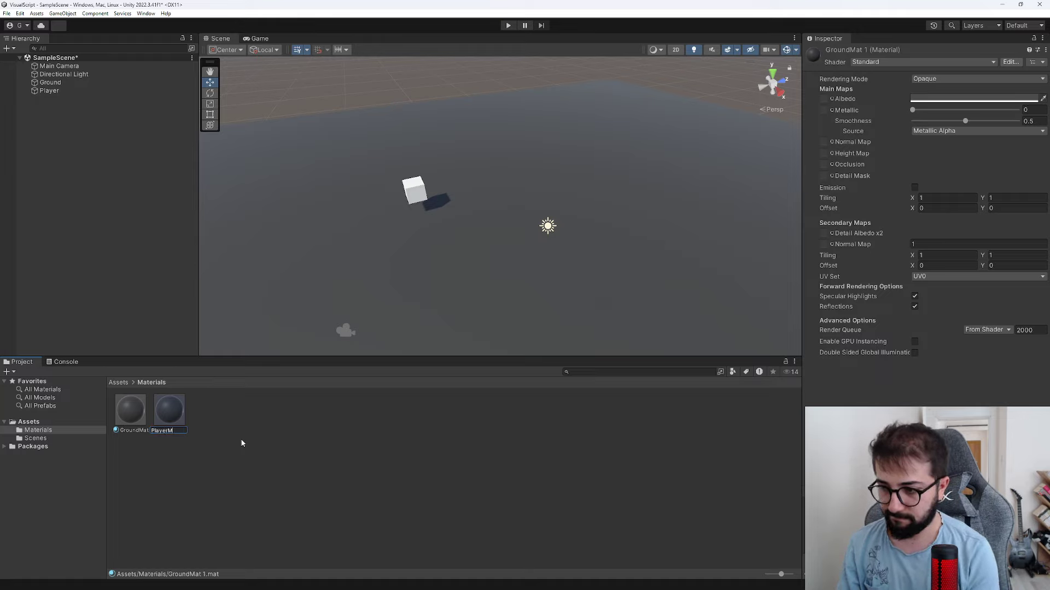
pyautogui.write('PlayerMat')
pyautogui.press('Return')
pyautogui.click(188, 442)
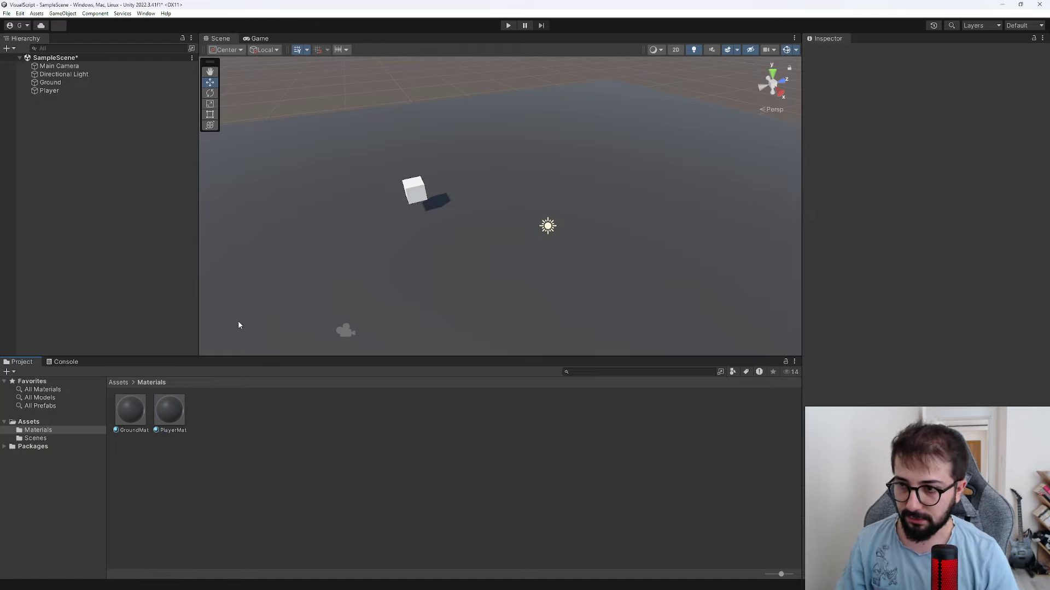
pyautogui.moveTo(169, 410); pyautogui.dragTo(411, 198)
# Step: Set PlayerMat's albedo colour to yellow (FECB65)
pyautogui.click(170, 410)
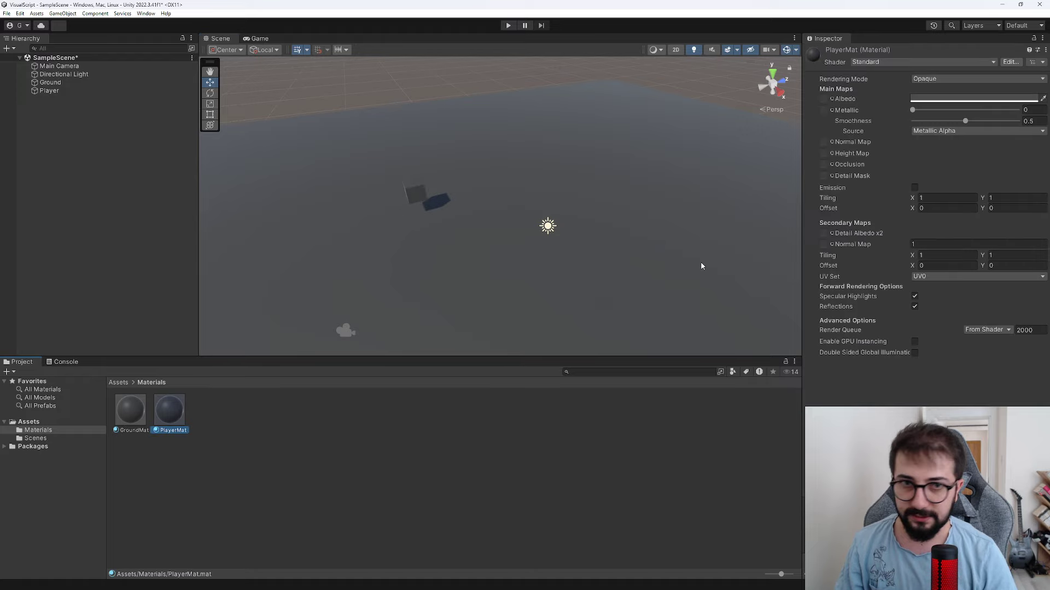
pyautogui.click(919, 98)
pyautogui.click(951, 215)
pyautogui.moveTo(953, 216)
pyautogui.mouseDown()
pyautogui.moveTo(937, 194)
pyautogui.moveTo(1018, 150)
pyautogui.mouseUp()
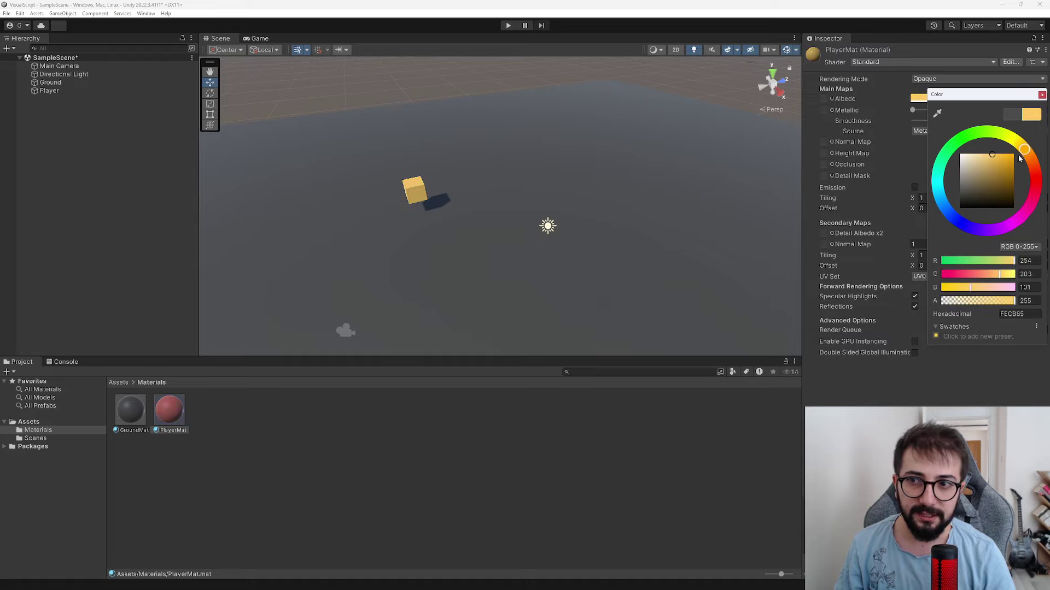
pyautogui.moveTo(482, 178); pyautogui.dragTo(529, 194, button='middle')
# Step: Move the Player cube to a new spot on the ground
pyautogui.click(465, 217)
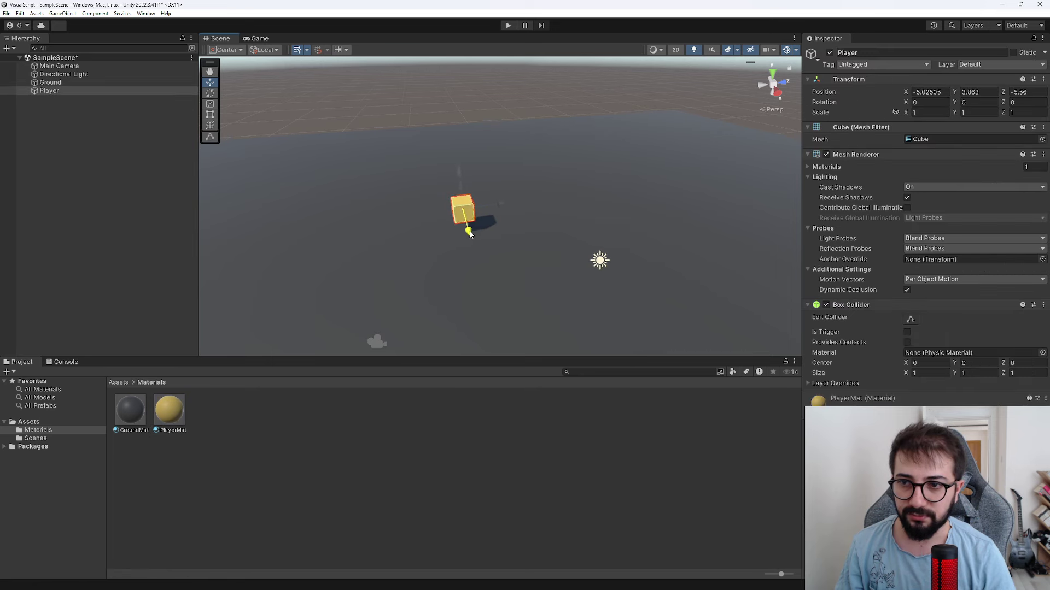
pyautogui.moveTo(465, 217); pyautogui.dragTo(498, 289)
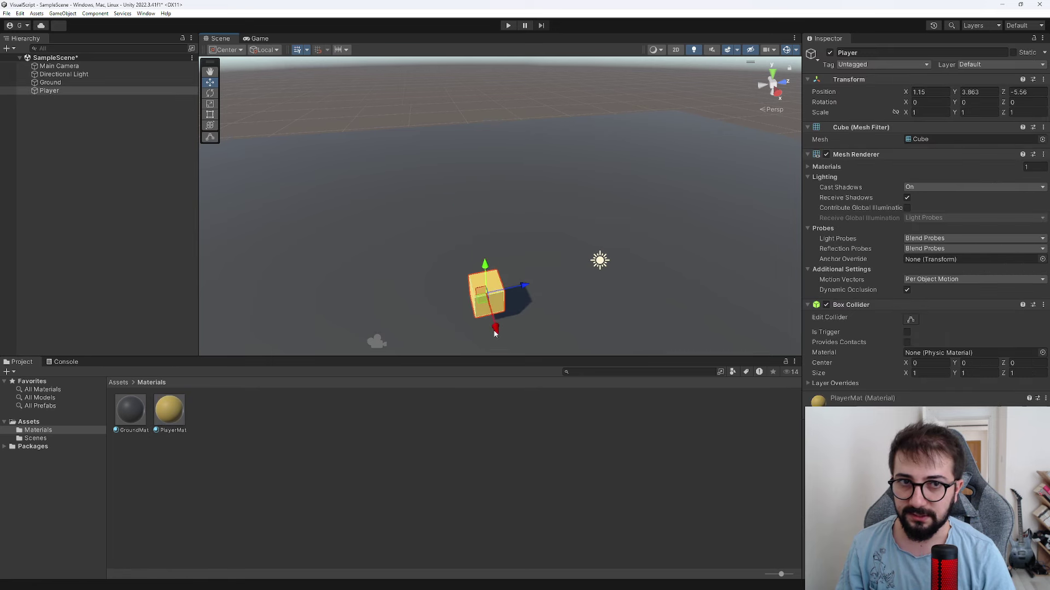
pyautogui.click(57, 65)
# Step: Align the Main Camera with the current scene view using GameObject > Align With View
pyautogui.doubleClick(56, 64)
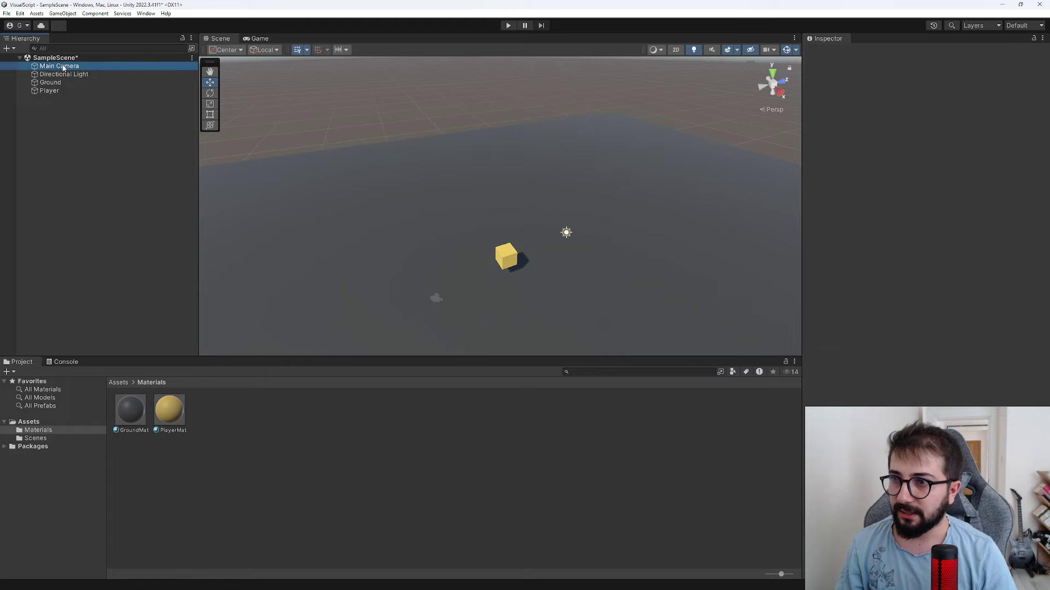
pyautogui.moveTo(536, 321)
pyautogui.keyDown('alt'); pyautogui.mouseDown()
pyautogui.moveTo(650, 355)
pyautogui.moveTo(537, 278)
pyautogui.moveTo(528, 288)
pyautogui.mouseUp(); pyautogui.keyUp('alt')
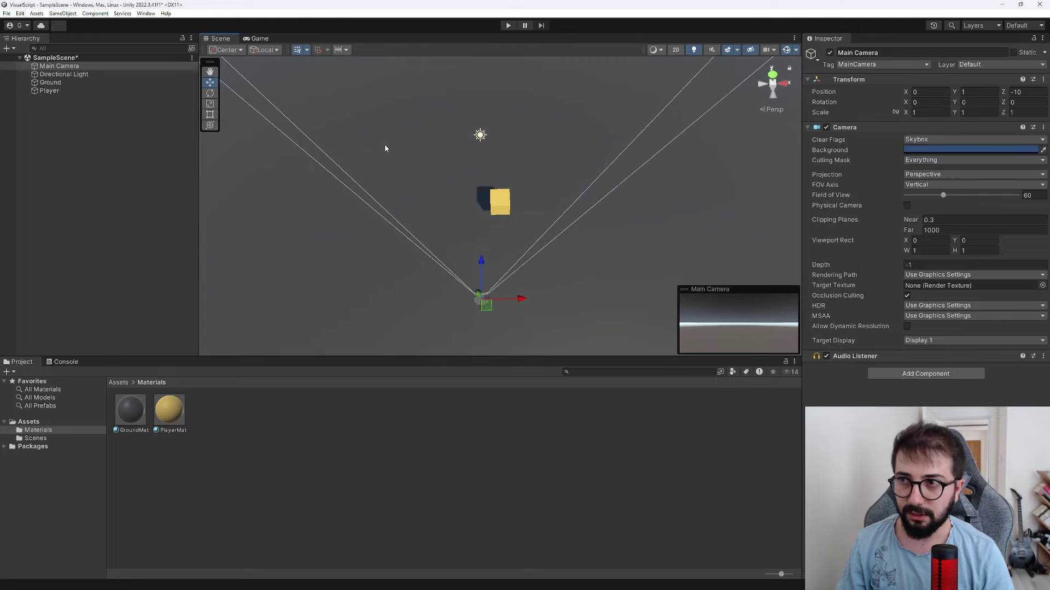
pyautogui.click(63, 13)
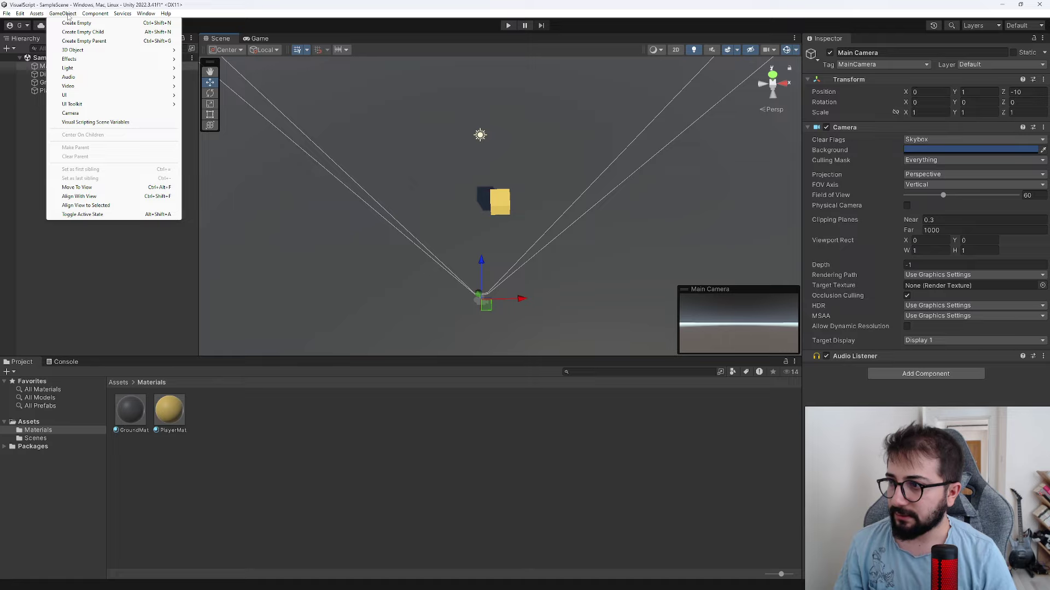
pyautogui.click(135, 198)
pyautogui.moveTo(534, 234)
pyautogui.keyDown('alt'); pyautogui.mouseDown()
pyautogui.moveTo(531, 198)
pyautogui.moveTo(522, 257)
pyautogui.moveTo(411, 281)
pyautogui.mouseUp(); pyautogui.keyUp('alt')
pyautogui.click(520, 263)
pyautogui.click(162, 174)
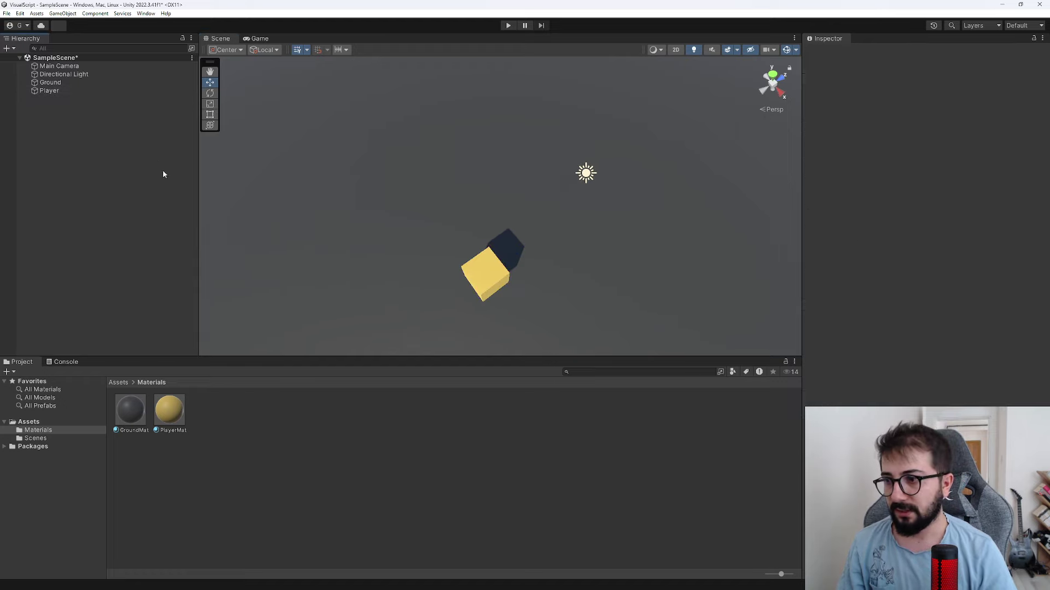
# Step: Create a Scripts folder in Assets
pyautogui.click(125, 382)
pyautogui.rightClick(263, 459)
pyautogui.moveTo(298, 224)
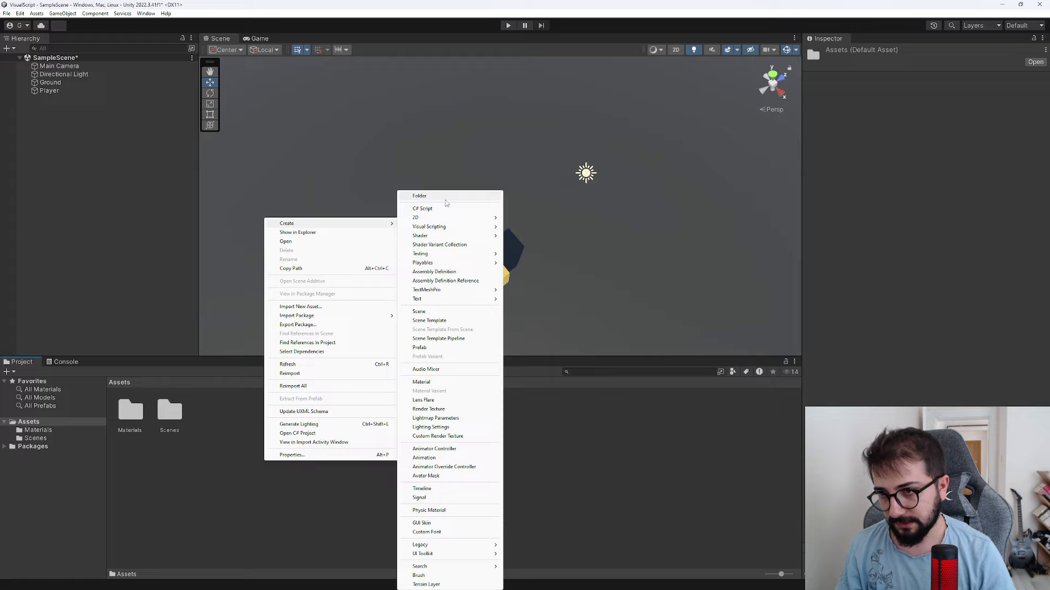
pyautogui.click(445, 197)
pyautogui.write('Scr')
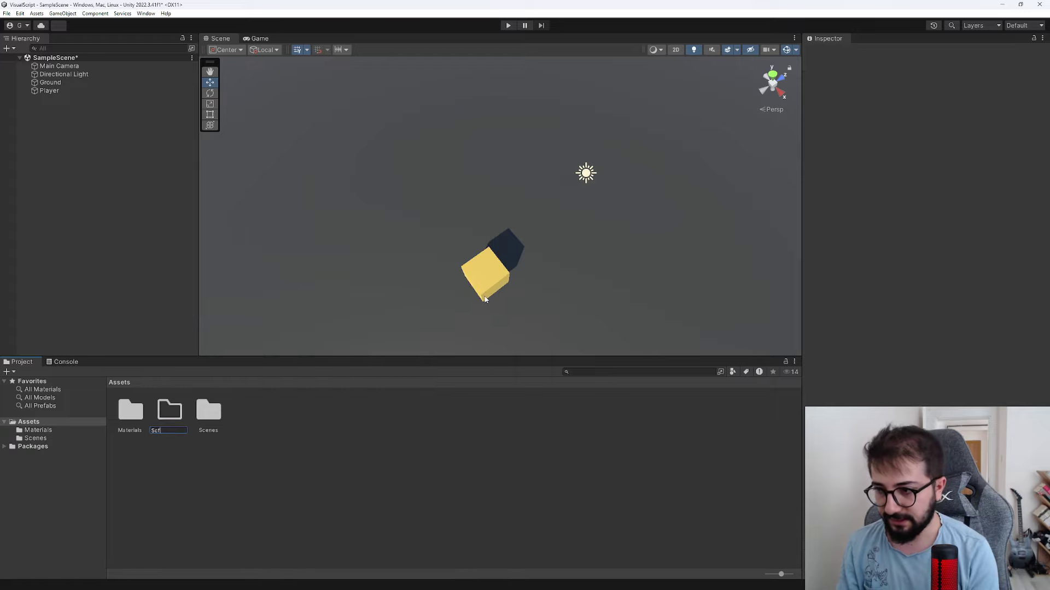
pyautogui.write('ipts')
pyautogui.press('Return')
# Step: Create a C# script named Player inside Scripts and select the Player object
pyautogui.doubleClick(209, 411)
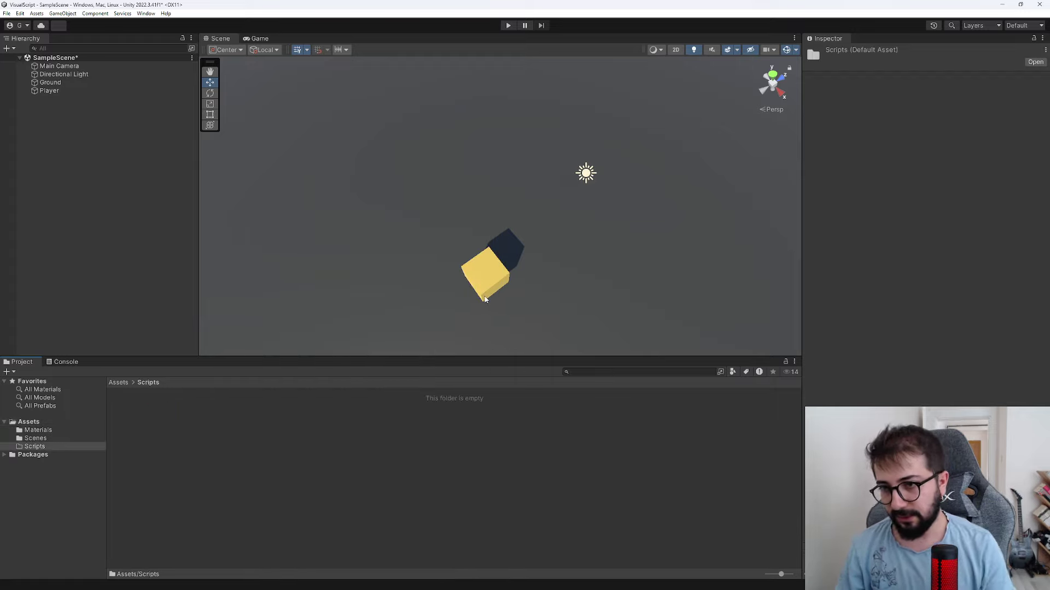
pyautogui.rightClick(243, 445)
pyautogui.moveTo(339, 207)
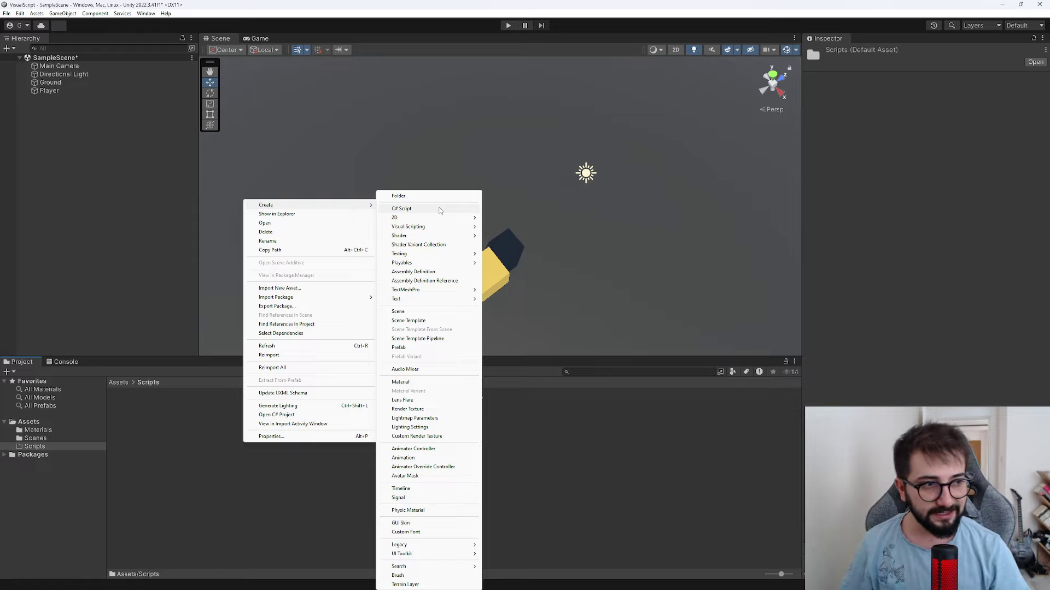
pyautogui.click(441, 211)
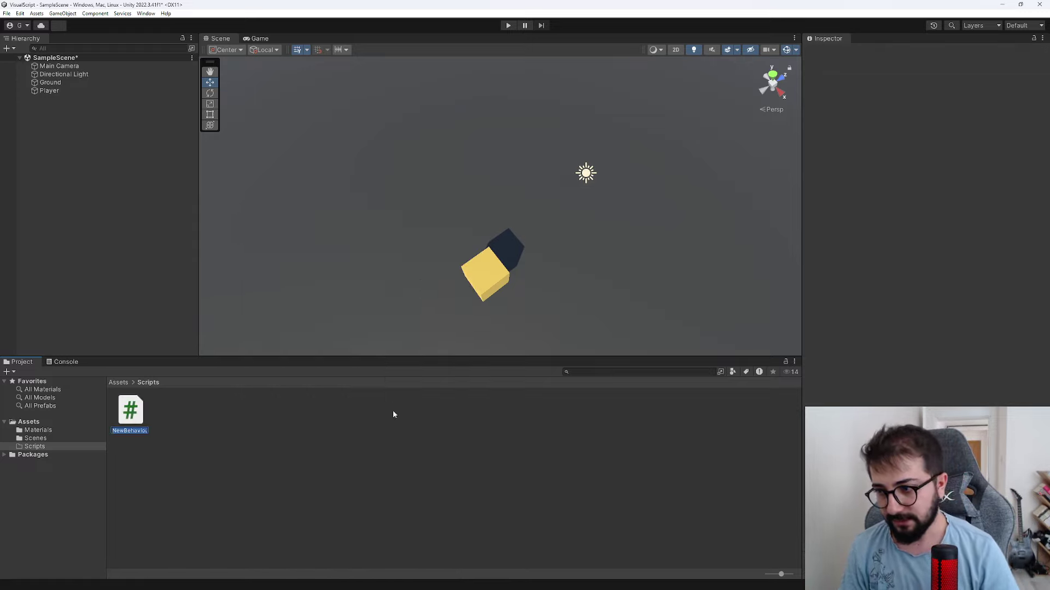
pyautogui.write('Player')
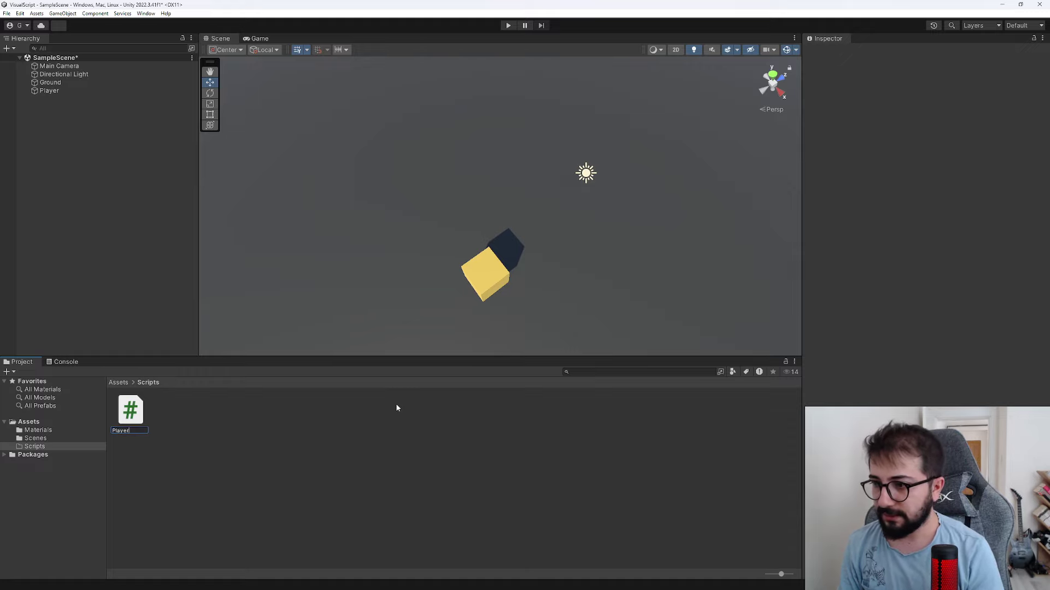
pyautogui.write('er')
pyautogui.press('Return')
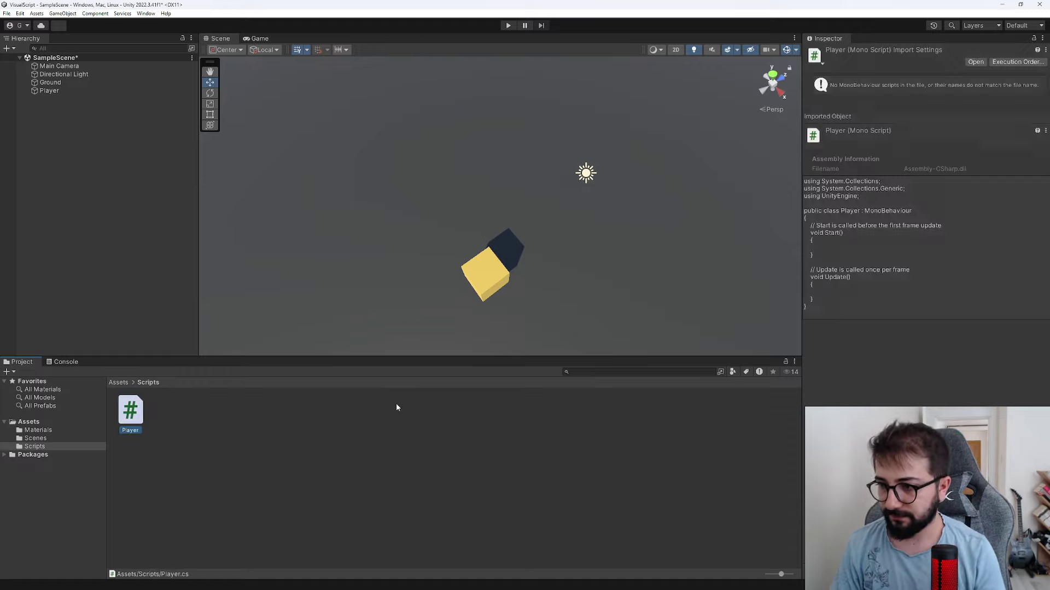
pyautogui.click(49, 91)
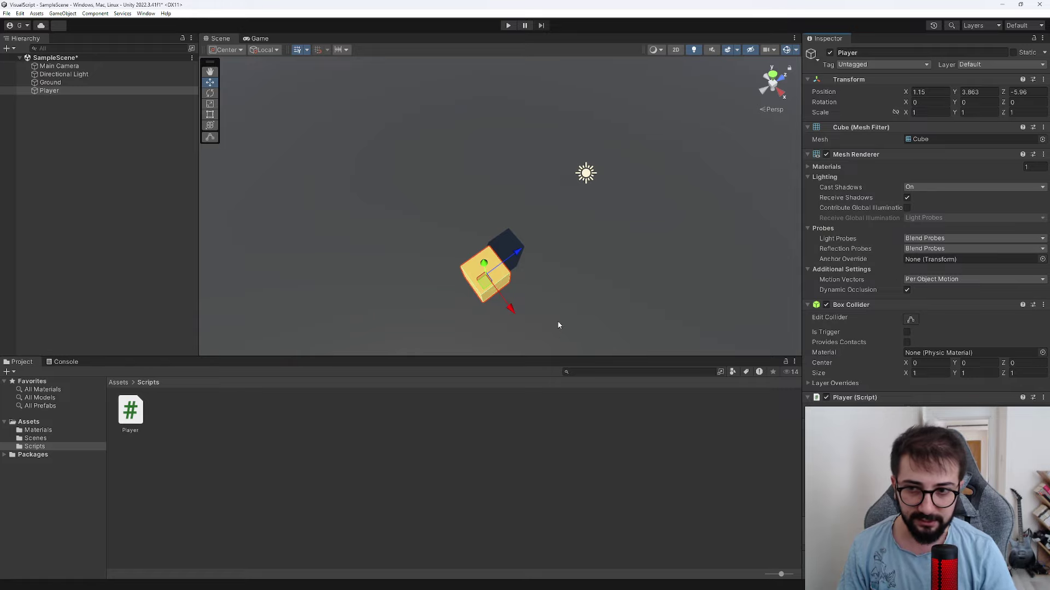
# Step: Remove the Player cube's Box Collider, leaving the Character Controller as its collider
pyautogui.scroll(5, 558, 325)
pyautogui.keyDown('alt'); pyautogui.moveTo(558, 325); pyautogui.dragTo(749, 208); pyautogui.keyUp('alt')
pyautogui.scroll(-5, 749, 209)
pyautogui.press('f')
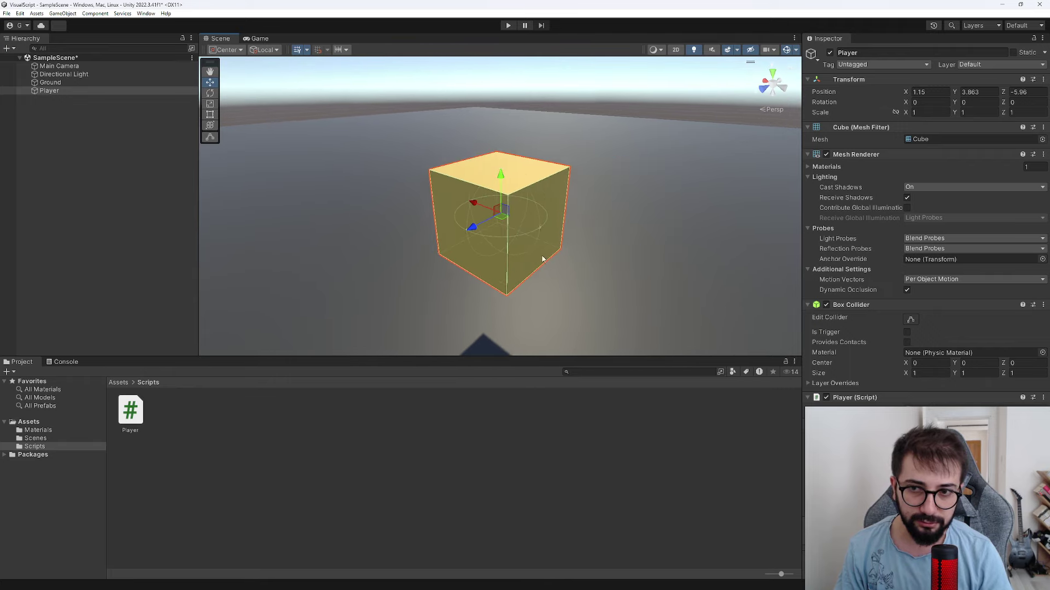
pyautogui.rightClick(899, 305)
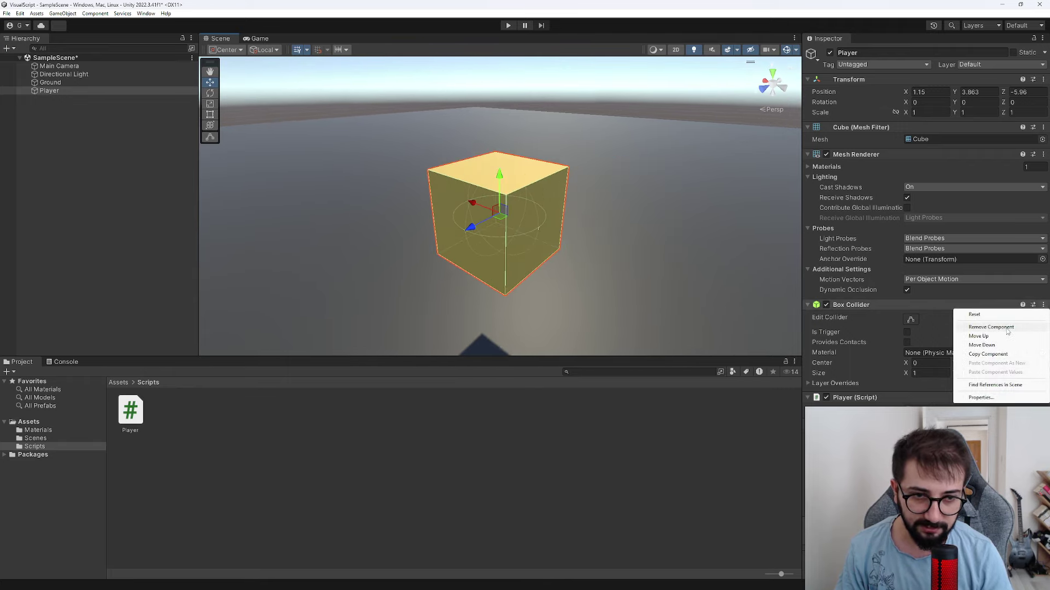
pyautogui.click(924, 322)
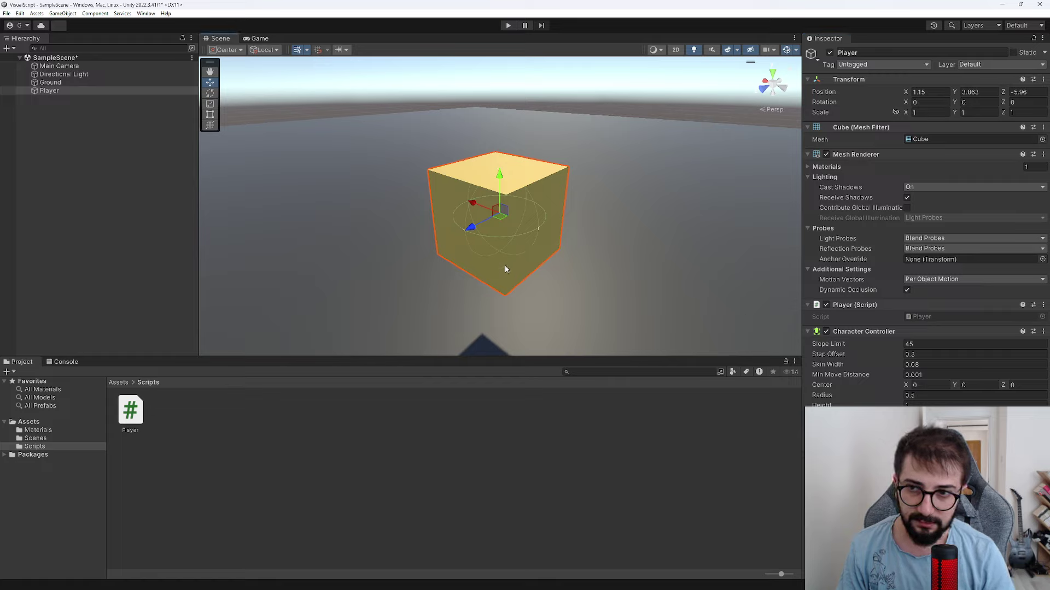
pyautogui.moveTo(502, 193); pyautogui.dragTo(507, 308)
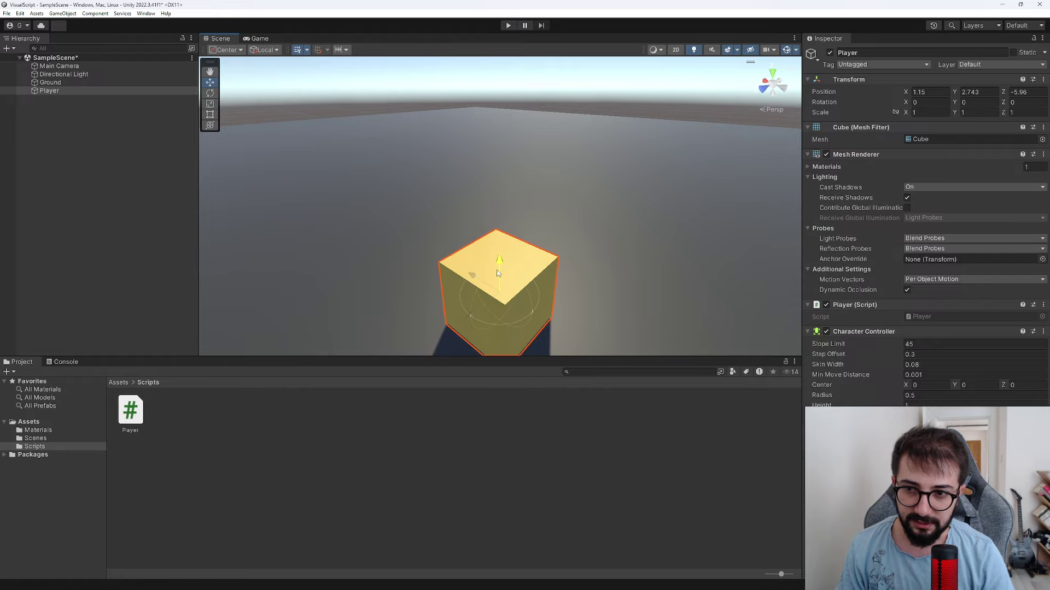
pyautogui.moveTo(496, 270); pyautogui.dragTo(711, 285, button='right')
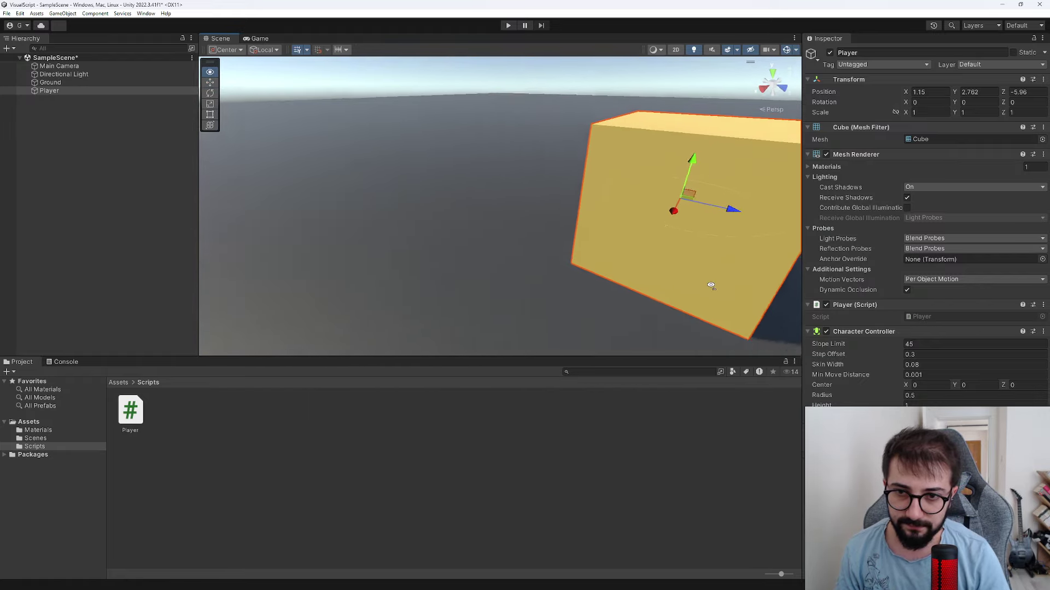
pyautogui.press('f')
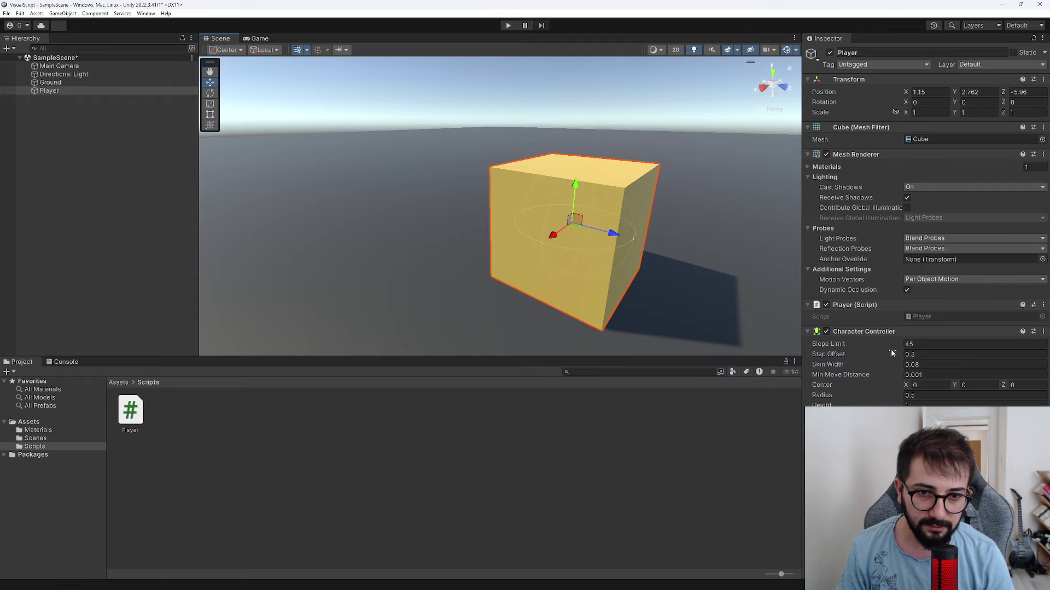
pyautogui.moveTo(892, 353); pyautogui.dragTo(898, 378)
pyautogui.press('f')
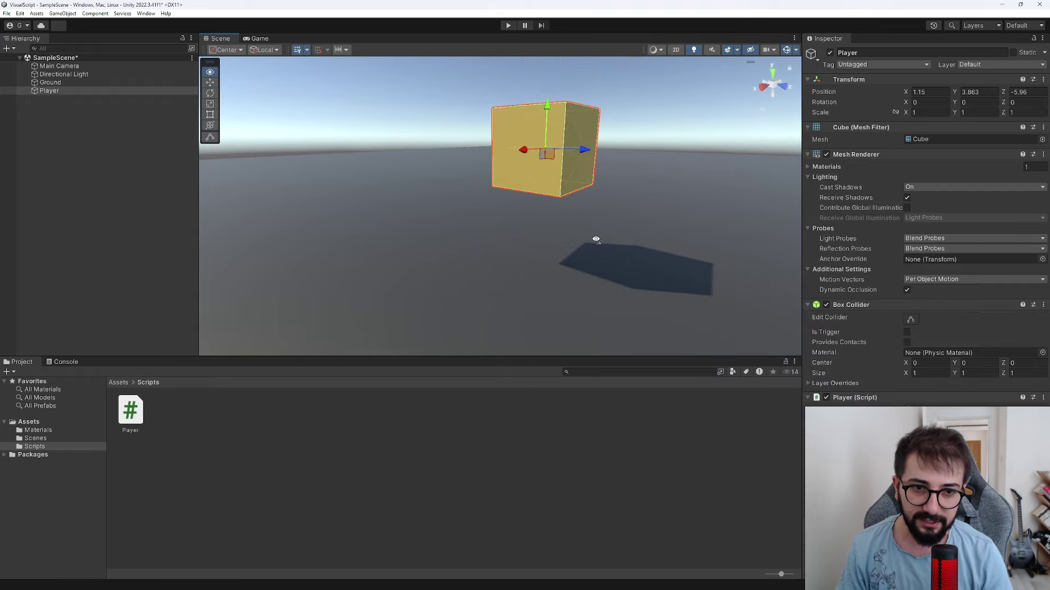
pyautogui.rightClick(957, 307)
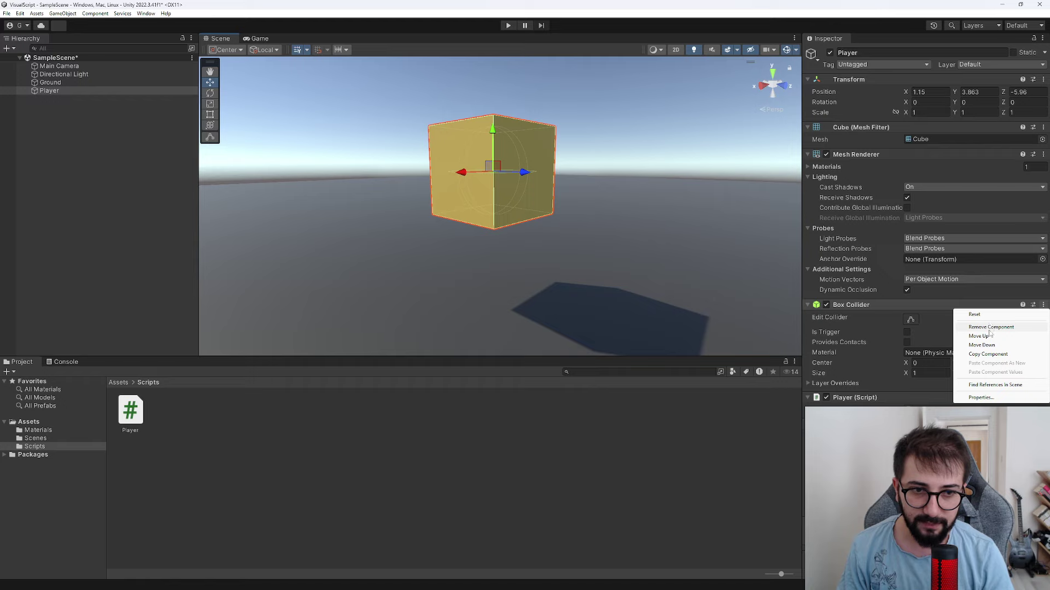
pyautogui.click(979, 320)
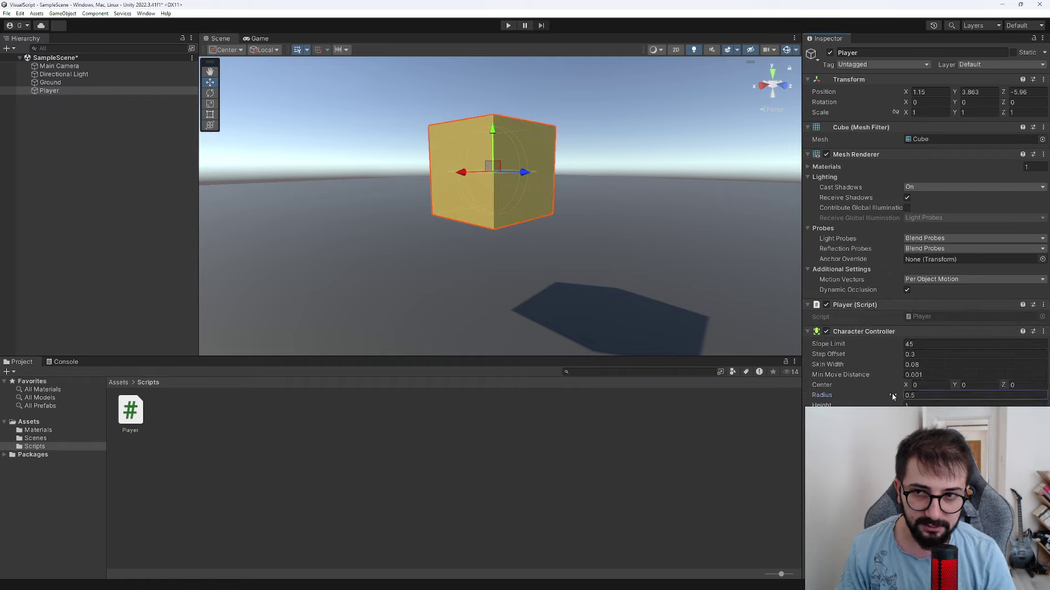
# Step: Set the Character Controller radius to 0.75 and center Y to 0.06, then save the scene
pyautogui.moveTo(892, 397); pyautogui.dragTo(903, 406)
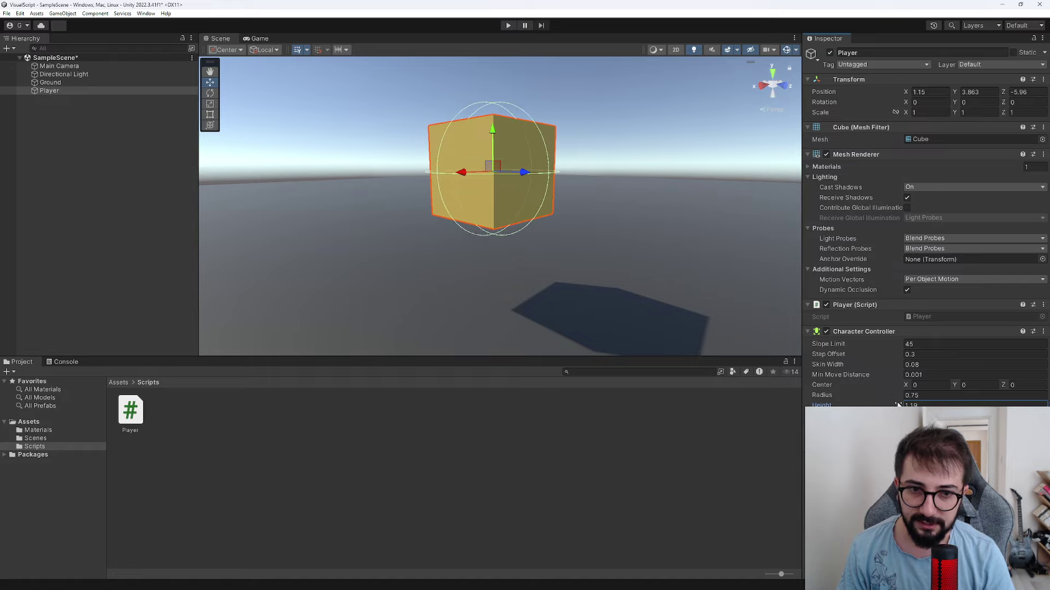
pyautogui.moveTo(629, 262); pyautogui.dragTo(511, 209, button='right')
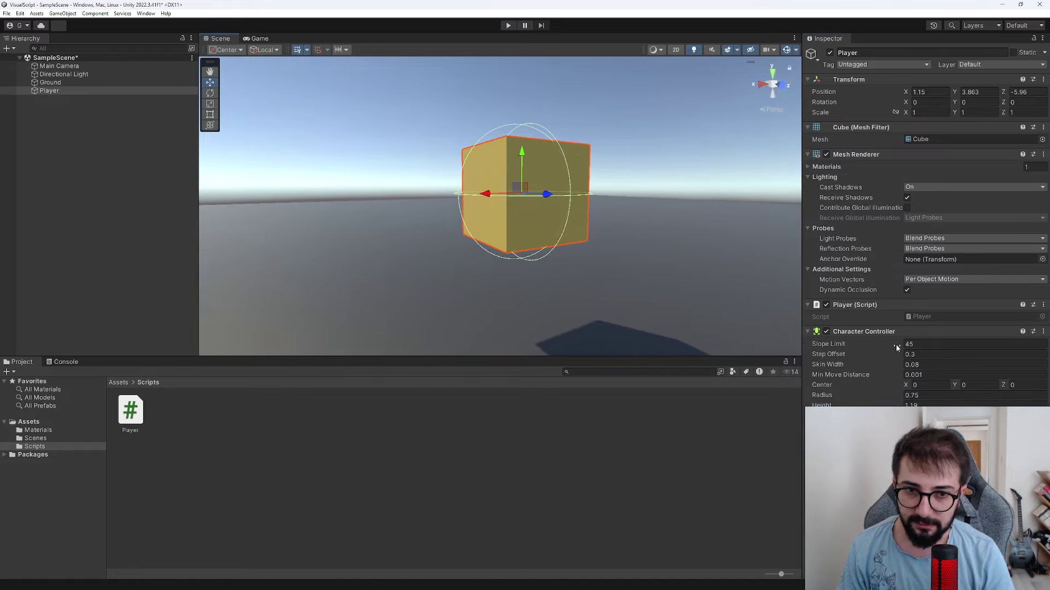
pyautogui.moveTo(953, 385); pyautogui.dragTo(953, 387)
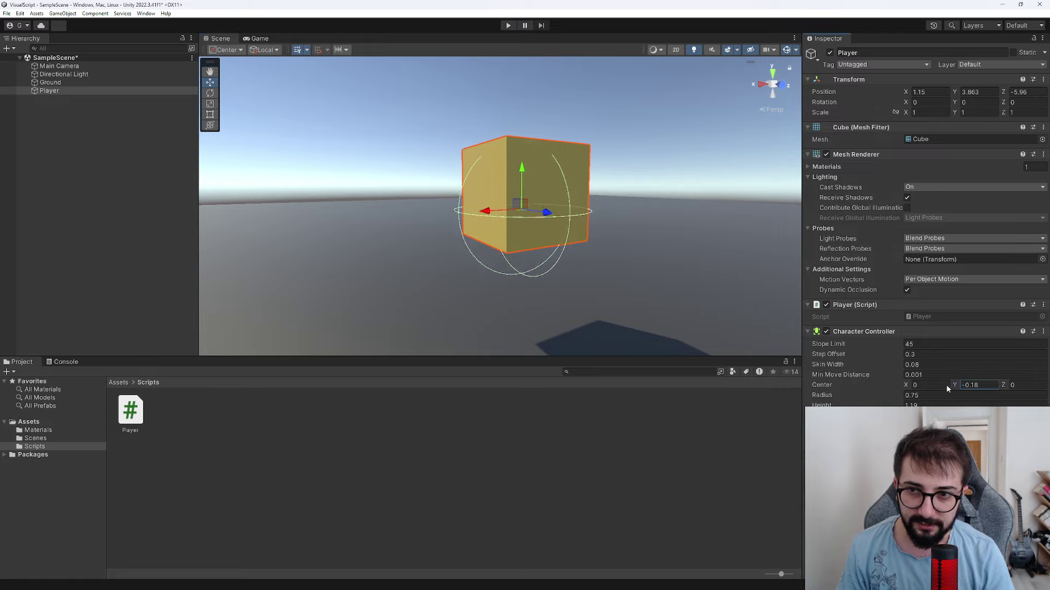
pyautogui.press('f')
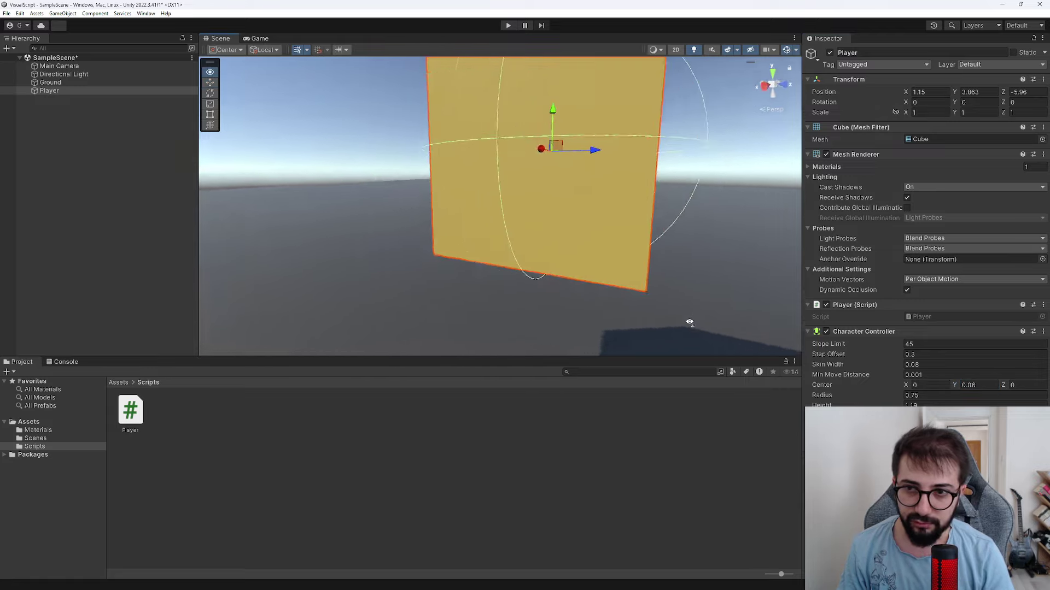
pyautogui.keyDown('alt'); pyautogui.moveTo(668, 333); pyautogui.dragTo(208, 158); pyautogui.keyUp('alt')
pyautogui.hotkey('ctrl', 's')
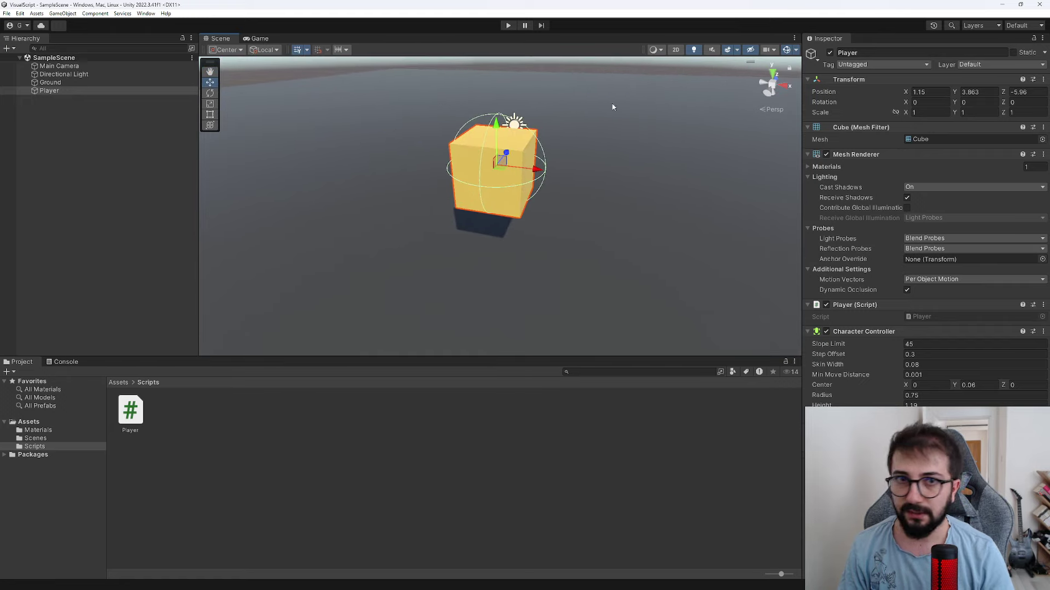
# Step: Open Player.cs in Visual Studio and replace the Start comment with 'private CharacterController characterController;'
pyautogui.doubleClick(913, 316)
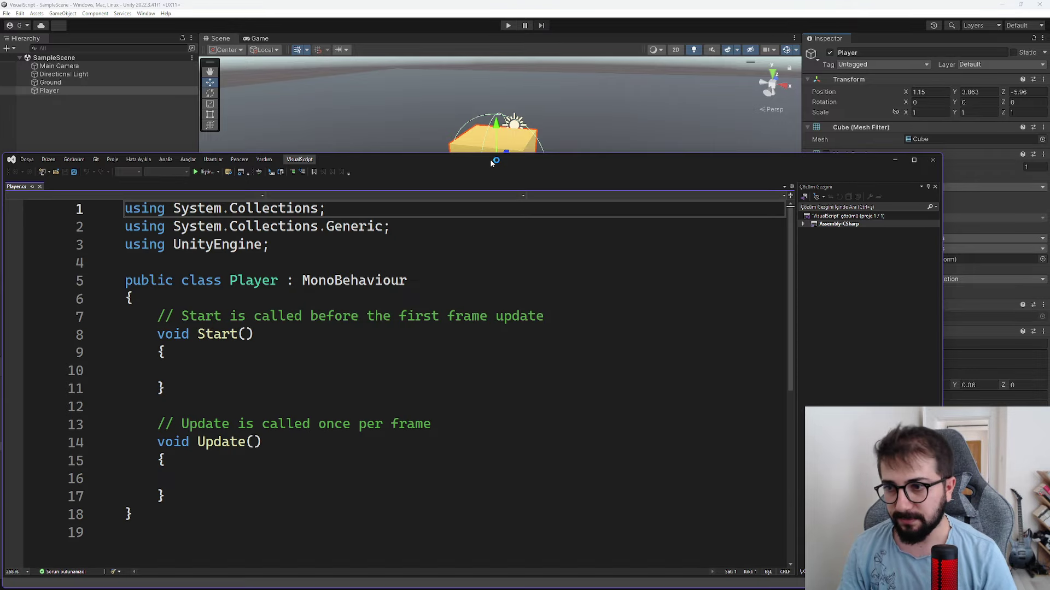
pyautogui.doubleClick(491, 160)
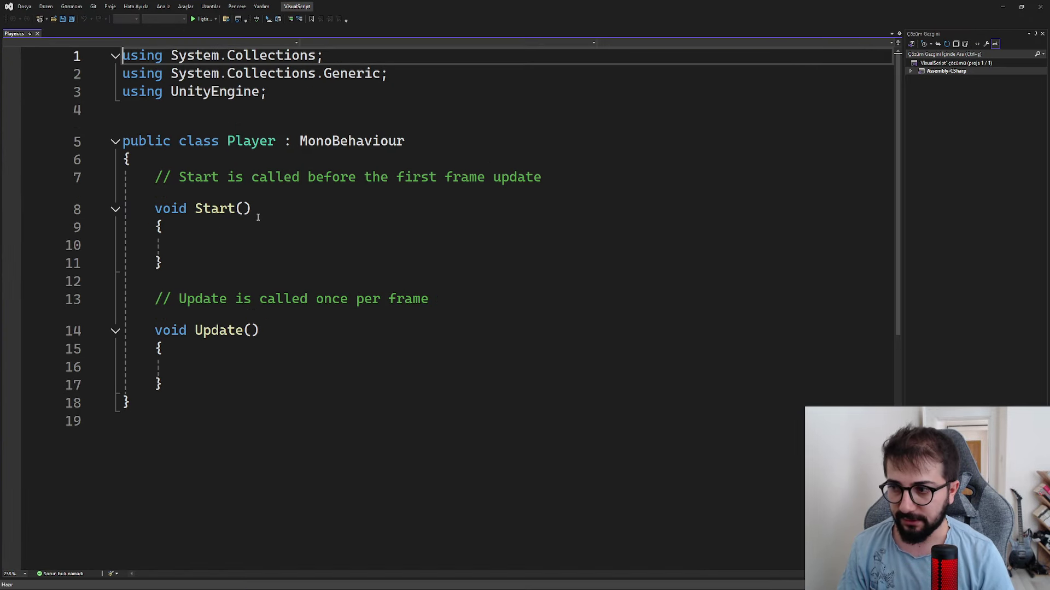
pyautogui.click(175, 244)
pyautogui.moveTo(161, 190); pyautogui.dragTo(579, 193)
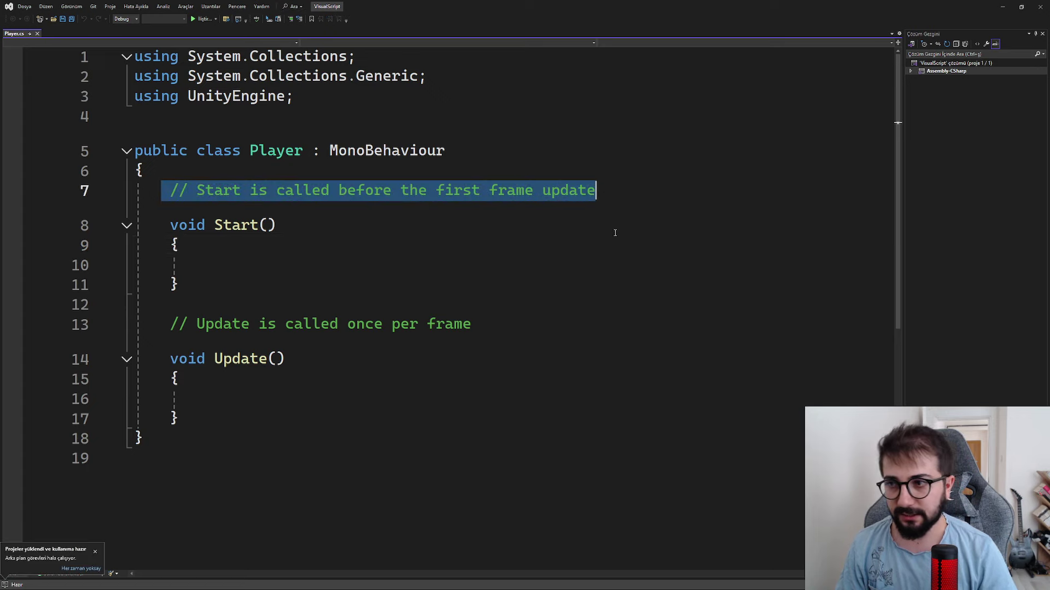
pyautogui.press('BackSpace')
pyautogui.write('priva')
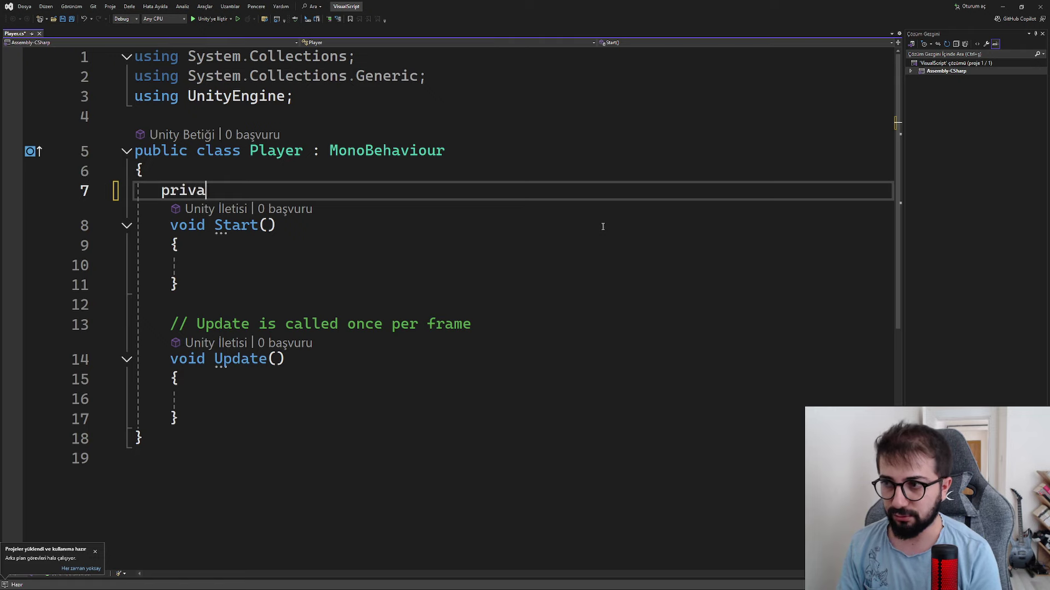
pyautogui.write('te Chara')
pyautogui.press('Tab')
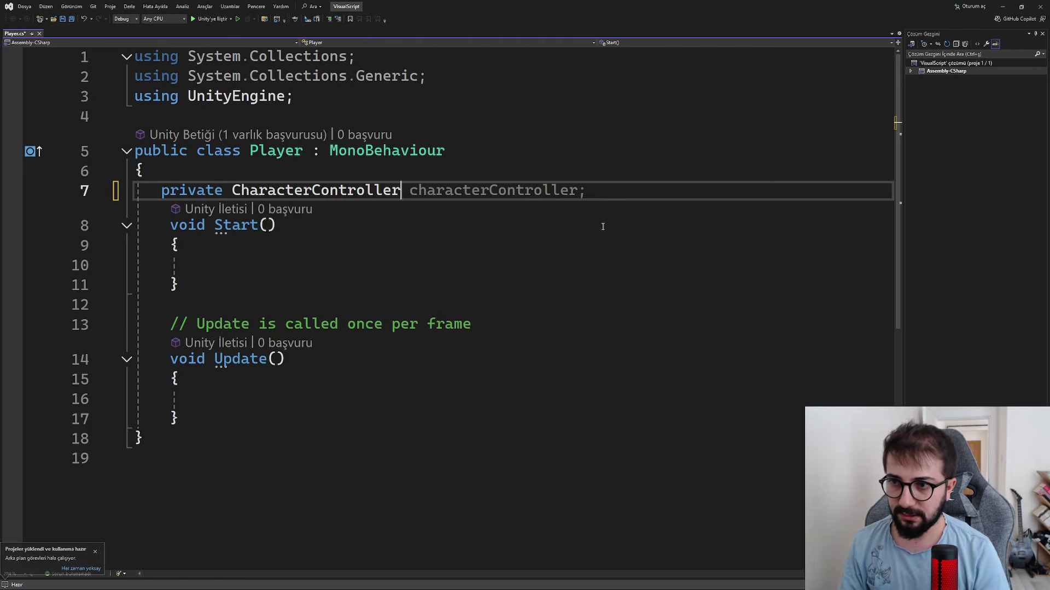
pyautogui.press('Tab')
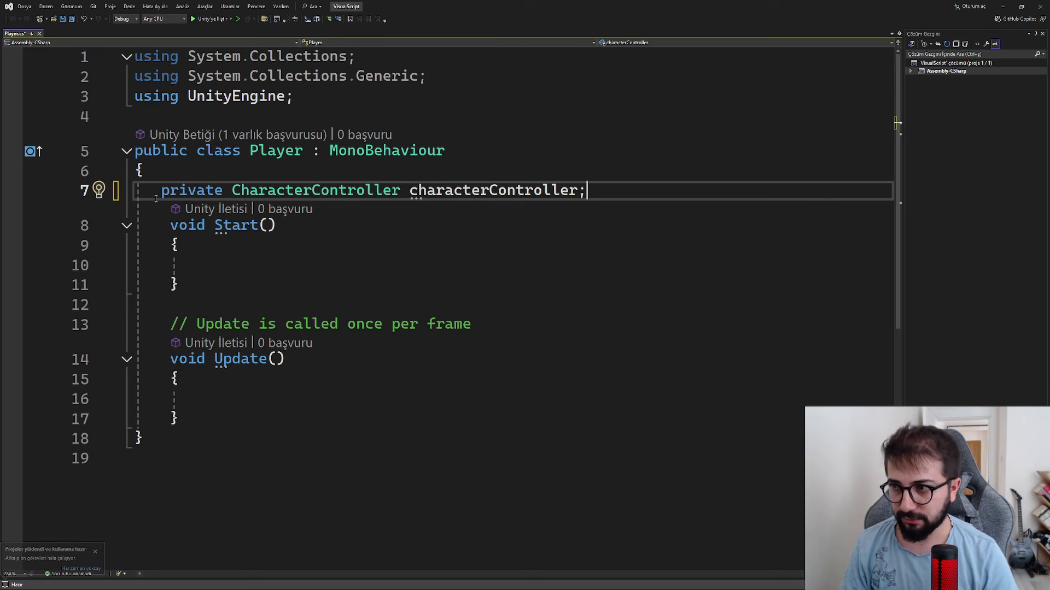
# Step: In Start, assign characterController = GetComponent<CharacterController>();
pyautogui.click(328, 265)
pyautogui.write('ch')
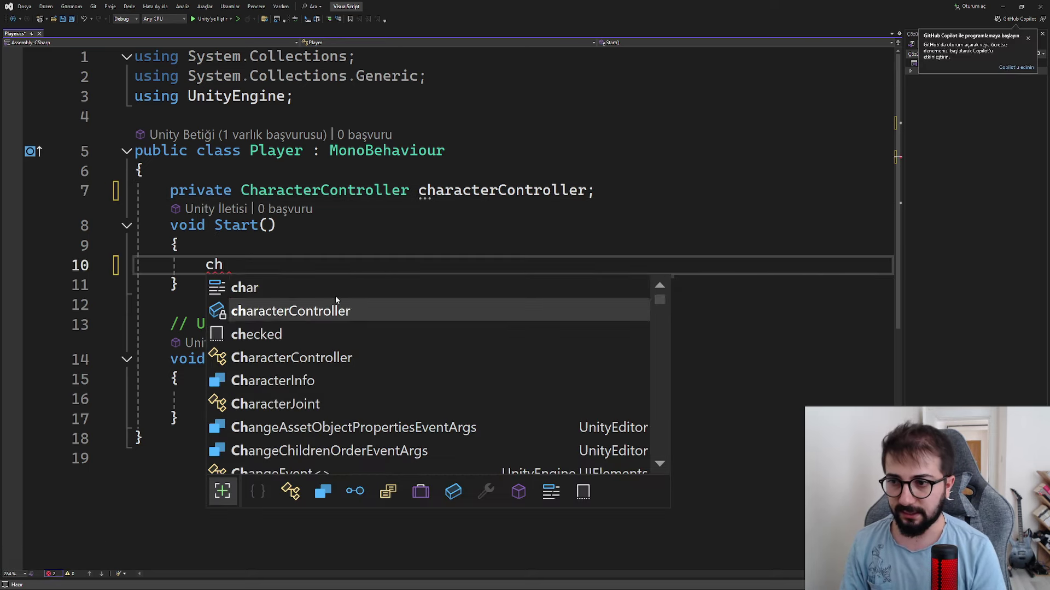
pyautogui.press('Tab')
pyautogui.press('Tab')
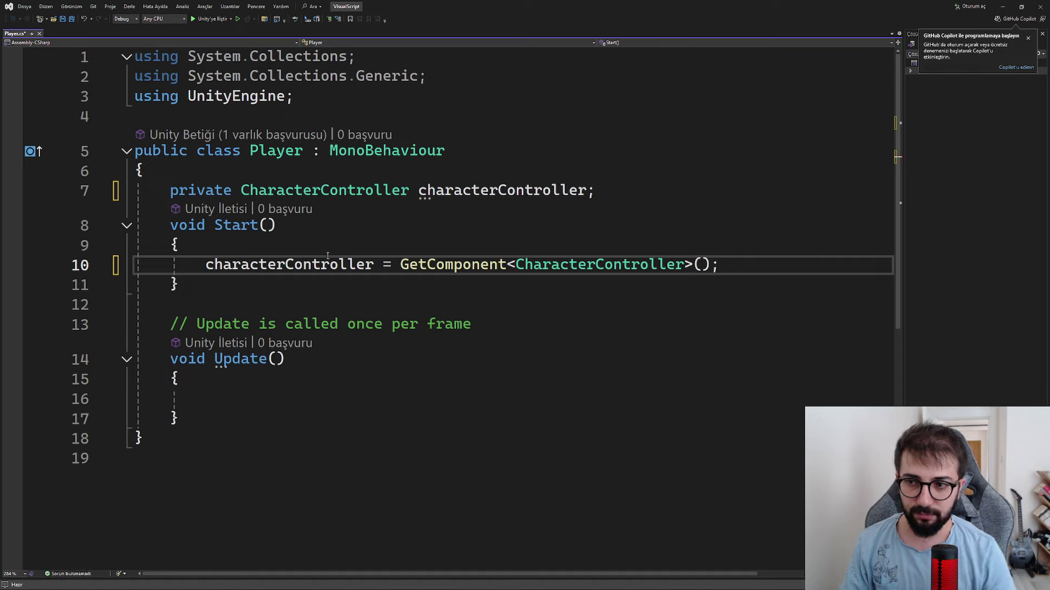
# Step: In Update, declare a Vector3 variable named moveDir
pyautogui.click(358, 403)
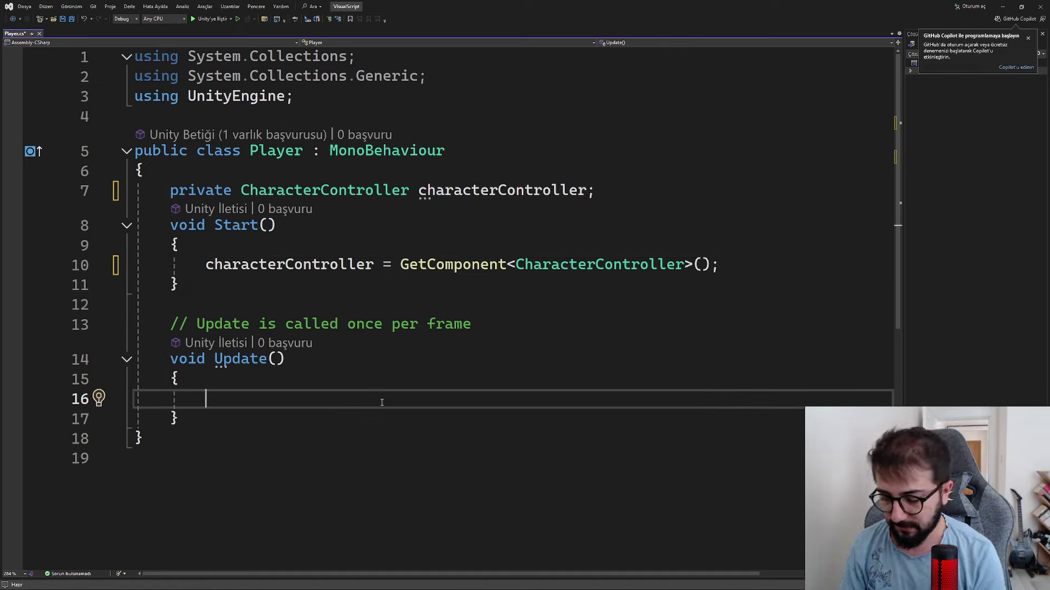
pyautogui.write('Vec')
pyautogui.press('Down')
pyautogui.press('Down')
pyautogui.press('Tab')
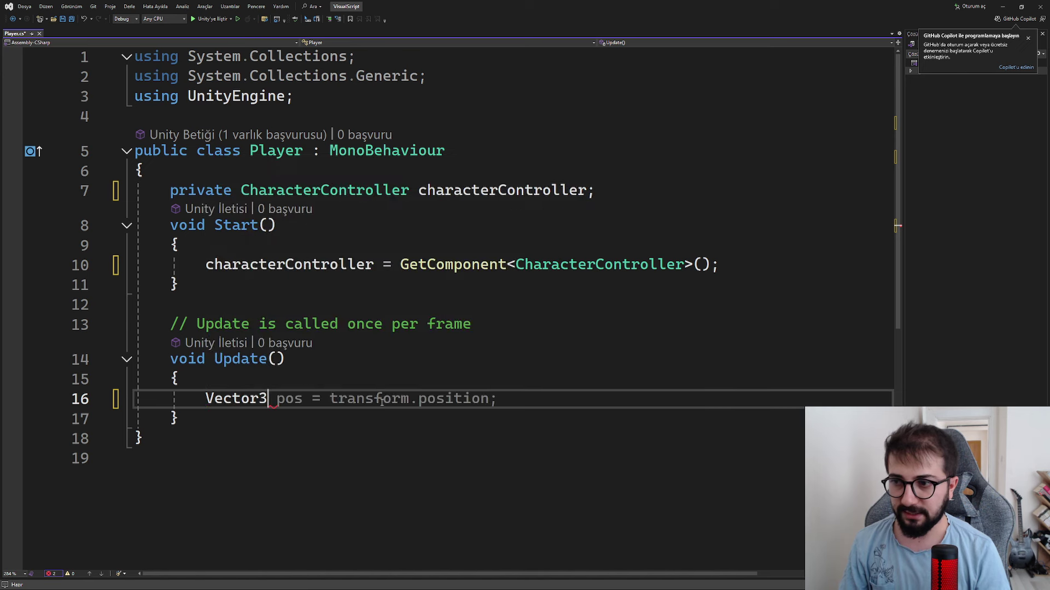
pyautogui.press('Tab')
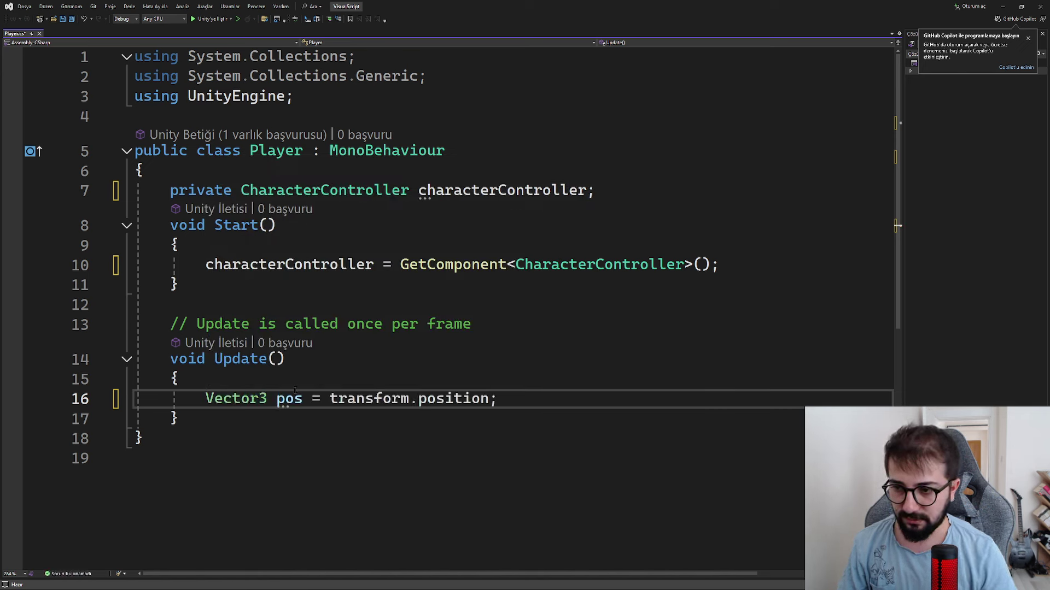
pyautogui.doubleClick(295, 391)
pyautogui.write('moveDi')
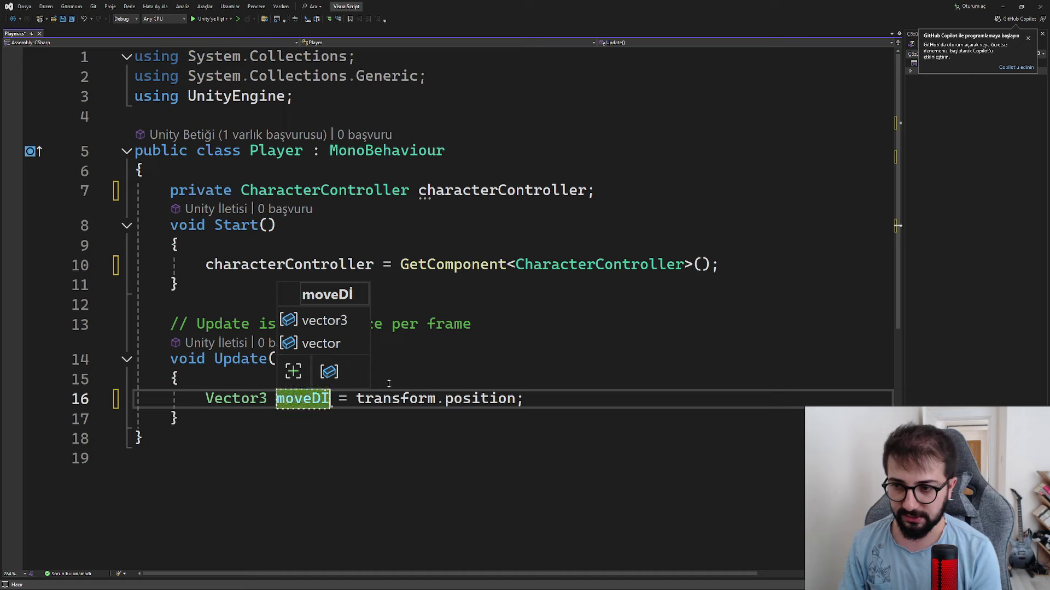
pyautogui.write('r')
# Step: Assign moveDir a new Vector3 starting with Input.GetAxis("Horizontal") and 0
pyautogui.moveTo(365, 399); pyautogui.dragTo(580, 393)
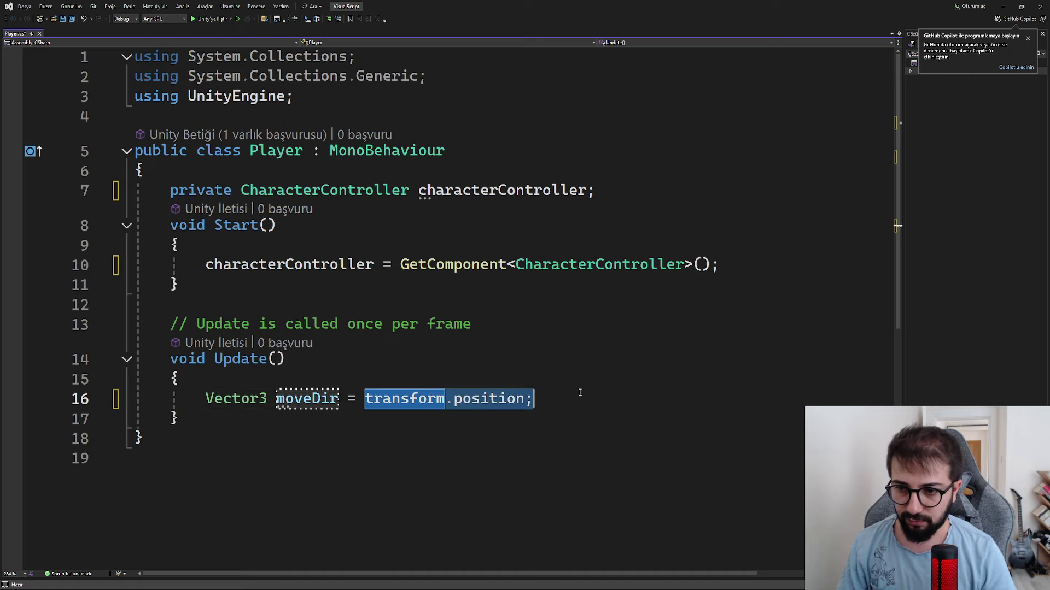
pyautogui.write('new v (')
pyautogui.press('Left')
pyautogui.press('Left')
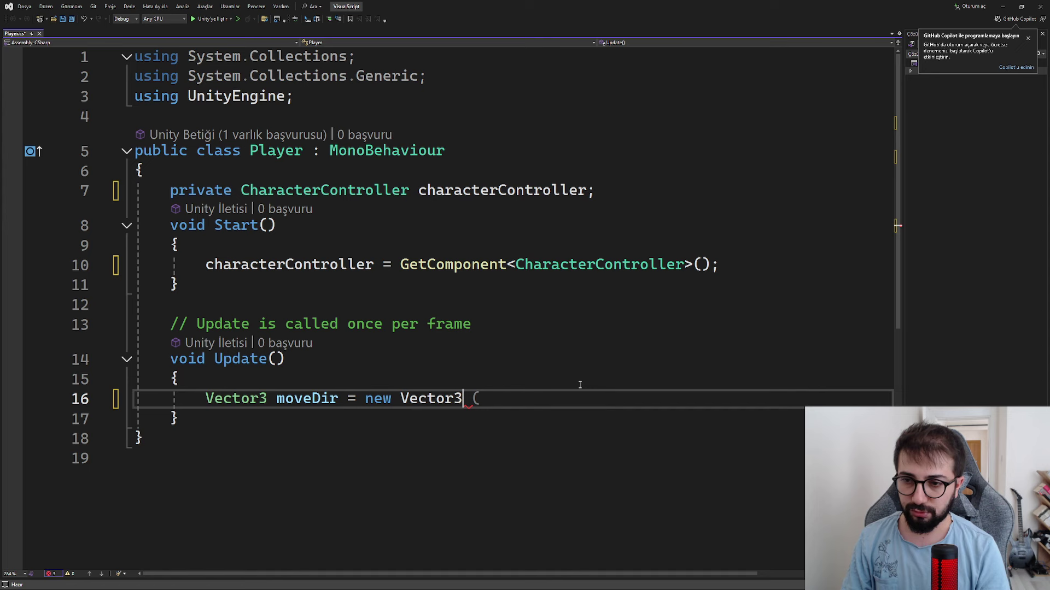
pyautogui.press('Delete')
pyautogui.press('Delete')
pyautogui.write('(In')
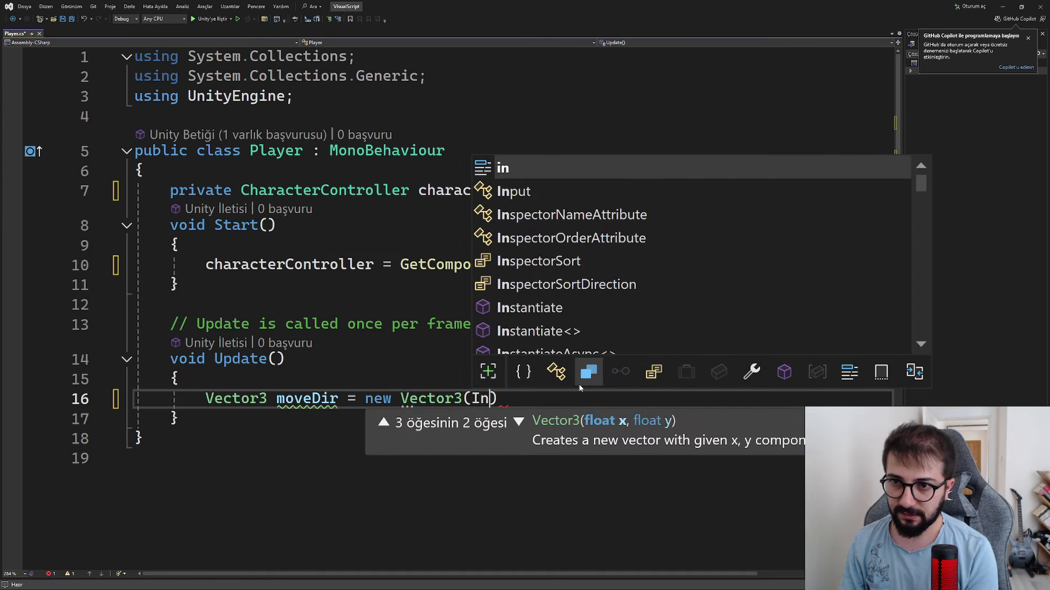
pyautogui.write('put.')
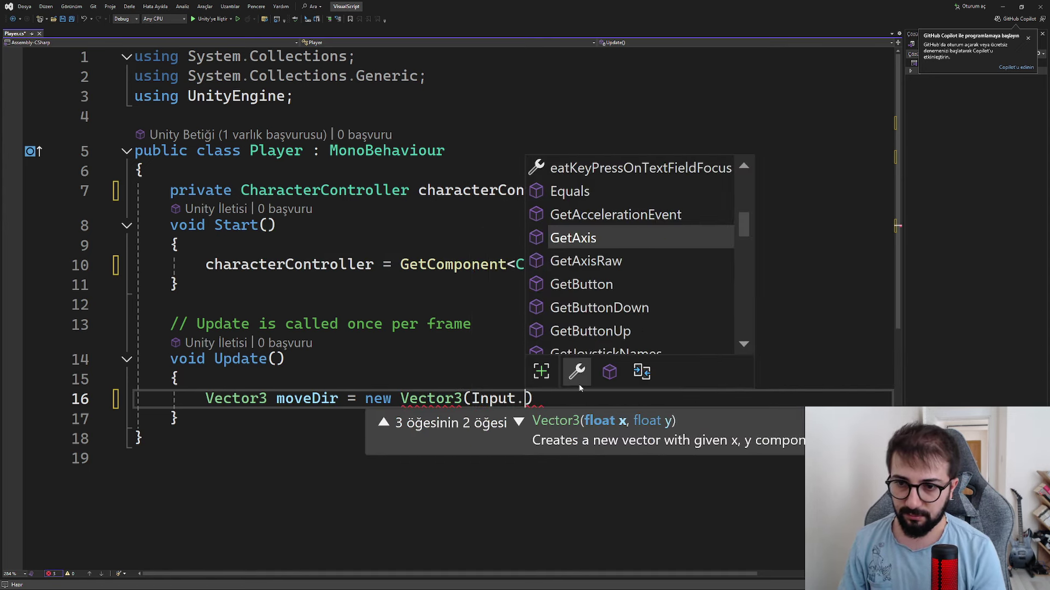
pyautogui.write('Get')
pyautogui.press('Tab')
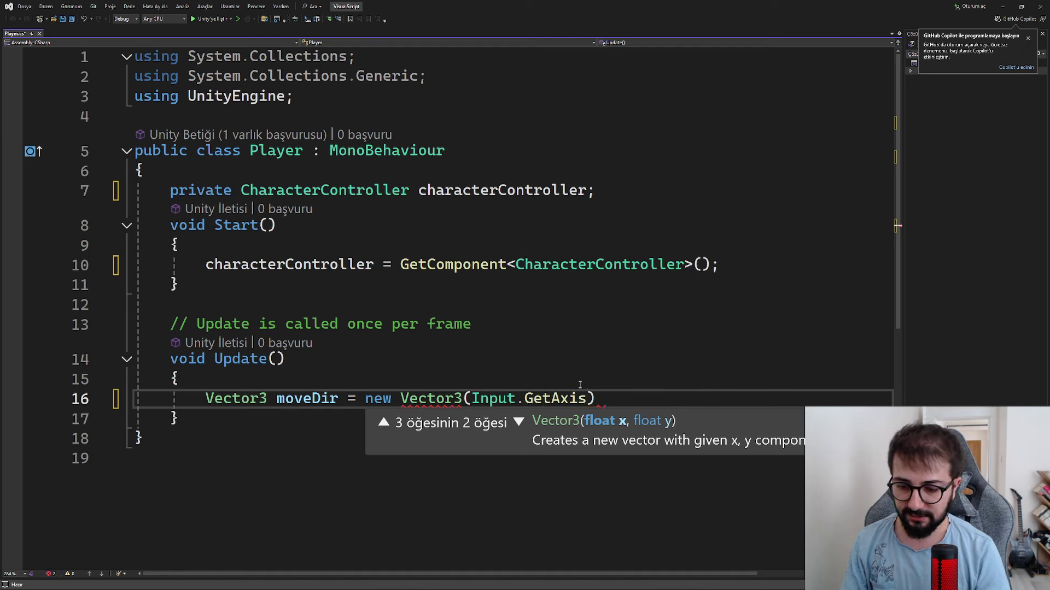
pyautogui.write('("Horizonta')
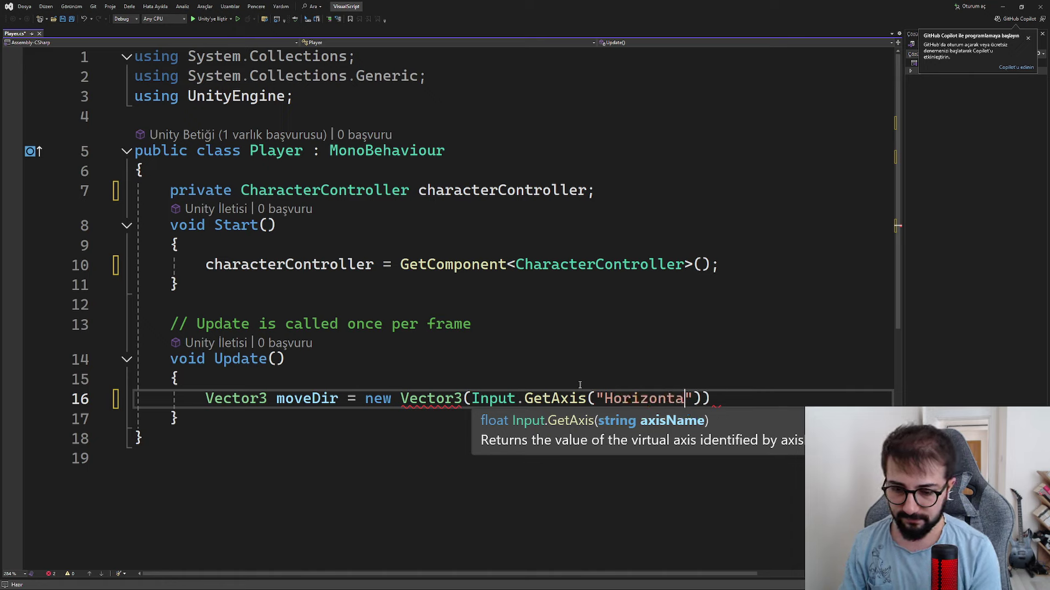
pyautogui.write('")')
pyautogui.write('0,')
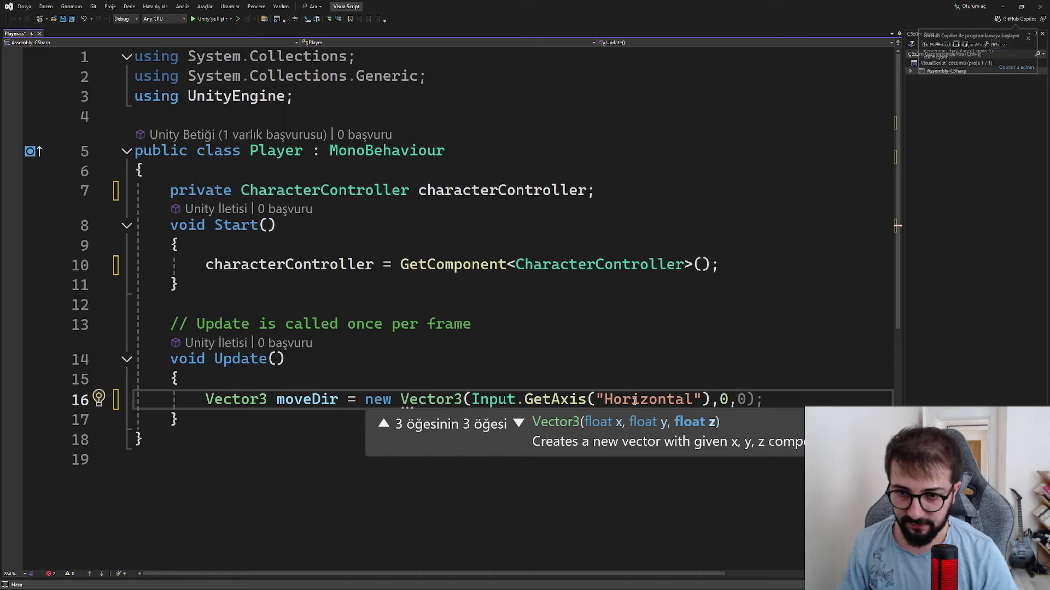
# Step: Add Input.GetAxis("Vertical") as the Vector3's third argument to finish the moveDir line
pyautogui.moveTo(710, 400); pyautogui.dragTo(474, 399)
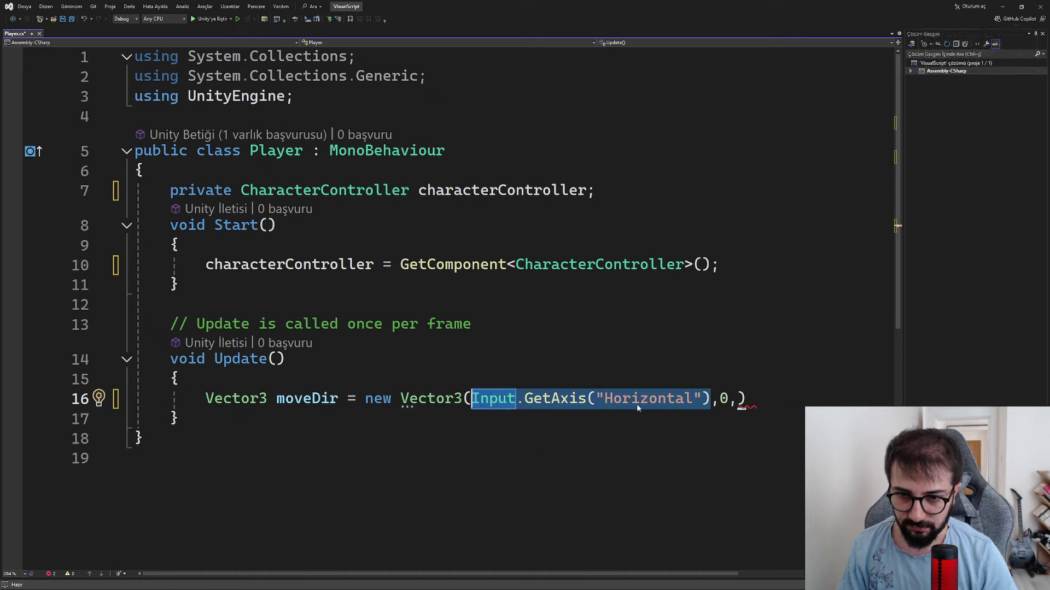
pyautogui.hotkey('ctrl', 'c')
pyautogui.click(739, 400)
pyautogui.hotkey('ctrl', 'v')
pyautogui.keyDown('ctrl'); pyautogui.scroll(-2, 722, 356); pyautogui.keyUp('ctrl')
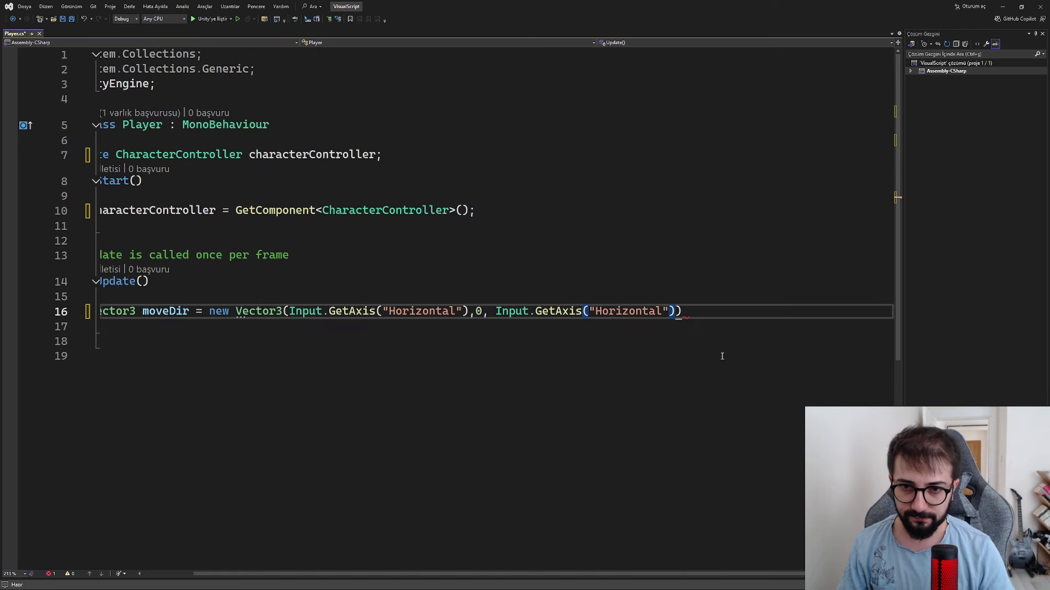
pyautogui.doubleClick(653, 318)
pyautogui.write('Vertic')
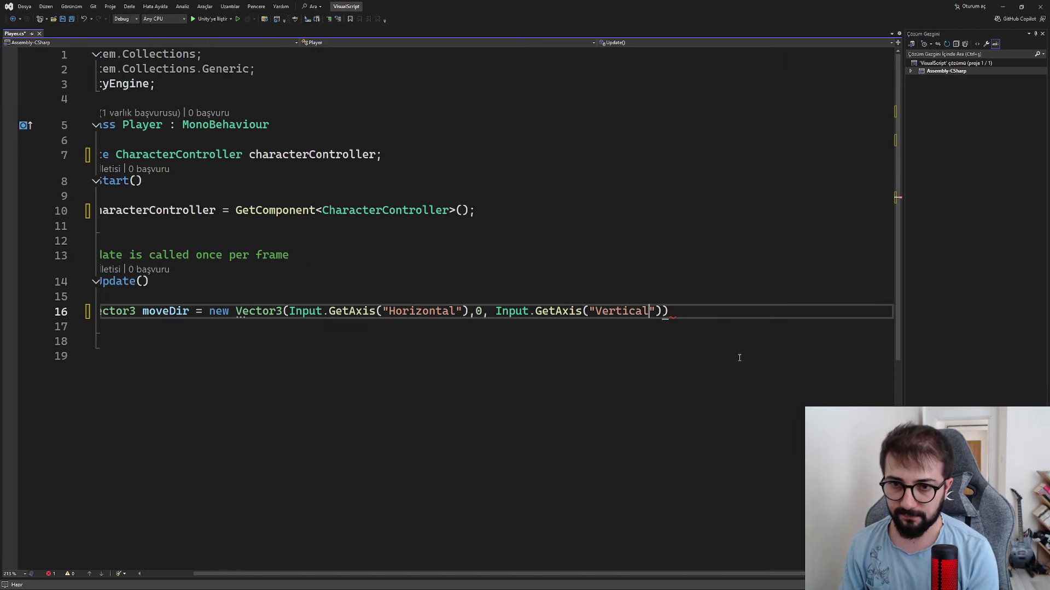
pyautogui.write(';')
pyautogui.press('Return')
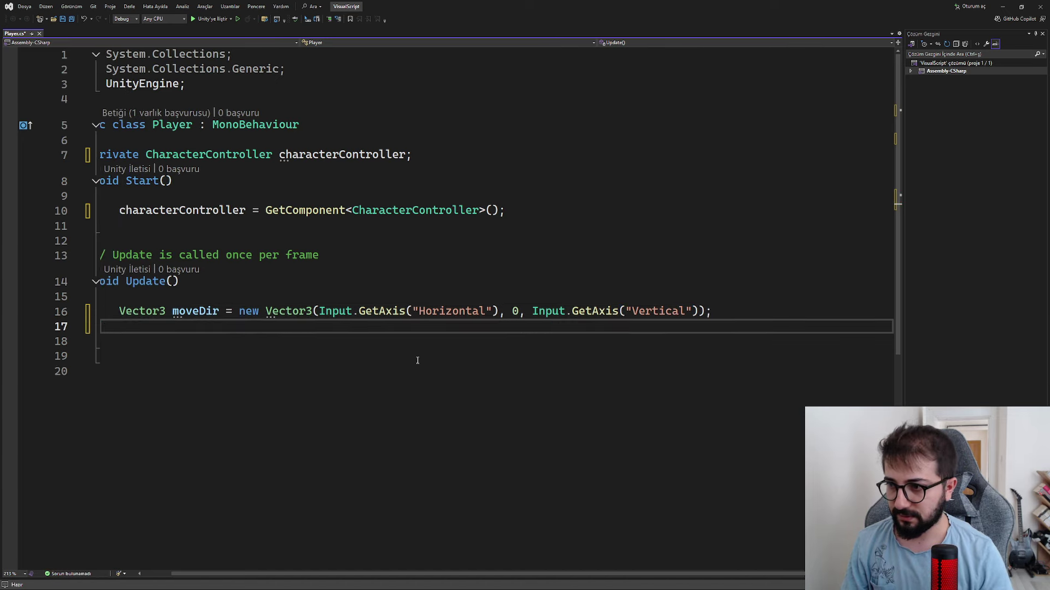
# Step: Retype the characterController.Move call on line 17 using IntelliSense completions
pyautogui.moveTo(319, 576); pyautogui.dragTo(289, 575)
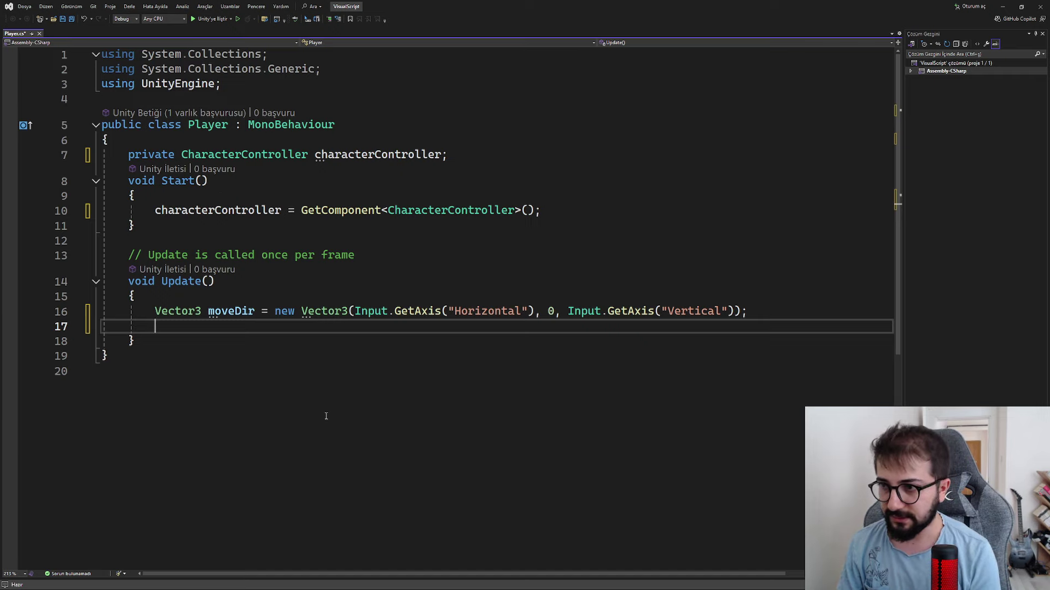
pyautogui.write('c')
pyautogui.press('Tab')
pyautogui.write('.')
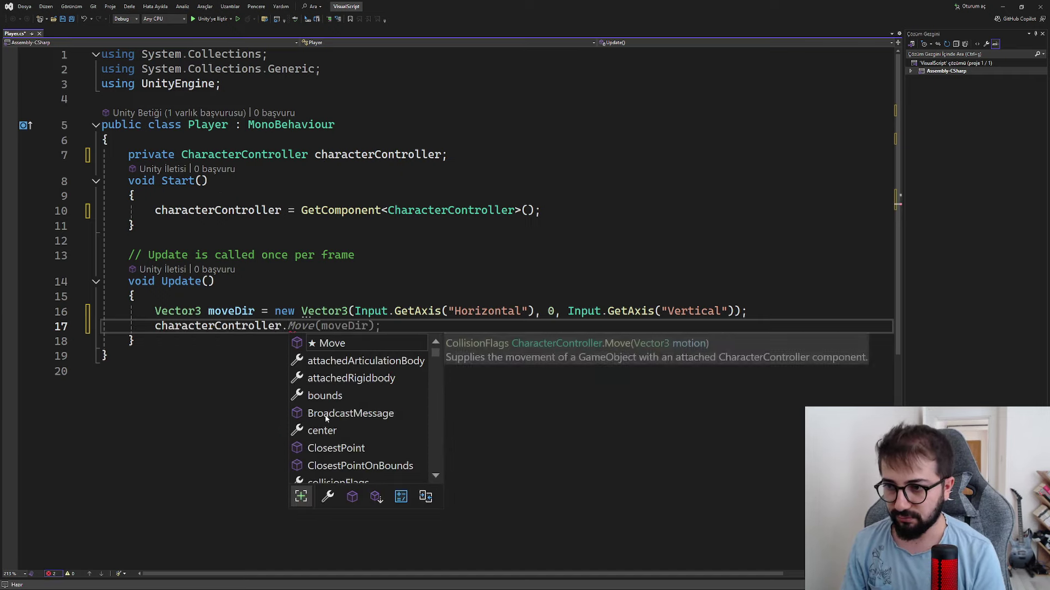
pyautogui.press('Tab')
# Step: Scale the Move argument to moveDir * Time.deltaTime * moveSpeed and bring up fixes for moveSpeed
pyautogui.keyDown('ctrl'); pyautogui.scroll(3, 354, 371); pyautogui.keyUp('ctrl')
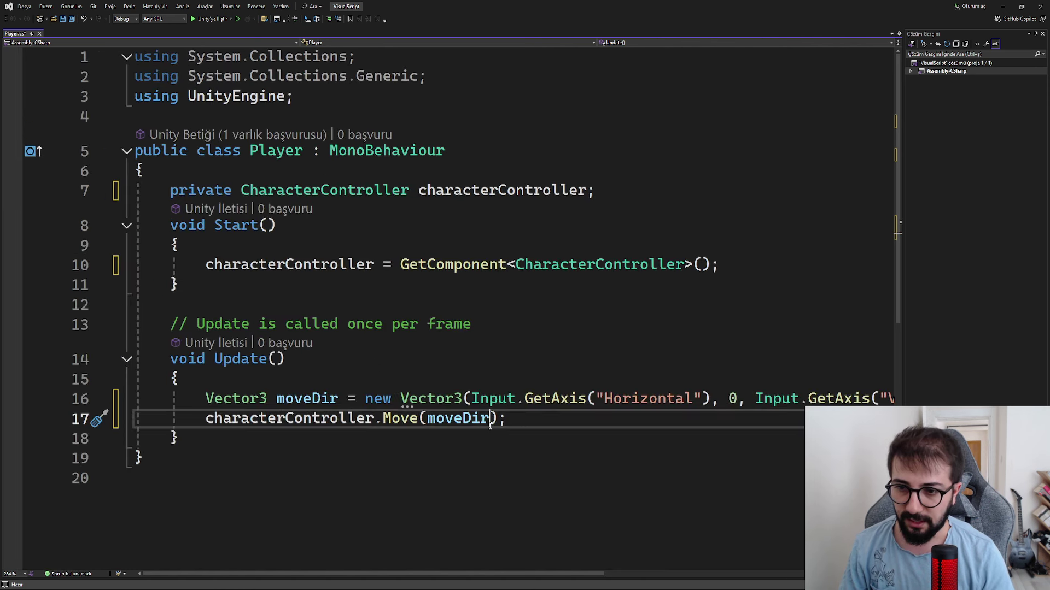
pyautogui.keyDown('ctrl'); pyautogui.scroll(-3, 490, 425); pyautogui.keyUp('ctrl')
pyautogui.write('* Tim')
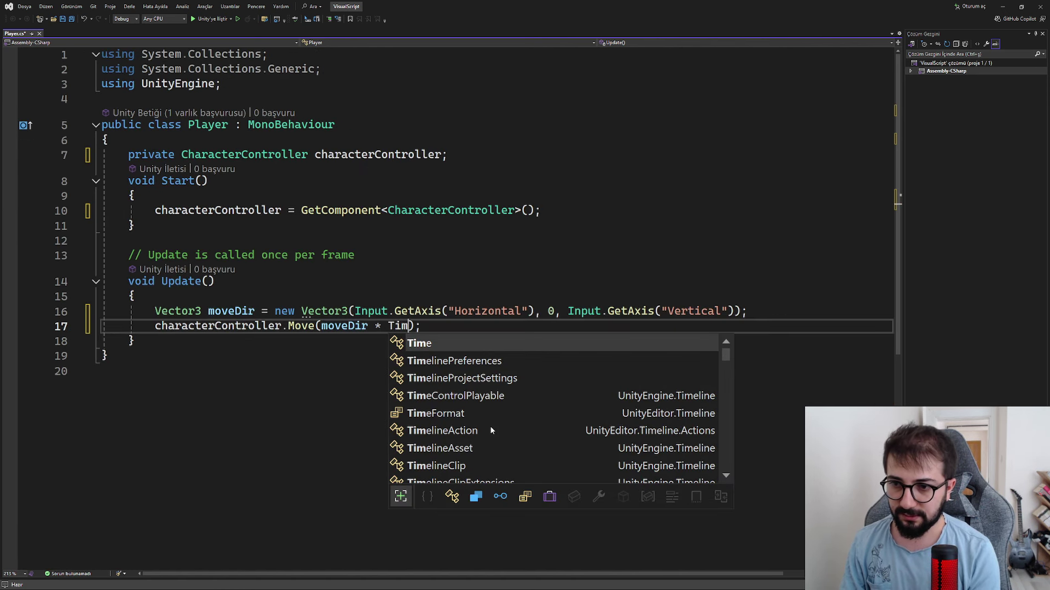
pyautogui.press('Tab')
pyautogui.write('.de')
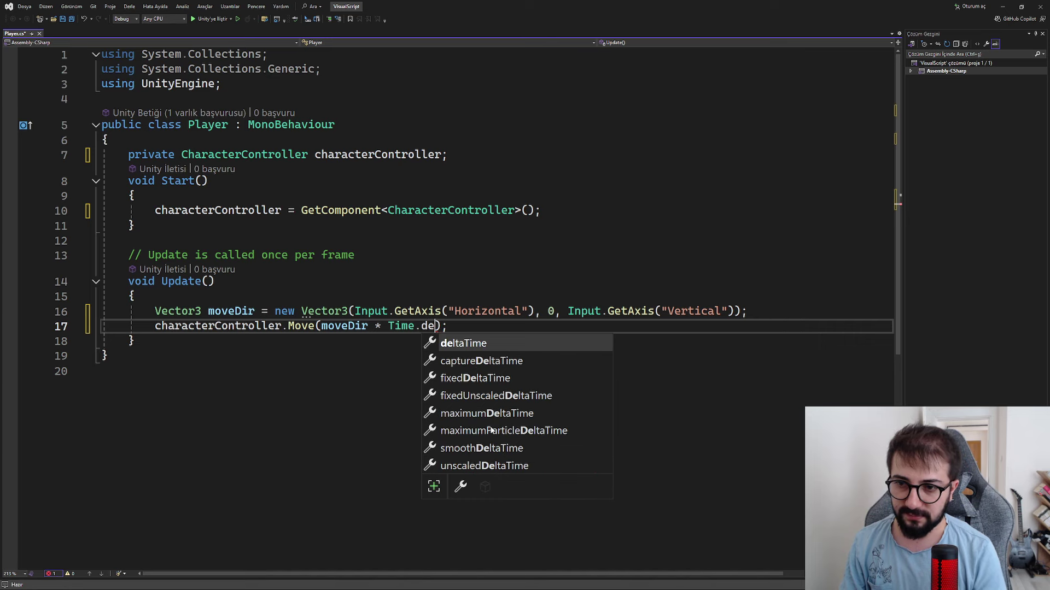
pyautogui.press('Tab')
pyautogui.write('m')
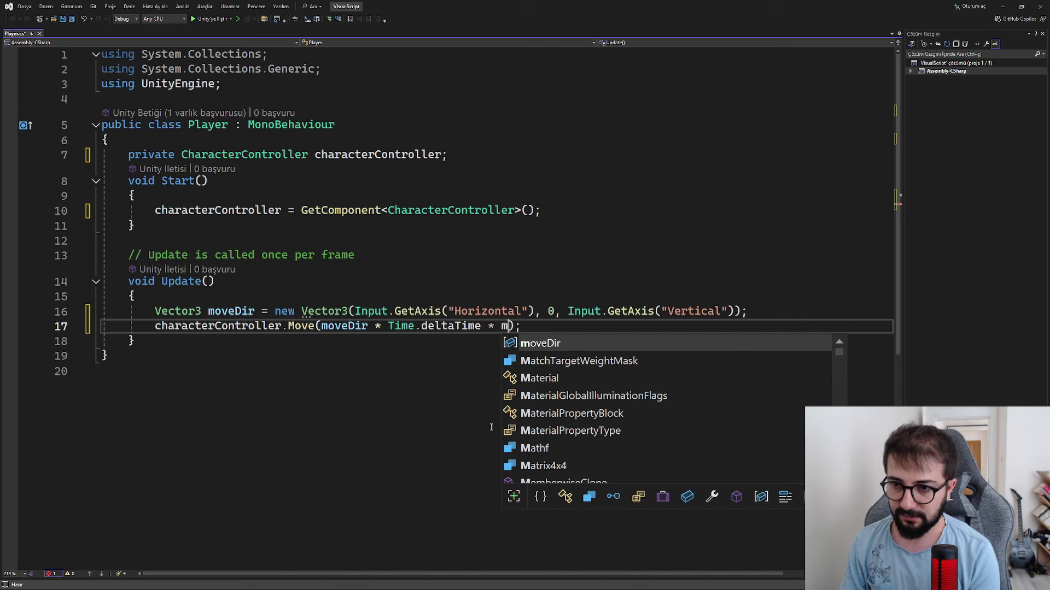
pyautogui.write('oveSpeed')
pyautogui.press('Escape')
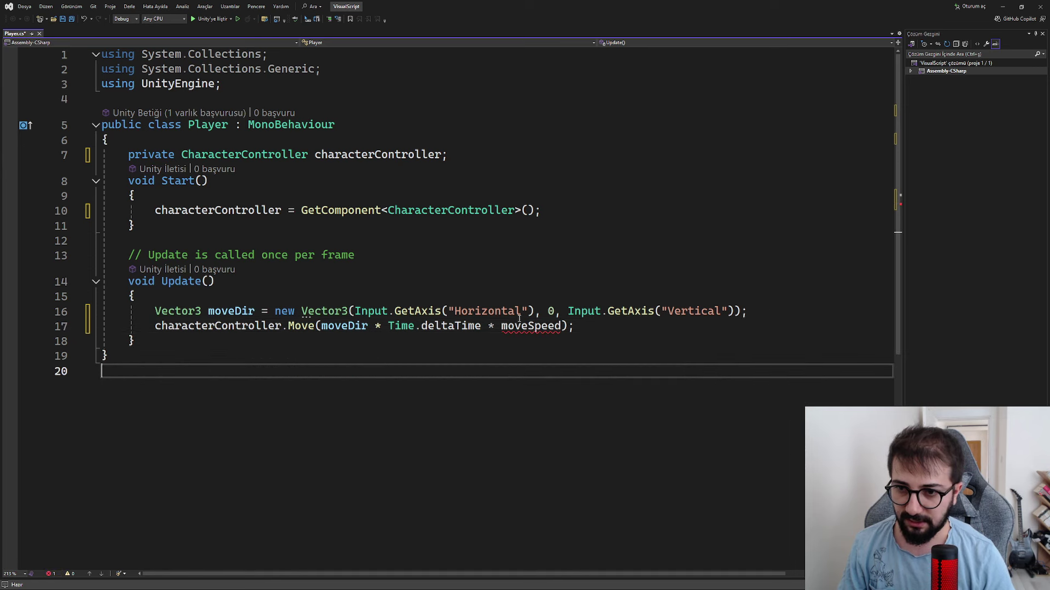
pyautogui.hotkey('ctrl', '.')
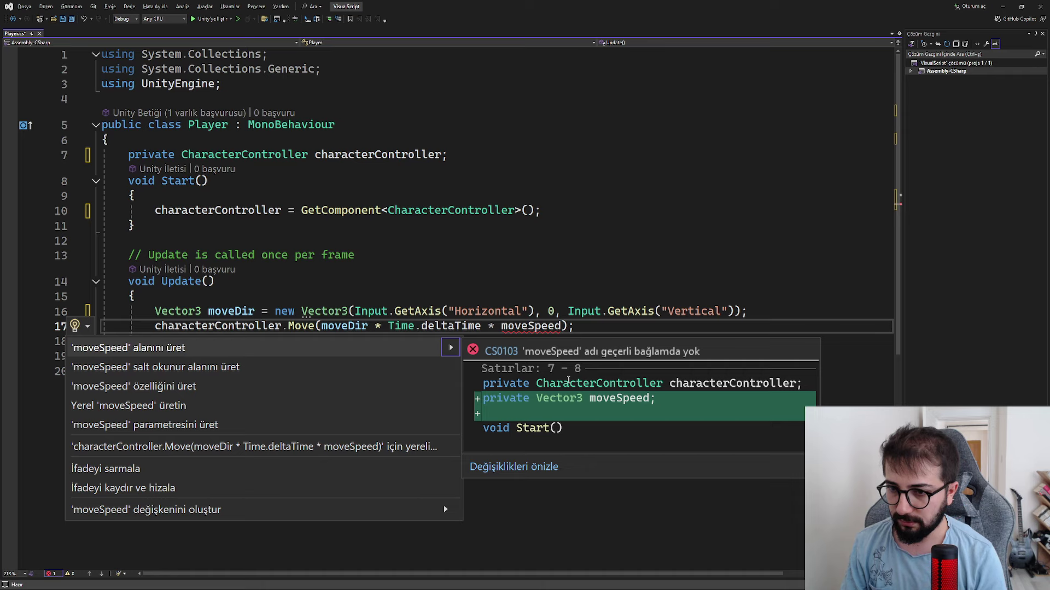
# Step: Apply a quick fix for moveSpeed, then delete the generated moveSpeed parameter from Update
pyautogui.press('Down')
pyautogui.press('Down')
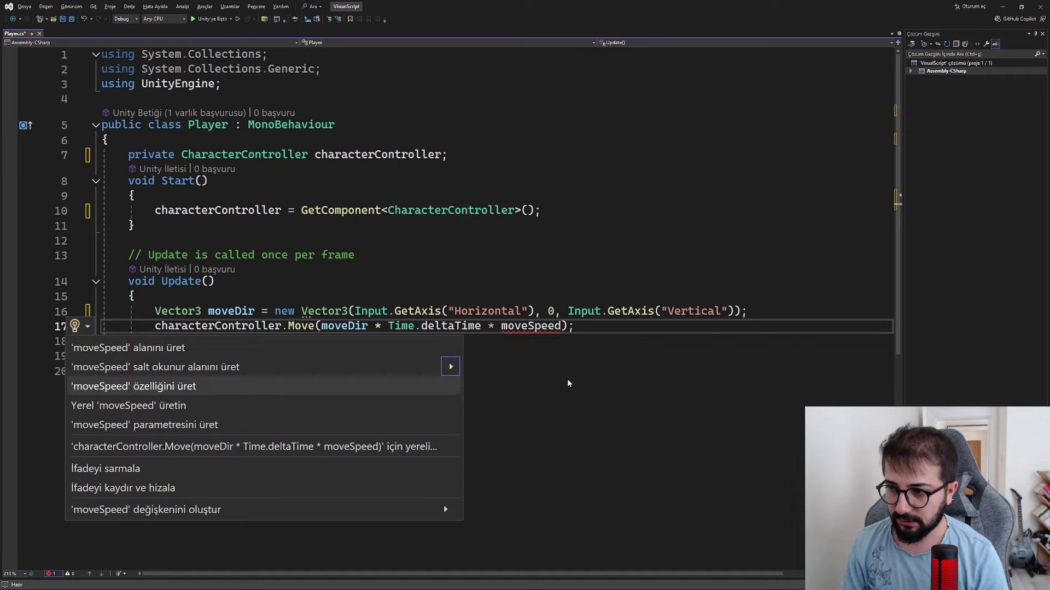
pyautogui.press('Down')
pyautogui.press('Up')
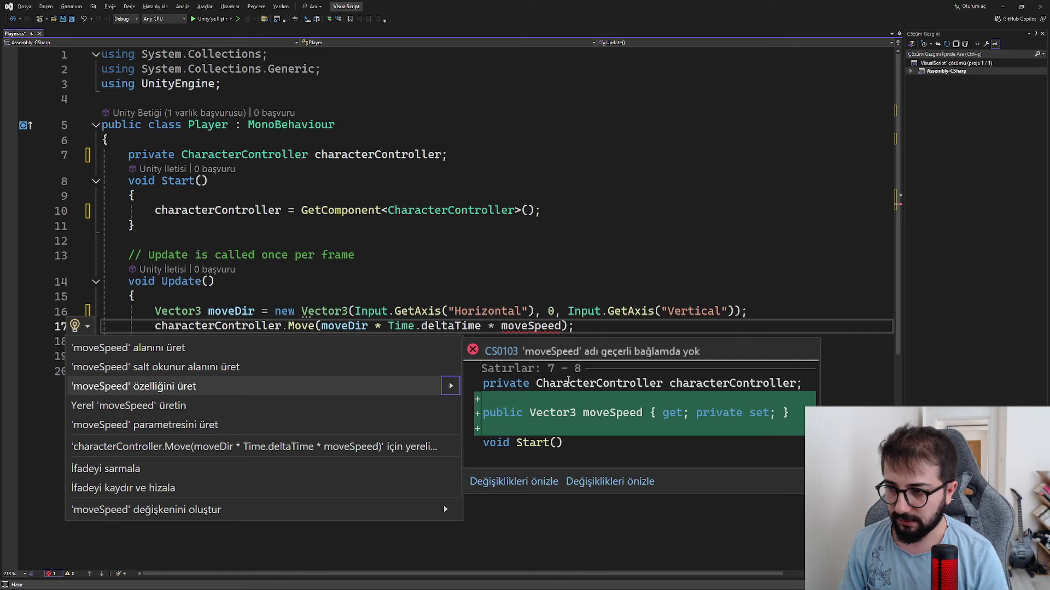
pyautogui.press('Down')
pyautogui.press('Down')
pyautogui.press('Escape')
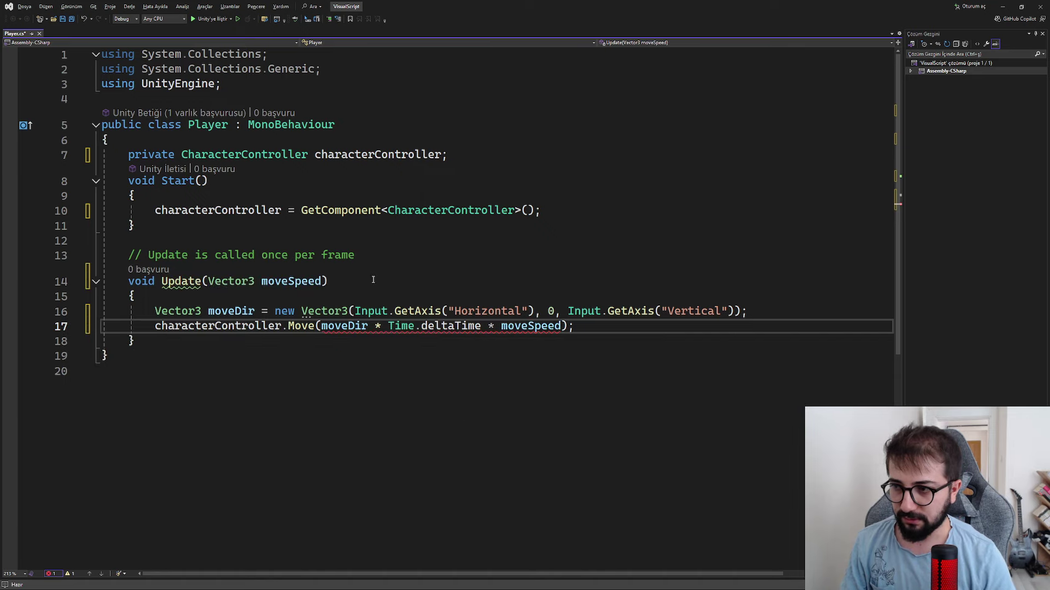
pyautogui.doubleClick(291, 281)
pyautogui.press('BackSpace')
pyautogui.doubleClick(230, 281)
pyautogui.press('BackSpace')
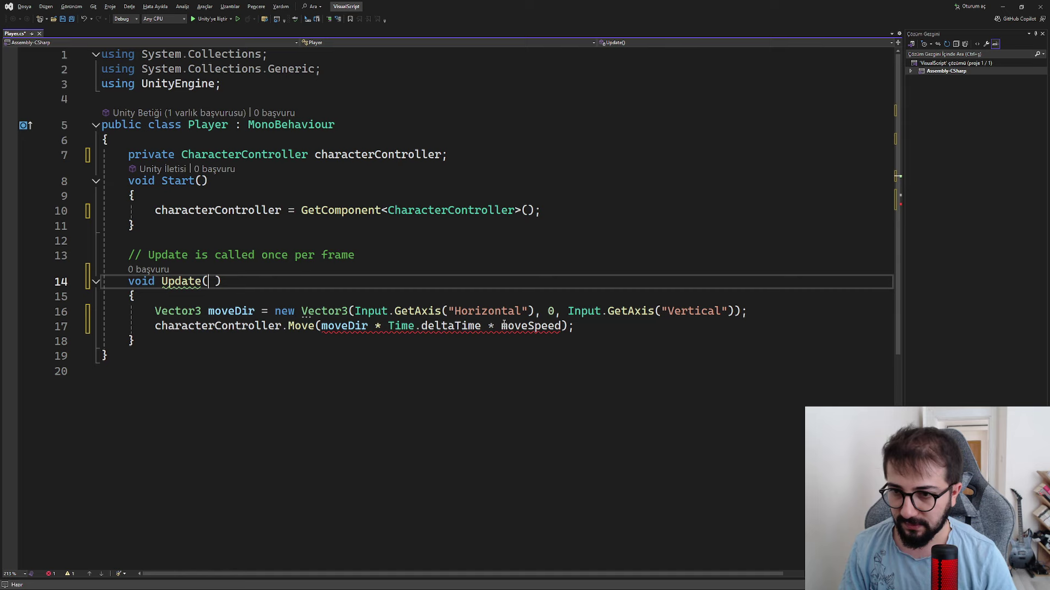
pyautogui.doubleClick(547, 326)
# Step: Declare 'public float moveSpeed;' below the characterController field and bring Unity back into view
pyautogui.click(483, 157)
pyautogui.press('Return')
pyautogui.write('p')
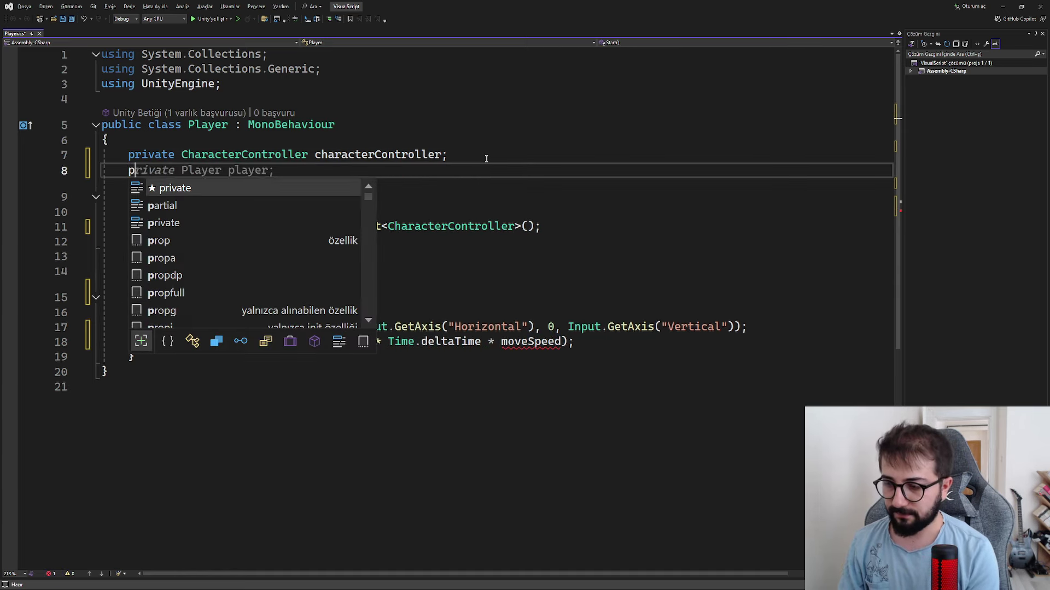
pyautogui.write('ublic fl')
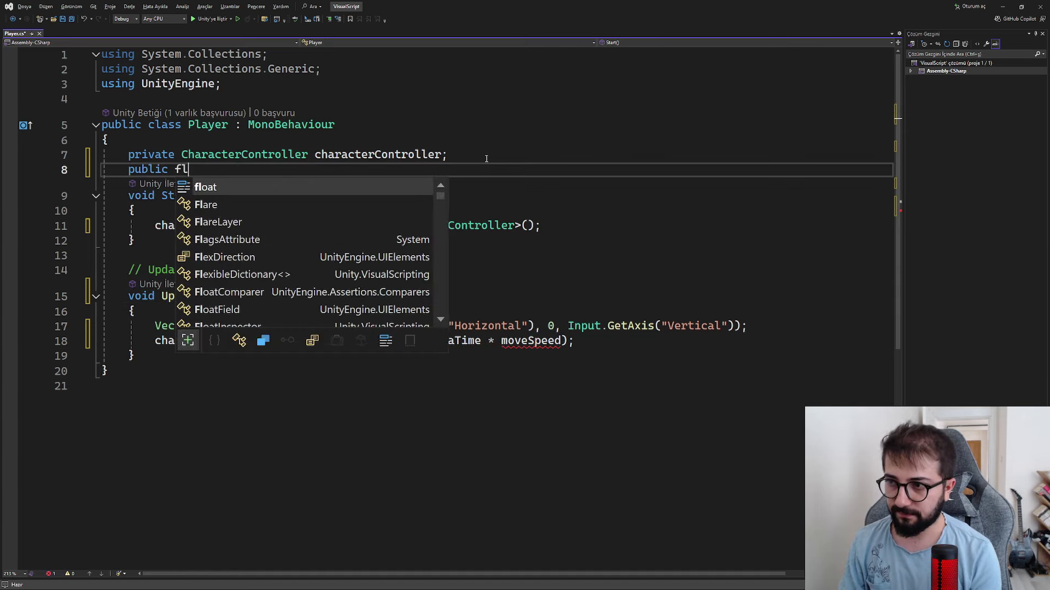
pyautogui.write('oat moveSpeed;')
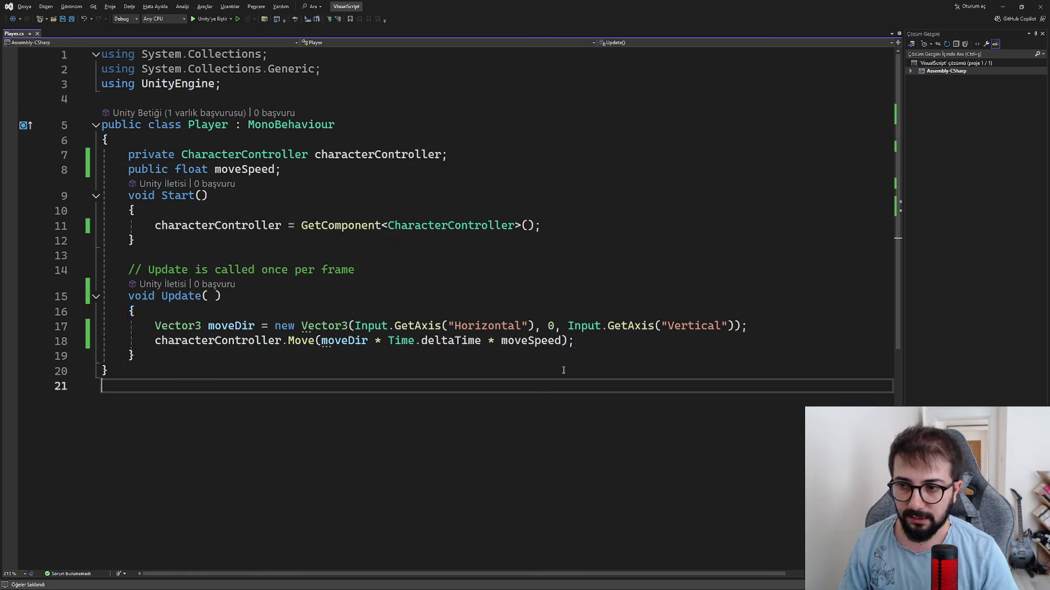
pyautogui.moveTo(574, 341); pyautogui.dragTo(206, 313)
pyautogui.moveTo(544, 4); pyautogui.dragTo(828, 210)
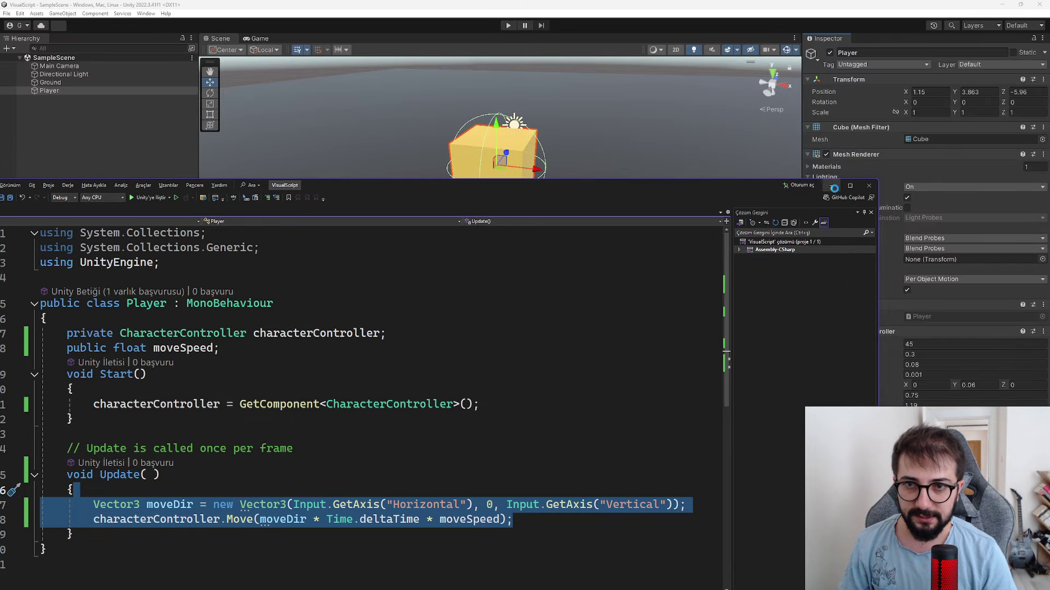
# Step: Back in Unity, playtest the Player moving forward at Move Speed 5, then stop
pyautogui.click(832, 186)
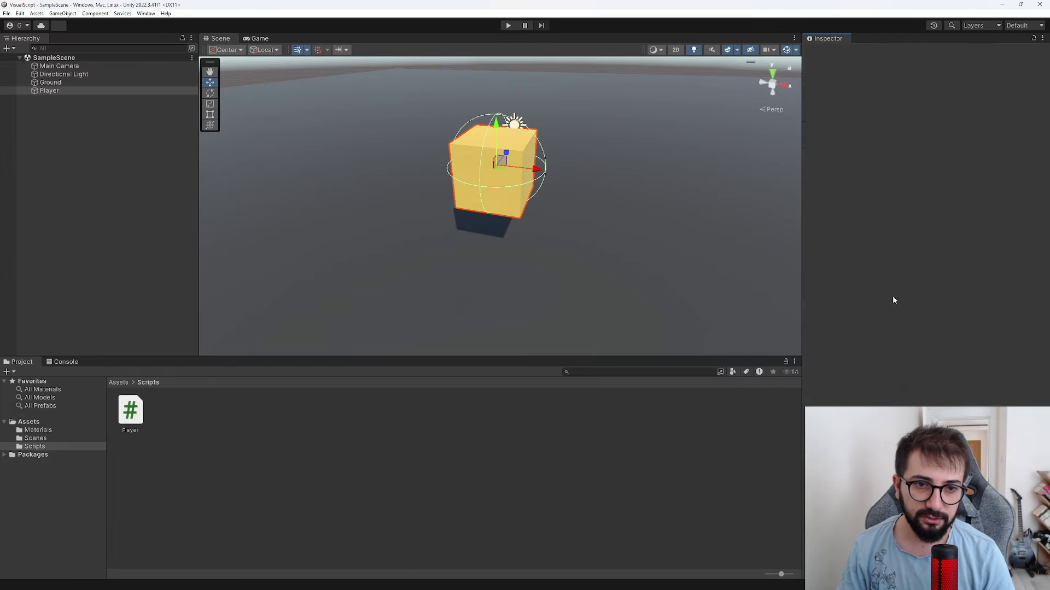
pyautogui.moveTo(550, 227); pyautogui.dragTo(562, 232, button='right')
pyautogui.click(514, 26)
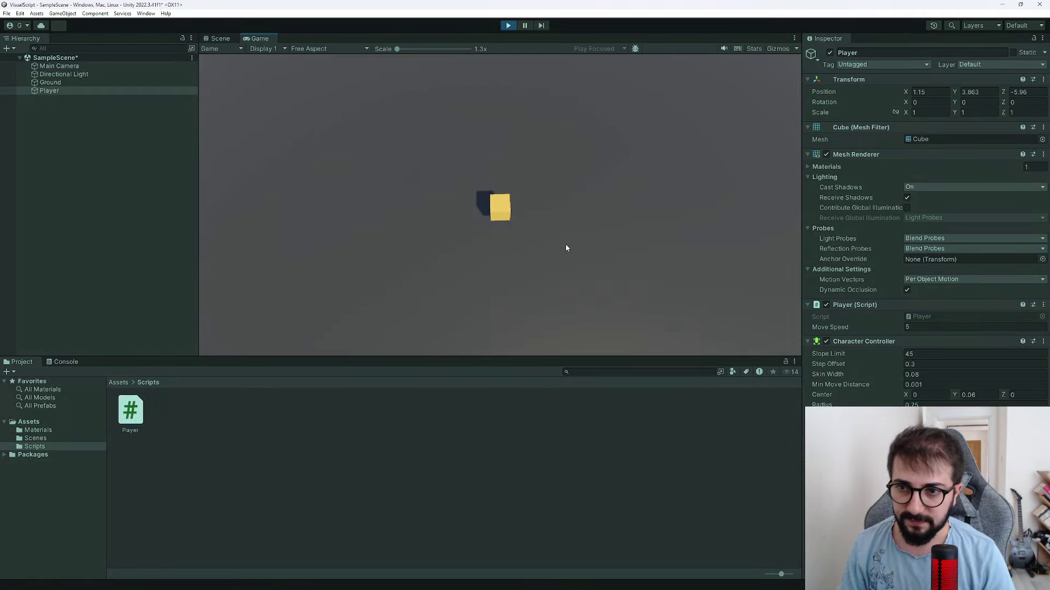
pyautogui.press('w')
pyautogui.click(221, 38)
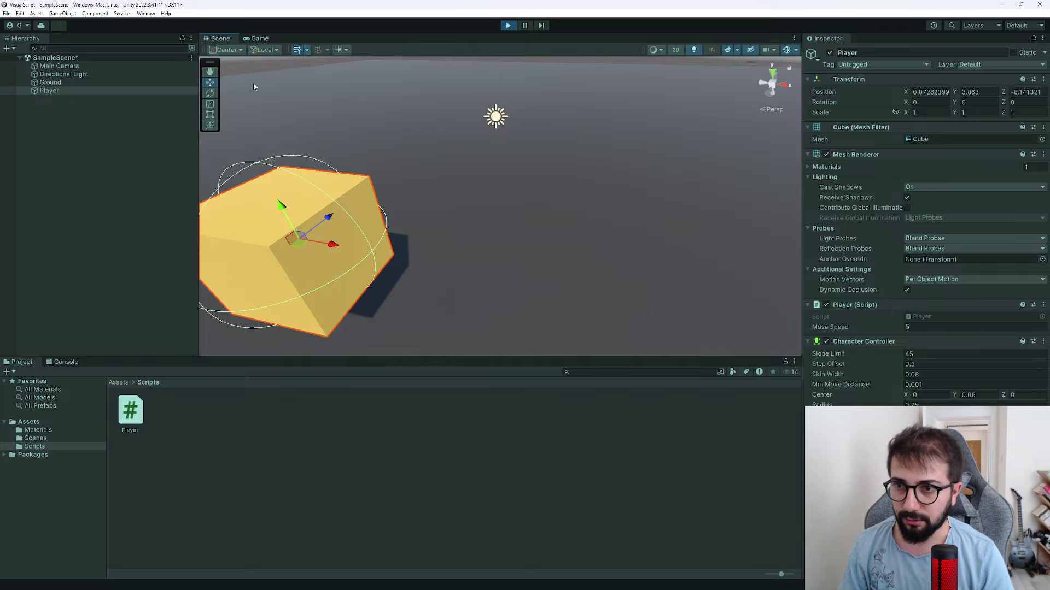
pyautogui.moveTo(254, 83)
pyautogui.mouseDown(button='right')
pyautogui.moveTo(356, 234)
pyautogui.moveTo(588, 124)
pyautogui.mouseUp(button='right')
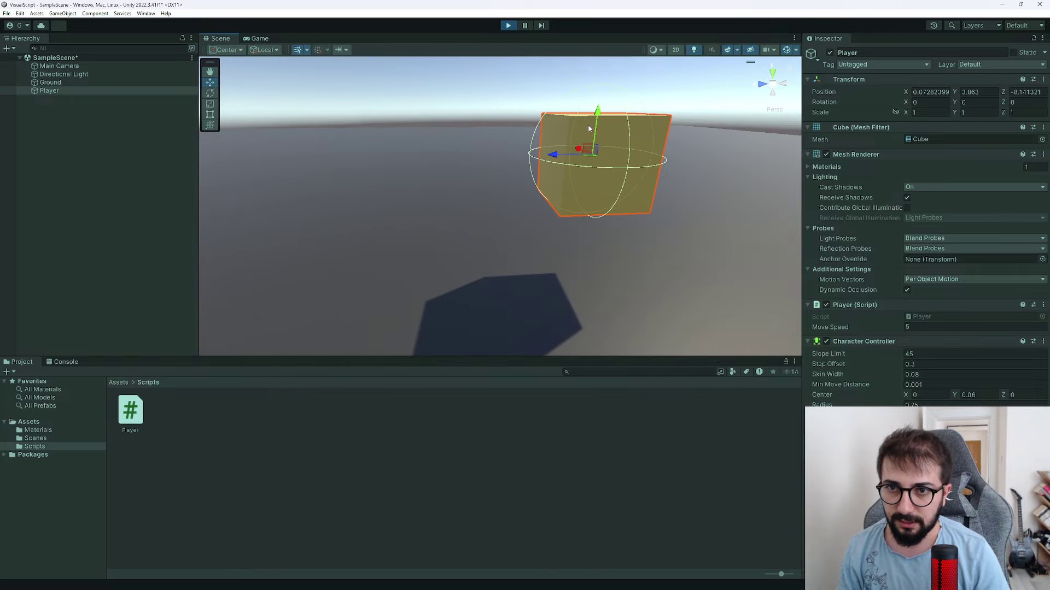
pyautogui.click(506, 27)
# Step: Lower the Player cube to Y 2.801 and playtest again with the D, W and A keys
pyautogui.moveTo(421, 104); pyautogui.dragTo(442, 153)
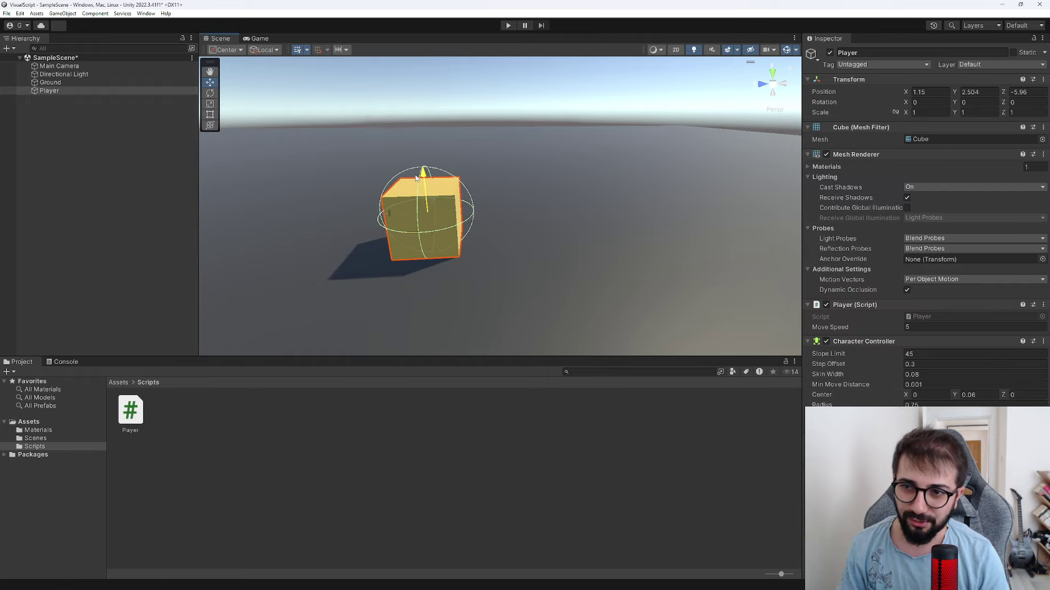
pyautogui.click(513, 26)
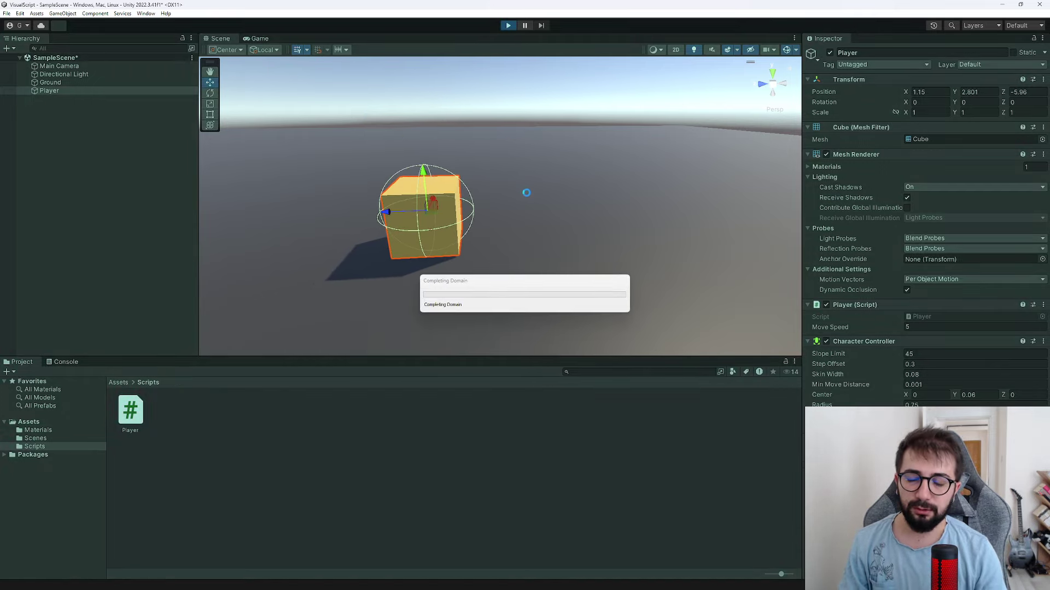
pyautogui.press('d')
pyautogui.press('w')
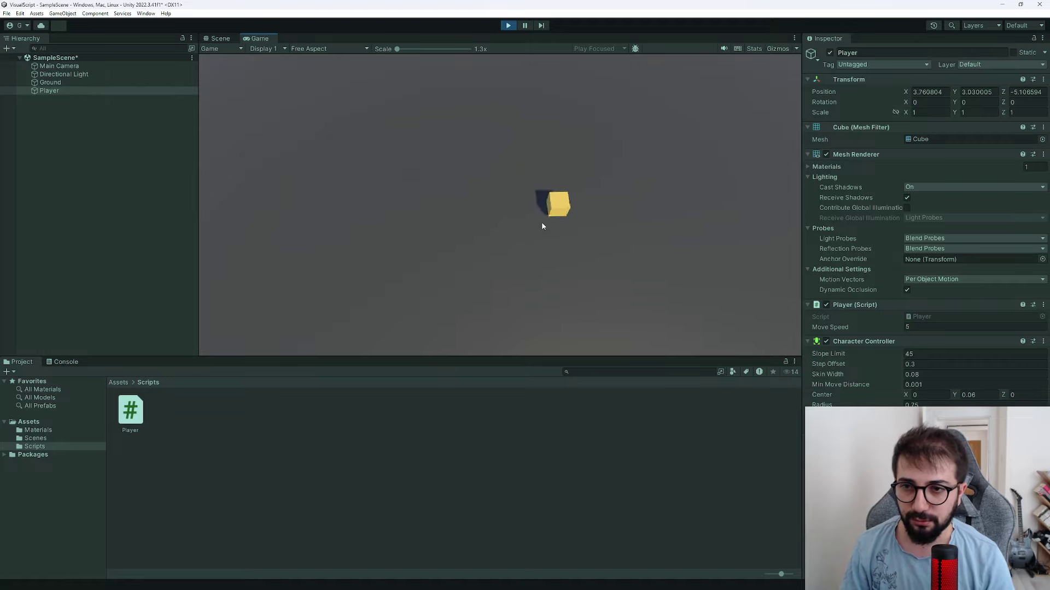
pyautogui.press('a')
pyautogui.click(220, 38)
pyautogui.moveTo(247, 74)
pyautogui.mouseDown(button='right')
pyautogui.moveTo(692, 195)
pyautogui.moveTo(500, 28)
pyautogui.mouseUp(button='right')
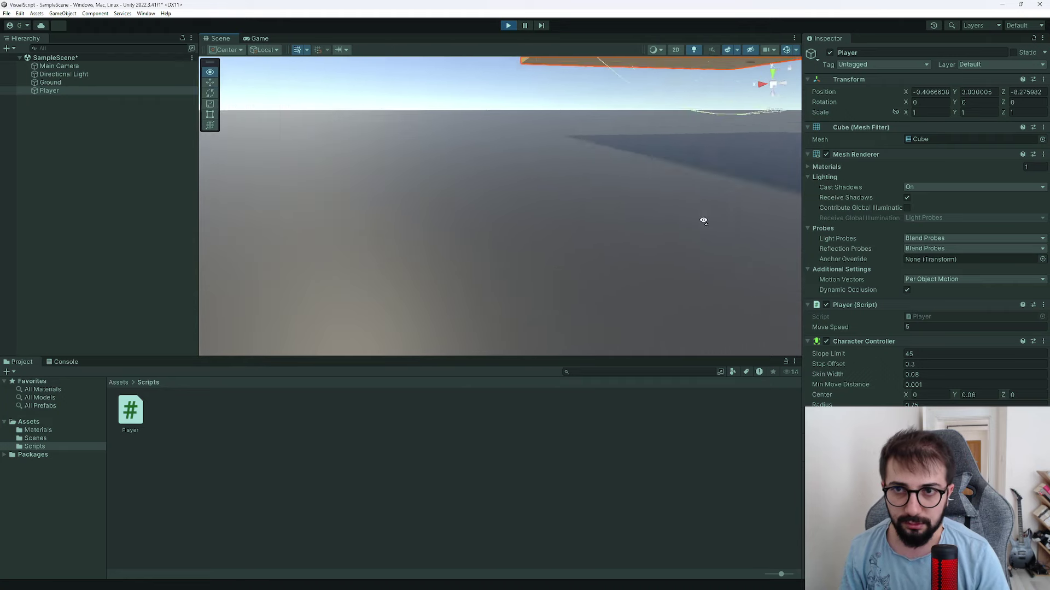
pyautogui.click(507, 26)
pyautogui.moveTo(509, 112)
pyautogui.mouseDown(button='right')
pyautogui.moveTo(557, 239)
pyautogui.moveTo(912, 205)
pyautogui.mouseUp(button='right')
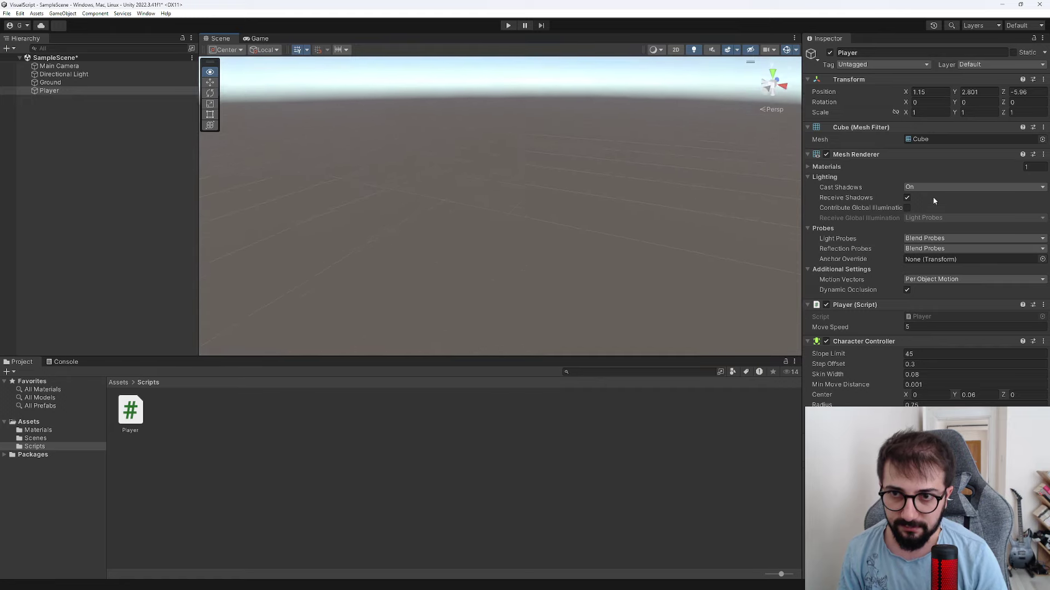
# Step: Frame the Player, raise it to Y 3.031 and set Character Controller Center Y to 0.22
pyautogui.press('f')
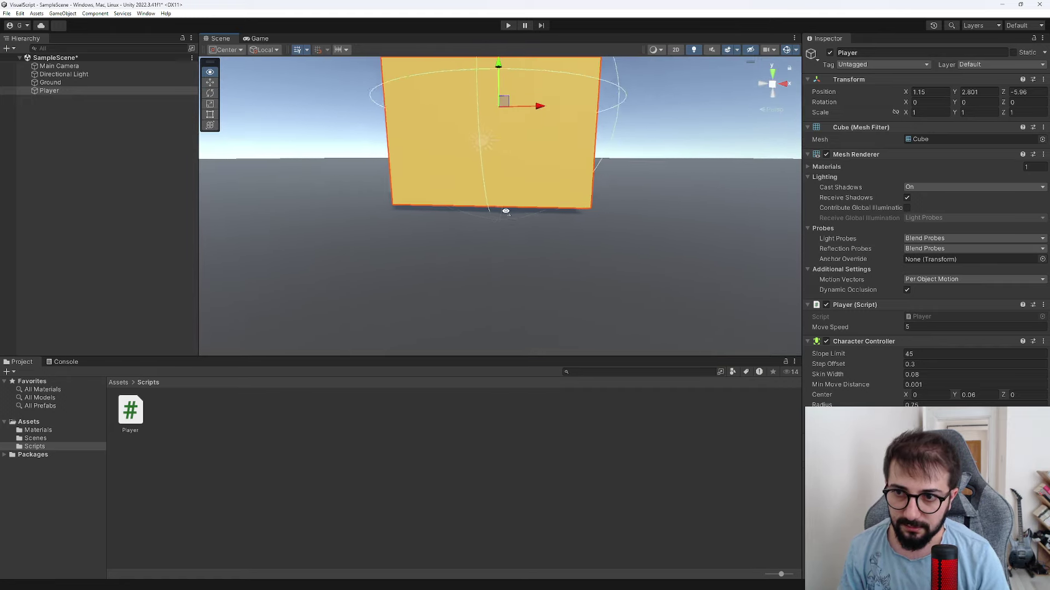
pyautogui.moveTo(505, 139); pyautogui.dragTo(506, 146)
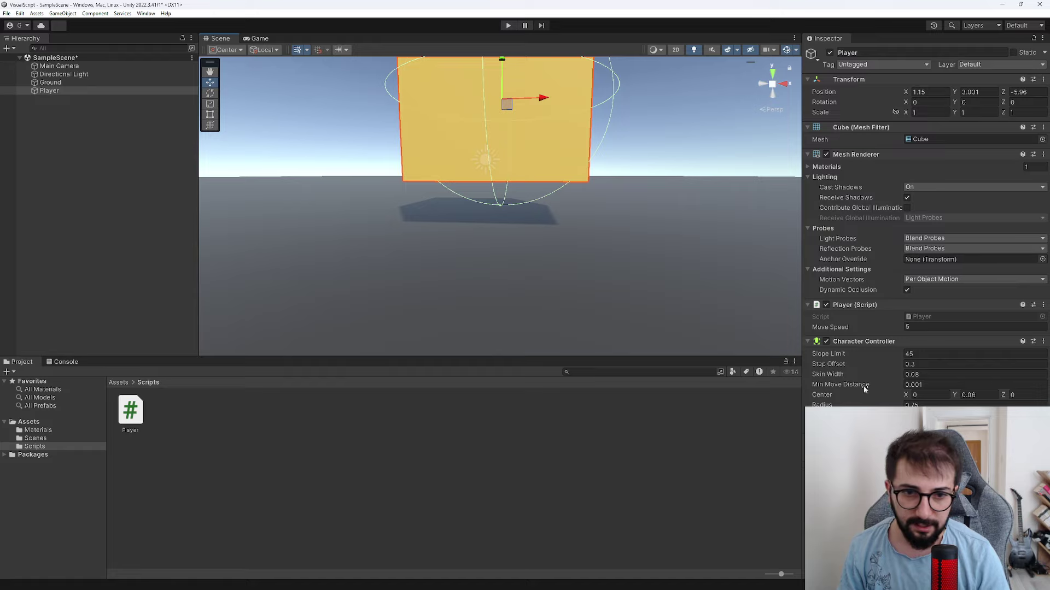
pyautogui.doubleClick(960, 395)
pyautogui.write('0.22')
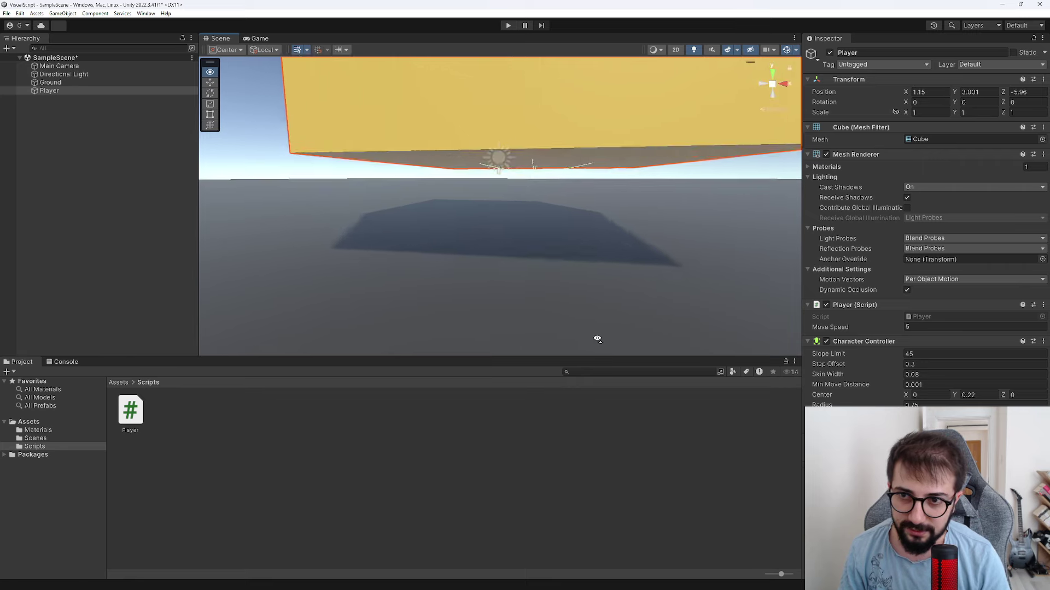
# Step: Playtest briefly, nudge the Player down to Y 2.785, and enter Play mode again
pyautogui.click(508, 25)
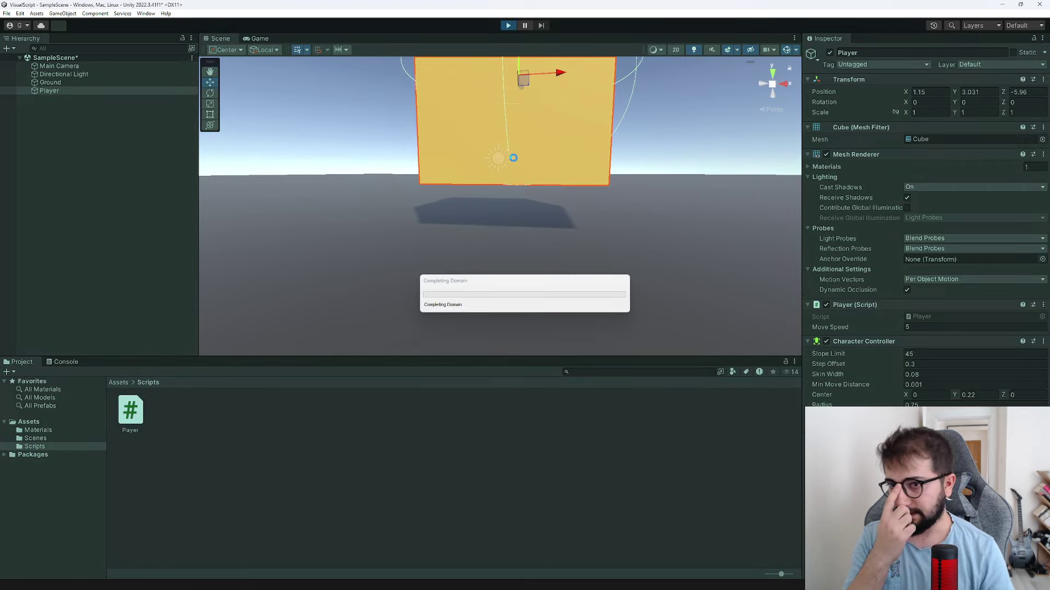
pyautogui.click(220, 38)
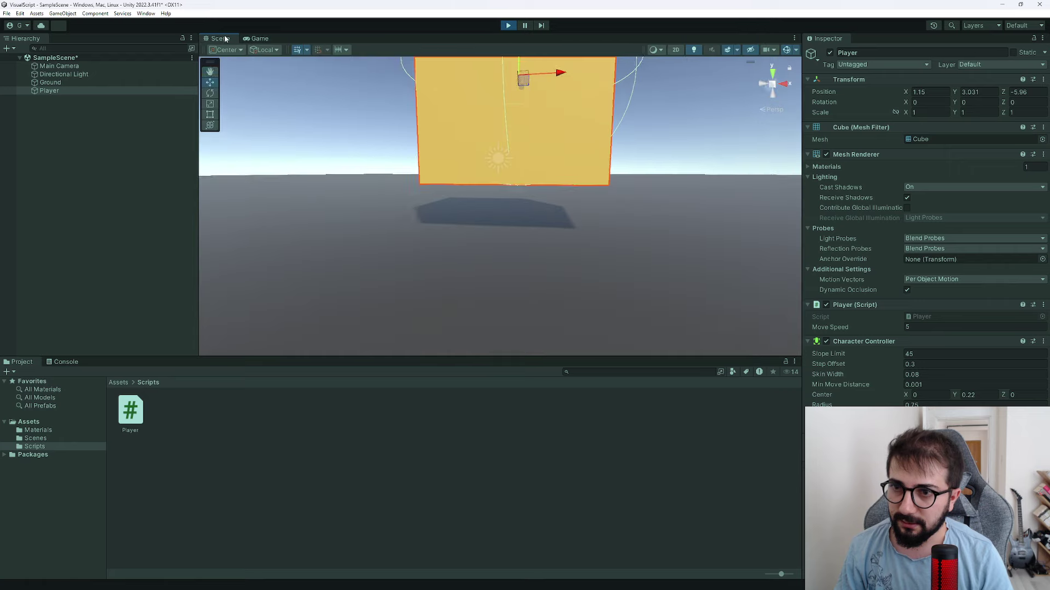
pyautogui.click(508, 25)
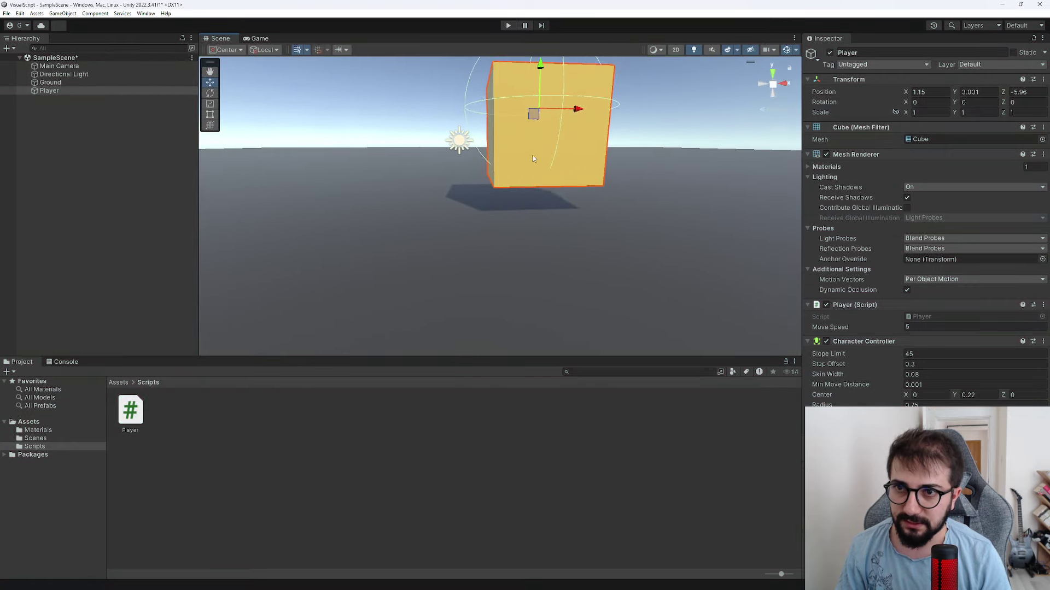
pyautogui.moveTo(536, 111); pyautogui.dragTo(537, 114)
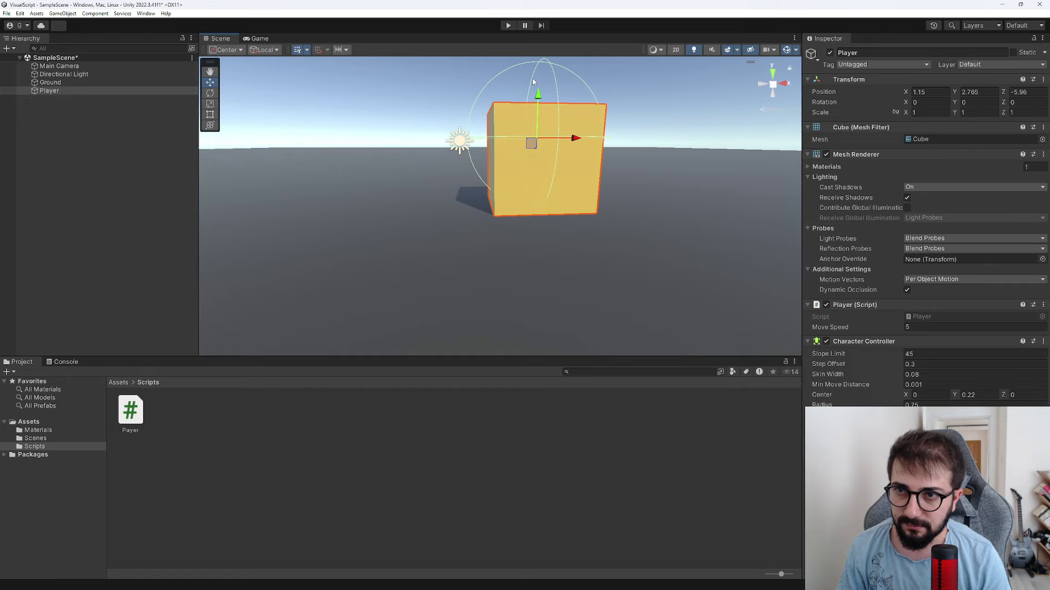
pyautogui.click(508, 25)
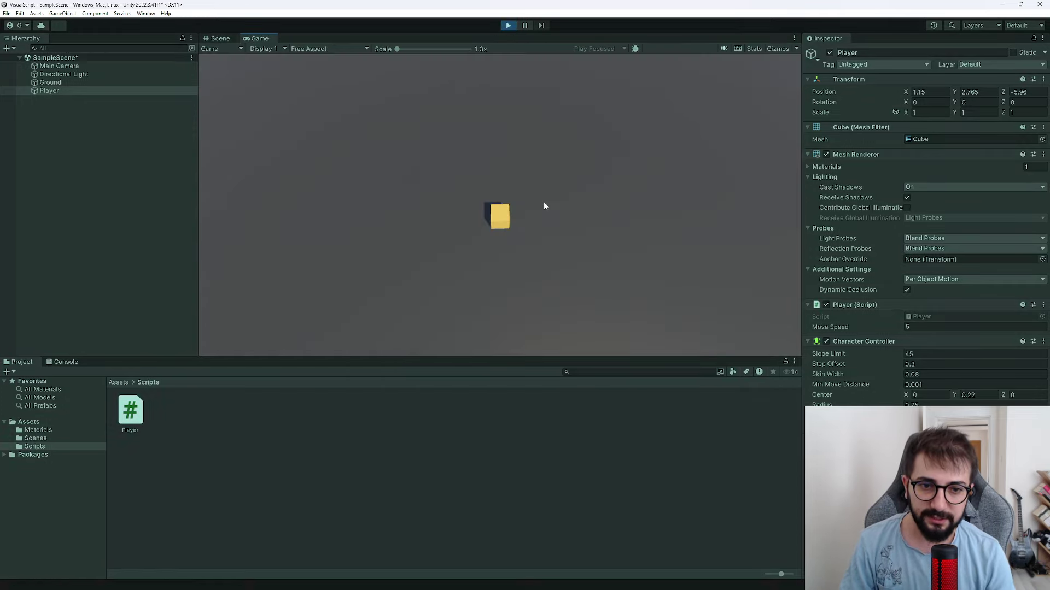
# Step: Drive the Player cube with W+D, watch it in the Scene view, then stop playing
pyautogui.hotkey('w', 'd')
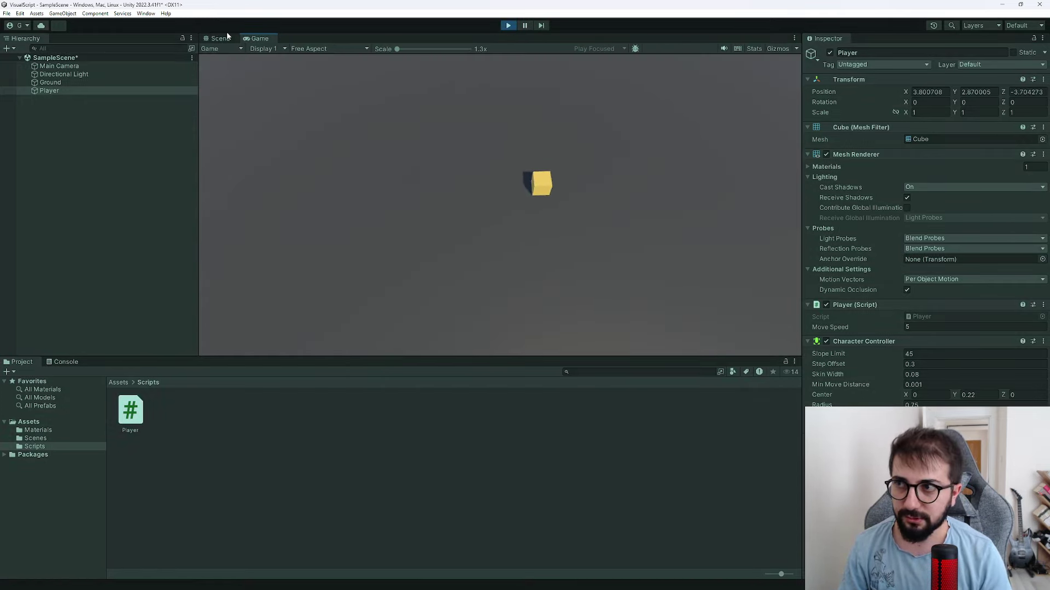
pyautogui.click(219, 39)
pyautogui.moveTo(375, 211)
pyautogui.mouseDown(button='right')
pyautogui.moveTo(450, 195)
pyautogui.moveTo(443, 199)
pyautogui.mouseUp(button='right')
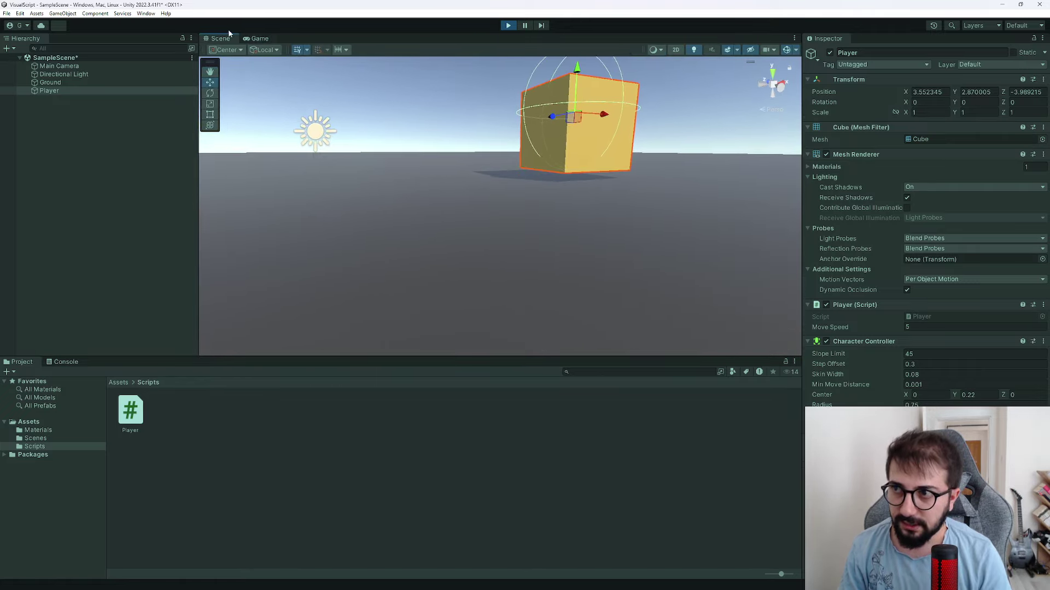
pyautogui.hotkey('ctrl', '2')
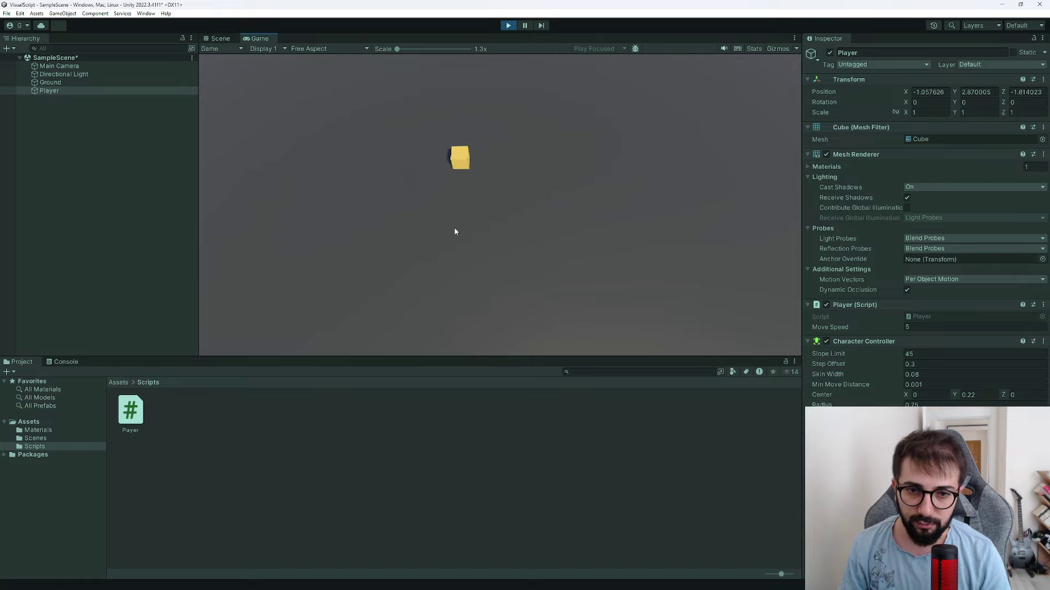
pyautogui.click(508, 25)
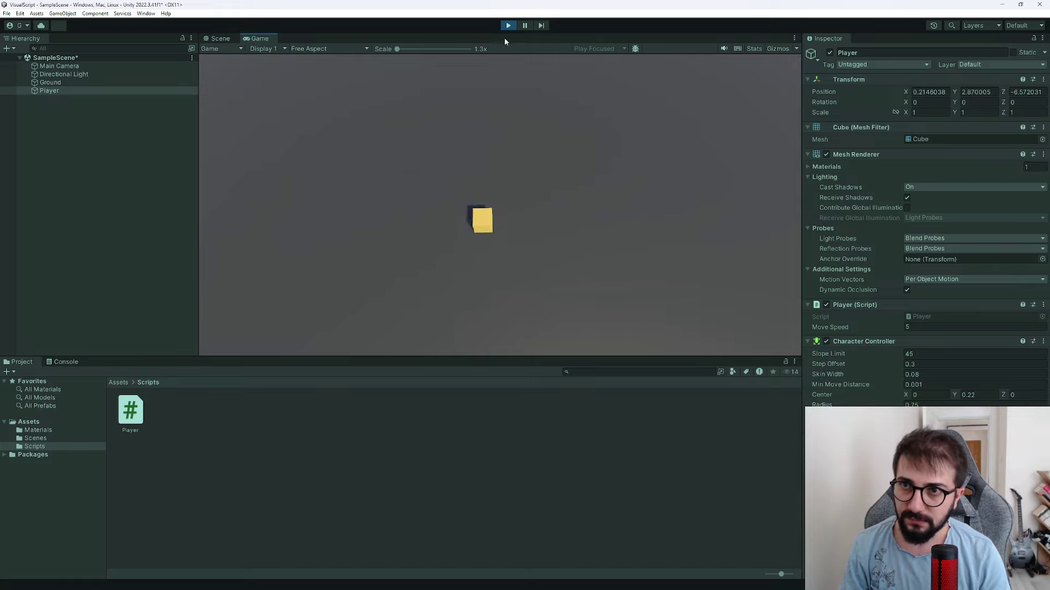
# Step: Save SampleScene with the Player at Y 2.785 and deselect the cube
pyautogui.moveTo(502, 148)
pyautogui.mouseDown(button='right')
pyautogui.moveTo(394, 280)
pyautogui.moveTo(576, 227)
pyautogui.mouseUp(button='right')
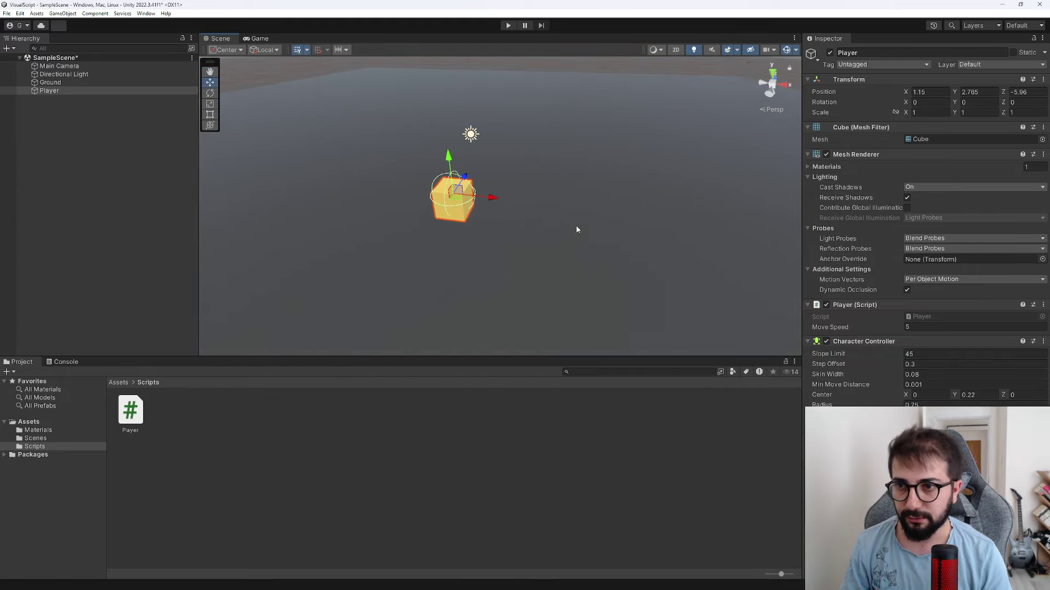
pyautogui.hotkey('ctrl', 's')
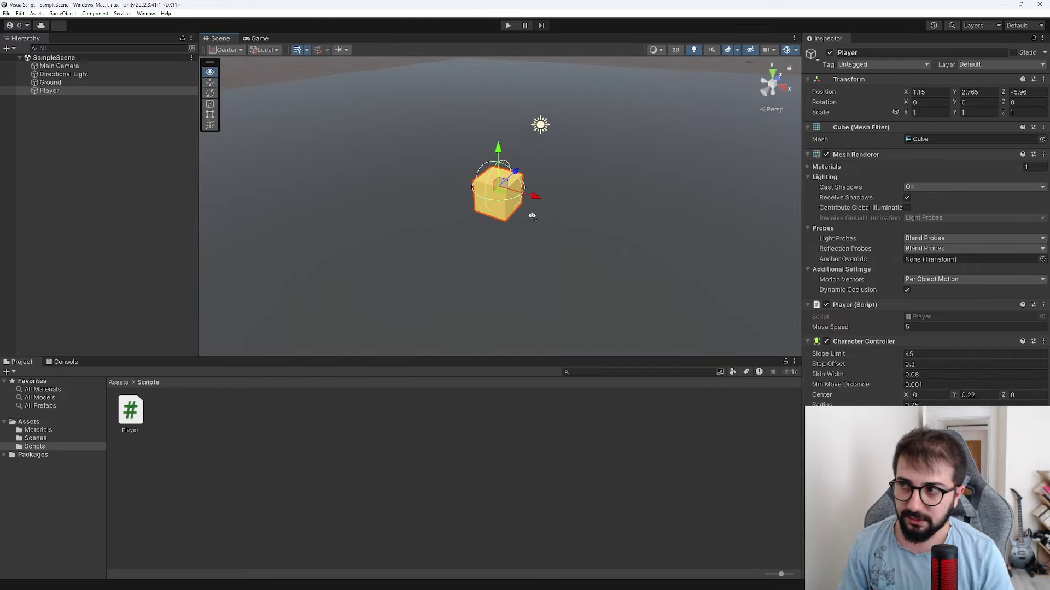
pyautogui.click(156, 172)
# Step: Add a Sphere from the Hierarchy's 3D Object menu and place it beside the Player cube
pyautogui.rightClick(154, 404)
pyautogui.rightClick(153, 188)
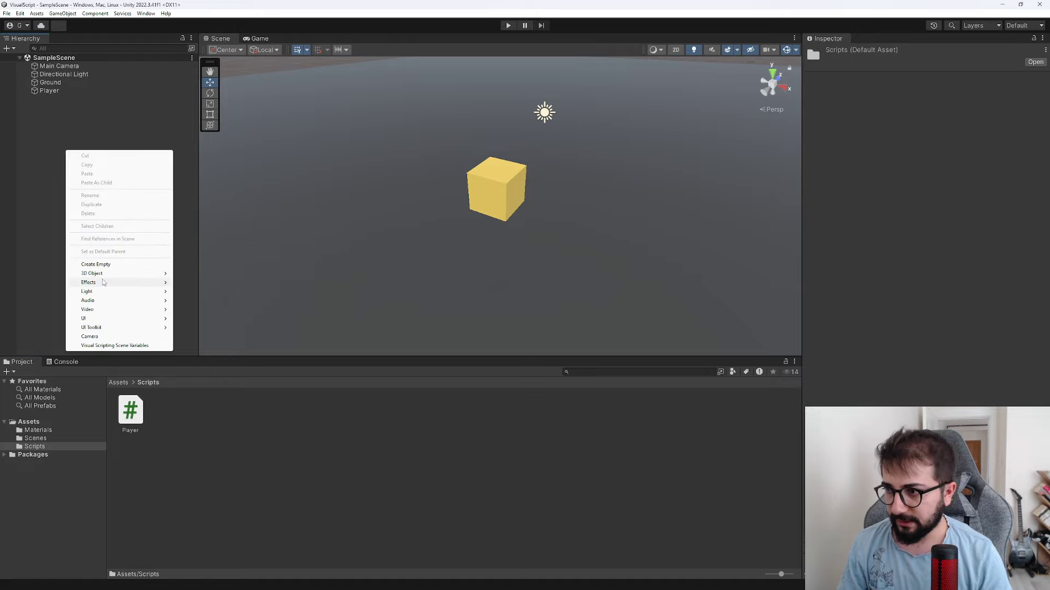
pyautogui.moveTo(102, 275)
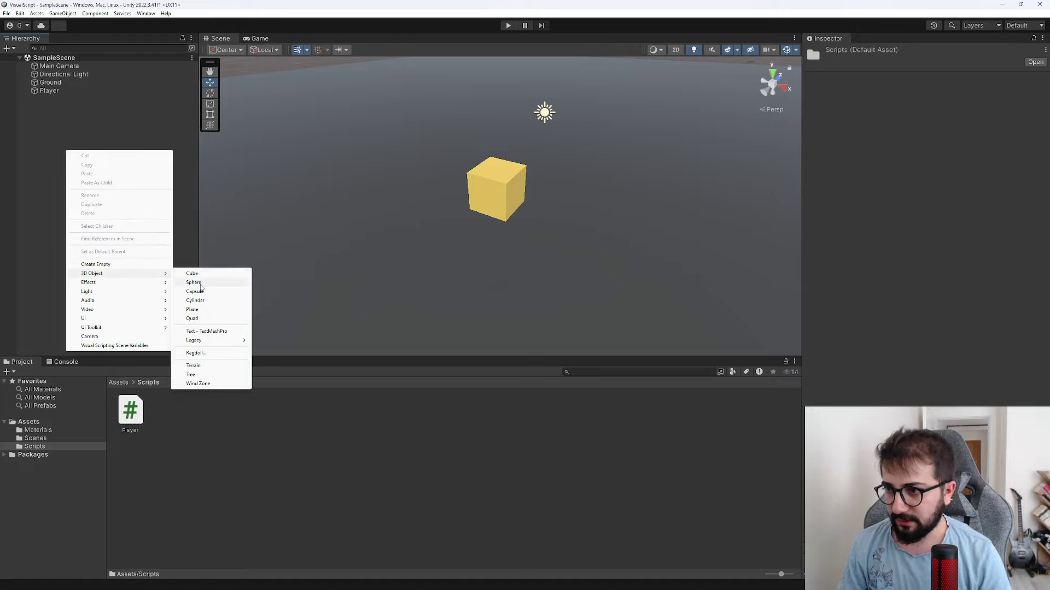
pyautogui.click(194, 283)
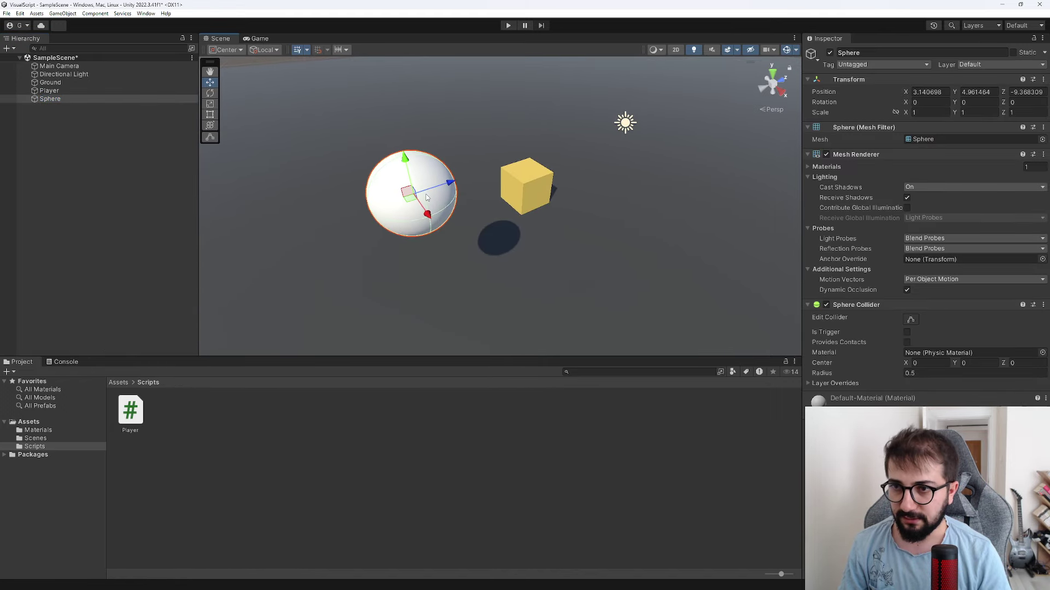
pyautogui.moveTo(411, 192); pyautogui.dragTo(729, 145)
pyautogui.moveTo(724, 77)
pyautogui.mouseDown()
pyautogui.moveTo(691, 158)
pyautogui.moveTo(578, 163)
pyautogui.moveTo(529, 146)
pyautogui.mouseUp()
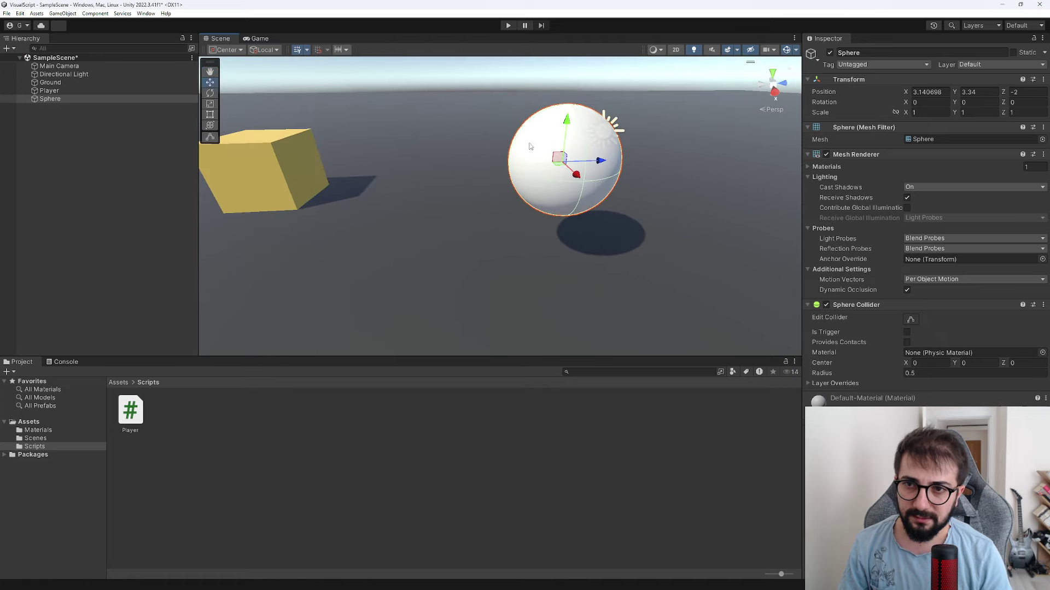
# Step: Flatten the sphere to a Z scale of 0.07, forming a thin disc
pyautogui.click(956, 113)
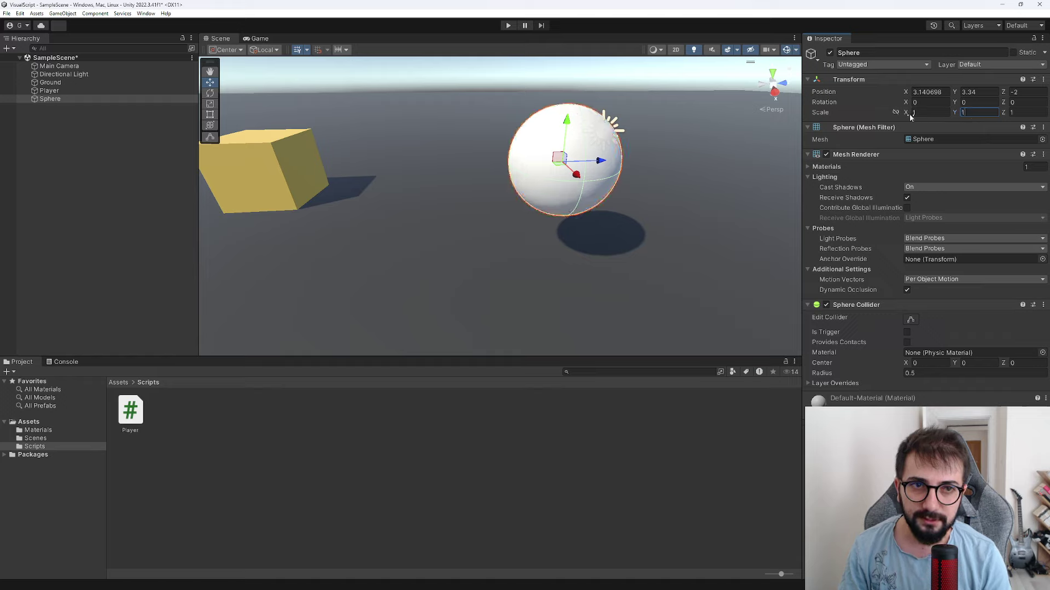
pyautogui.click(911, 114)
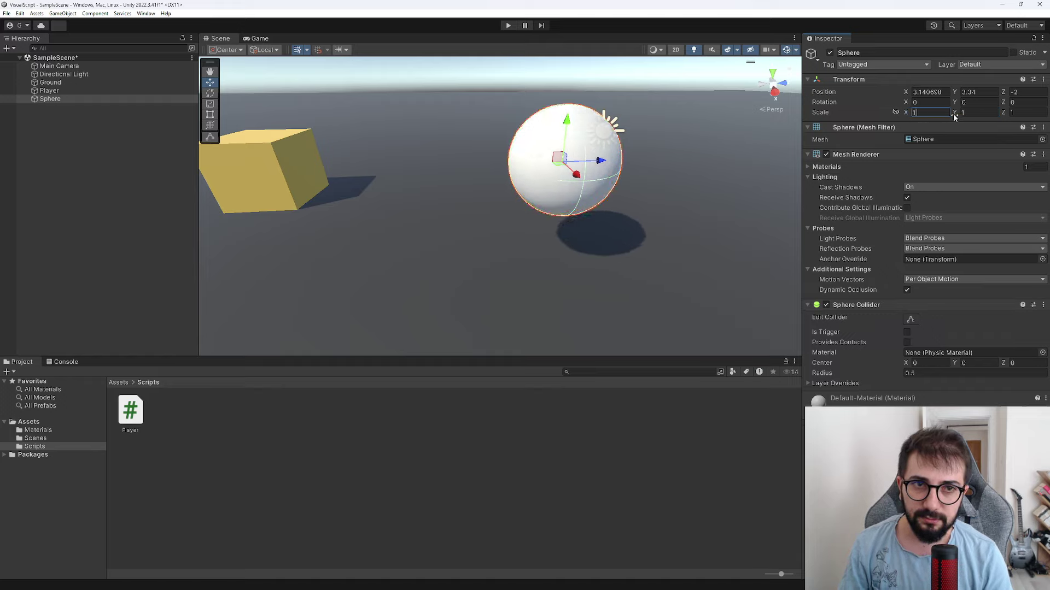
pyautogui.moveTo(1007, 117); pyautogui.dragTo(983, 116)
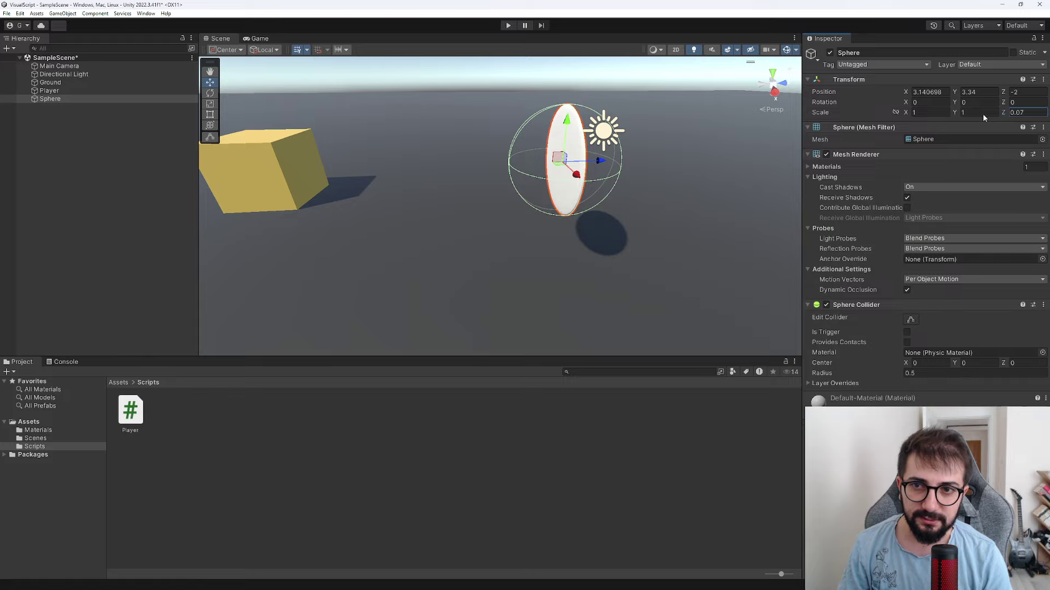
pyautogui.moveTo(656, 139); pyautogui.dragTo(495, 185, button='right')
pyautogui.press('e')
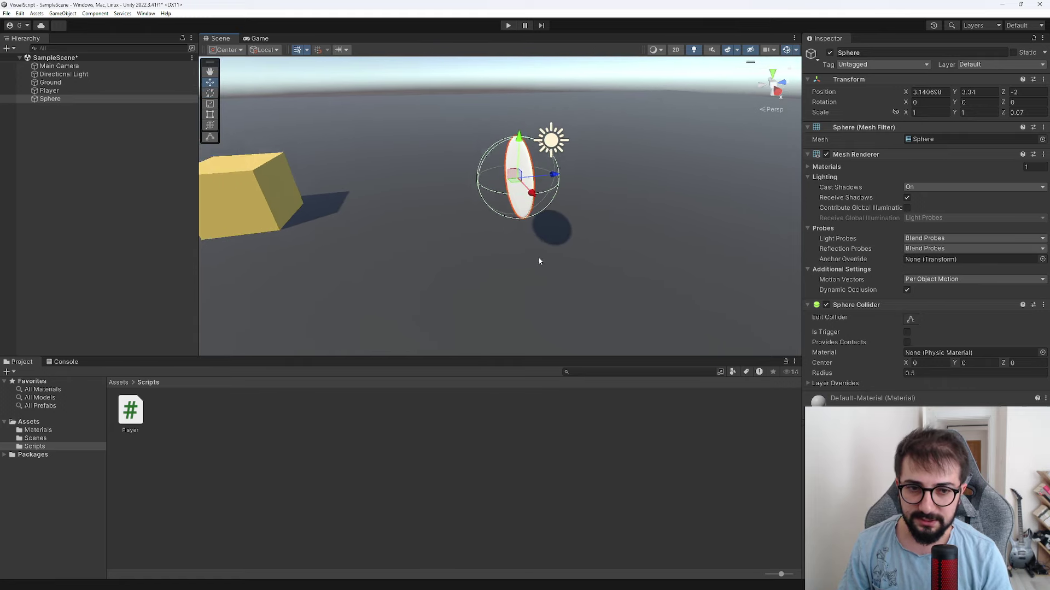
pyautogui.moveTo(581, 245); pyautogui.dragTo(506, 253, button='right')
# Step: Rename the Sphere to Coin in the Hierarchy
pyautogui.press('w')
pyautogui.click(49, 99)
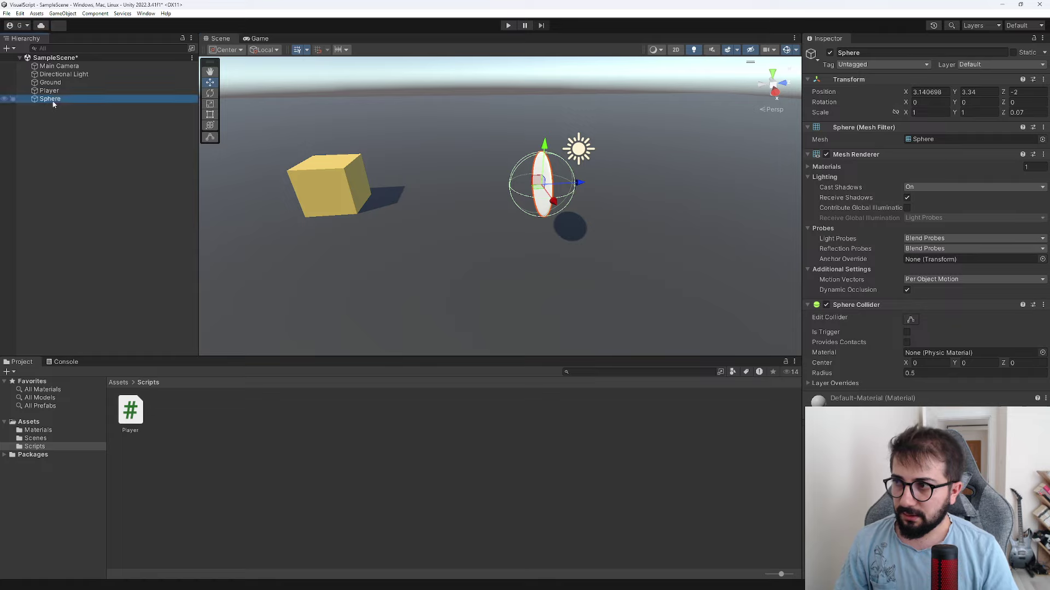
pyautogui.press('F2')
pyautogui.write('Coin')
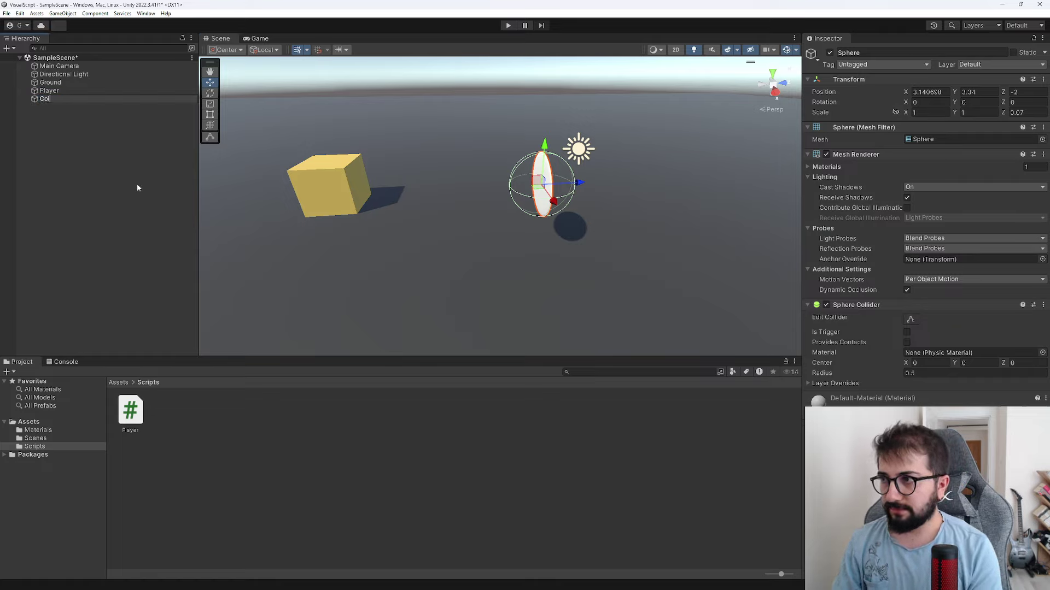
pyautogui.press('Return')
# Step: Create a new tag named Coin and assign it to the Coin object
pyautogui.click(885, 66)
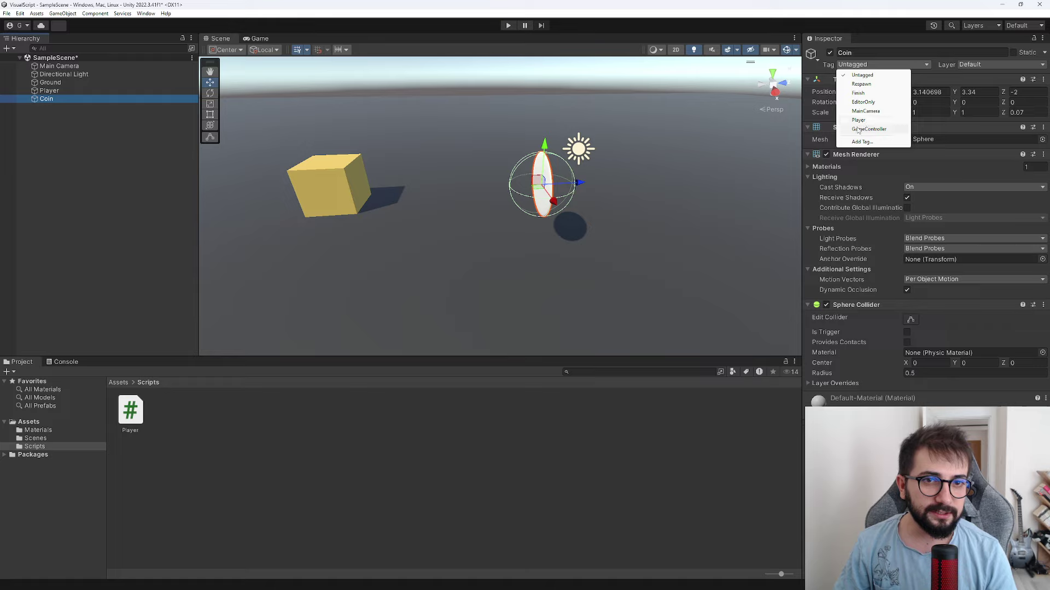
pyautogui.click(874, 142)
pyautogui.click(1020, 100)
pyautogui.write('Coin')
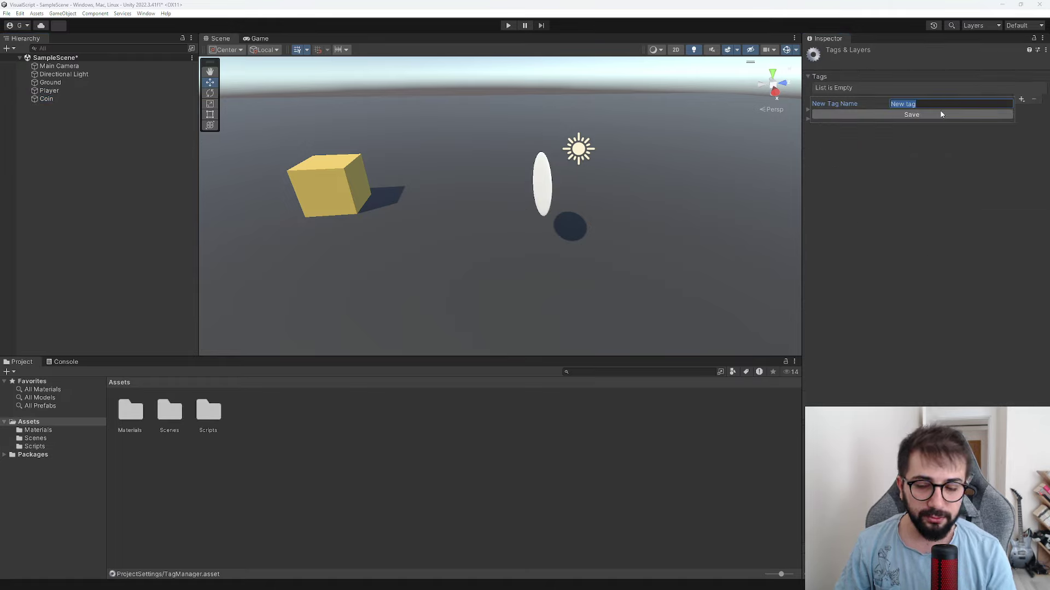
pyautogui.click(940, 114)
pyautogui.click(100, 98)
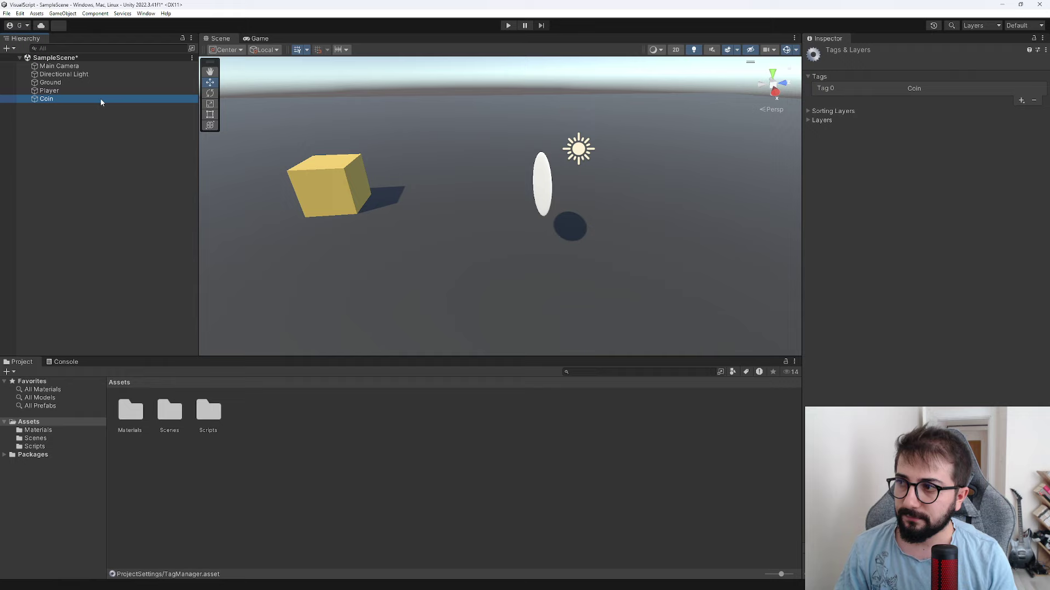
pyautogui.click(883, 64)
pyautogui.click(869, 138)
pyautogui.scroll(3, 566, 210)
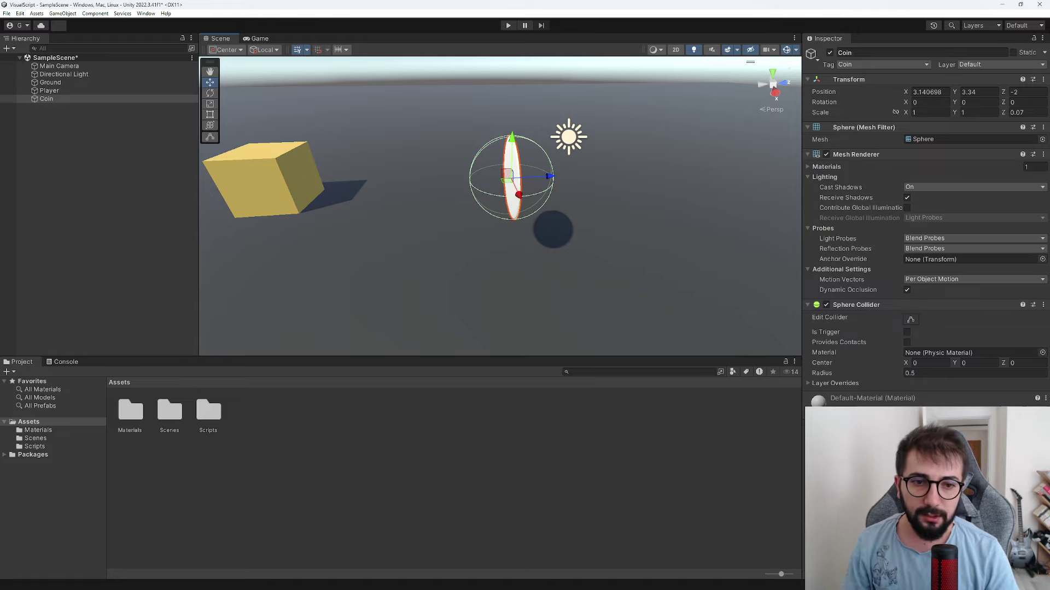
# Step: Create a C# script named Coin in the Scripts folder
pyautogui.doubleClick(203, 424)
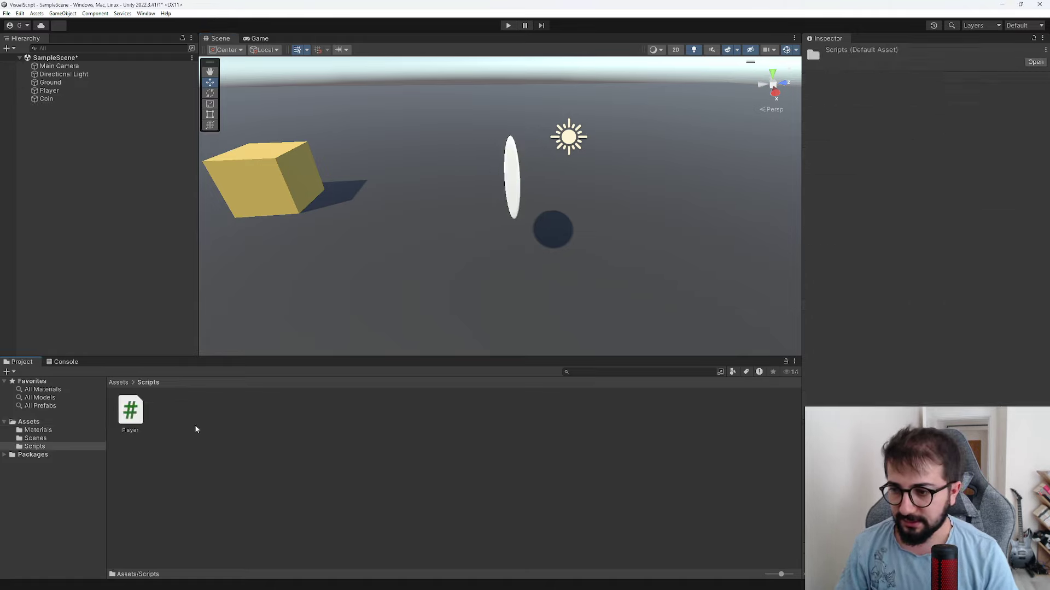
pyautogui.rightClick(196, 432)
pyautogui.moveTo(210, 203)
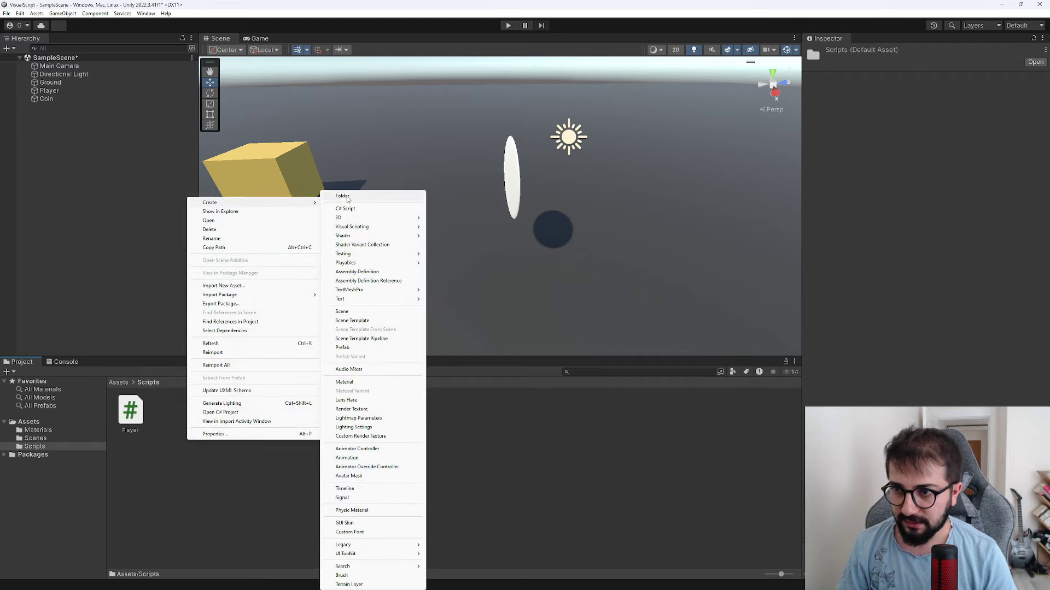
pyautogui.click(350, 207)
pyautogui.write('Coin')
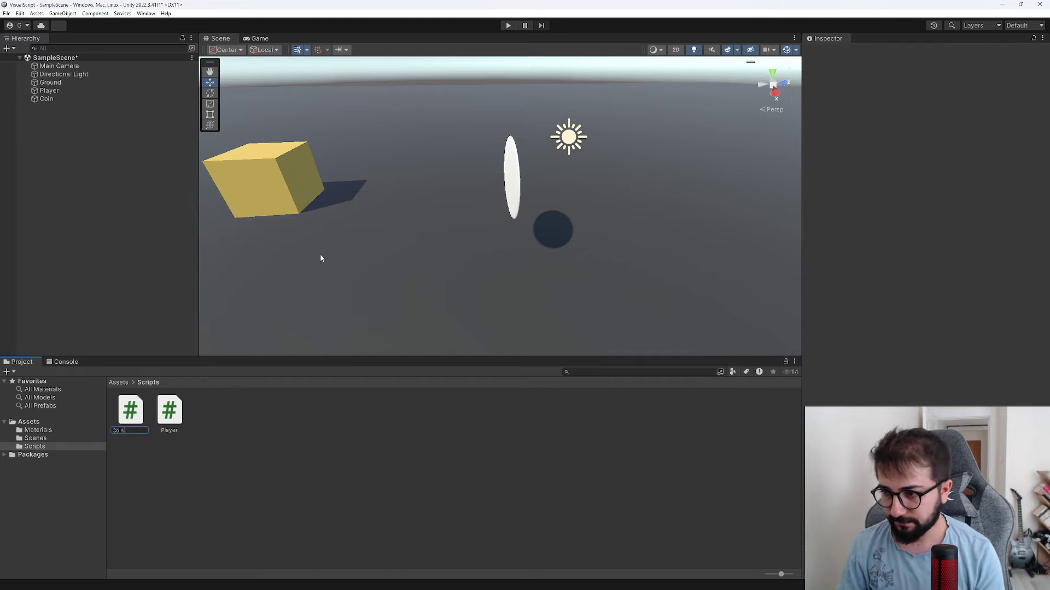
pyautogui.press('Return')
# Step: Attach the Coin script to the Coin object and open it in Visual Studio
pyautogui.hotkey('alt', 'Tab')
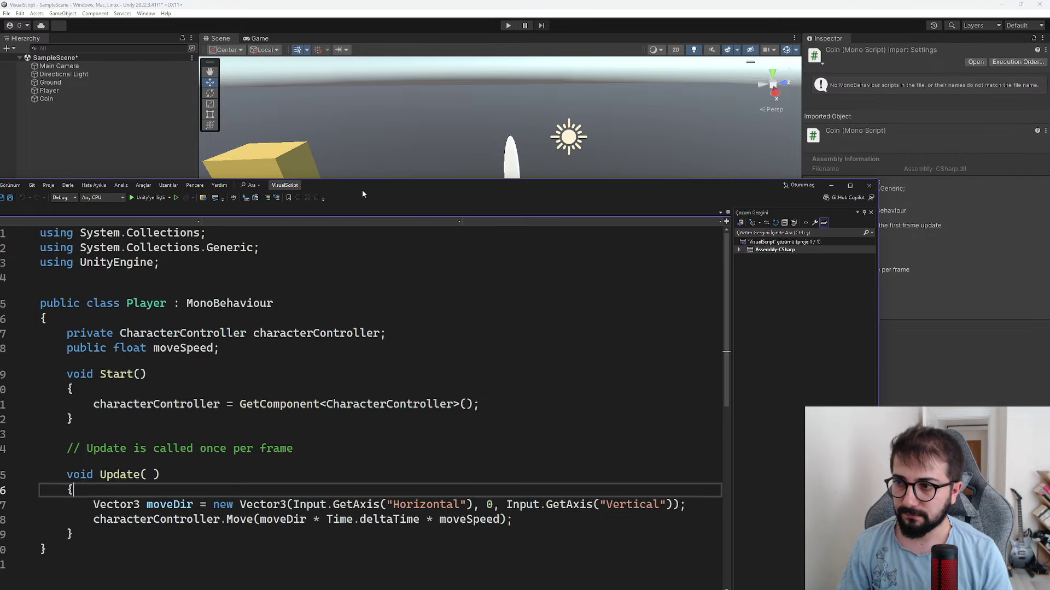
pyautogui.click(884, 165)
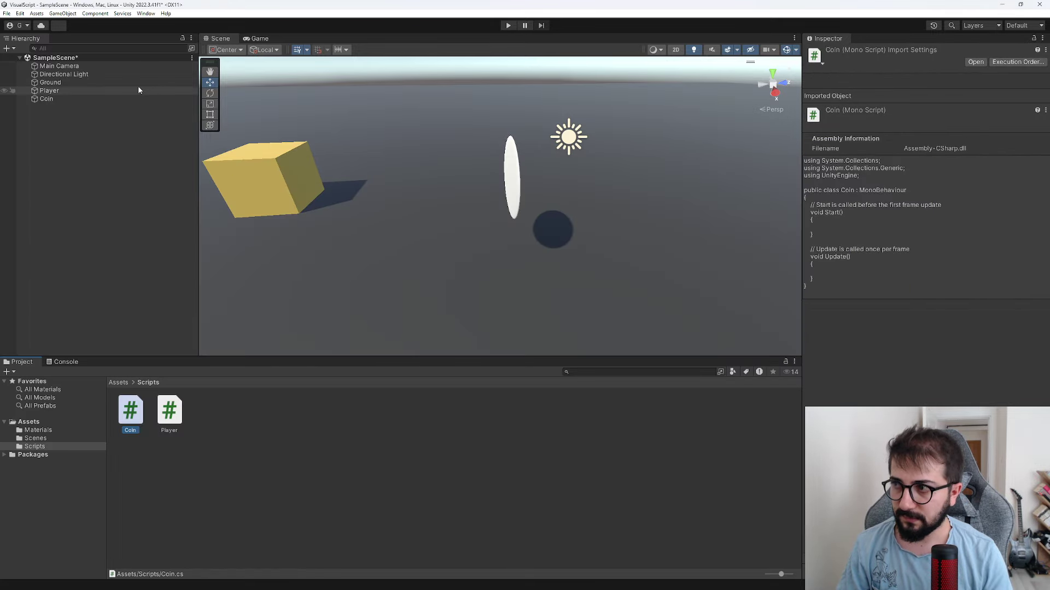
pyautogui.click(82, 100)
pyautogui.moveTo(131, 410); pyautogui.dragTo(875, 402)
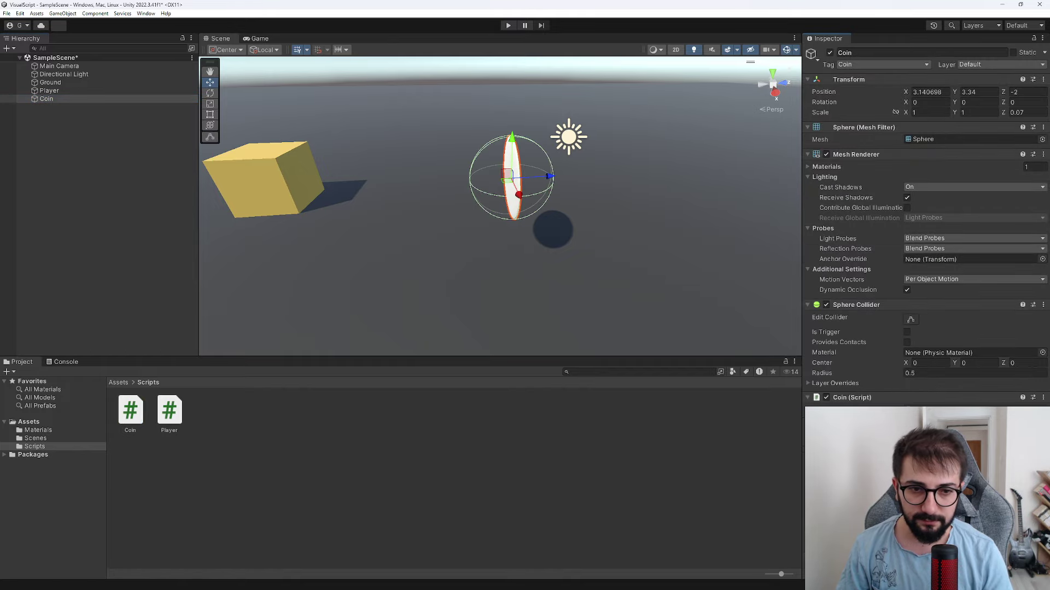
pyautogui.doubleClick(913, 404)
# Step: Add a public void CoinTake() method below Update and open its body
pyautogui.click(228, 418)
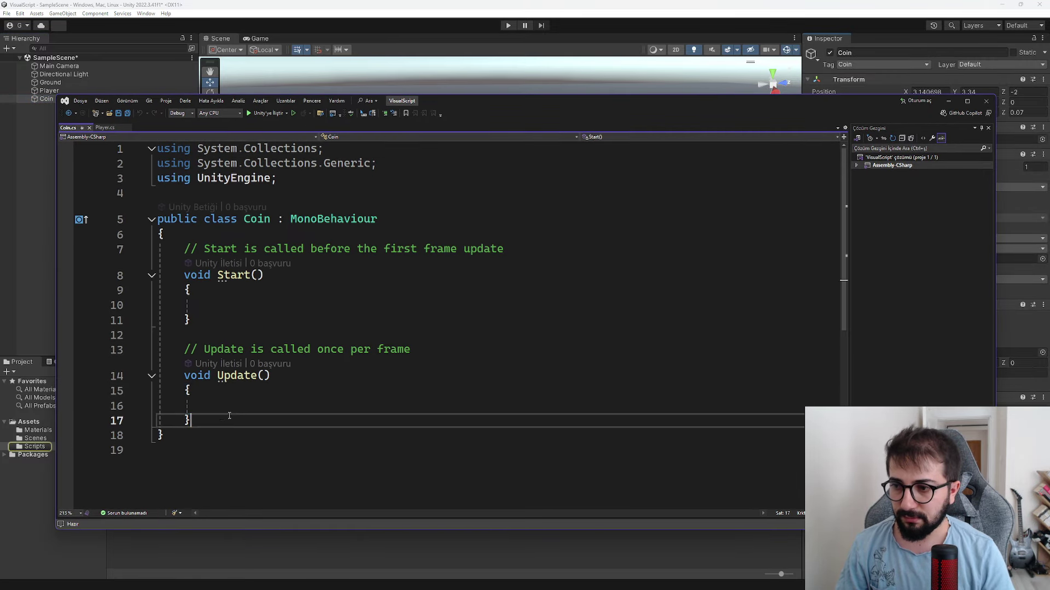
pyautogui.press('Return')
pyautogui.press('Return')
pyautogui.write('public')
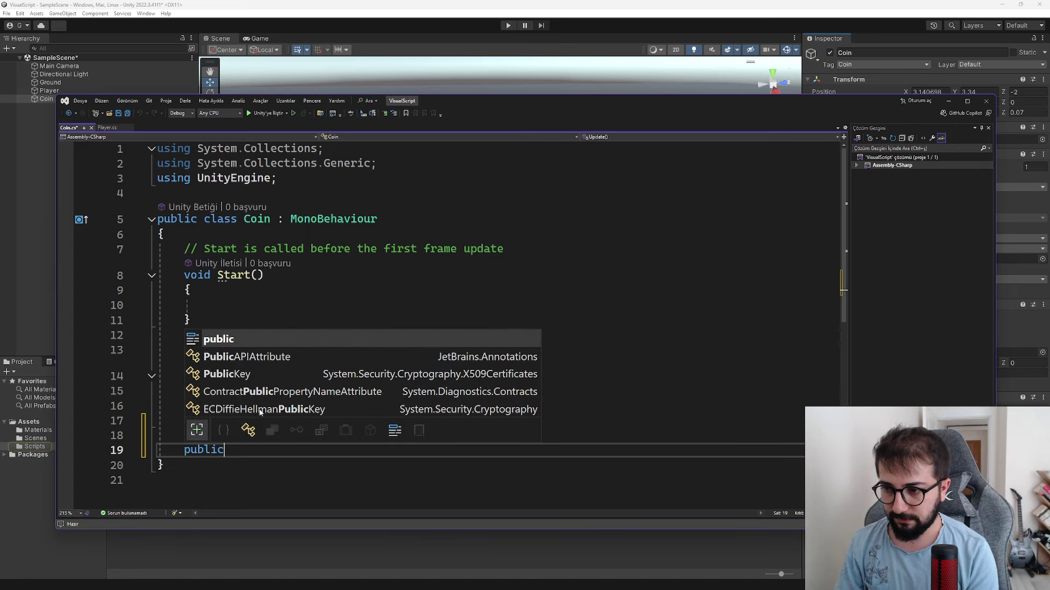
pyautogui.write(' void Co')
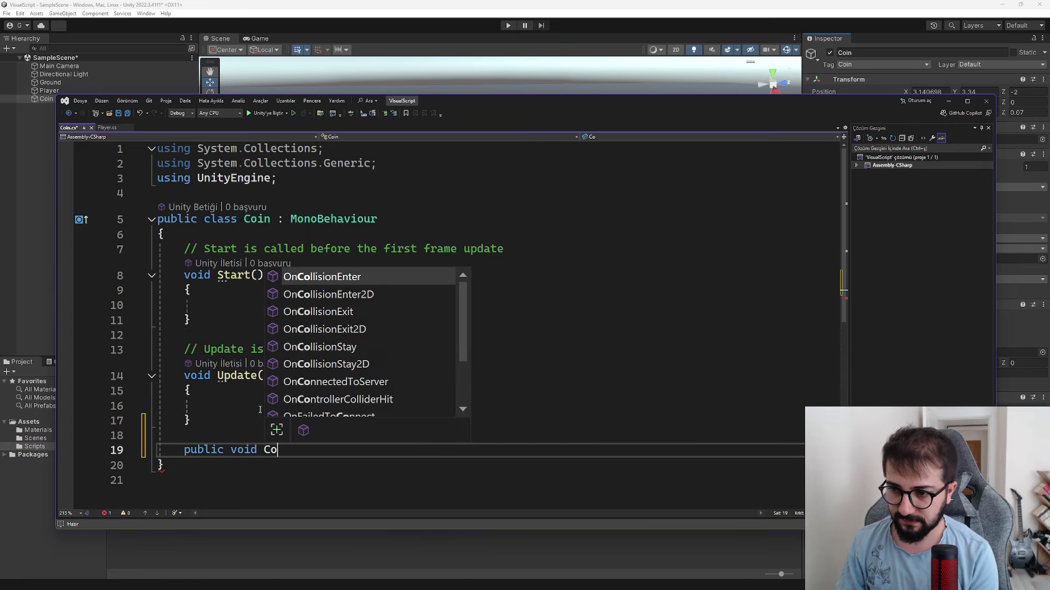
pyautogui.write('inTake(')
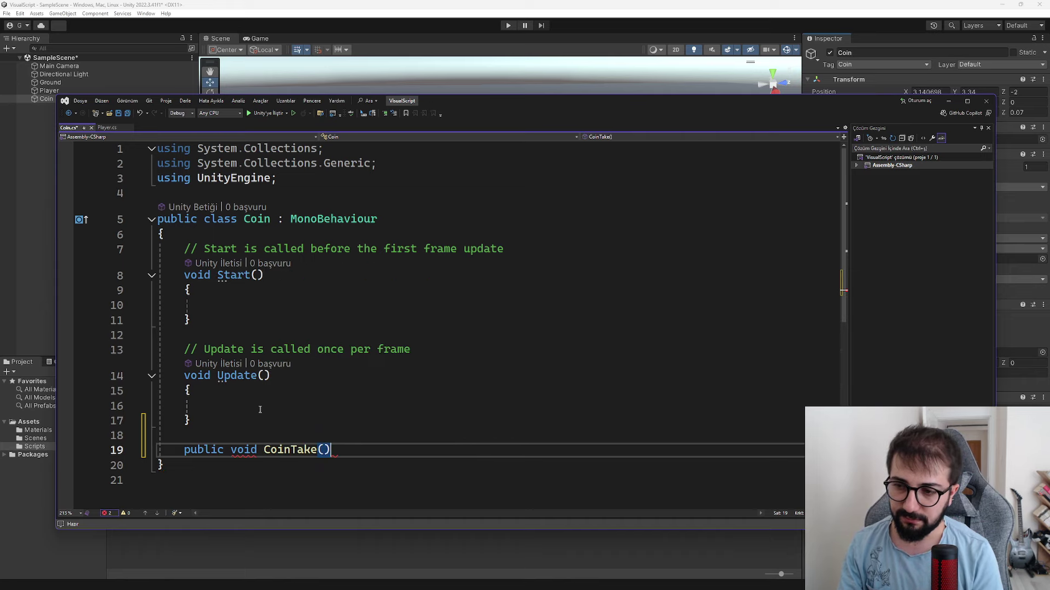
pyautogui.press('Return')
pyautogui.write('{')
pyautogui.press('Return')
pyautogui.scroll(-2, 213, 389)
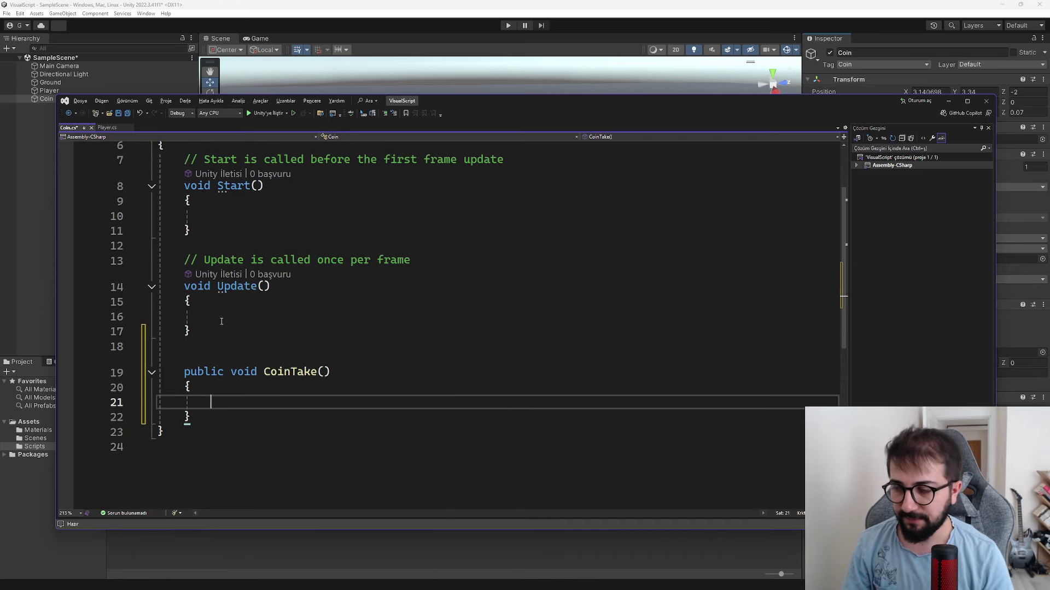
pyautogui.scroll(1, 226, 397)
pyautogui.scroll(1, 231, 397)
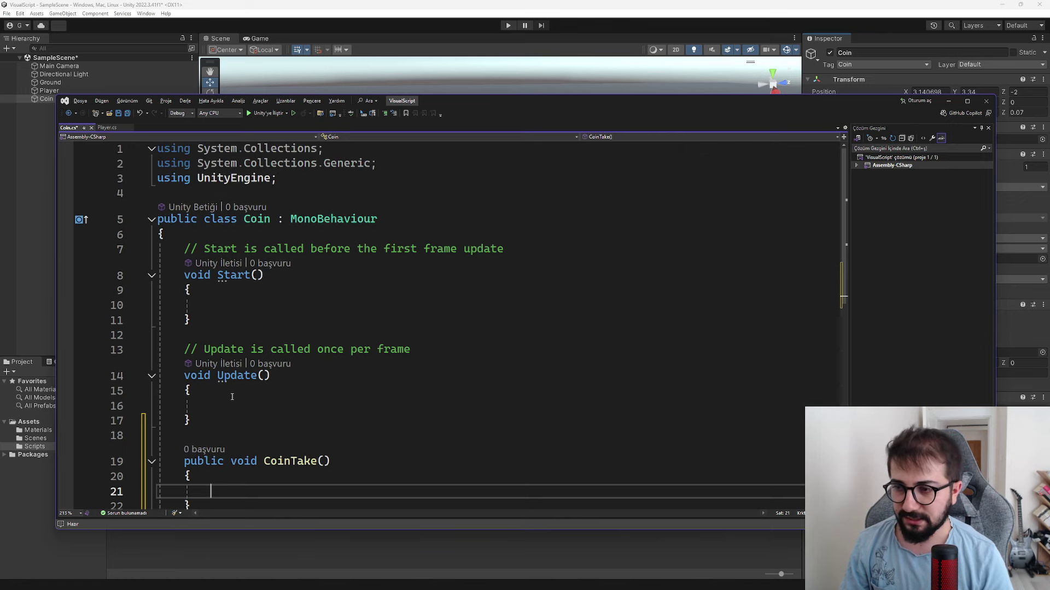
pyautogui.scroll(-1, 231, 397)
pyautogui.moveTo(504, 122); pyautogui.dragTo(488, 119)
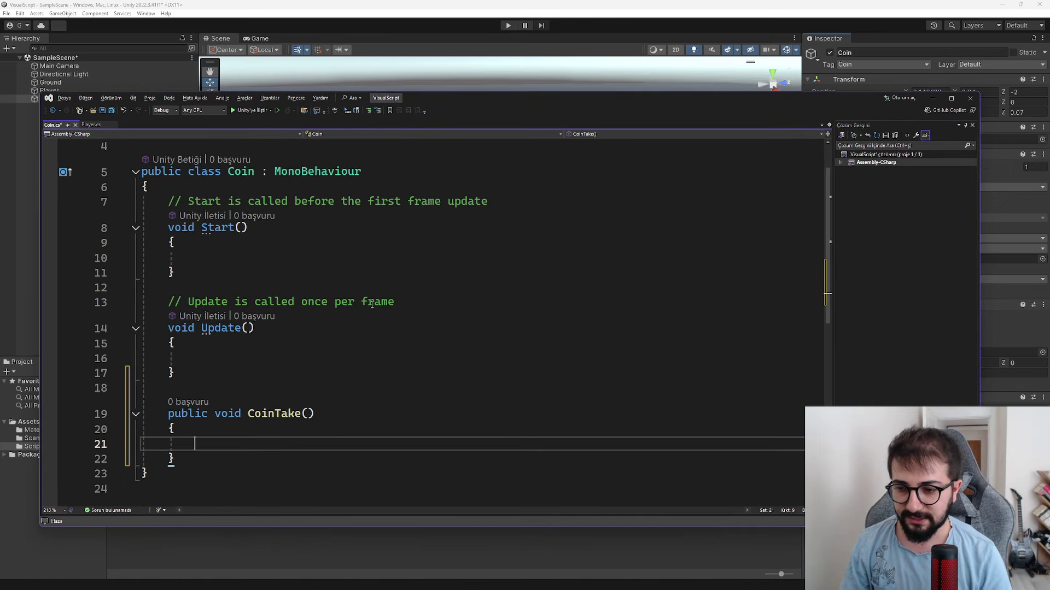
# Step: Inside CoinTake, log gameObject.name + " parasını aldın" with Debug.Log
pyautogui.write('p')
pyautogui.press('BackSpace')
pyautogui.write('Dye')
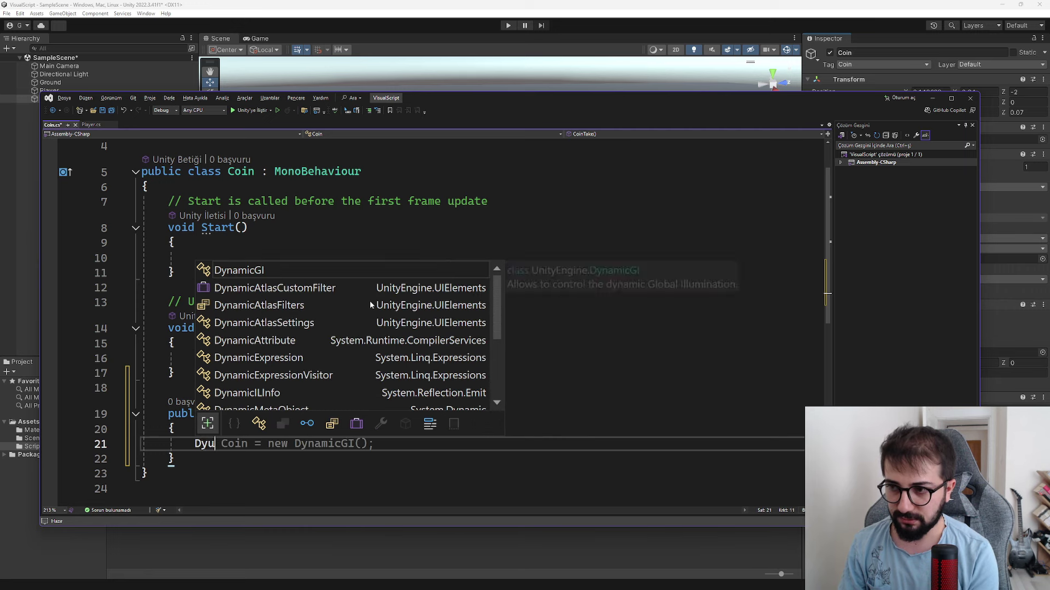
pyautogui.press('BackSpace')
pyautogui.press('BackSpace')
pyautogui.write('ebug')
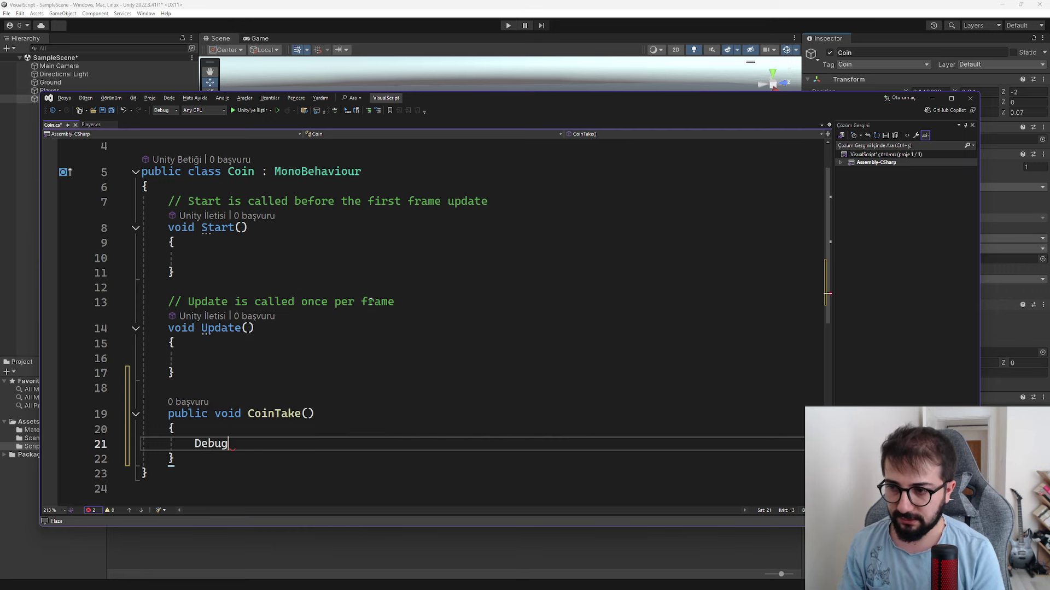
pyautogui.write('.Log("')
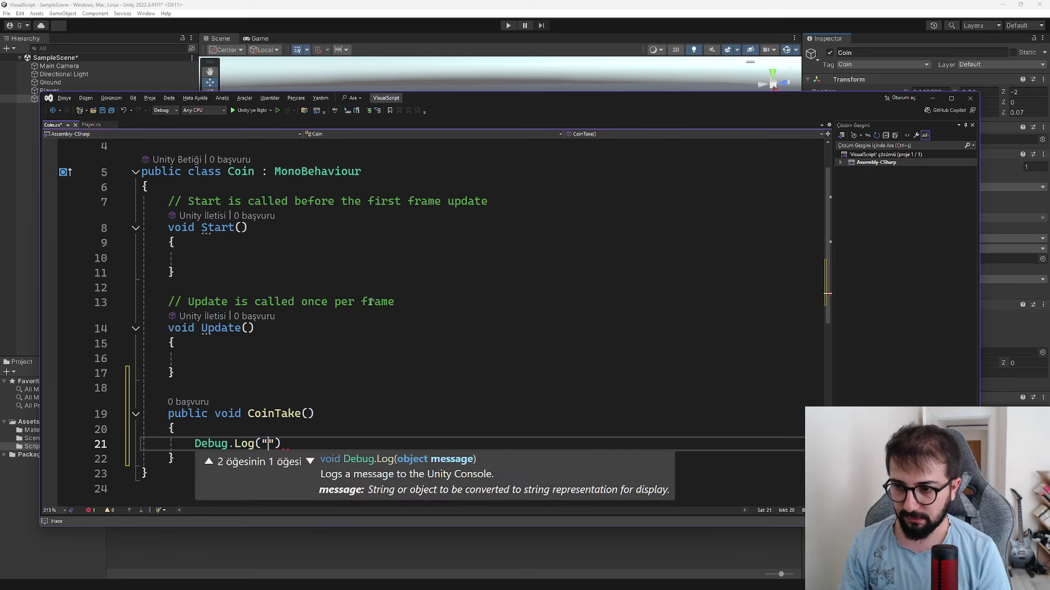
pyautogui.write('gam')
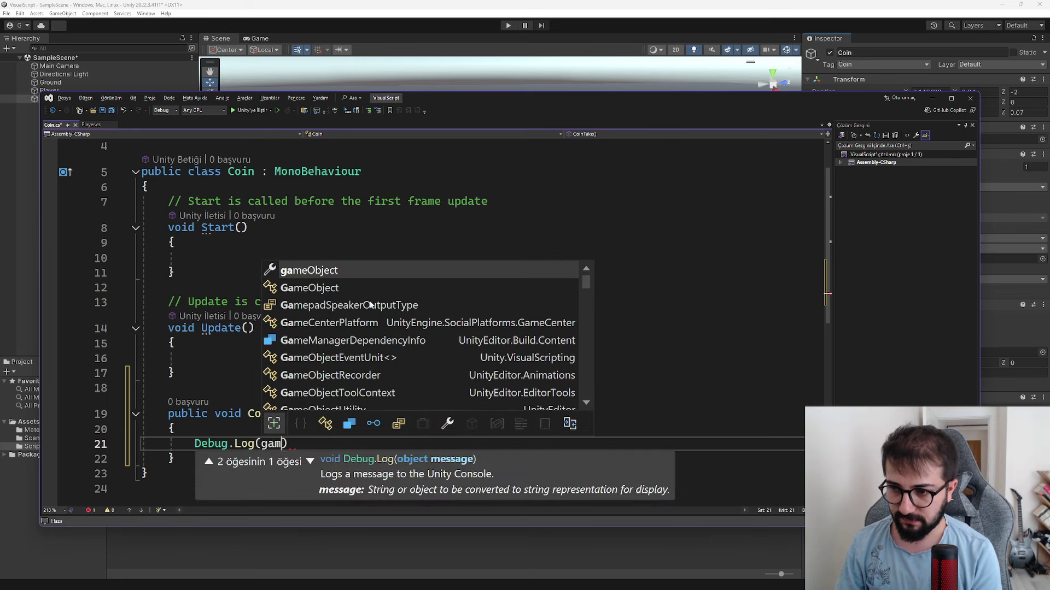
pyautogui.write('.n')
pyautogui.press('Tab')
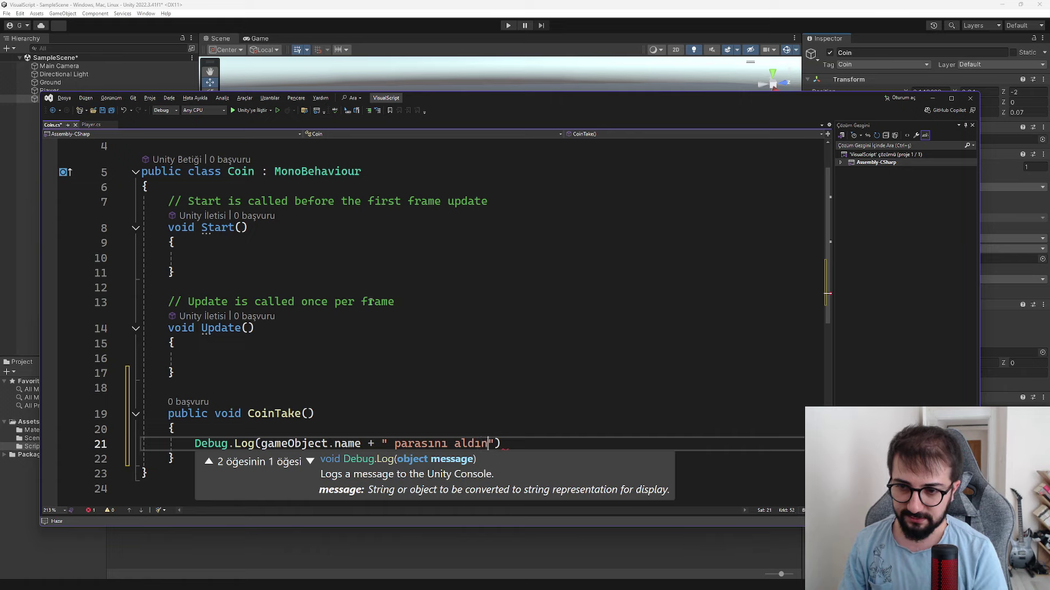
pyautogui.press('End')
pyautogui.write(';')
pyautogui.press('Return')
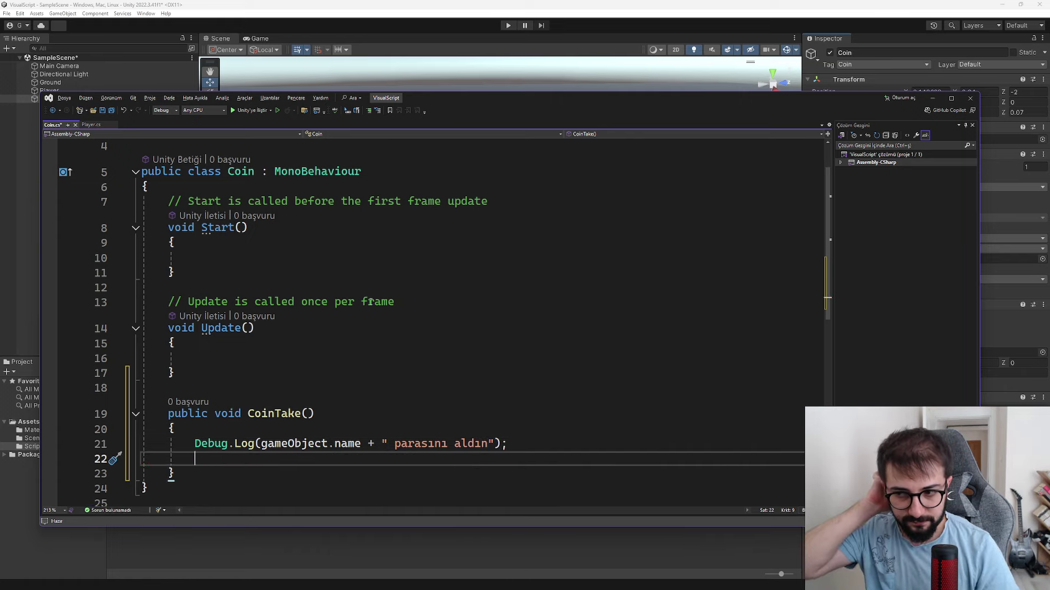
# Step: Add Destroy(gameObject); after the log line and save Coin.cs
pyautogui.write('Des')
pyautogui.press('Tab')
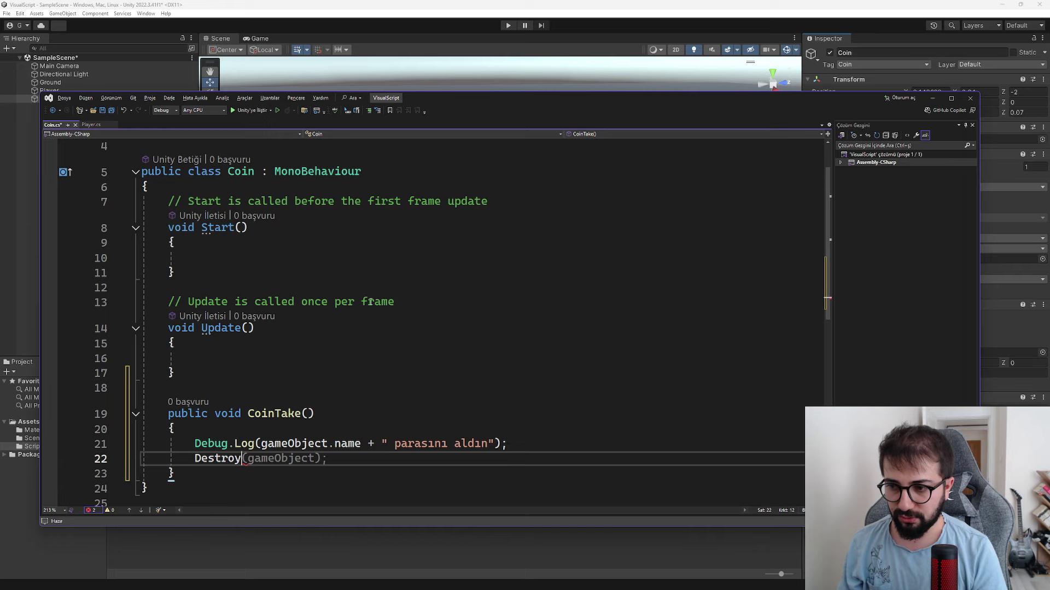
pyautogui.hotkey('ctrl', 's')
pyautogui.click(271, 361)
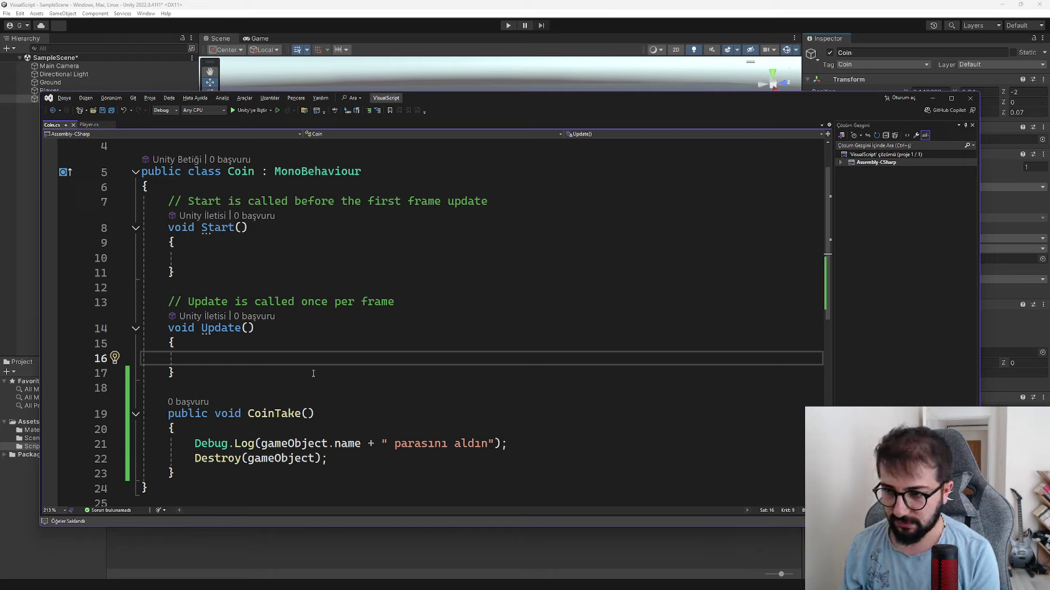
# Step: Enter a transform.Rotate call on line 16 of Coin.cs's Update, picking Rotate from completions
pyautogui.write('transform.R')
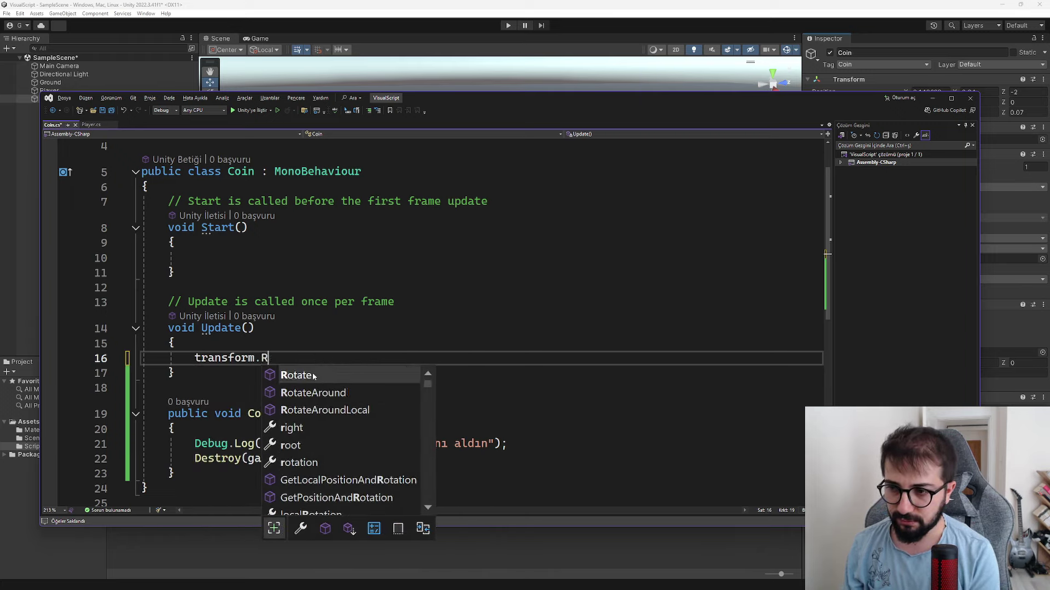
pyautogui.write('t')
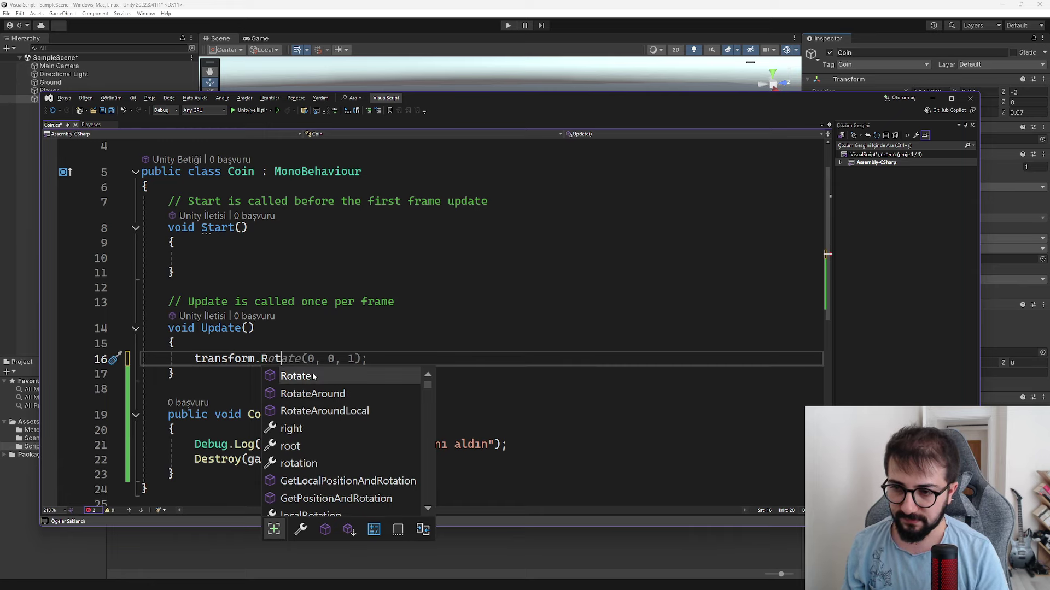
pyautogui.scroll(-1, 339, 385)
pyautogui.write('e')
pyautogui.press('BackSpace')
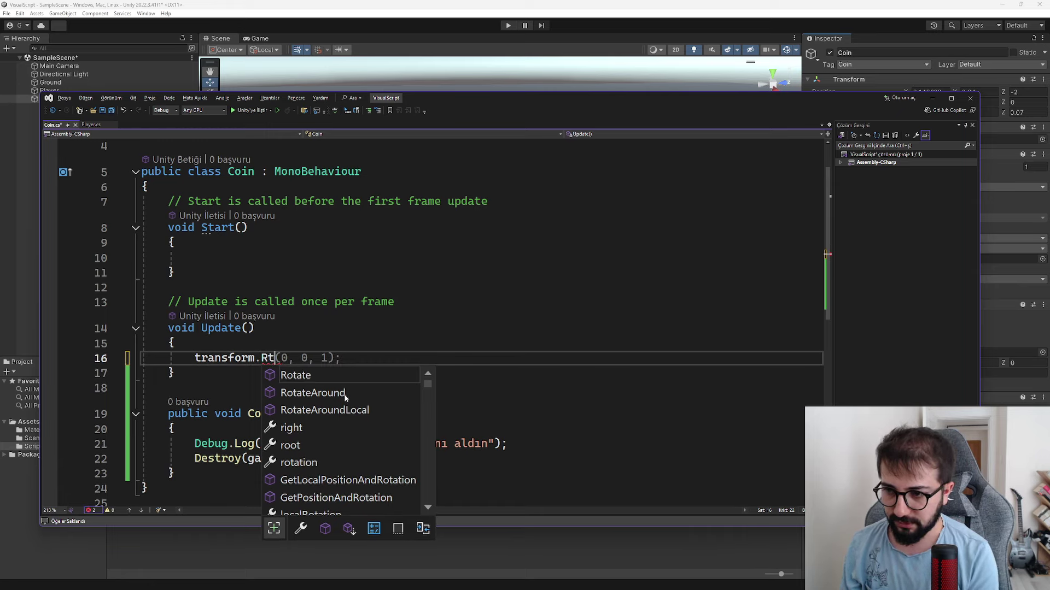
pyautogui.press('BackSpace')
pyautogui.press('BackSpace')
pyautogui.write('eu')
pyautogui.press('BackSpace')
pyautogui.press('BackSpace')
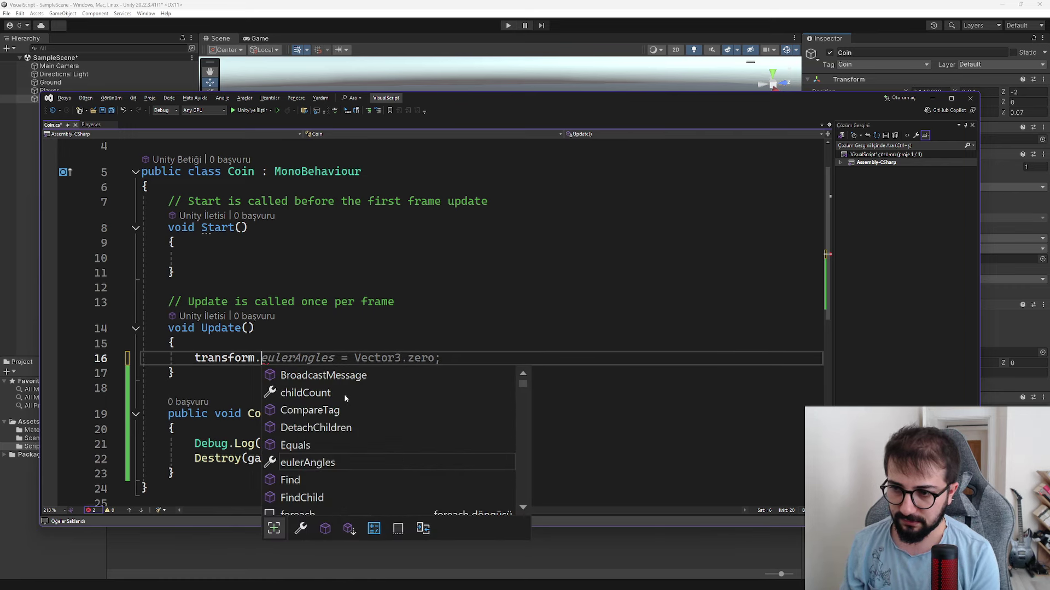
pyautogui.write('Rotate')
pyautogui.press('Escape')
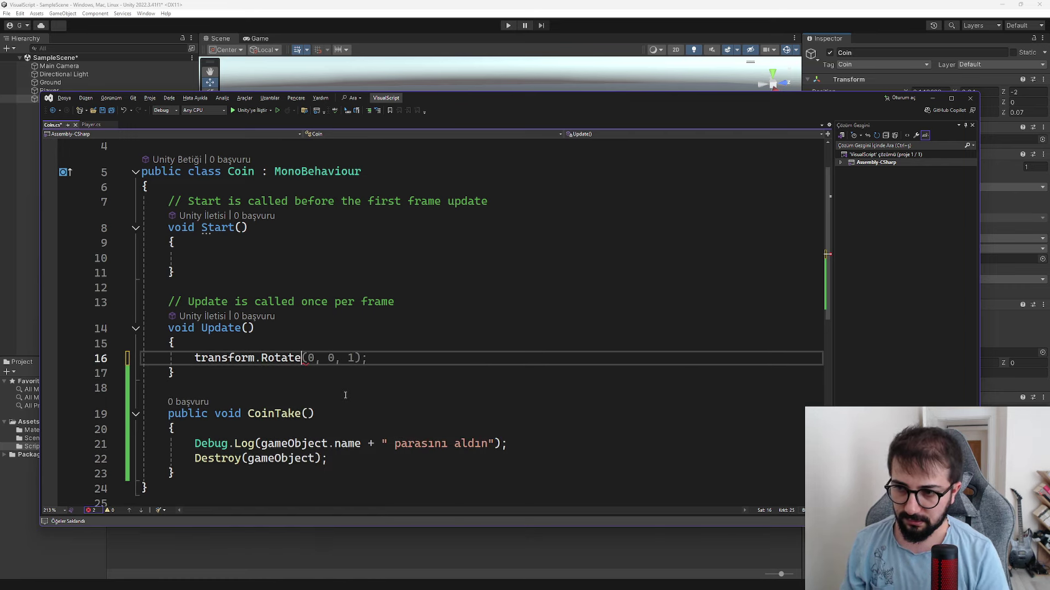
pyautogui.moveTo(170, 357); pyautogui.dragTo(403, 352)
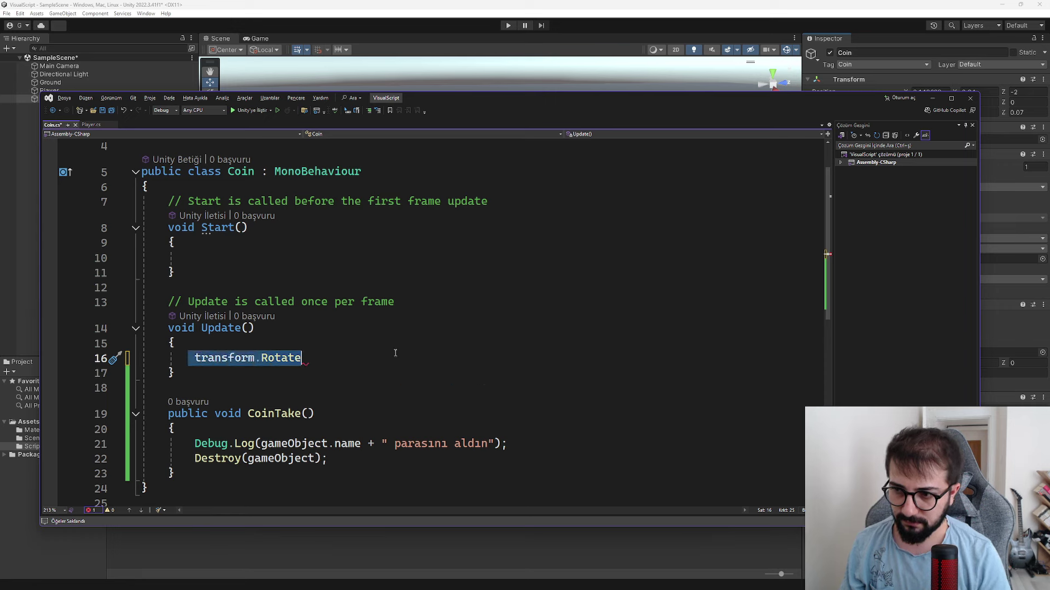
pyautogui.write('eul')
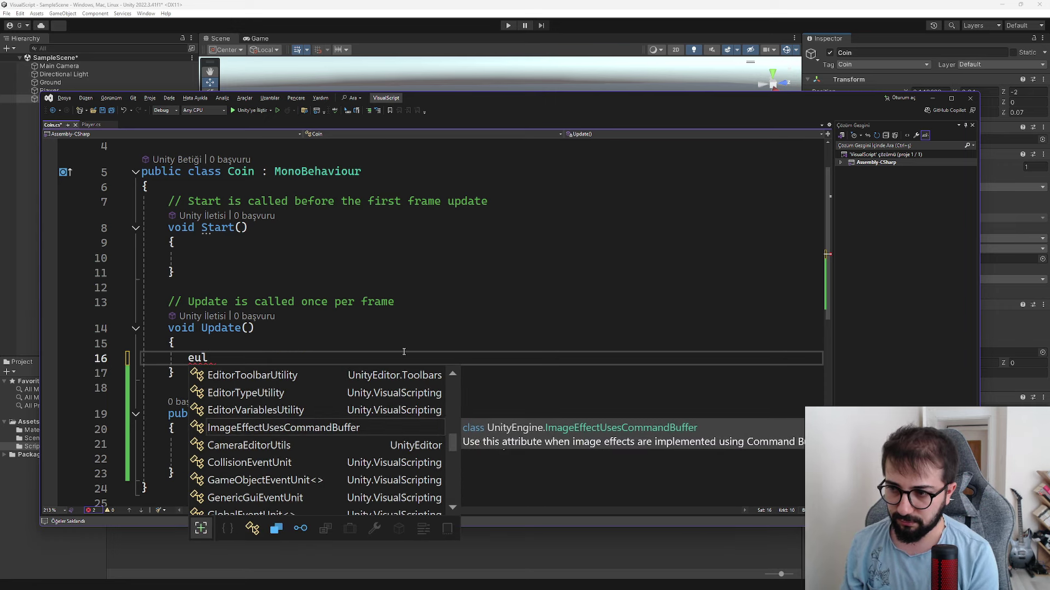
pyautogui.press('BackSpace')
pyautogui.press('BackSpace')
pyautogui.press('BackSpace')
pyautogui.press('BackSpace')
pyautogui.press('BackSpace')
pyautogui.write('transform')
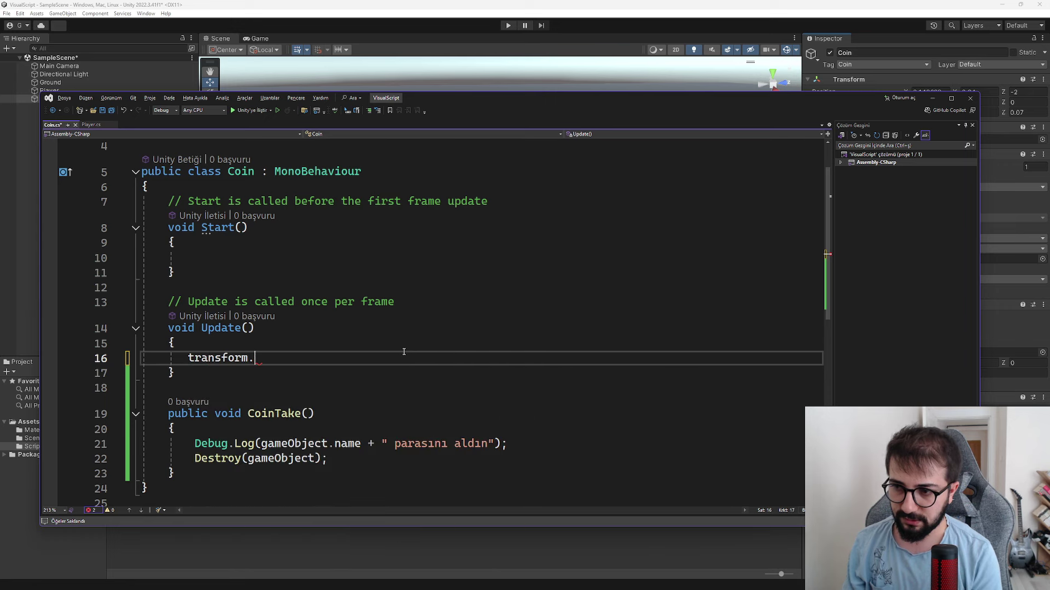
pyautogui.write('.rt')
pyautogui.press('BackSpace')
pyautogui.write('ota')
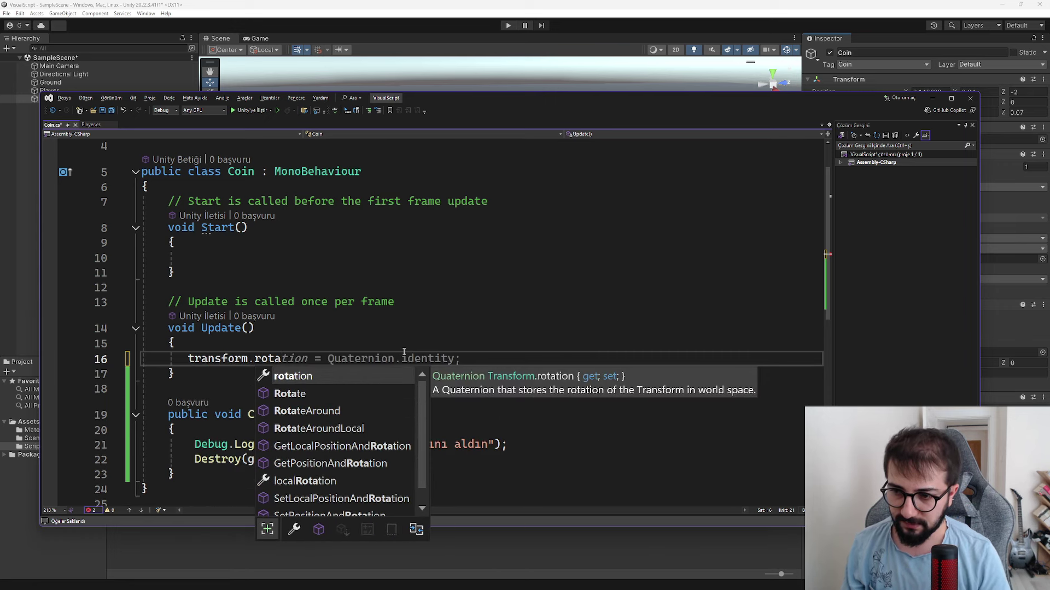
pyautogui.doubleClick(310, 393)
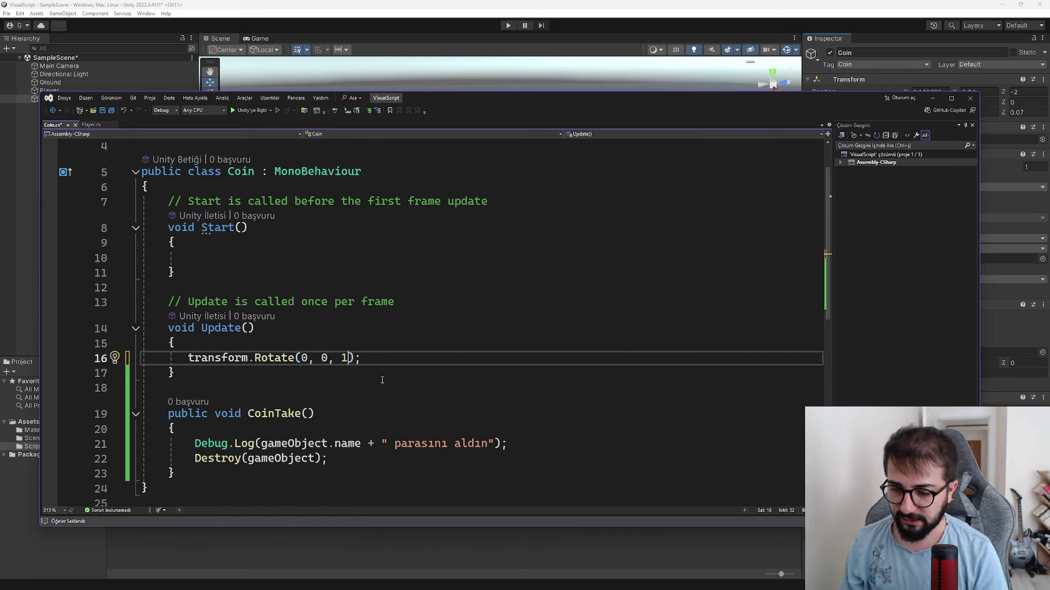
# Step: Test the coin's Y spin in the scene, then finish the line with 90 * Time.deltaTime
pyautogui.moveTo(735, 105); pyautogui.dragTo(712, 240)
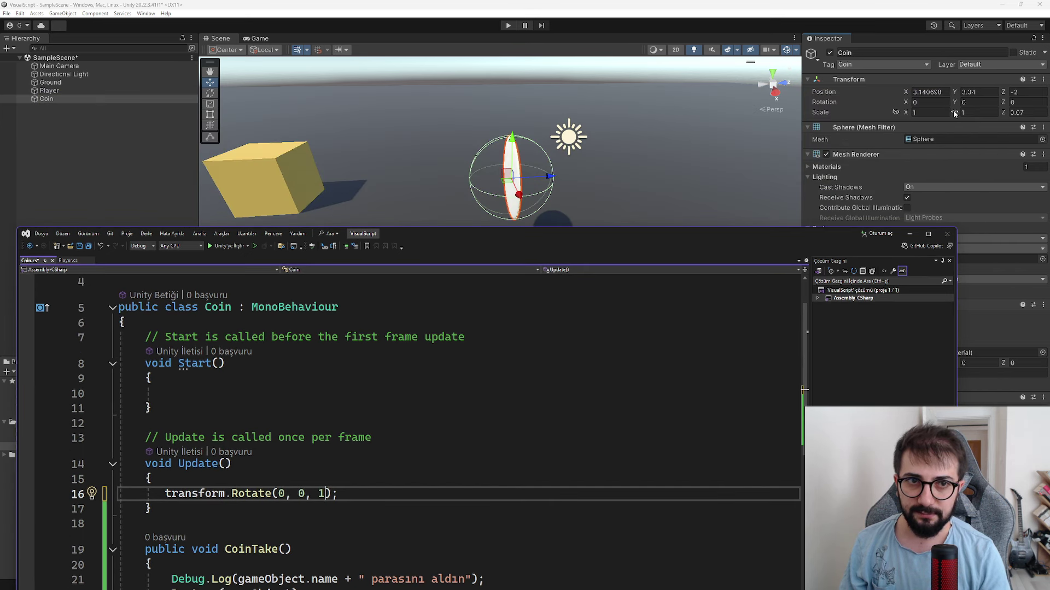
pyautogui.moveTo(954, 102); pyautogui.dragTo(577, 508)
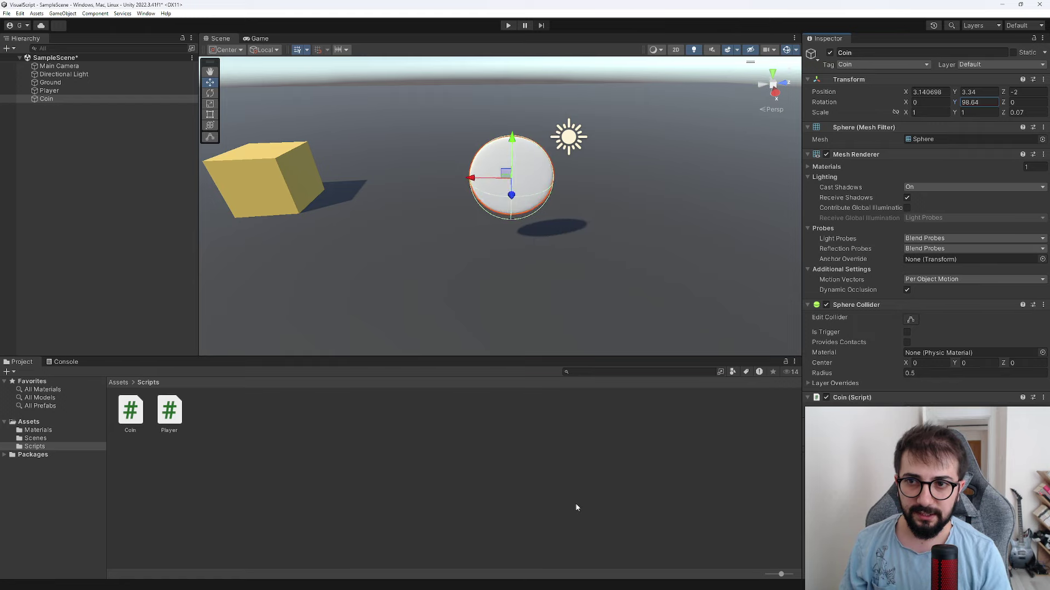
pyautogui.moveTo(576, 508); pyautogui.dragTo(623, 273)
pyautogui.hotkey('alt', 'Tab')
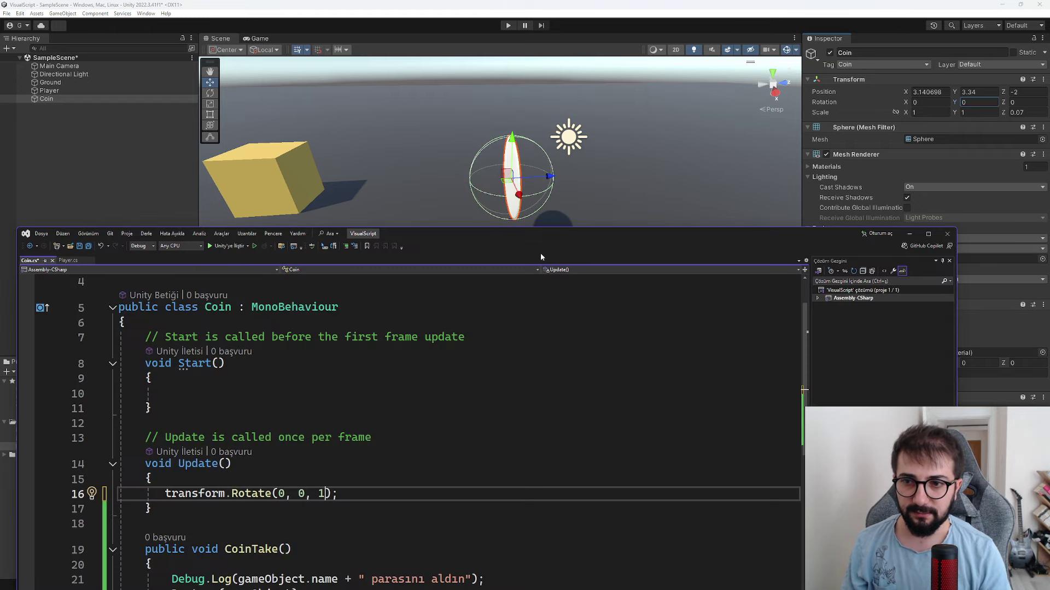
pyautogui.moveTo(539, 233); pyautogui.dragTo(569, 134)
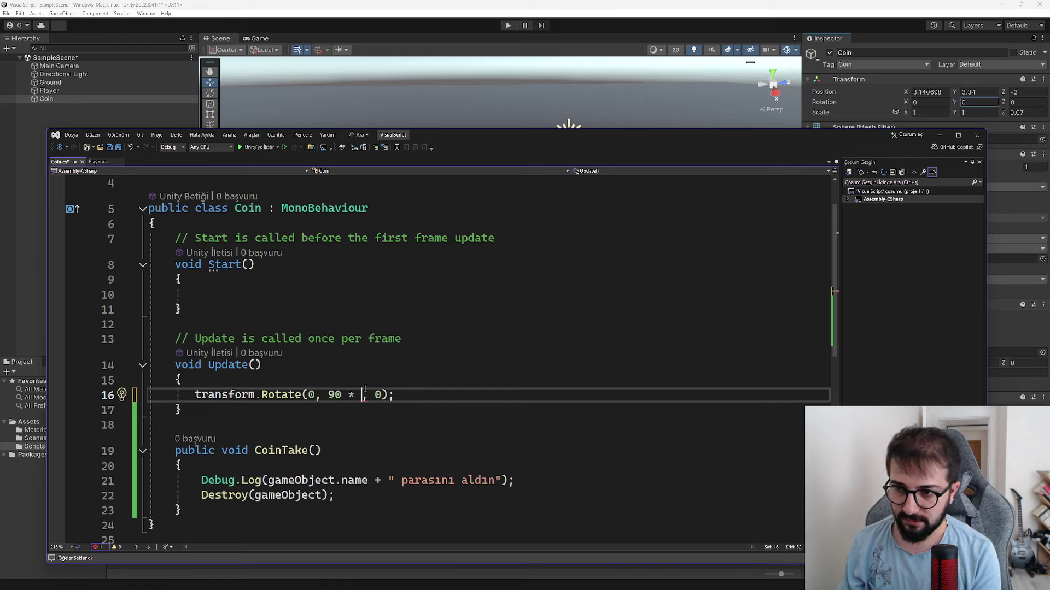
pyautogui.write('Time.')
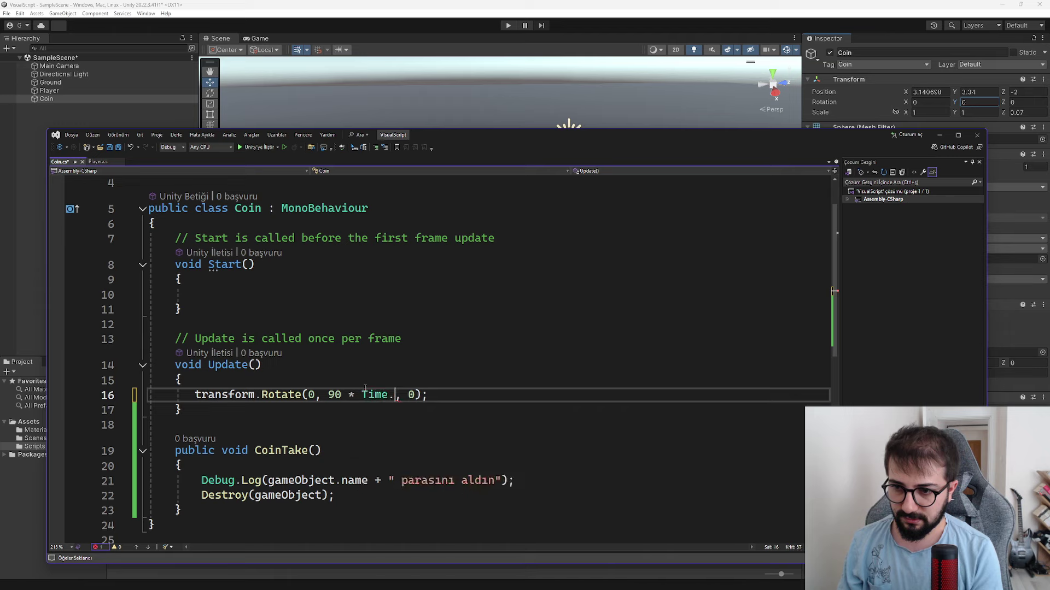
pyautogui.write('de')
pyautogui.press('Tab')
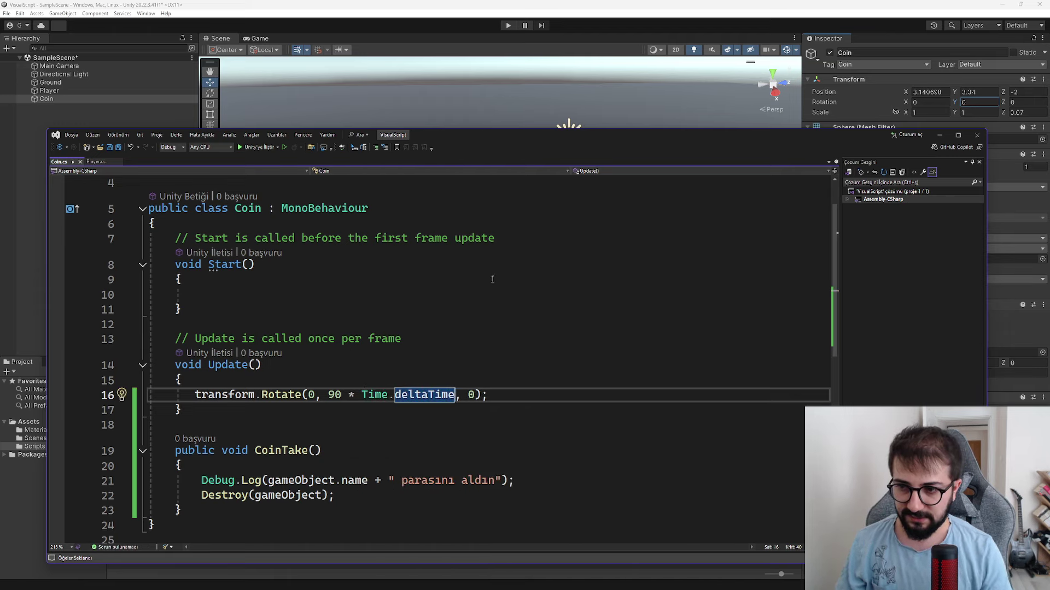
pyautogui.click(537, 317)
pyautogui.click(938, 135)
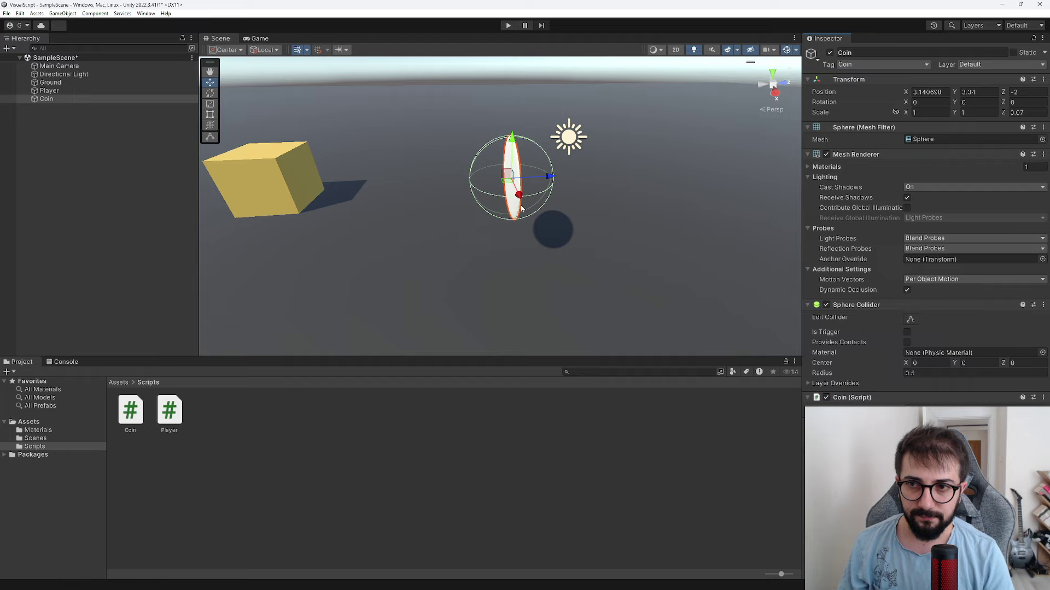
# Step: Play the scene, steering the player cube with W, D and S past the spinning coin
pyautogui.click(508, 25)
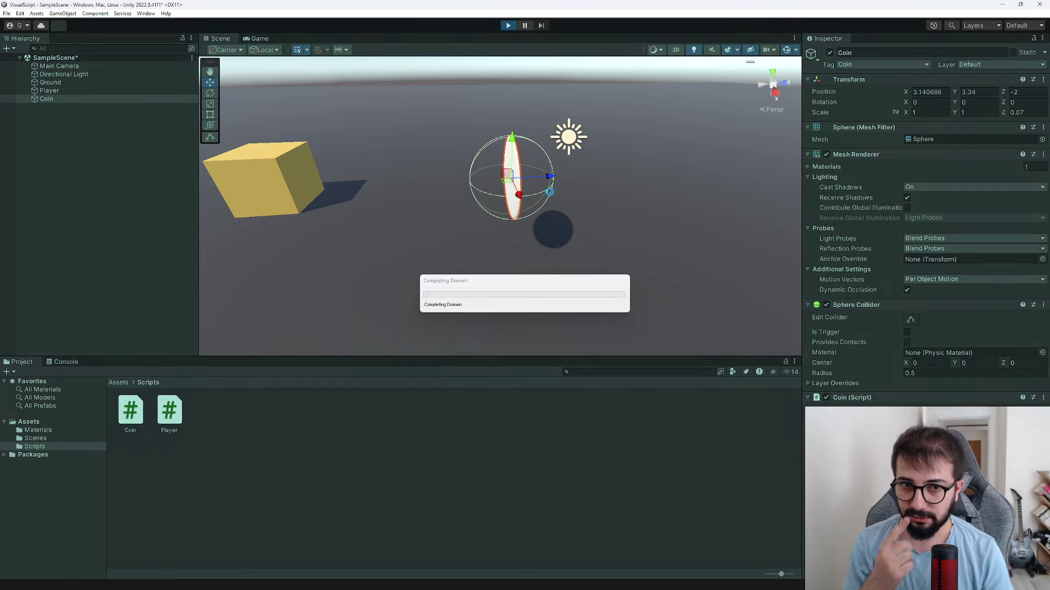
pyautogui.press('w')
pyautogui.press('d')
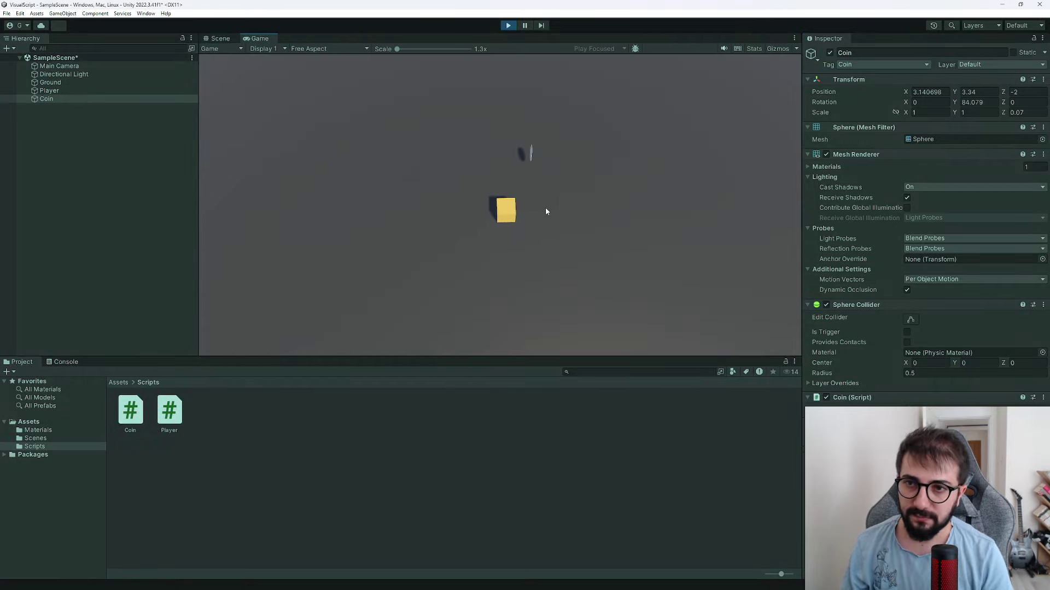
pyautogui.press('w')
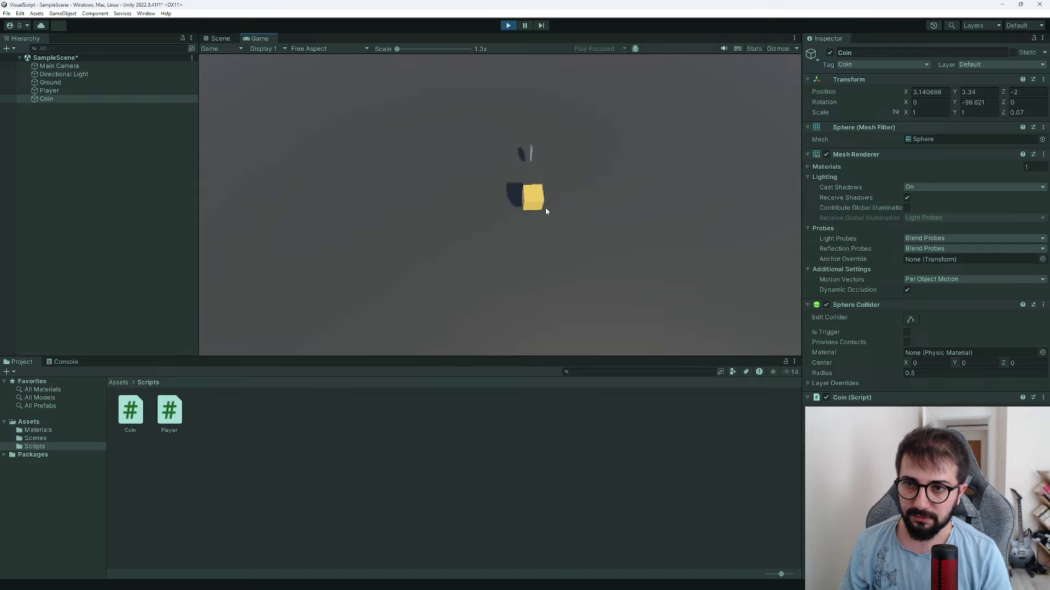
pyautogui.press('s')
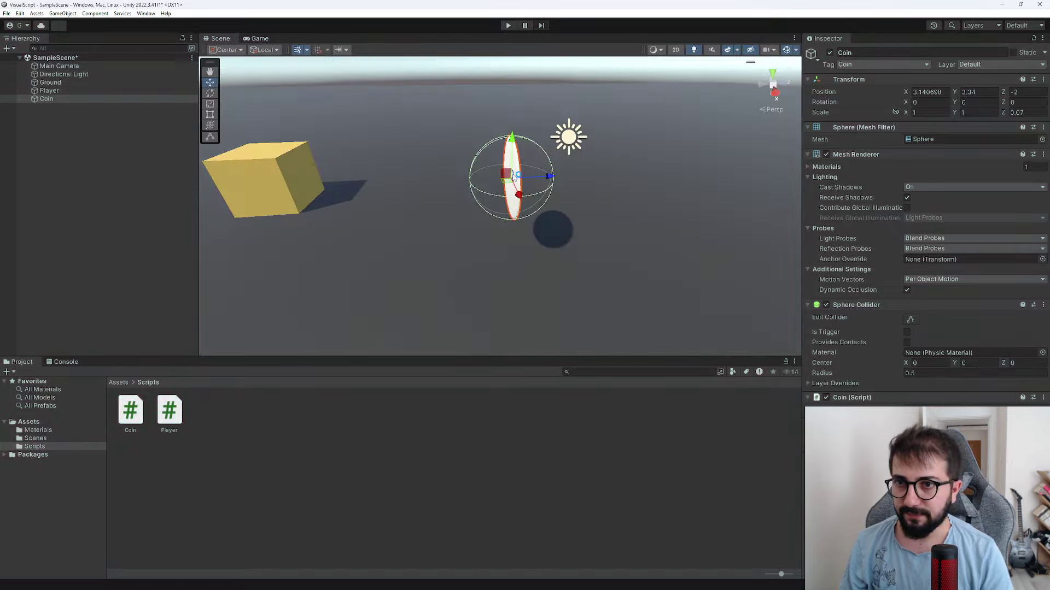
pyautogui.click(120, 383)
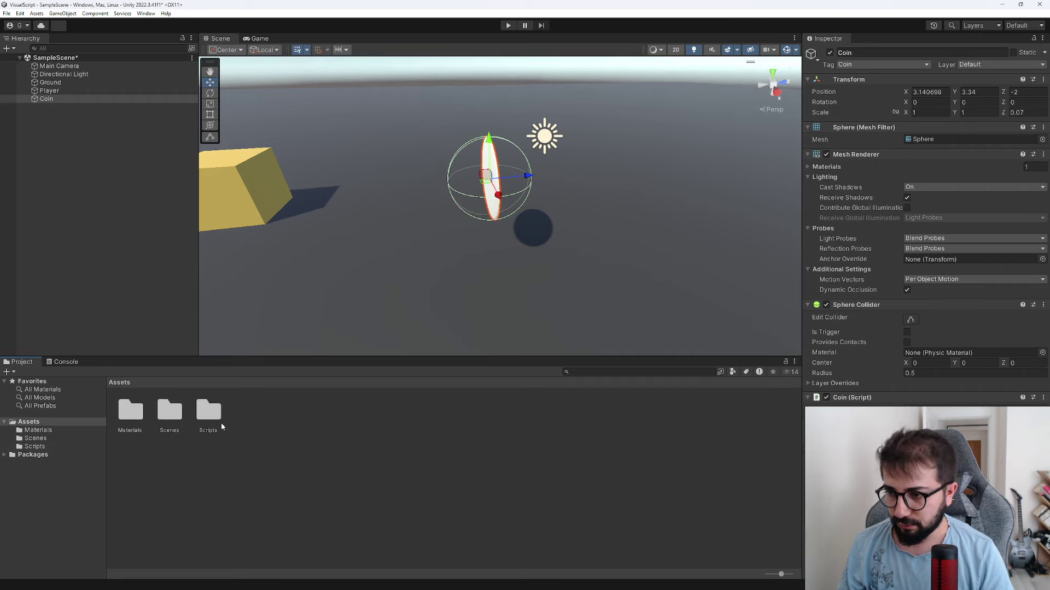
# Step: Locate and select the PlayerMat material in the Materials folder
pyautogui.moveTo(314, 268); pyautogui.dragTo(287, 211, button='right')
pyautogui.click(288, 210)
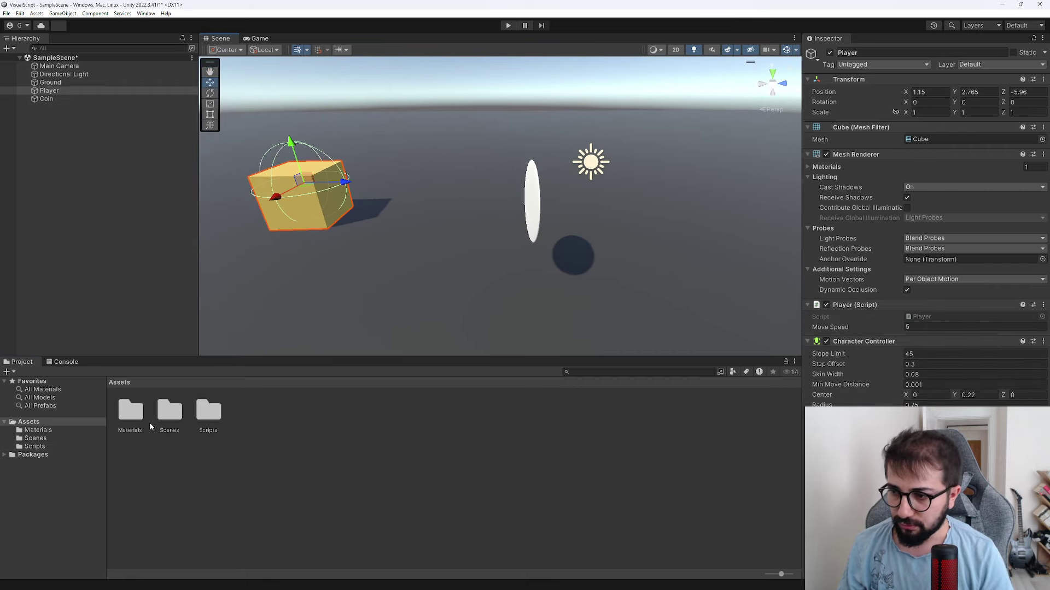
pyautogui.click(530, 210)
pyautogui.doubleClick(173, 415)
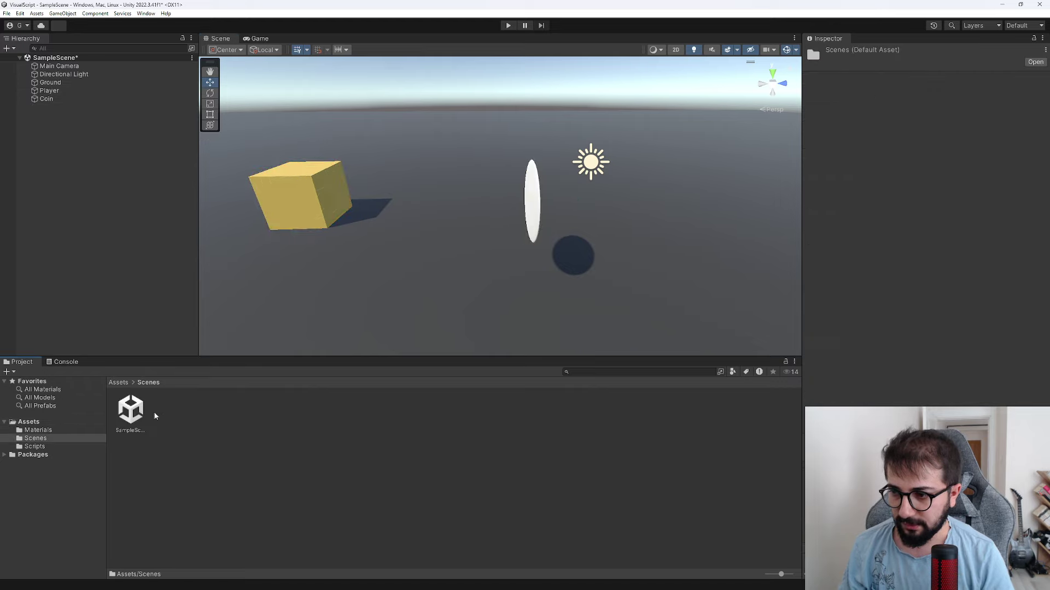
pyautogui.click(129, 419)
pyautogui.click(120, 383)
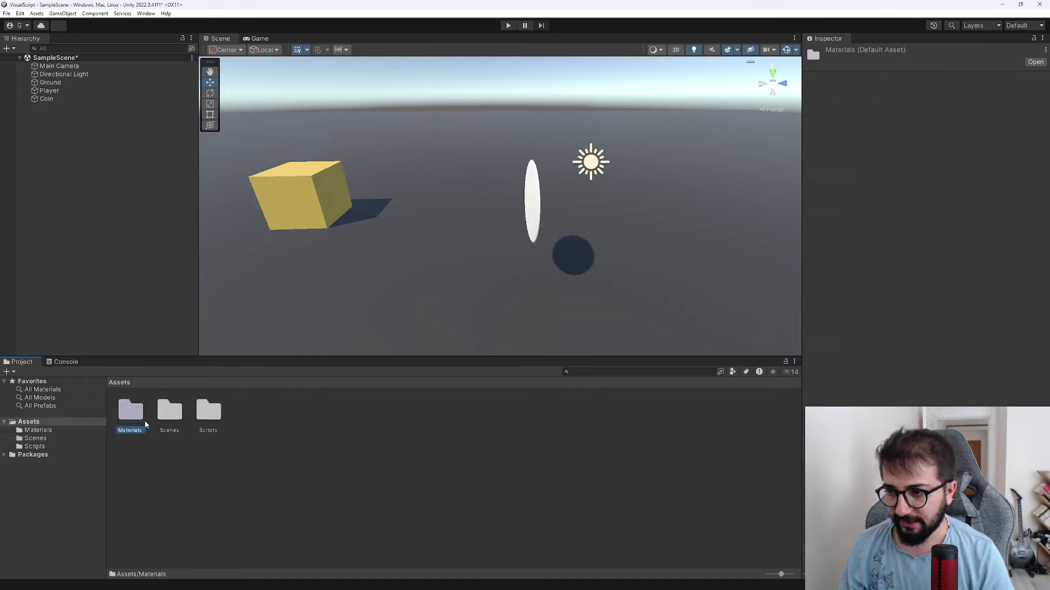
pyautogui.doubleClick(131, 413)
pyautogui.click(170, 410)
# Step: Duplicate PlayerMat as CoinMat and apply it to the coin
pyautogui.hotkey('ctrl', 'd')
pyautogui.click(219, 432)
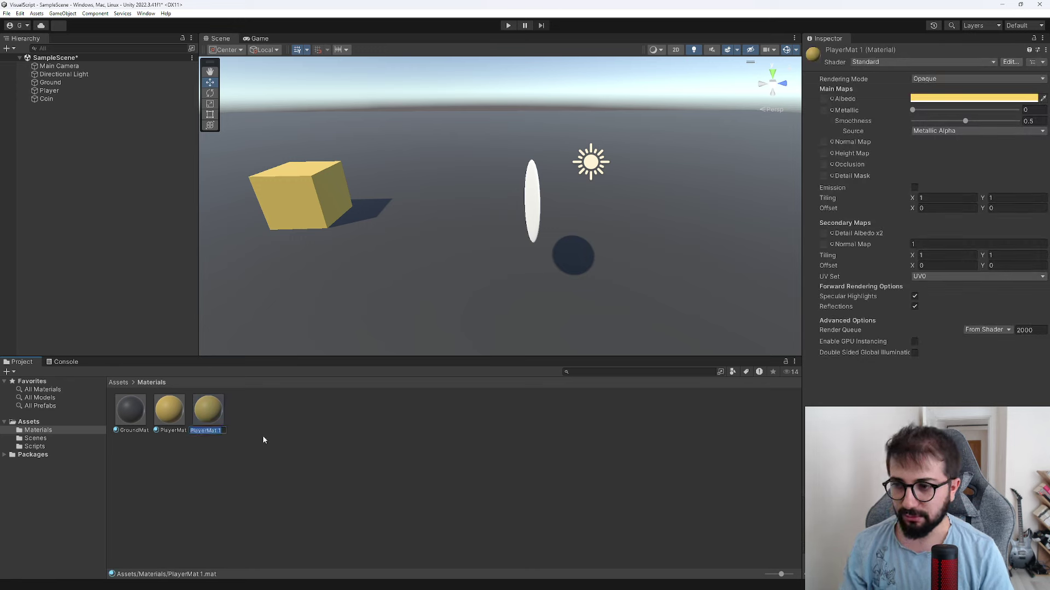
pyautogui.write('CoinMat')
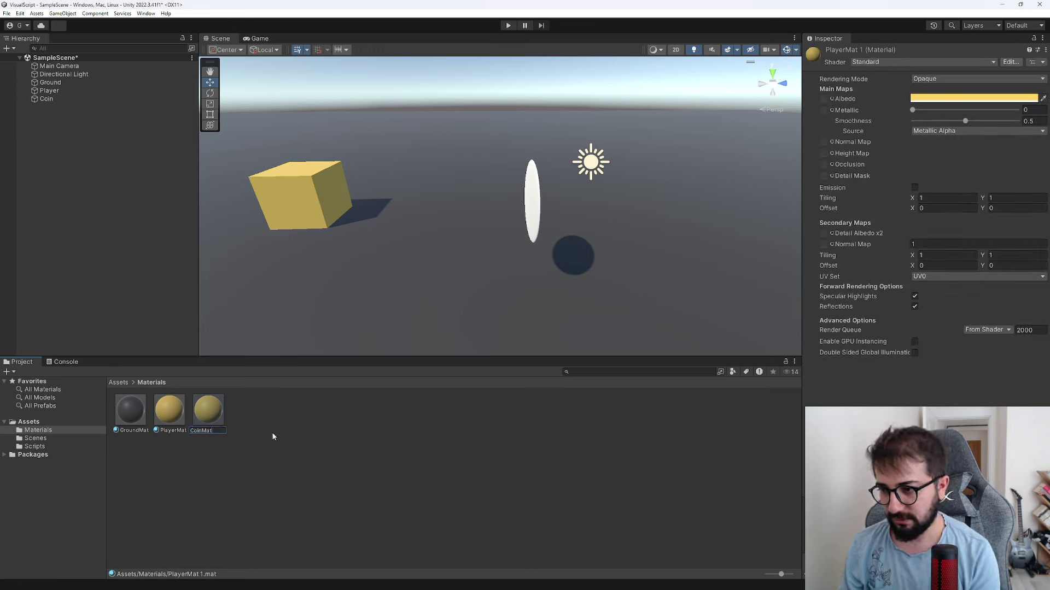
pyautogui.press('Return')
pyautogui.moveTo(130, 410); pyautogui.dragTo(533, 212)
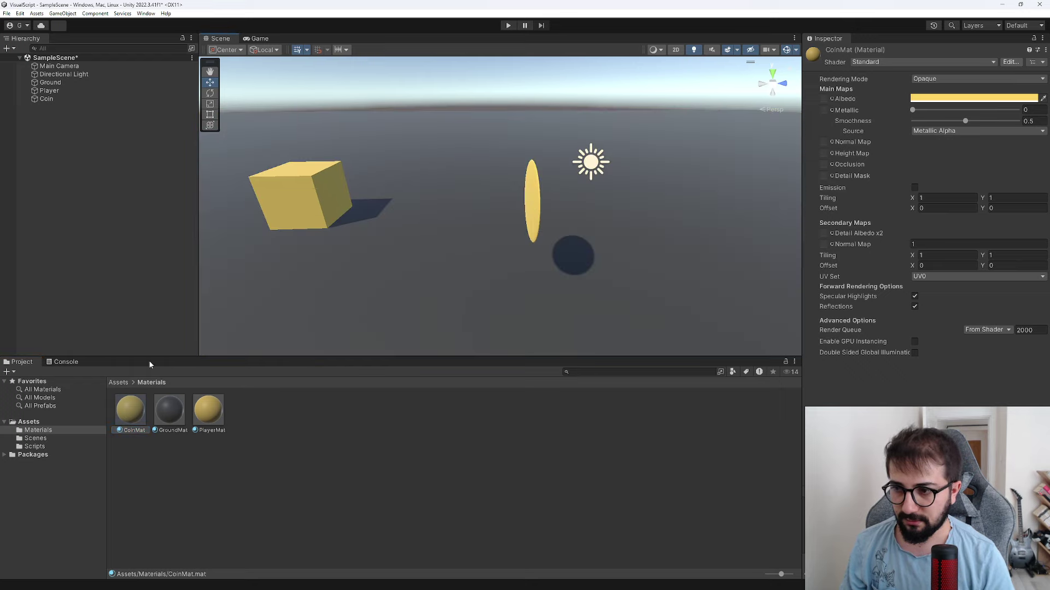
# Step: Set CoinMat's Albedo colour to a light cyan blue and save the scene
pyautogui.click(973, 98)
pyautogui.moveTo(993, 204)
pyautogui.mouseDown()
pyautogui.moveTo(920, 201)
pyautogui.moveTo(910, 166)
pyautogui.mouseUp()
pyautogui.moveTo(683, 181)
pyautogui.keyDown('alt'); pyautogui.mouseDown()
pyautogui.moveTo(518, 249)
pyautogui.moveTo(500, 178)
pyautogui.mouseUp(); pyautogui.keyUp('alt')
pyautogui.hotkey('ctrl', 's')
pyautogui.click(514, 180)
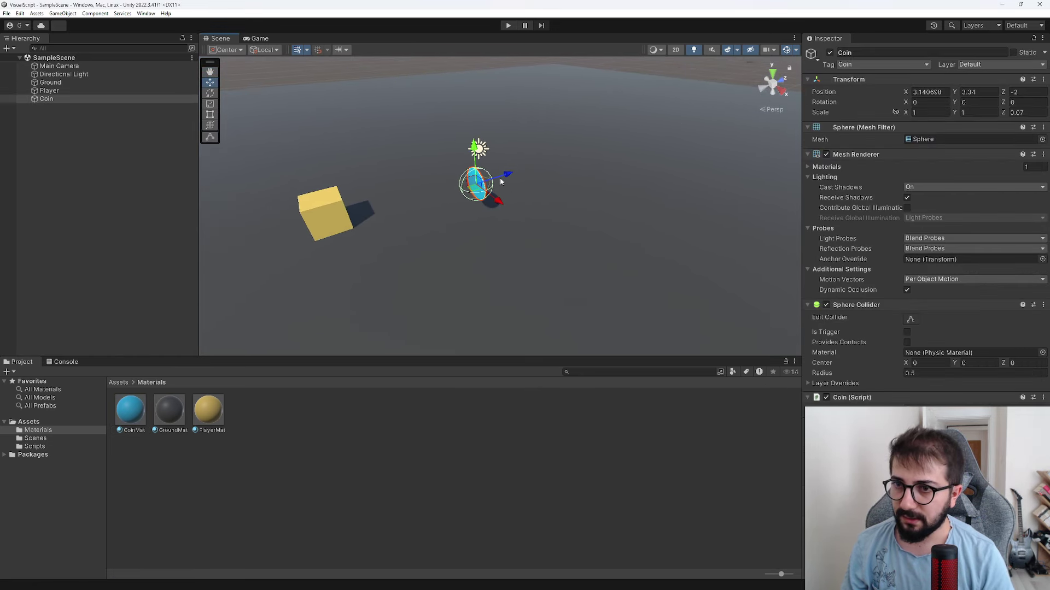
pyautogui.click(70, 91)
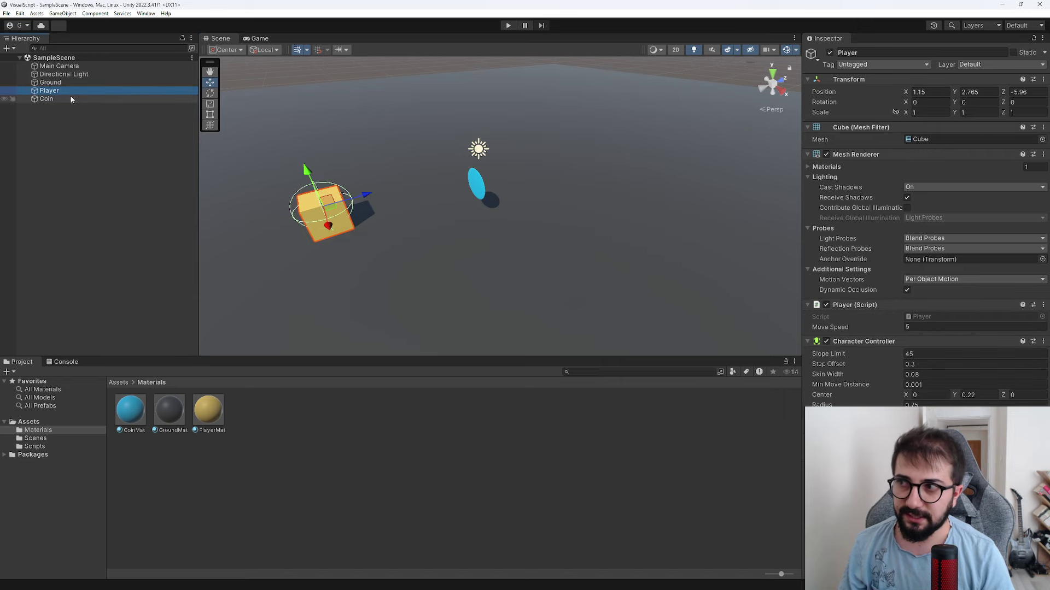
# Step: Open Player.cs and add an OnControllerColliderHit method stub after Update
pyautogui.click(35, 446)
pyautogui.doubleClick(166, 411)
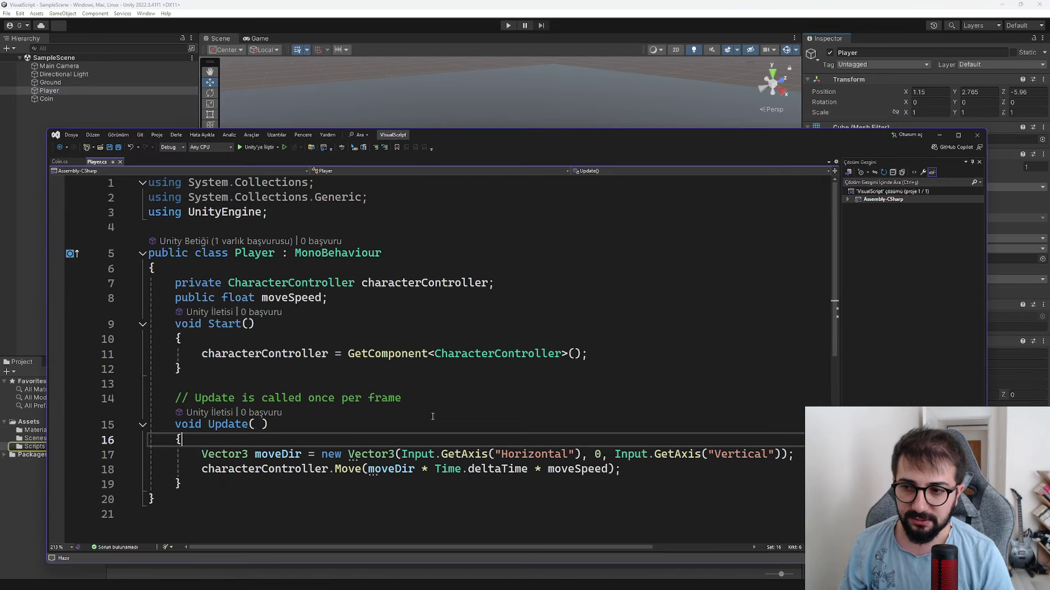
pyautogui.click(202, 481)
pyautogui.press('Return')
pyautogui.press('Return')
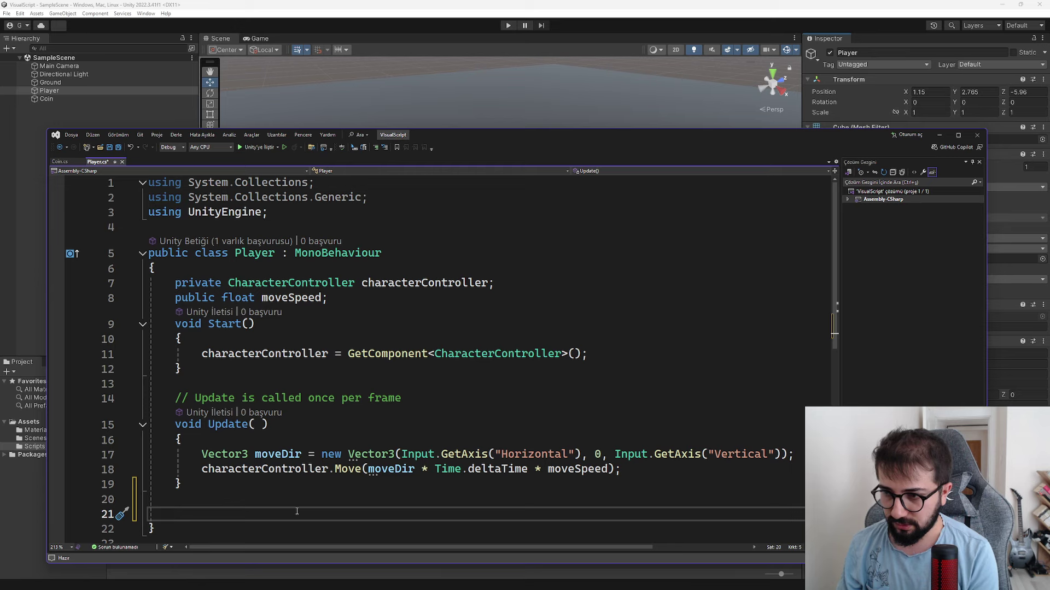
pyautogui.write('con')
pyautogui.press('BackSpace')
pyautogui.press('BackSpace')
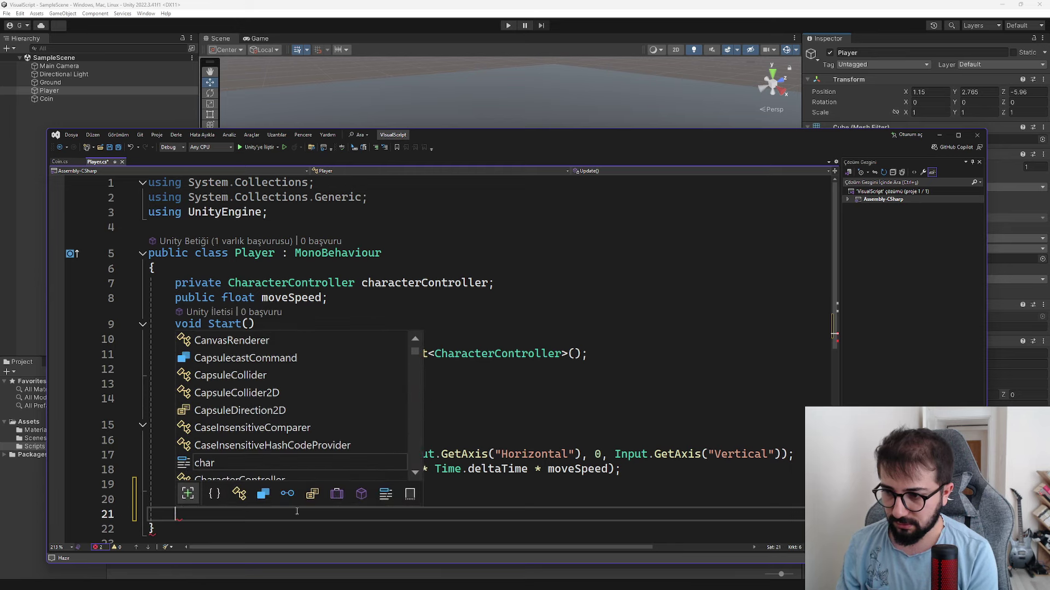
pyautogui.press('BackSpace')
pyautogui.write('oncon')
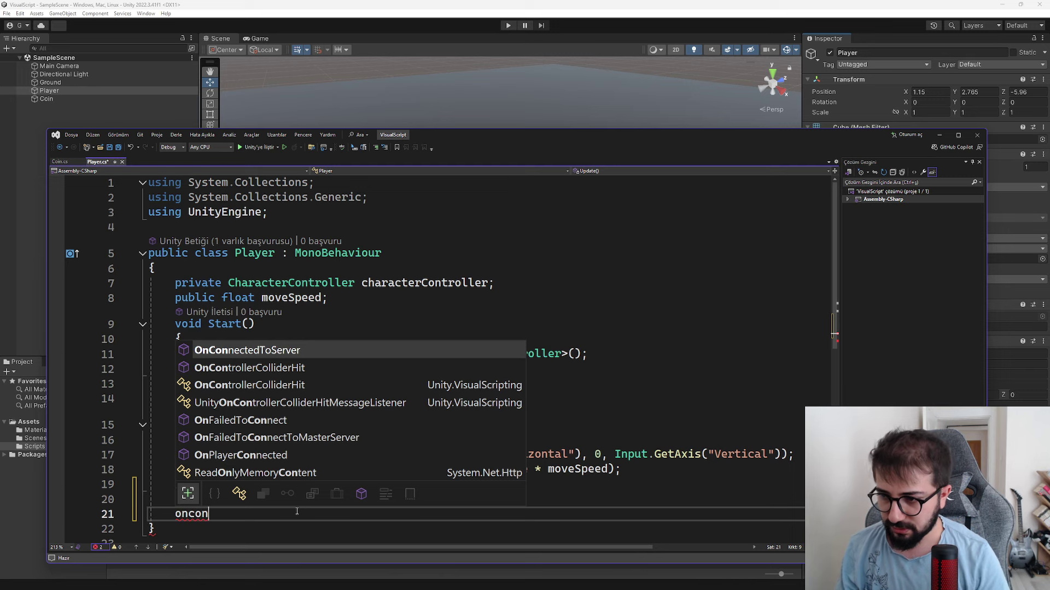
pyautogui.doubleClick(275, 367)
pyautogui.scroll(-2, 275, 367)
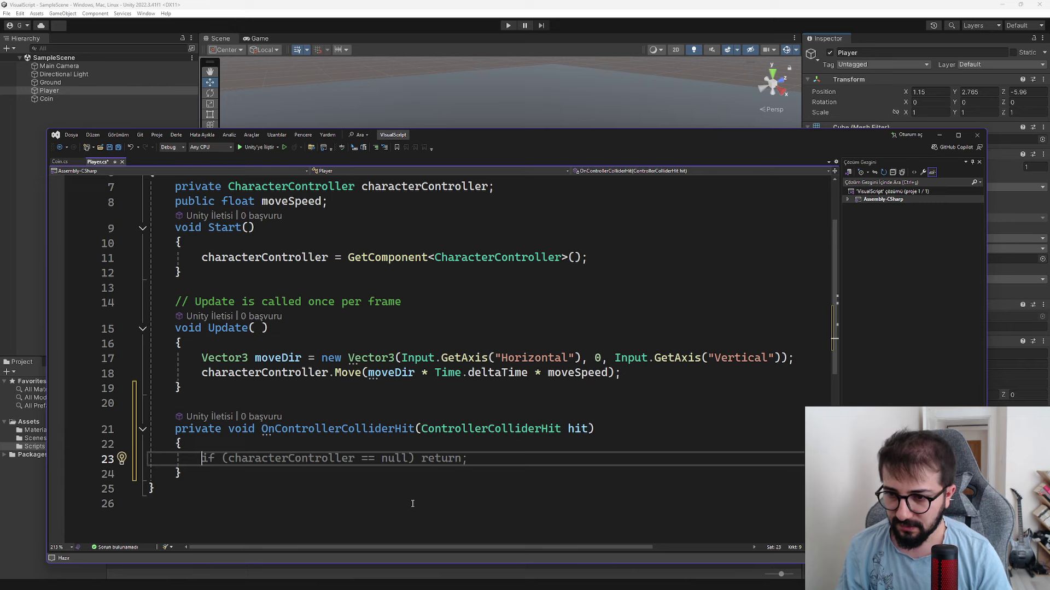
# Step: Add an if (hit.gameObject.CompareTag("Coin")) block with an empty body
pyautogui.write('if(')
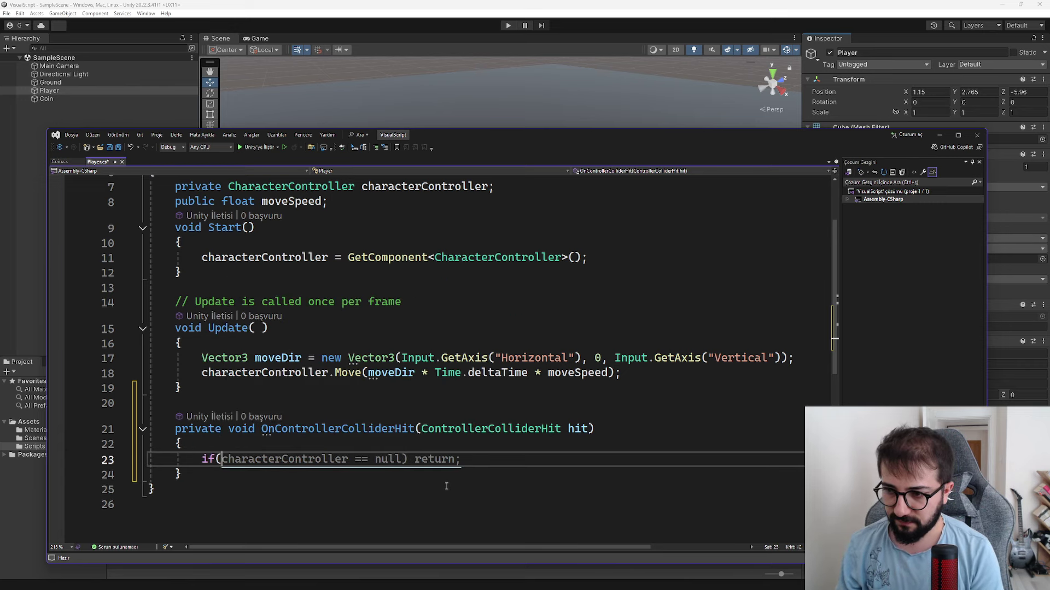
pyautogui.write('hi')
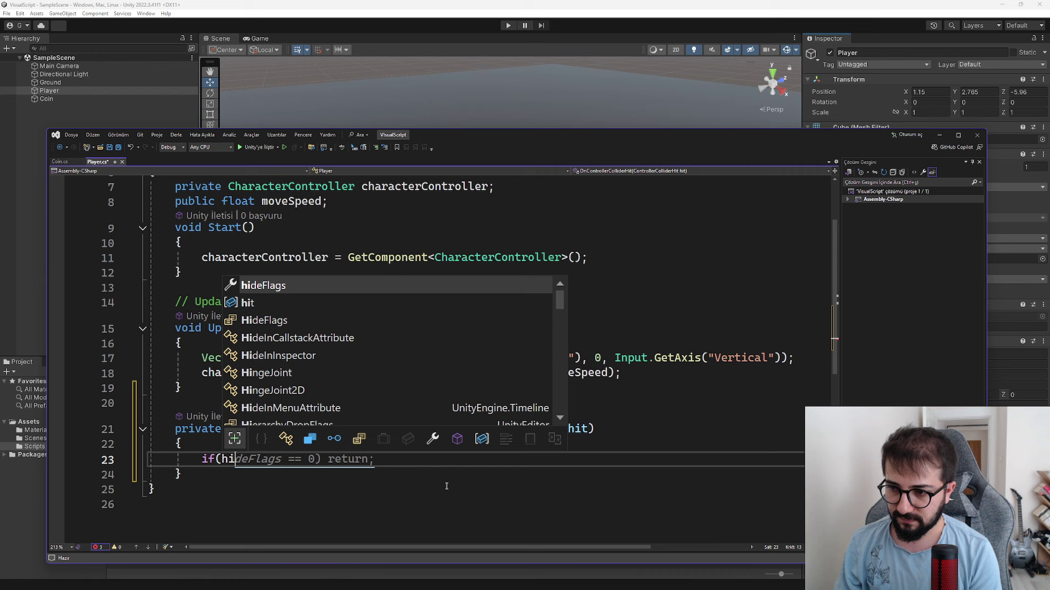
pyautogui.write('t.com')
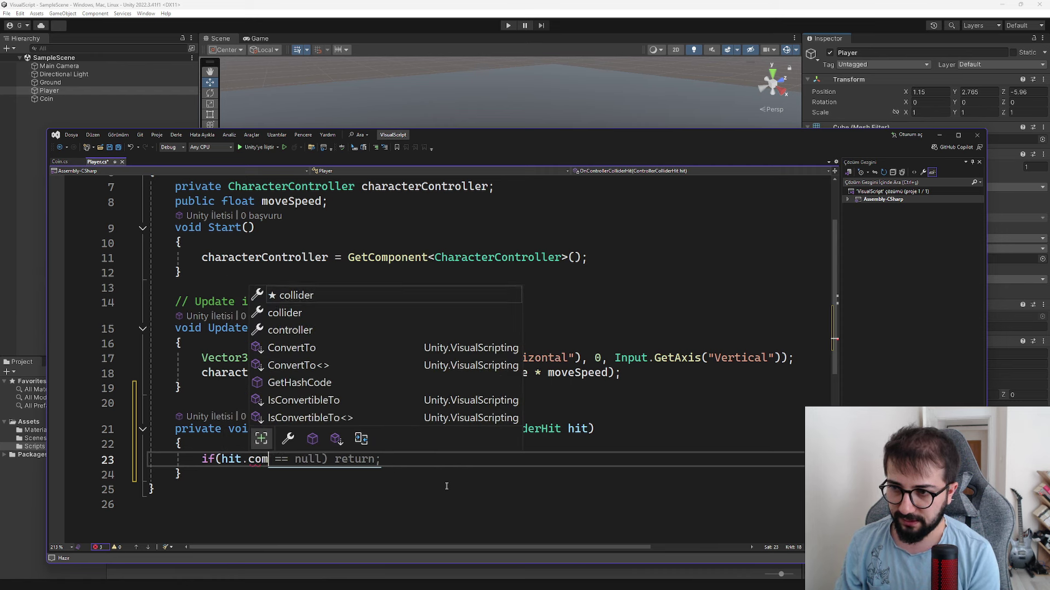
pyautogui.write('par')
pyautogui.press('BackSpace')
pyautogui.press('BackSpace')
pyautogui.press('BackSpace')
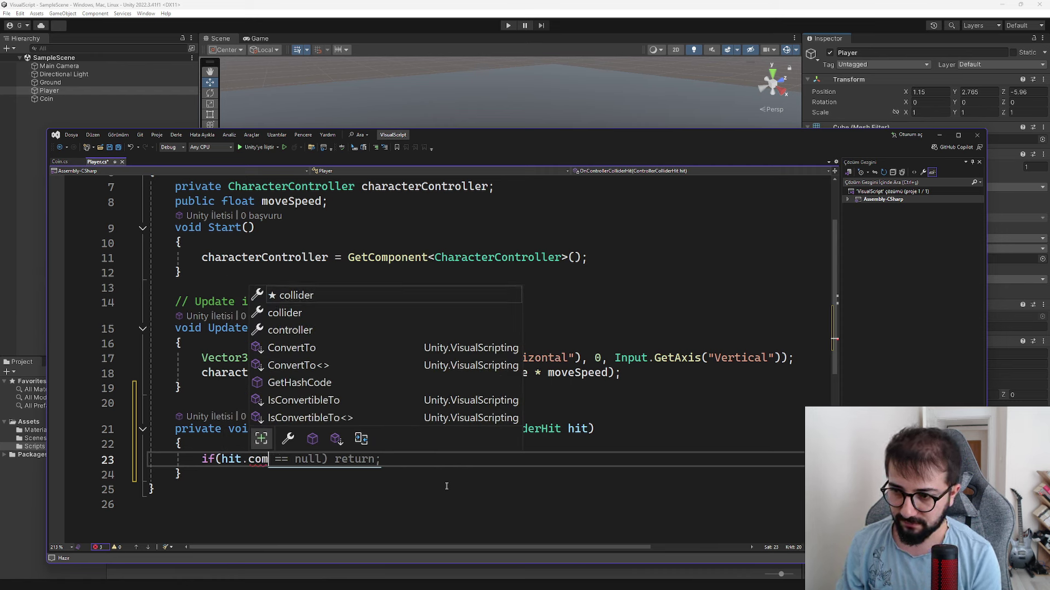
pyautogui.press('BackSpace')
pyautogui.press('Tab')
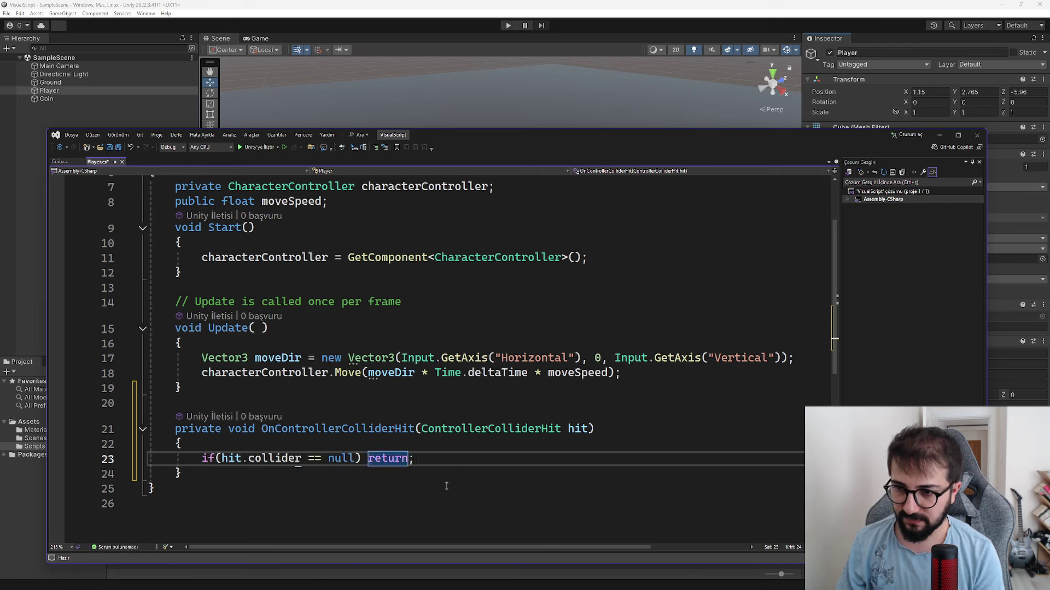
pyautogui.press('BackSpace')
pyautogui.press('BackSpace')
pyautogui.press('BackSpace')
pyautogui.press('BackSpace')
pyautogui.press('BackSpace')
pyautogui.press('BackSpace')
pyautogui.press('BackSpace')
pyautogui.press('BackSpace')
pyautogui.press('BackSpace')
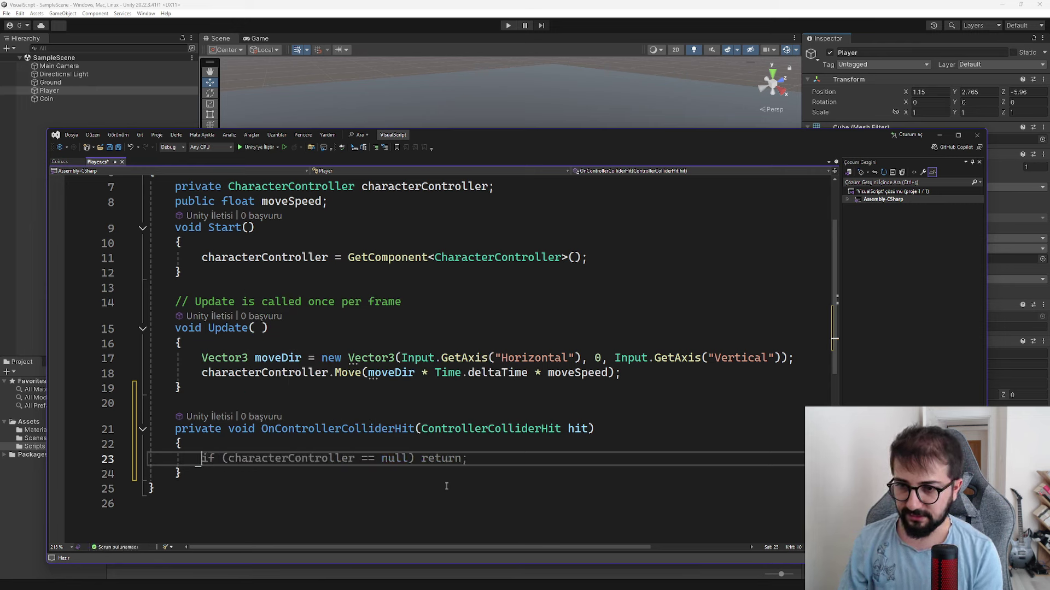
pyautogui.write('i')
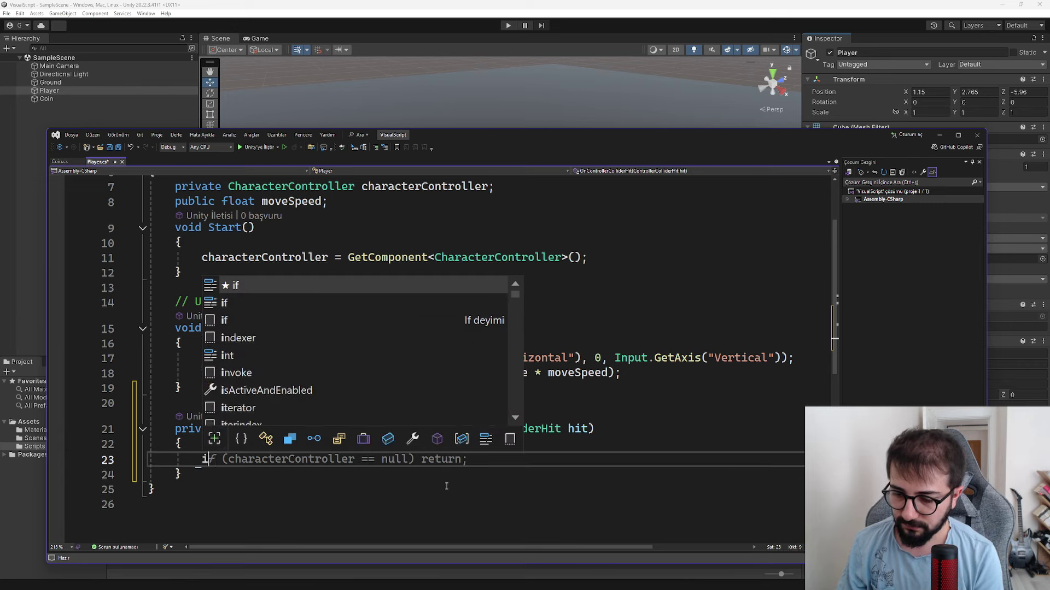
pyautogui.write('f(hit.ga')
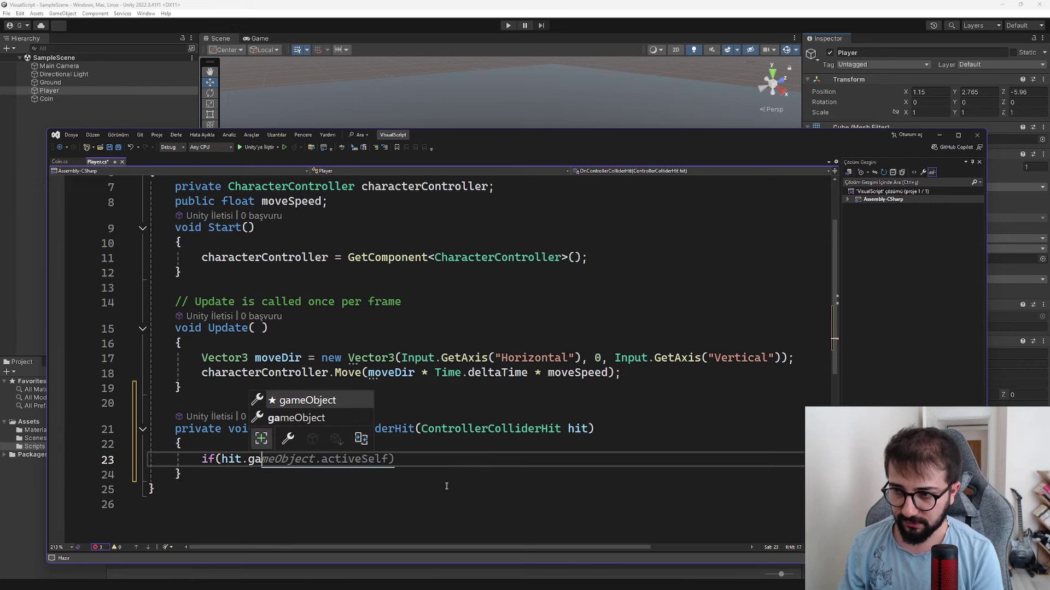
pyautogui.write('meObject.Co')
pyautogui.press('Tab')
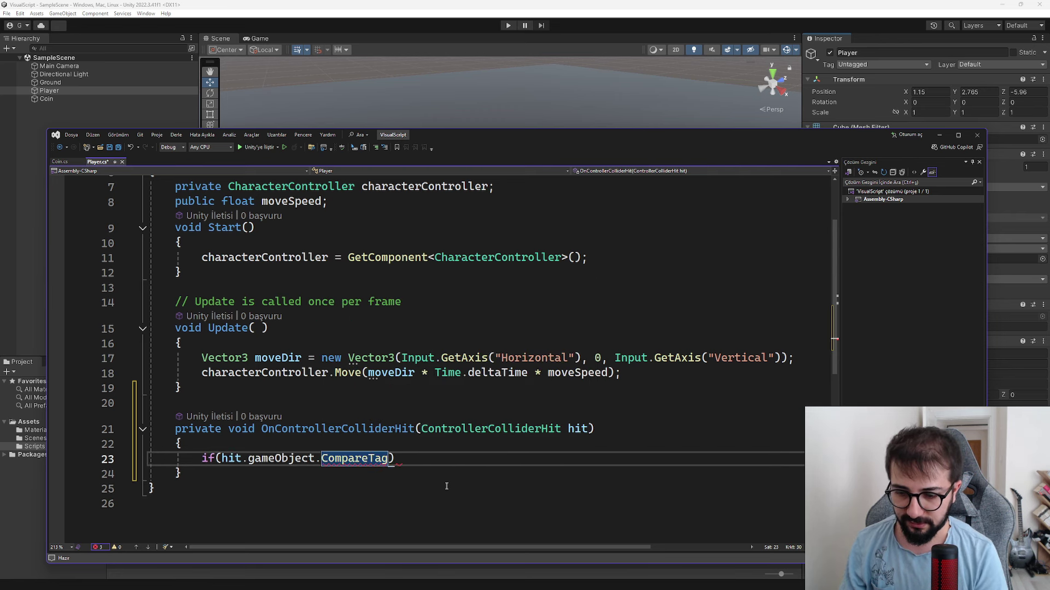
pyautogui.write('("Coi')
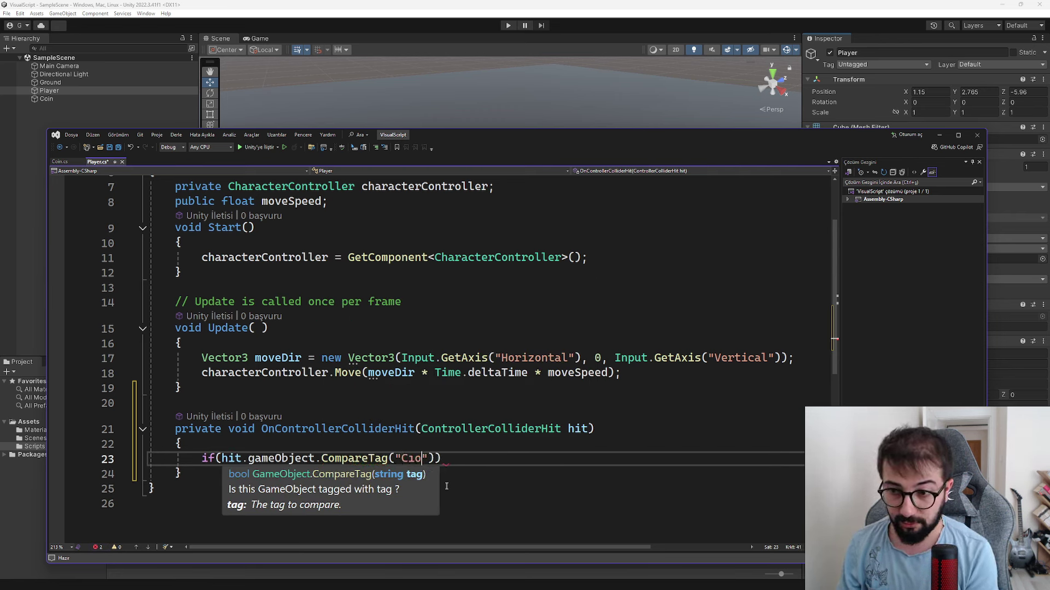
pyautogui.write('n')
pyautogui.press('End')
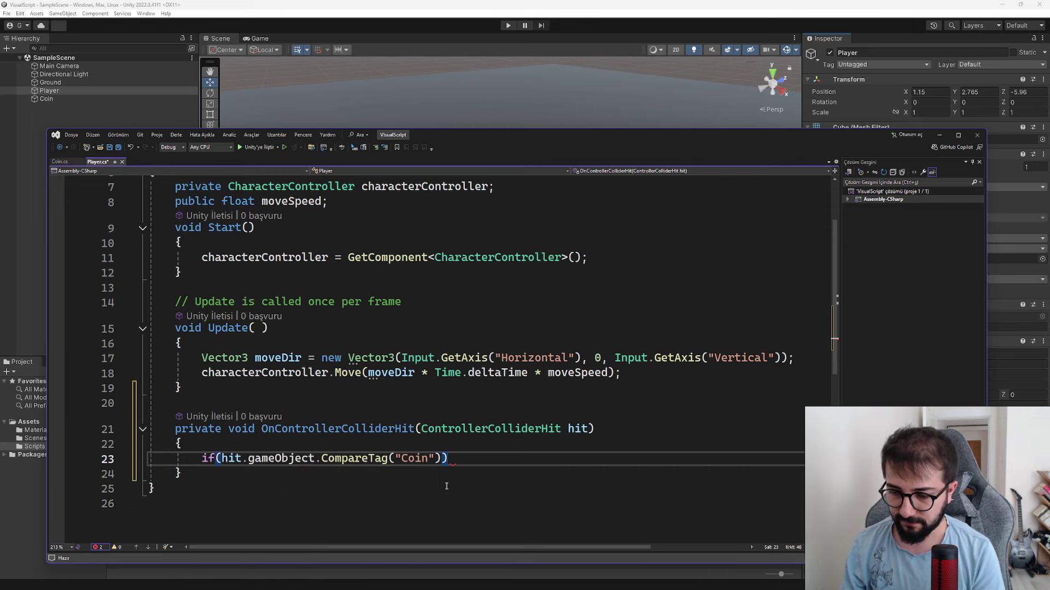
pyautogui.write('{')
pyautogui.press('Return')
# Step: Insert a new blank line below the moveSpeed declaration
pyautogui.scroll(-2, 313, 447)
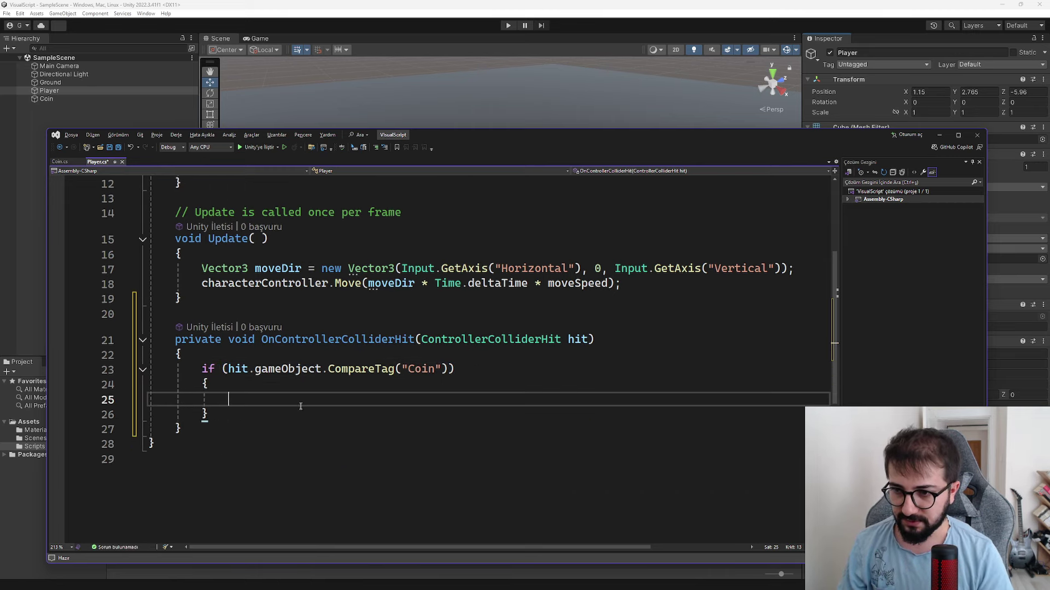
pyautogui.scroll(3, 279, 422)
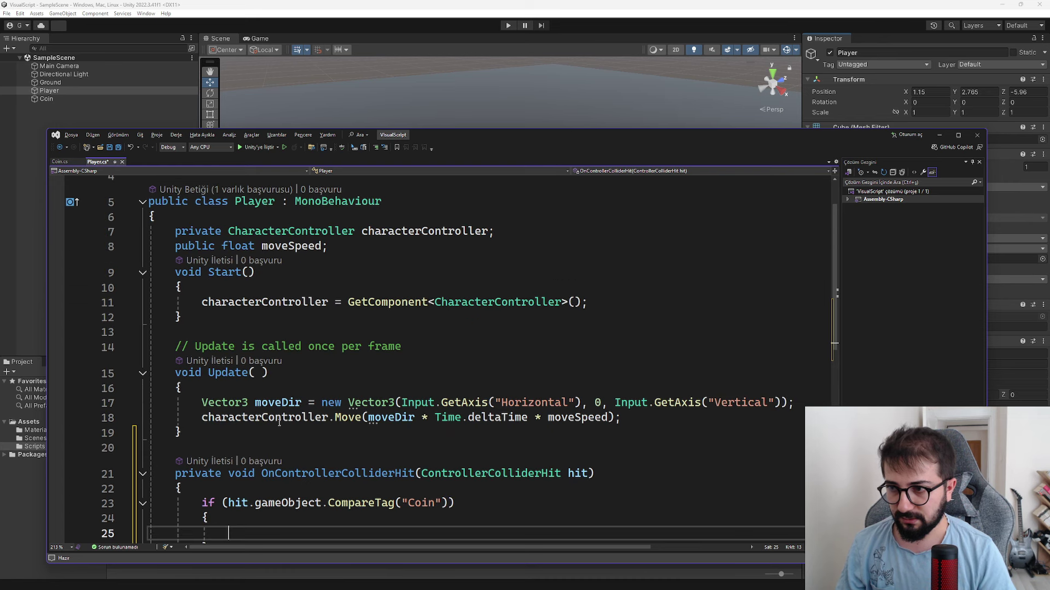
pyautogui.scroll(1, 328, 382)
pyautogui.click(422, 298)
pyautogui.press('Return')
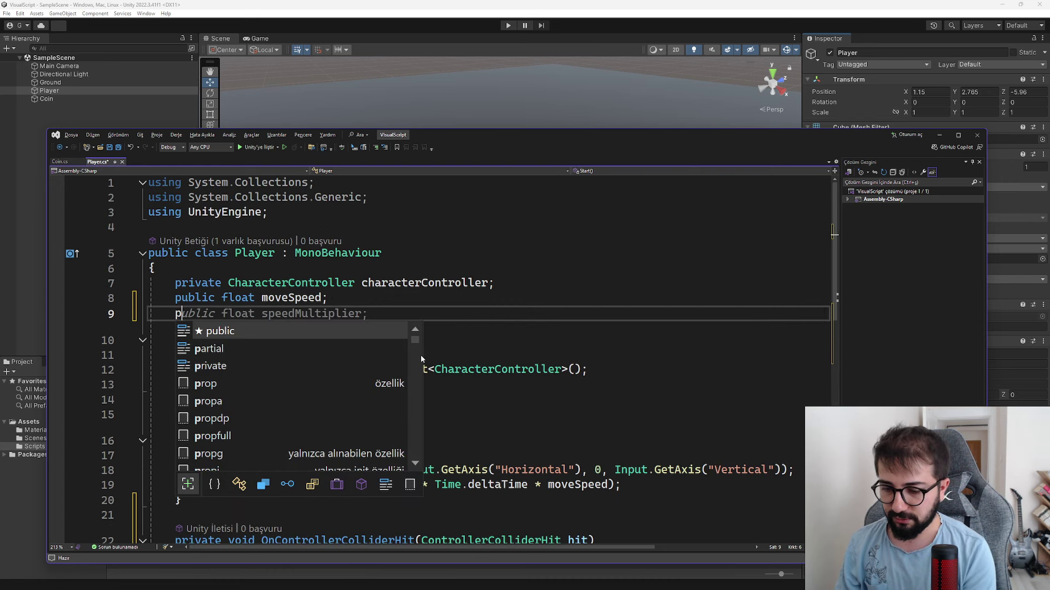
# Step: Declare public TextMeshProUGUI cointText, letting IntelliSense add using TMPro
pyautogui.write('public Text')
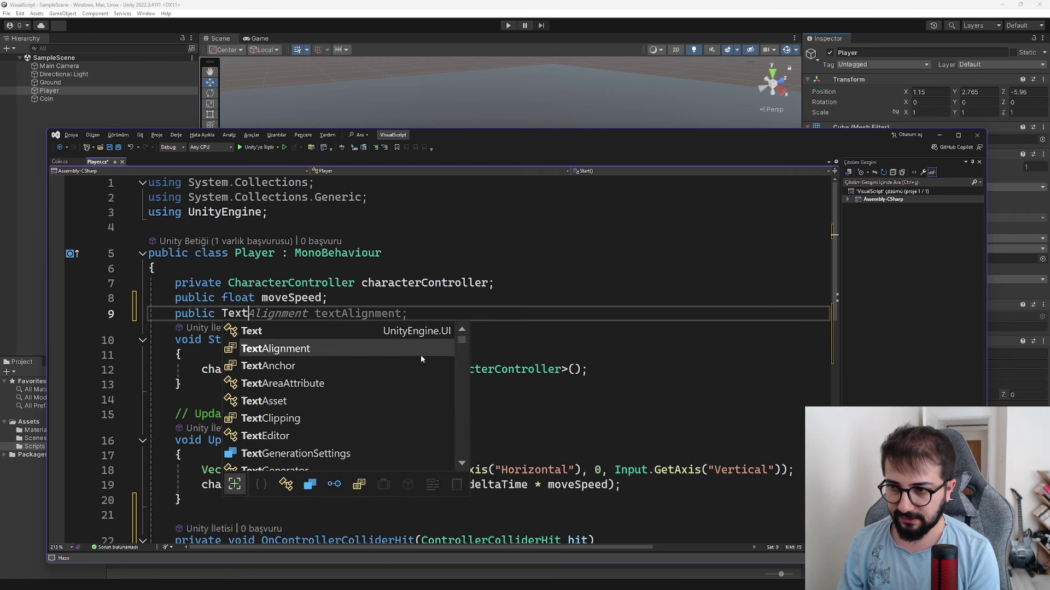
pyautogui.write('Mes')
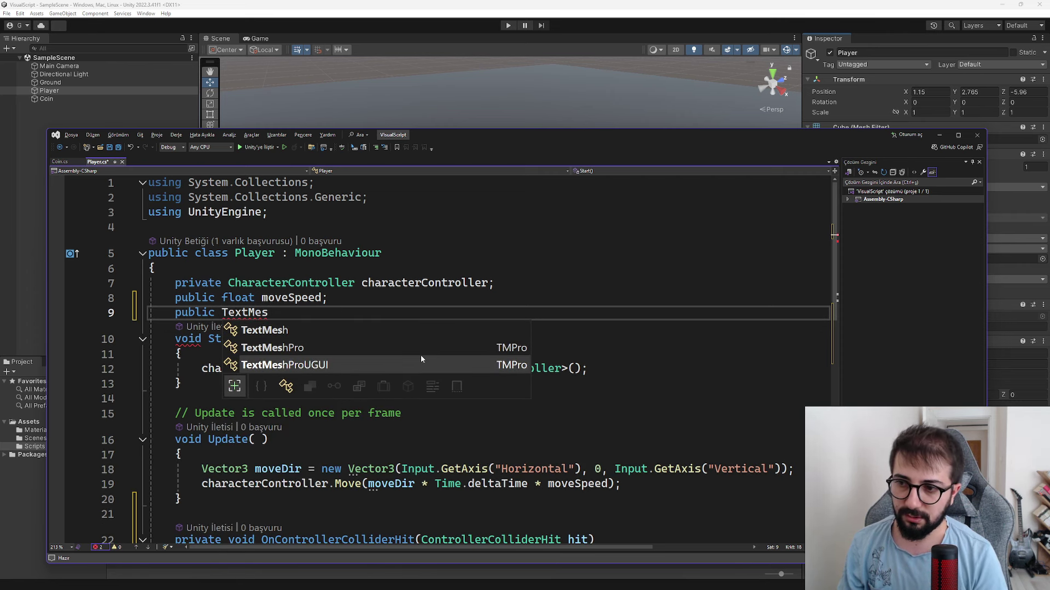
pyautogui.press('Tab')
pyautogui.press('Tab')
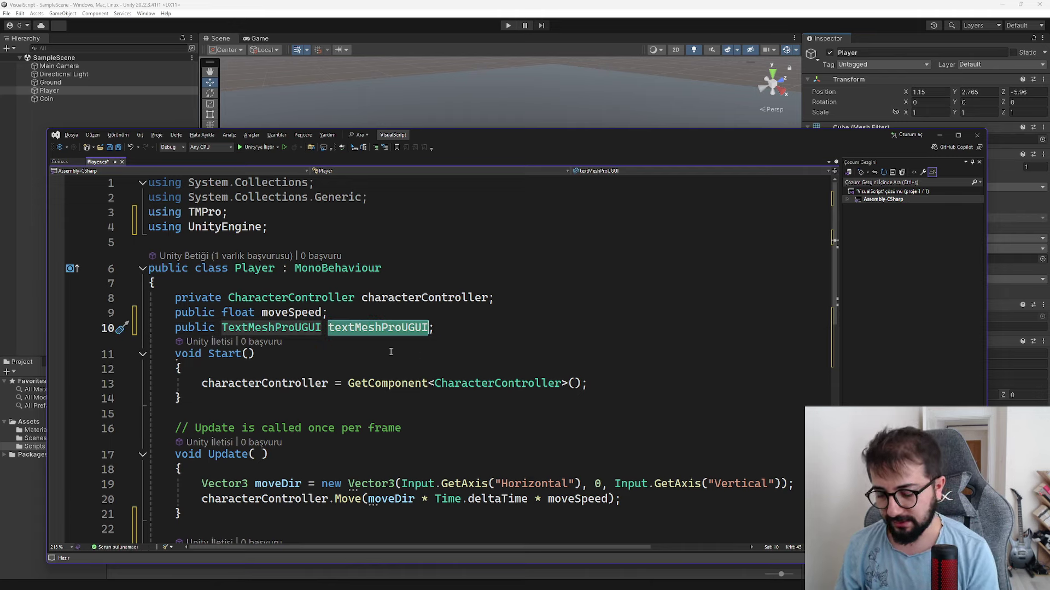
pyautogui.write('cointTe')
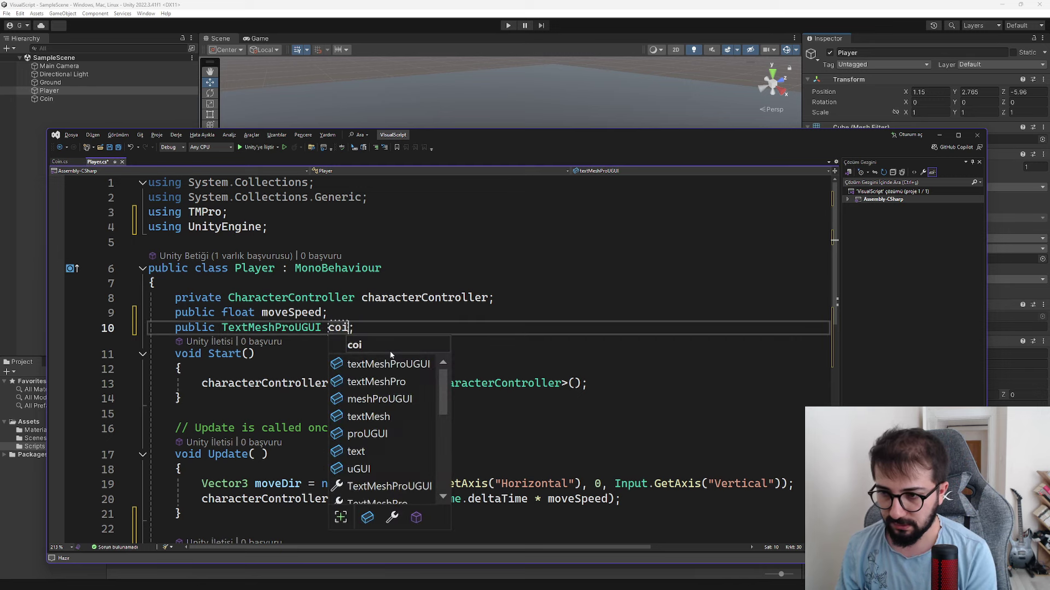
pyautogui.scroll(-4, 389, 351)
pyautogui.click(383, 392)
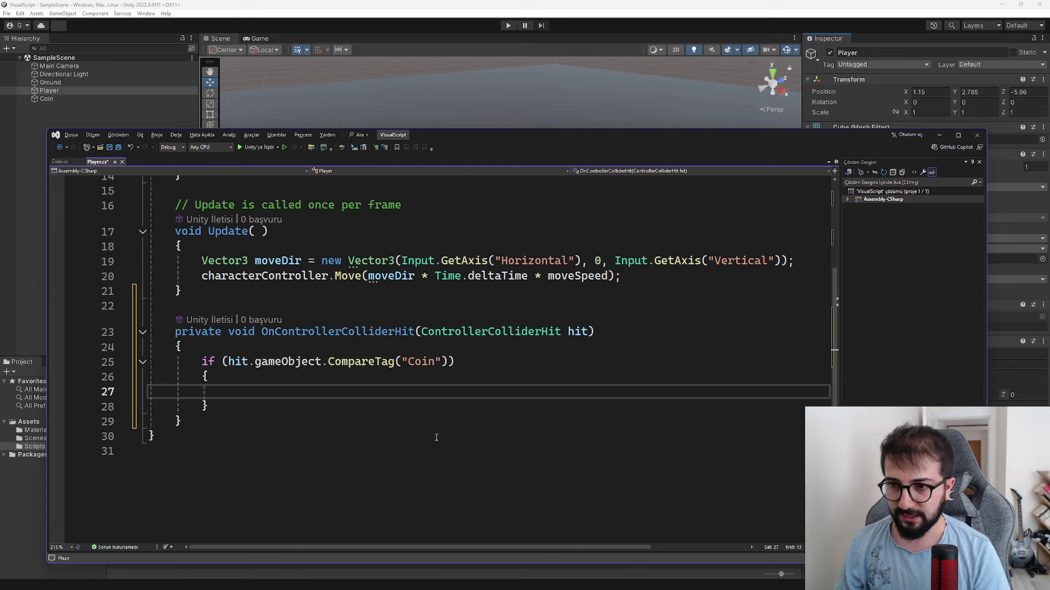
# Step: Inside the coin check, call hit.gameObject.GetComponent<Coin>().CoinTake()
pyautogui.write('hit.rigidbodyg')
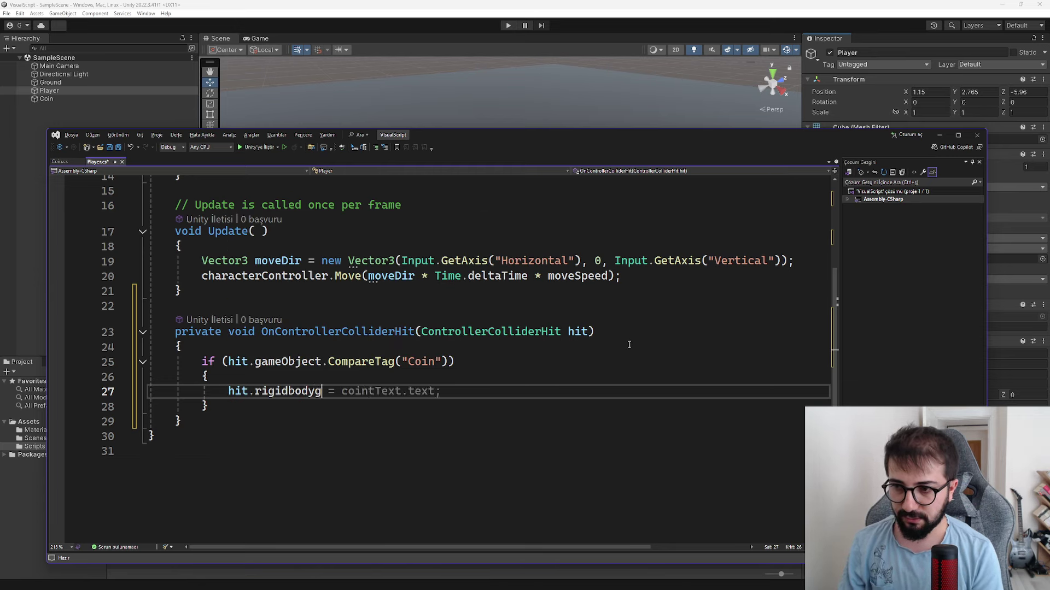
pyautogui.press('BackSpace')
pyautogui.press('BackSpace')
pyautogui.write('Get')
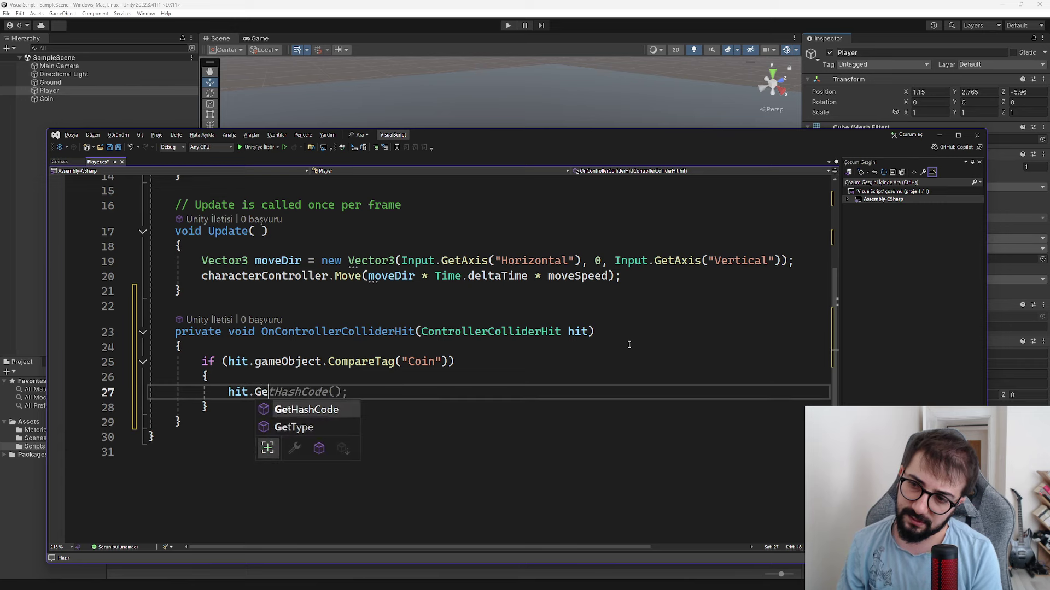
pyautogui.press('BackSpace')
pyautogui.press('BackSpace')
pyautogui.press('BackSpace')
pyautogui.write('ga')
pyautogui.press('Tab')
pyautogui.write('.')
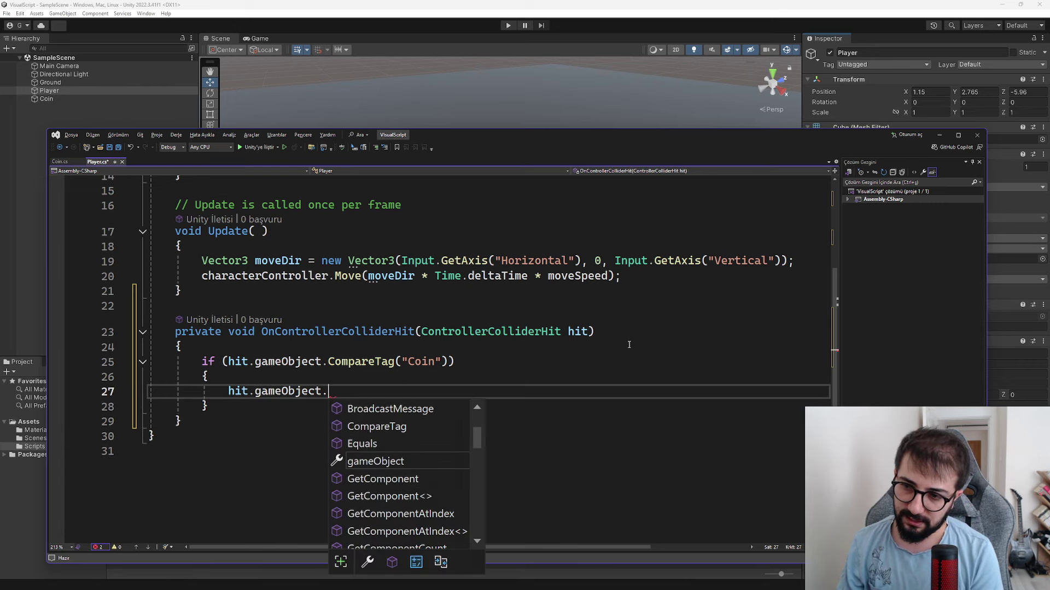
pyautogui.write('get')
pyautogui.press('Tab')
pyautogui.write('z')
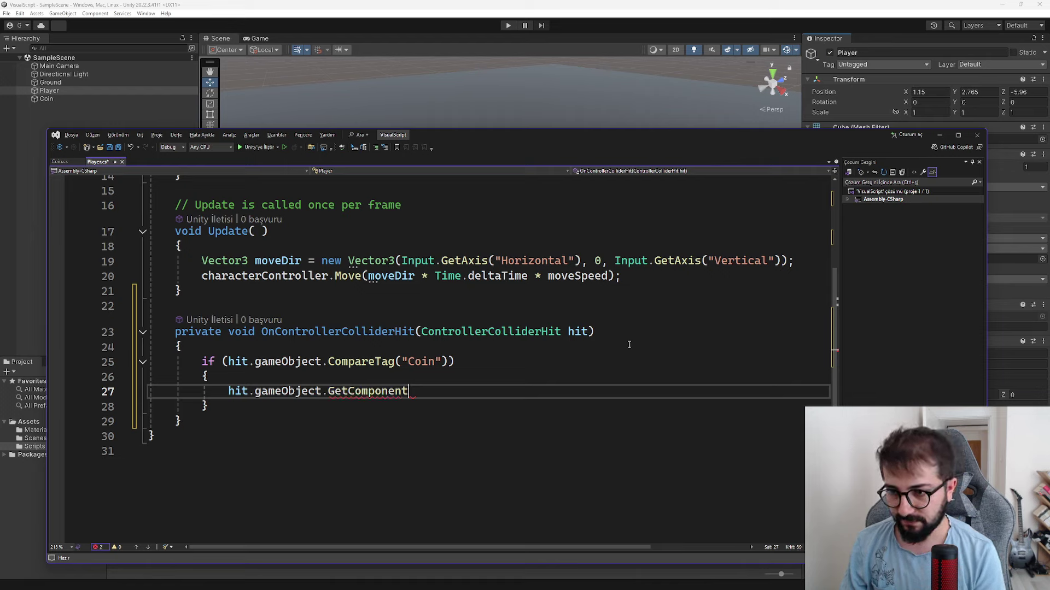
pyautogui.write('<Co')
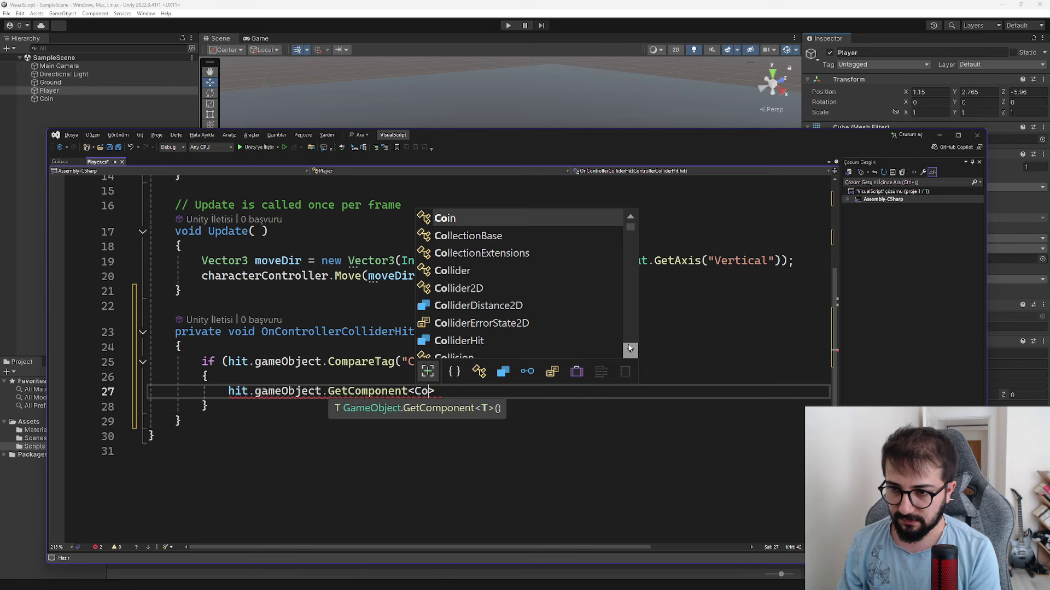
pyautogui.write('in>()')
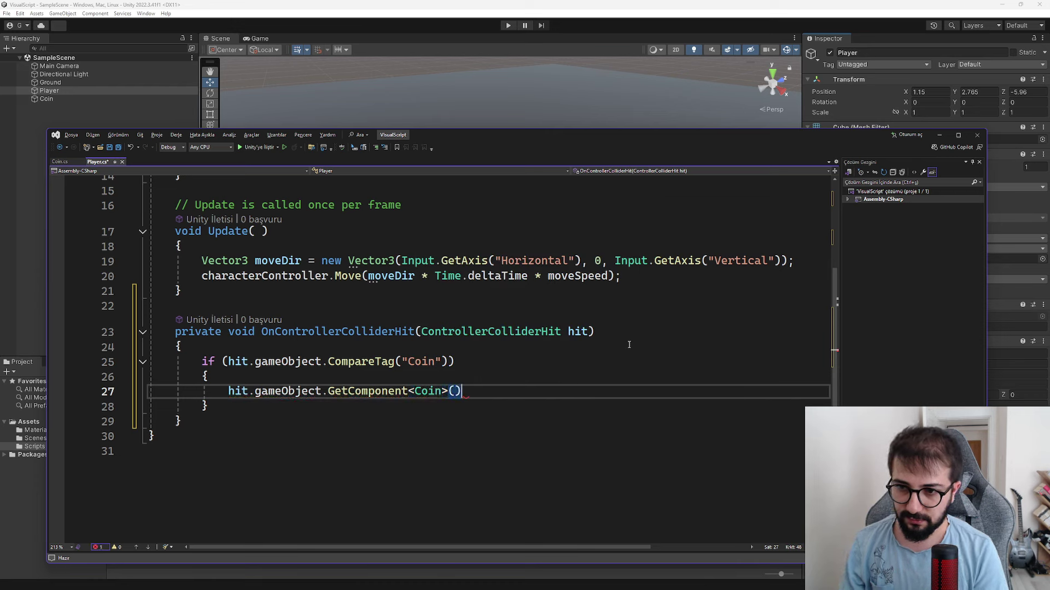
pyautogui.write('.')
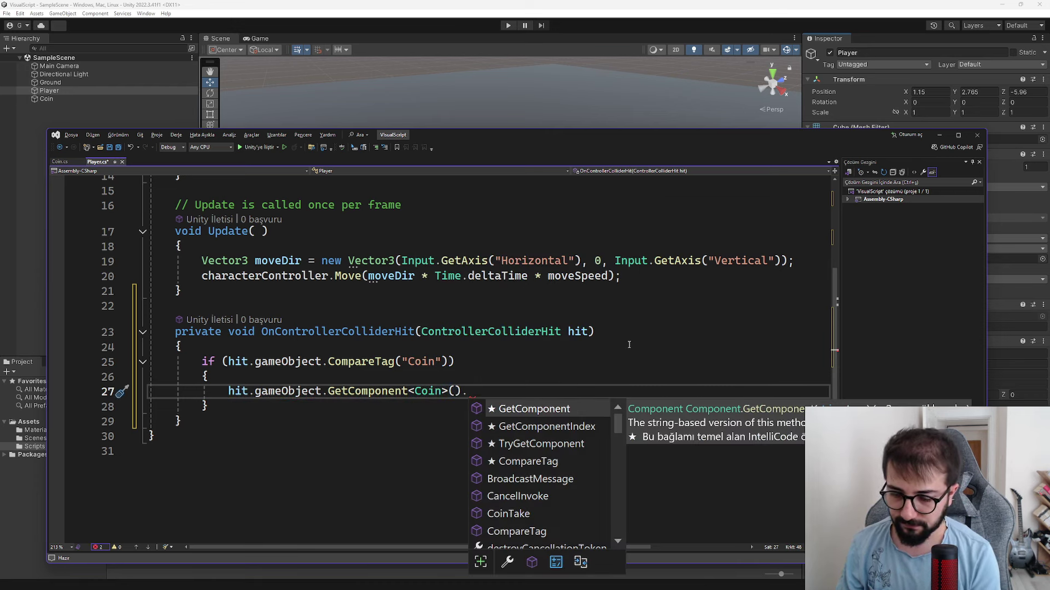
pyautogui.write('Con')
pyautogui.press('BackSpace')
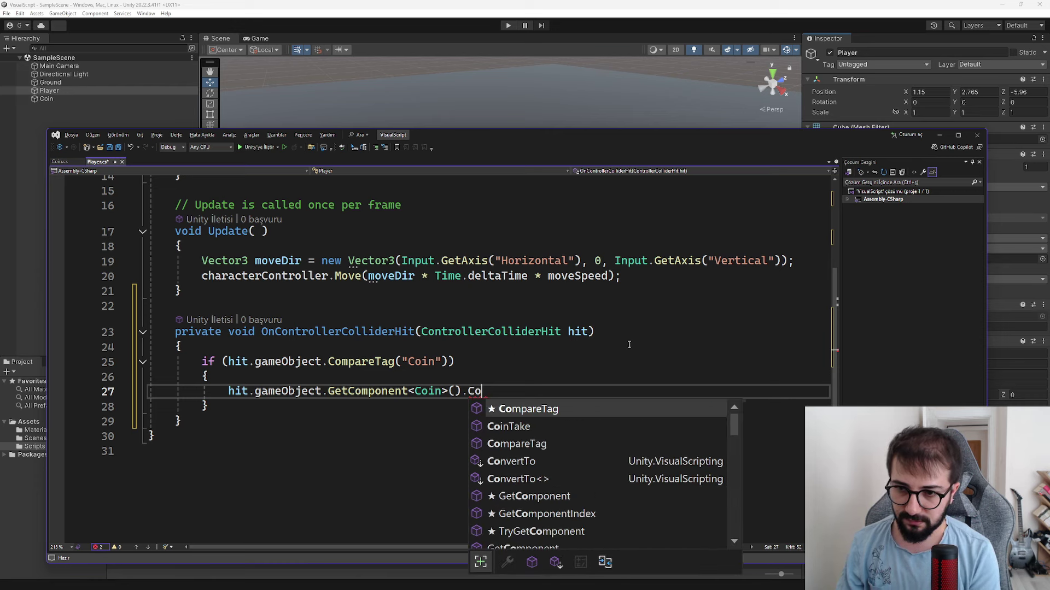
pyautogui.write('in')
pyautogui.press('Tab')
pyautogui.write('()')
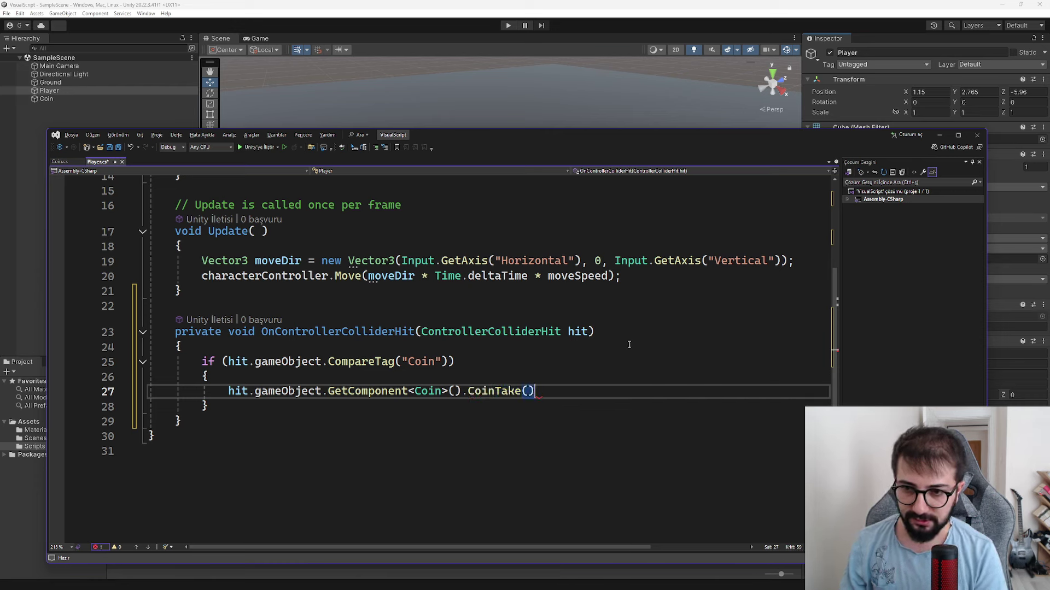
pyautogui.press('Return')
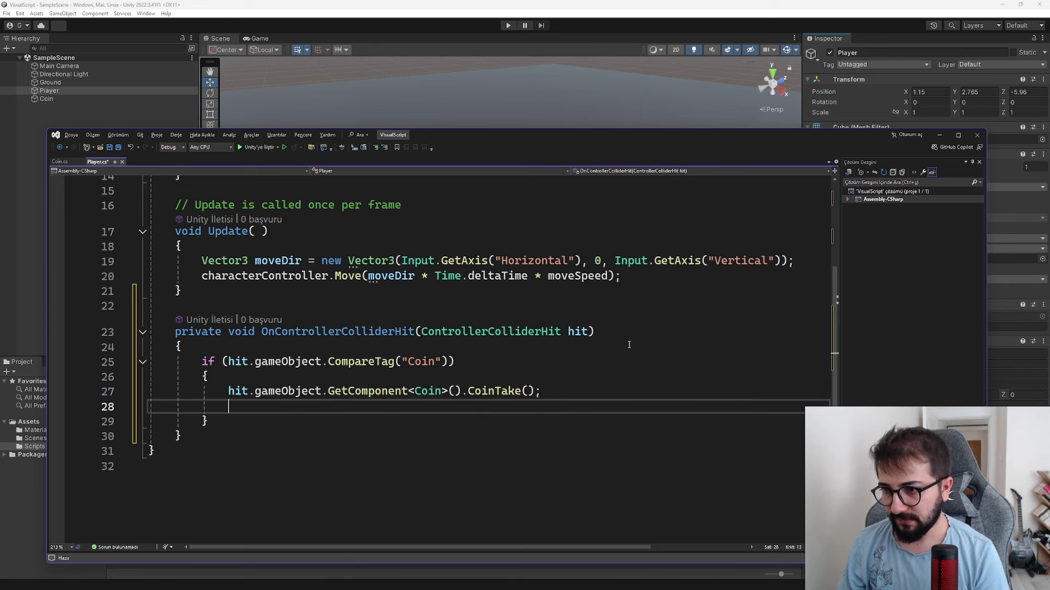
# Step: Begin a cointText.text assignment on the next line
pyautogui.scroll(2, 629, 345)
pyautogui.scroll(1, 547, 350)
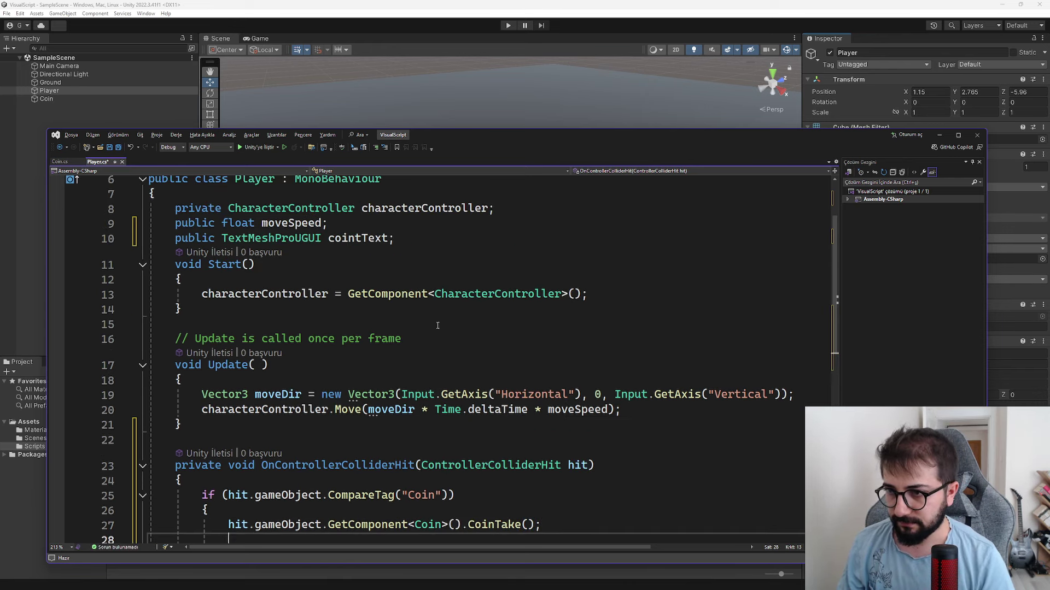
pyautogui.scroll(-2, 514, 340)
pyautogui.write('cointText')
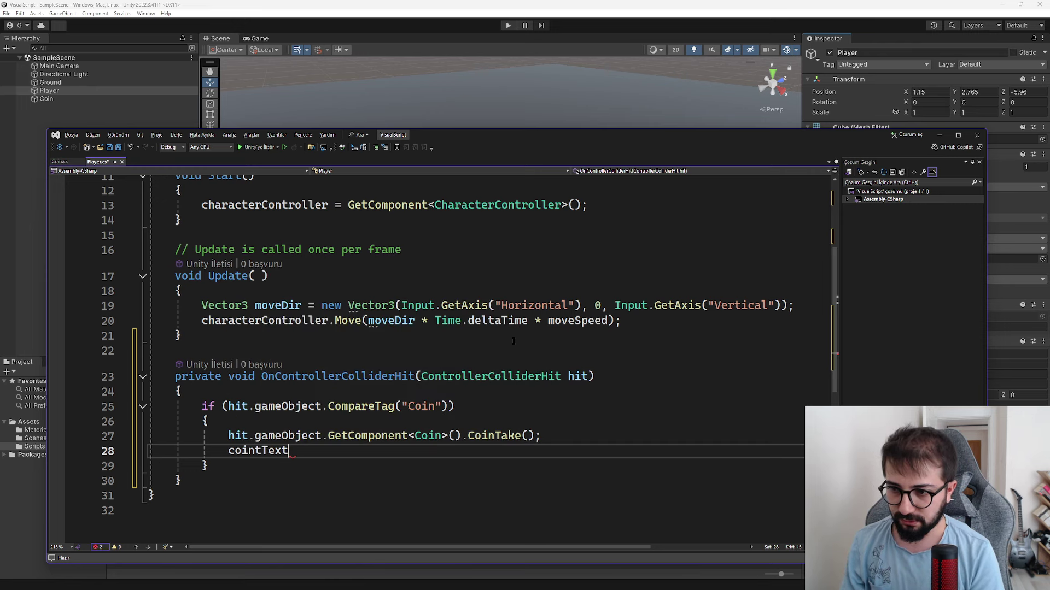
pyautogui.hotkey('ctrl', 'shift', 'Left')
pyautogui.write('.text =')
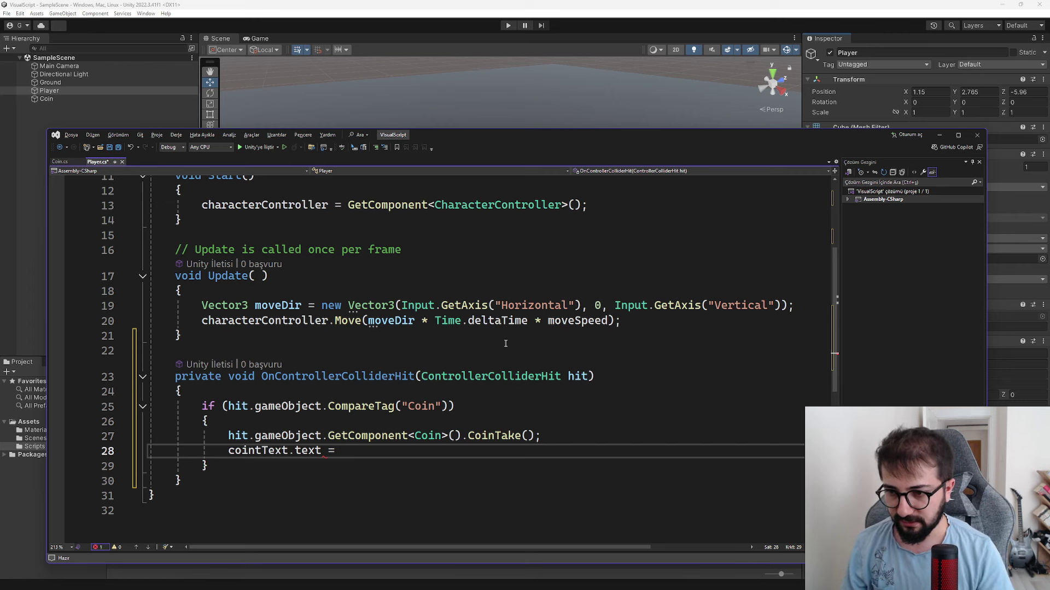
pyautogui.scroll(4, 378, 332)
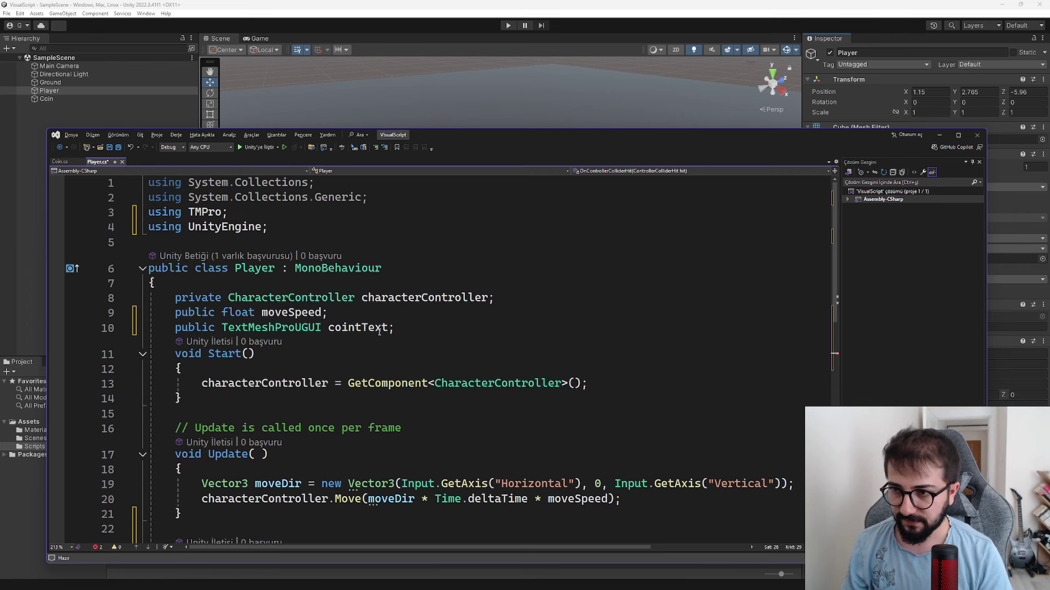
# Step: Add a public int field line below the moveSpeed declaration
pyautogui.click(406, 318)
pyautogui.press('Return')
pyautogui.write('public ')
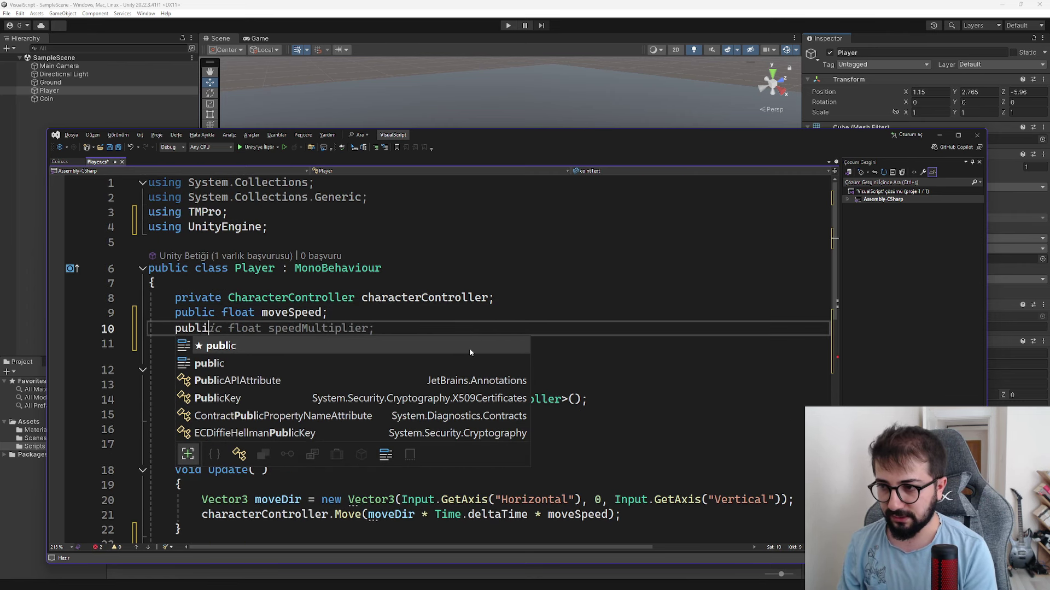
pyautogui.write('nt currentCoin')
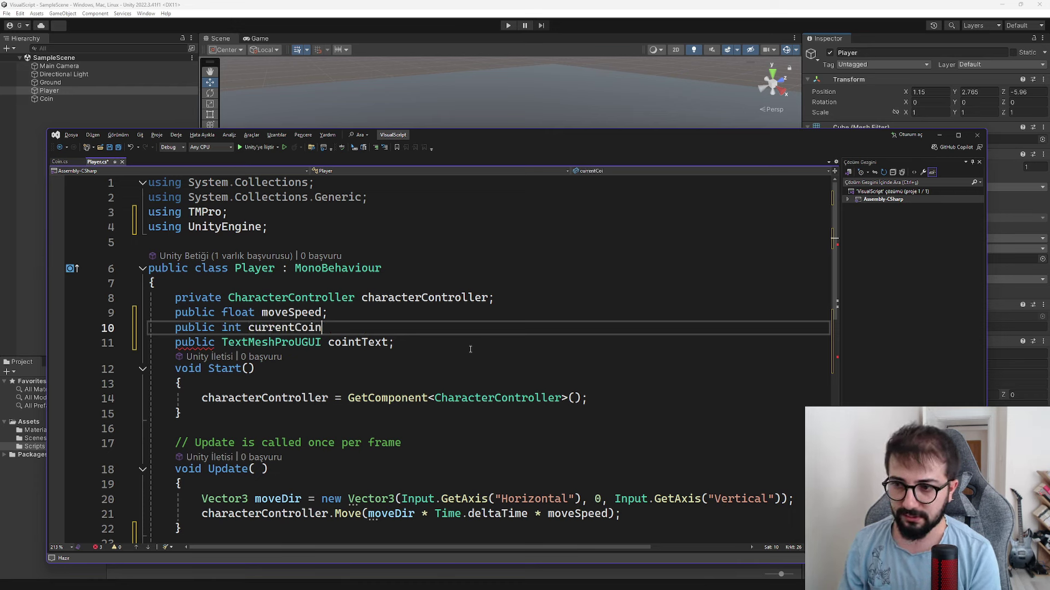
pyautogui.write(';')
pyautogui.rightClick(470, 349)
pyautogui.scroll(-1, 470, 349)
pyautogui.click(470, 345)
pyautogui.scroll(-3, 316, 417)
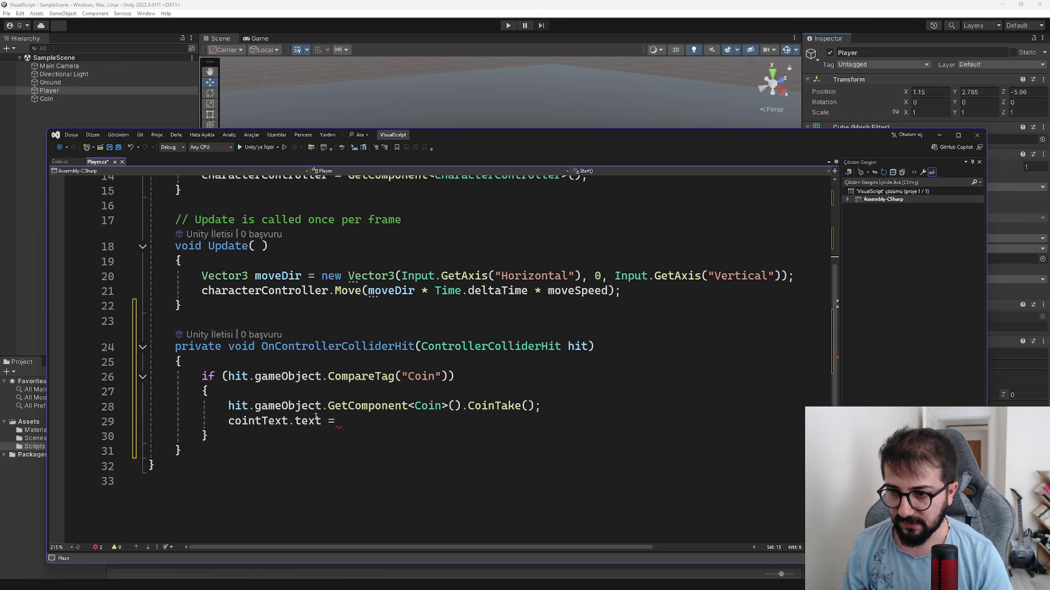
# Step: Insert a currentCoin line after the CoinTake call
pyautogui.click(553, 404)
pyautogui.press('Return')
pyautogui.write('curtr')
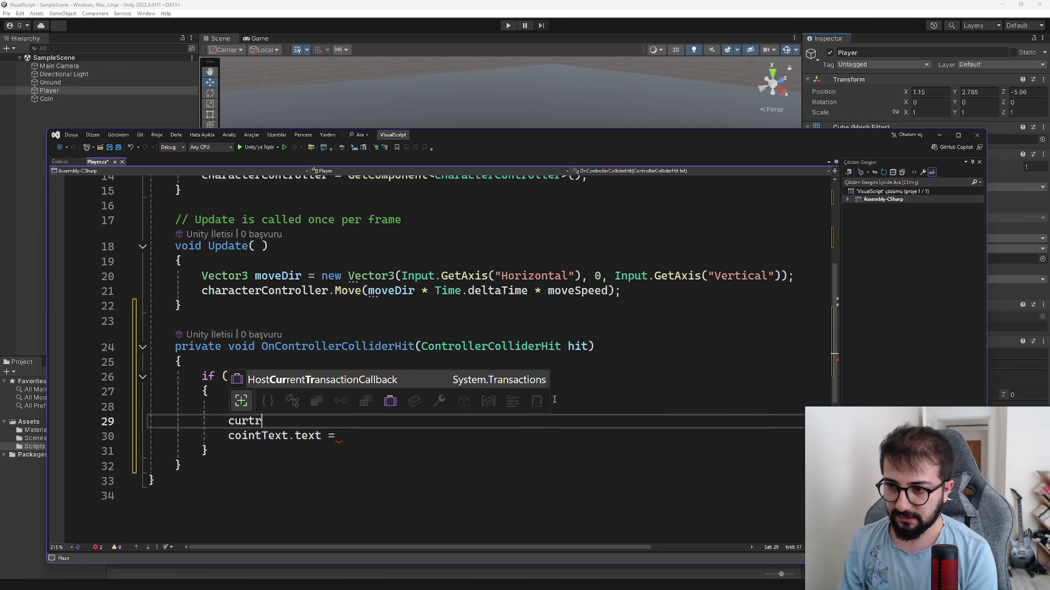
pyautogui.press('BackSpace')
pyautogui.press('BackSpace')
pyautogui.press('Tab')
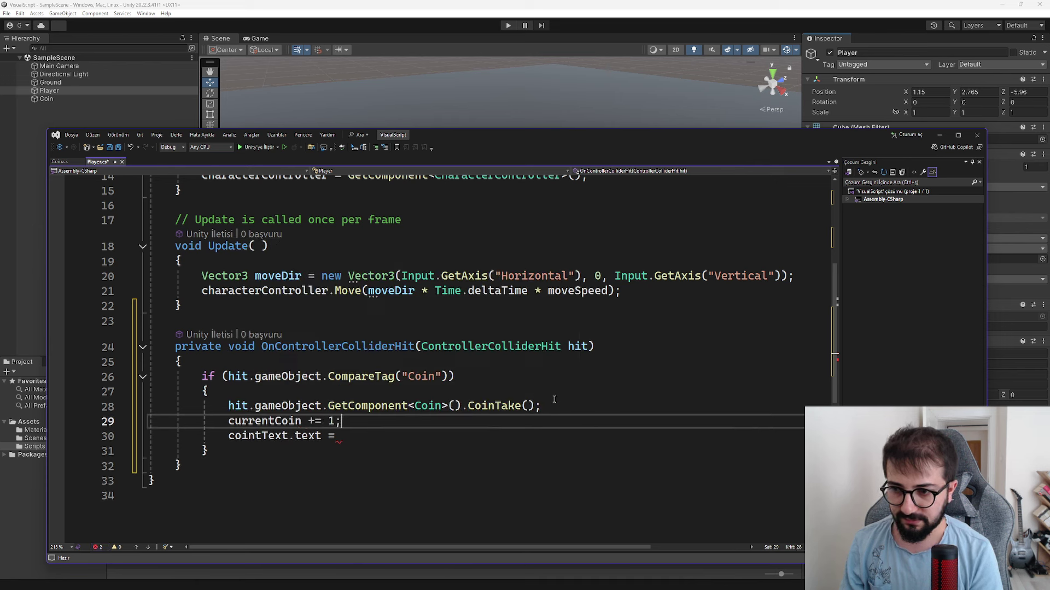
# Step: Complete line 30 as cointText.text = currentCoin.ToString() and save Player.cs
pyautogui.click(347, 442)
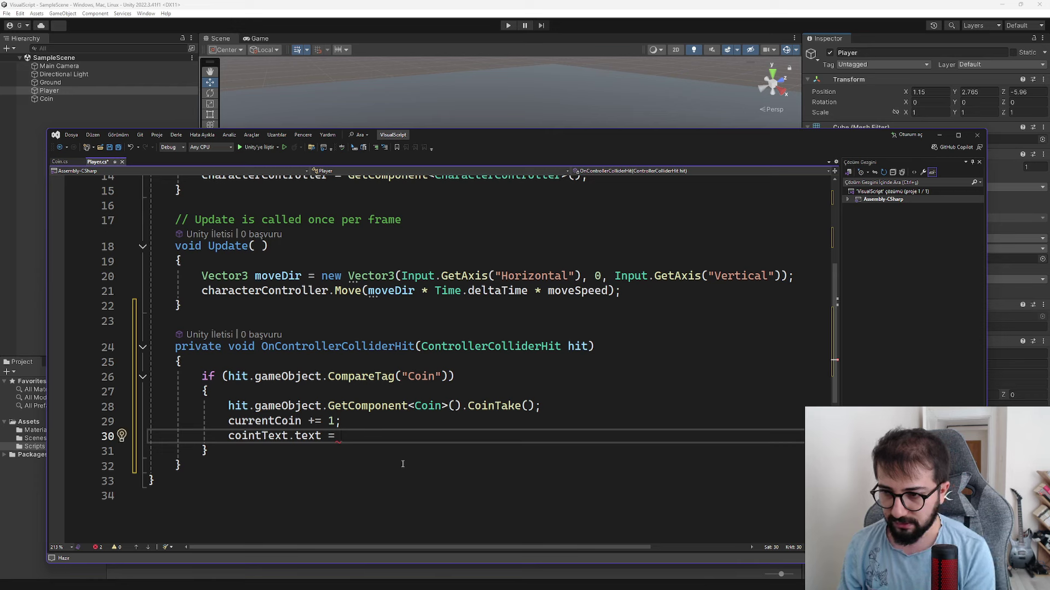
pyautogui.write('cu')
pyautogui.press('Tab')
pyautogui.write('.')
pyautogui.press('Tab')
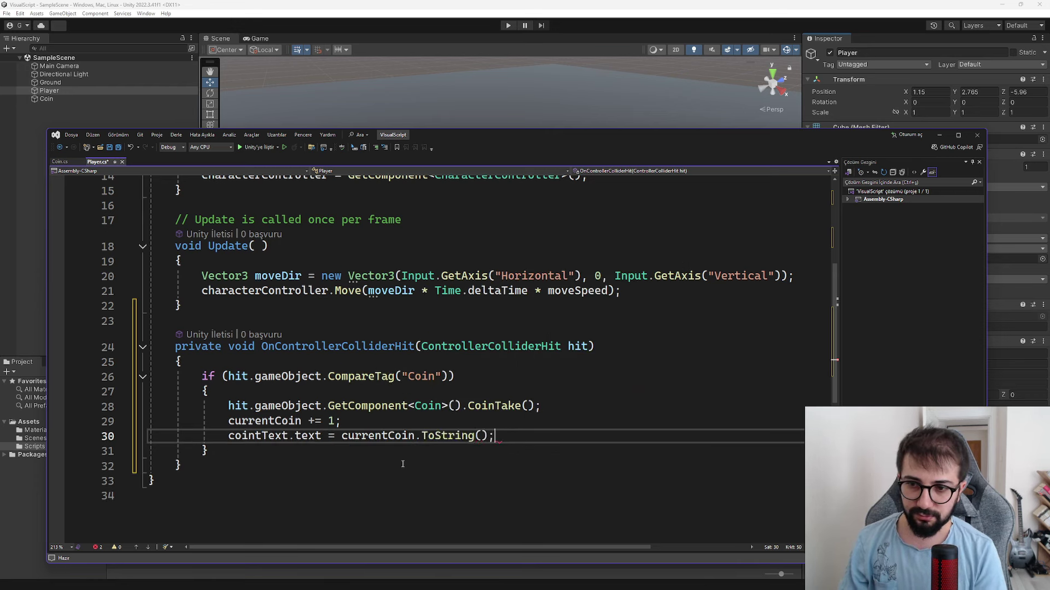
pyautogui.hotkey('ctrl', 's')
pyautogui.moveTo(494, 437); pyautogui.dragTo(208, 391)
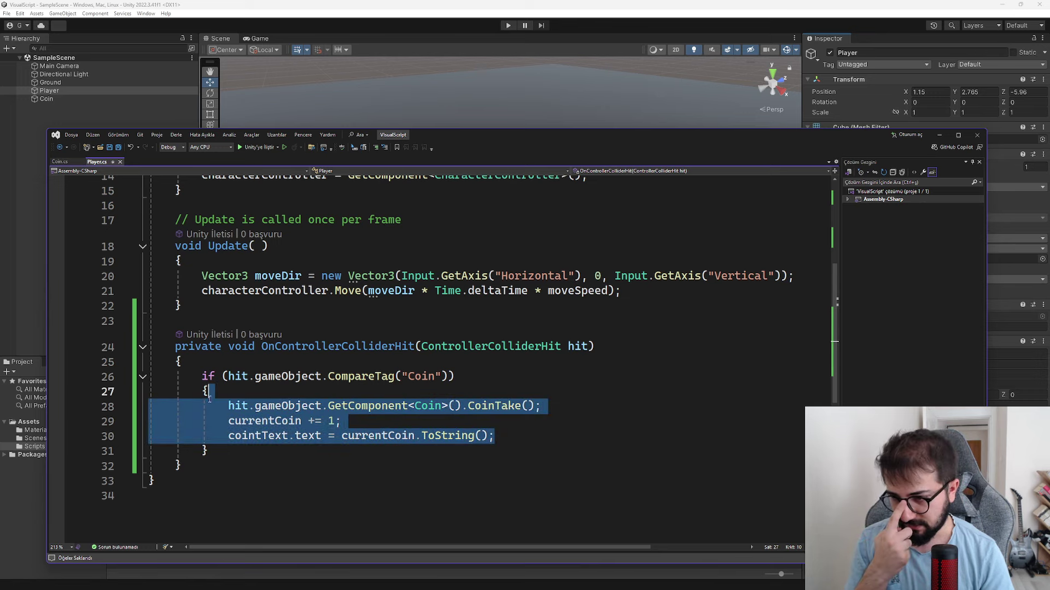
pyautogui.click(292, 457)
pyautogui.press('Up')
pyautogui.press('Up')
pyautogui.press('Up')
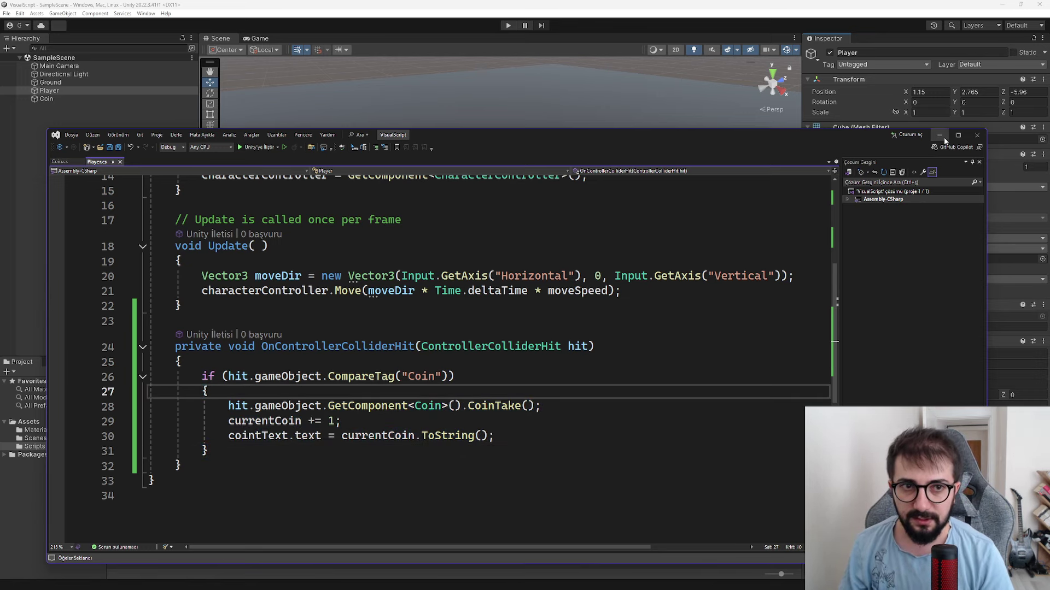
# Step: Add a Text - TextMeshPro object from the Hierarchy and import TMP Essentials
pyautogui.click(939, 135)
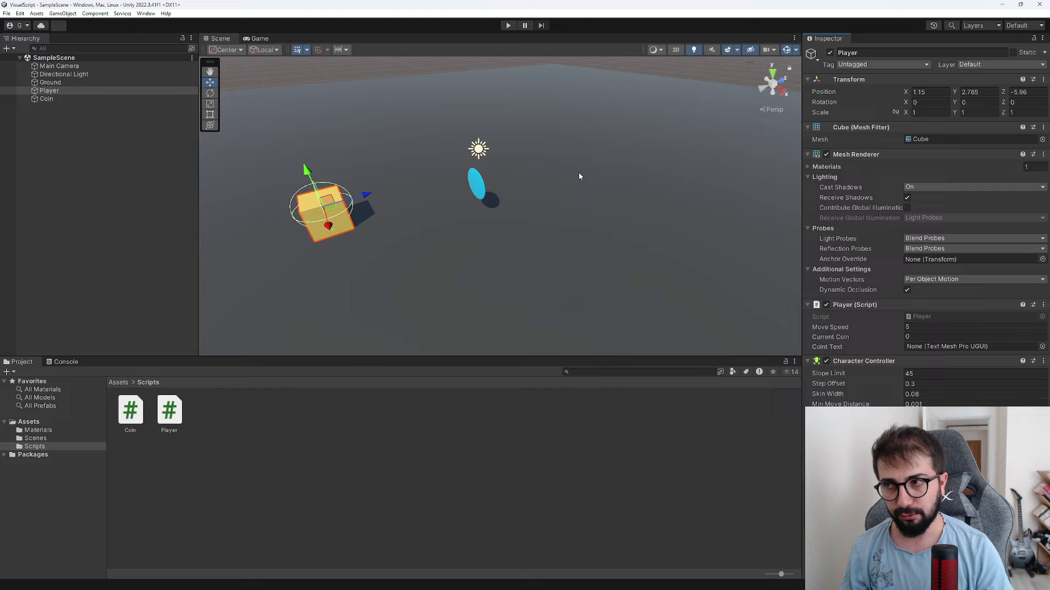
pyautogui.rightClick(38, 159)
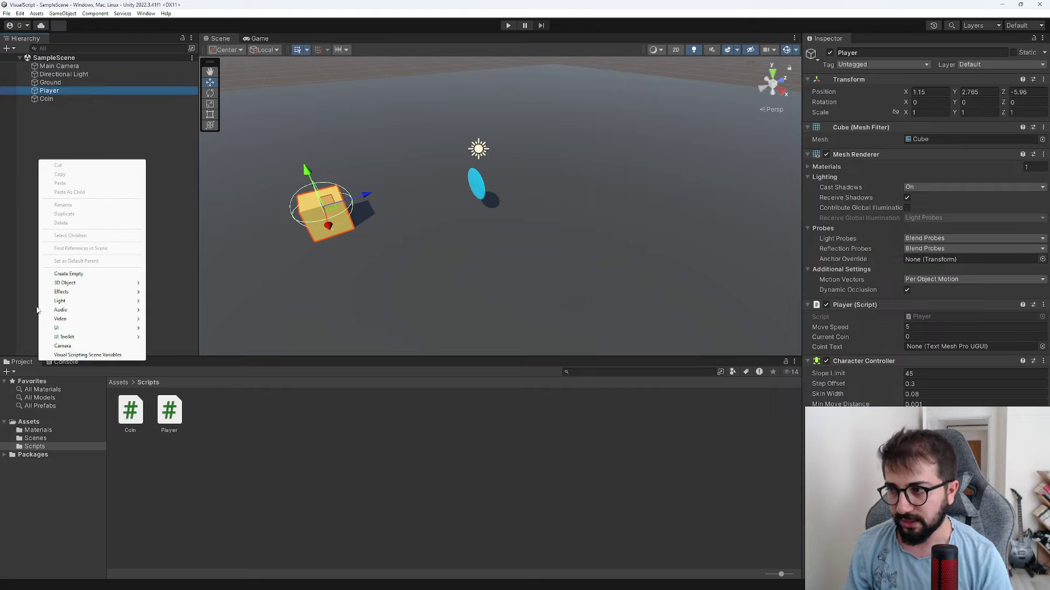
pyautogui.click(173, 245)
pyautogui.rightClick(110, 185)
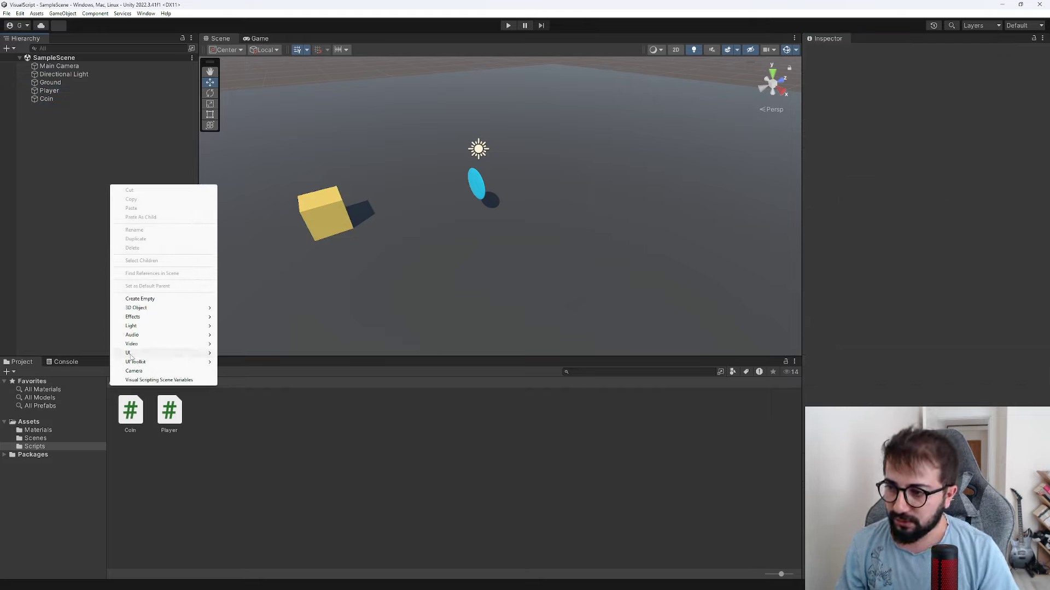
pyautogui.moveTo(181, 352)
pyautogui.click(244, 362)
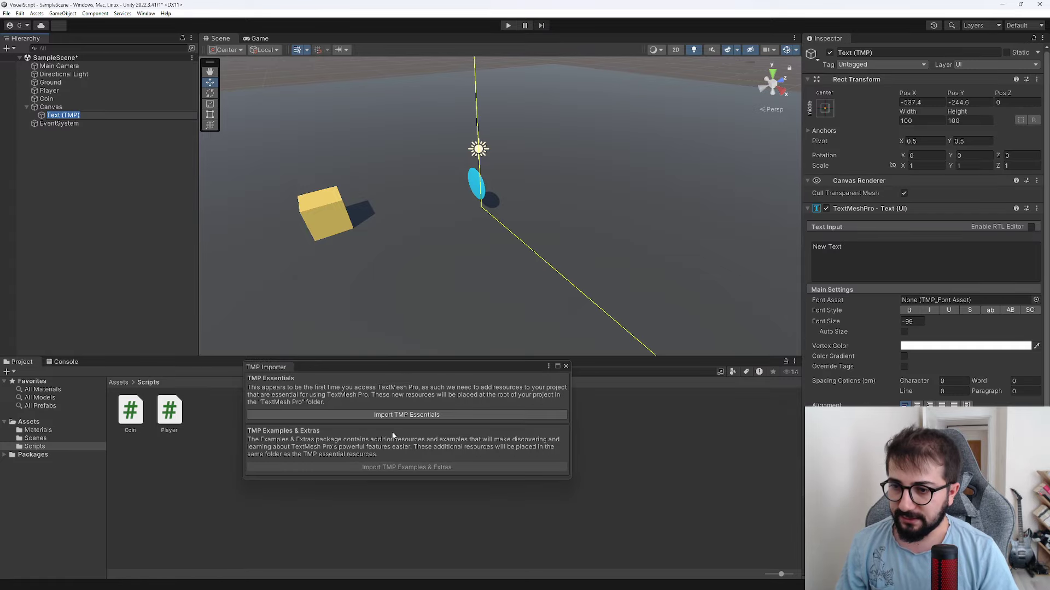
pyautogui.click(525, 415)
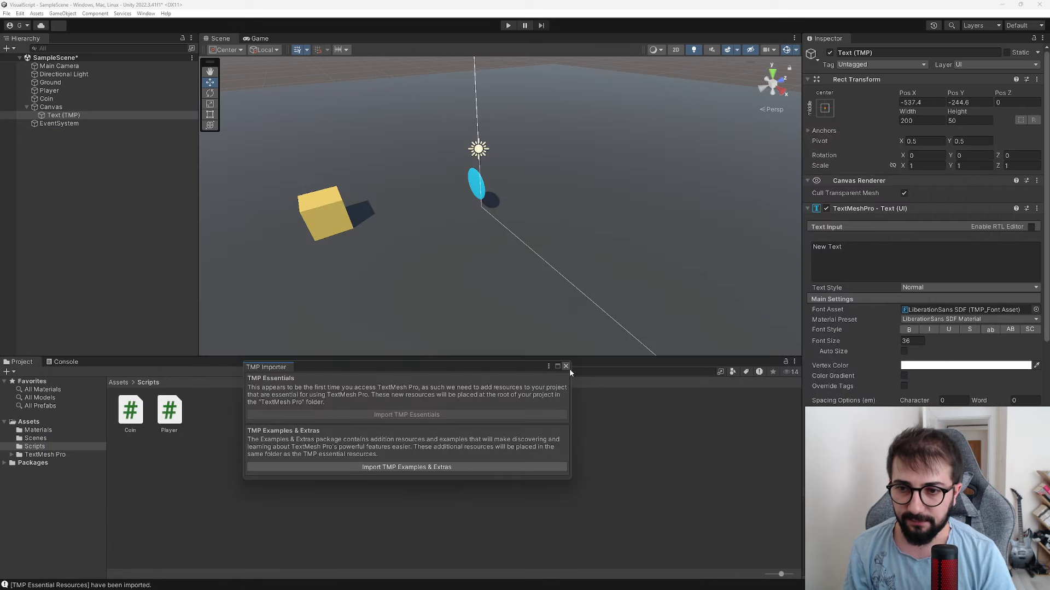
pyautogui.click(566, 366)
# Step: Frame the new text object and switch the Scene view to 2D
pyautogui.doubleClick(61, 116)
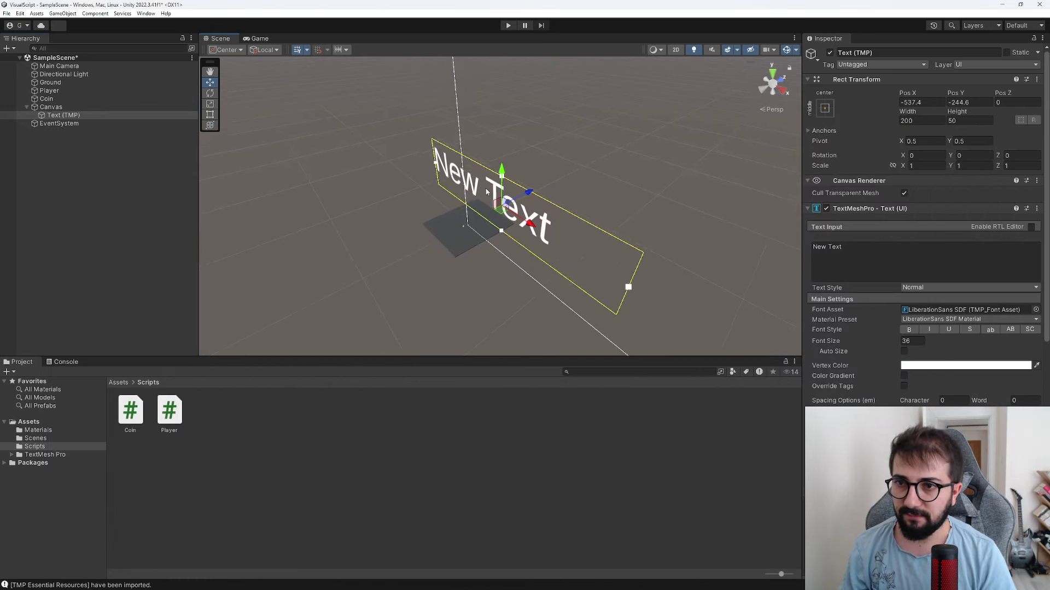
pyautogui.moveTo(486, 191); pyautogui.dragTo(522, 186, button='right')
pyautogui.click(676, 50)
# Step: Move the text to the canvas's upper right and change it to 'Coin:'
pyautogui.scroll(-5, 602, 219)
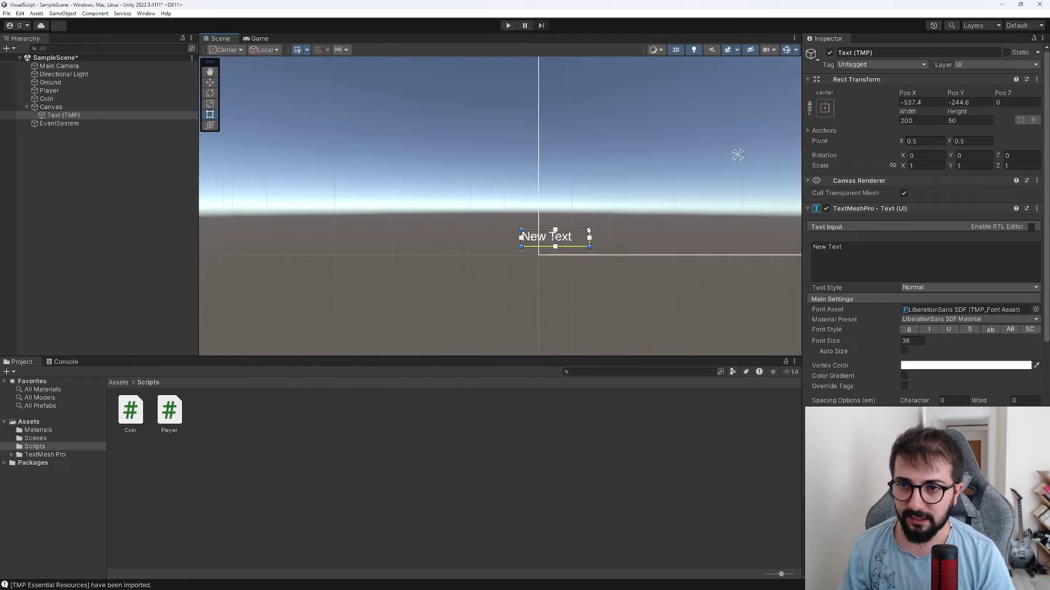
pyautogui.scroll(2, 420, 293)
pyautogui.moveTo(433, 282)
pyautogui.mouseDown()
pyautogui.moveTo(640, 171)
pyautogui.moveTo(530, 166)
pyautogui.mouseUp()
pyautogui.scroll(3, 658, 178)
pyautogui.scroll(3, 656, 176)
pyautogui.moveTo(870, 255); pyautogui.dragTo(582, 257)
pyautogui.write('Co')
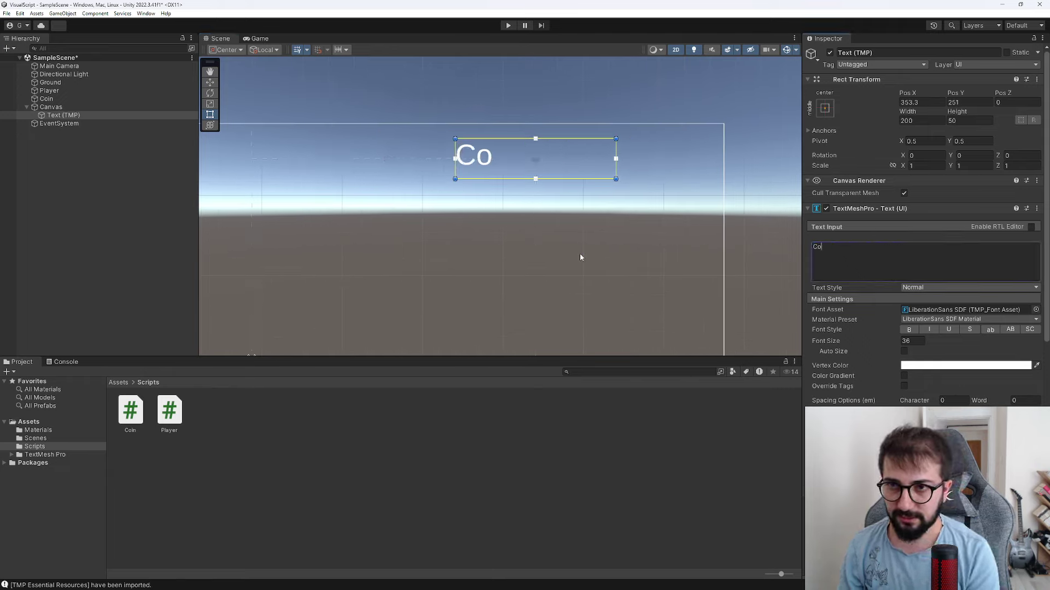
pyautogui.write('ins')
pyautogui.press('BackSpace')
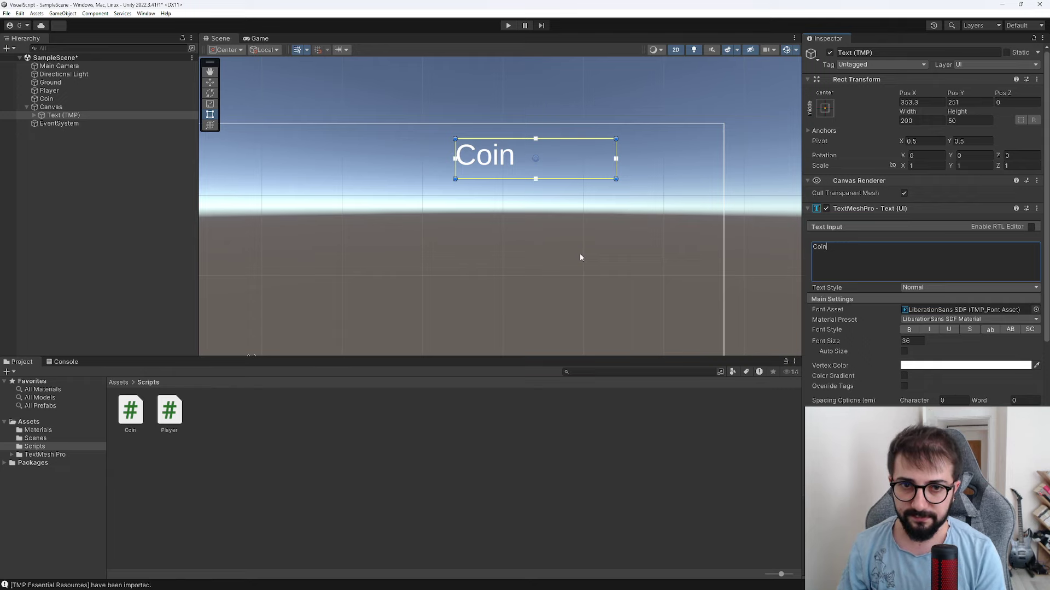
pyautogui.write(':')
# Step: Reselect the Coin: label and nudge it slightly to the right
pyautogui.click(528, 236)
pyautogui.click(540, 174)
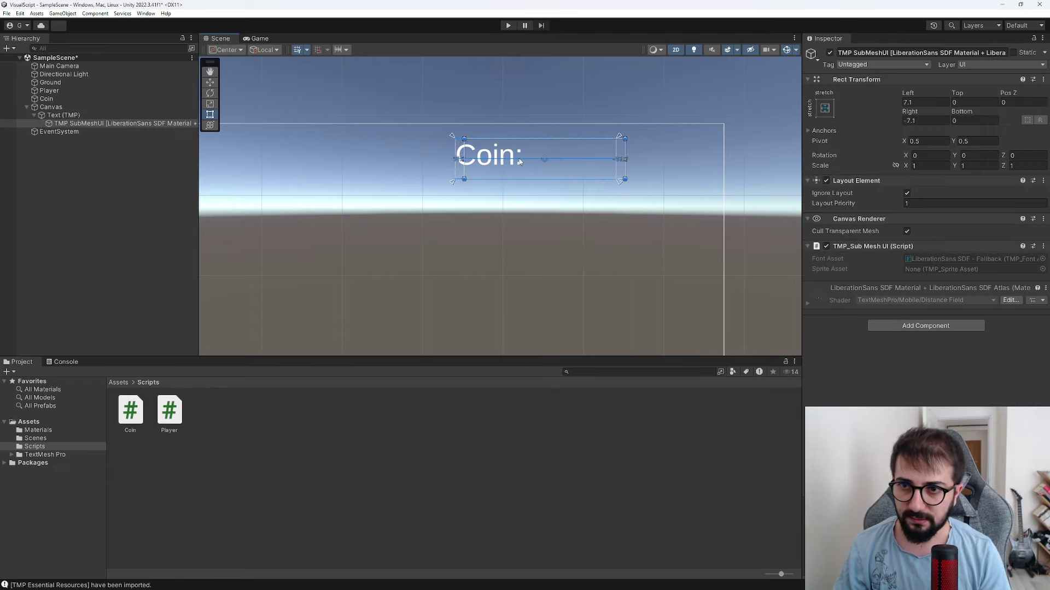
pyautogui.click(549, 226)
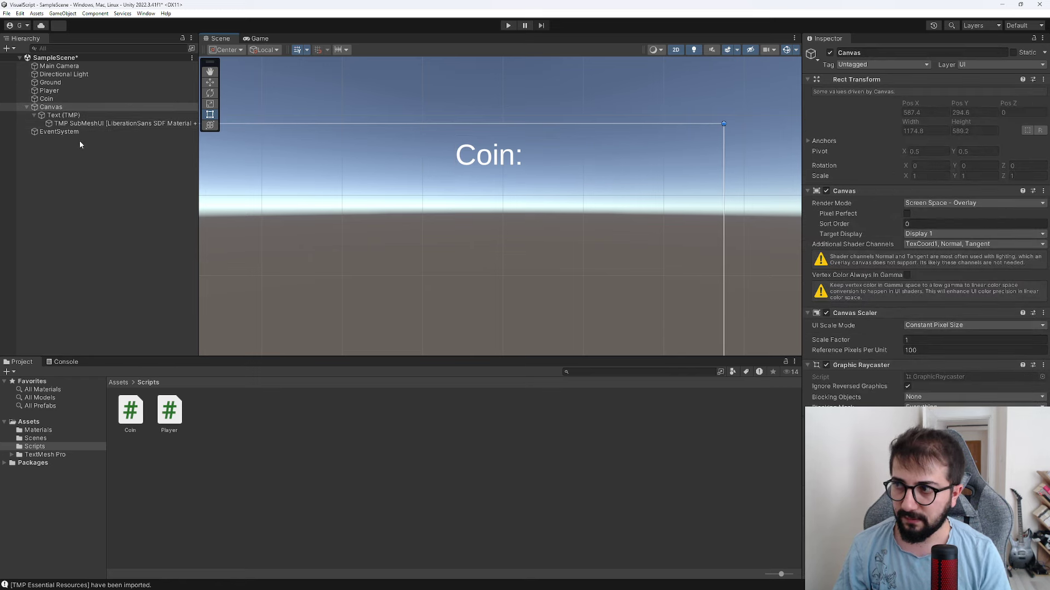
pyautogui.click(62, 115)
pyautogui.moveTo(567, 171); pyautogui.dragTo(583, 170)
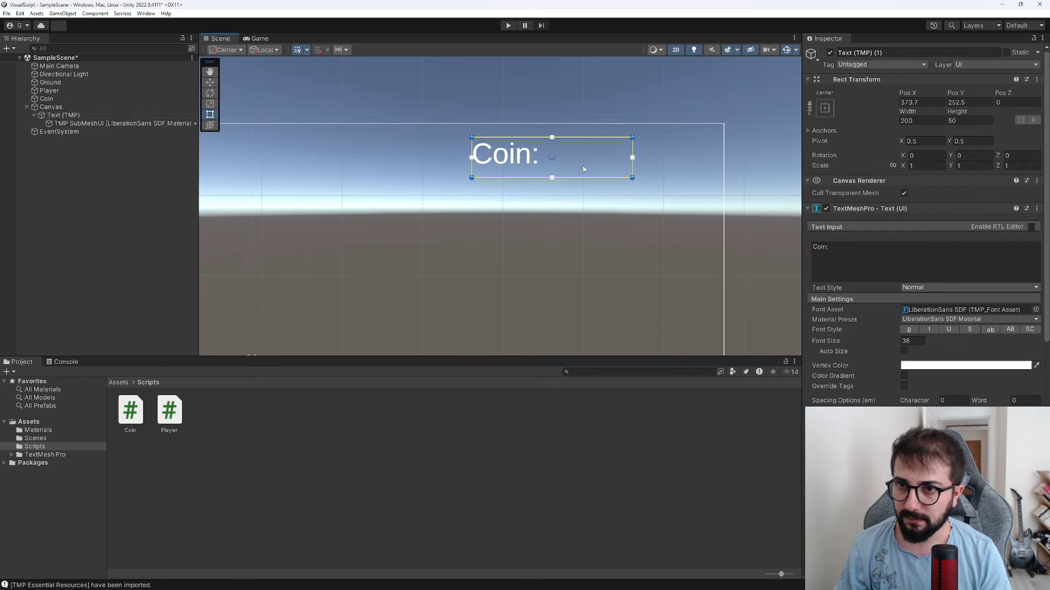
# Step: Place the duplicate label right of Coin:, change it to '00' and colour it blue
pyautogui.moveTo(619, 159); pyautogui.dragTo(712, 160)
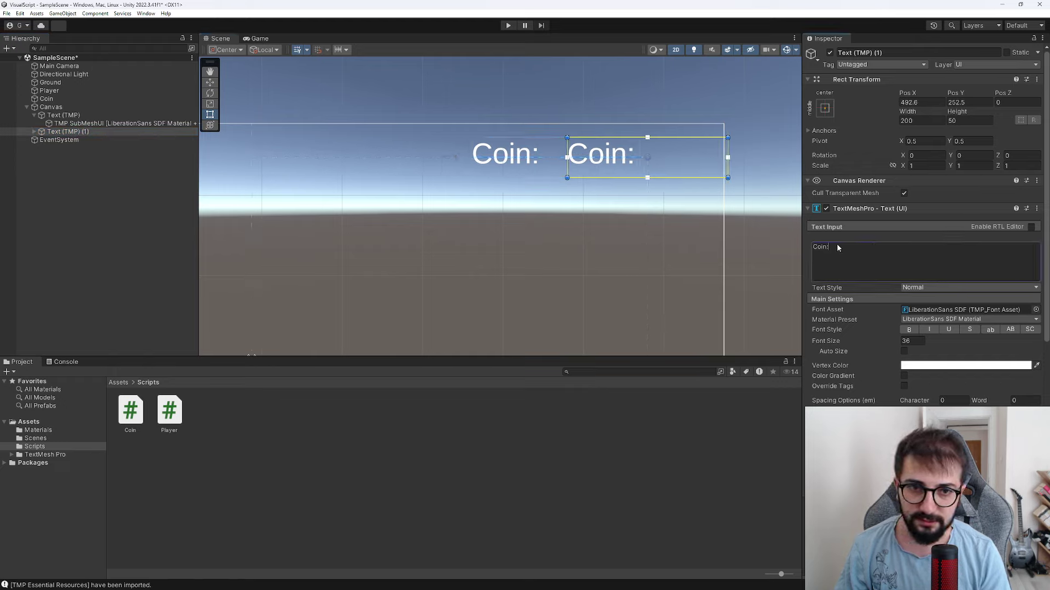
pyautogui.hotkey('ctrl', 'a')
pyautogui.write('00')
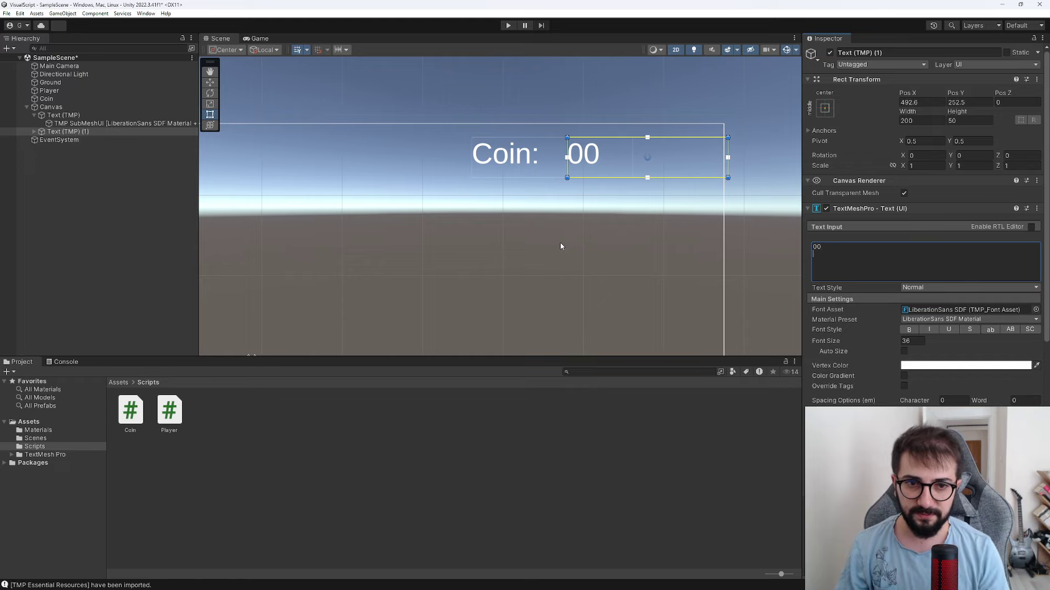
pyautogui.click(957, 366)
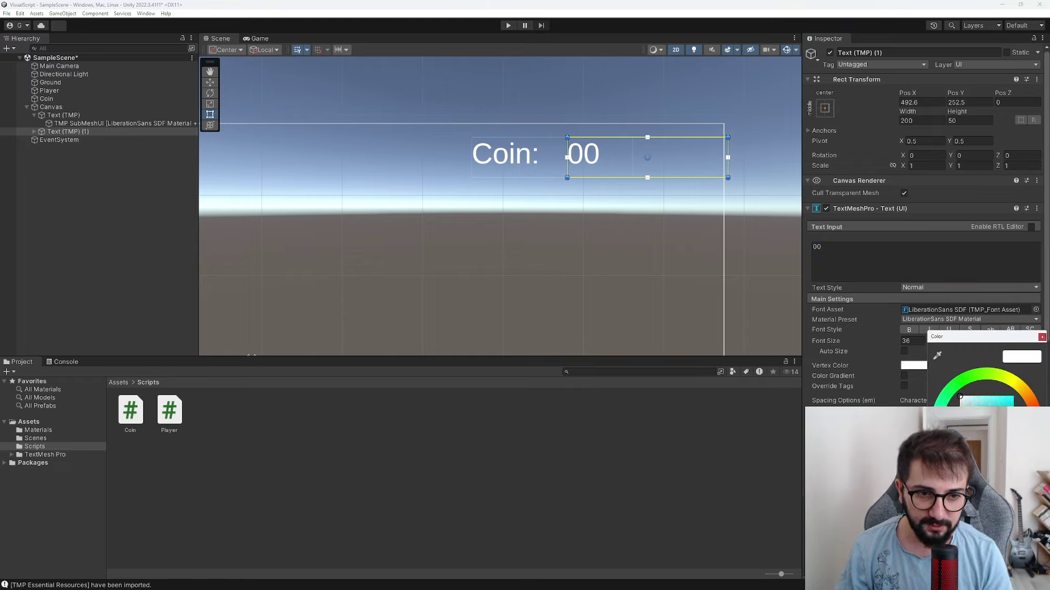
pyautogui.moveTo(960, 397)
pyautogui.mouseDown()
pyautogui.moveTo(1011, 396)
pyautogui.moveTo(1002, 381)
pyautogui.mouseUp()
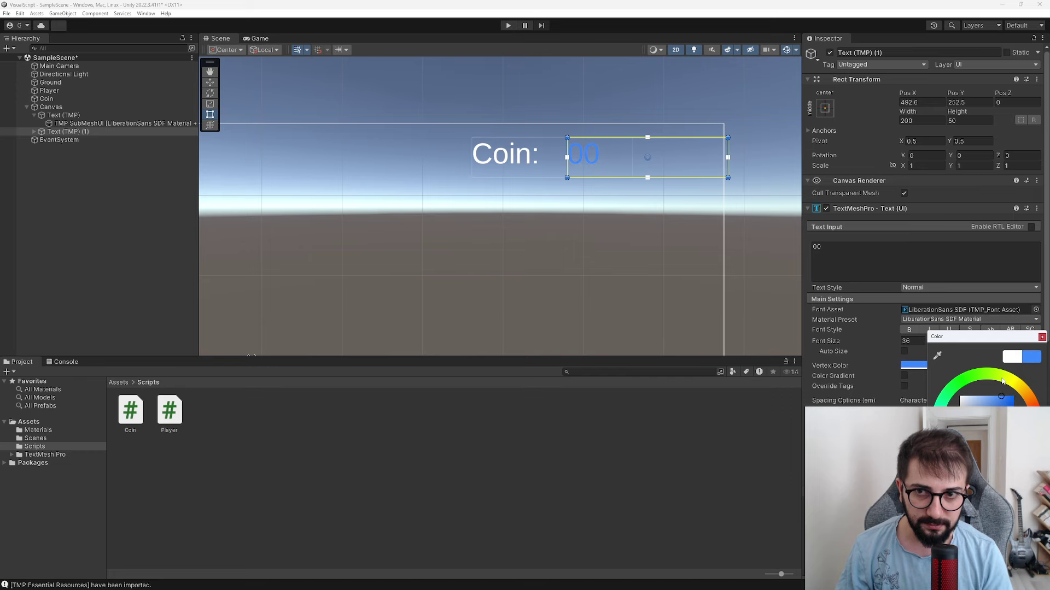
pyautogui.click(539, 272)
# Step: Frame the Coin: and 00 labels, switch the scene to 3D, and preview them in the Game view
pyautogui.press('f')
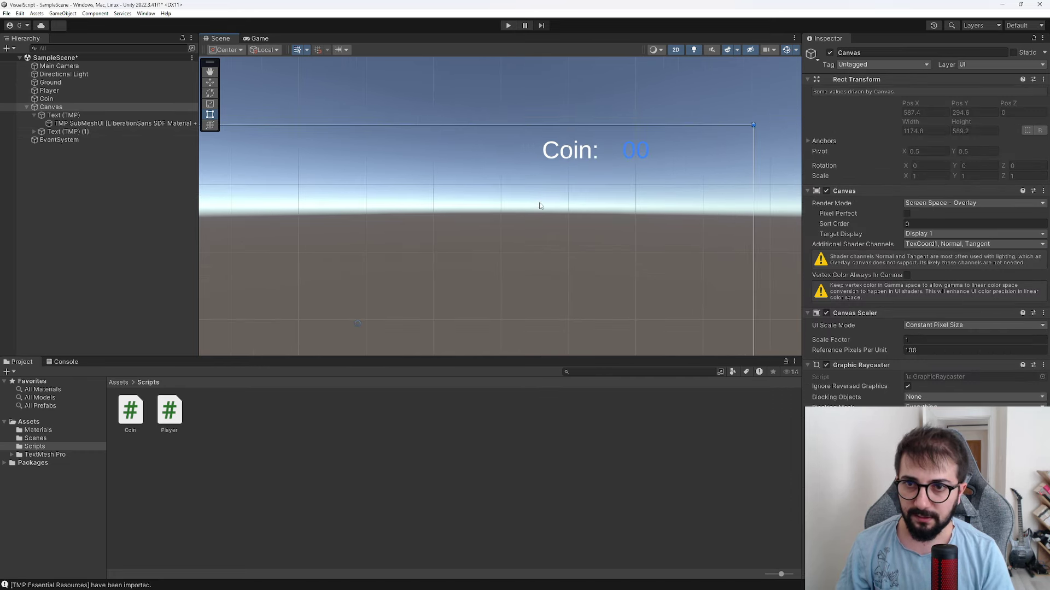
pyautogui.click(615, 126)
pyautogui.doubleClick(68, 132)
pyautogui.keyDown('ctrl'); pyautogui.click(63, 115); pyautogui.keyUp('ctrl')
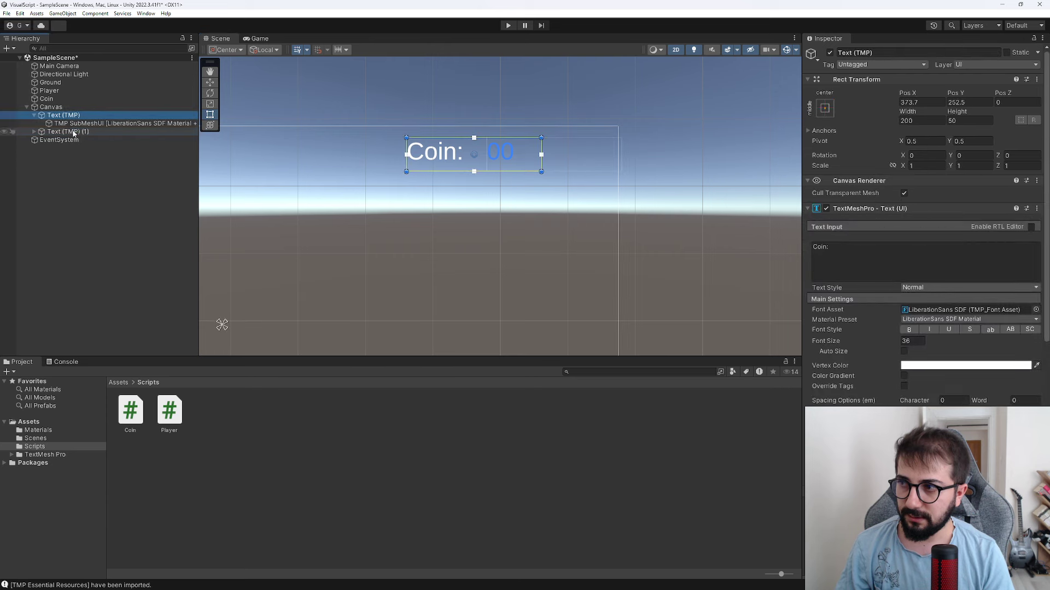
pyautogui.press('f')
pyautogui.click(438, 249)
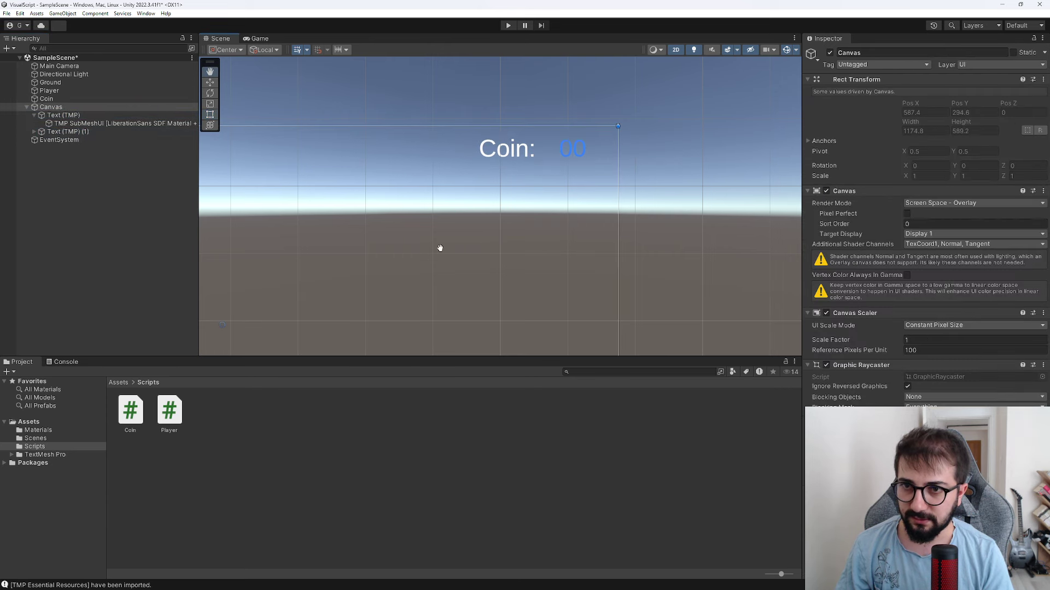
pyautogui.press('f')
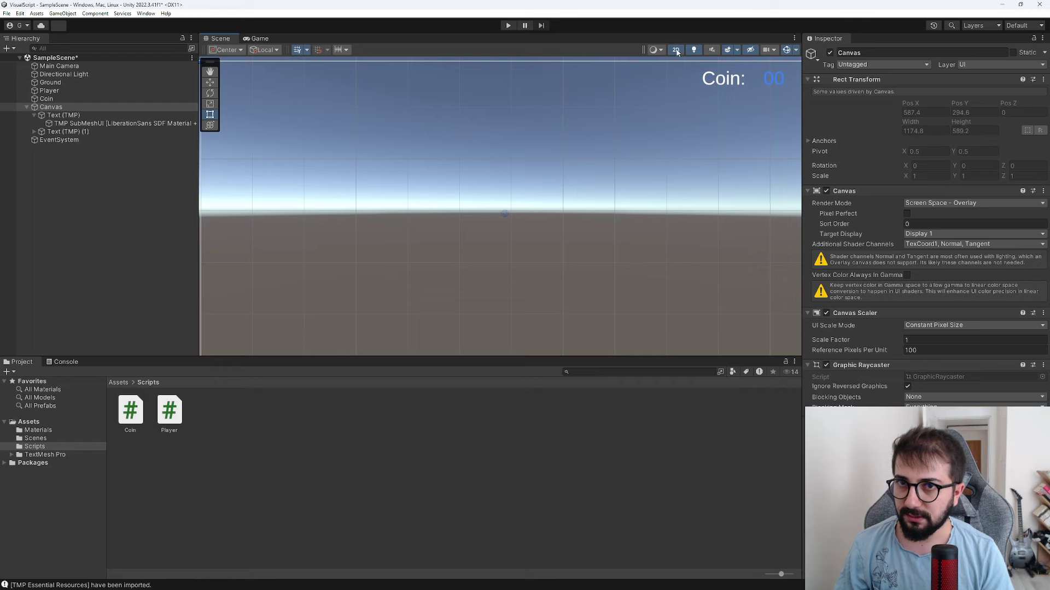
pyautogui.click(677, 50)
pyautogui.hotkey('ctrl', '2')
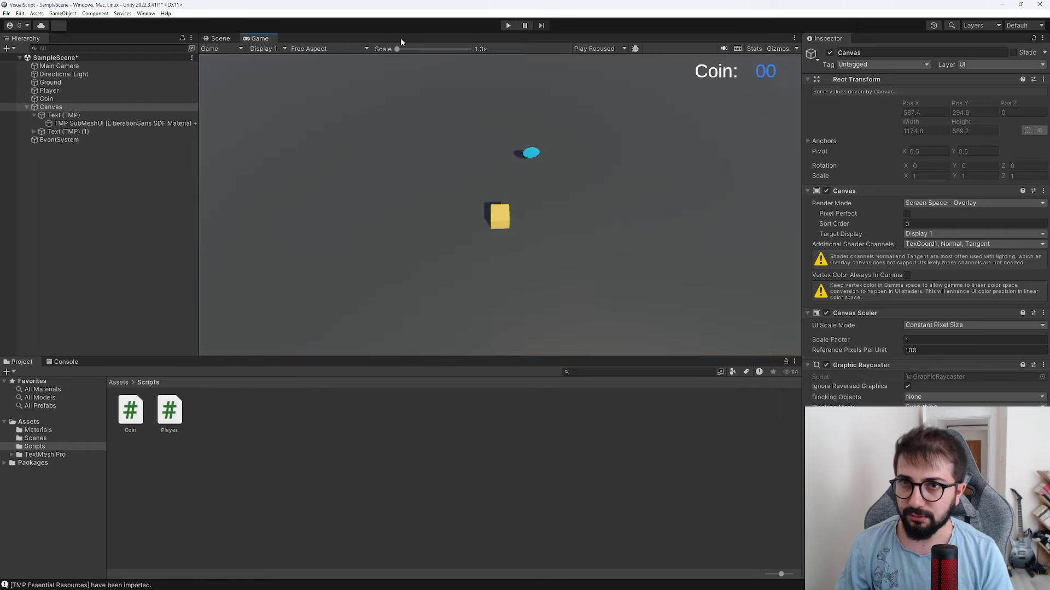
pyautogui.click(218, 38)
# Step: Check both labels' settings, select the Coin object, and save the scene
pyautogui.click(64, 115)
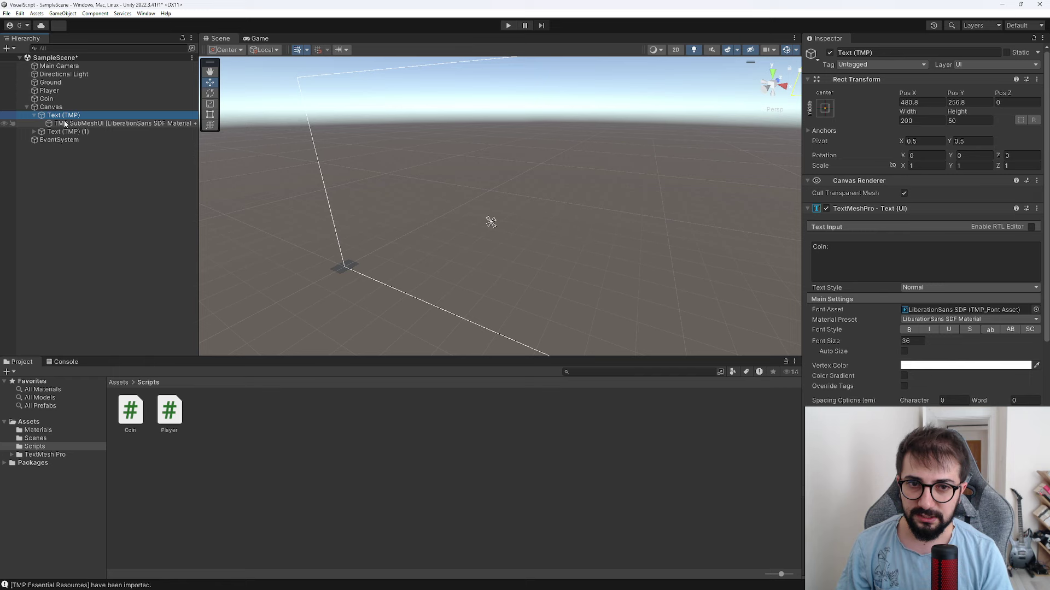
pyautogui.scroll(-5, 884, 377)
pyautogui.click(68, 131)
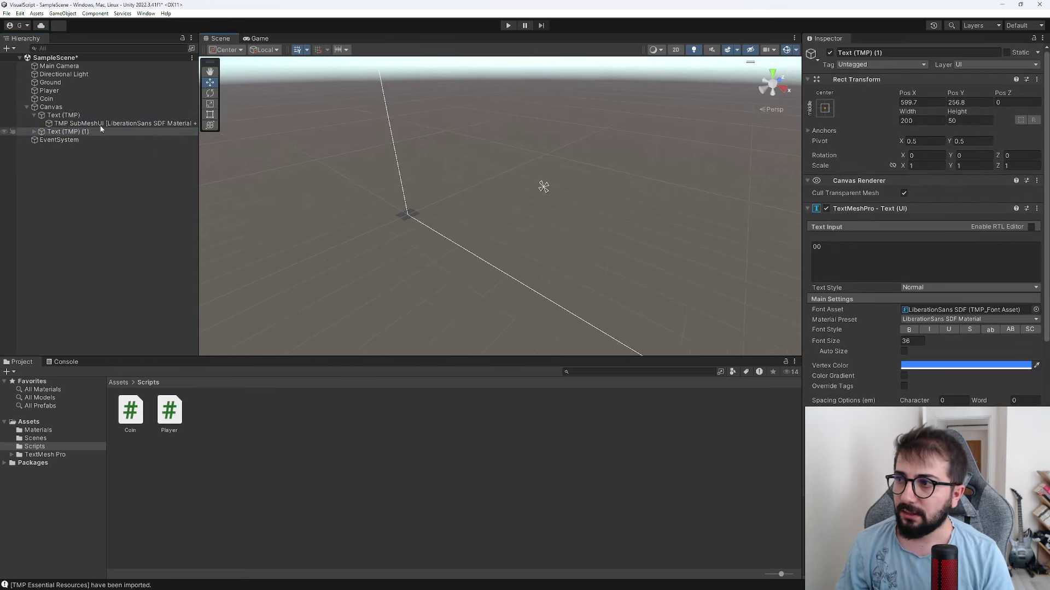
pyautogui.click(81, 105)
pyautogui.click(80, 100)
pyautogui.doubleClick(80, 100)
pyautogui.hotkey('ctrl', 's')
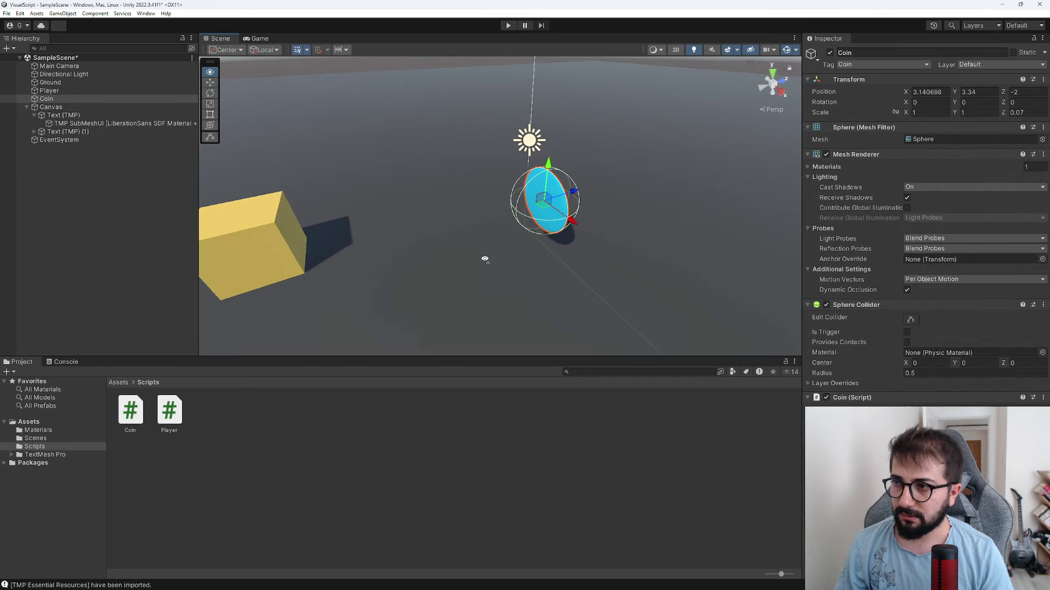
# Step: Rename the 00 label to CoinText and assign it to the Player's Coint Text field
pyautogui.click(36, 115)
pyautogui.click(60, 124)
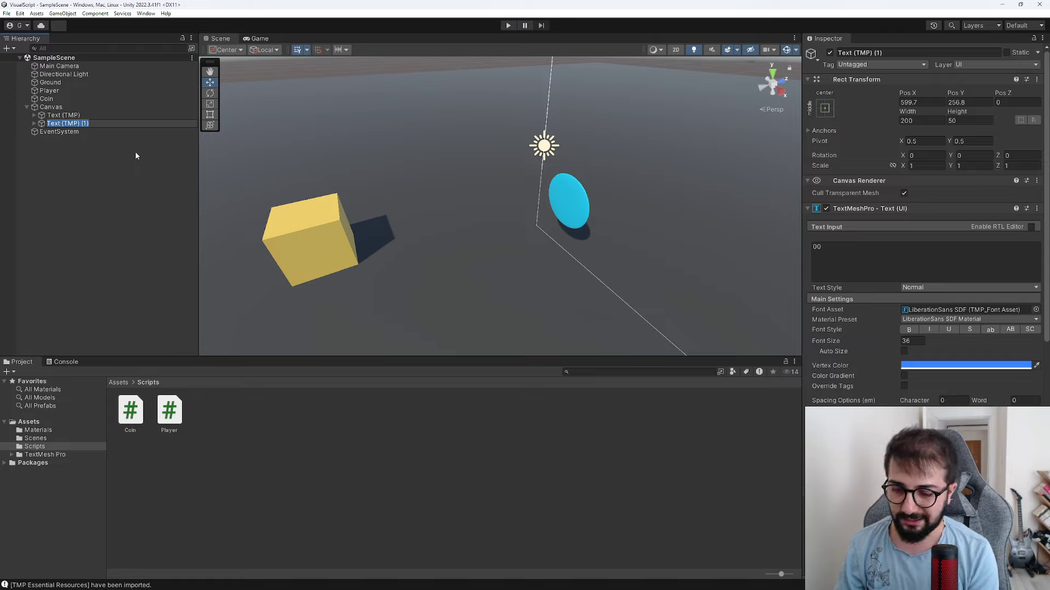
pyautogui.write('CoinTee')
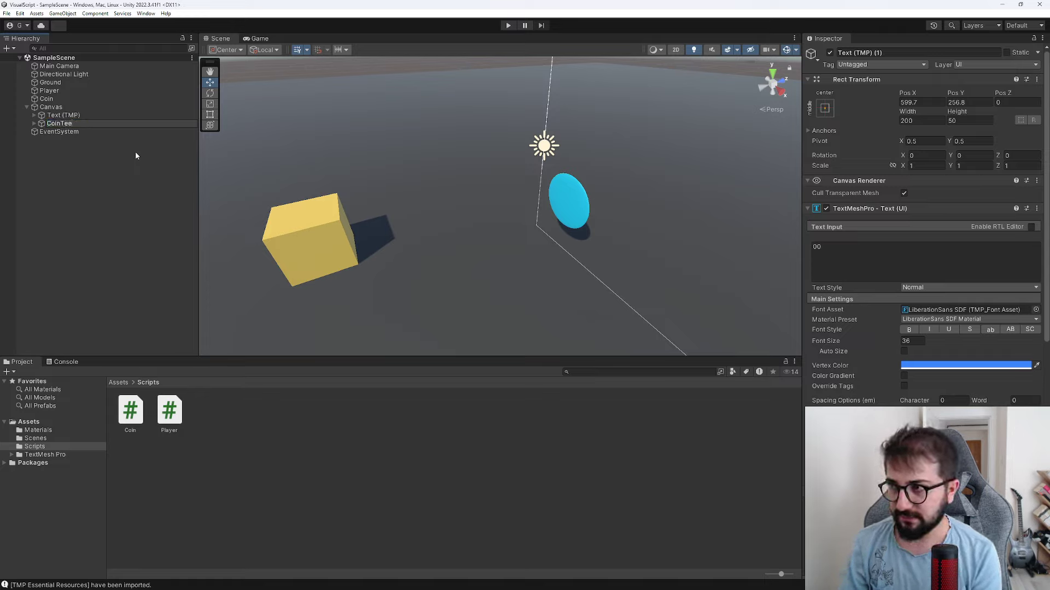
pyautogui.press('BackSpace')
pyautogui.write('xt')
pyautogui.press('Return')
pyautogui.click(49, 91)
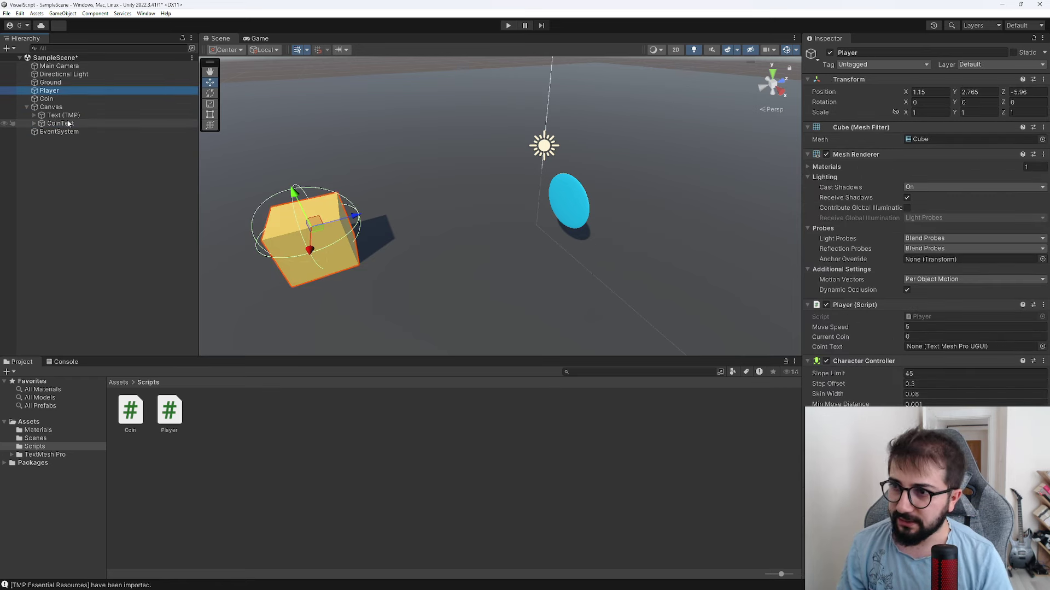
pyautogui.moveTo(69, 125); pyautogui.dragTo(974, 347)
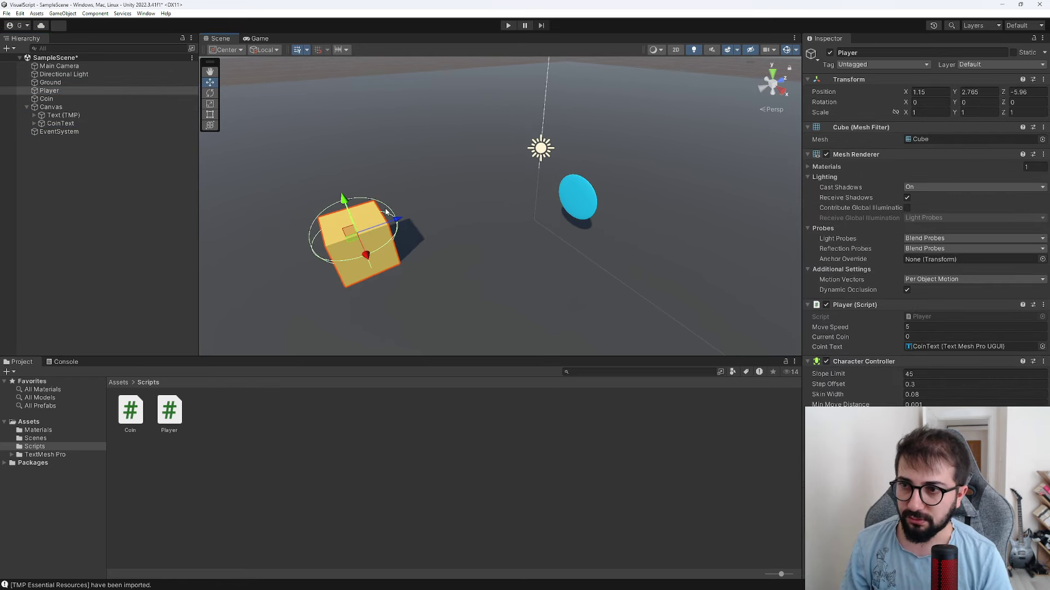
# Step: Duplicate the coin and move the copies to new spots in the scene
pyautogui.click(578, 197)
pyautogui.hotkey('ctrl', 'd')
pyautogui.hotkey('ctrl', 'd')
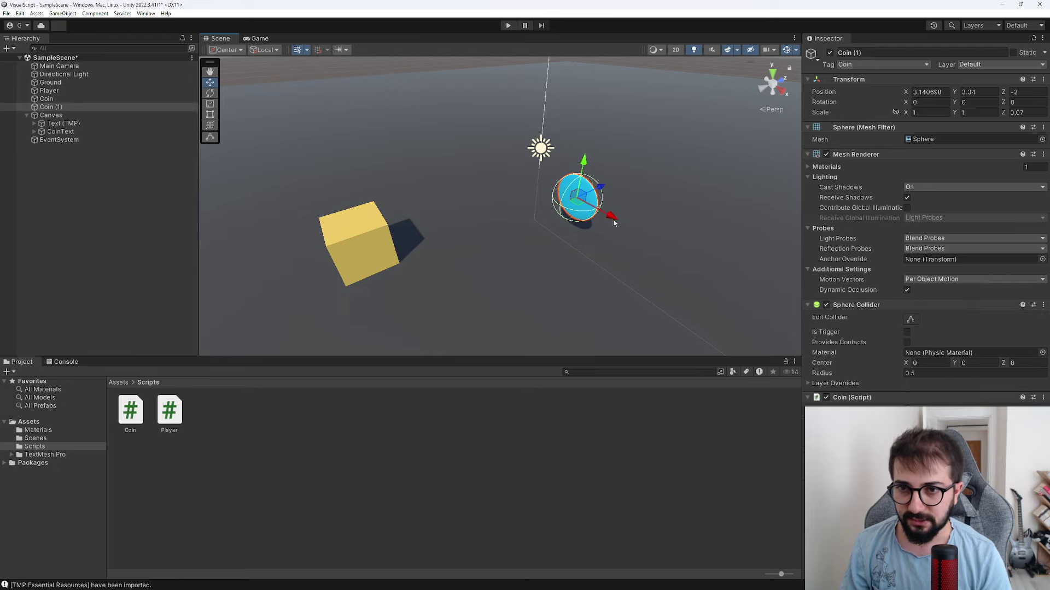
pyautogui.moveTo(612, 219)
pyautogui.mouseDown()
pyautogui.moveTo(676, 256)
pyautogui.moveTo(552, 172)
pyautogui.moveTo(554, 130)
pyautogui.moveTo(586, 122)
pyautogui.mouseUp()
pyautogui.hotkey('ctrl', 'd')
pyautogui.hotkey('ctrl', 'd')
pyautogui.hotkey('ctrl', 'd')
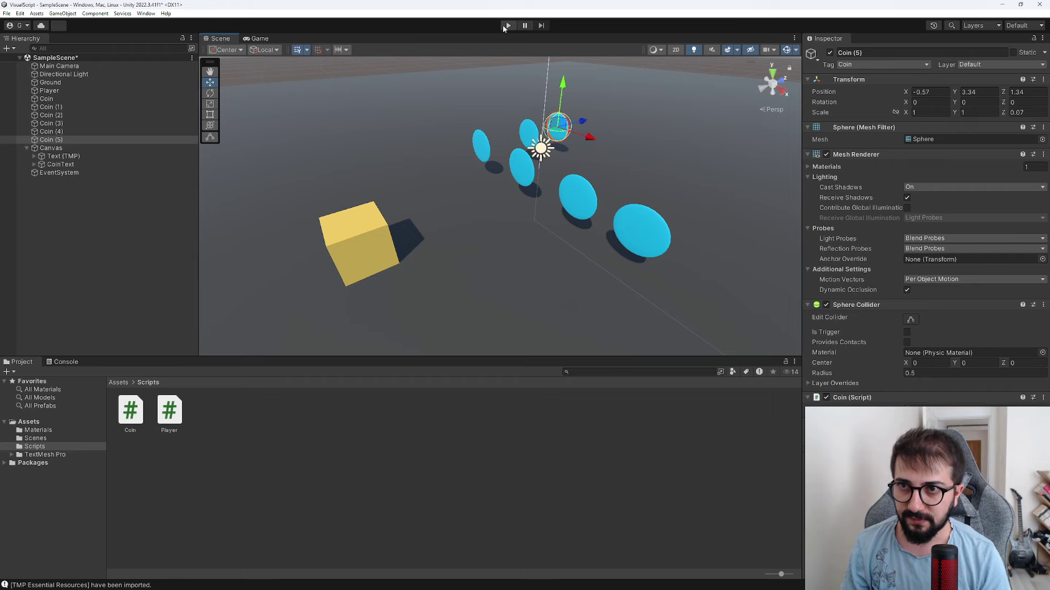
# Step: Play-test, steering the cube with W/A/S/D to collect all coins, check the Console log, then stop
pyautogui.click(508, 25)
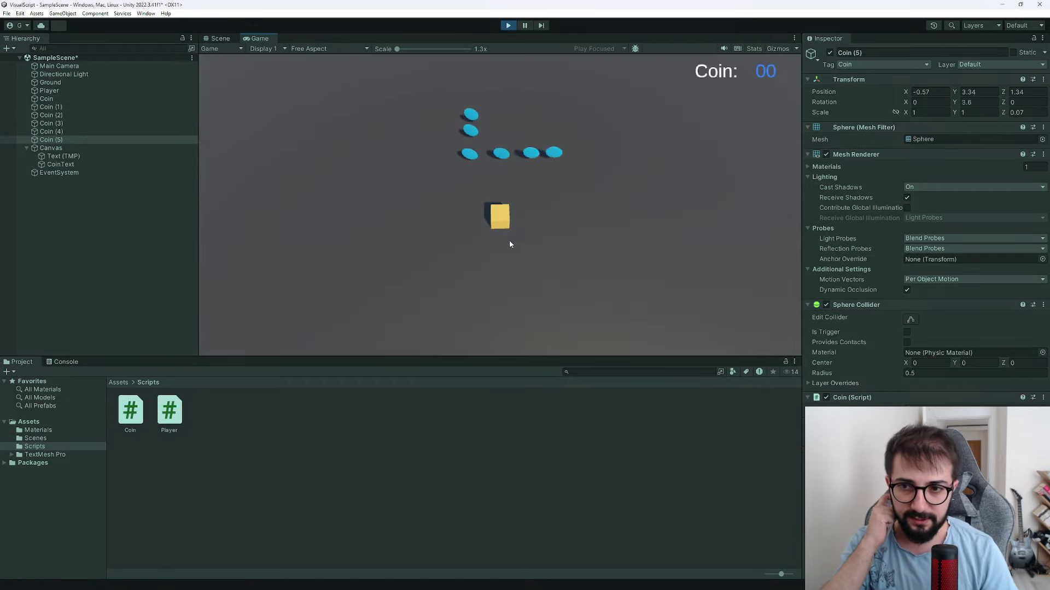
pyautogui.press('w')
pyautogui.press('d')
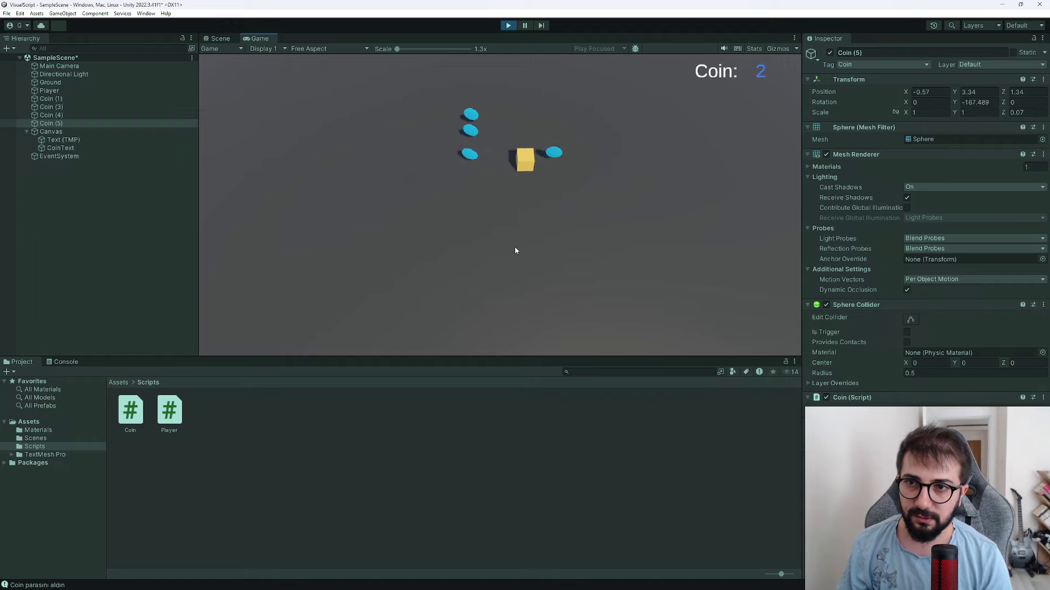
pyautogui.press('a')
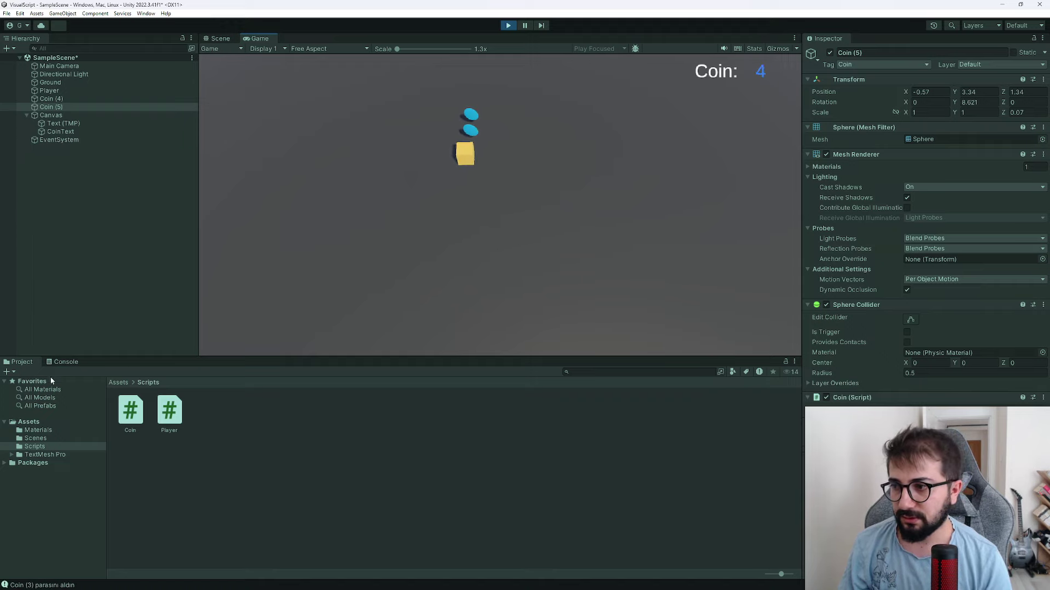
pyautogui.click(65, 362)
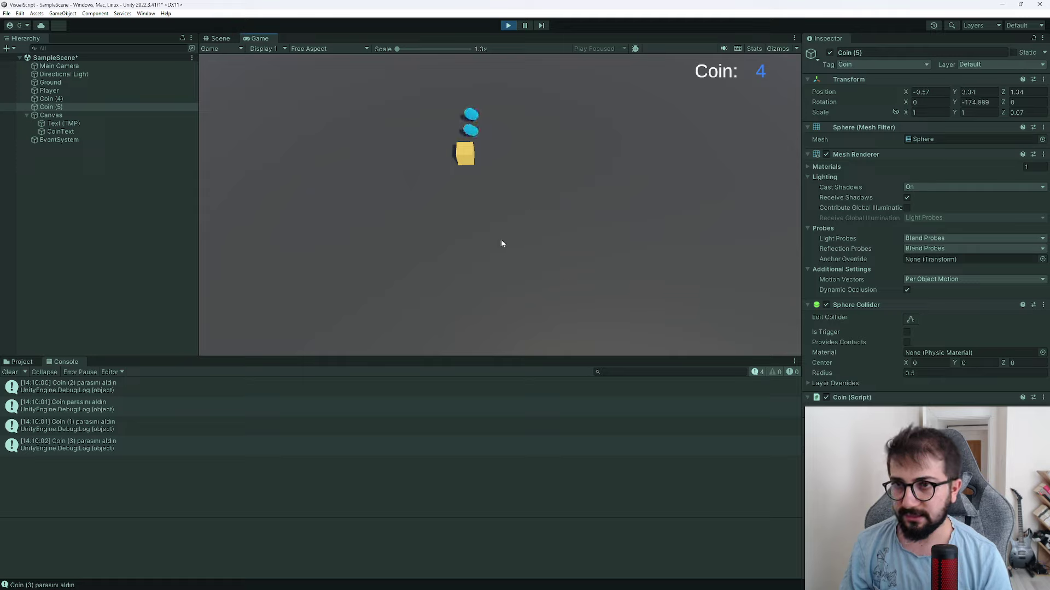
pyautogui.press('w')
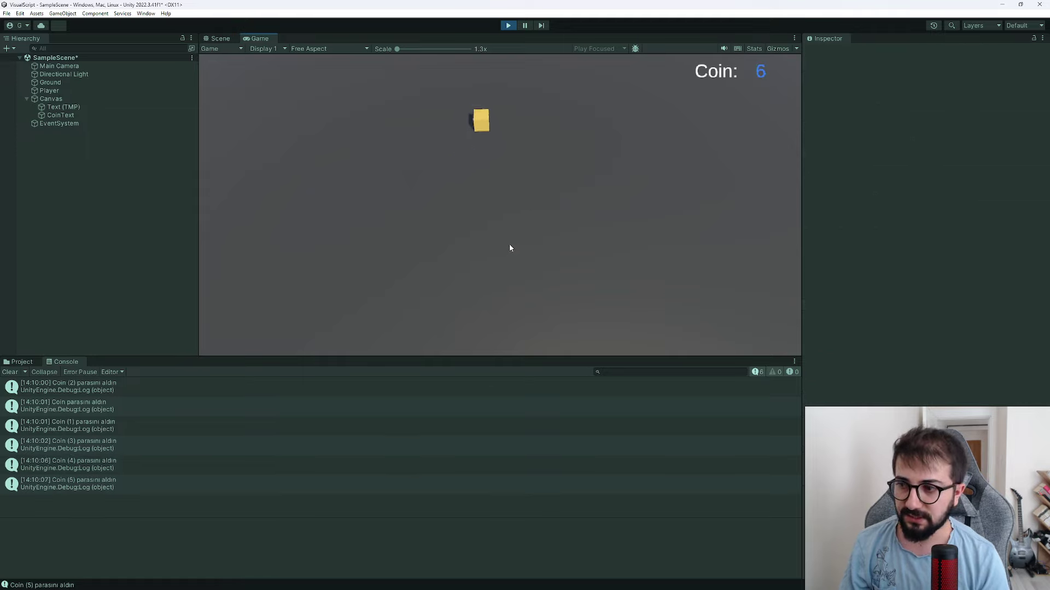
pyautogui.press('s')
pyautogui.click(508, 26)
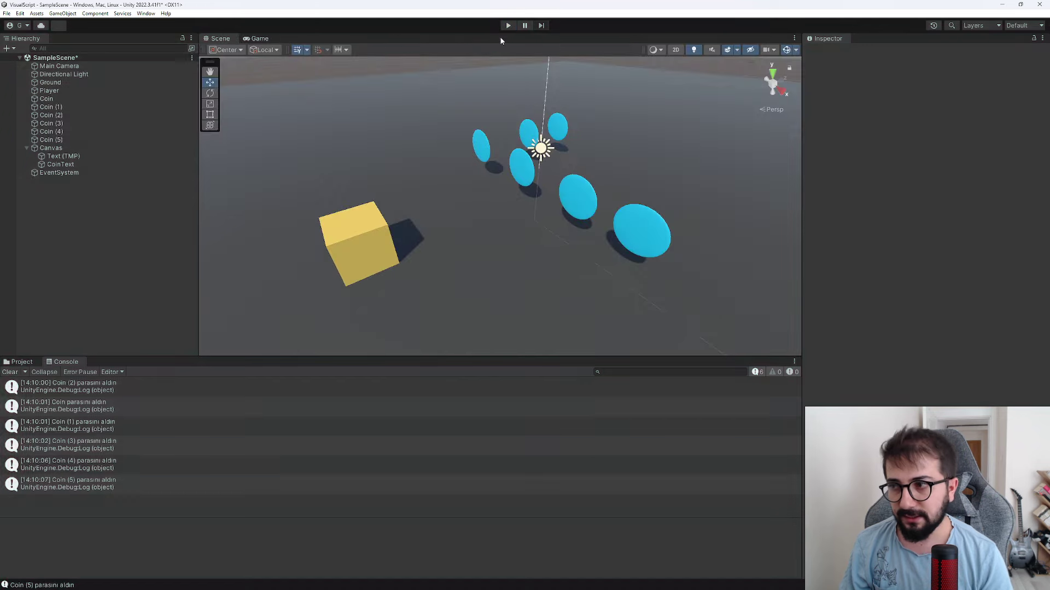
# Step: Select Coin (1) through Coin (5) in the Hierarchy and delete them
pyautogui.click(14, 364)
pyautogui.click(50, 147)
pyautogui.click(46, 141)
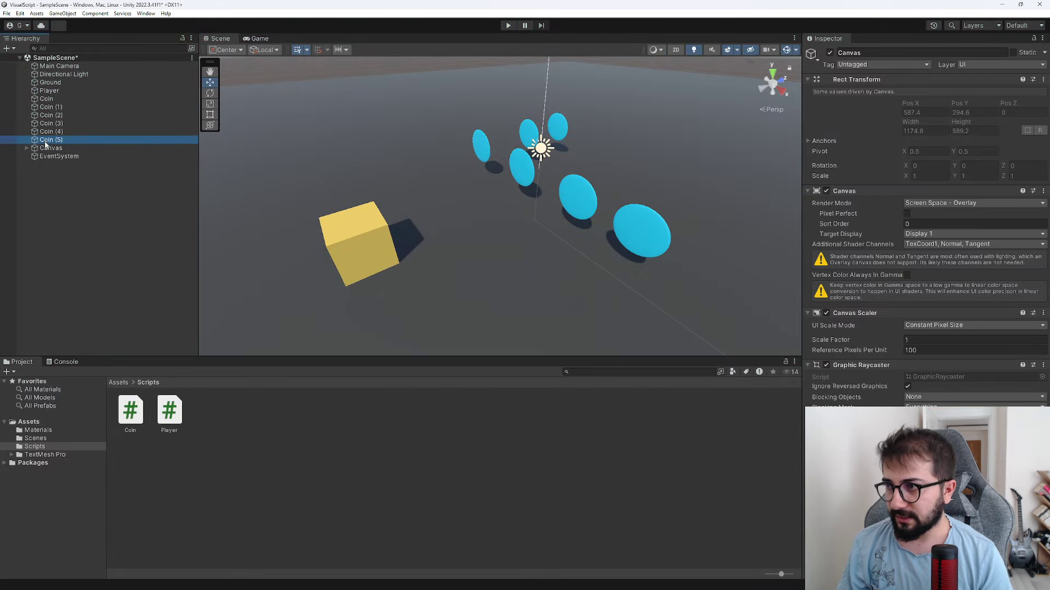
pyautogui.keyDown('shift'); pyautogui.click(54, 107); pyautogui.keyUp('shift')
pyautogui.press('Delete')
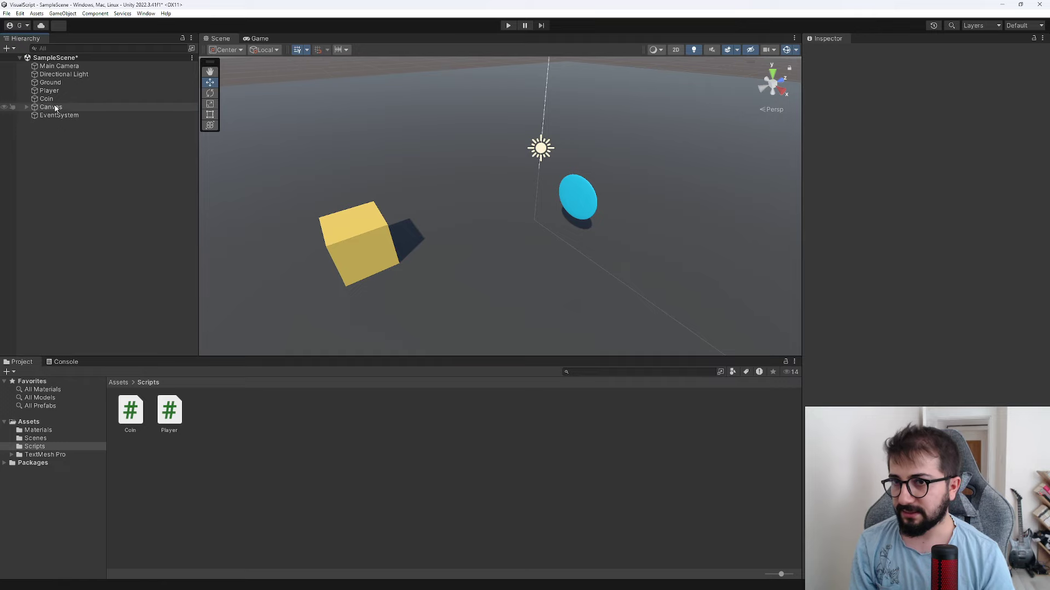
# Step: Remove the Player script component from Player and the Coin script component from Coin
pyautogui.click(50, 107)
pyautogui.press('Up')
pyautogui.press('Up')
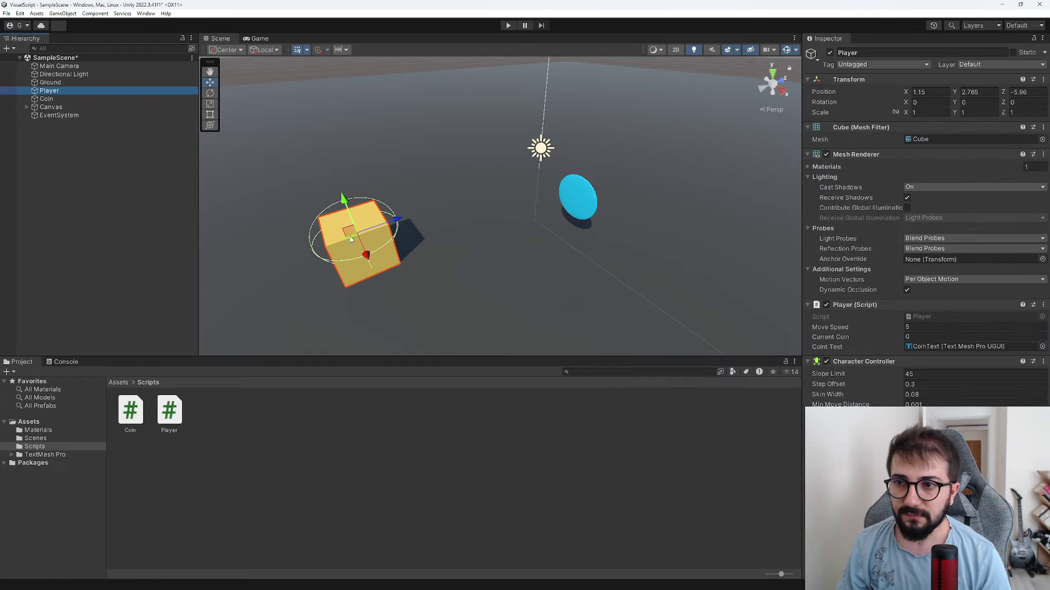
pyautogui.moveTo(349, 236); pyautogui.dragTo(366, 230, button='middle')
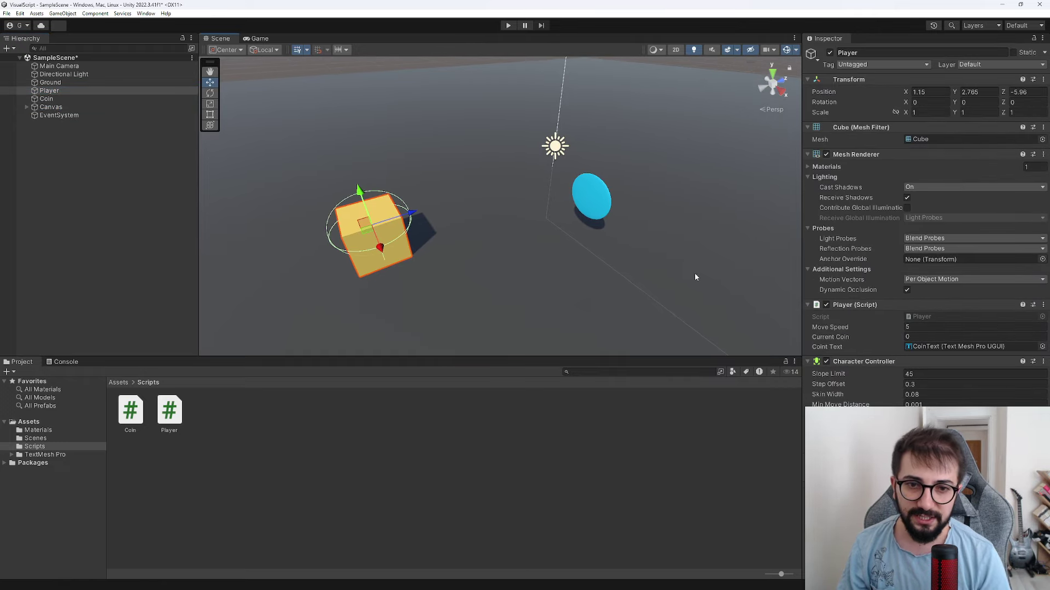
pyautogui.click(1043, 307)
pyautogui.click(984, 324)
pyautogui.click(611, 214)
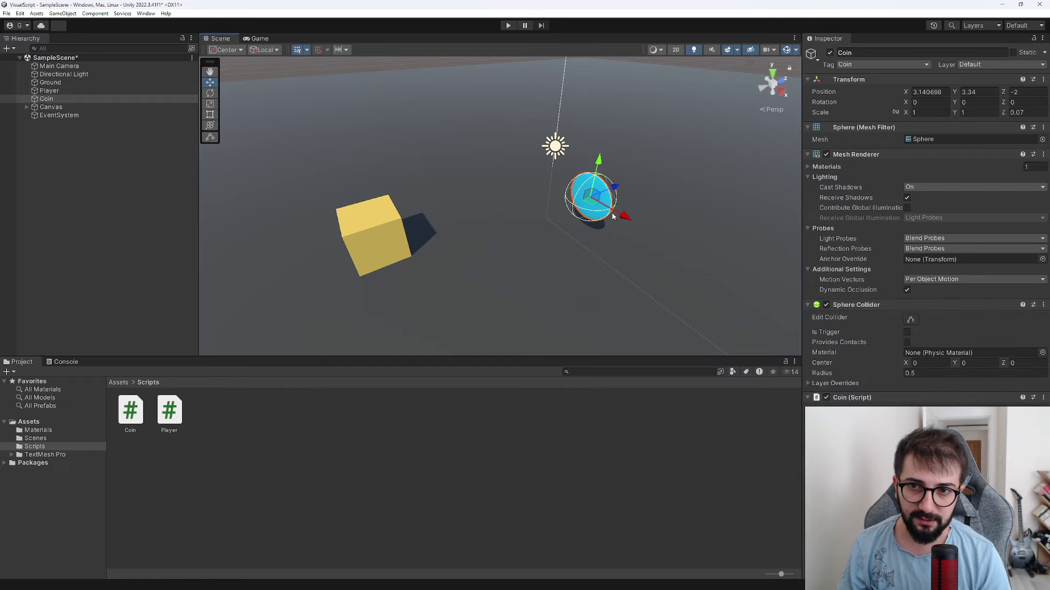
pyautogui.click(1042, 397)
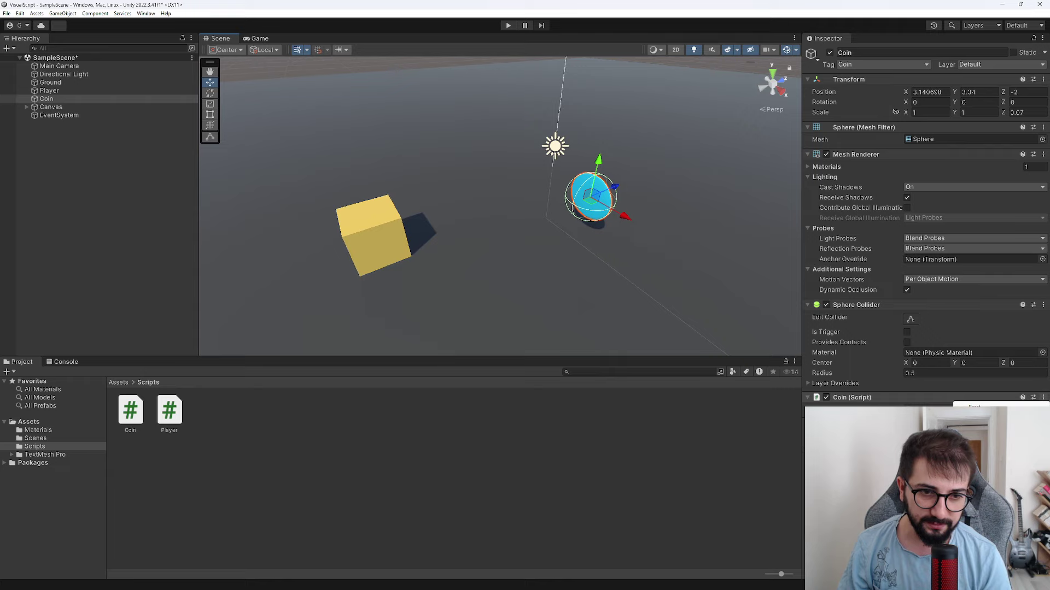
pyautogui.click(984, 414)
pyautogui.click(406, 220)
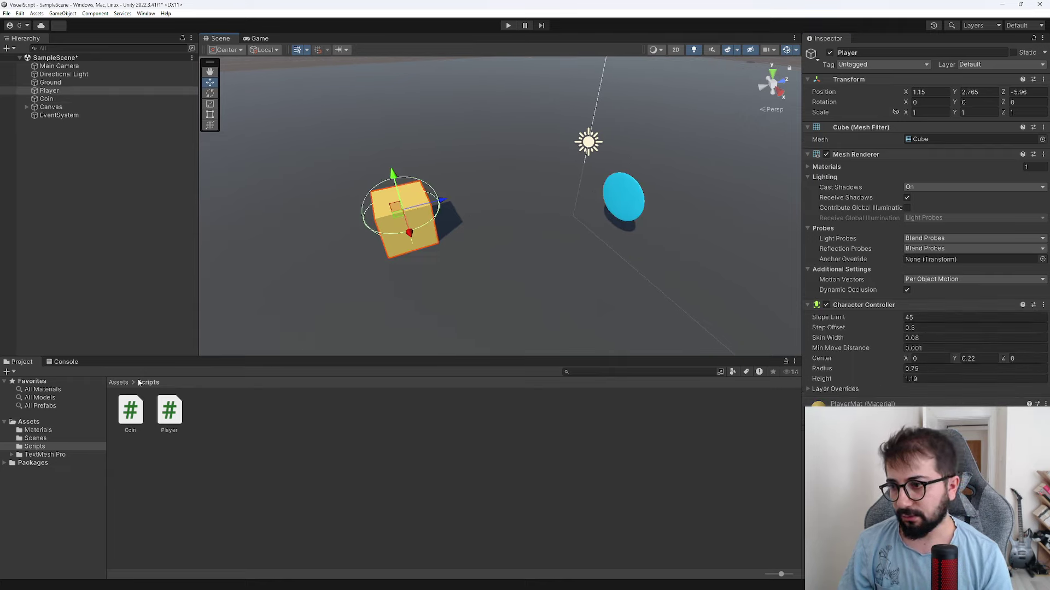
# Step: Create a new folder named VisualScripts in Assets
pyautogui.click(118, 382)
pyautogui.rightClick(310, 445)
pyautogui.moveTo(381, 211)
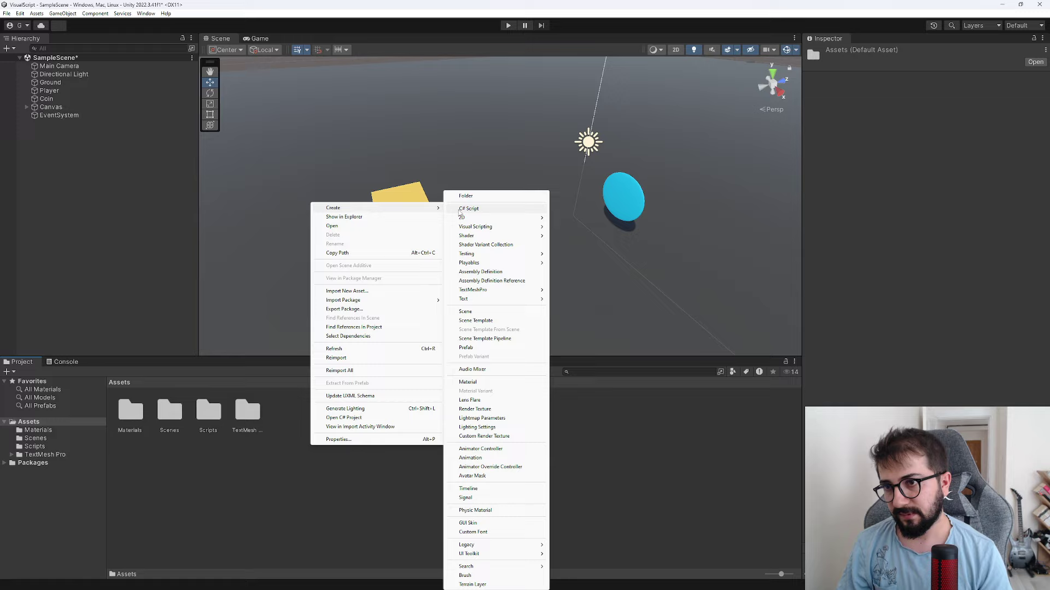
pyautogui.click(477, 198)
pyautogui.write('VisualScripts')
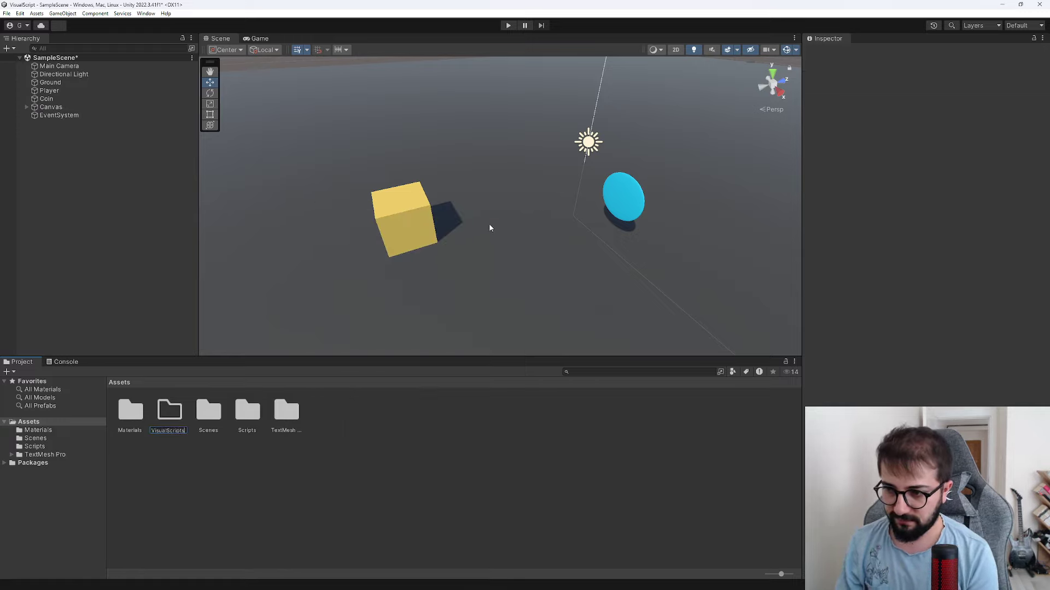
pyautogui.press('Return')
pyautogui.press('Return')
# Step: Create a Script Graph asset named Player inside the VisualScripts folder
pyautogui.click(435, 213)
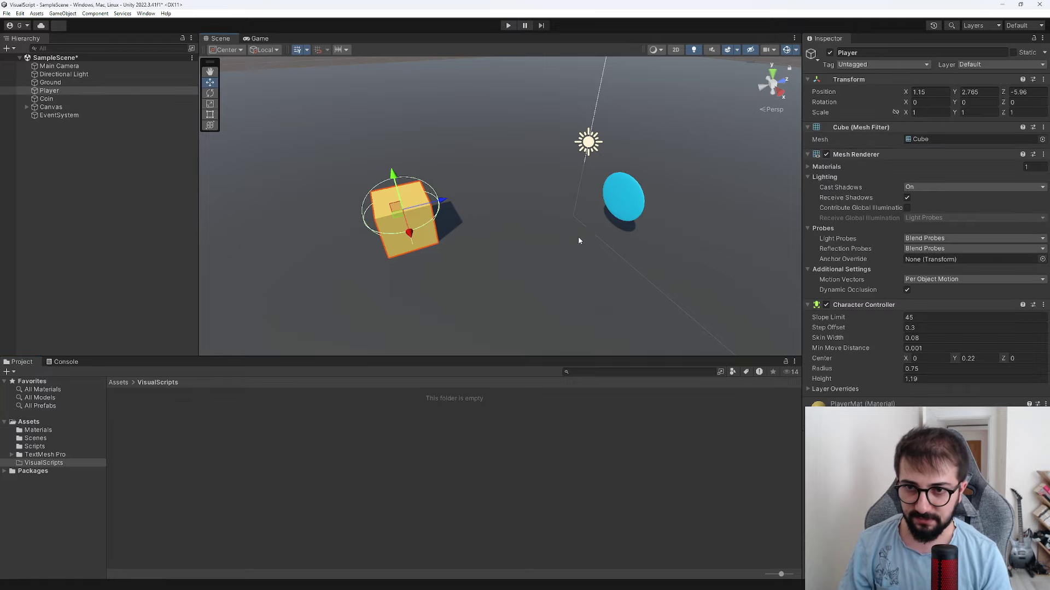
pyautogui.rightClick(330, 438)
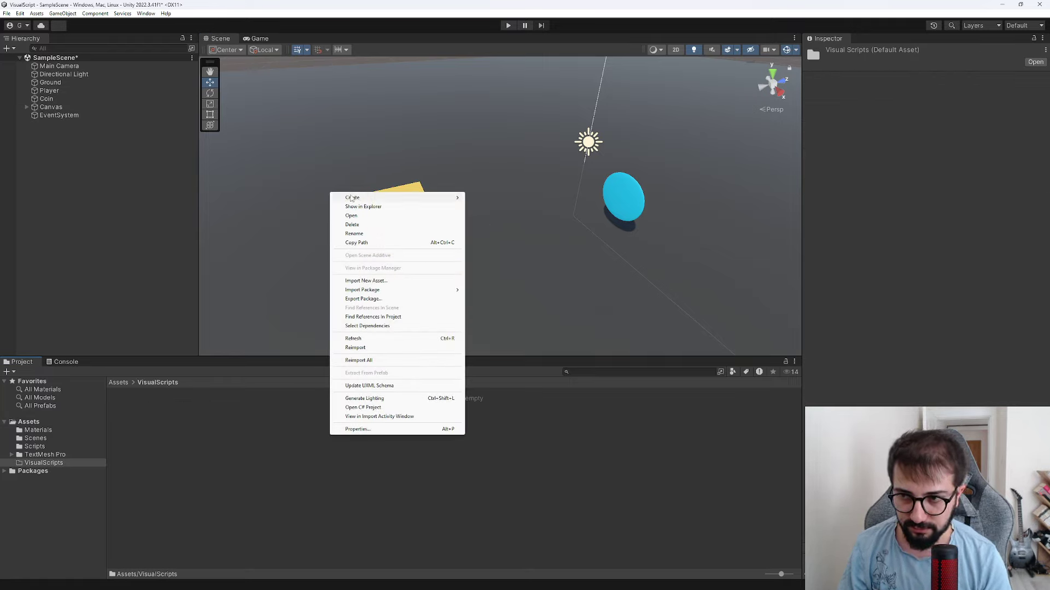
pyautogui.moveTo(351, 199)
pyautogui.moveTo(499, 229)
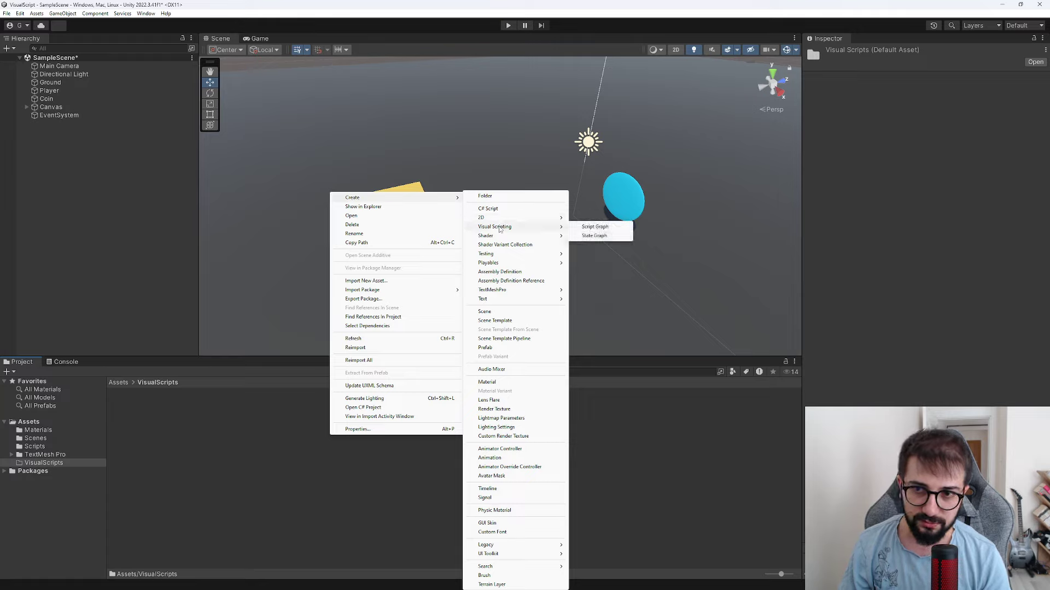
pyautogui.click(582, 227)
pyautogui.write('Player')
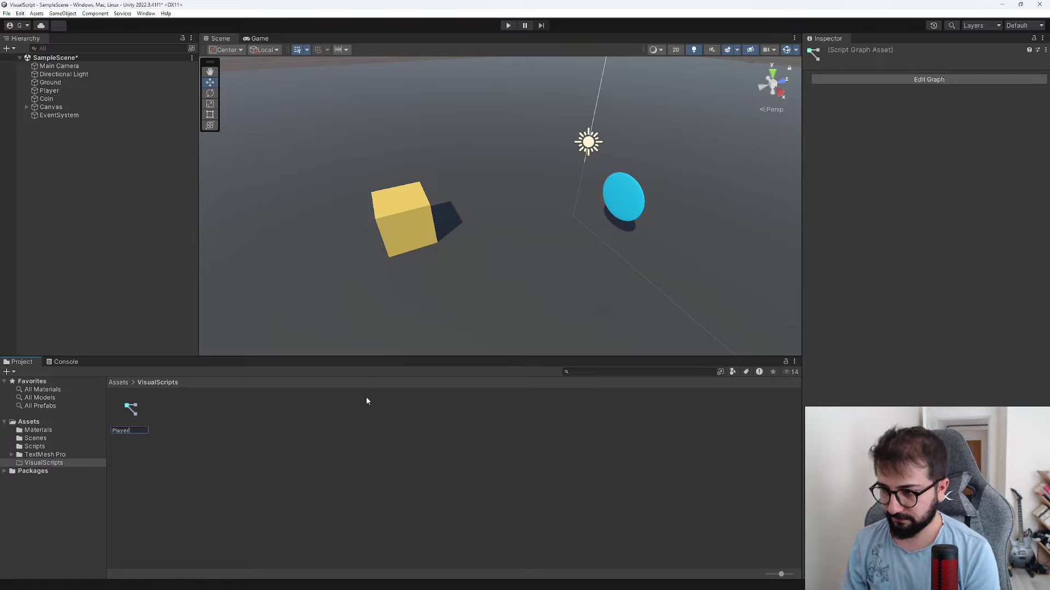
pyautogui.press('Return')
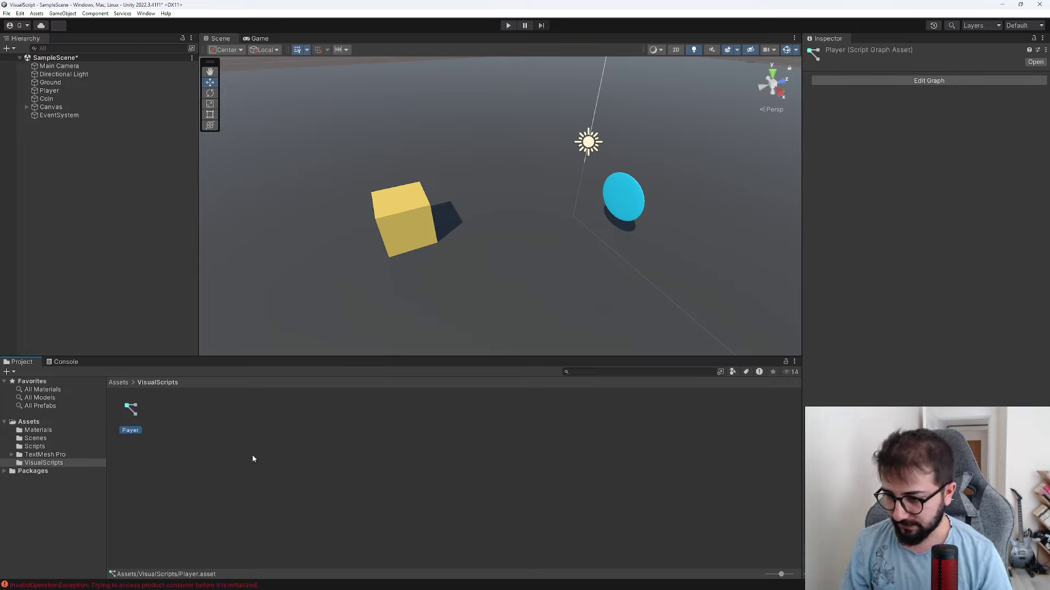
# Step: Add a Script Machine to Player, assign the Player graph to it, and open the graph
pyautogui.click(49, 90)
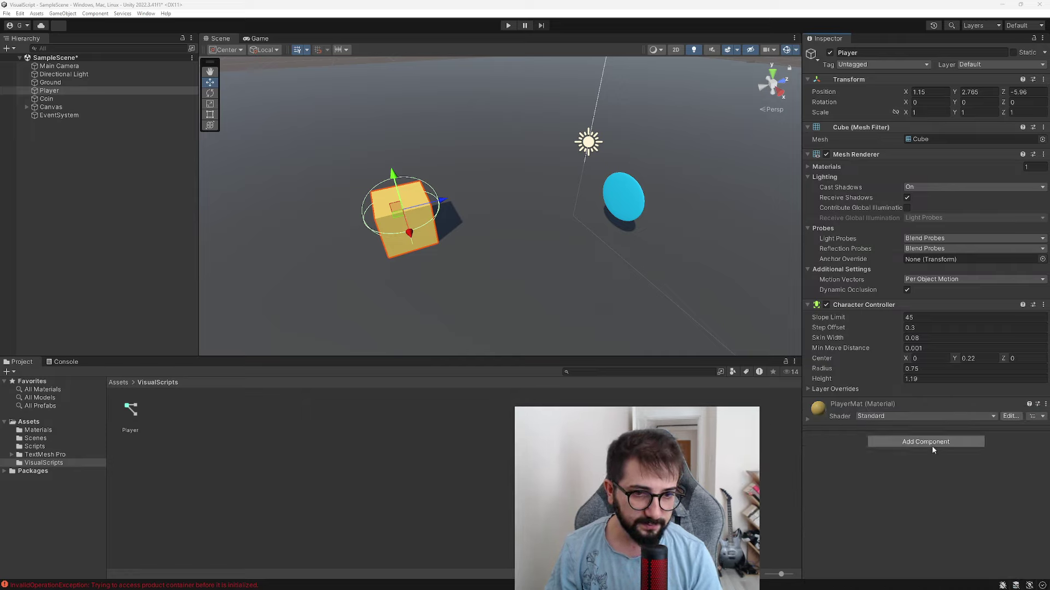
pyautogui.click(929, 443)
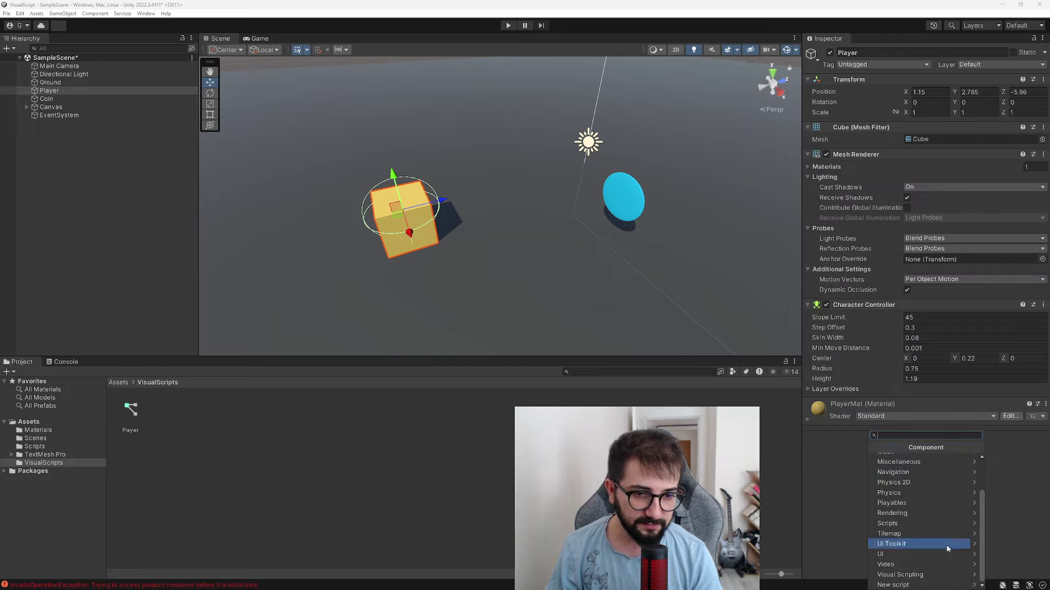
pyautogui.click(911, 574)
pyautogui.click(899, 469)
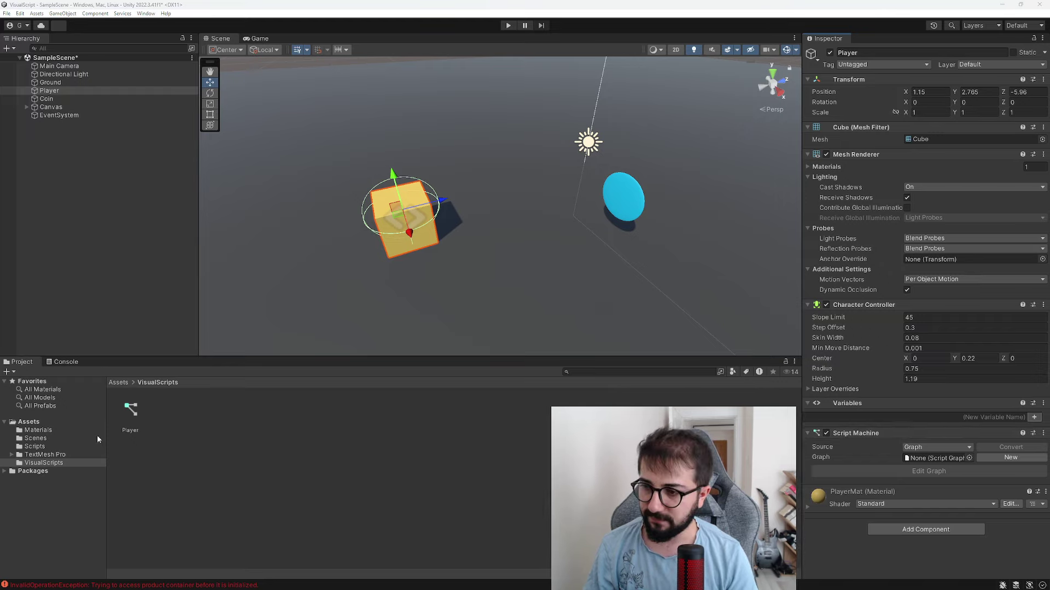
pyautogui.moveTo(130, 410)
pyautogui.mouseDown()
pyautogui.moveTo(315, 478)
pyautogui.moveTo(935, 457)
pyautogui.mouseUp()
pyautogui.doubleClick(130, 410)
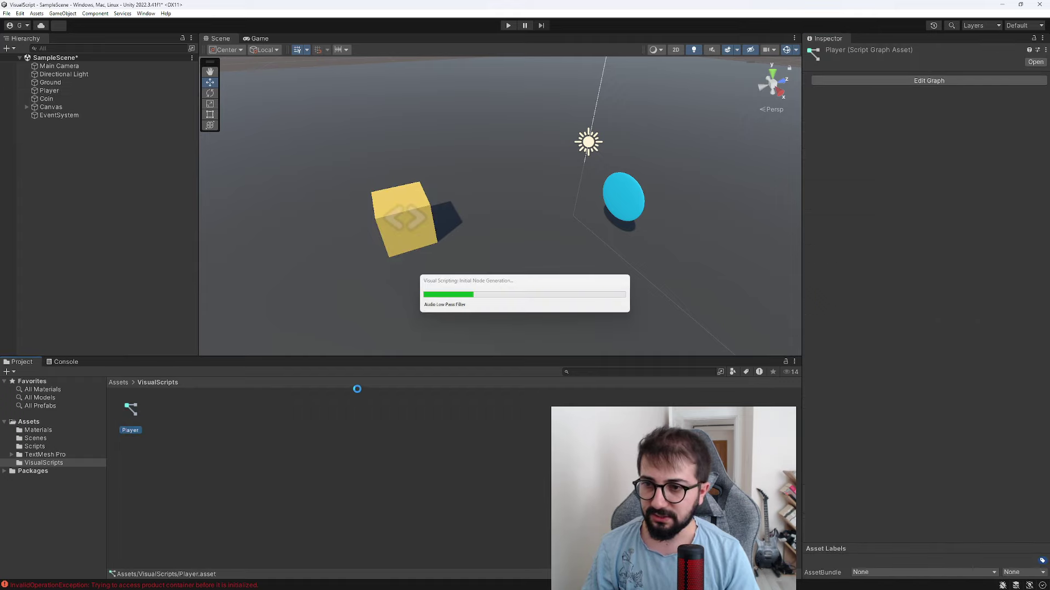
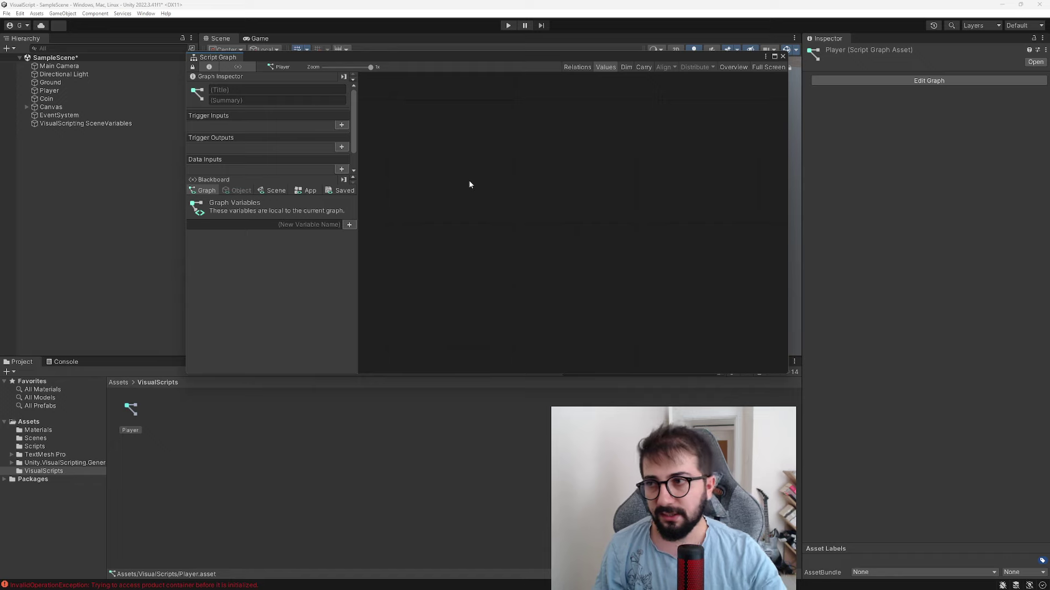
# Step: Dock the floating Script Graph and move Hierarchy, Project and Console into the right column
pyautogui.moveTo(218, 57); pyautogui.dragTo(311, 42)
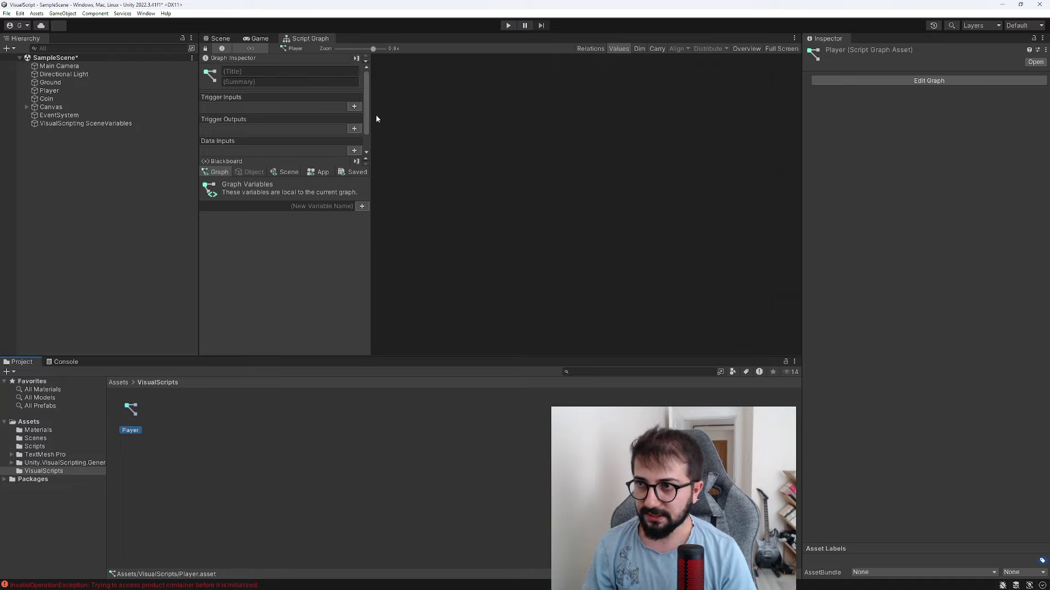
pyautogui.moveTo(27, 39); pyautogui.dragTo(640, 162)
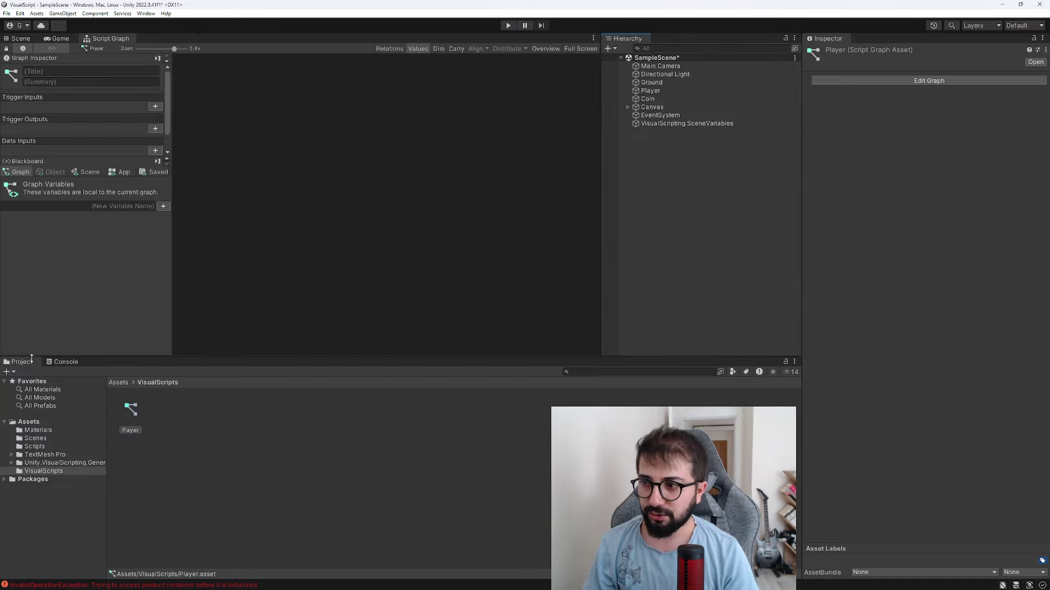
pyautogui.moveTo(31, 360); pyautogui.dragTo(762, 327)
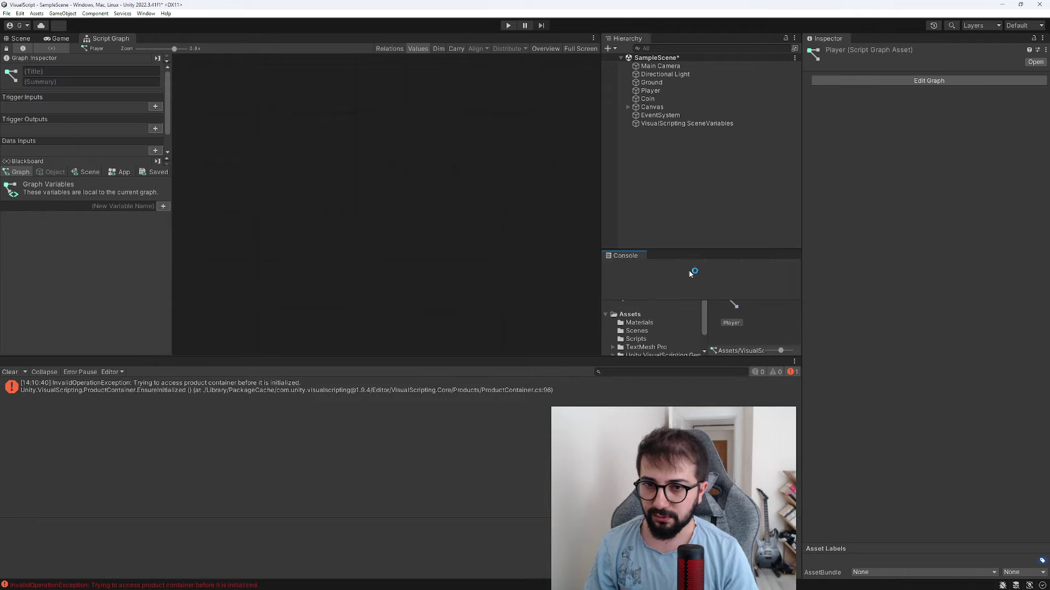
pyautogui.moveTo(39, 361); pyautogui.dragTo(642, 280)
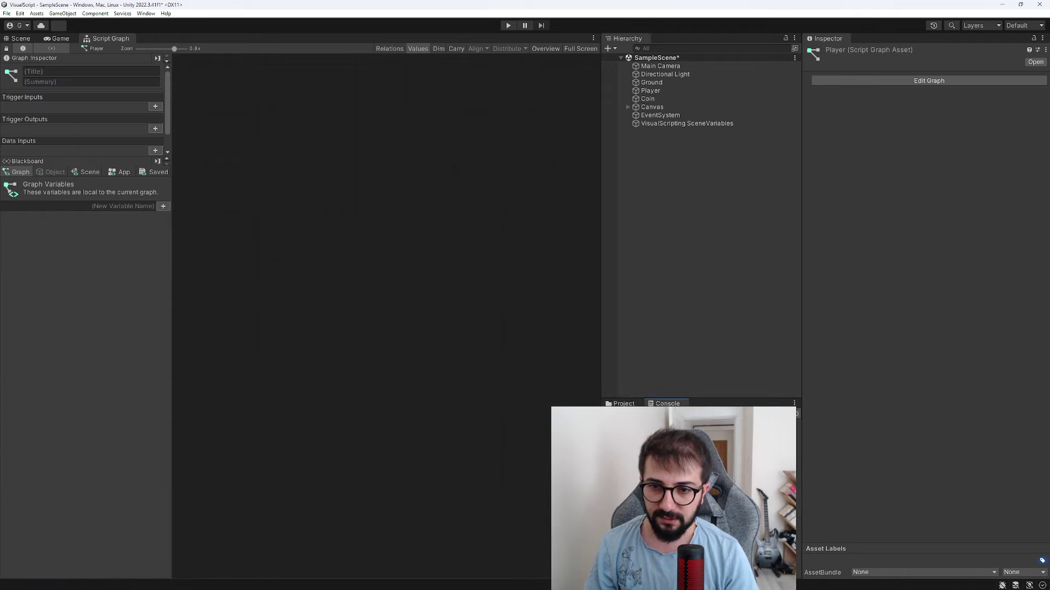
pyautogui.moveTo(599, 367); pyautogui.dragTo(591, 368)
# Step: Dock the Script Graph below the Scene view and give it more height
pyautogui.moveTo(113, 43); pyautogui.dragTo(244, 517)
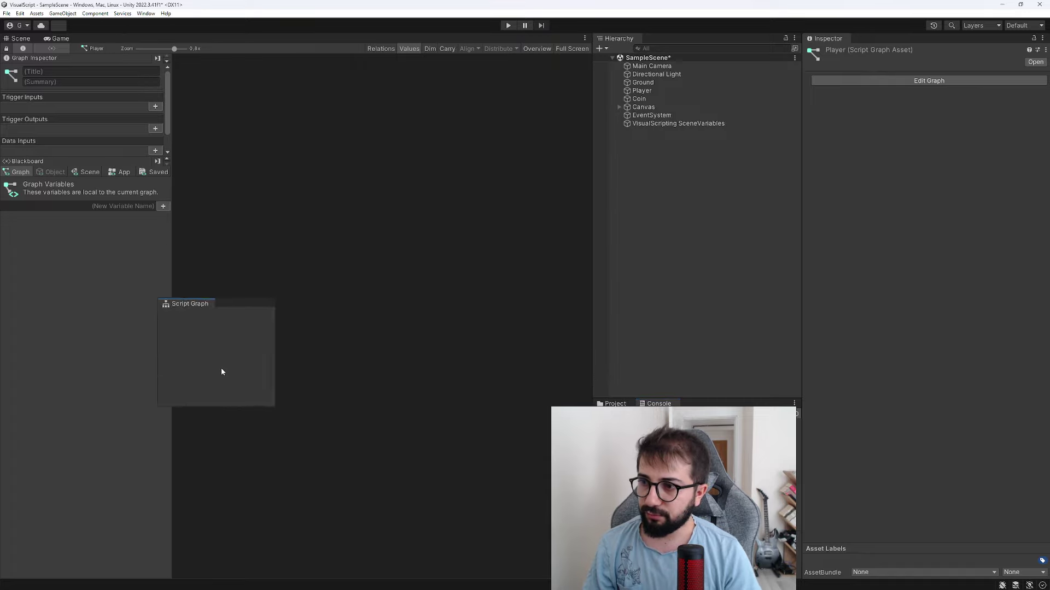
pyautogui.moveTo(263, 400); pyautogui.dragTo(263, 326)
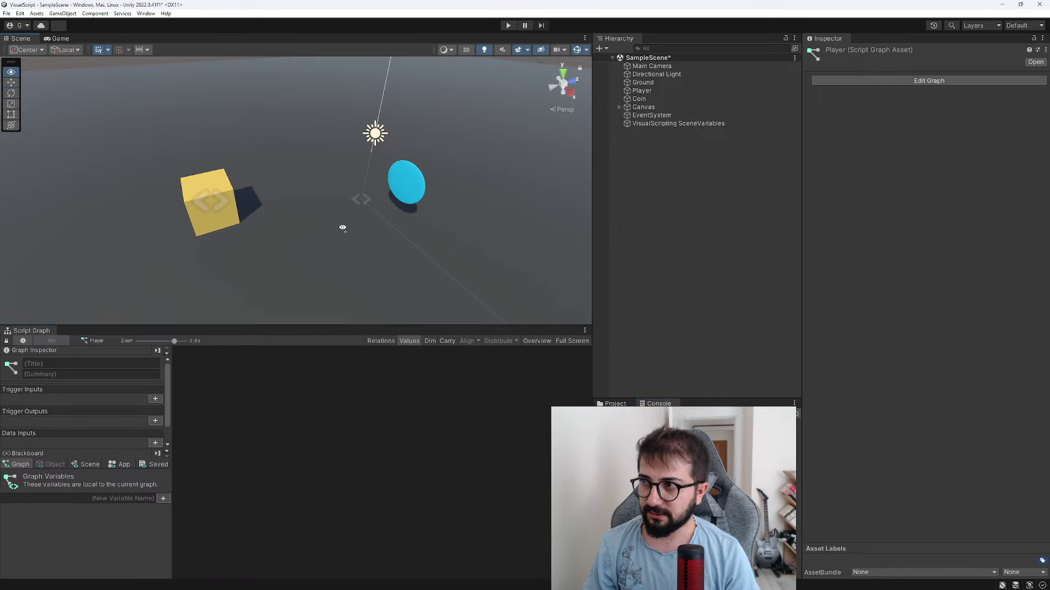
pyautogui.scroll(-3, 328, 228)
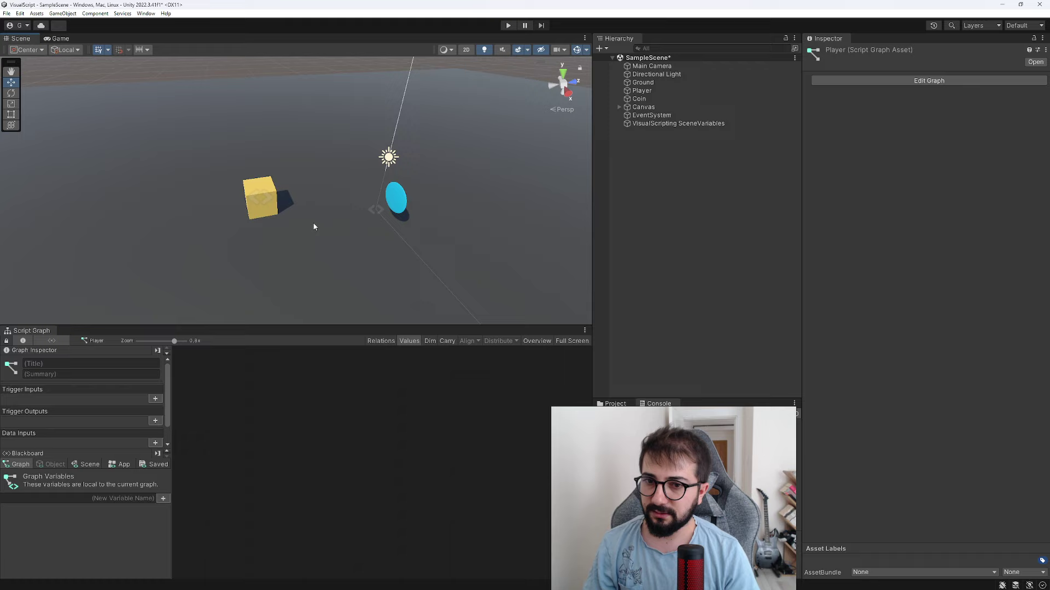
pyautogui.click(795, 404)
pyautogui.click(798, 413)
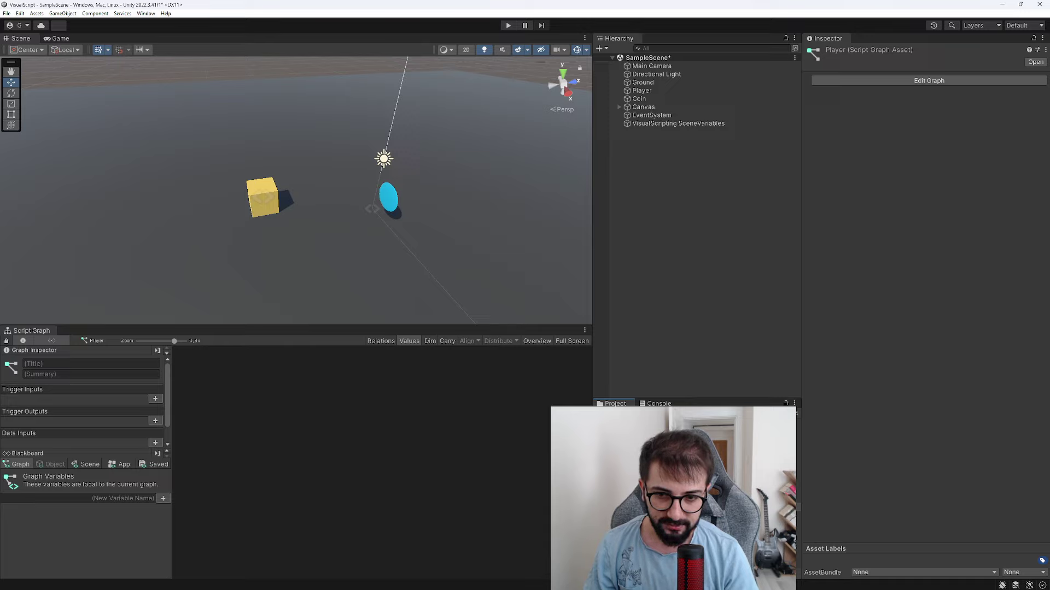
pyautogui.moveTo(290, 301); pyautogui.dragTo(304, 310, button='middle')
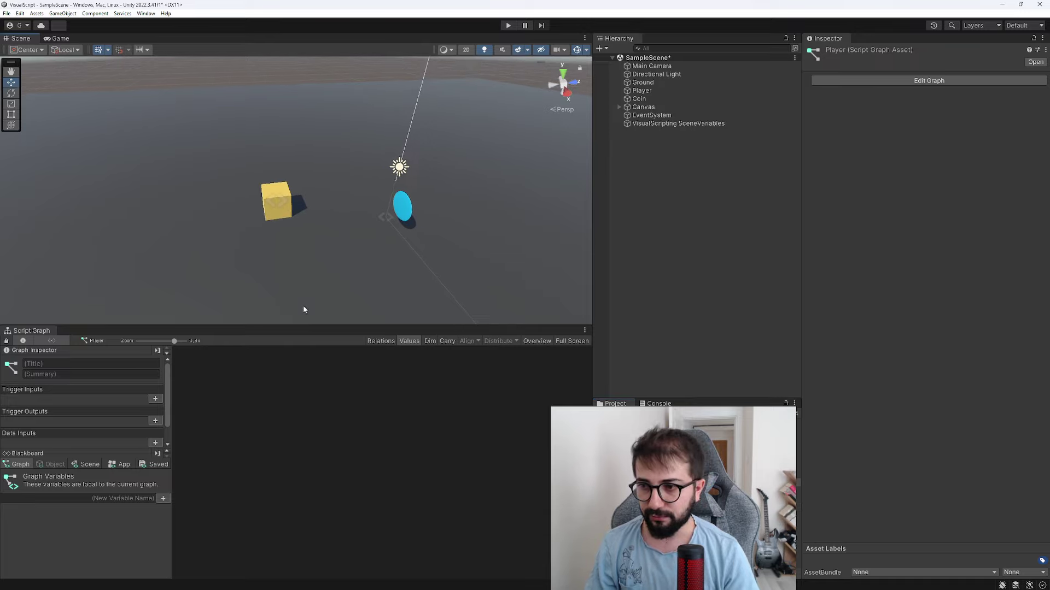
pyautogui.doubleClick(32, 331)
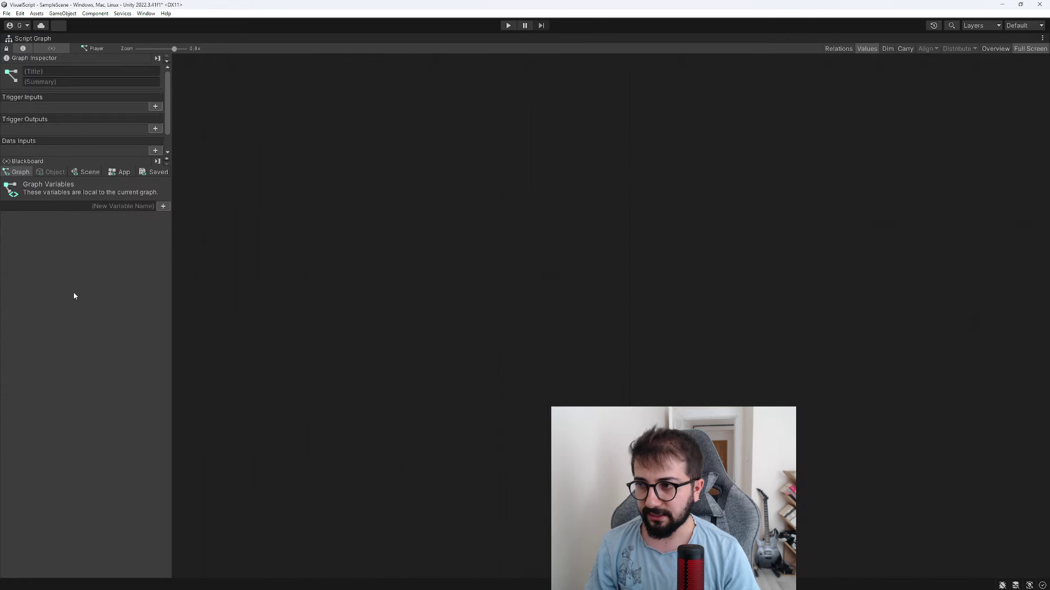
pyautogui.doubleClick(18, 39)
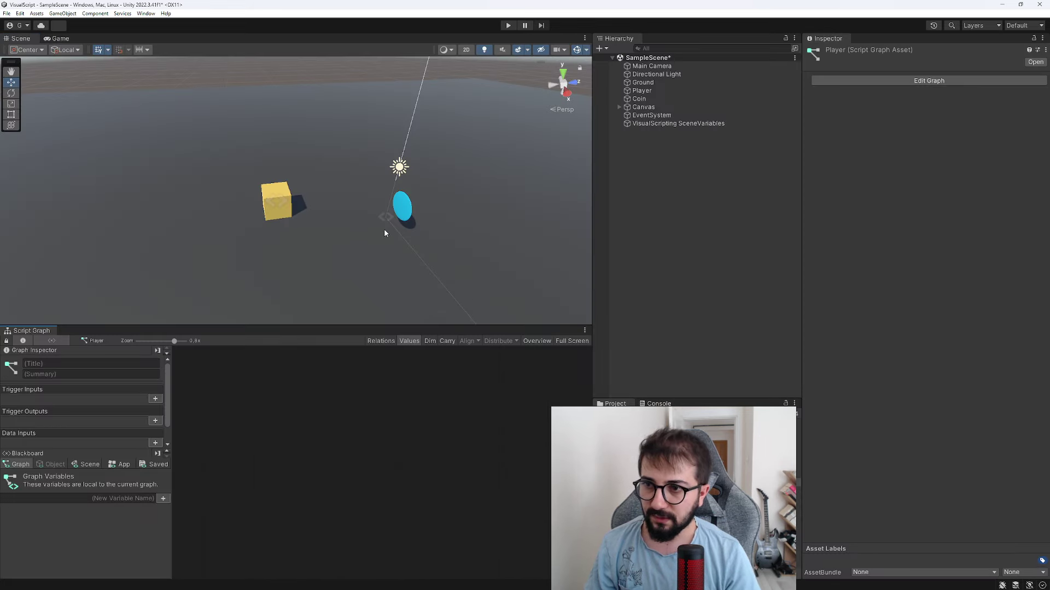
# Step: Select and frame the Player cube, then review the Player script code
pyautogui.click(276, 201)
pyautogui.press('f')
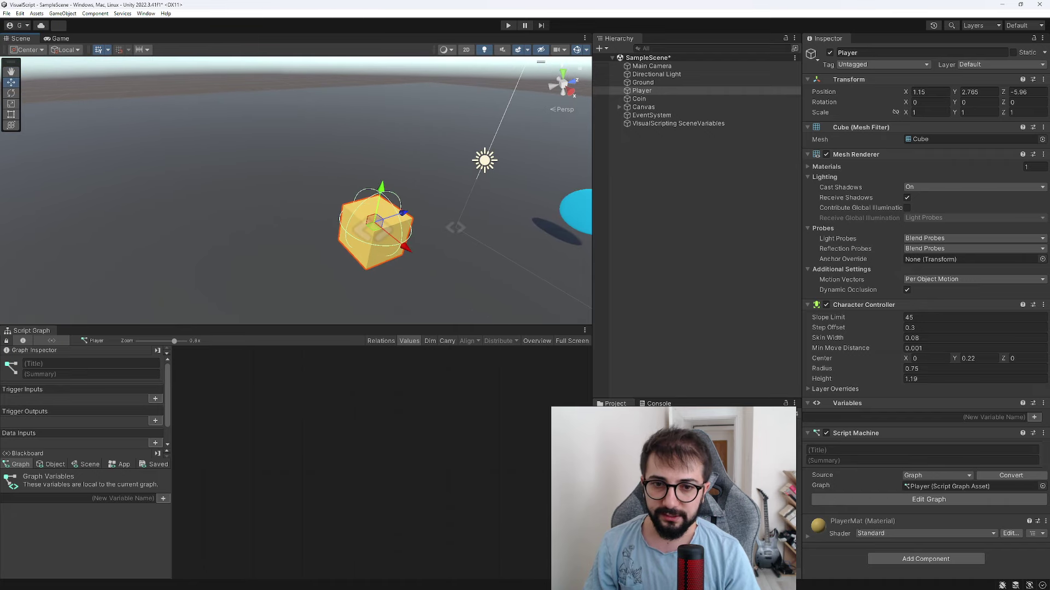
pyautogui.hotkey('alt', 'Tab')
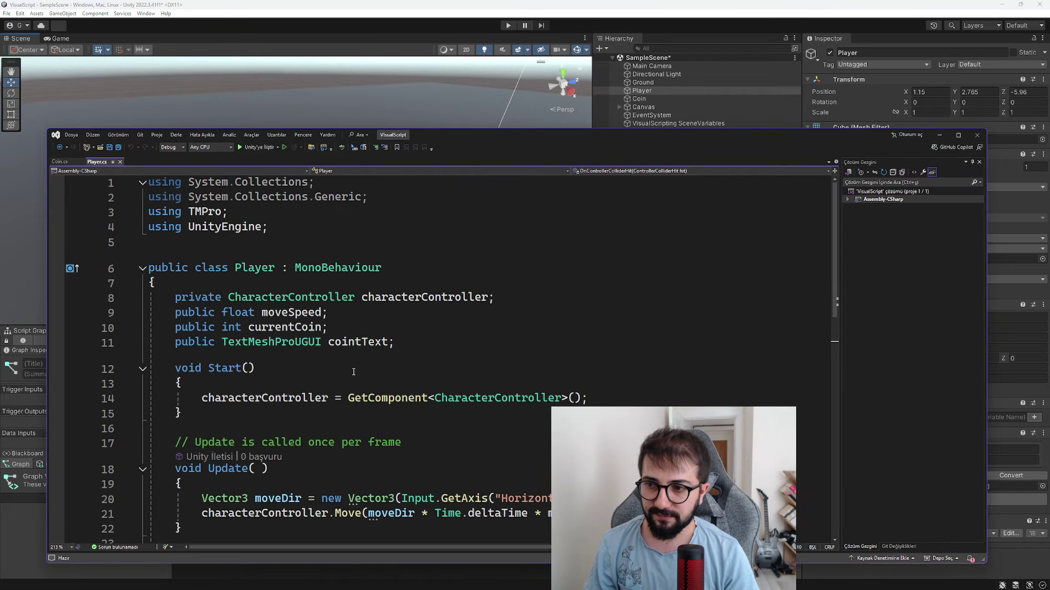
pyautogui.scroll(-3, 275, 401)
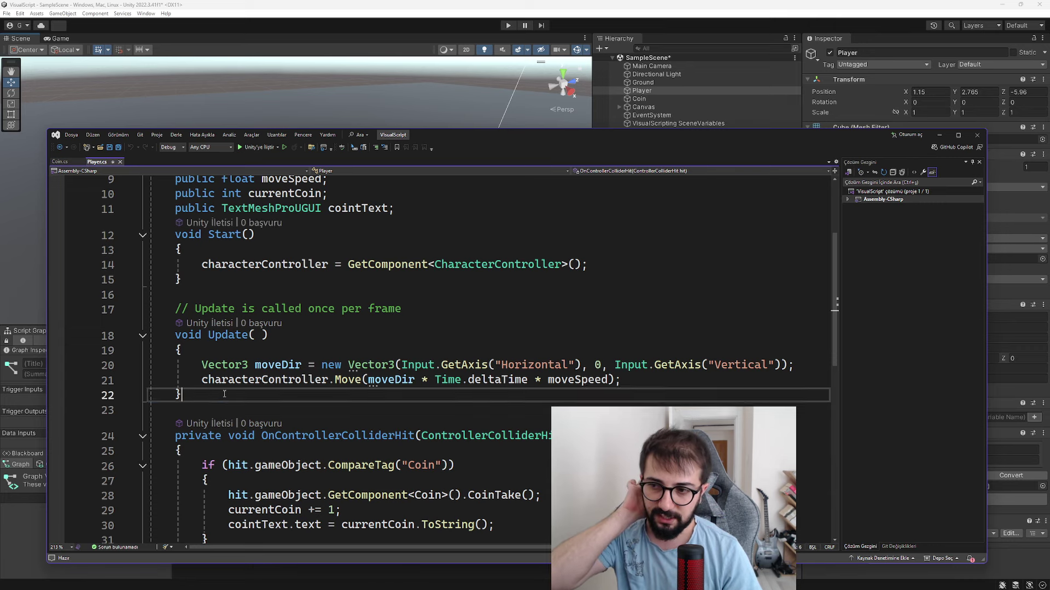
pyautogui.moveTo(181, 395); pyautogui.dragTo(459, 324)
pyautogui.hotkey('alt', 'Tab')
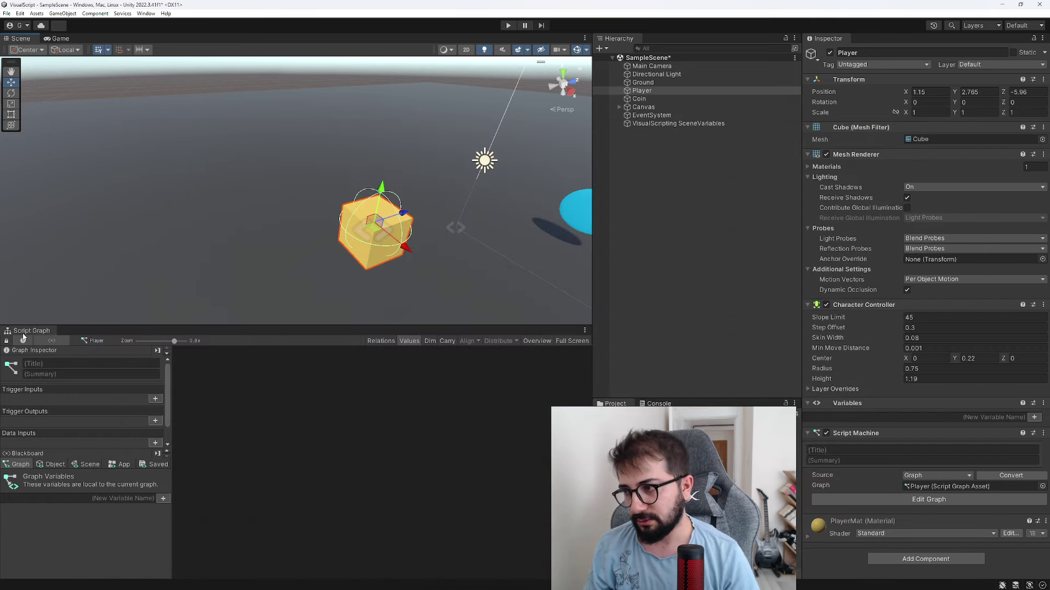
# Step: In the maximized graph, add an Events > Lifecycle > On Update node and position it
pyautogui.hotkey('shift', 'space')
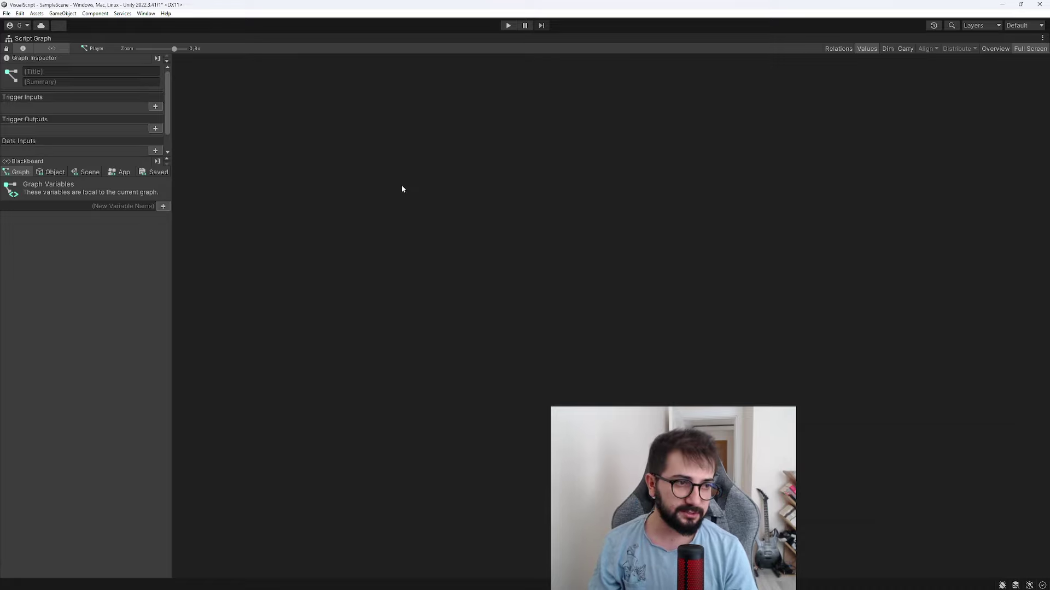
pyautogui.rightClick(276, 158)
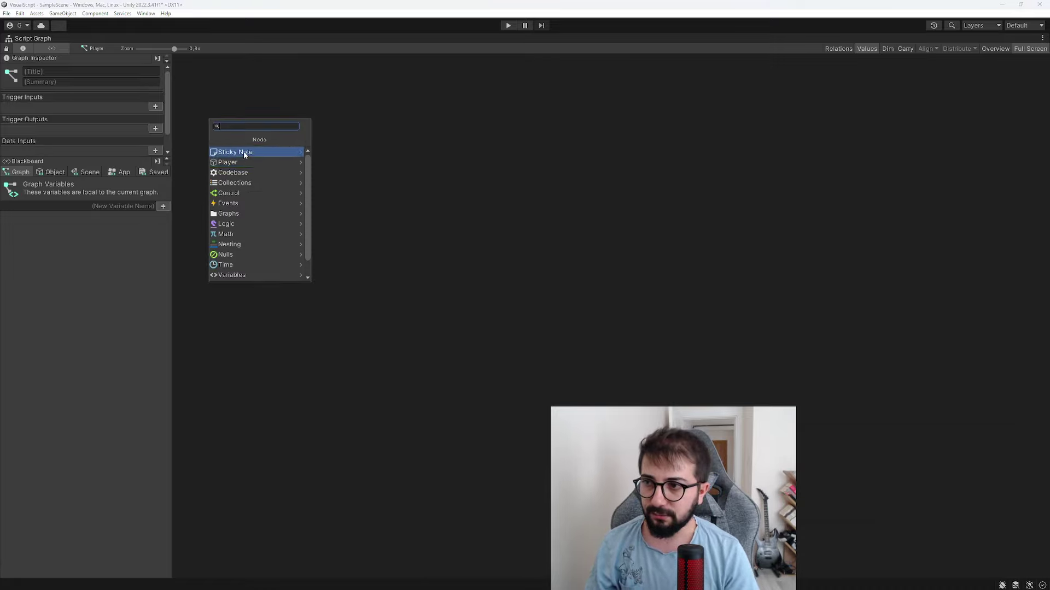
pyautogui.click(231, 204)
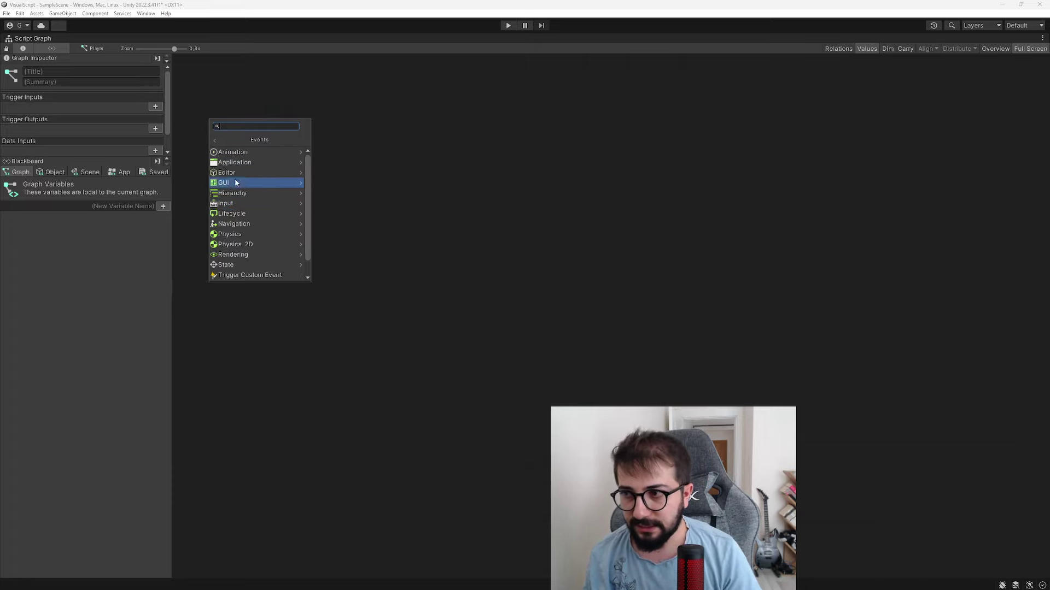
pyautogui.click(236, 215)
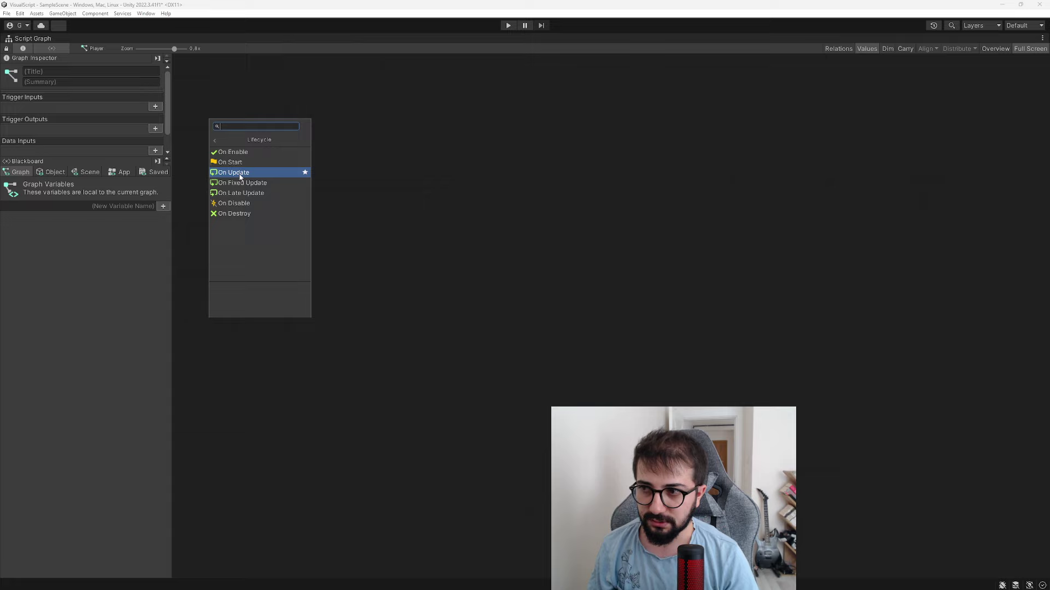
pyautogui.click(240, 172)
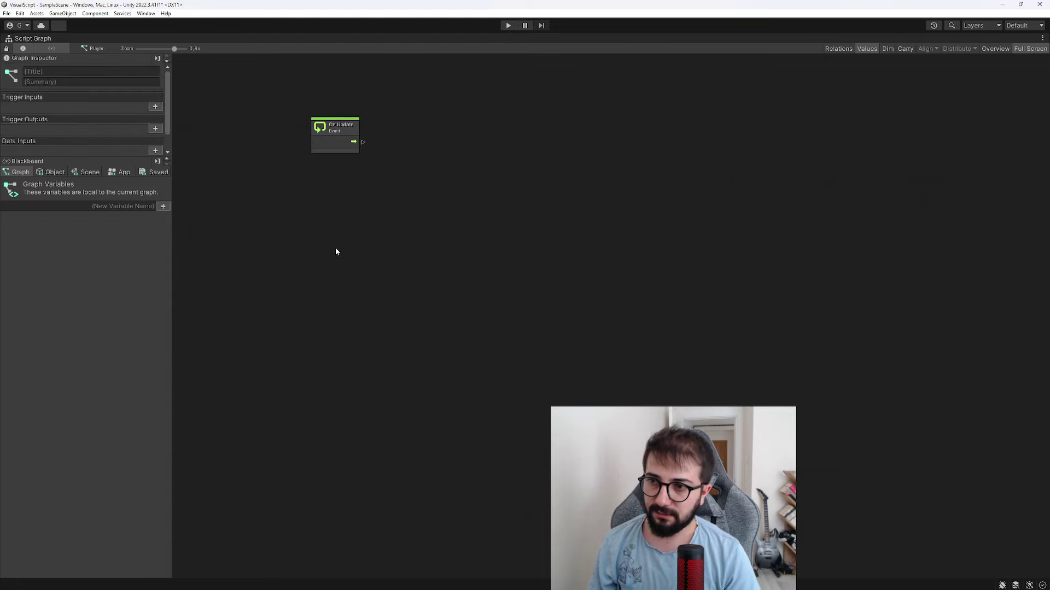
pyautogui.moveTo(291, 204); pyautogui.dragTo(319, 288, button='middle')
pyautogui.scroll(2, 353, 240)
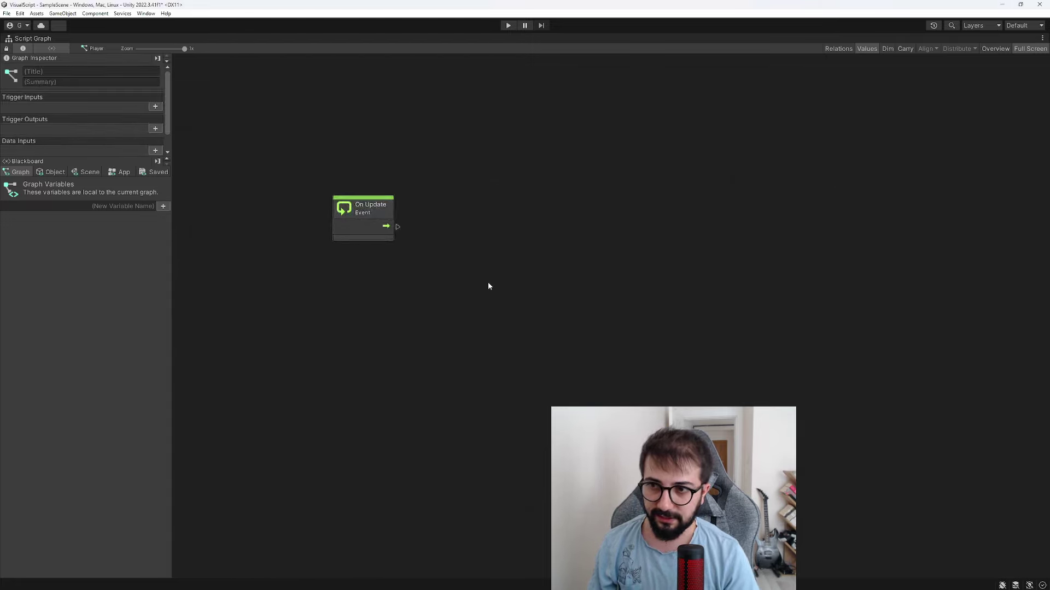
pyautogui.moveTo(424, 257); pyautogui.dragTo(433, 288, button='middle')
pyautogui.moveTo(360, 250); pyautogui.dragTo(356, 257)
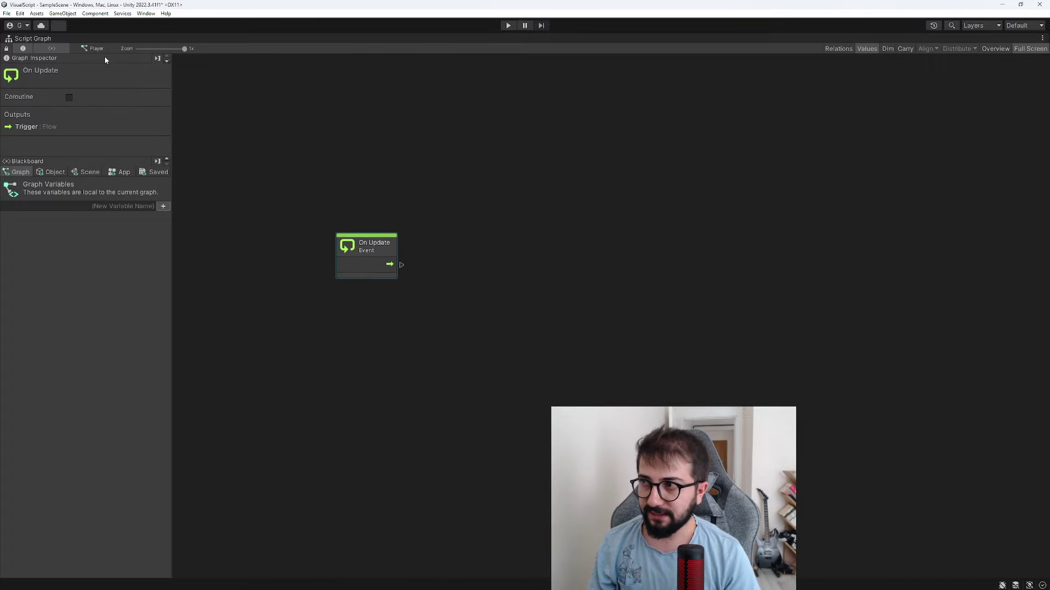
# Step: Select the Move line 21 in Player.cs, then restore the docked Script Graph in Unity
pyautogui.hotkey('alt', 'Tab')
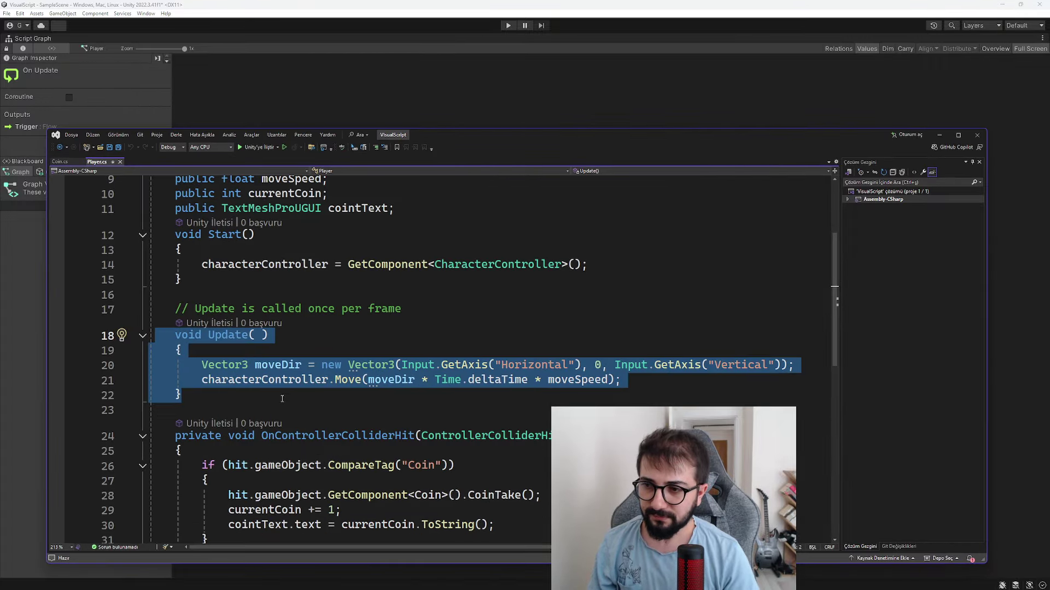
pyautogui.click(220, 395)
pyautogui.moveTo(192, 382); pyautogui.dragTo(621, 381)
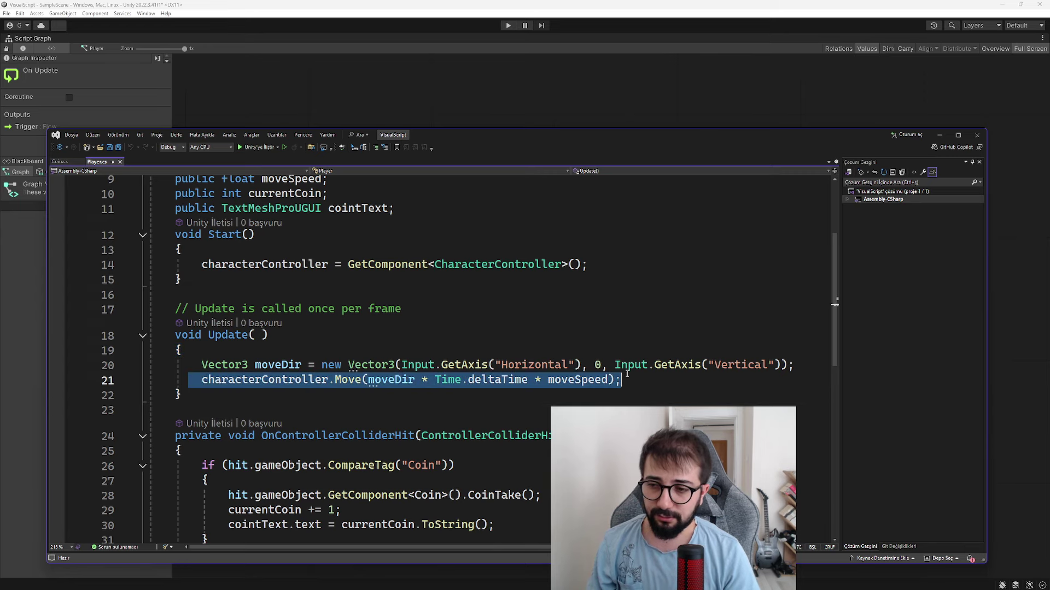
pyautogui.hotkey('alt', 'Tab')
pyautogui.doubleClick(25, 38)
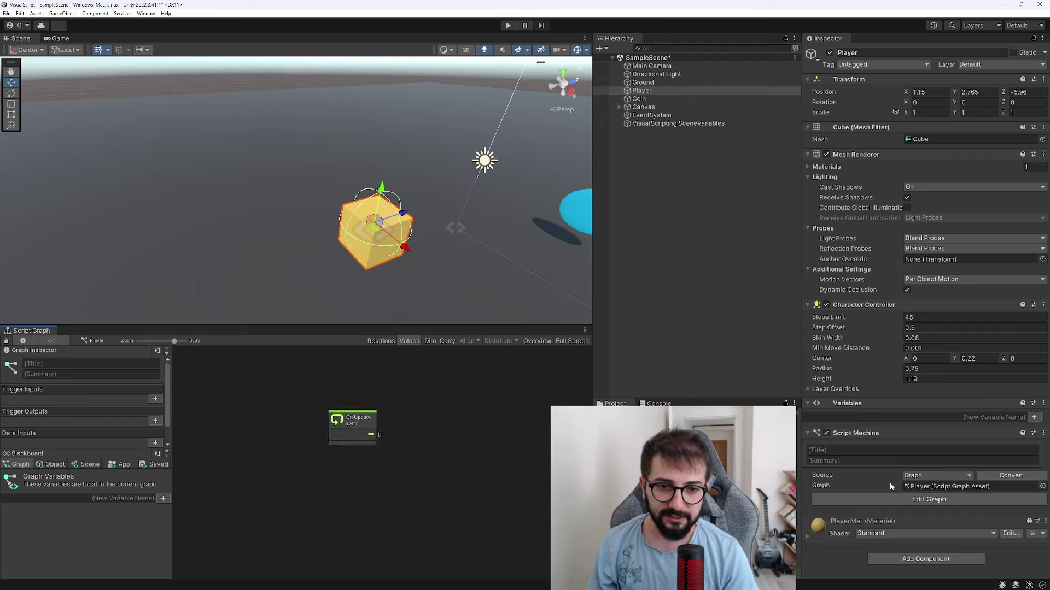
# Step: Bring the Character Controller into the graph and search its available nodes
pyautogui.moveTo(852, 305)
pyautogui.mouseDown()
pyautogui.moveTo(791, 289)
pyautogui.moveTo(418, 443)
pyautogui.mouseUp()
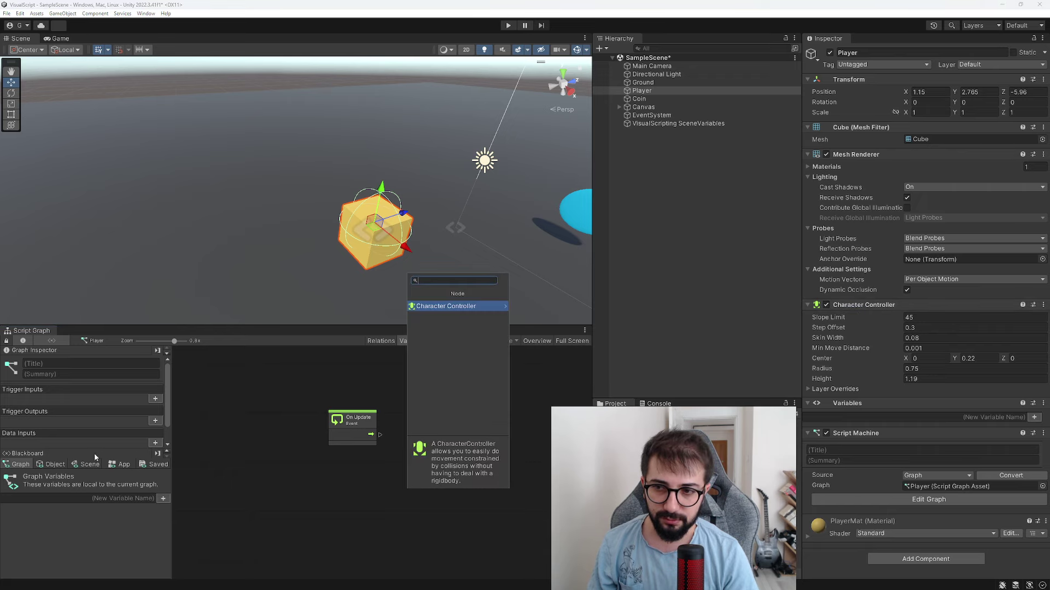
pyautogui.click(455, 307)
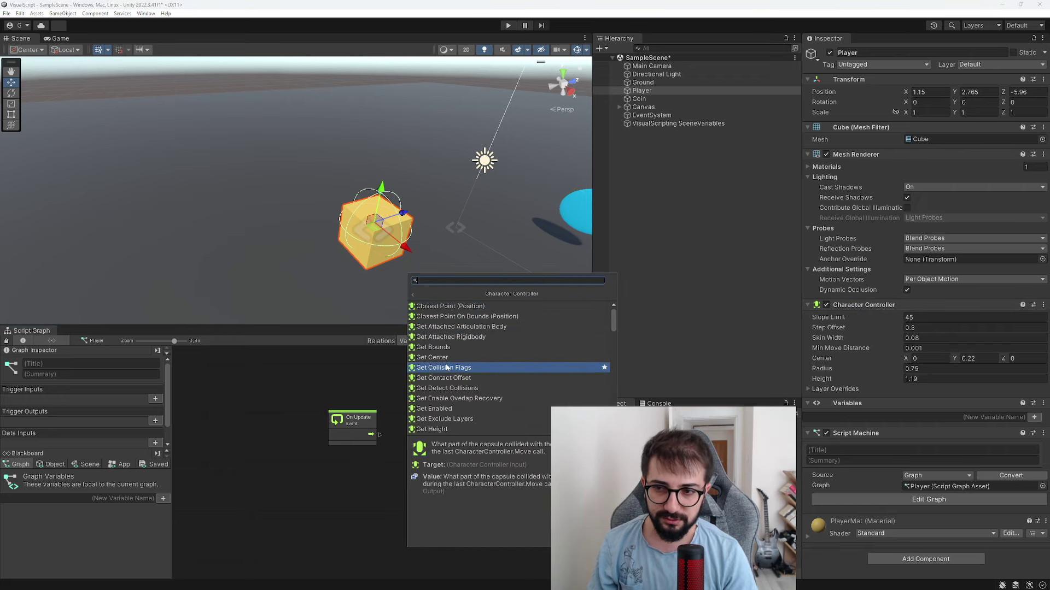
pyautogui.rightClick(392, 483)
pyautogui.write('c')
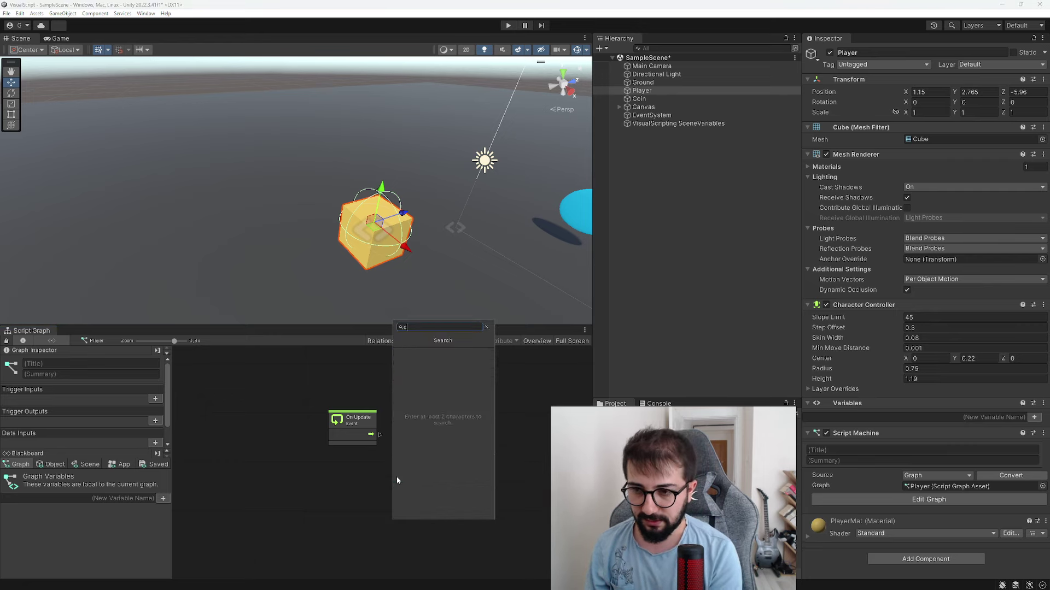
pyautogui.write('haracter controller')
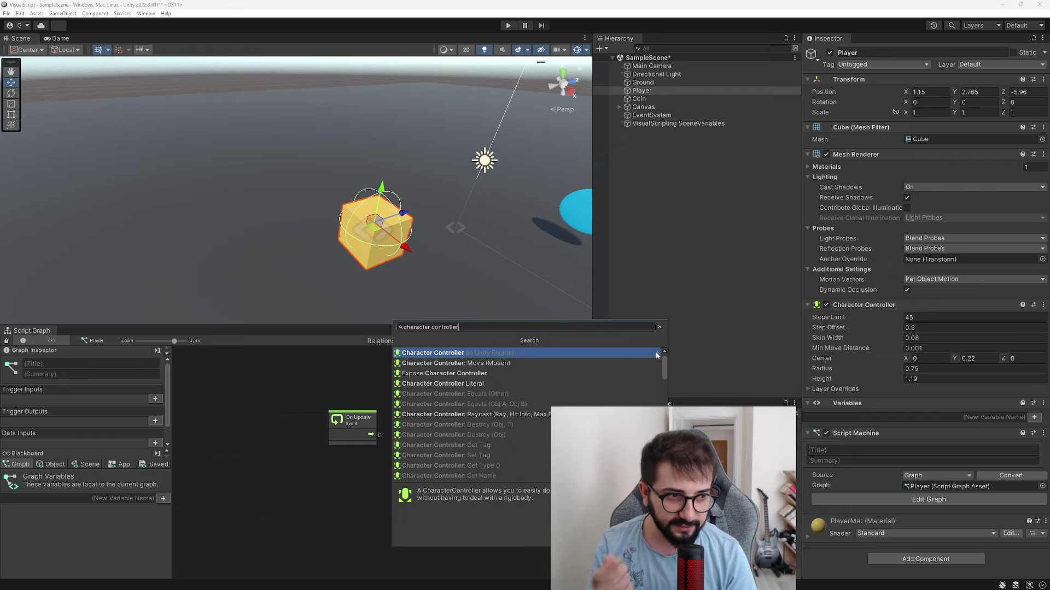
pyautogui.click(657, 354)
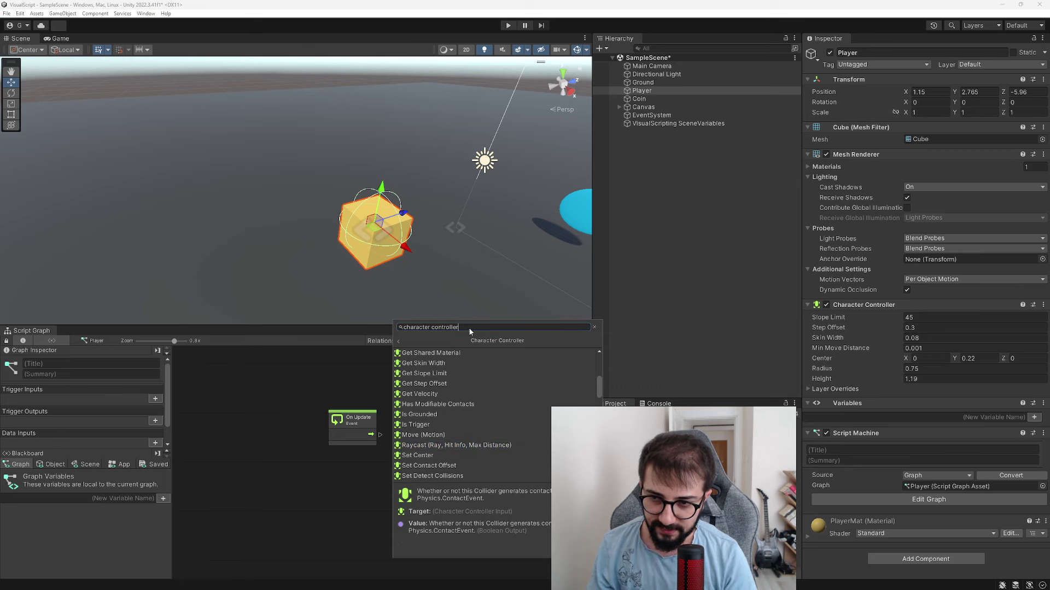
# Step: Search 'Move' and add Character Controller: Move (Motion) beside On Update
pyautogui.hotkey('ctrl', 'a')
pyautogui.write('Move')
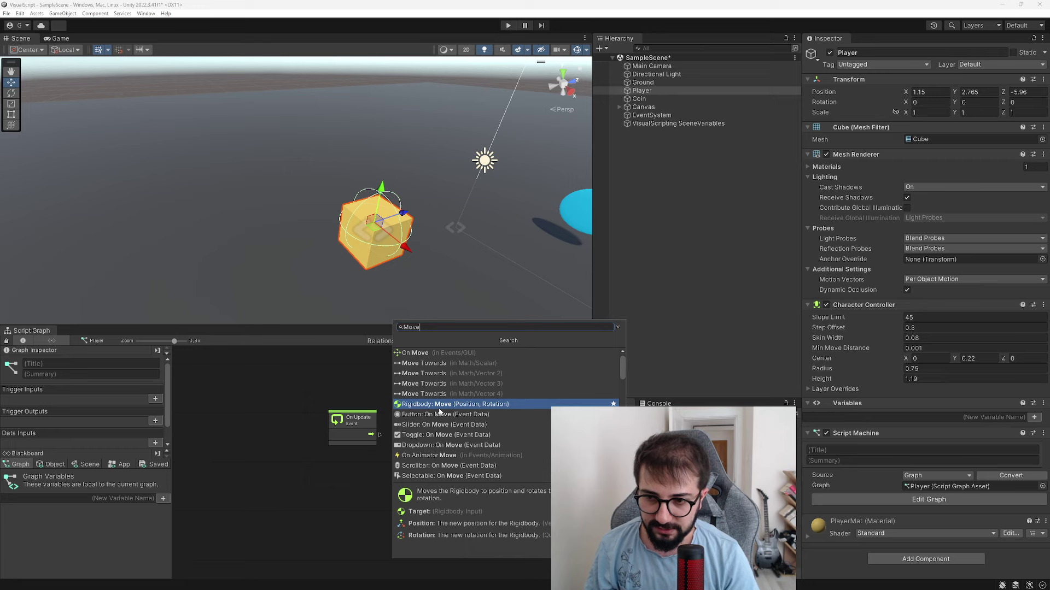
pyautogui.scroll(-2, 441, 418)
pyautogui.scroll(-2, 440, 435)
pyautogui.scroll(-2, 441, 455)
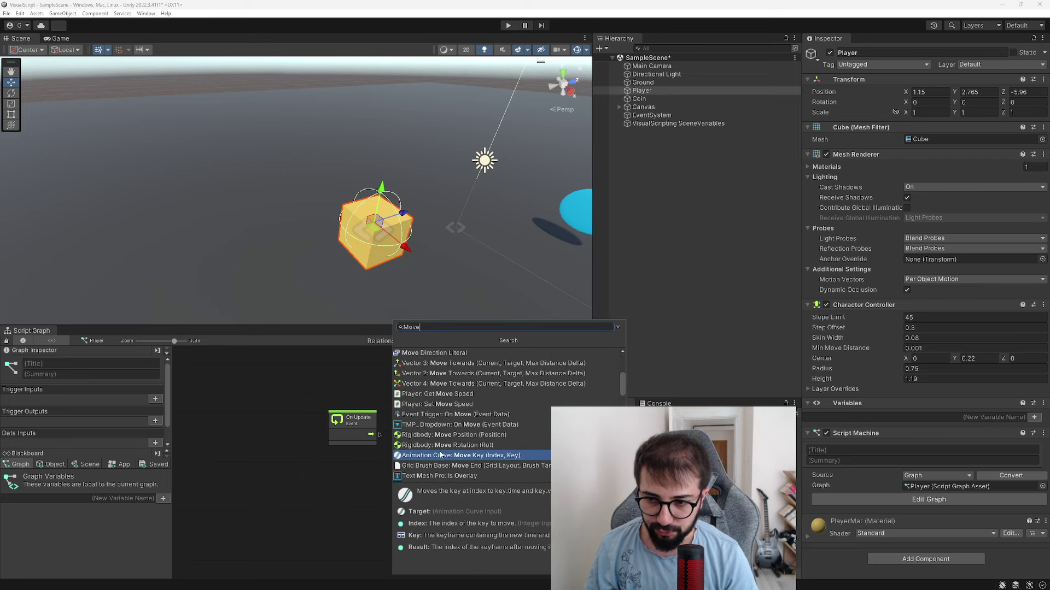
pyautogui.scroll(-3, 440, 455)
pyautogui.scroll(-3, 457, 448)
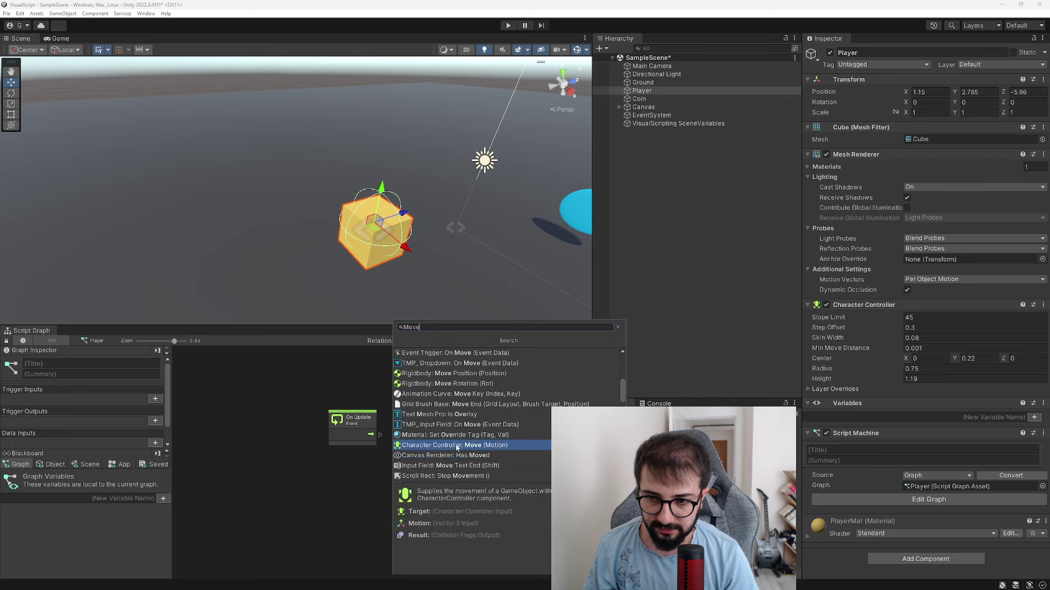
pyautogui.click(458, 445)
pyautogui.moveTo(425, 487); pyautogui.dragTo(479, 416)
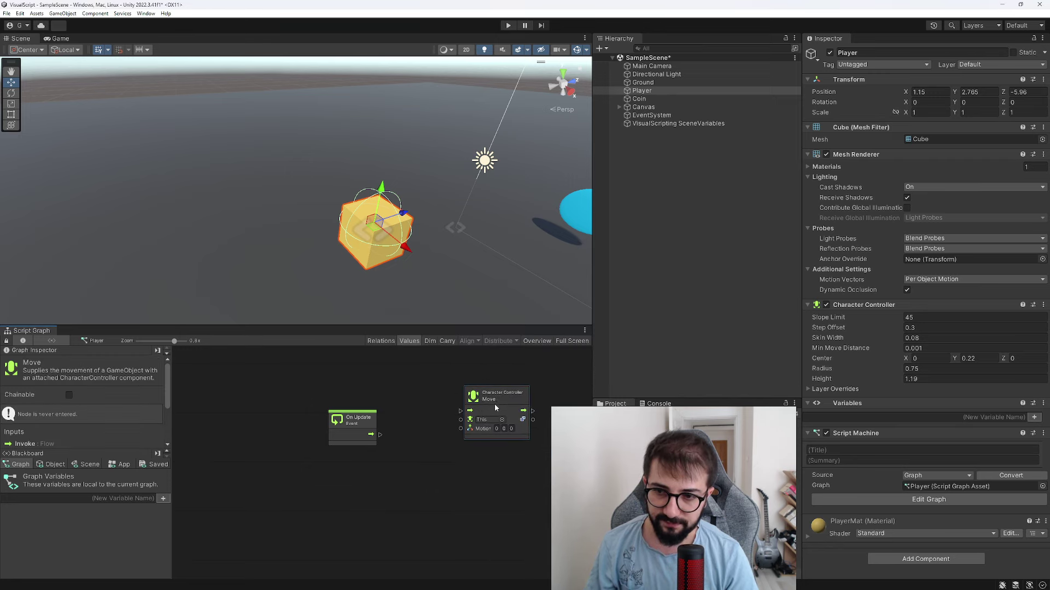
# Step: Connect On Update's flow output into the Move node and check its This target
pyautogui.scroll(2, 481, 411)
pyautogui.moveTo(385, 436); pyautogui.dragTo(356, 438)
pyautogui.moveTo(485, 415); pyautogui.dragTo(487, 446)
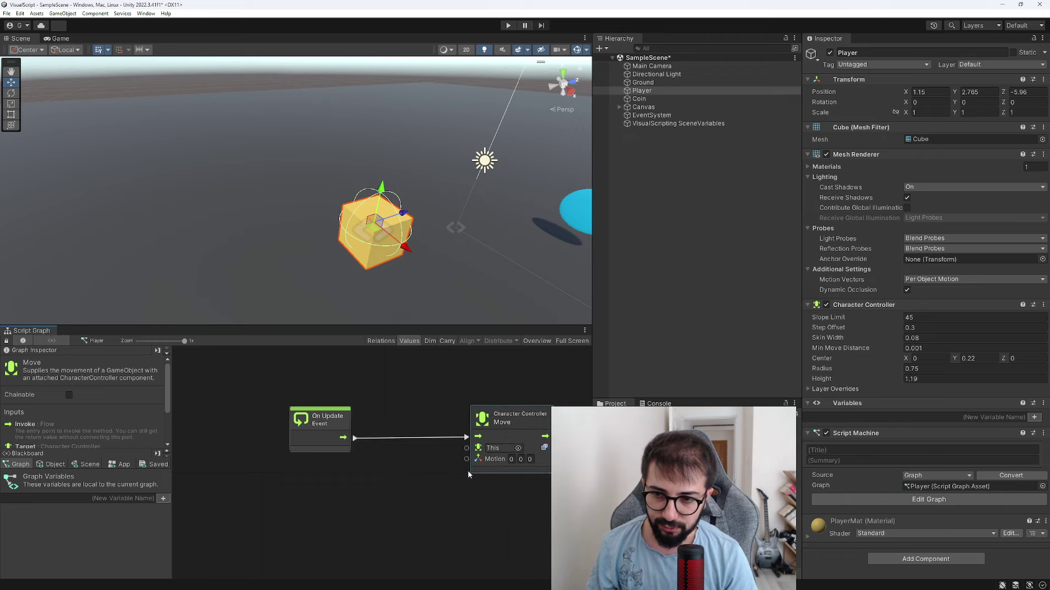
pyautogui.moveTo(492, 453); pyautogui.dragTo(431, 426, button='middle')
pyautogui.click(459, 420)
pyautogui.click(401, 474)
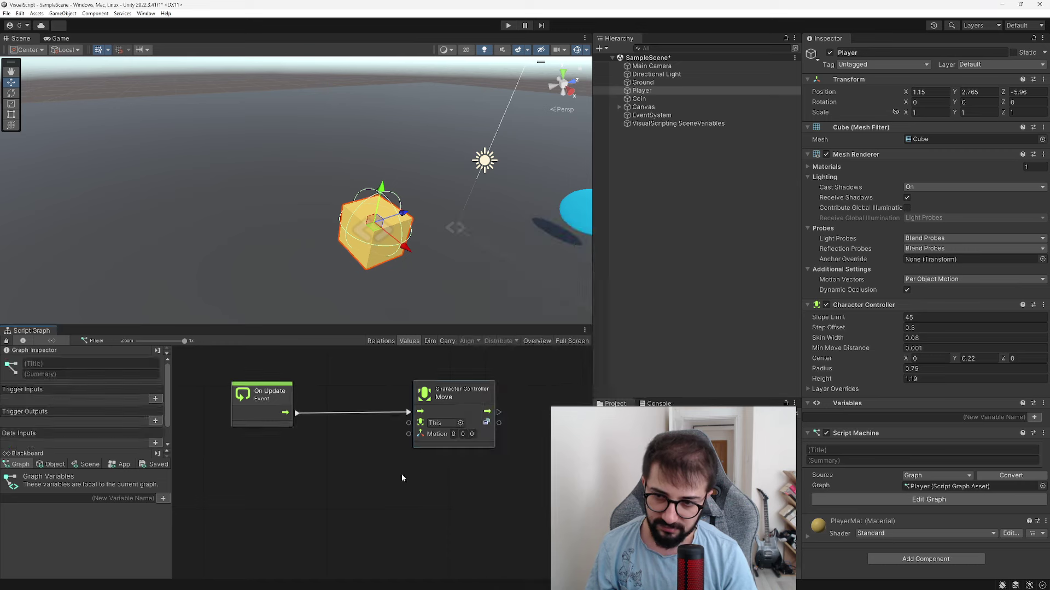
pyautogui.moveTo(429, 439); pyautogui.dragTo(452, 405, button='middle')
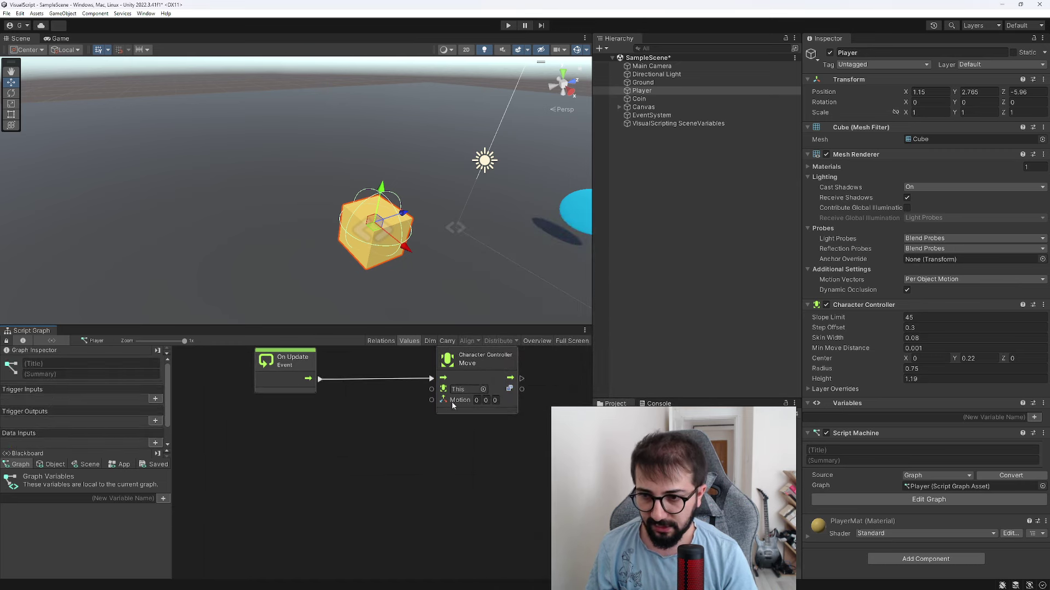
pyautogui.moveTo(433, 405); pyautogui.dragTo(369, 450)
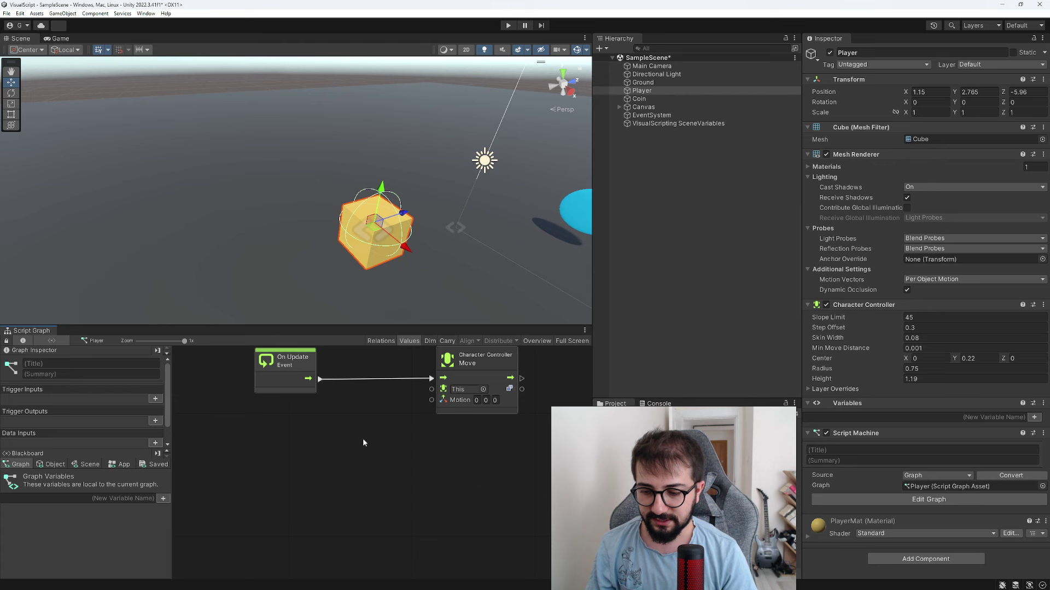
pyautogui.hotkey('alt', 'Tab')
# Step: Inspect the Move call on line 21 and the moveDir line in Player.cs
pyautogui.click(352, 380)
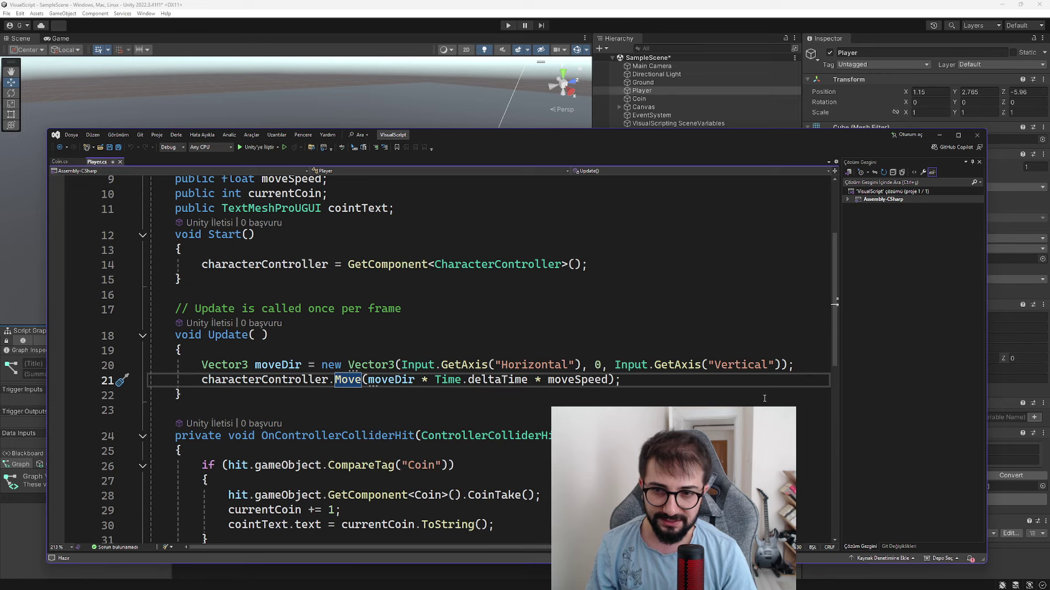
pyautogui.press('Down')
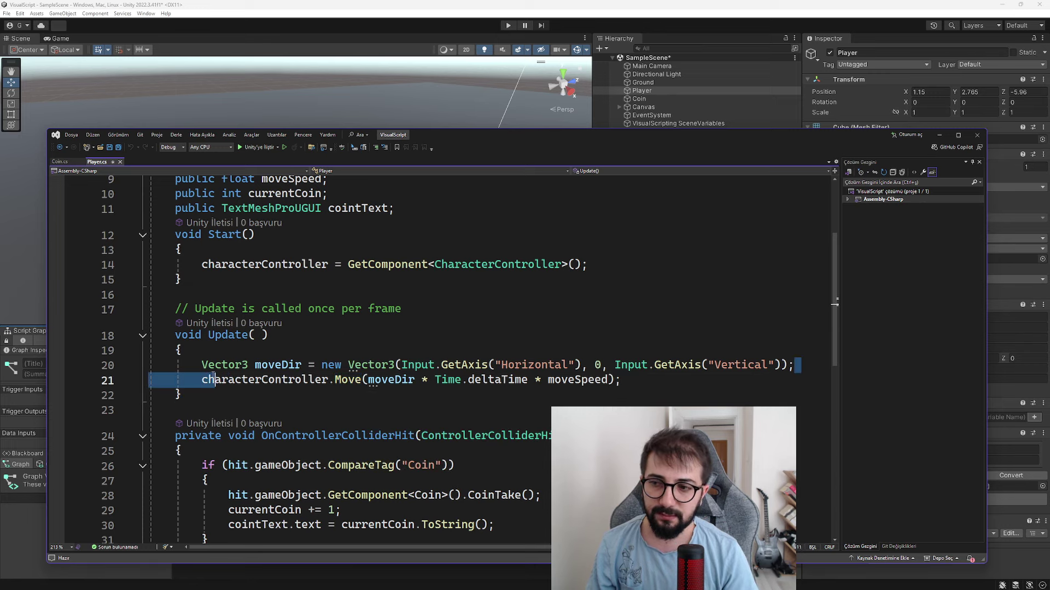
pyautogui.tripleClick(810, 361)
pyautogui.press('Down')
pyautogui.press('Down')
# Step: From Move's Motion input, search 'create ve' and place a Vector 3 Create node
pyautogui.click(937, 134)
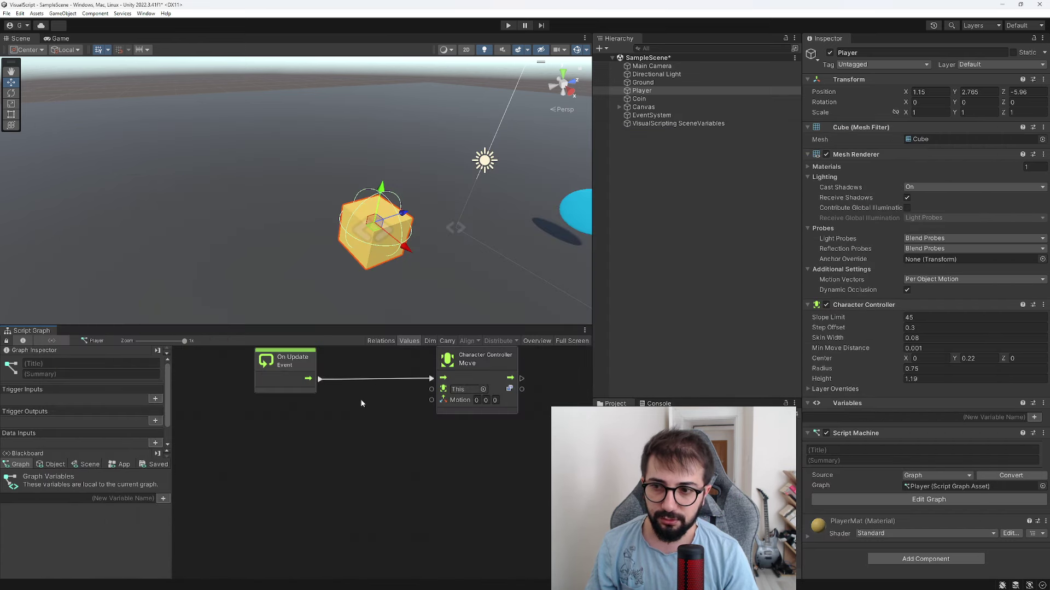
pyautogui.moveTo(450, 380)
pyautogui.mouseDown()
pyautogui.moveTo(374, 421)
pyautogui.moveTo(355, 416)
pyautogui.mouseUp()
pyautogui.write('create ve')
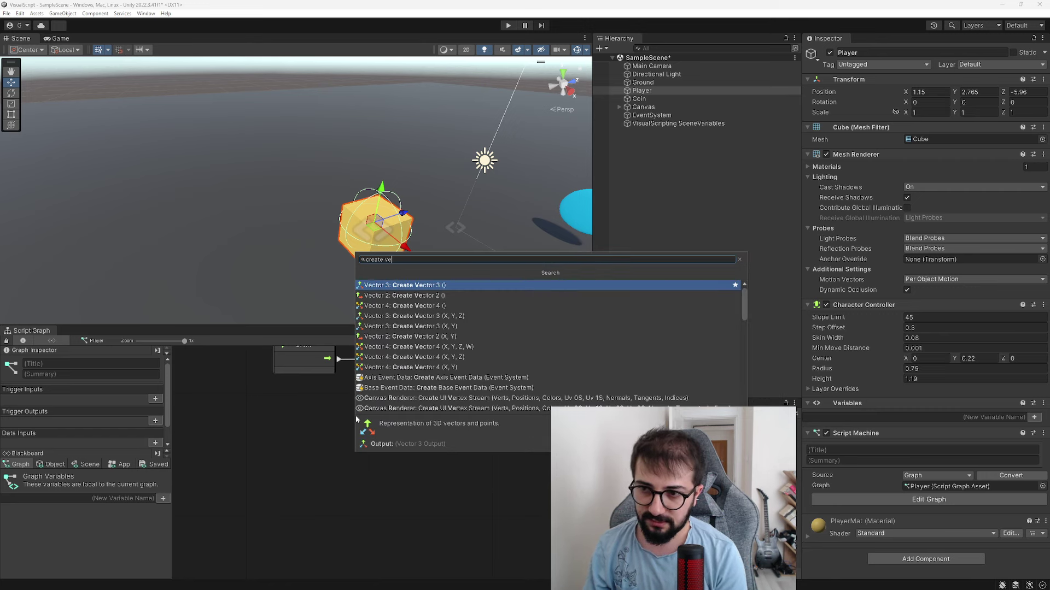
pyautogui.press('Return')
pyautogui.moveTo(382, 429)
pyautogui.mouseDown()
pyautogui.moveTo(400, 385)
pyautogui.moveTo(333, 376)
pyautogui.moveTo(375, 391)
pyautogui.mouseUp()
# Step: Wire On Update into Vector 3 Create, then add a Vector 3 Set node fed by Create's flow
pyautogui.moveTo(396, 380); pyautogui.dragTo(383, 368)
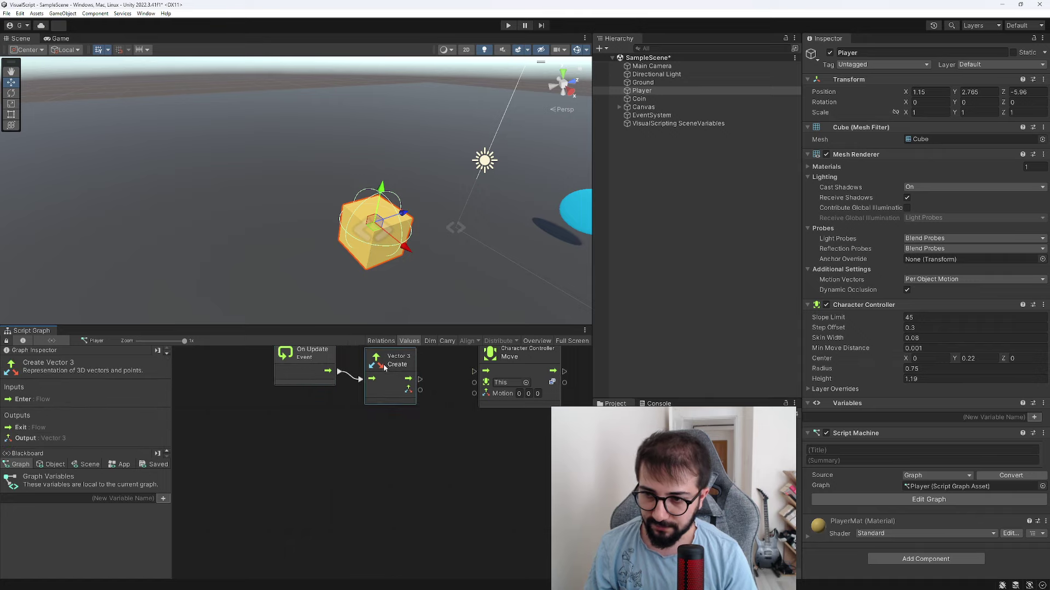
pyautogui.moveTo(349, 412)
pyautogui.mouseDown()
pyautogui.moveTo(345, 378)
pyautogui.moveTo(390, 427)
pyautogui.mouseUp()
pyautogui.write('set')
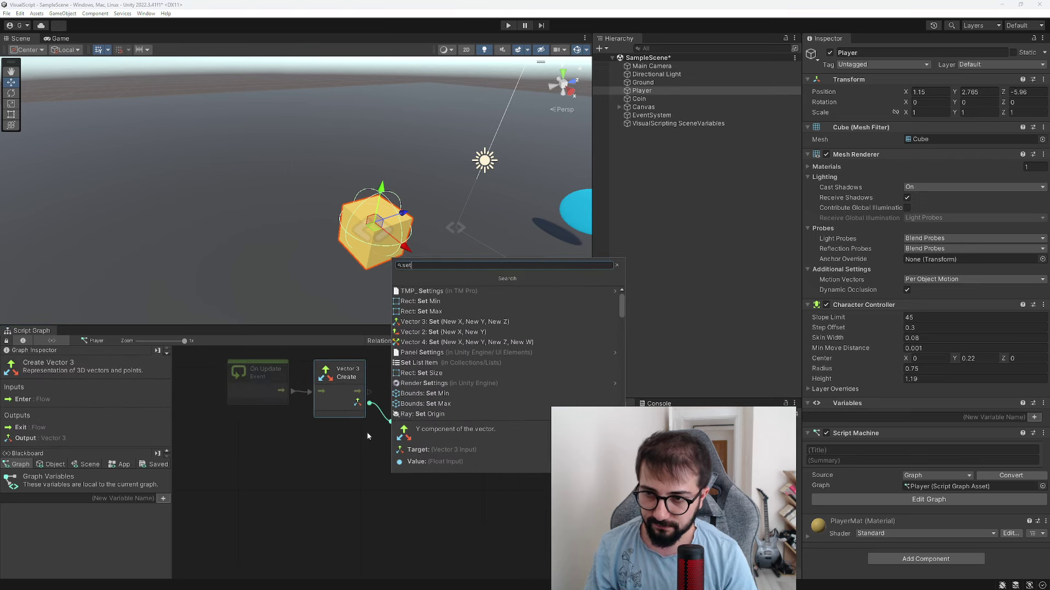
pyautogui.click(437, 322)
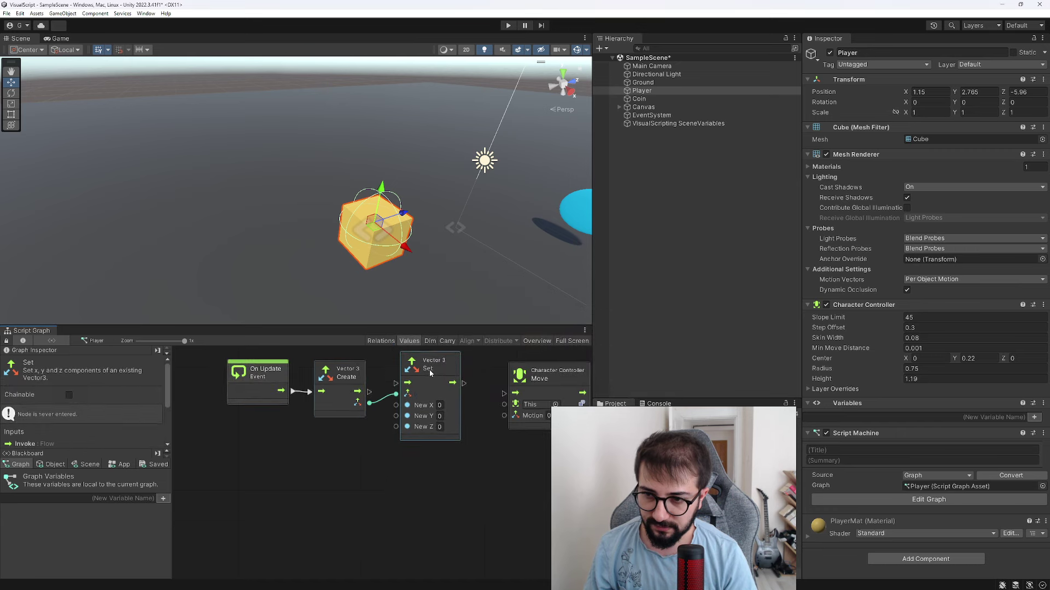
pyautogui.moveTo(401, 381); pyautogui.dragTo(370, 391)
pyautogui.moveTo(430, 372); pyautogui.dragTo(430, 381)
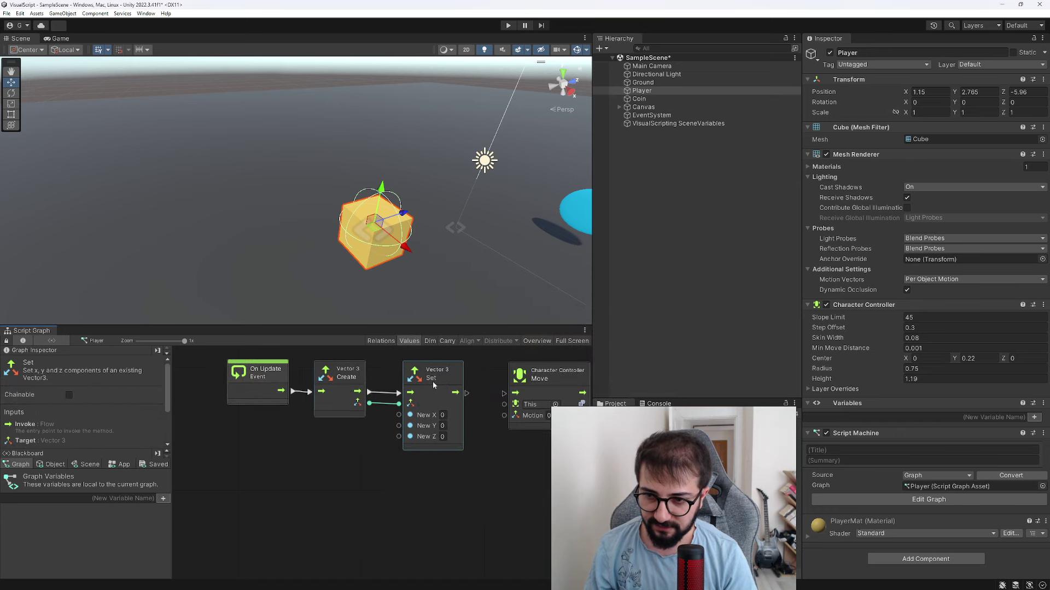
pyautogui.moveTo(431, 379); pyautogui.dragTo(450, 375, button='middle')
pyautogui.rightClick(377, 440)
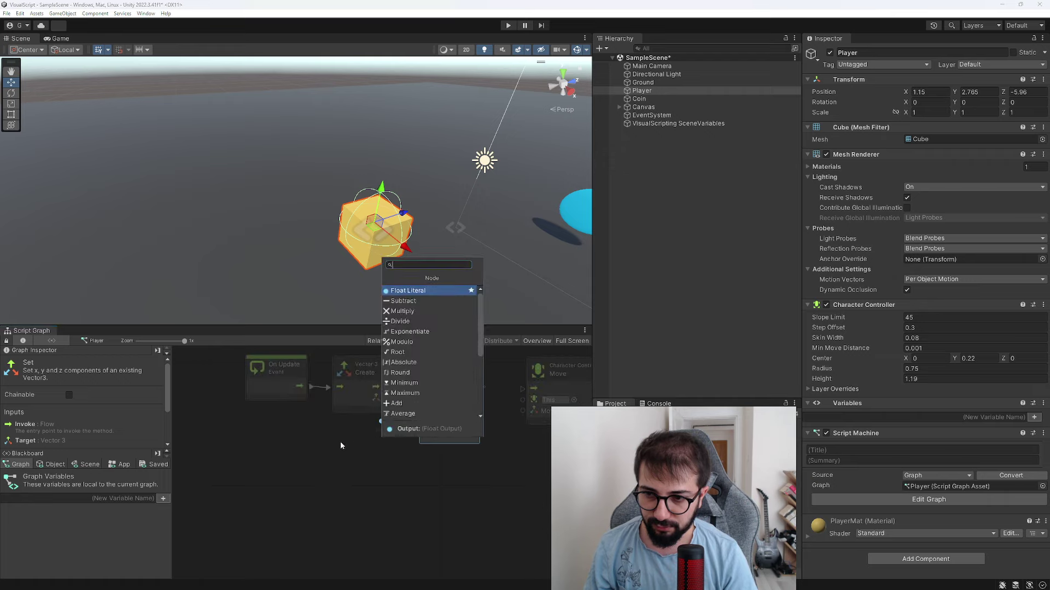
pyautogui.click(361, 450)
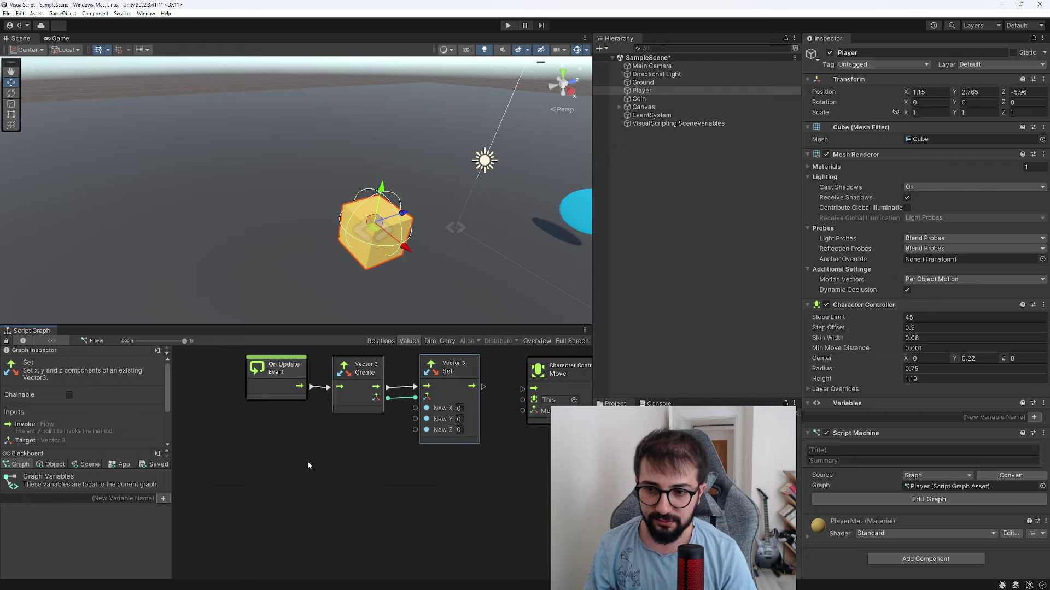
pyautogui.moveTo(462, 374); pyautogui.dragTo(462, 374)
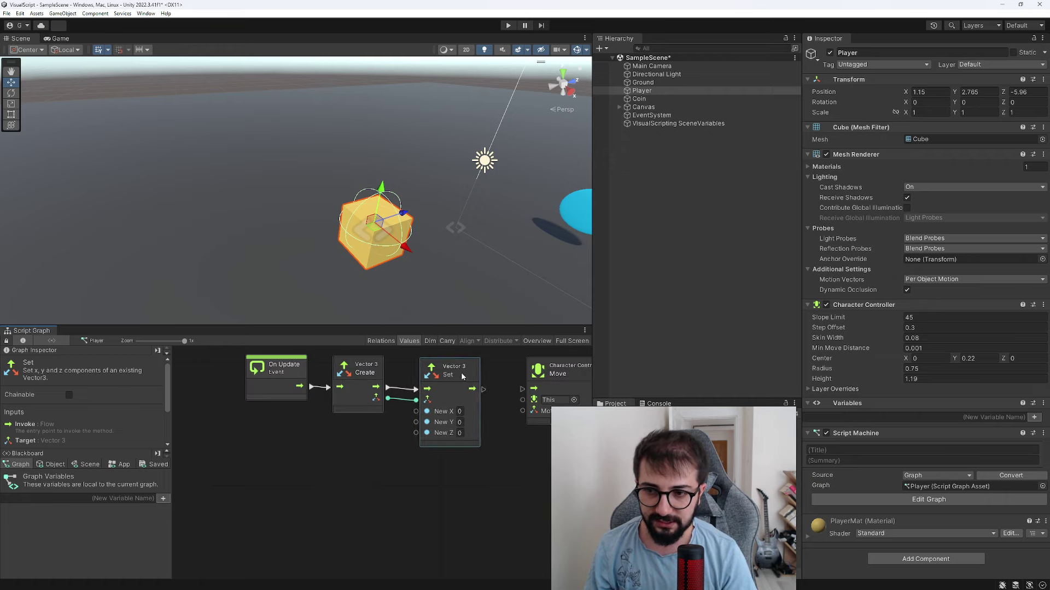
# Step: Add an Input Get Axis node set to Horizontal and feed it into Set's New X
pyautogui.rightClick(297, 457)
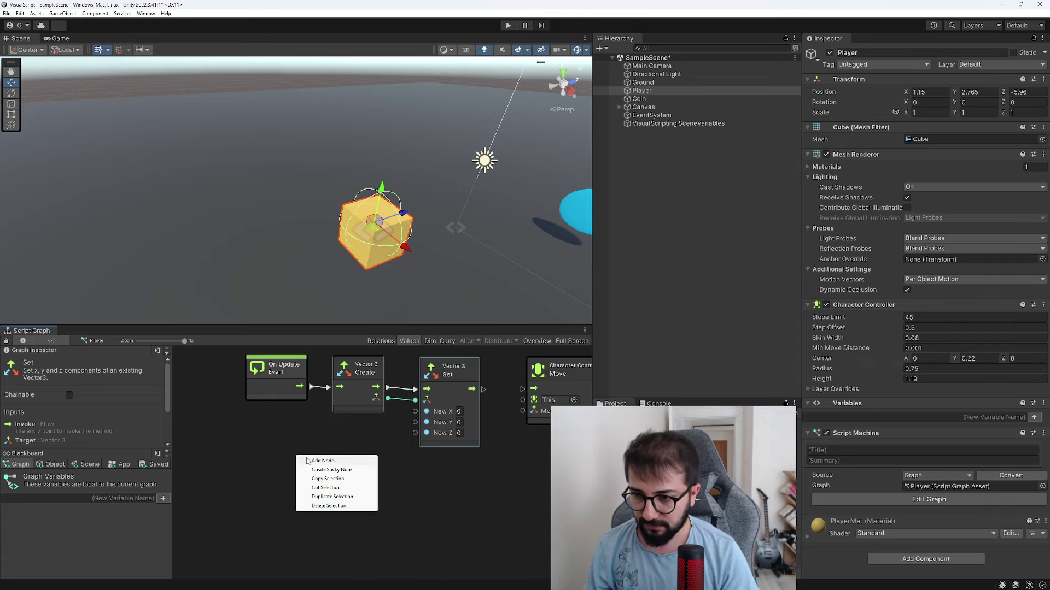
pyautogui.click(322, 460)
pyautogui.write('get')
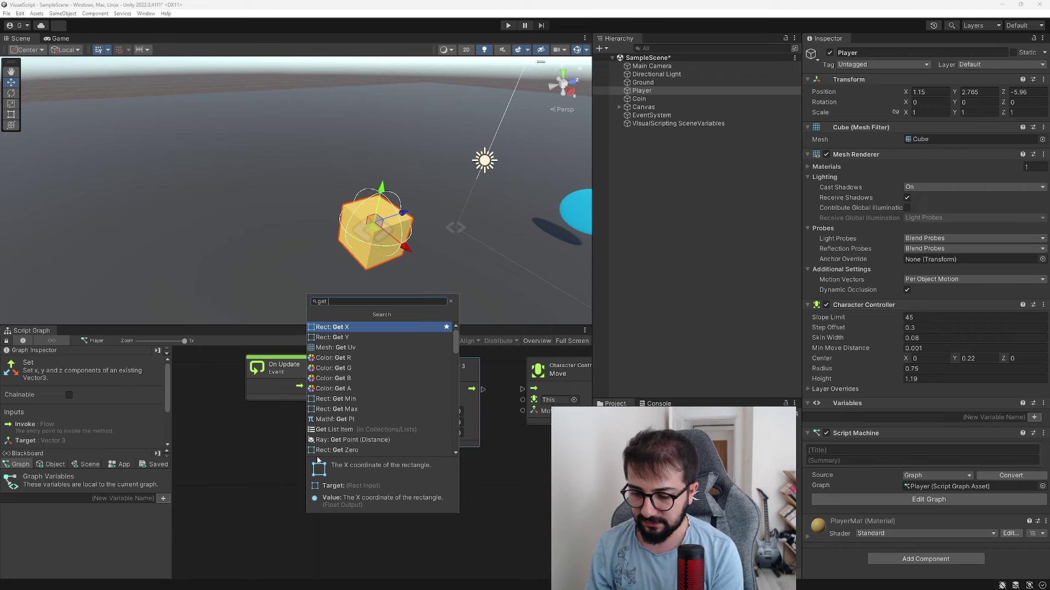
pyautogui.write(' axi')
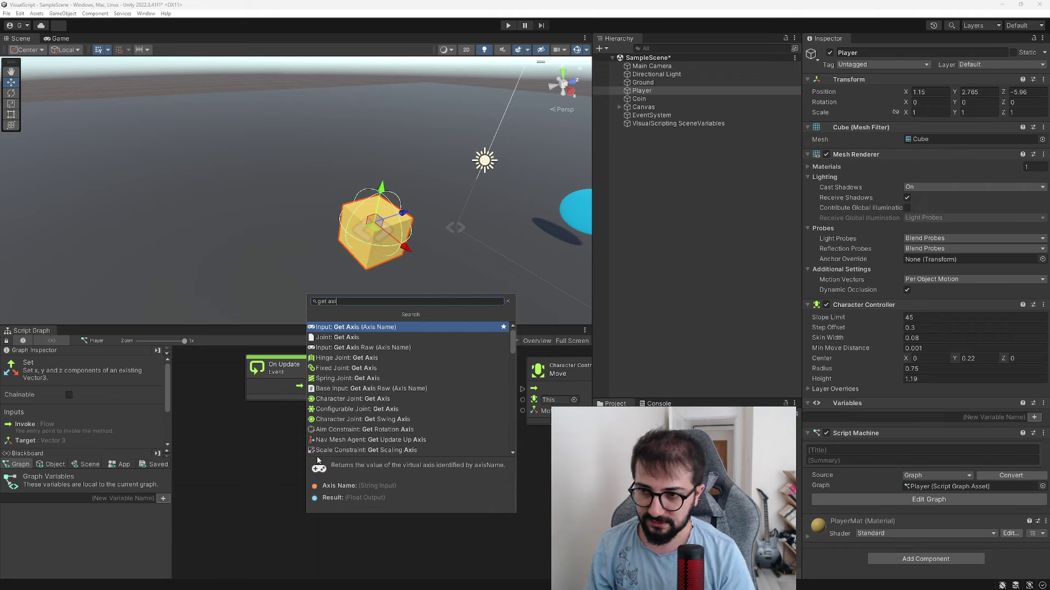
pyautogui.click(362, 326)
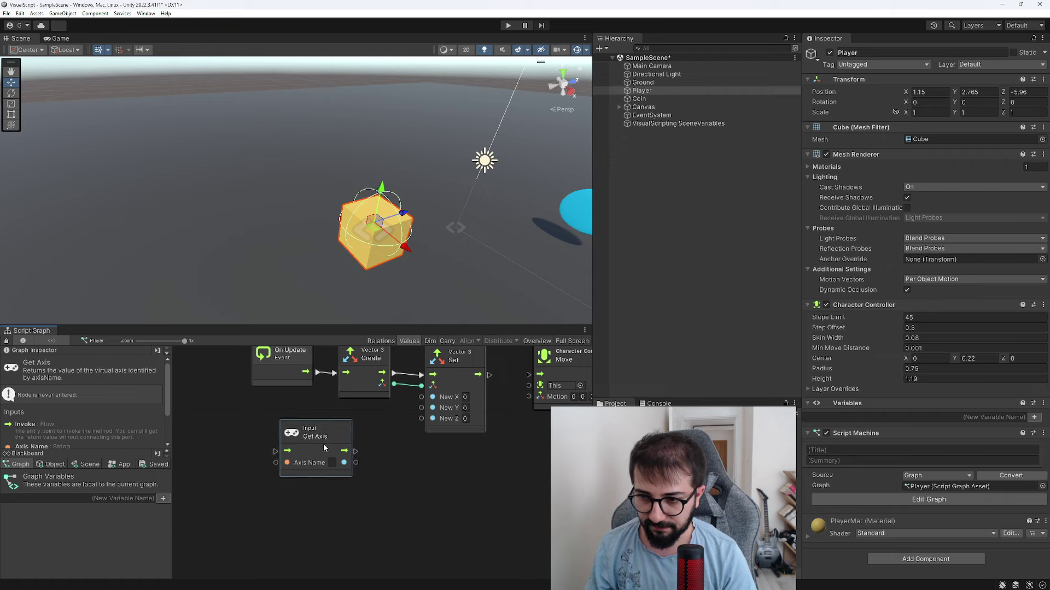
pyautogui.moveTo(323, 443); pyautogui.dragTo(334, 444)
pyautogui.moveTo(345, 437); pyautogui.dragTo(409, 454, button='middle')
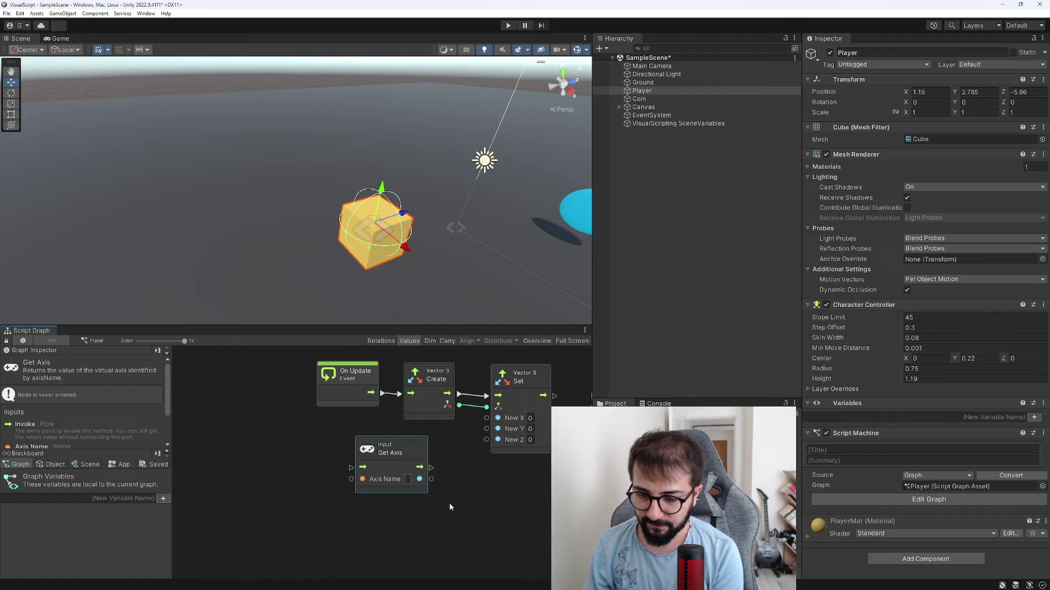
pyautogui.write('Horizont')
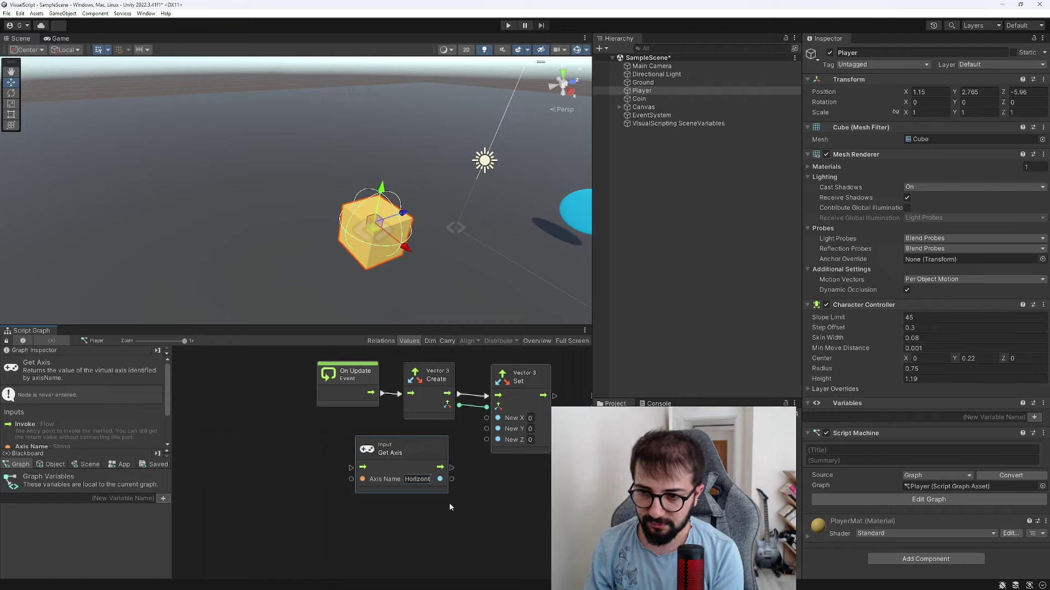
pyautogui.write('al')
pyautogui.moveTo(445, 479)
pyautogui.mouseDown()
pyautogui.moveTo(478, 454)
pyautogui.moveTo(486, 417)
pyautogui.mouseUp()
pyautogui.moveTo(427, 392); pyautogui.dragTo(358, 390)
# Step: Chain Create's flow through Get Axis into Vector 3 Set and rearrange the nodes leftward
pyautogui.moveTo(353, 461); pyautogui.dragTo(398, 418)
pyautogui.moveTo(350, 468); pyautogui.dragTo(378, 395)
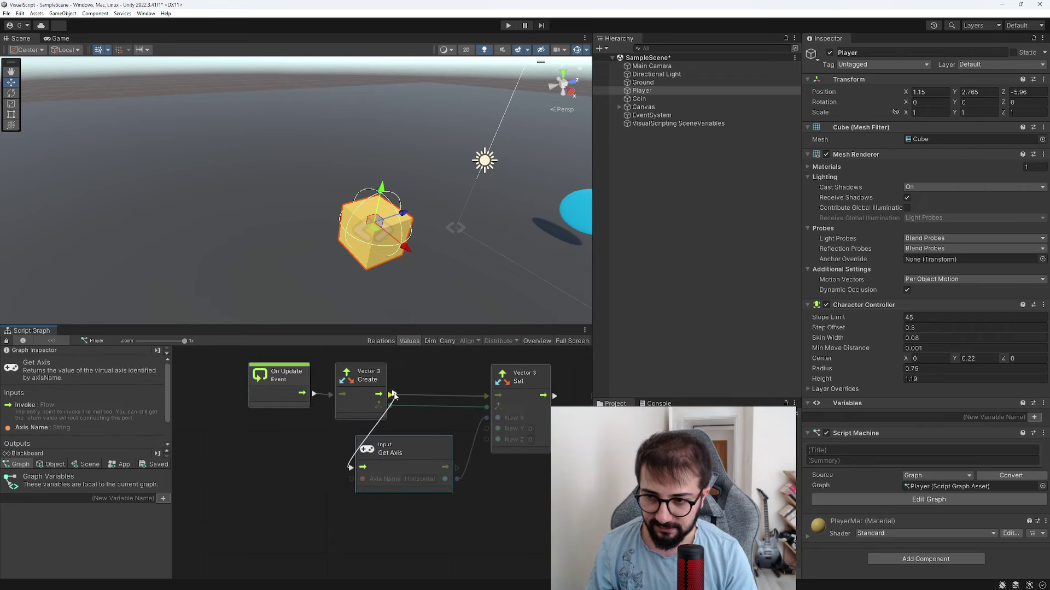
pyautogui.moveTo(263, 441); pyautogui.dragTo(385, 362)
pyautogui.moveTo(343, 398); pyautogui.dragTo(290, 402)
pyautogui.moveTo(391, 453); pyautogui.dragTo(388, 365)
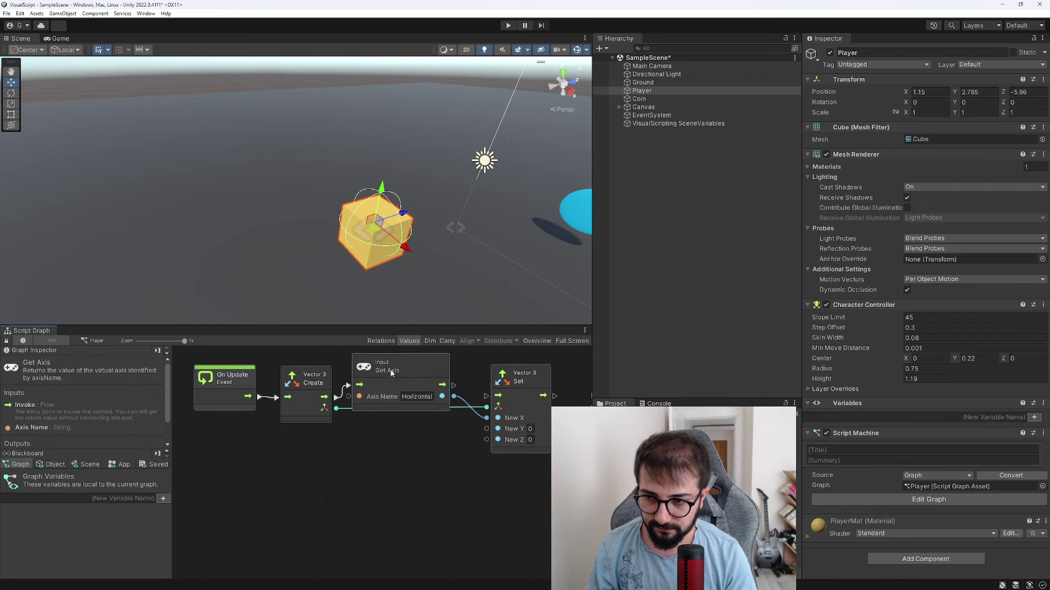
pyautogui.moveTo(445, 392); pyautogui.dragTo(488, 407)
pyautogui.moveTo(417, 447); pyautogui.dragTo(448, 445, button='middle')
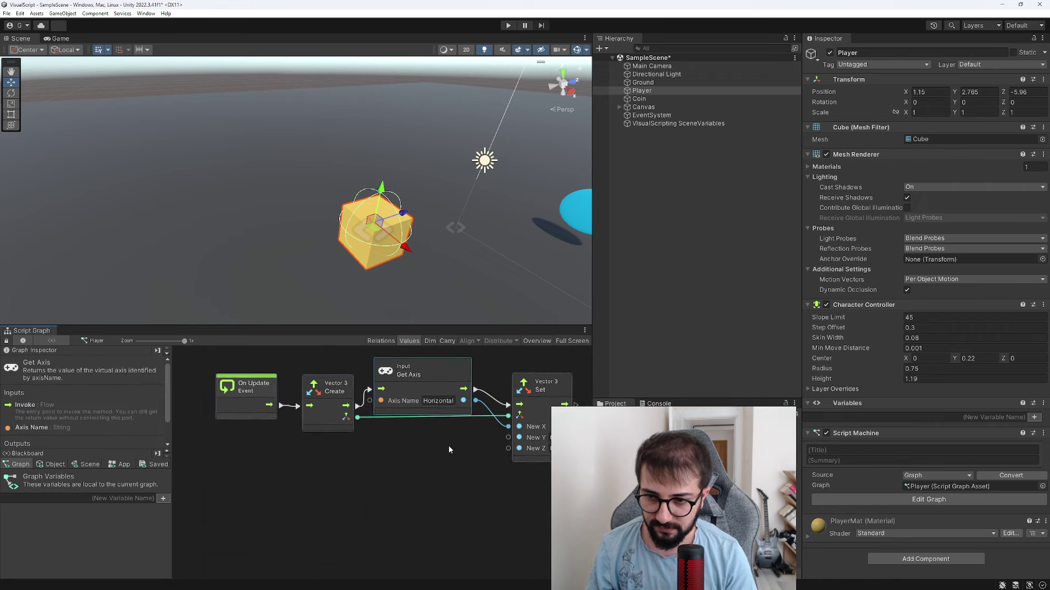
pyautogui.moveTo(476, 482); pyautogui.dragTo(229, 364)
pyautogui.moveTo(430, 387); pyautogui.dragTo(372, 387)
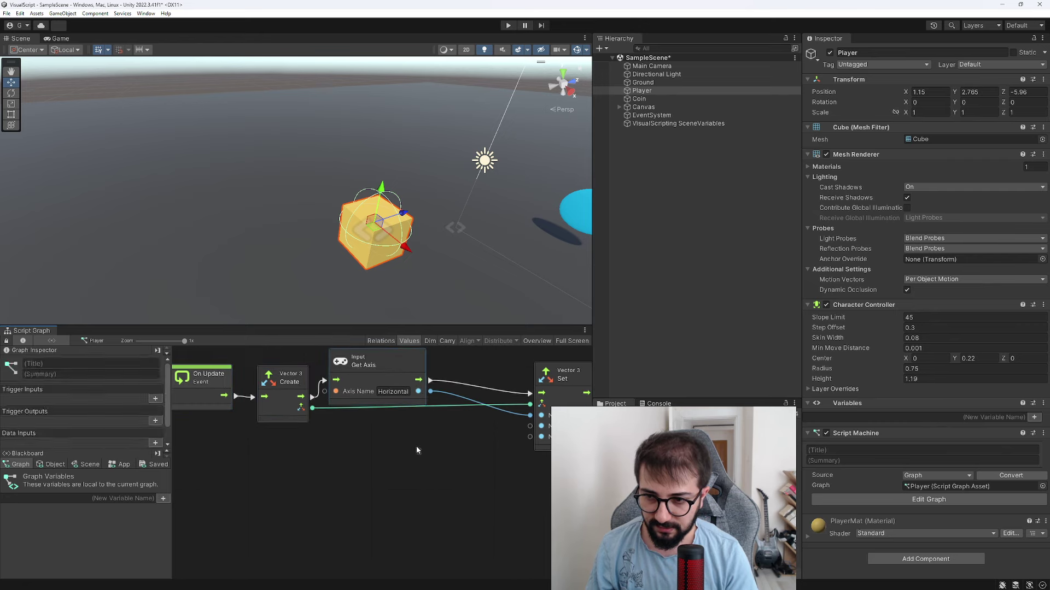
# Step: Duplicate Get Axis as Vertical and chain its flow between Horizontal Get Axis and Vector 3 Set
pyautogui.hotkey('ctrl', 'v')
pyautogui.doubleClick(400, 483)
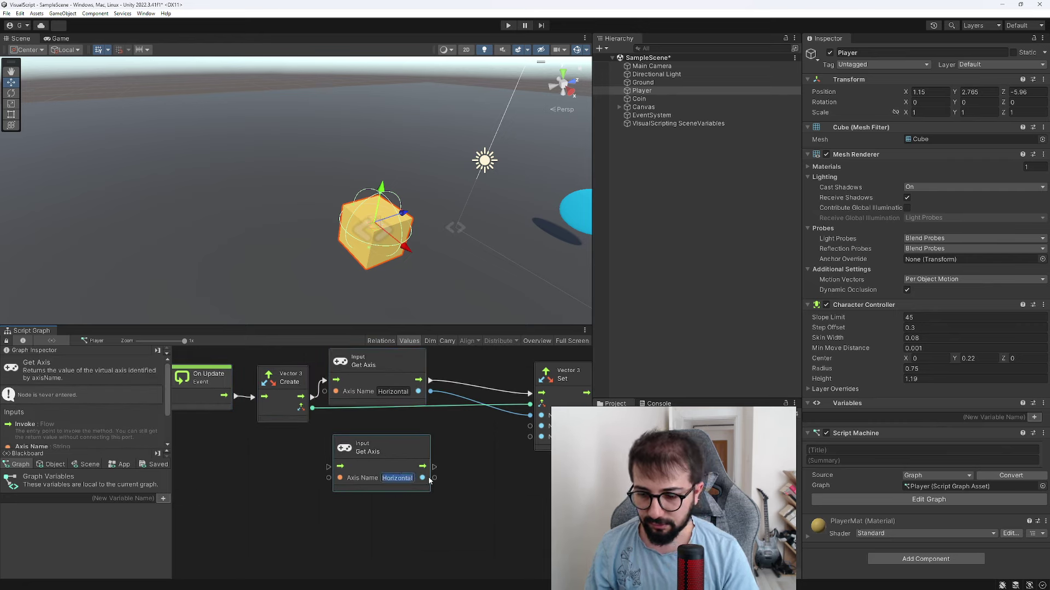
pyautogui.write('Vertical')
pyautogui.press('BackSpace')
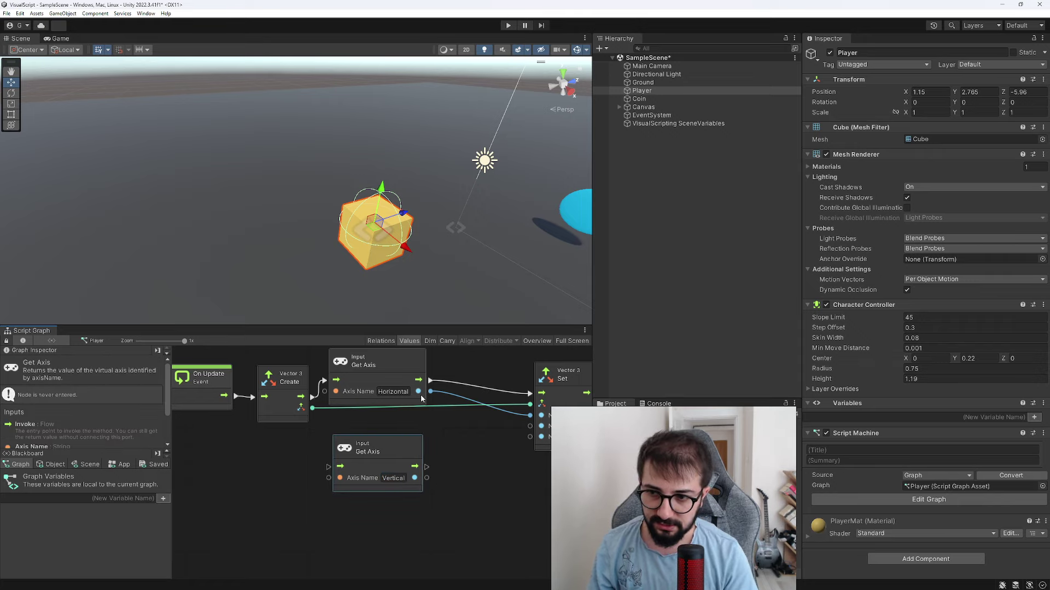
pyautogui.moveTo(418, 380); pyautogui.dragTo(415, 387)
pyautogui.moveTo(337, 470); pyautogui.dragTo(335, 467)
pyautogui.moveTo(414, 467); pyautogui.dragTo(510, 449)
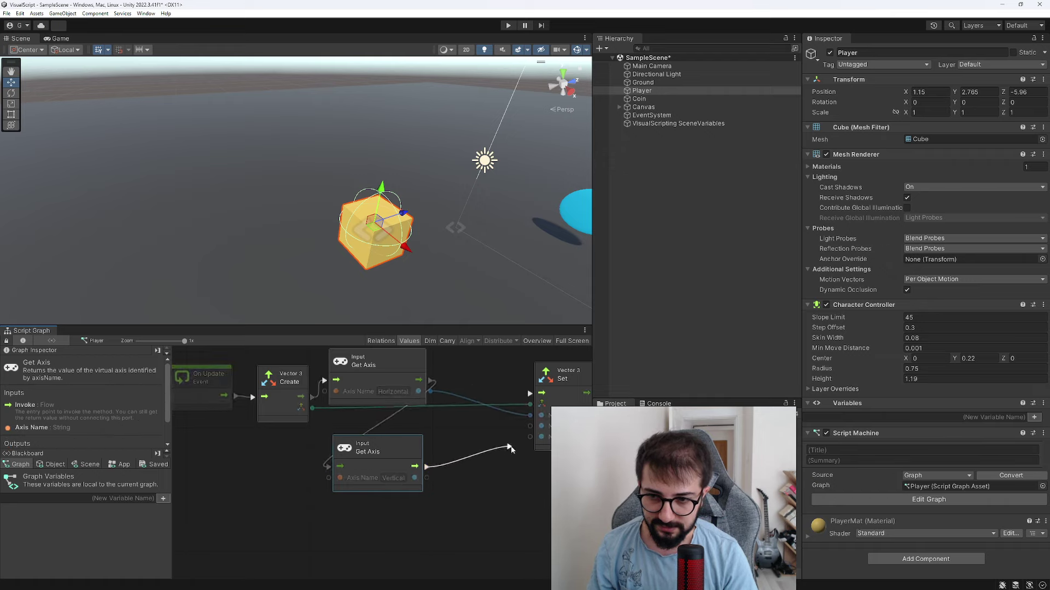
pyautogui.moveTo(535, 401); pyautogui.dragTo(532, 395)
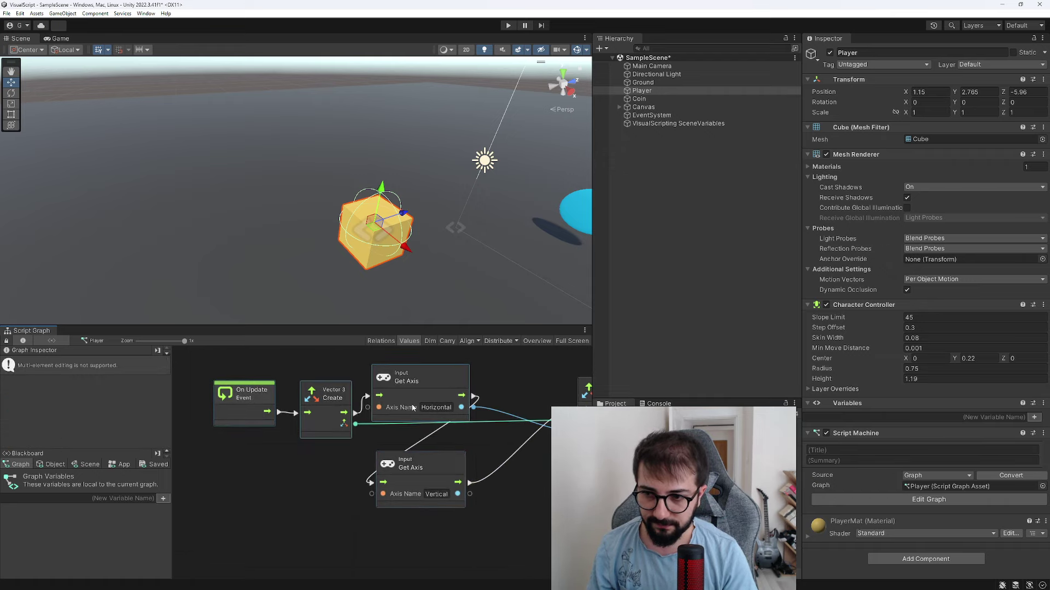
pyautogui.moveTo(383, 462)
pyautogui.mouseDown()
pyautogui.moveTo(405, 464)
pyautogui.moveTo(490, 390)
pyautogui.moveTo(474, 358)
pyautogui.mouseUp()
pyautogui.moveTo(429, 417); pyautogui.dragTo(361, 416, button='middle')
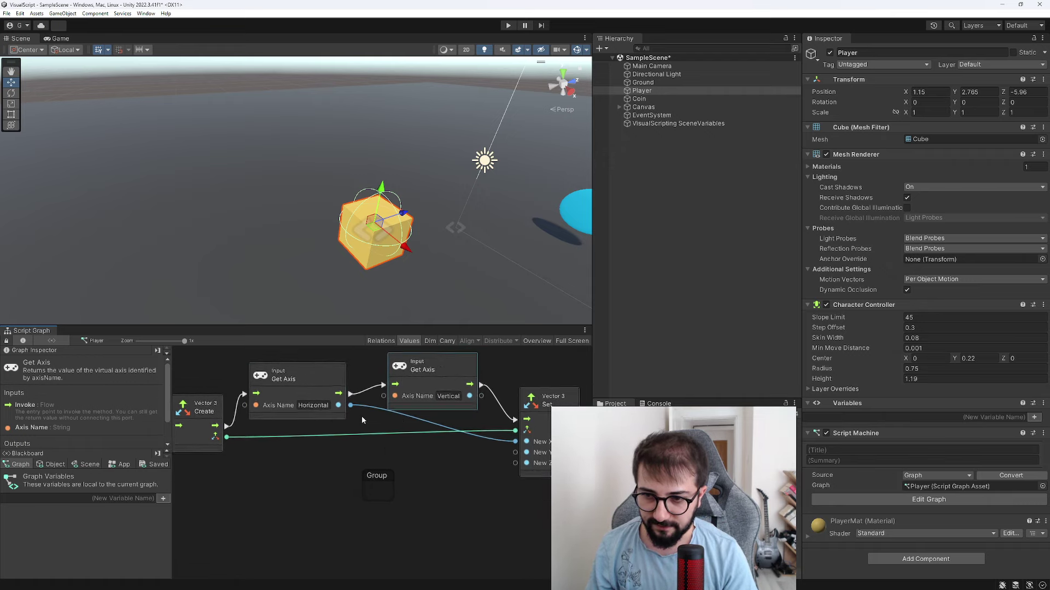
# Step: Maximize the graph, select the empty Group and delete it
pyautogui.doubleClick(27, 334)
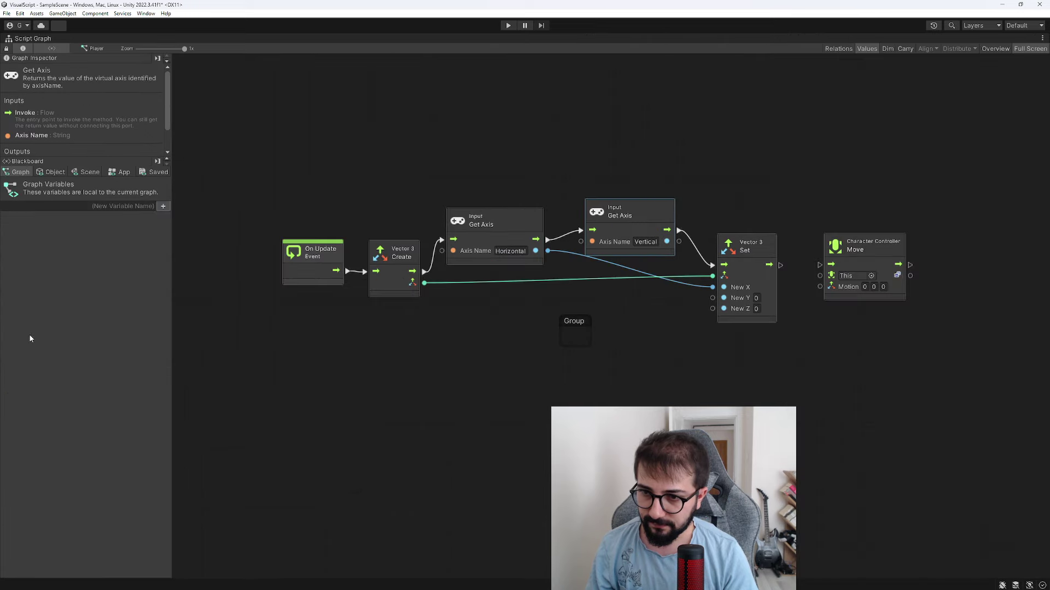
pyautogui.moveTo(577, 260); pyautogui.dragTo(624, 327)
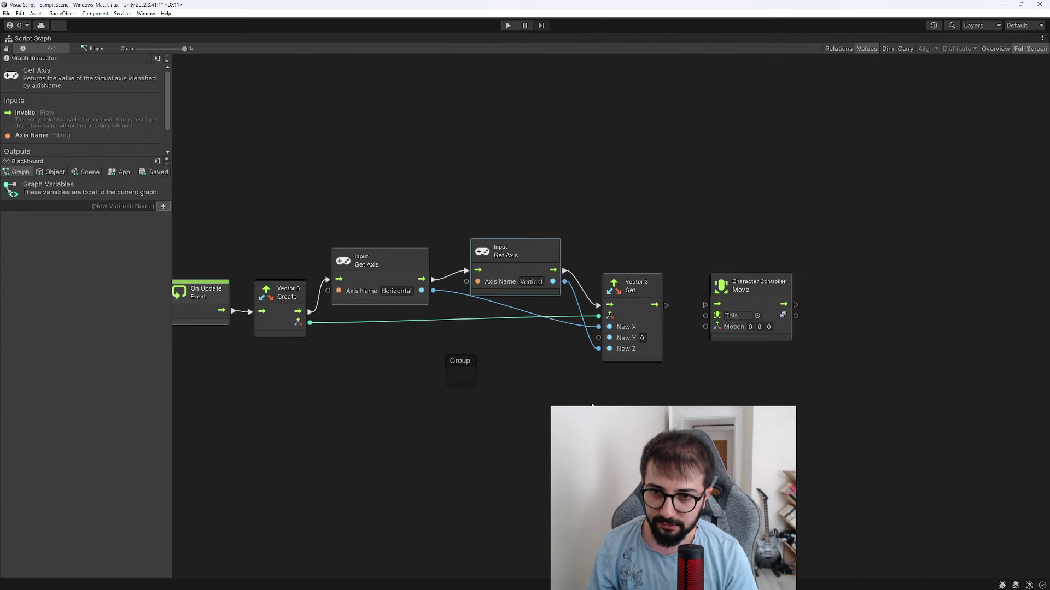
pyautogui.moveTo(599, 421); pyautogui.dragTo(227, 251)
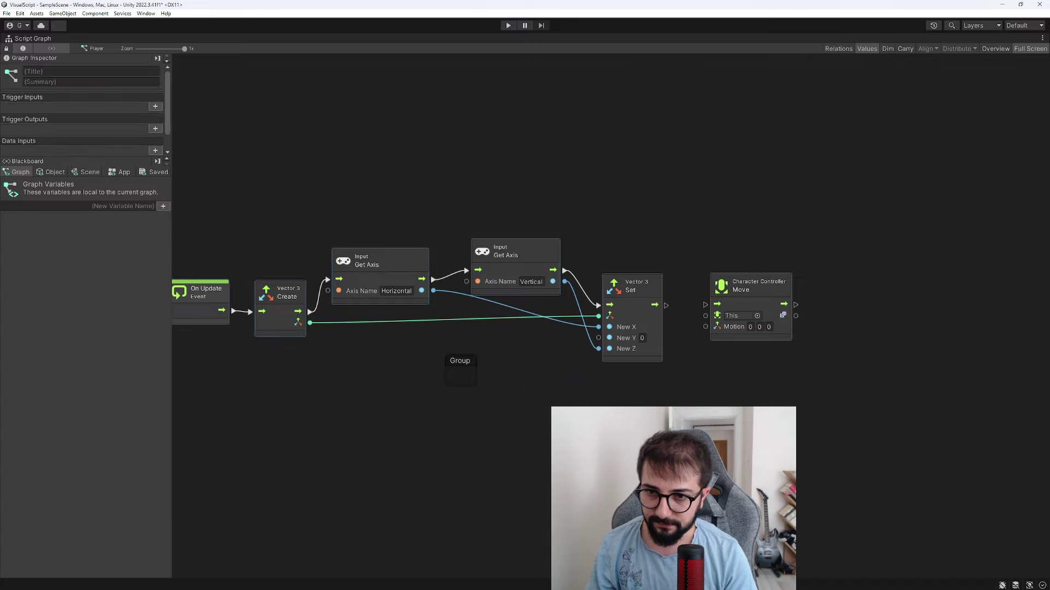
pyautogui.moveTo(632, 419); pyautogui.dragTo(192, 247)
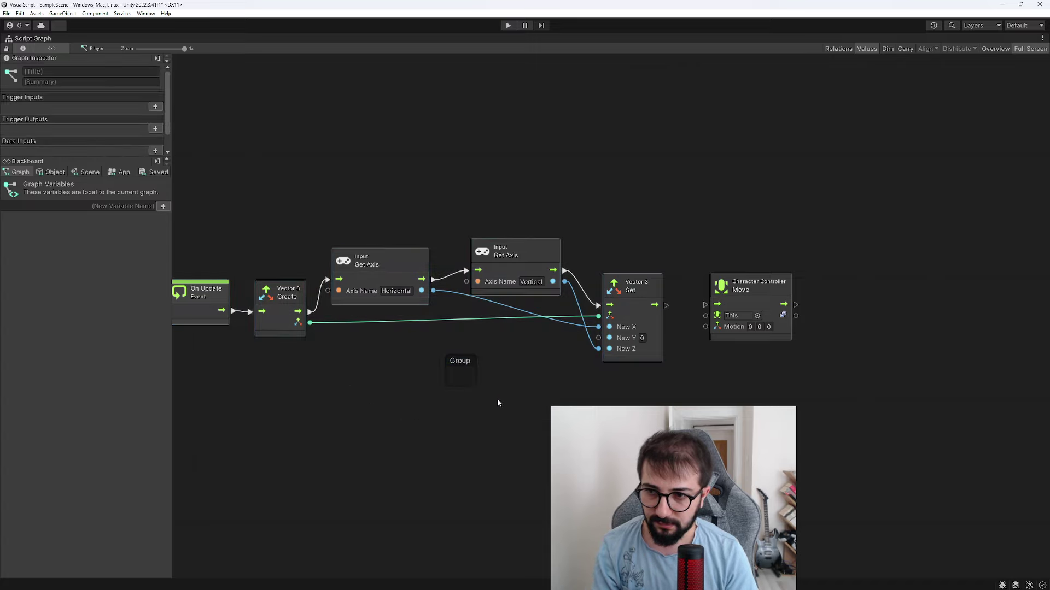
pyautogui.click(459, 362)
pyautogui.press('Delete')
# Step: Shift all movement nodes slightly left and cancel a stray Motion connection
pyautogui.moveTo(634, 430)
pyautogui.mouseDown()
pyautogui.moveTo(228, 277)
pyautogui.moveTo(195, 237)
pyautogui.mouseUp()
pyautogui.moveTo(645, 304); pyautogui.dragTo(613, 303)
pyautogui.click(646, 331)
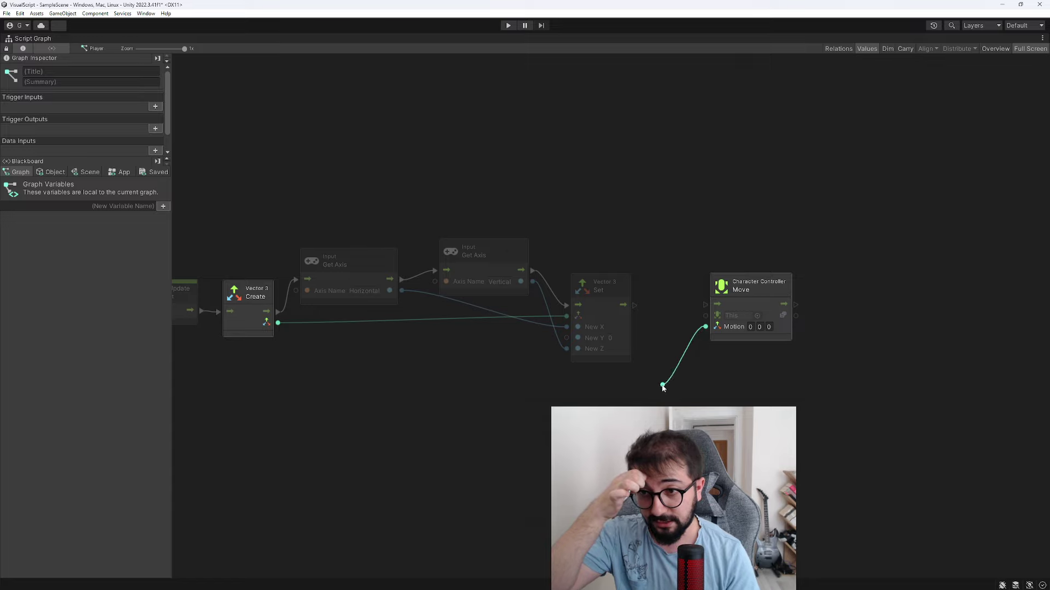
pyautogui.moveTo(663, 387); pyautogui.dragTo(618, 400)
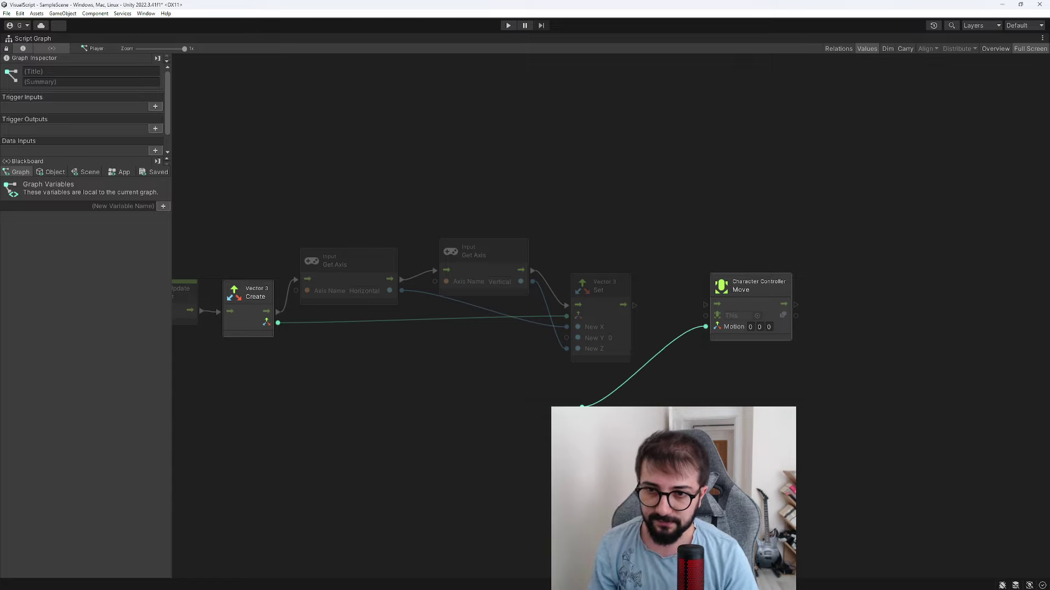
pyautogui.rightClick(559, 393)
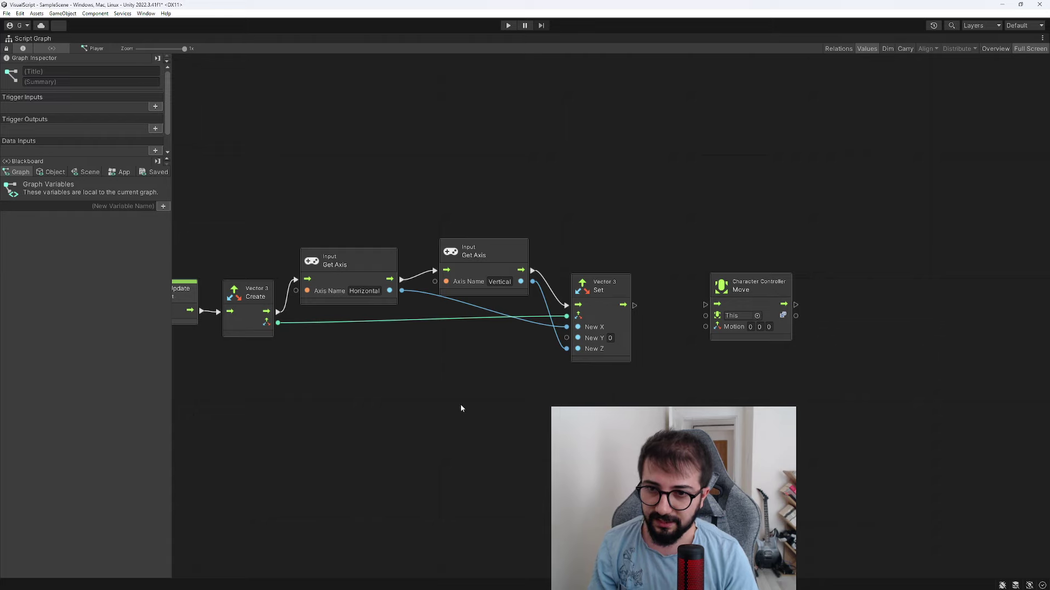
# Step: Browse the Vector 3 results for a node off the Create output, then close the finder without adding one
pyautogui.moveTo(598, 290); pyautogui.dragTo(598, 296)
pyautogui.moveTo(278, 323); pyautogui.dragTo(305, 367)
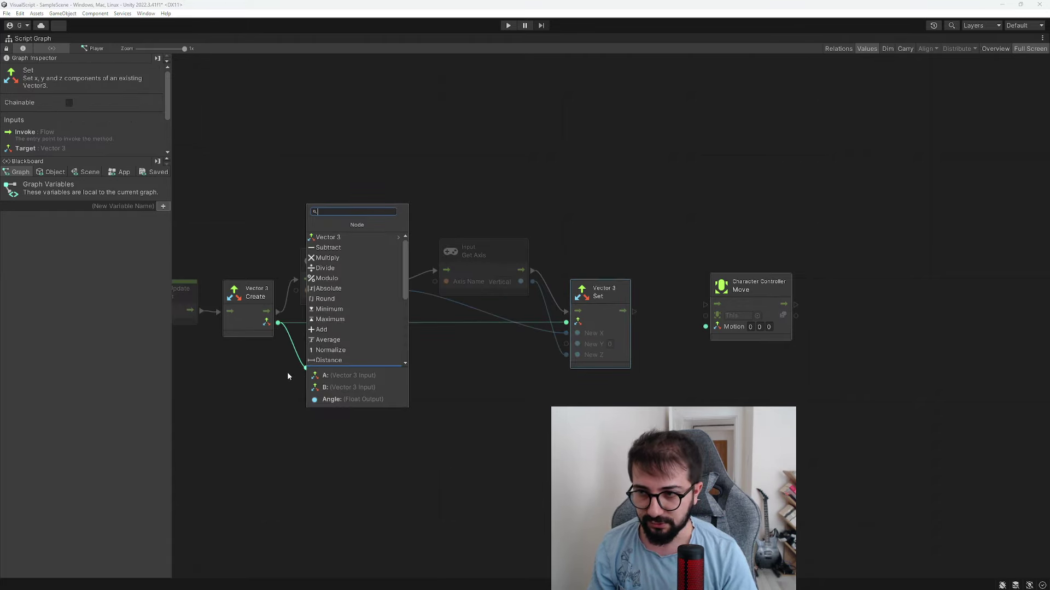
pyautogui.write('get')
pyautogui.press('BackSpace')
pyautogui.press('BackSpace')
pyautogui.press('BackSpace')
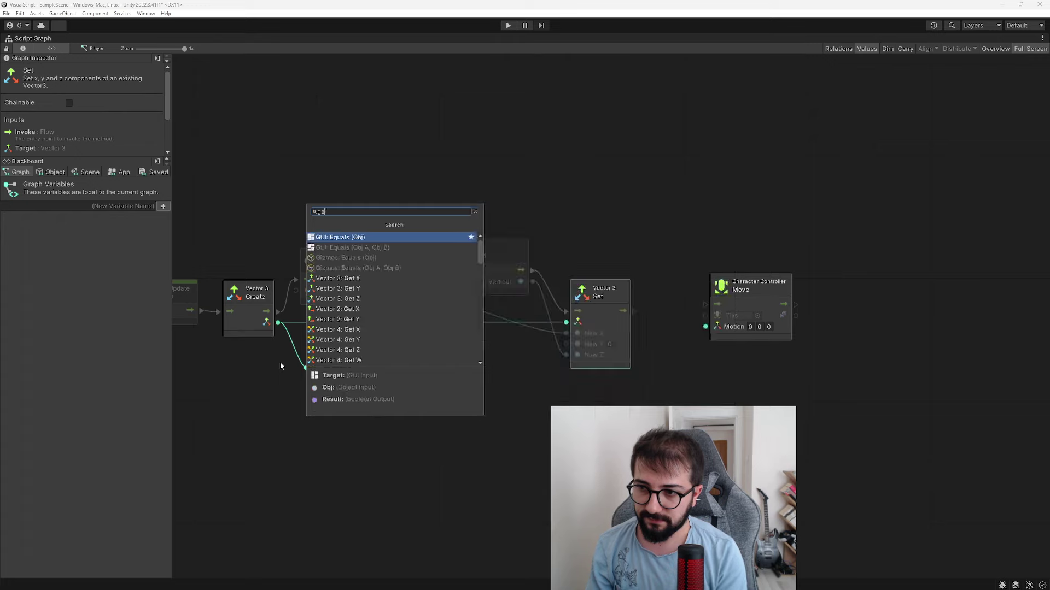
pyautogui.write('vector')
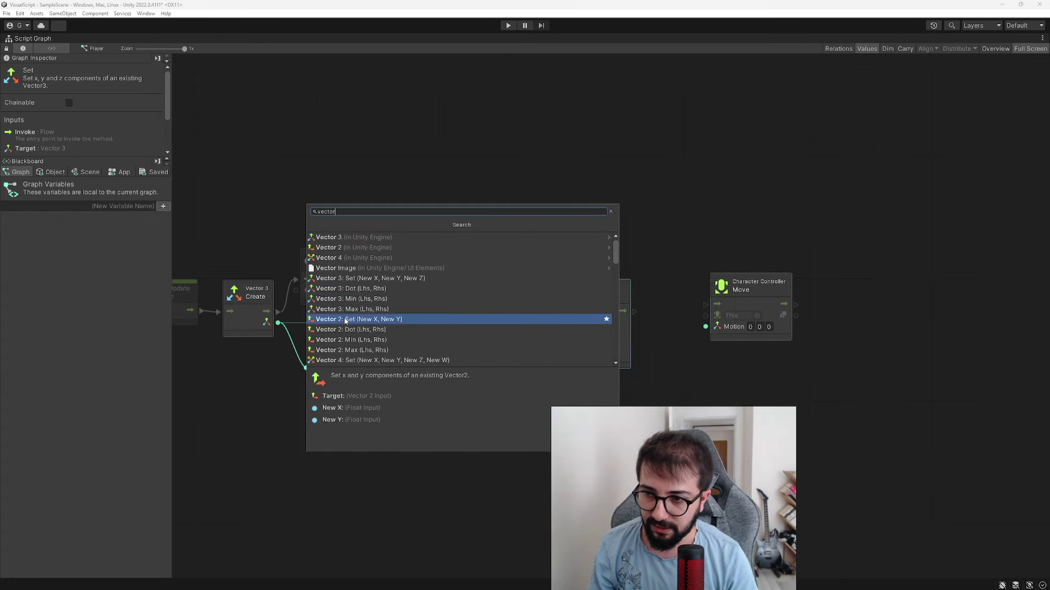
pyautogui.scroll(-1, 339, 328)
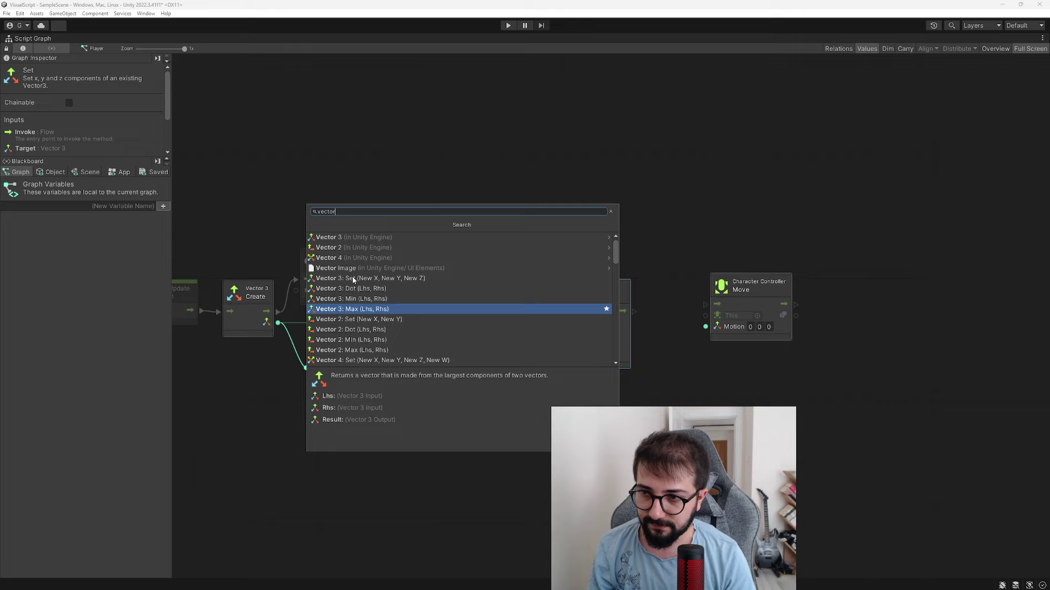
pyautogui.scroll(1, 350, 259)
pyautogui.click(342, 239)
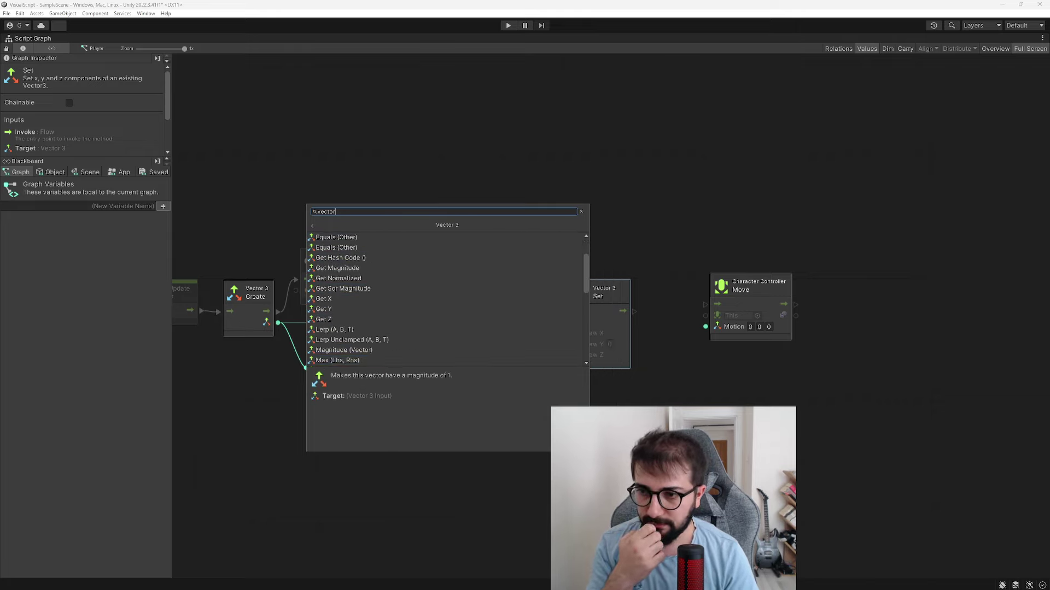
pyautogui.press('Escape')
# Step: Try a Create Vector 3 node on Move's Motion input, then delete it
pyautogui.moveTo(705, 327); pyautogui.dragTo(684, 400)
pyautogui.write('create vector')
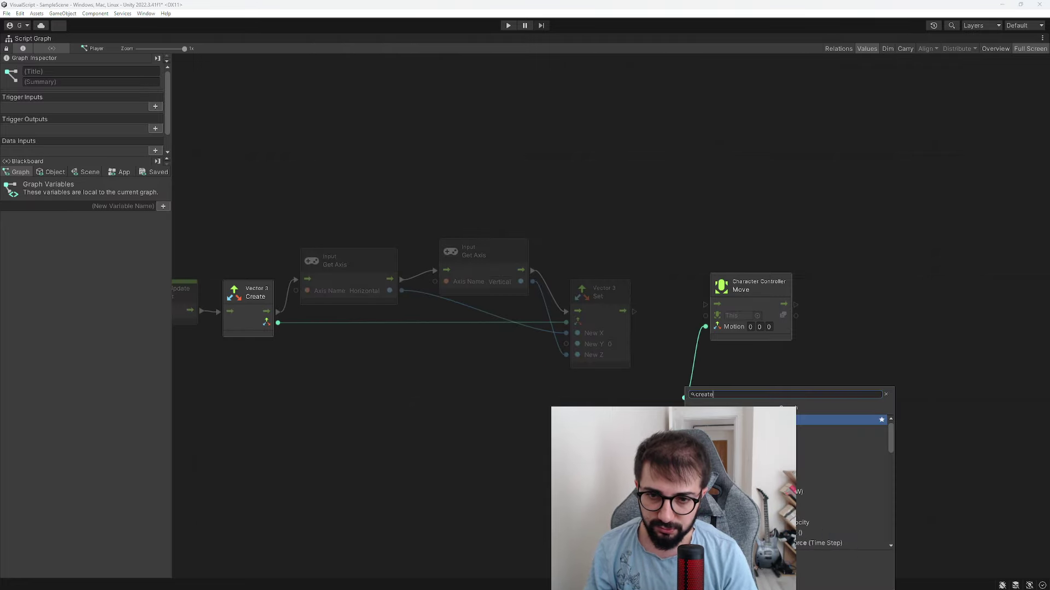
pyautogui.press('Return')
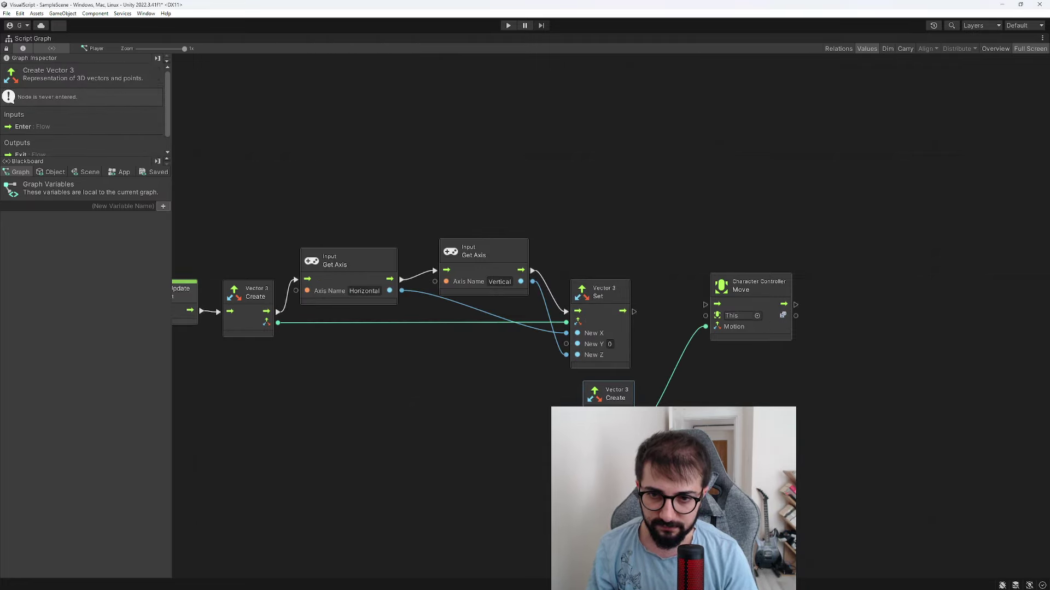
pyautogui.press('Delete')
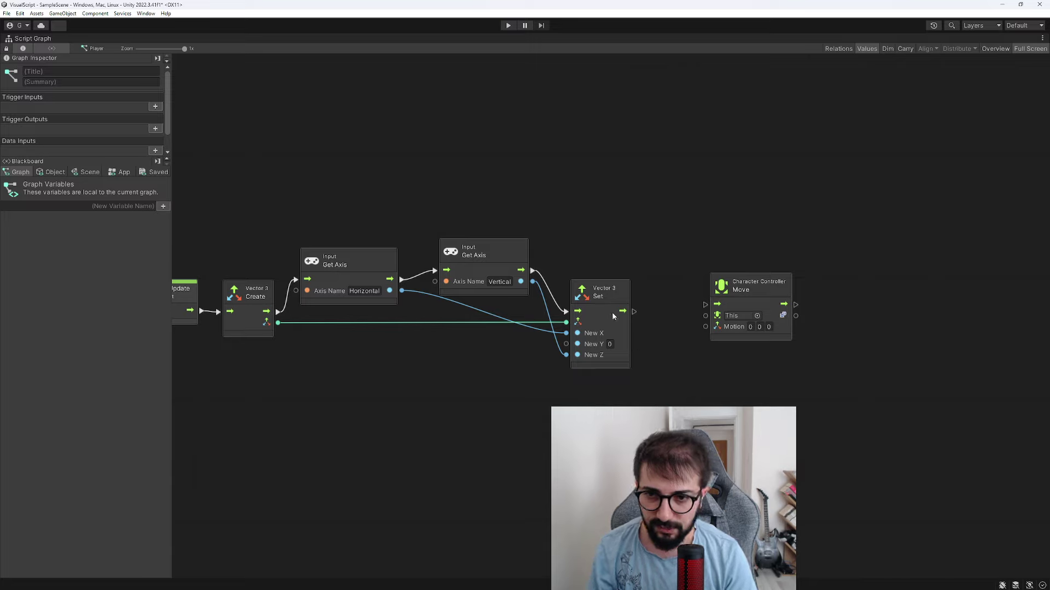
# Step: Add a Vector 3 Set node from the canvas, then delete it
pyautogui.rightClick(474, 441)
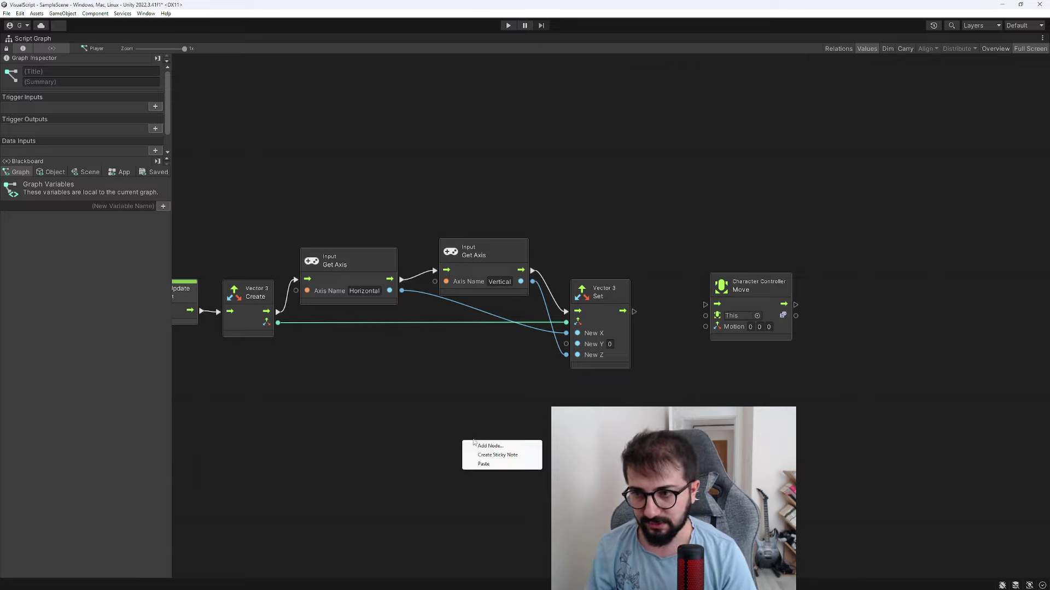
pyautogui.click(492, 444)
pyautogui.write('vector')
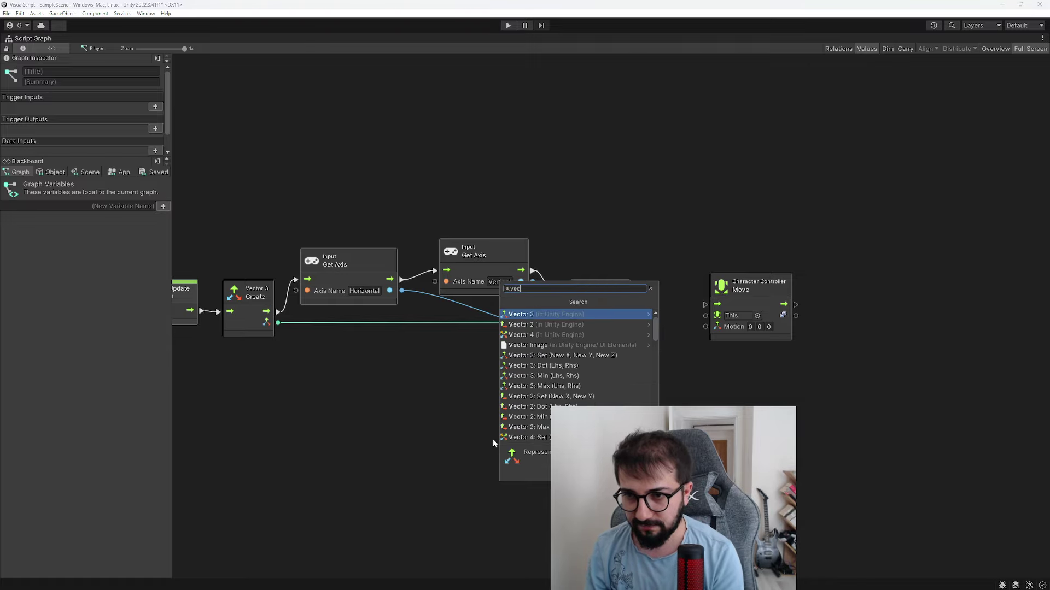
pyautogui.scroll(-4, 544, 424)
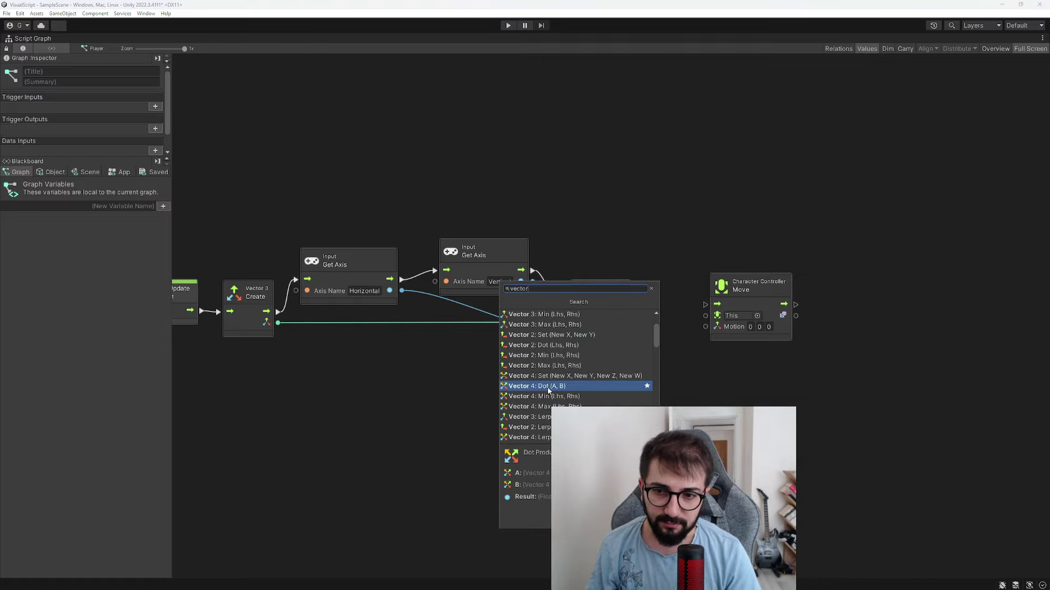
pyautogui.scroll(-2, 546, 421)
pyautogui.scroll(-2, 546, 421)
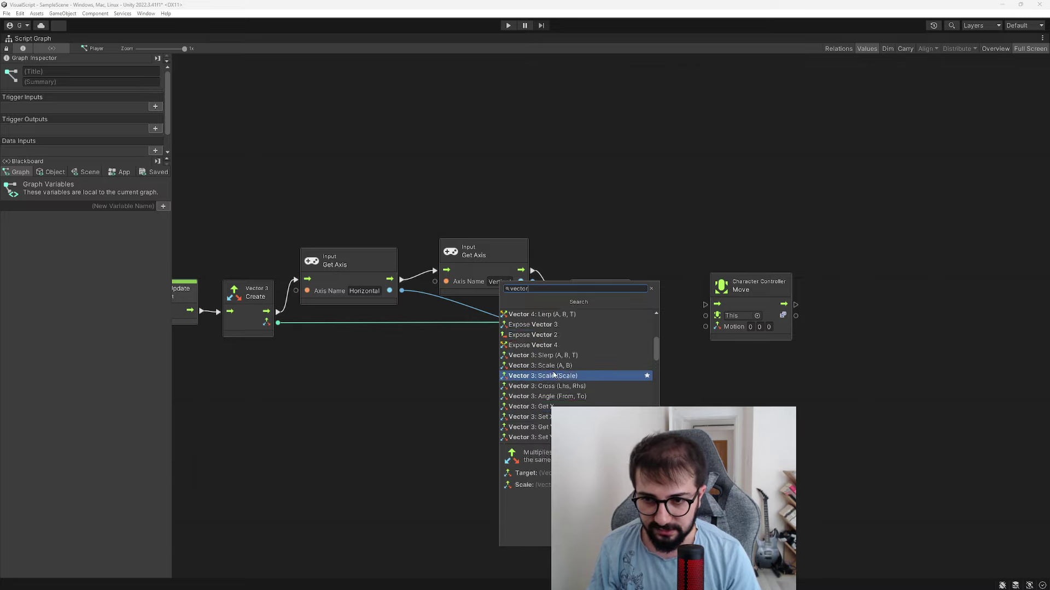
pyautogui.scroll(-2, 546, 421)
pyautogui.scroll(-1, 546, 416)
pyautogui.scroll(-2, 555, 405)
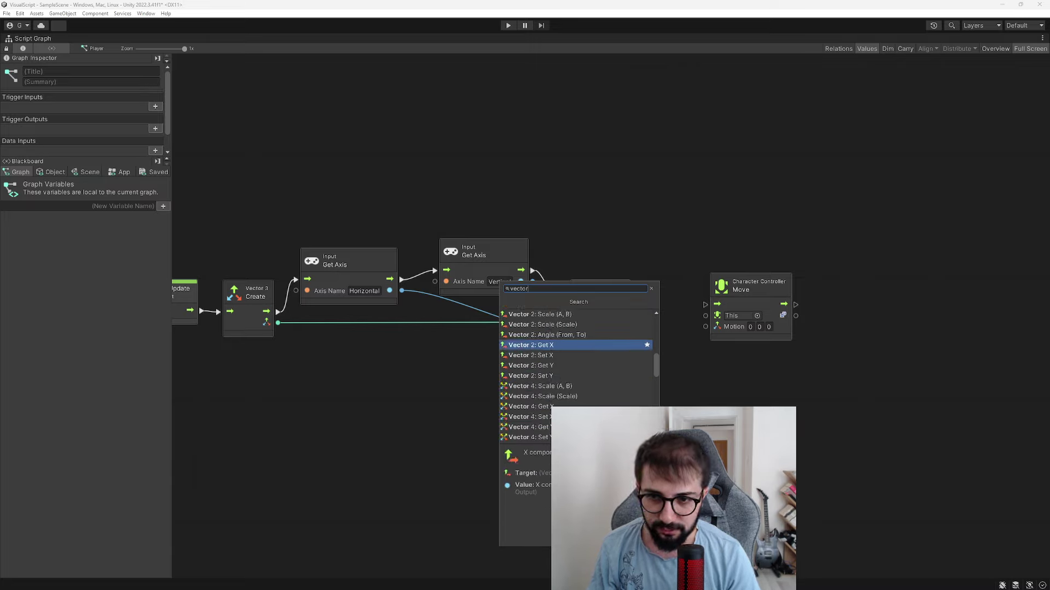
pyautogui.scroll(-2, 558, 403)
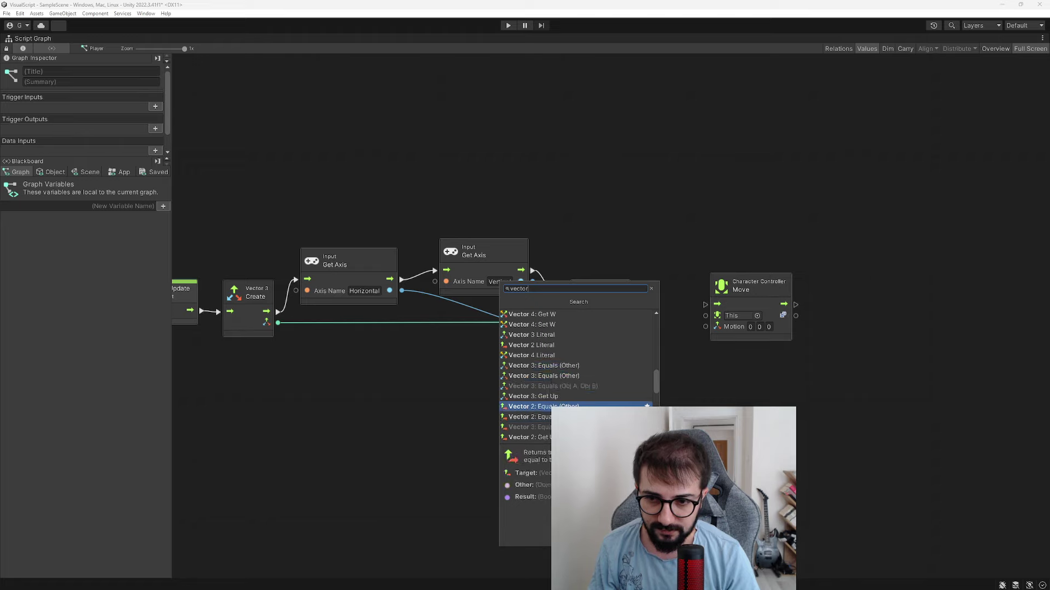
pyautogui.scroll(-2, 553, 405)
pyautogui.scroll(-1, 541, 409)
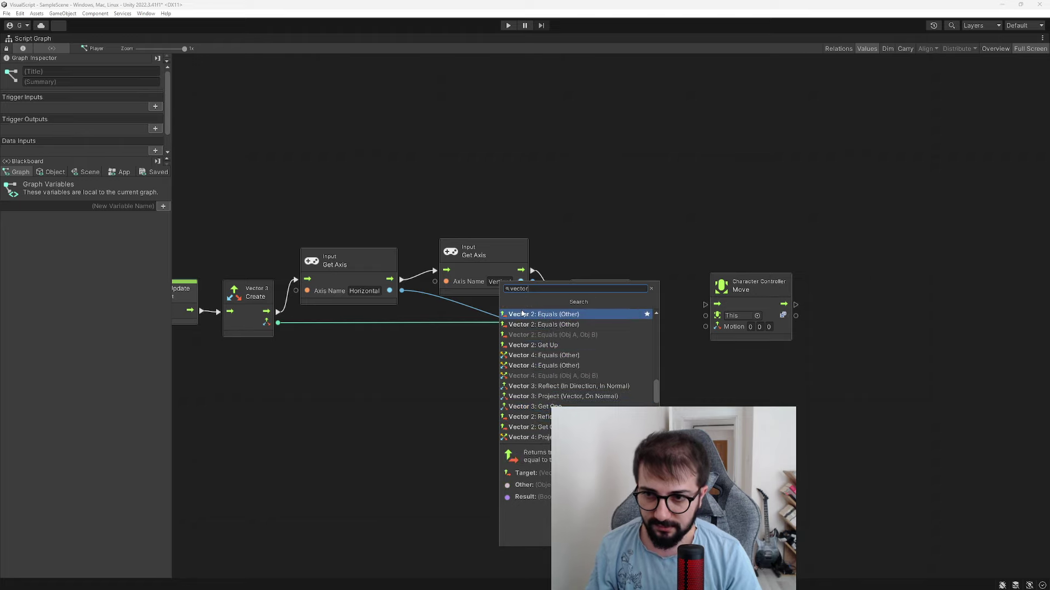
pyautogui.write(' se')
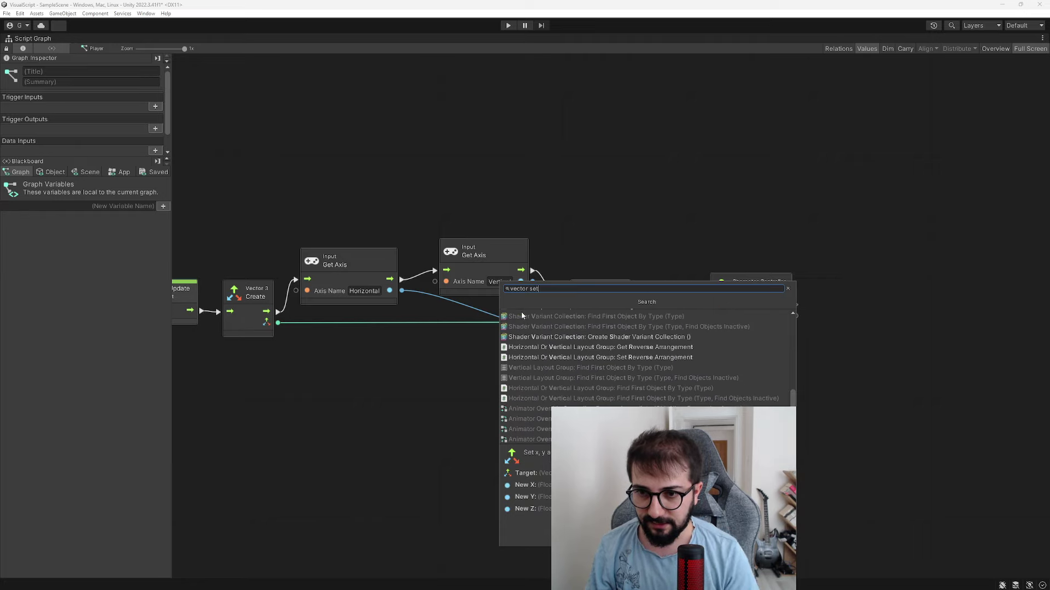
pyautogui.write('t')
pyautogui.click(560, 320)
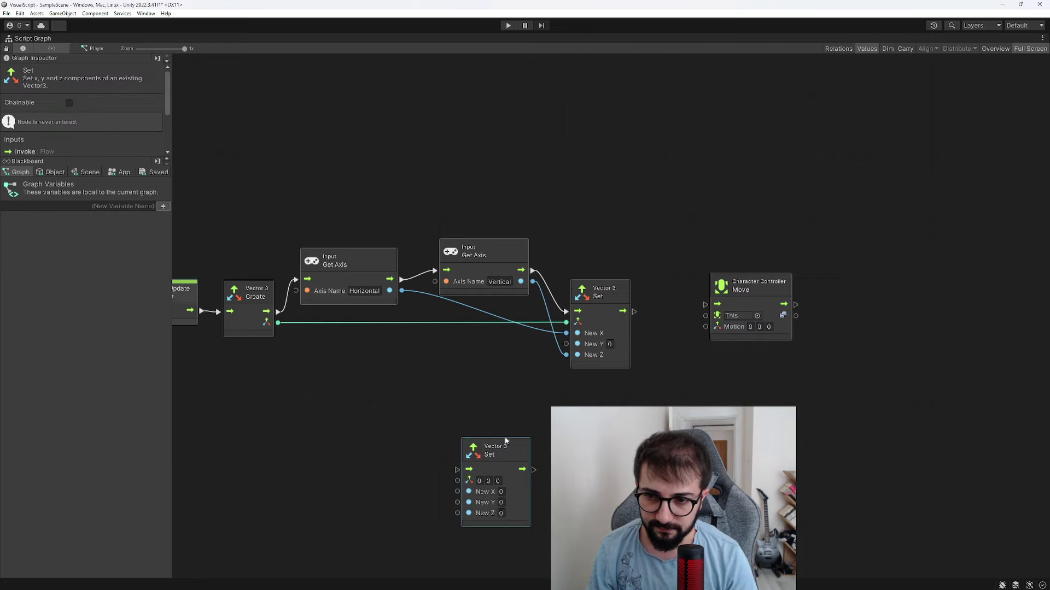
pyautogui.moveTo(506, 451); pyautogui.dragTo(506, 390)
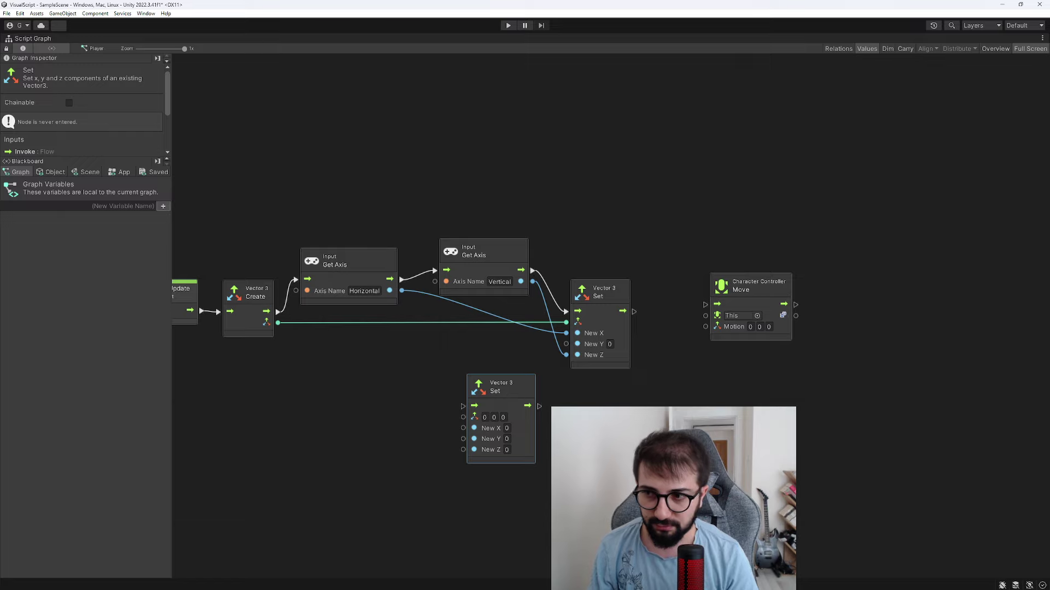
pyautogui.press('Delete')
# Step: Add a Vector 3 Literal node, then delete it as unwanted
pyautogui.rightClick(395, 423)
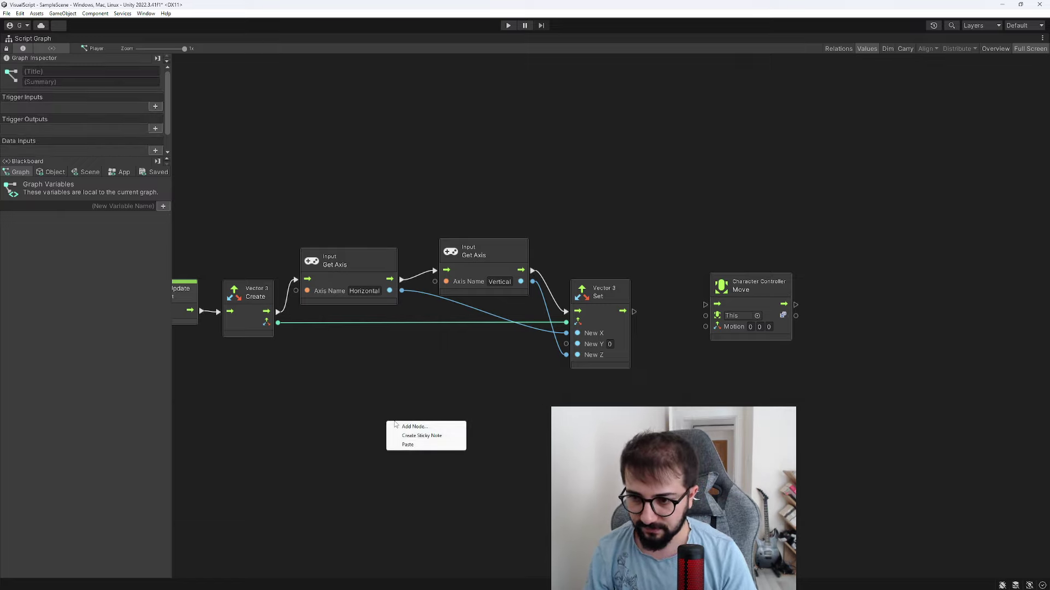
pyautogui.click(412, 427)
pyautogui.write('vector')
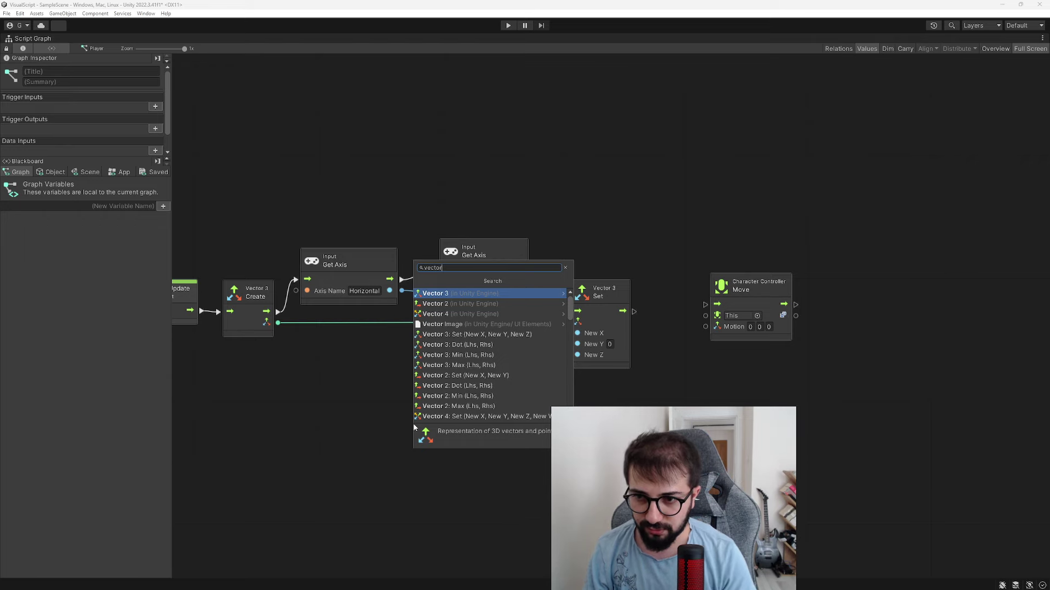
pyautogui.click(432, 293)
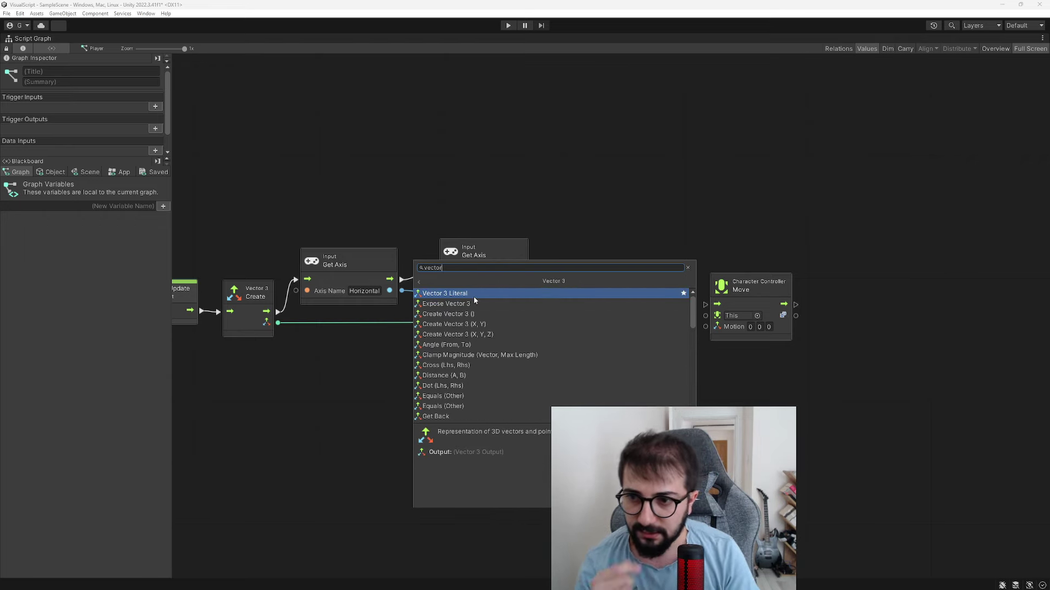
pyautogui.click(474, 297)
pyautogui.click(413, 430)
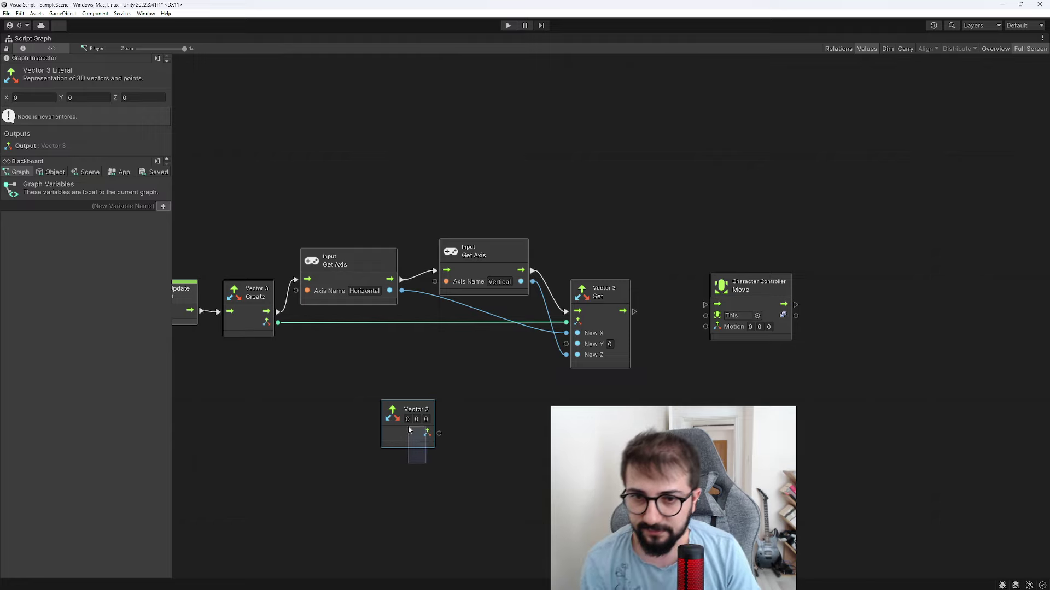
pyautogui.press('Delete')
# Step: Add a Vector 3 Create (X, Y, Z) node and move it near the chain
pyautogui.rightClick(421, 428)
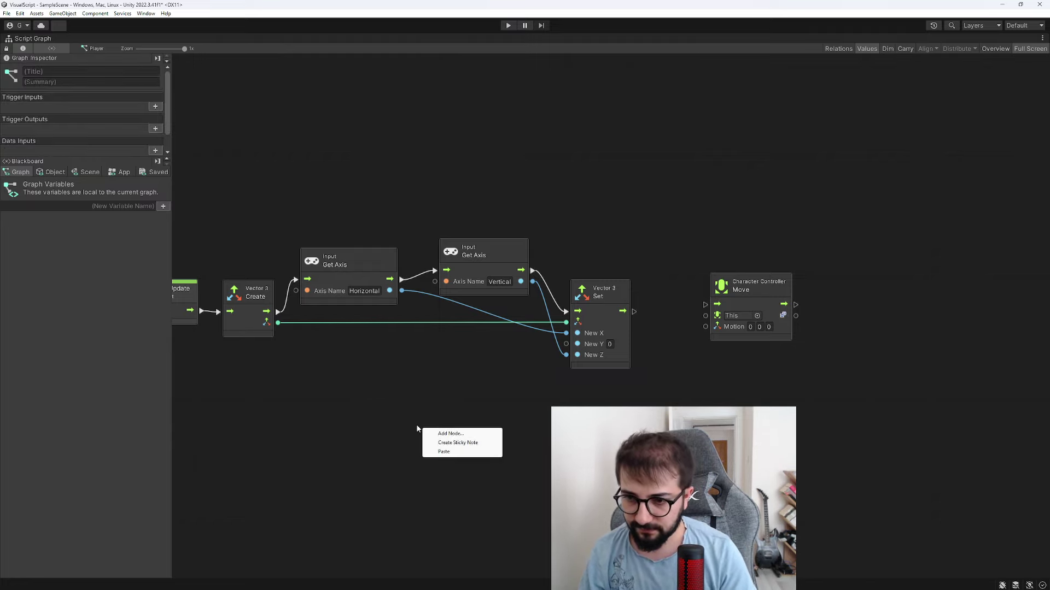
pyautogui.click(450, 433)
pyautogui.write('vector')
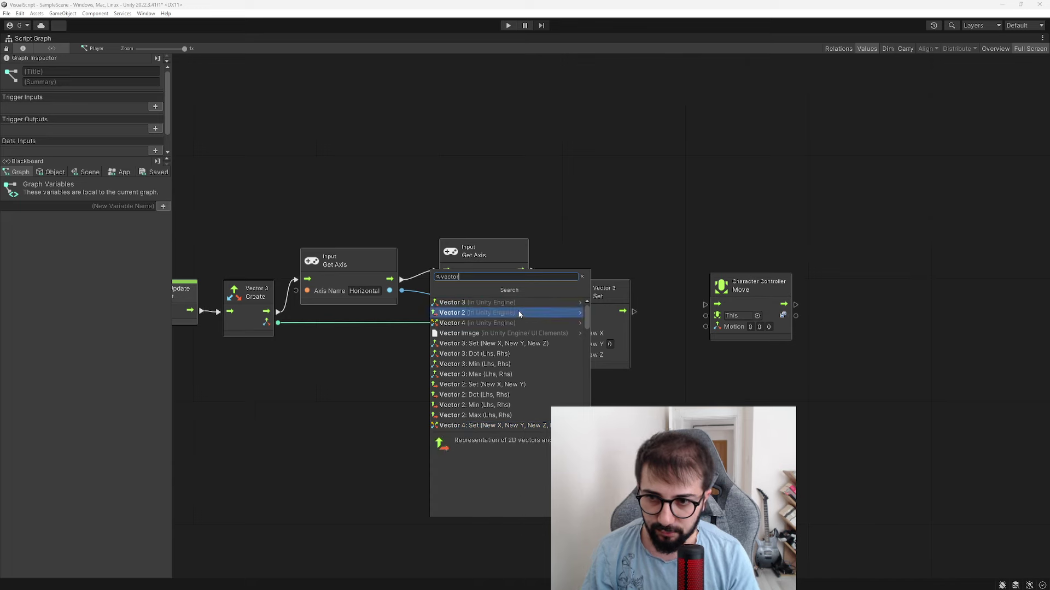
pyautogui.click(513, 303)
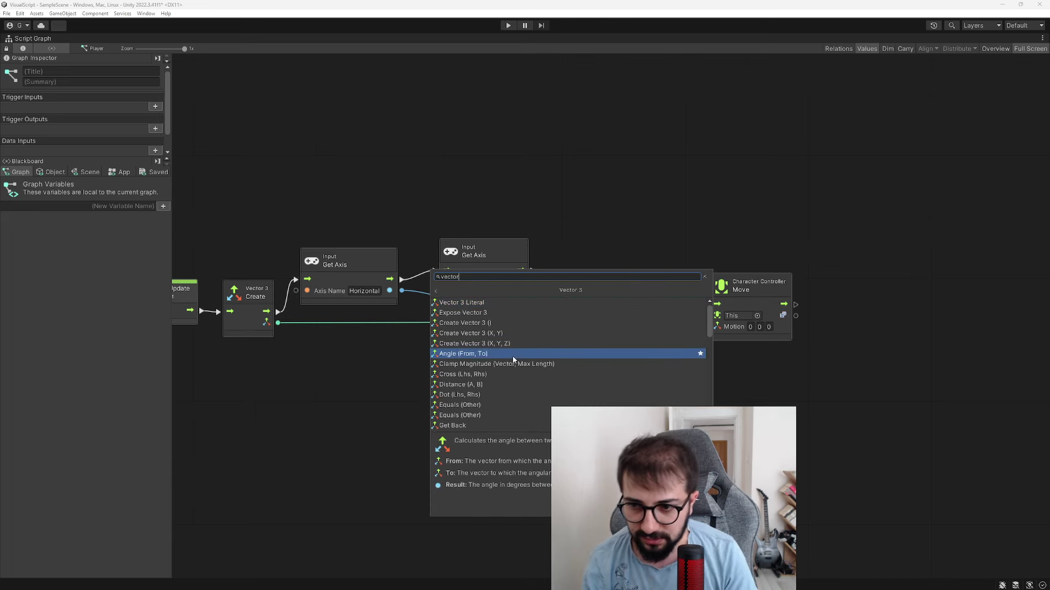
pyautogui.click(485, 345)
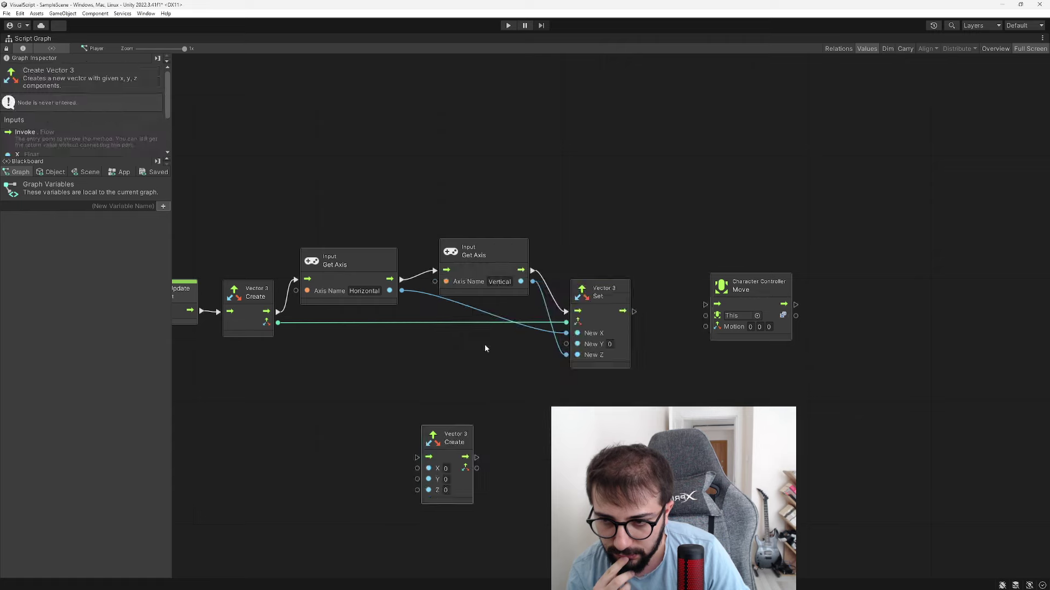
pyautogui.moveTo(458, 429); pyautogui.dragTo(467, 387)
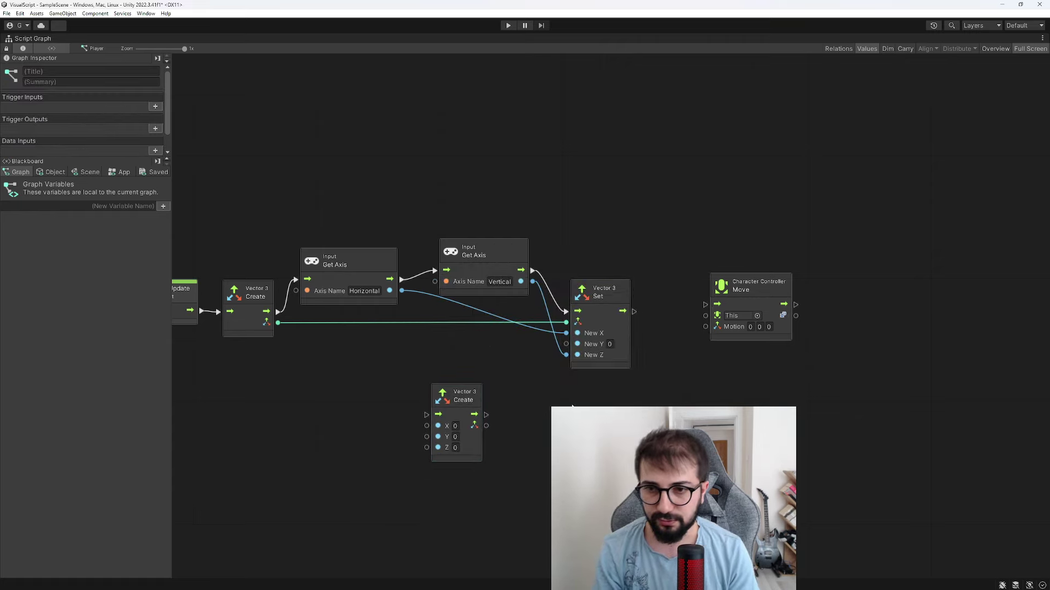
pyautogui.moveTo(485, 426); pyautogui.dragTo(544, 444)
pyautogui.click(458, 353)
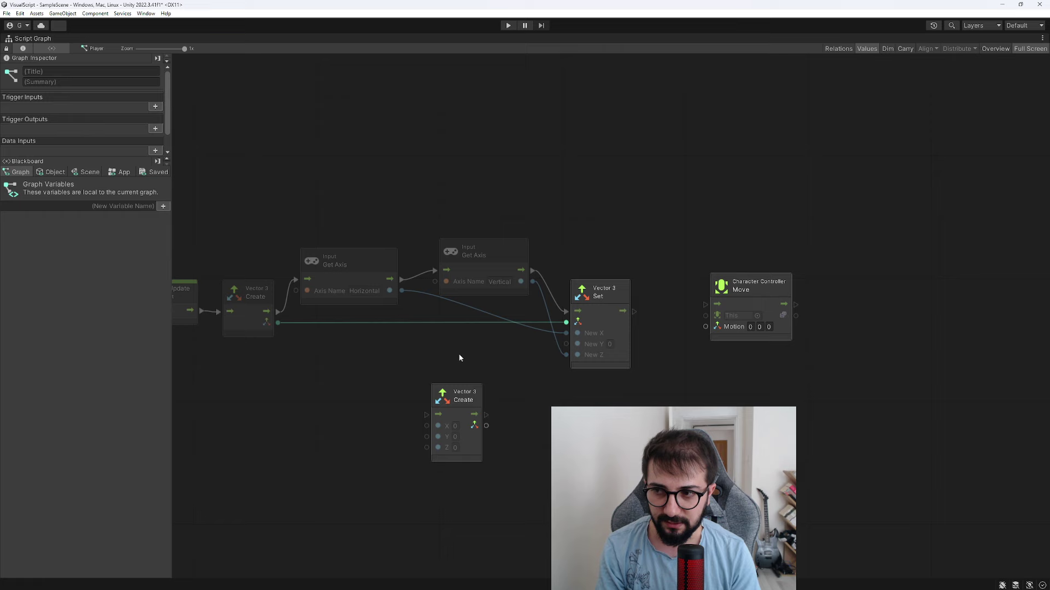
# Step: Delete the old Set and Create nodes and place the new Create node beside Move
pyautogui.moveTo(571, 398); pyautogui.dragTo(625, 364)
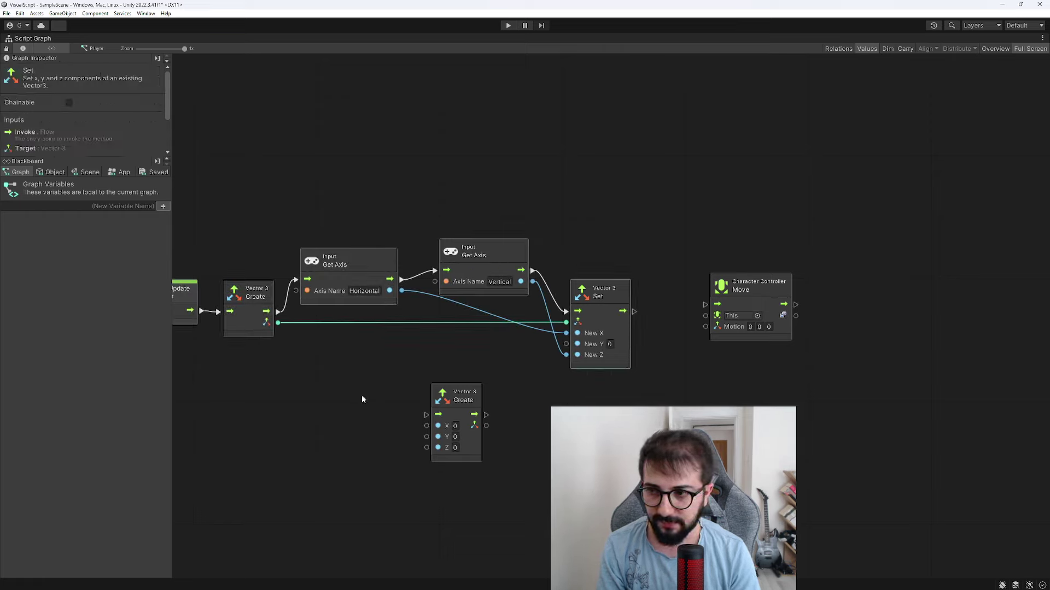
pyautogui.press('Delete')
pyautogui.moveTo(459, 396); pyautogui.dragTo(603, 318)
pyautogui.click(257, 323)
# Step: Delete the leftover old Create node and connect On Update's flow to the Horizontal Get Axis node
pyautogui.press('Delete')
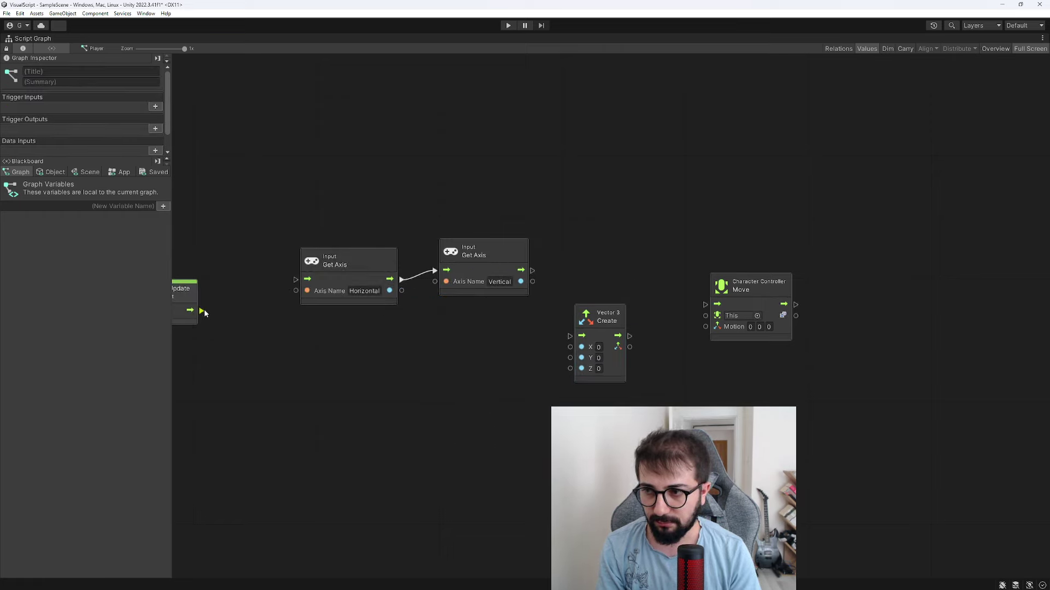
pyautogui.moveTo(205, 310); pyautogui.dragTo(296, 280)
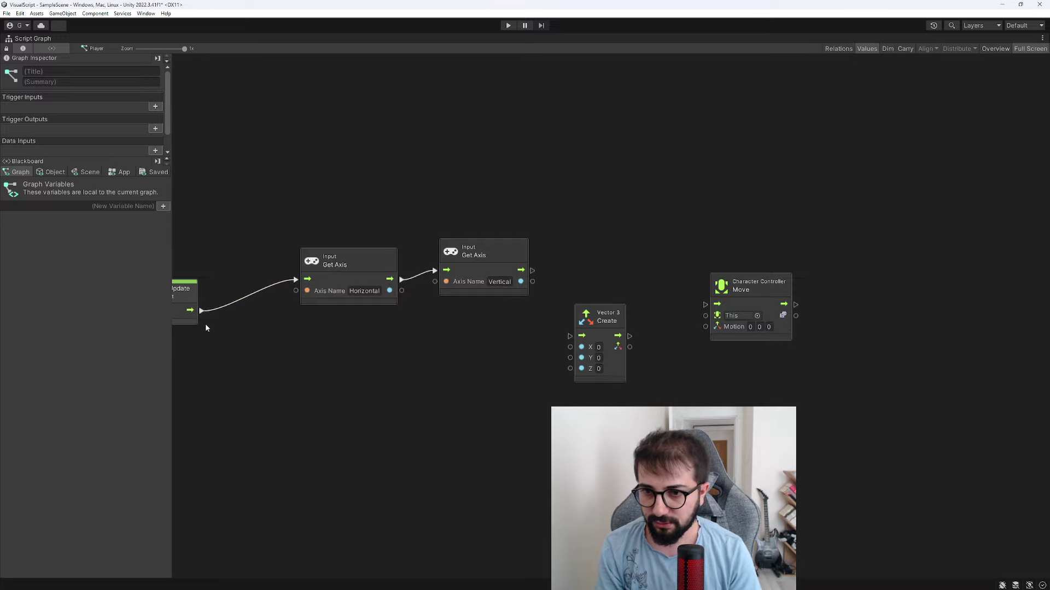
pyautogui.moveTo(174, 287); pyautogui.dragTo(237, 294, button='middle')
pyautogui.moveTo(457, 362); pyautogui.dragTo(424, 350, button='middle')
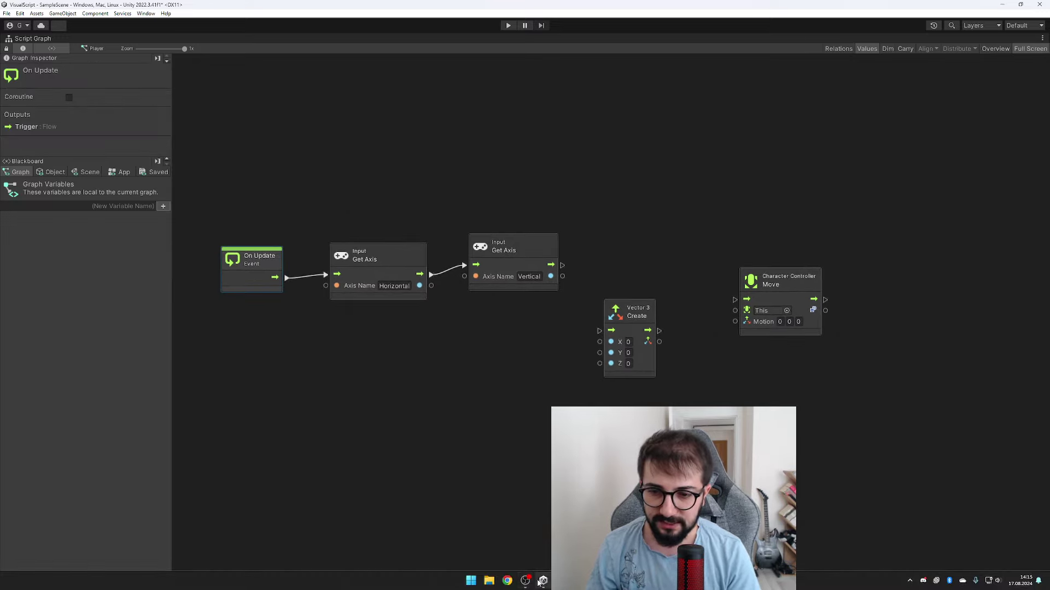
# Step: Compare against the moveDir line in Player.cs
pyautogui.click(561, 580)
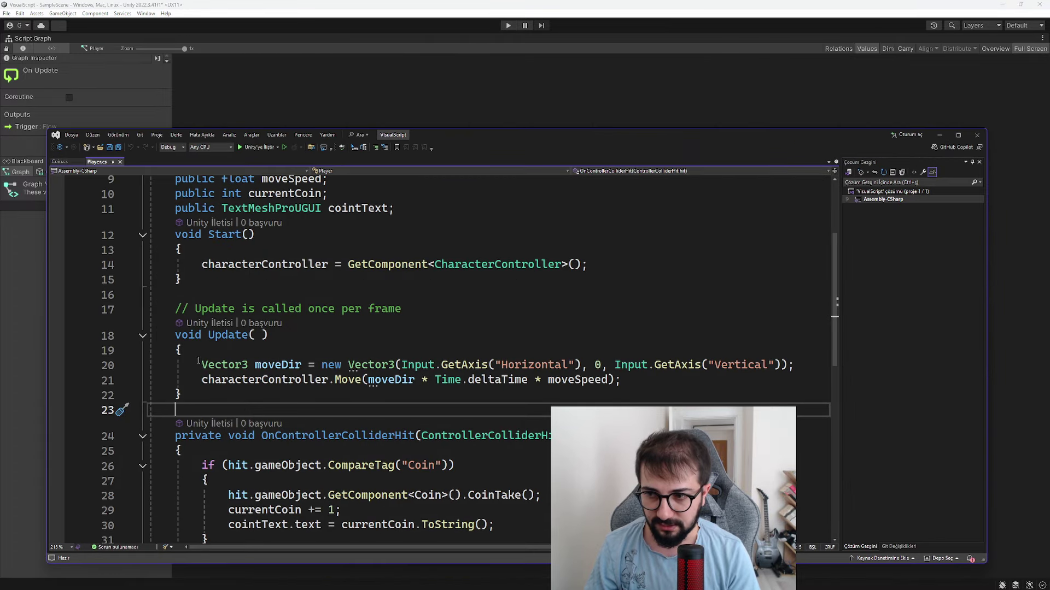
pyautogui.moveTo(195, 365)
pyautogui.mouseDown()
pyautogui.moveTo(565, 365)
pyautogui.moveTo(418, 331)
pyautogui.moveTo(385, 312)
pyautogui.mouseUp()
pyautogui.click(182, 395)
pyautogui.click(939, 135)
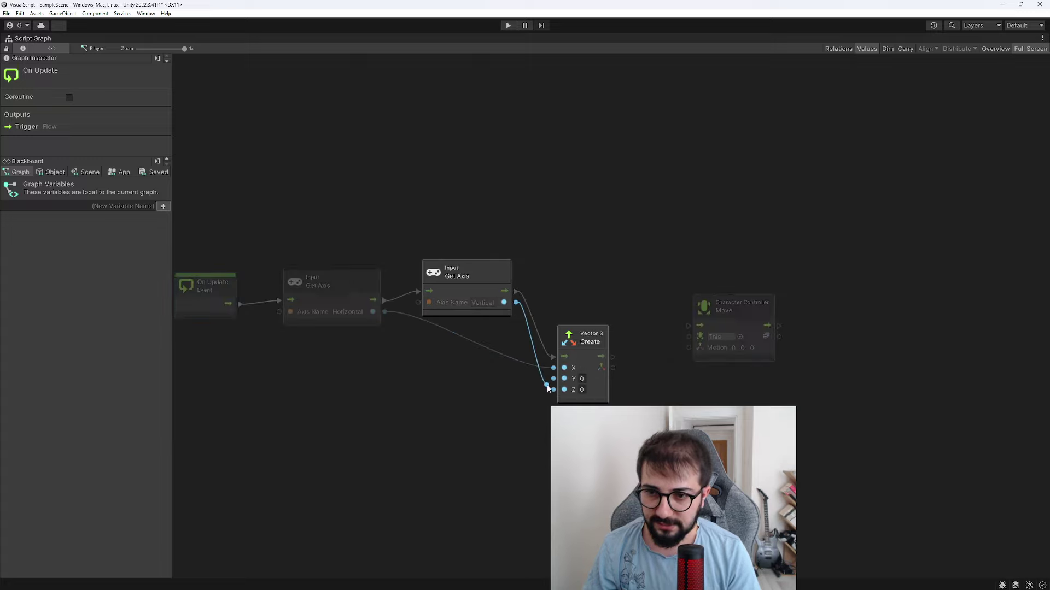
# Step: Wire Horizontal to X, Vertical to Z, and Vector 3 Create's flow into Character Controller Move
pyautogui.moveTo(516, 303); pyautogui.dragTo(553, 389)
pyautogui.moveTo(612, 357)
pyautogui.mouseDown()
pyautogui.moveTo(654, 326)
pyautogui.moveTo(688, 326)
pyautogui.mouseUp()
pyautogui.click(587, 337)
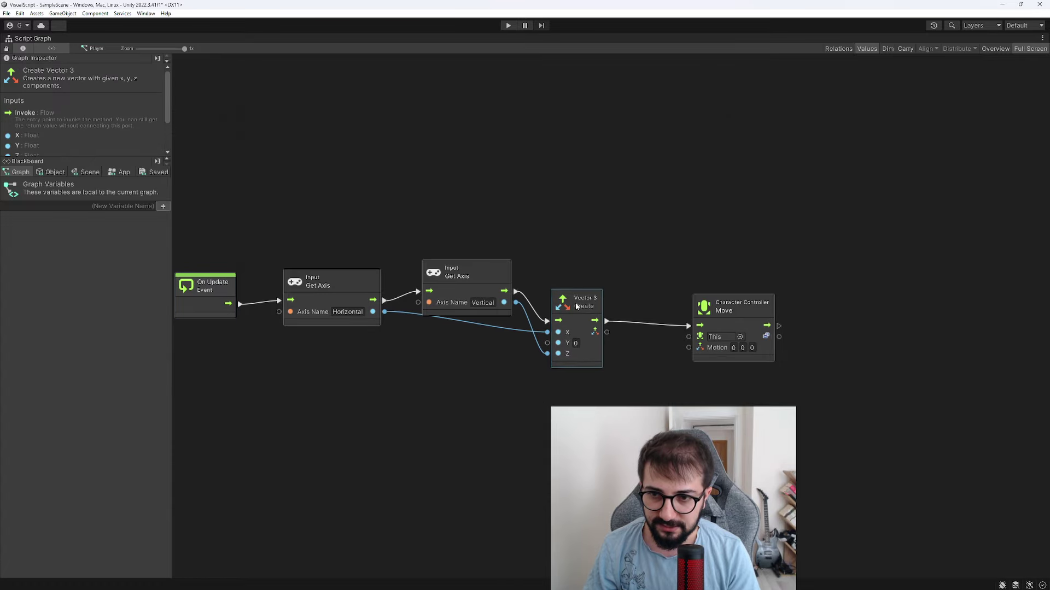
pyautogui.hotkey('alt', 'Tab')
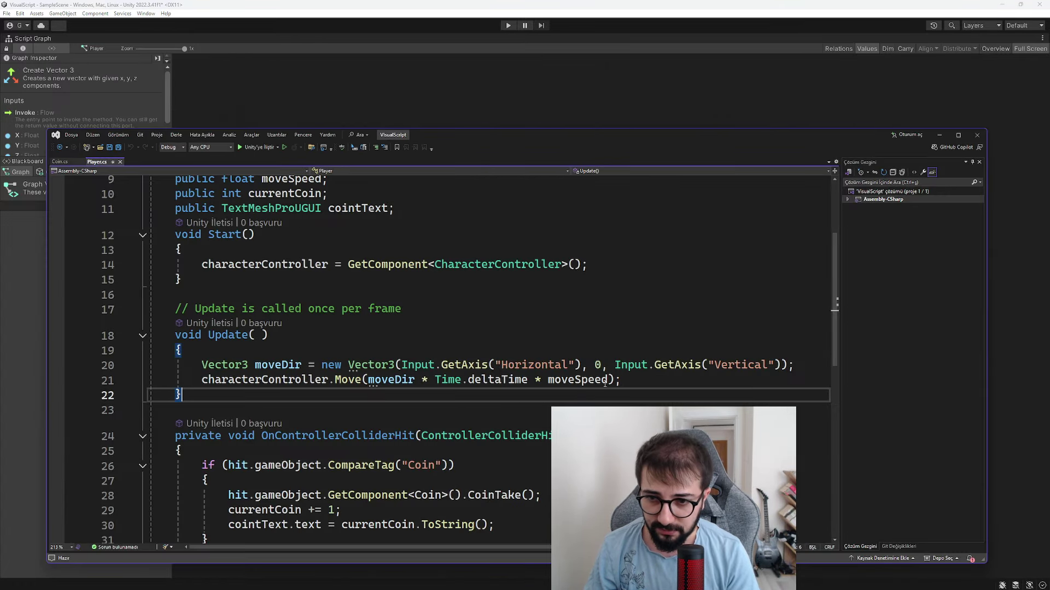
pyautogui.hotkey('alt', 'Tab')
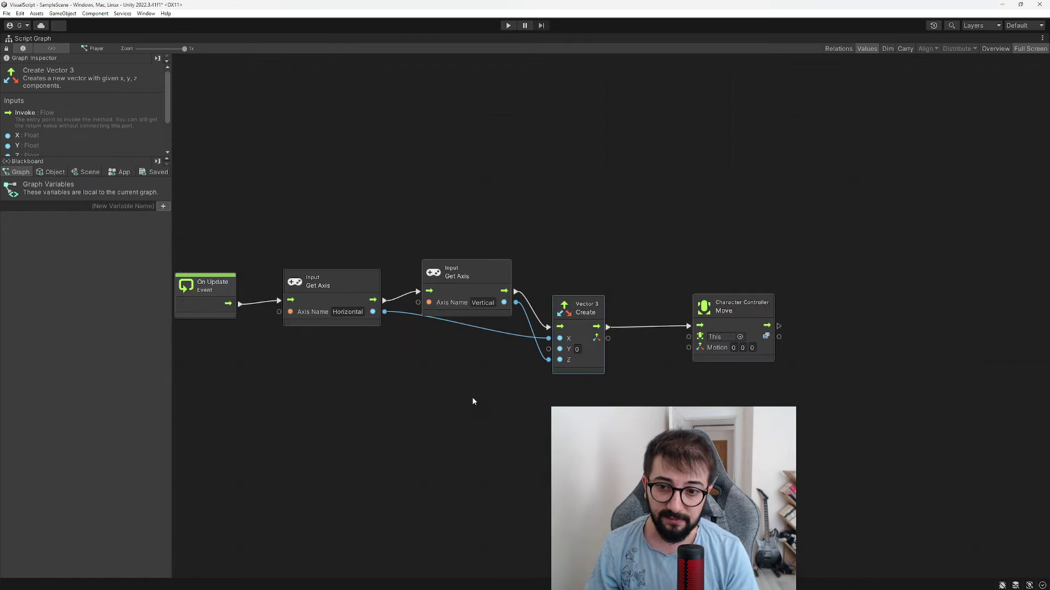
pyautogui.moveTo(607, 338); pyautogui.dragTo(566, 341, button='middle')
# Step: Add a Multiply node on the vector output with Time Get Delta Time as B
pyautogui.moveTo(567, 341); pyautogui.dragTo(572, 390)
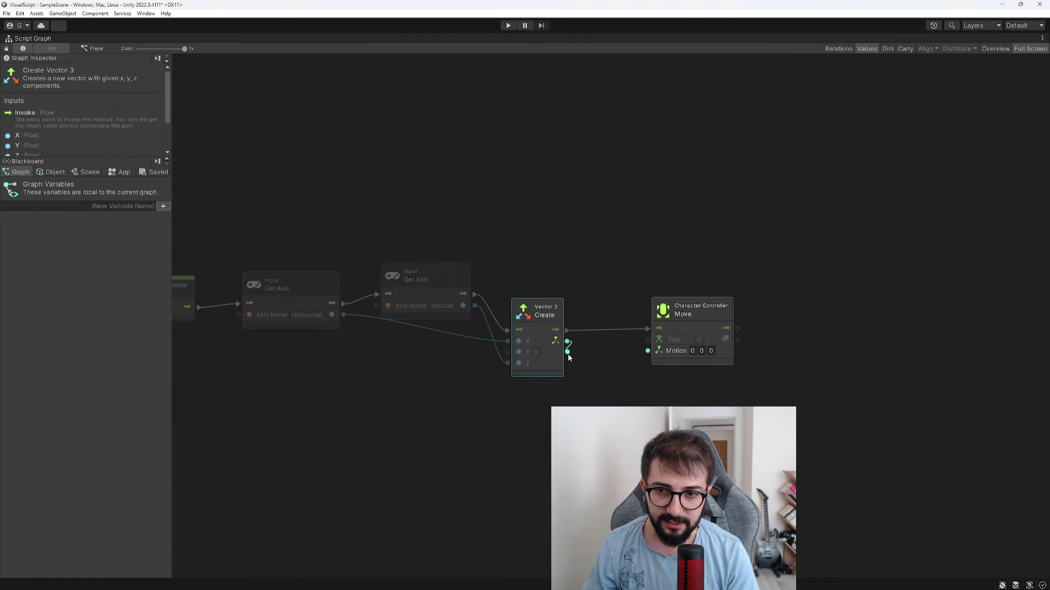
pyautogui.write('mu')
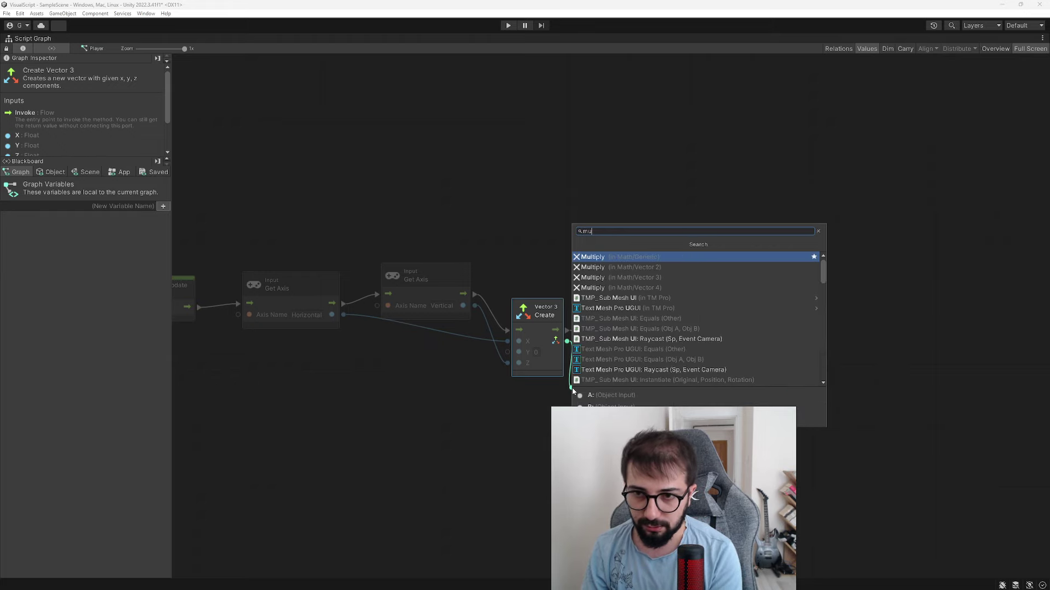
pyautogui.press('Return')
pyautogui.moveTo(596, 369)
pyautogui.mouseDown()
pyautogui.moveTo(585, 413)
pyautogui.moveTo(524, 455)
pyautogui.mouseUp()
pyautogui.write('Time ')
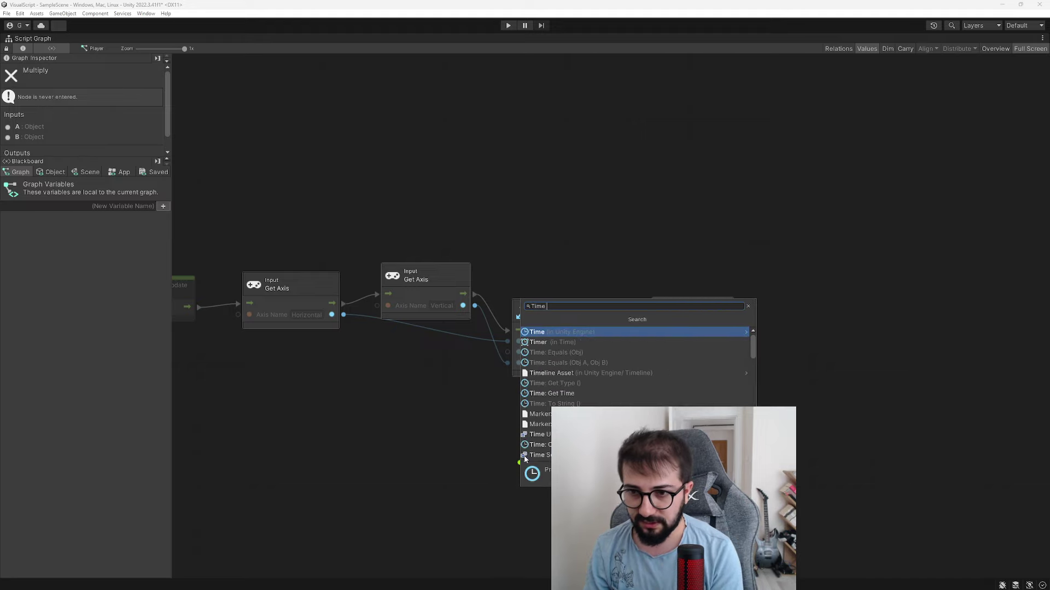
pyautogui.write('del')
pyautogui.press('Return')
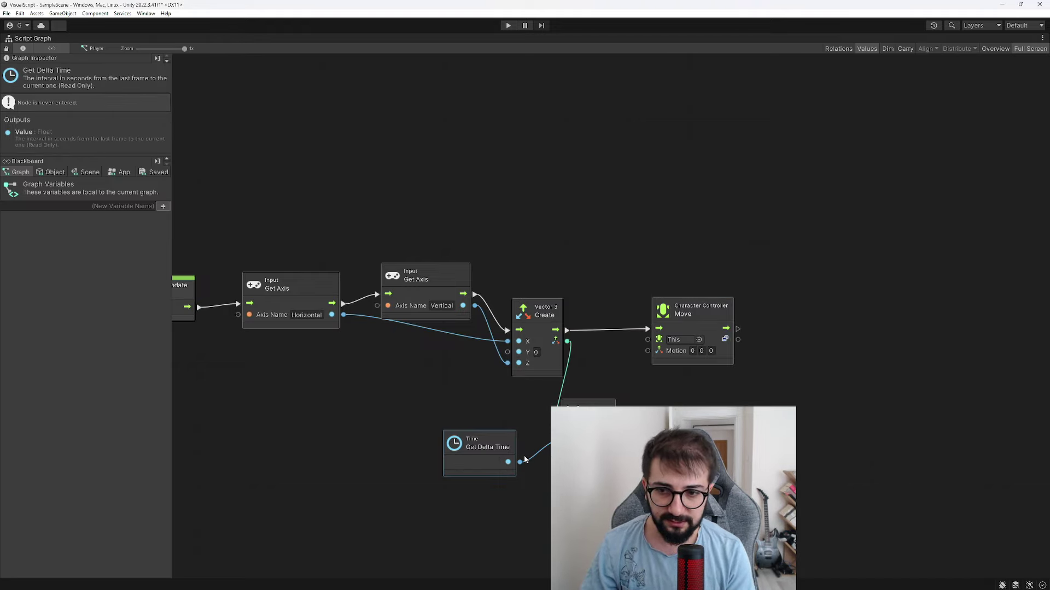
pyautogui.click(588, 404)
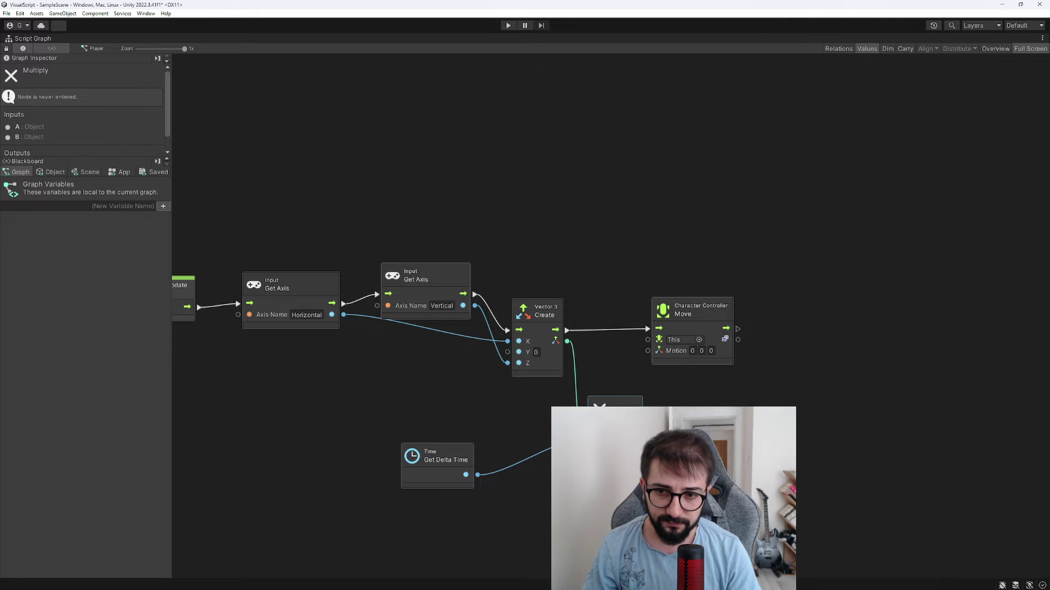
pyautogui.moveTo(588, 403); pyautogui.dragTo(495, 383, button='middle')
# Step: Undo the stray duplicate Multiply node lying over the Move node
pyautogui.click(553, 407)
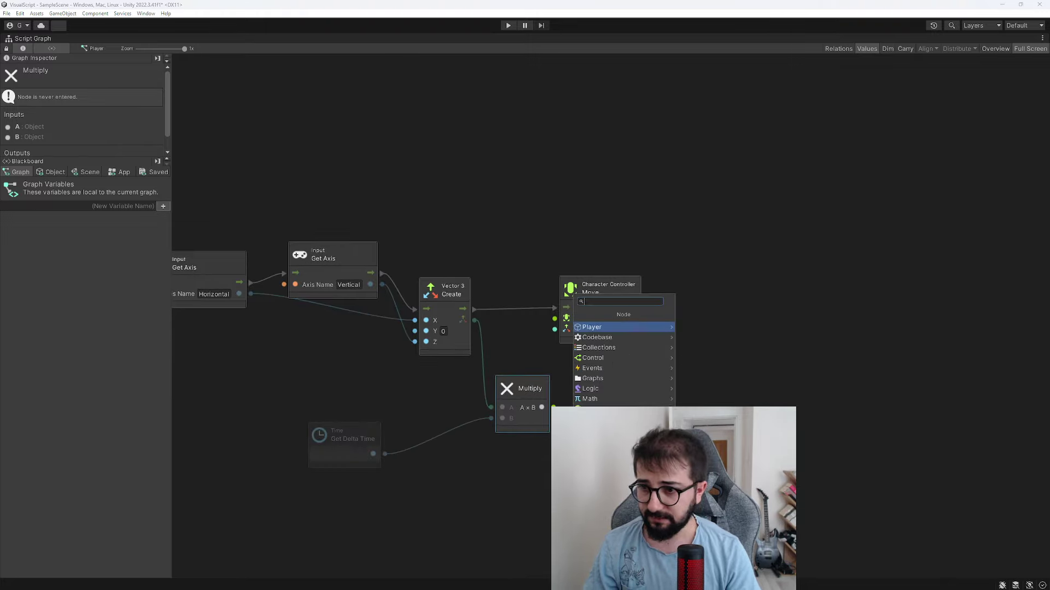
pyautogui.click(529, 475)
pyautogui.press('Escape')
pyautogui.press('Escape')
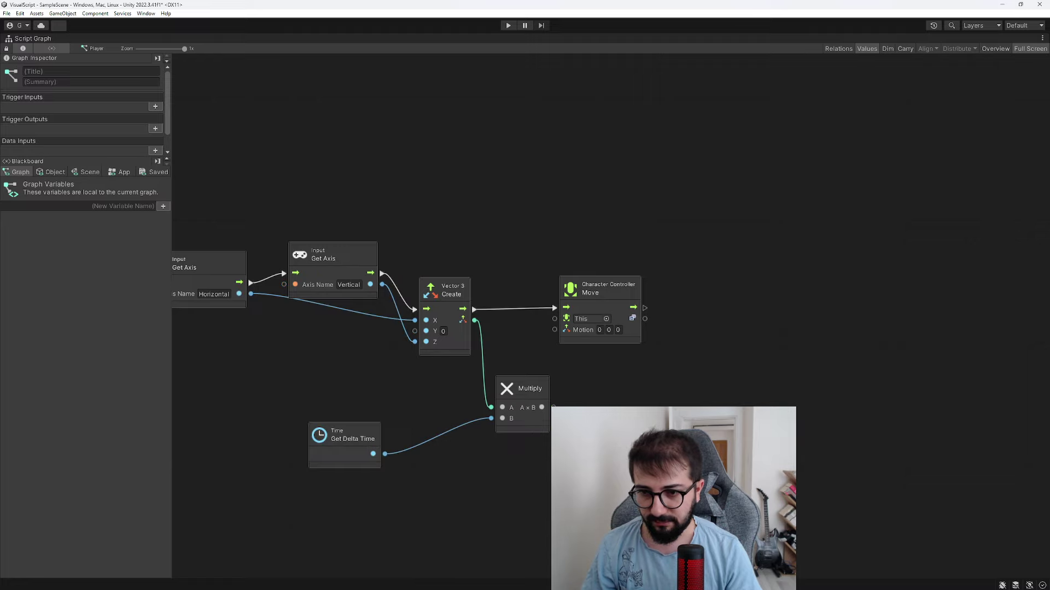
pyautogui.click(523, 388)
pyautogui.hotkey('ctrl', 'd')
pyautogui.press('Escape')
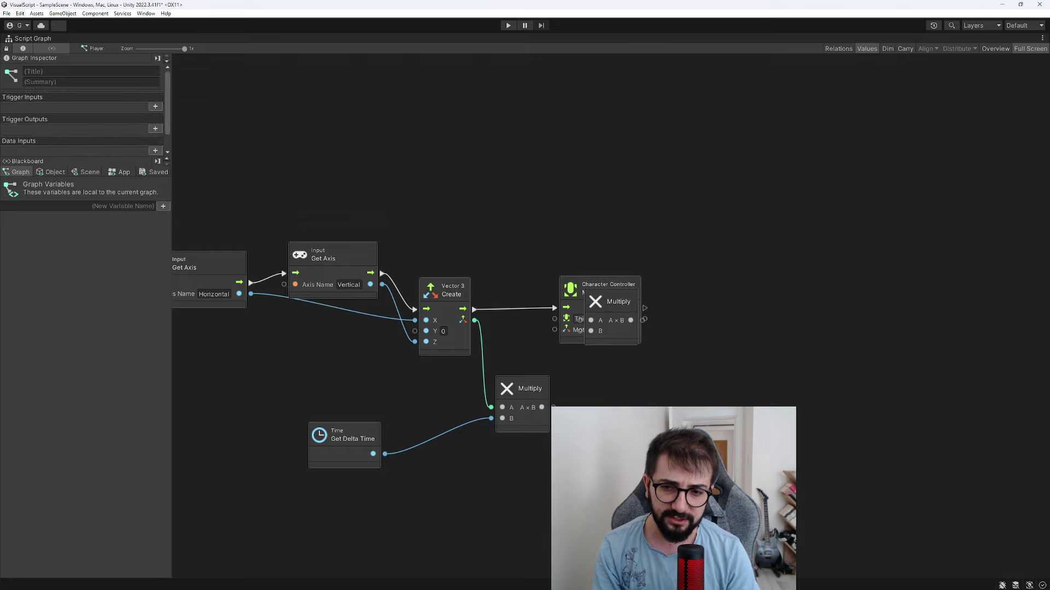
pyautogui.moveTo(618, 303); pyautogui.dragTo(628, 313)
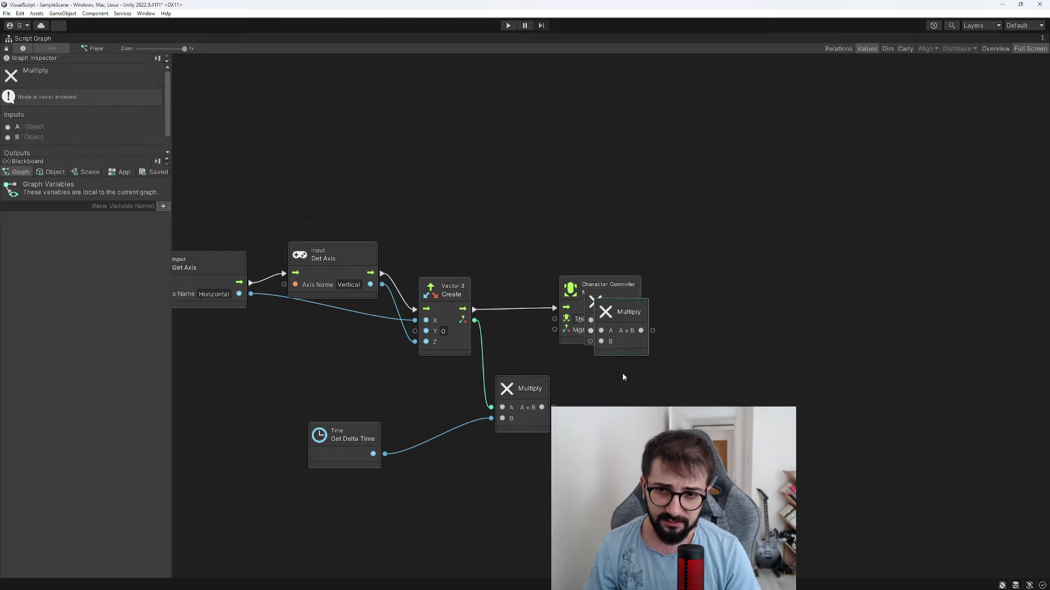
pyautogui.hotkey('ctrl', 'z')
pyautogui.hotkey('ctrl', 'z')
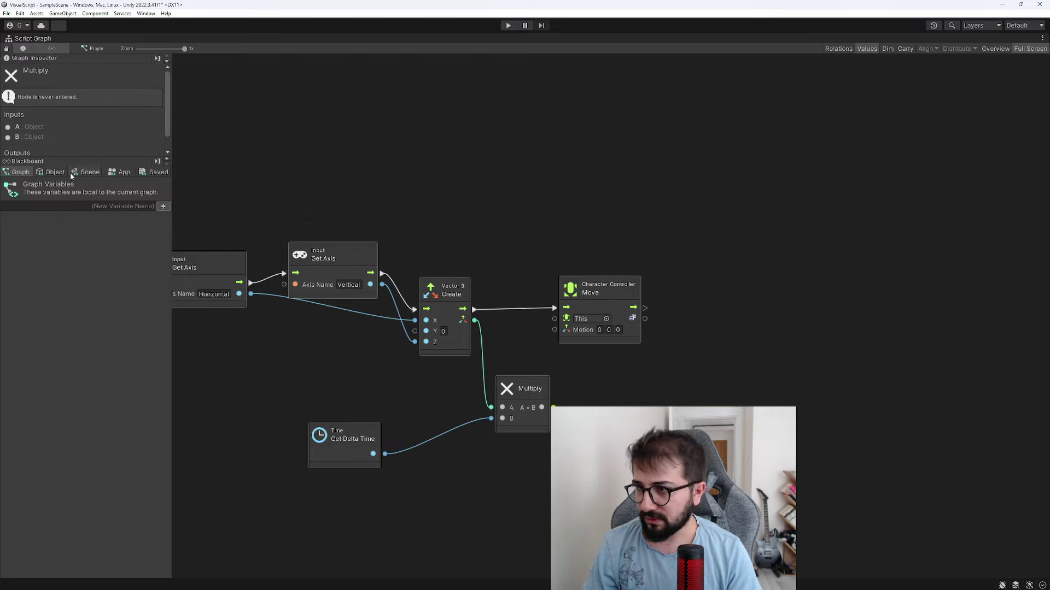
# Step: Create a MoveSpeed Float object variable (5) and drop its getter node into the graph
pyautogui.click(54, 172)
pyautogui.write('MoveSpeed')
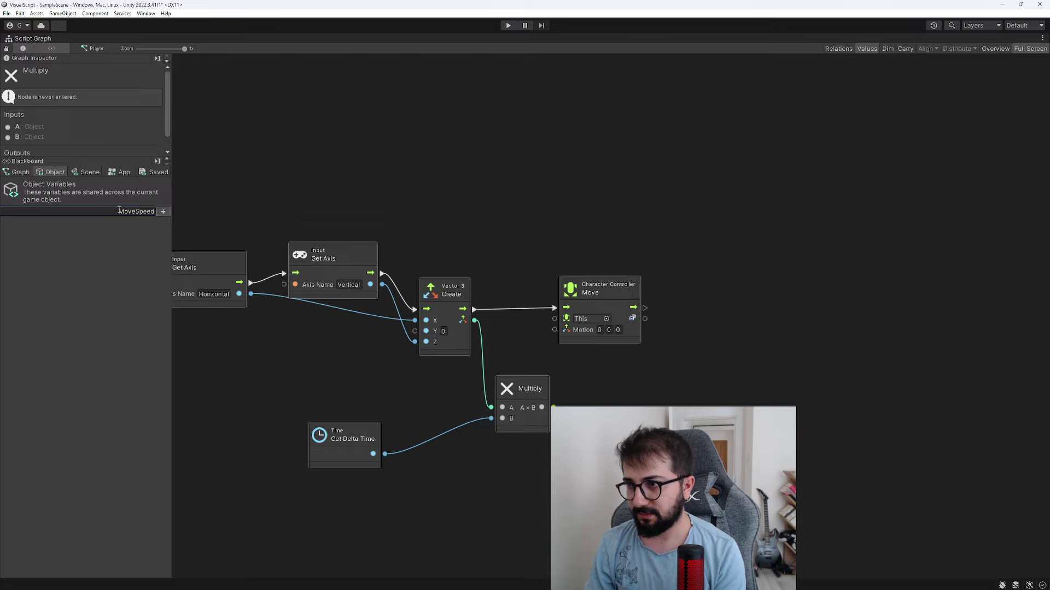
pyautogui.press('Return')
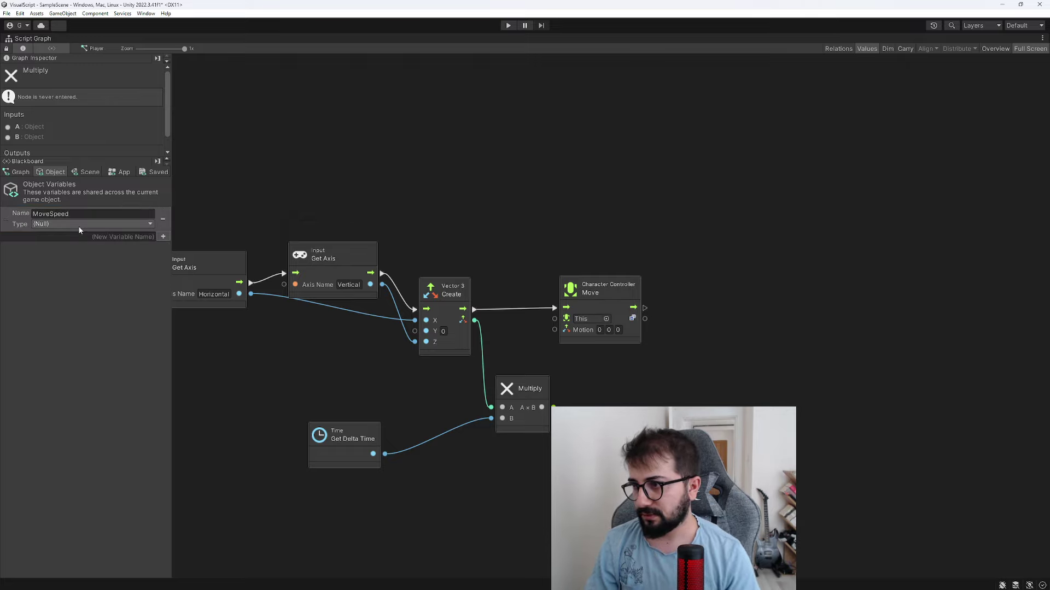
pyautogui.click(80, 225)
pyautogui.click(56, 266)
pyautogui.write('5')
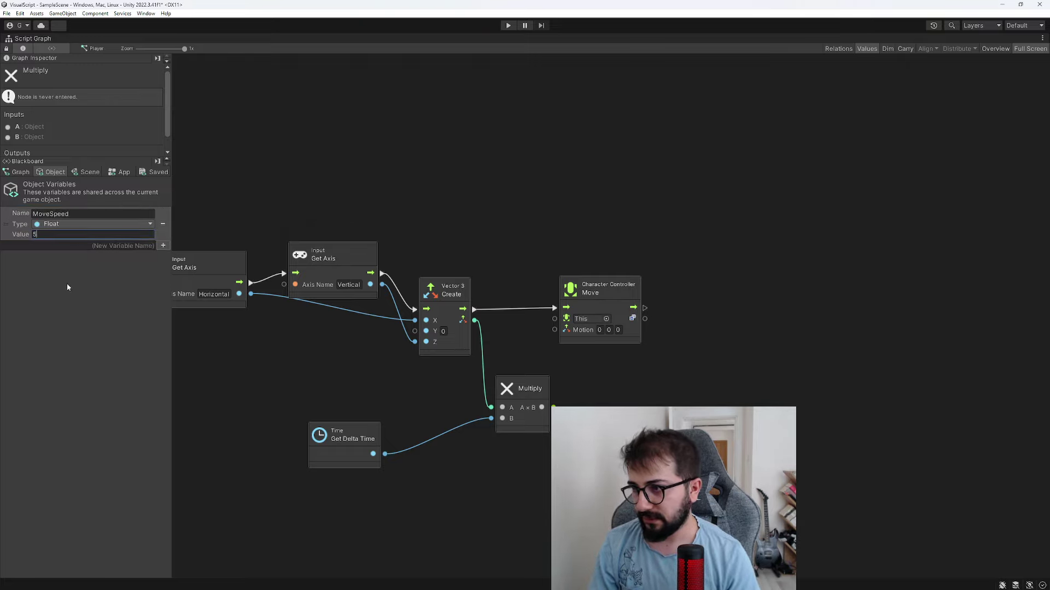
pyautogui.moveTo(6, 228); pyautogui.dragTo(484, 490)
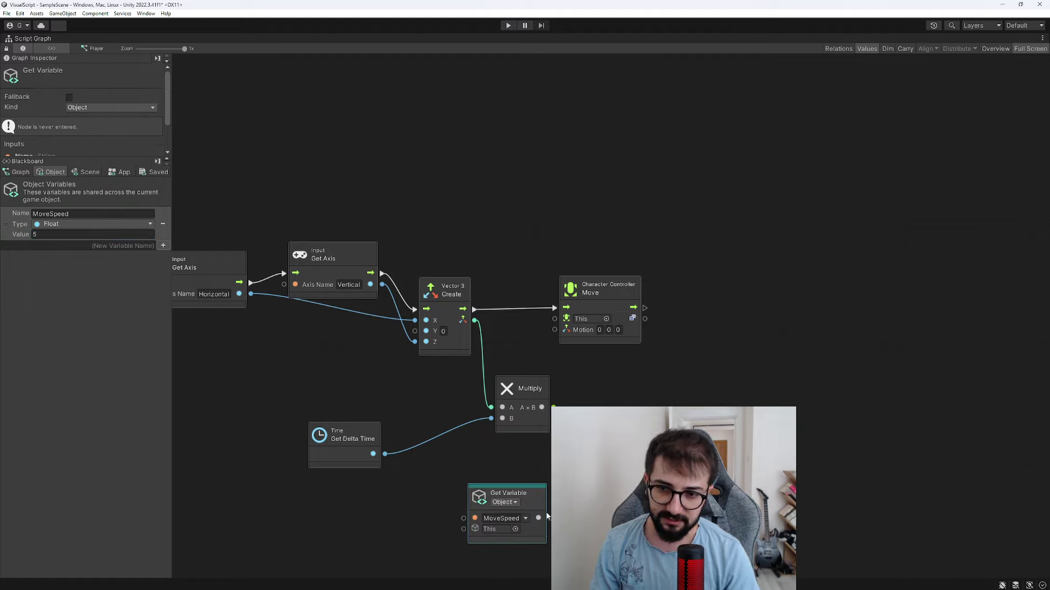
pyautogui.moveTo(538, 518); pyautogui.dragTo(584, 415)
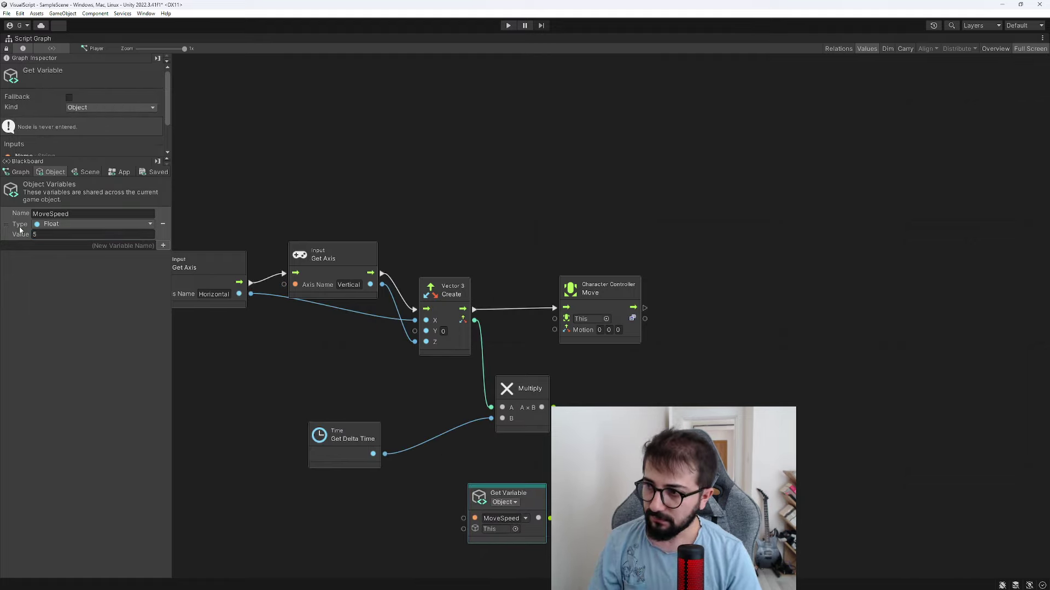
# Step: Remove an accidentally added MoveSpeed Set Variable node
pyautogui.moveTo(82, 280)
pyautogui.keyDown('alt'); pyautogui.mouseDown()
pyautogui.moveTo(241, 431)
pyautogui.moveTo(207, 392)
pyautogui.mouseUp(); pyautogui.keyUp('alt')
pyautogui.click(269, 447)
pyautogui.click(269, 447)
pyautogui.press('Delete')
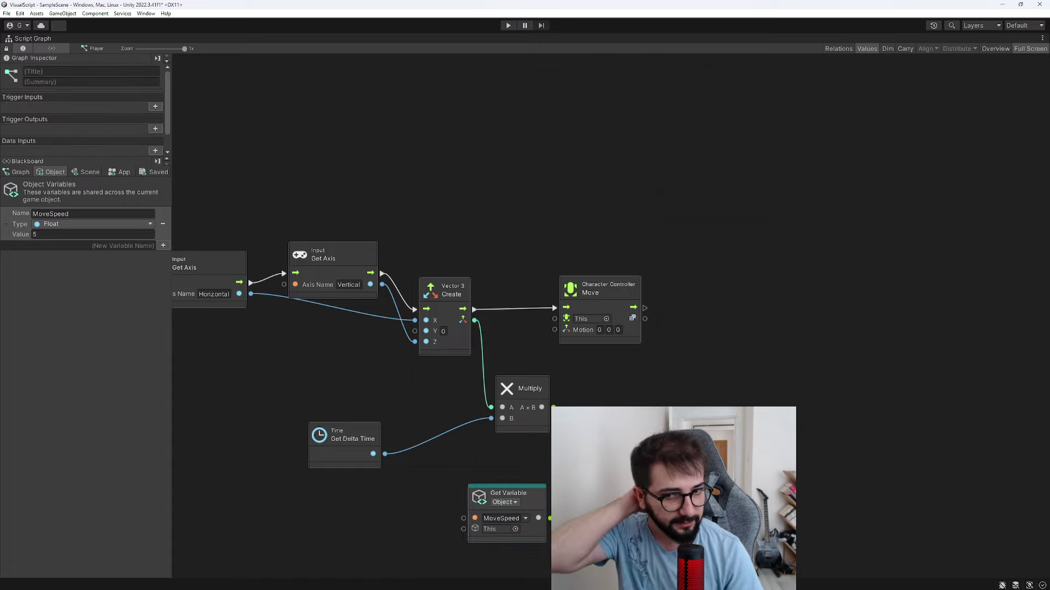
# Step: Wire the MoveSpeed-scaled Multiply result into Move's Motion input
pyautogui.moveTo(613, 419); pyautogui.dragTo(613, 405)
pyautogui.moveTo(564, 331); pyautogui.dragTo(563, 330)
pyautogui.moveTo(601, 289); pyautogui.dragTo(664, 288)
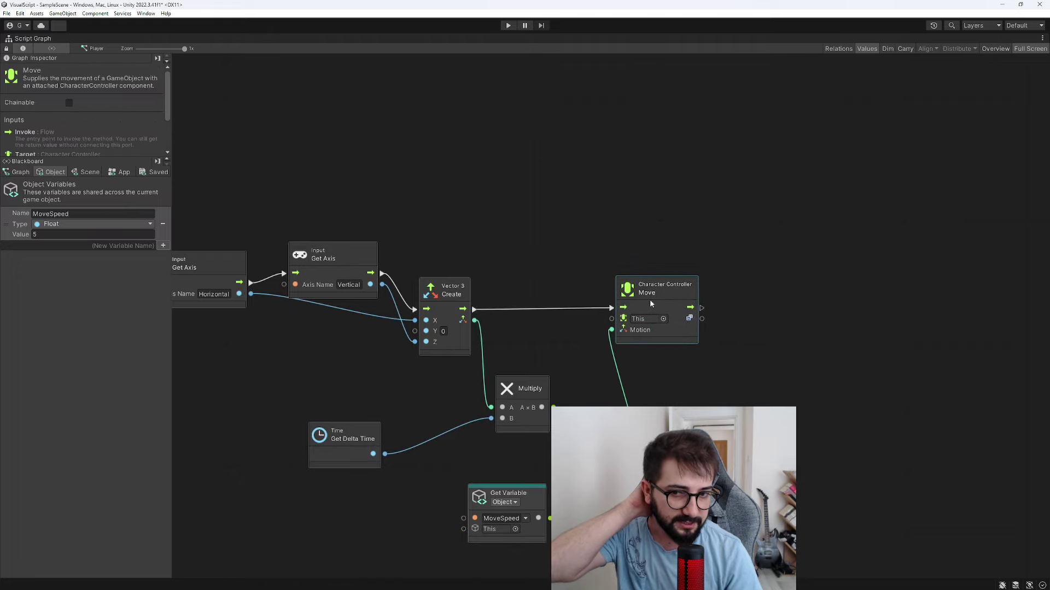
# Step: Delete an extra MoveSpeed Get Variable node and shift the Move node right
pyautogui.moveTo(16, 229); pyautogui.dragTo(226, 464)
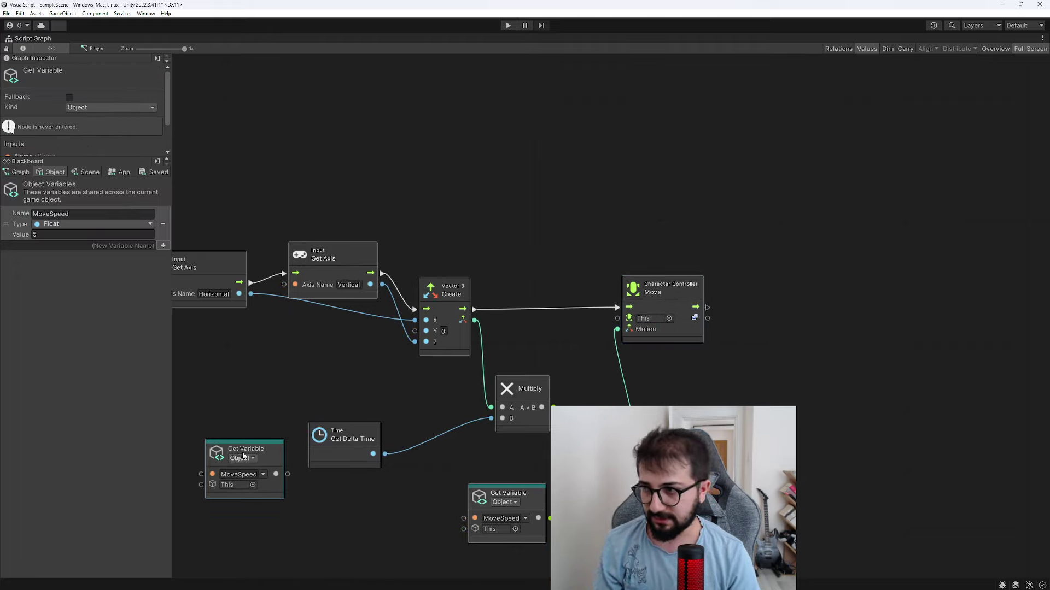
pyautogui.click(243, 456)
pyautogui.press('Escape')
pyautogui.press('Delete')
pyautogui.moveTo(667, 293); pyautogui.dragTo(682, 289)
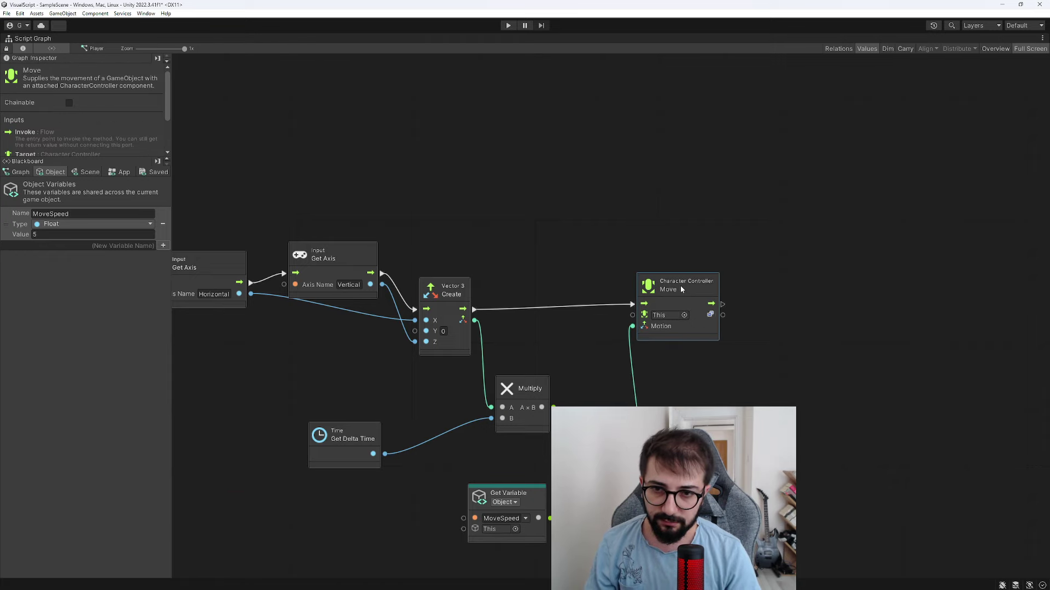
pyautogui.moveTo(545, 336); pyautogui.dragTo(620, 322, button='middle')
# Step: Restore the normal editor layout and bring On Update back into view
pyautogui.doubleClick(35, 46)
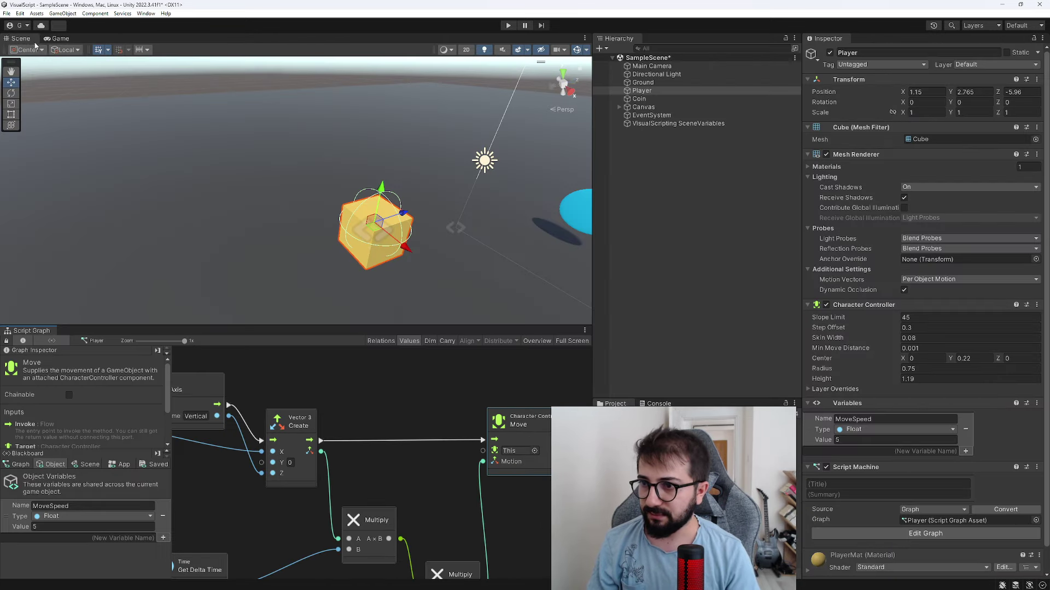
pyautogui.scroll(-3, 306, 433)
pyautogui.moveTo(293, 467); pyautogui.dragTo(454, 438, button='middle')
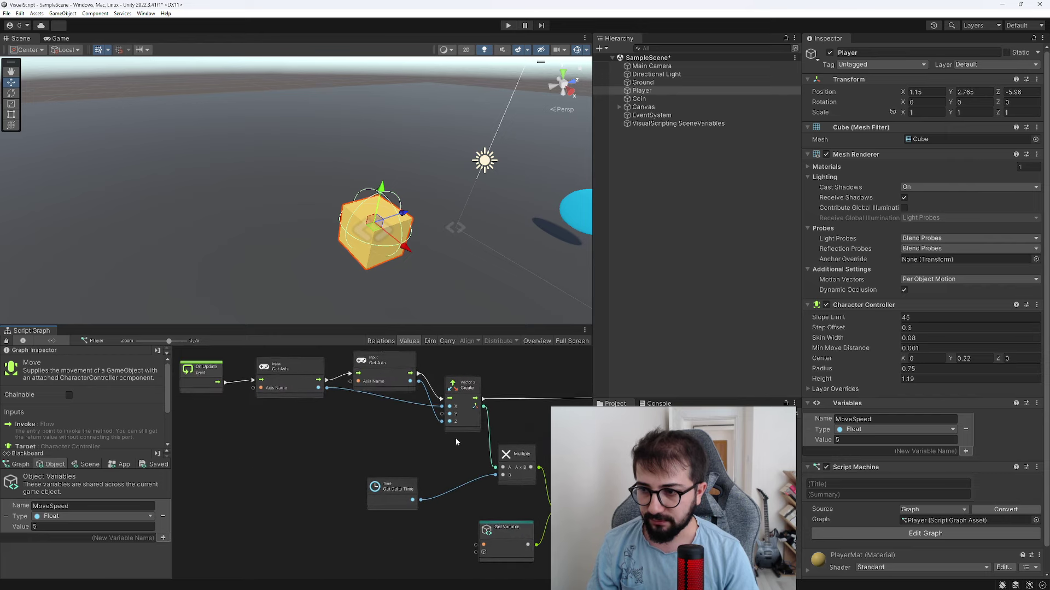
pyautogui.scroll(-1, 389, 439)
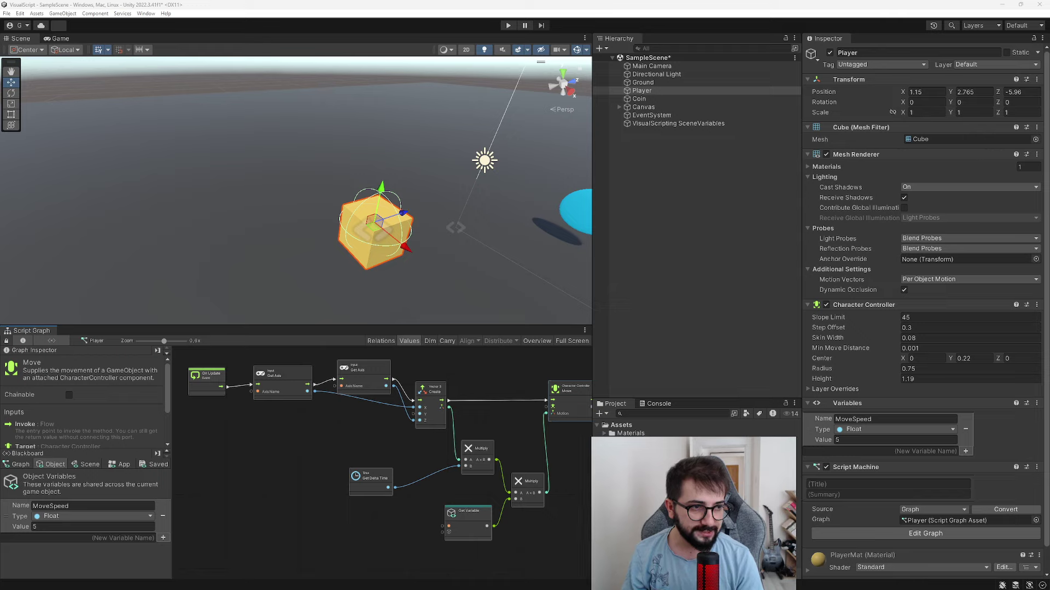
pyautogui.scroll(-3, 302, 174)
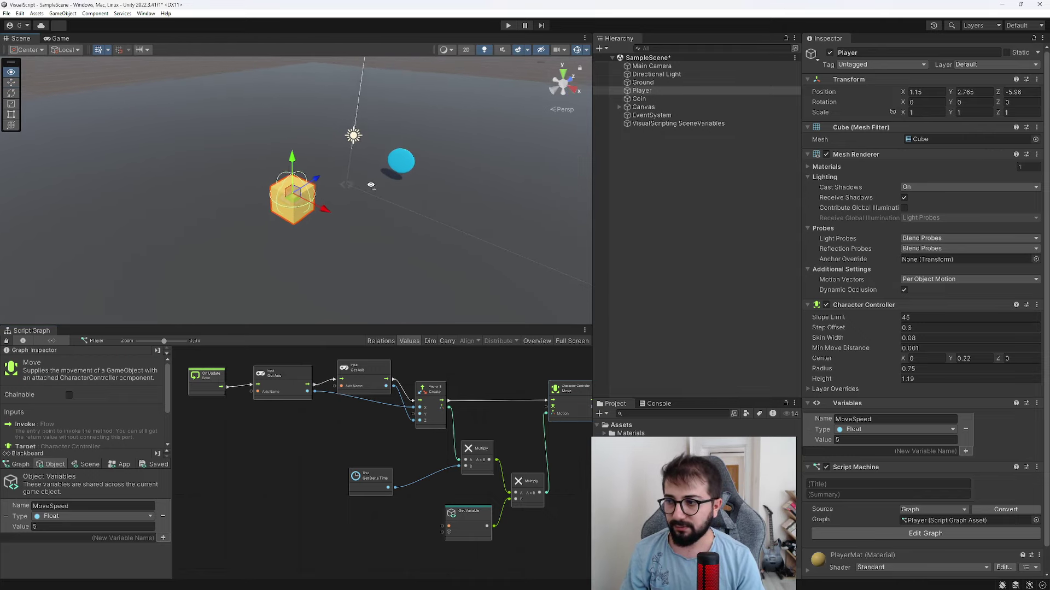
# Step: Play the scene and drive the player cube around with W, A, S and D
pyautogui.click(507, 26)
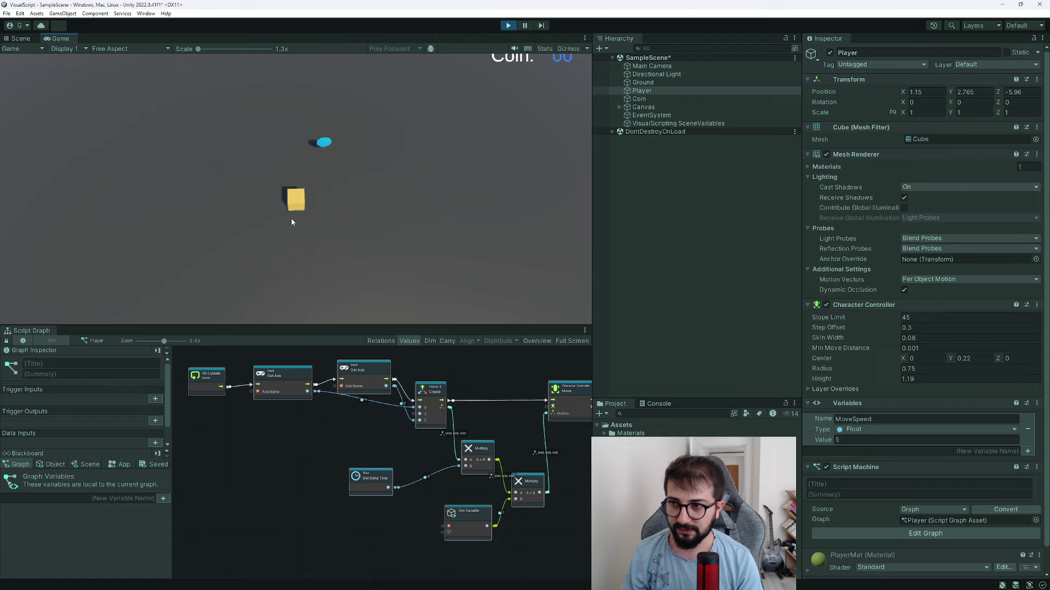
pyautogui.press('w')
pyautogui.press('d')
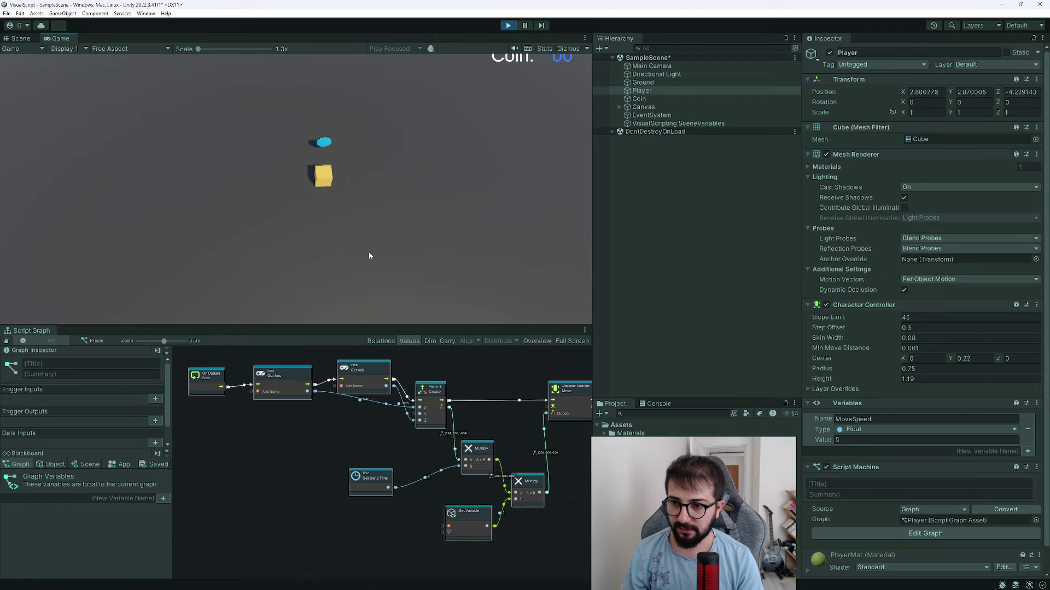
pyautogui.press('s')
pyautogui.press('a')
pyautogui.scroll(2, 394, 424)
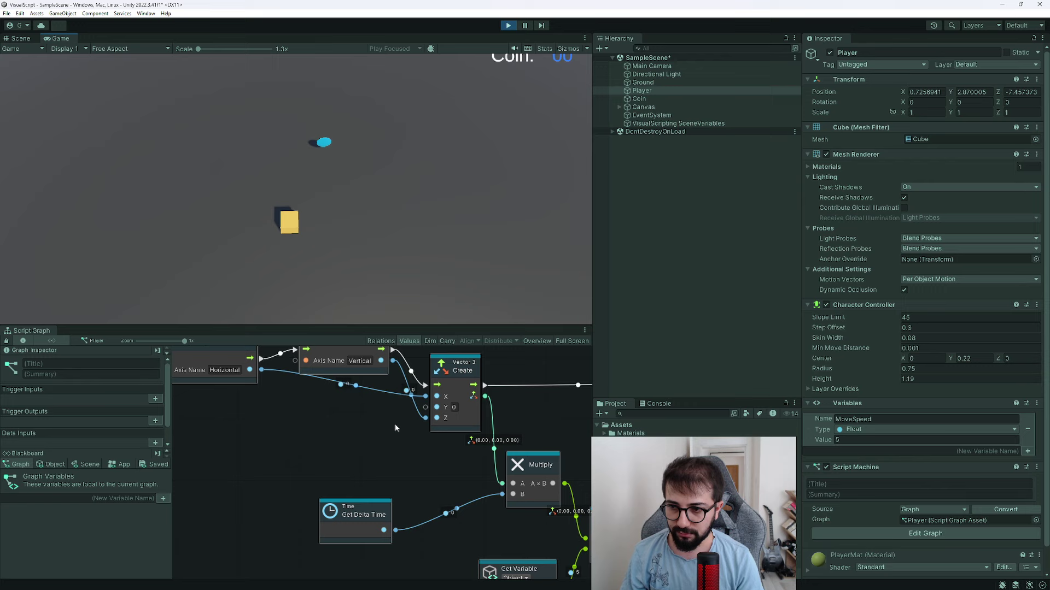
pyautogui.scroll(1, 391, 422)
pyautogui.press('w')
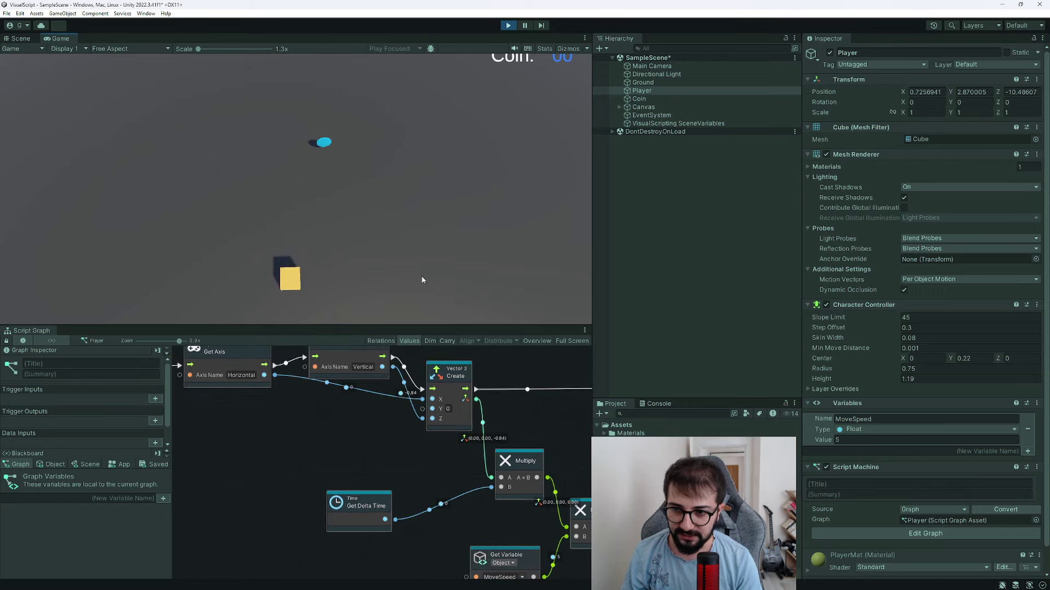
pyautogui.press('w')
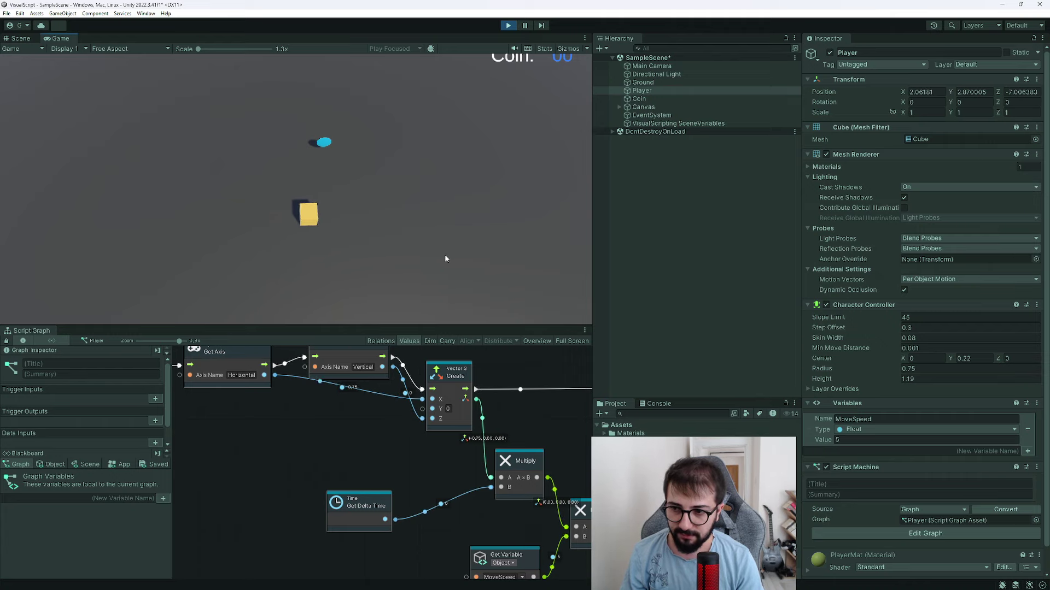
pyautogui.press('d')
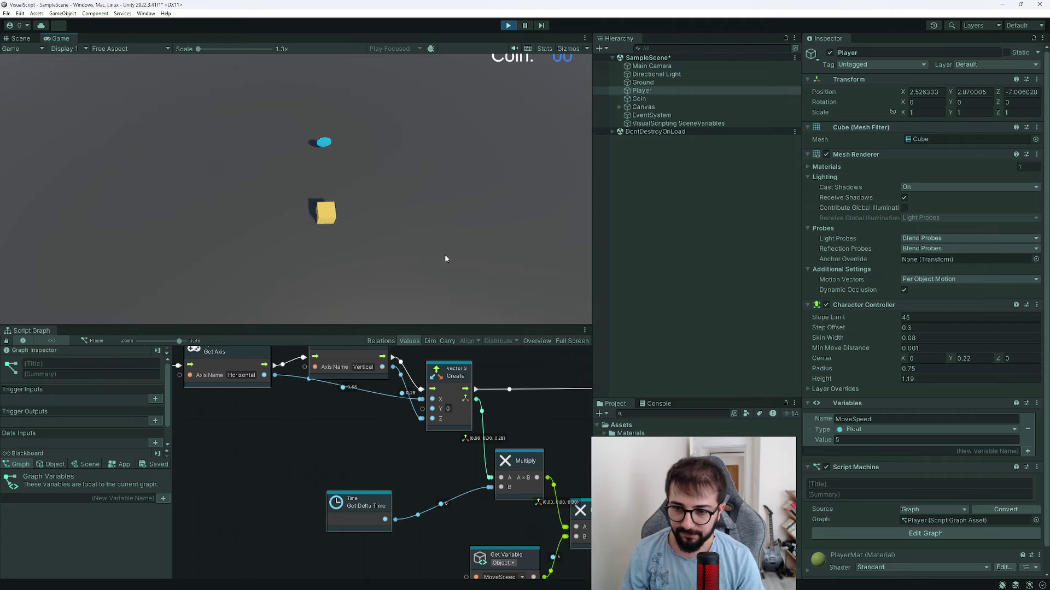
pyautogui.press('w')
pyautogui.press('s')
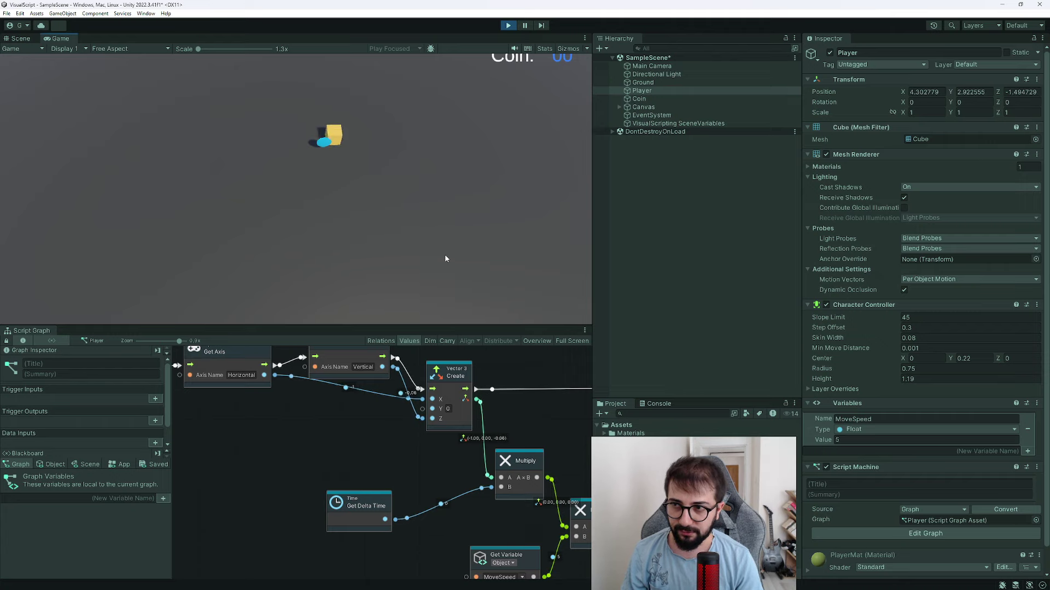
pyautogui.press('d')
# Step: Change the MoveSpeed value in the Inspector while playing and test the movement again
pyautogui.click(848, 441)
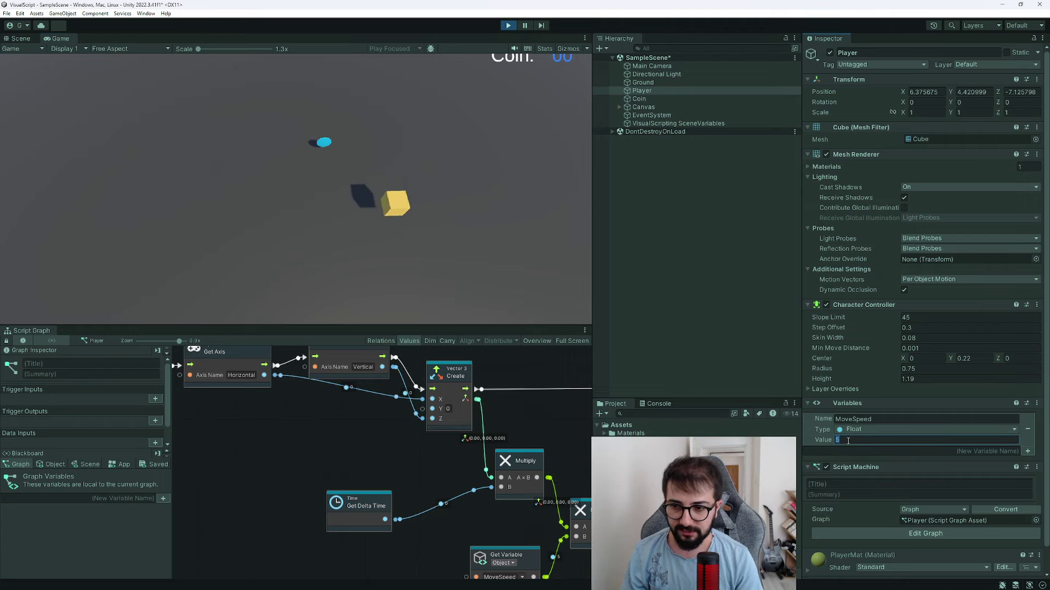
pyautogui.write('12')
pyautogui.press('a')
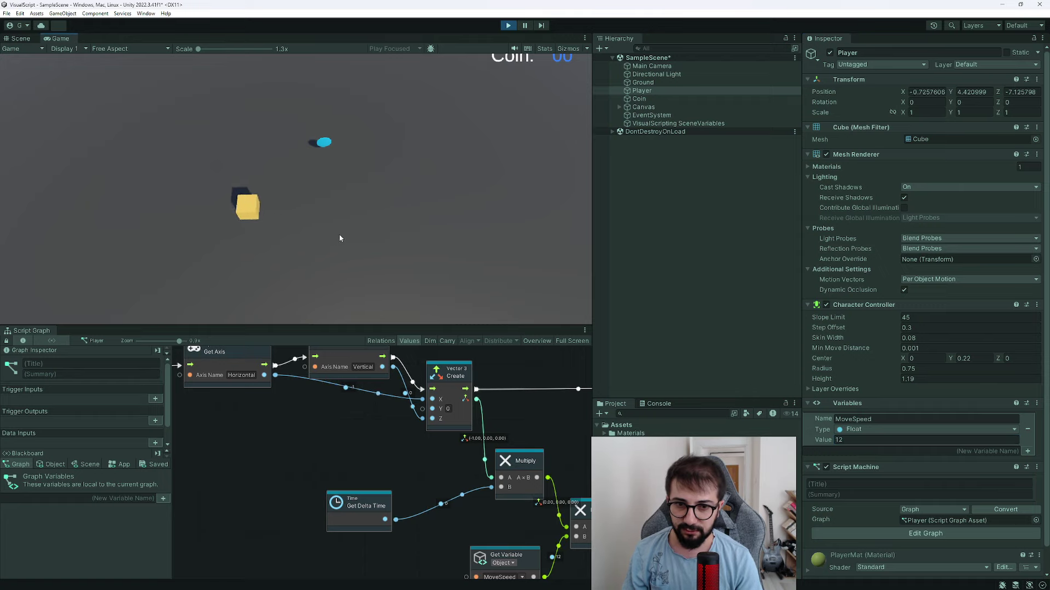
pyautogui.press('d')
pyautogui.press('Return')
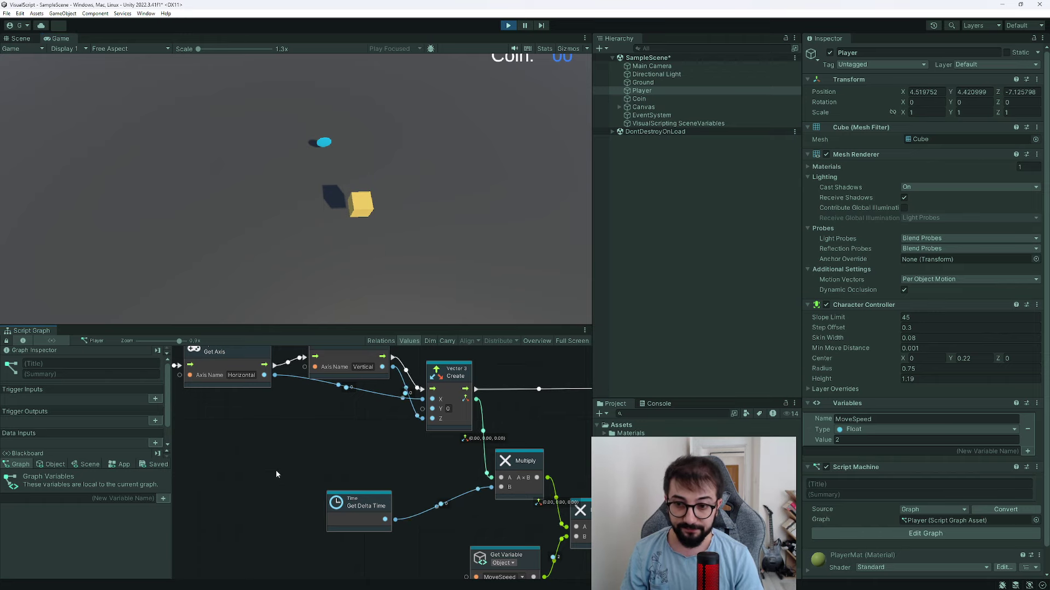
# Step: Add a third Multiply node off the second Multiply's output
pyautogui.moveTo(275, 471); pyautogui.dragTo(114, 386, button='middle')
pyautogui.moveTo(462, 443); pyautogui.dragTo(483, 473)
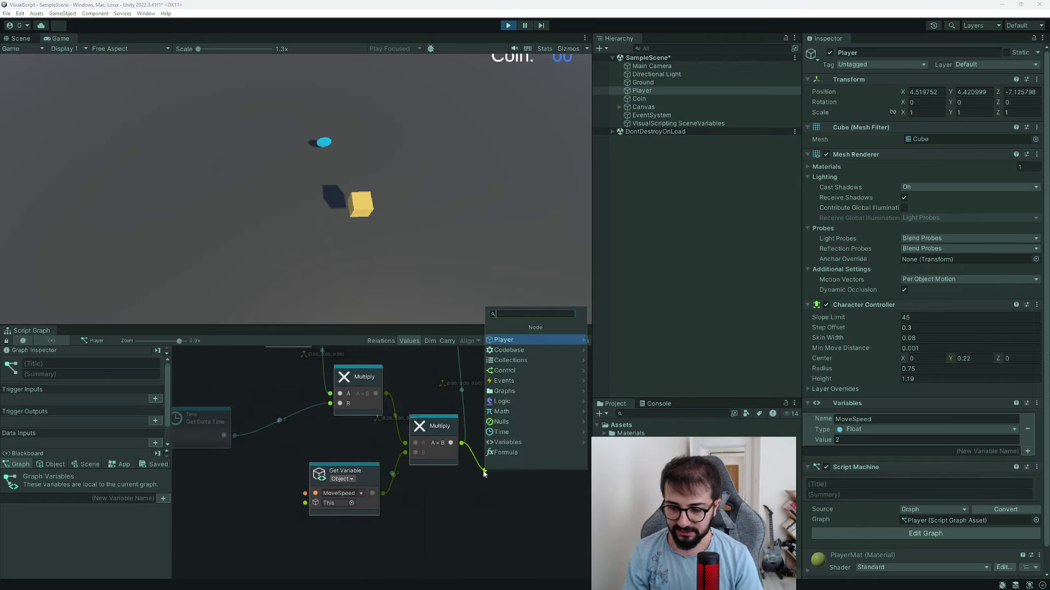
pyautogui.write('m')
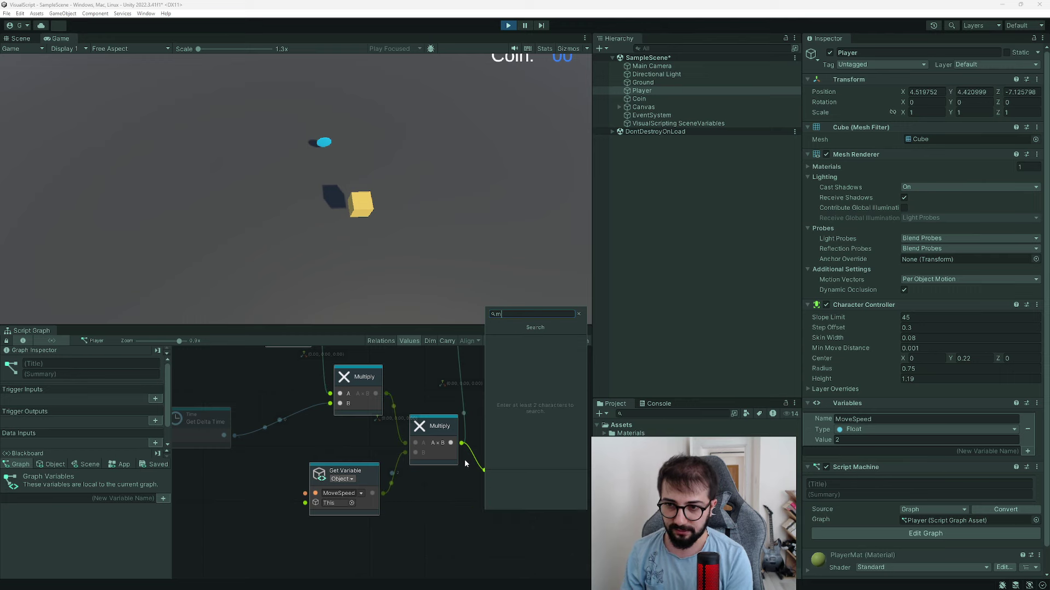
pyautogui.write('ul')
pyautogui.press('Return')
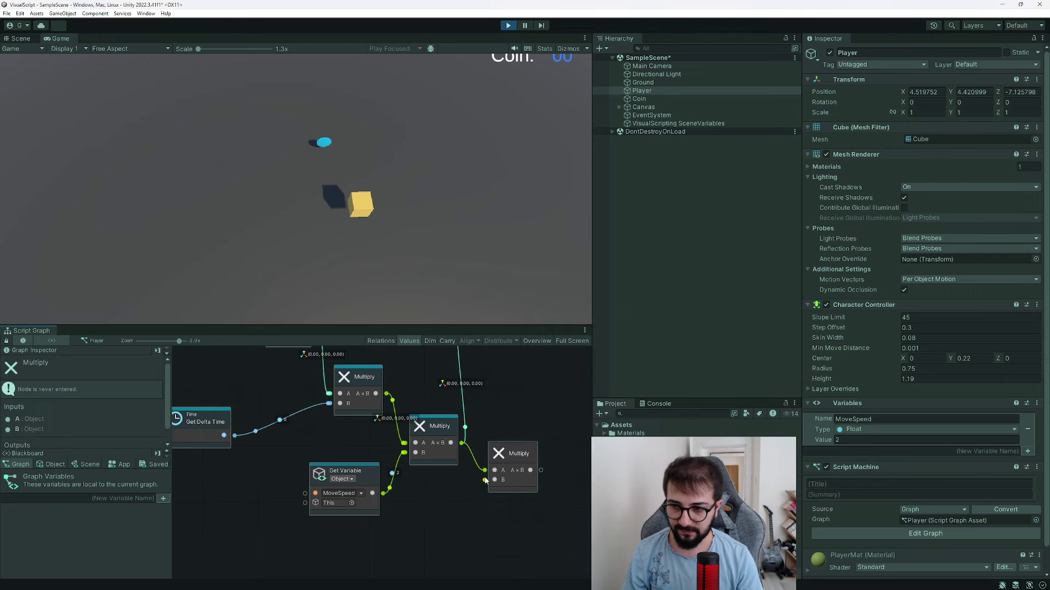
# Step: Feed a Float literal set to 3 into the new Multiply's B input
pyautogui.moveTo(484, 480); pyautogui.dragTo(464, 488)
pyautogui.write('i')
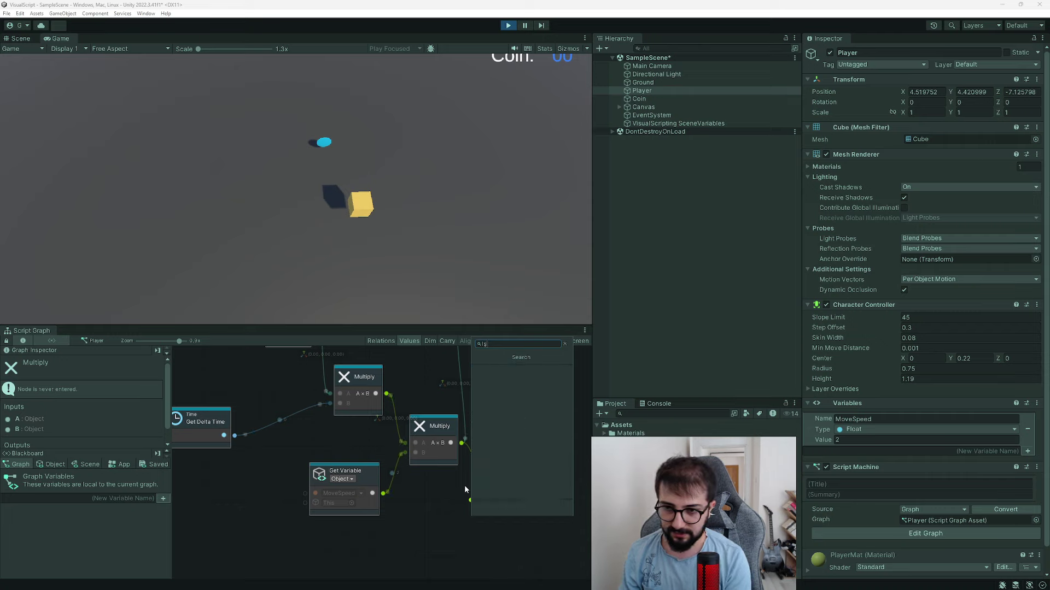
pyautogui.write('itr')
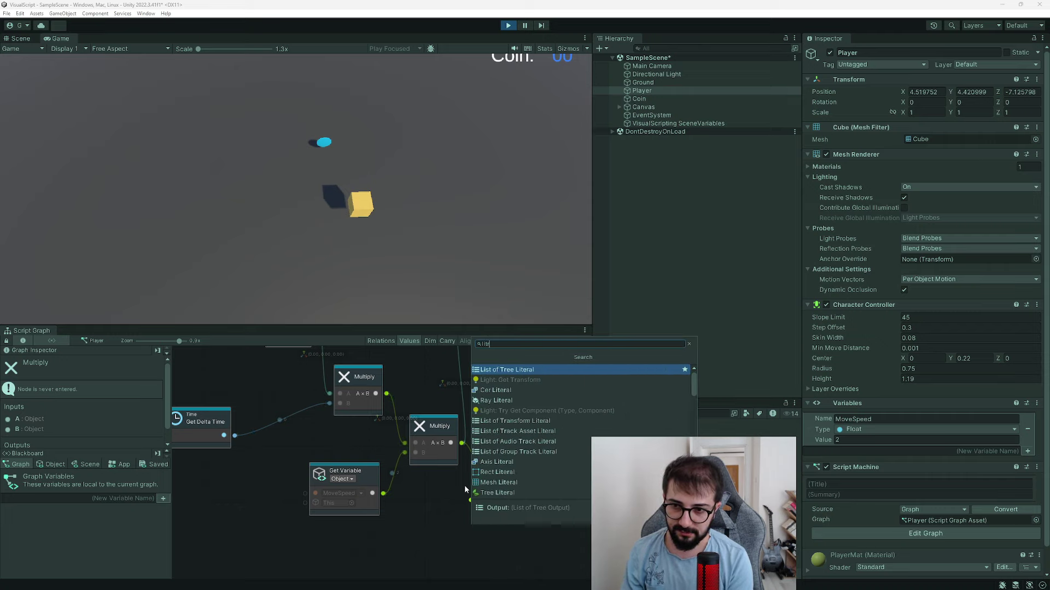
pyautogui.press('BackSpace')
pyautogui.write('eral')
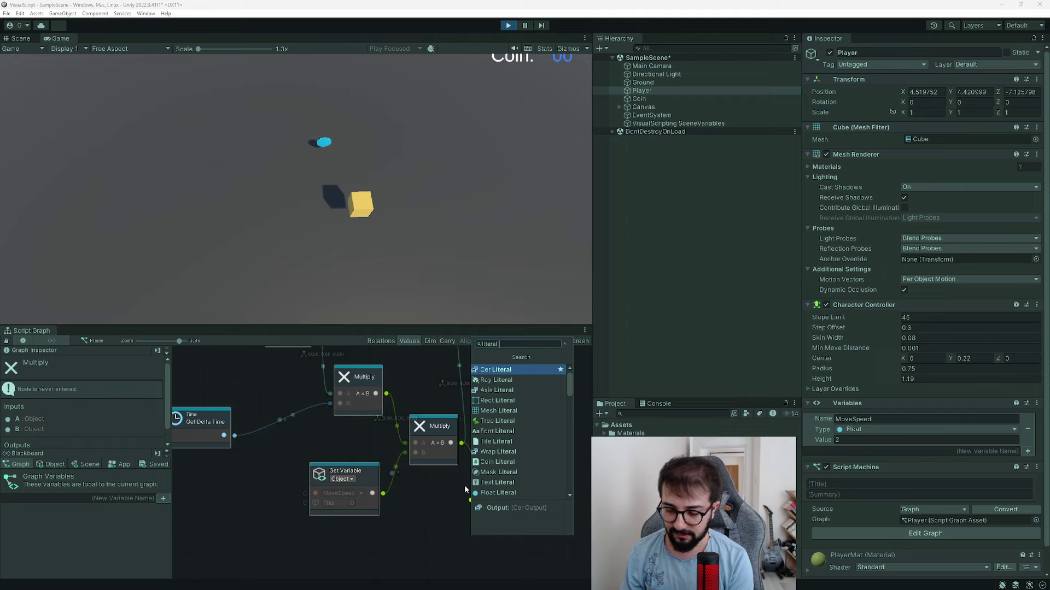
pyautogui.write(' float')
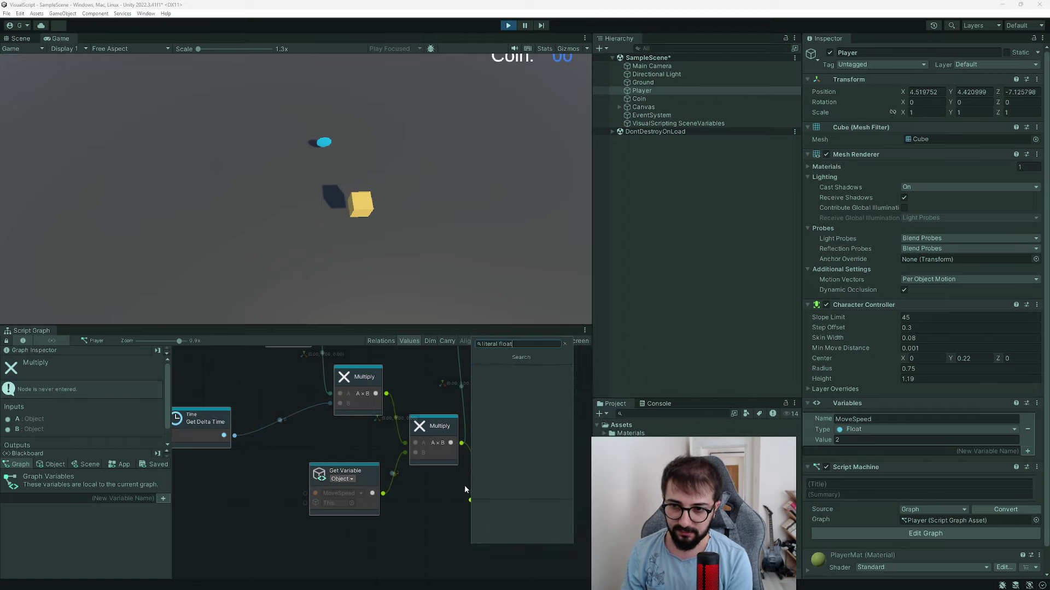
pyautogui.press('BackSpace')
pyautogui.press('BackSpace')
pyautogui.press('BackSpace')
pyautogui.write('flo')
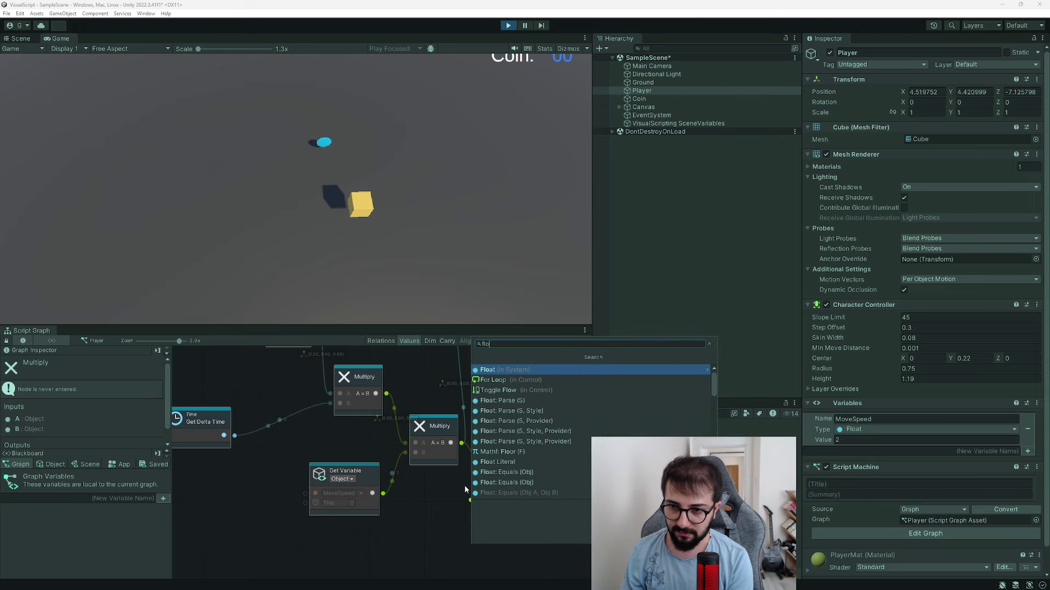
pyautogui.click(498, 462)
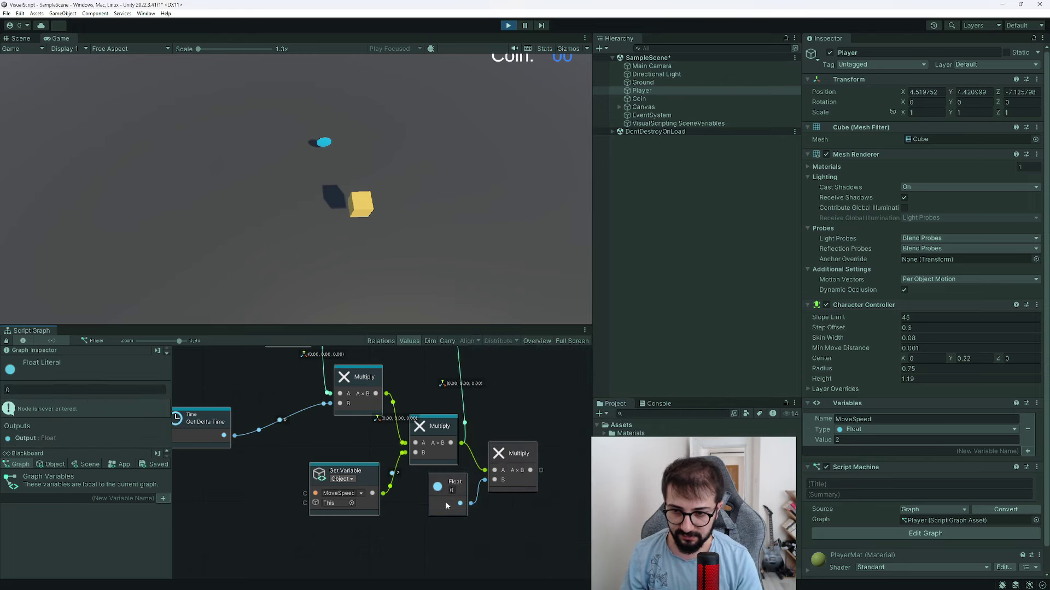
pyautogui.moveTo(446, 506); pyautogui.dragTo(441, 519)
pyautogui.click(447, 504)
pyautogui.write('3')
# Step: Connect the new Multiply's result to Character Controller Move's Motion
pyautogui.moveTo(517, 526); pyautogui.dragTo(513, 500)
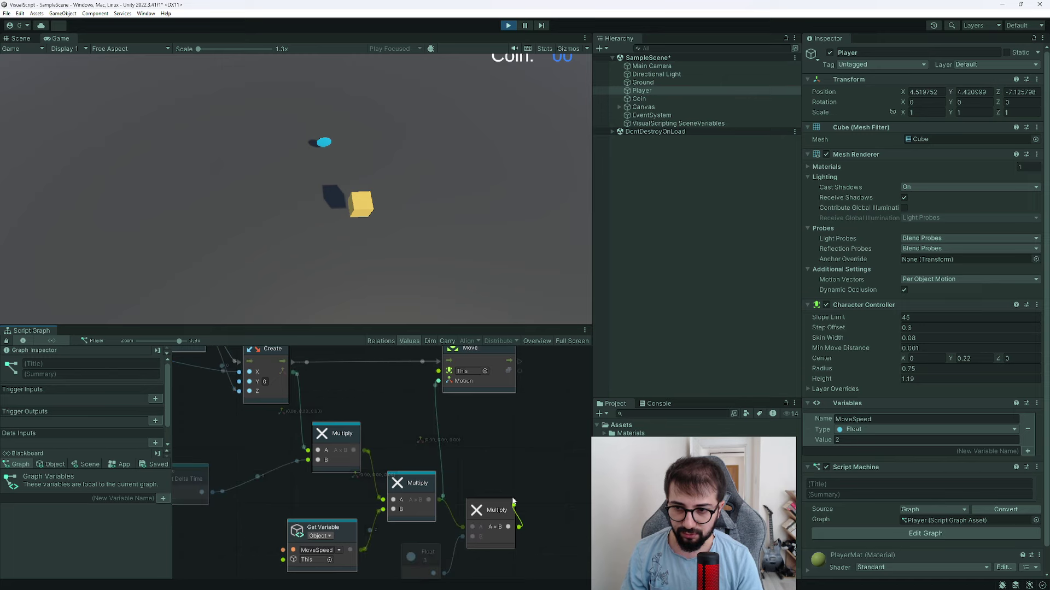
pyautogui.moveTo(452, 384); pyautogui.dragTo(452, 381)
pyautogui.moveTo(421, 425); pyautogui.dragTo(434, 448, button='middle')
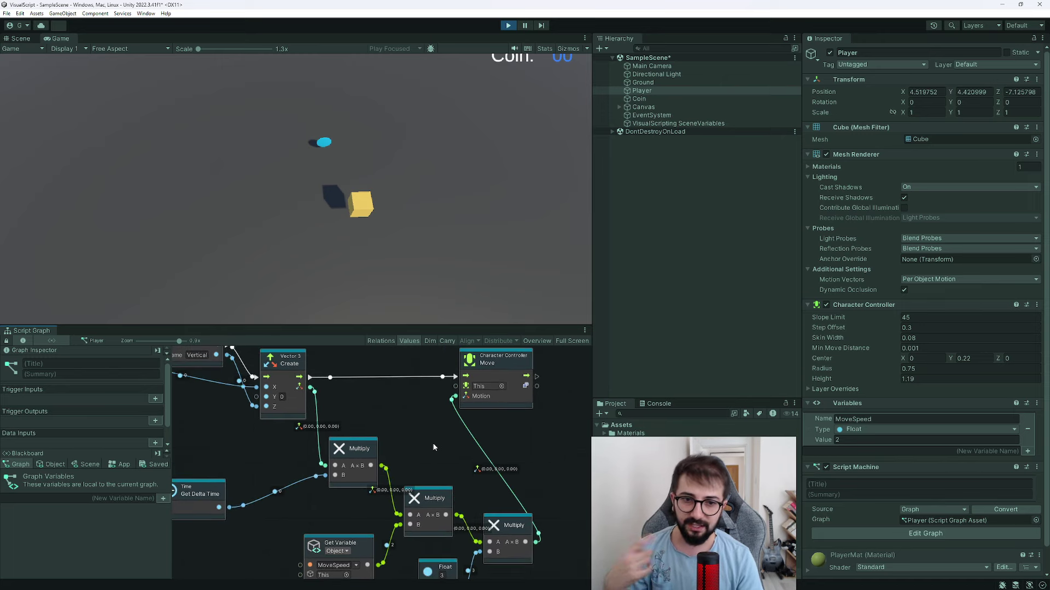
# Step: Steer the player cube left and right in play mode, then raise MoveSpeed to 3
pyautogui.press('a')
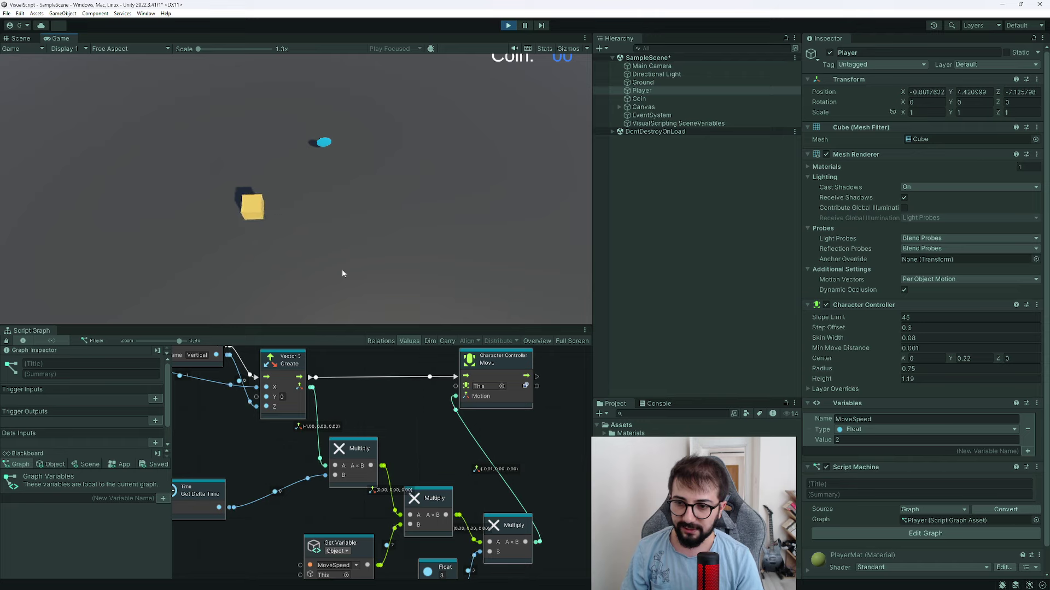
pyautogui.press('d')
pyautogui.click(842, 440)
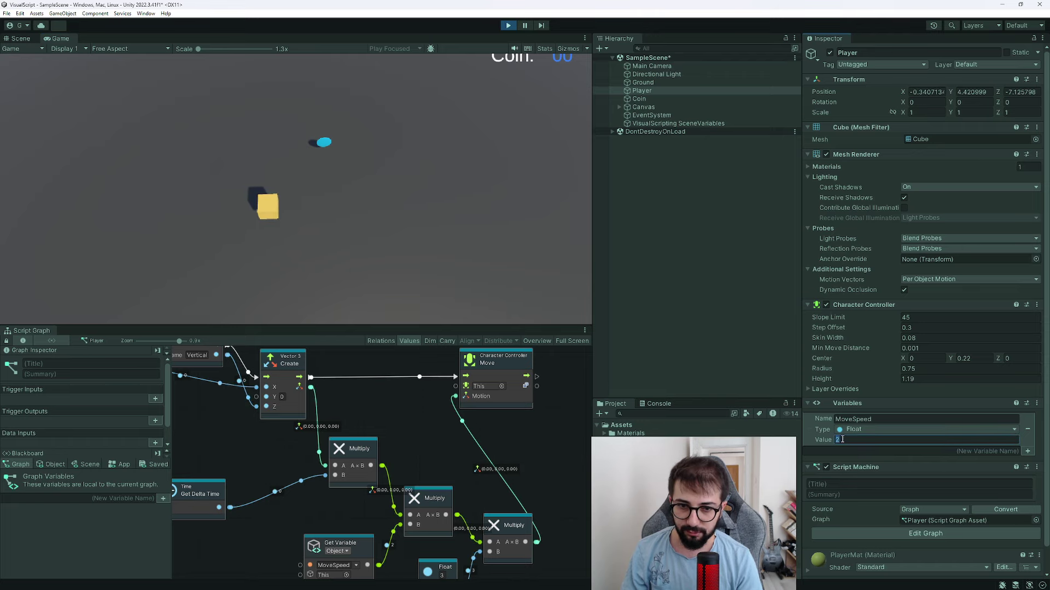
pyautogui.write('3')
pyautogui.click(345, 227)
# Step: Drive the player with W, A, S, D at the new speed, then stop play mode
pyautogui.press('d')
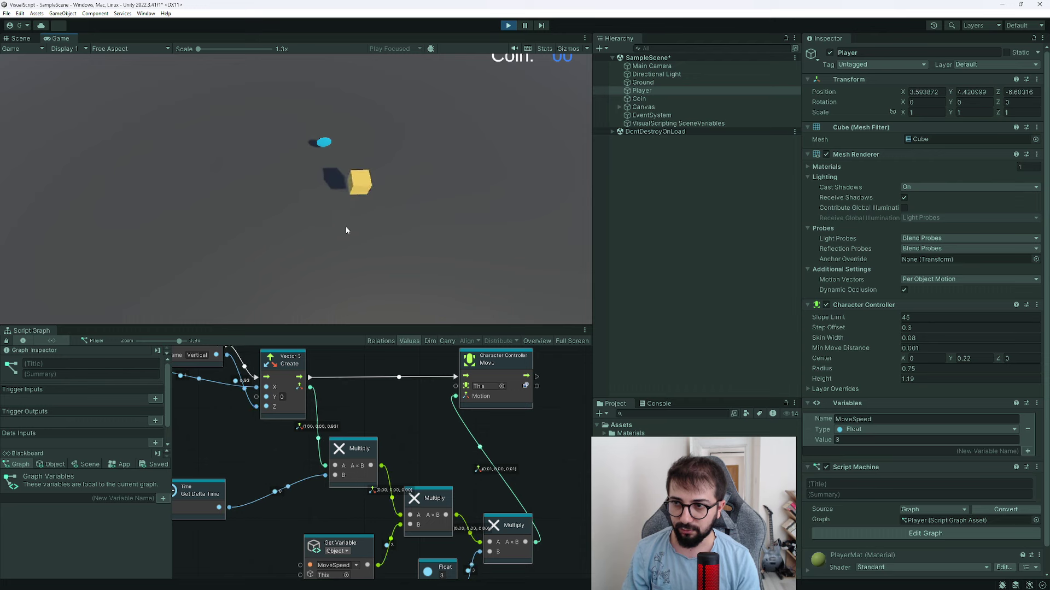
pyautogui.press('w')
pyautogui.press('a')
pyautogui.press('s')
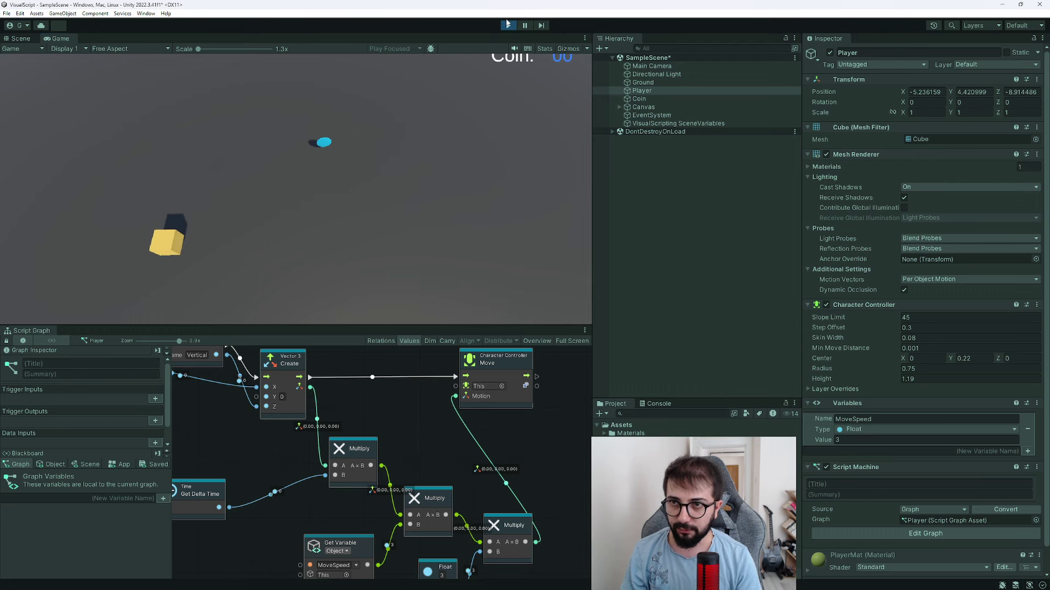
pyautogui.hotkey('ctrl', 'p')
pyautogui.scroll(-1, 434, 495)
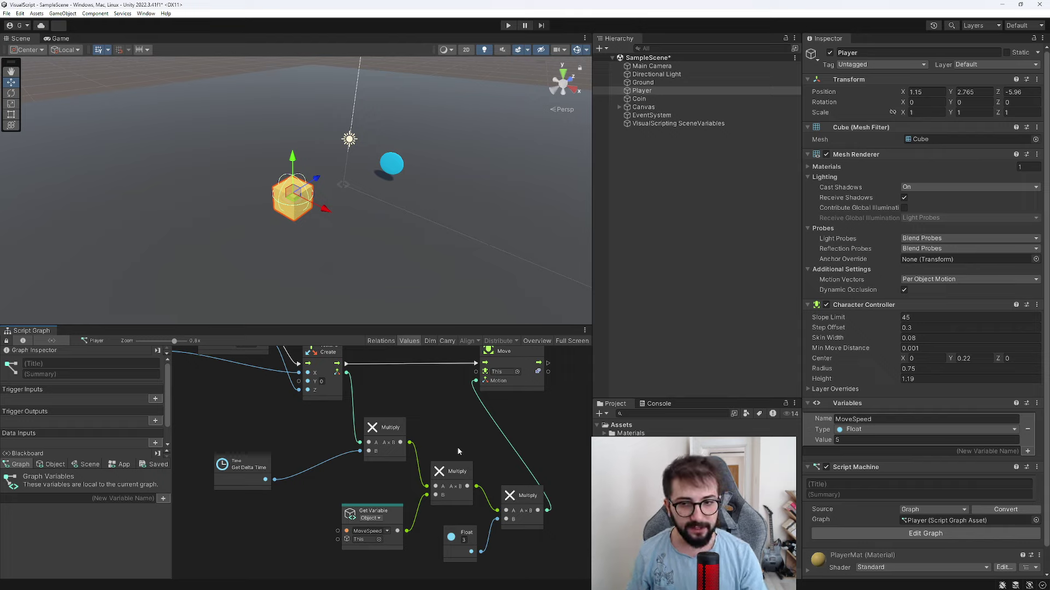
# Step: Pan across the graph, inspecting the Get Axis and On Update nodes, to reach the Float and Multiply nodes
pyautogui.moveTo(484, 418); pyautogui.dragTo(581, 476, button='middle')
pyautogui.click(326, 371)
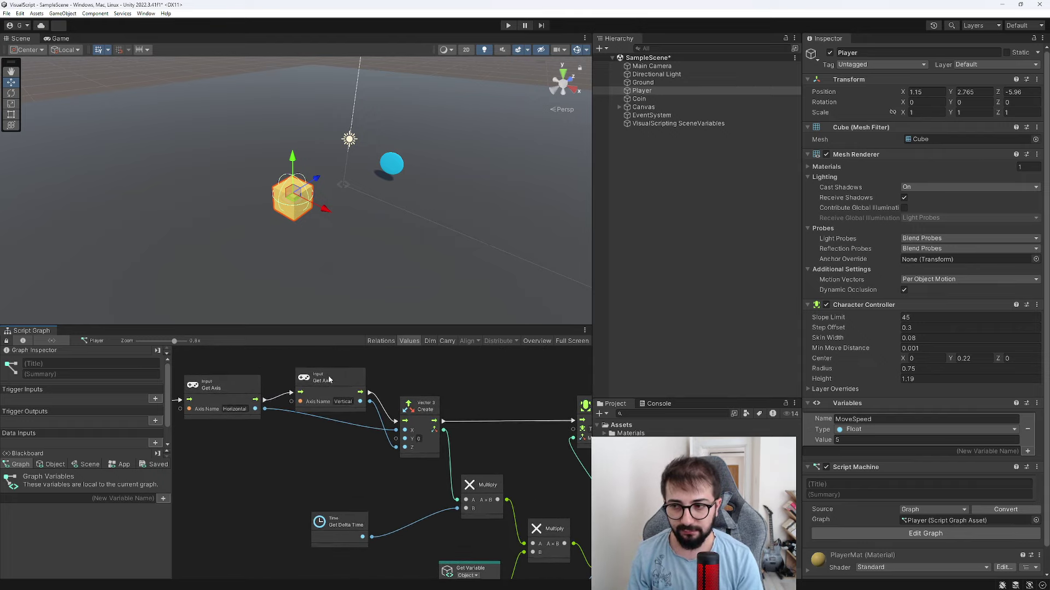
pyautogui.moveTo(326, 371); pyautogui.dragTo(406, 393, button='middle')
pyautogui.moveTo(284, 405); pyautogui.dragTo(275, 385)
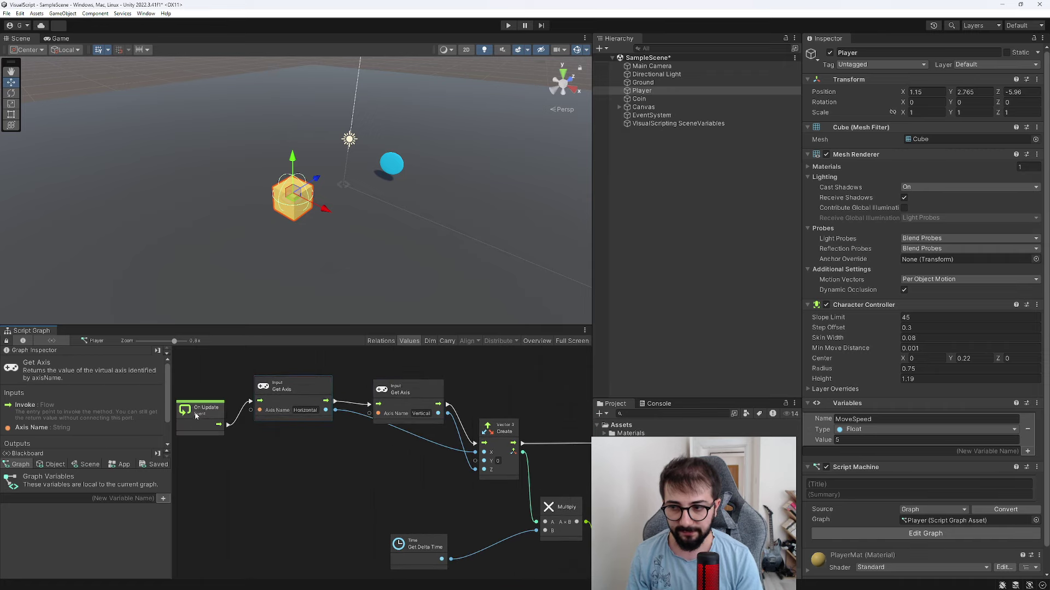
pyautogui.click(211, 389)
pyautogui.moveTo(433, 442); pyautogui.dragTo(361, 430, button='middle')
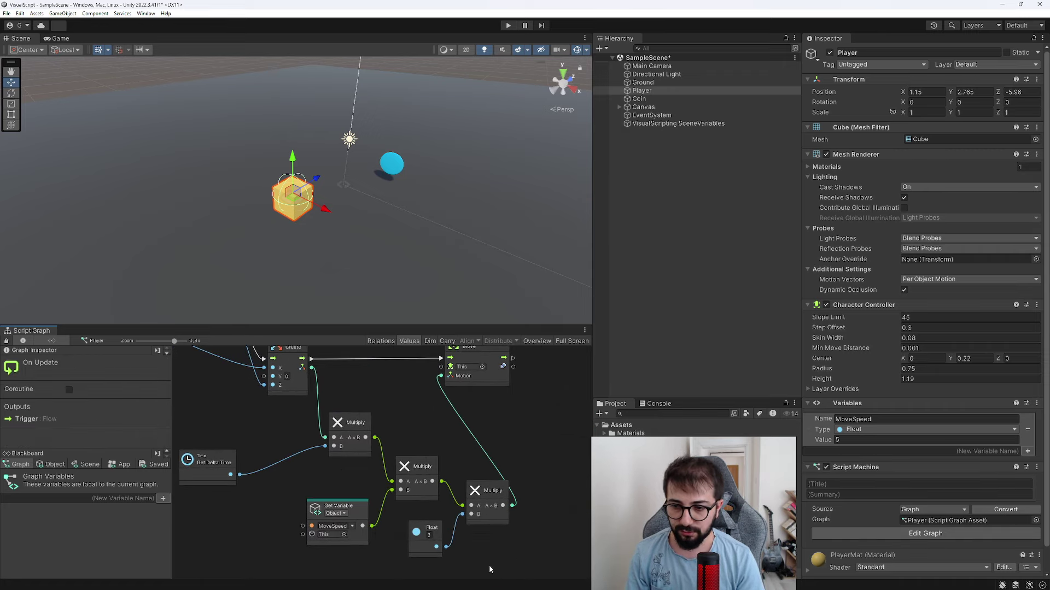
# Step: Delete the Float node and extra Multiply, then wire the remaining Multiply result into Move's Motion
pyautogui.click(495, 549)
pyautogui.click(430, 545)
pyautogui.press('Delete')
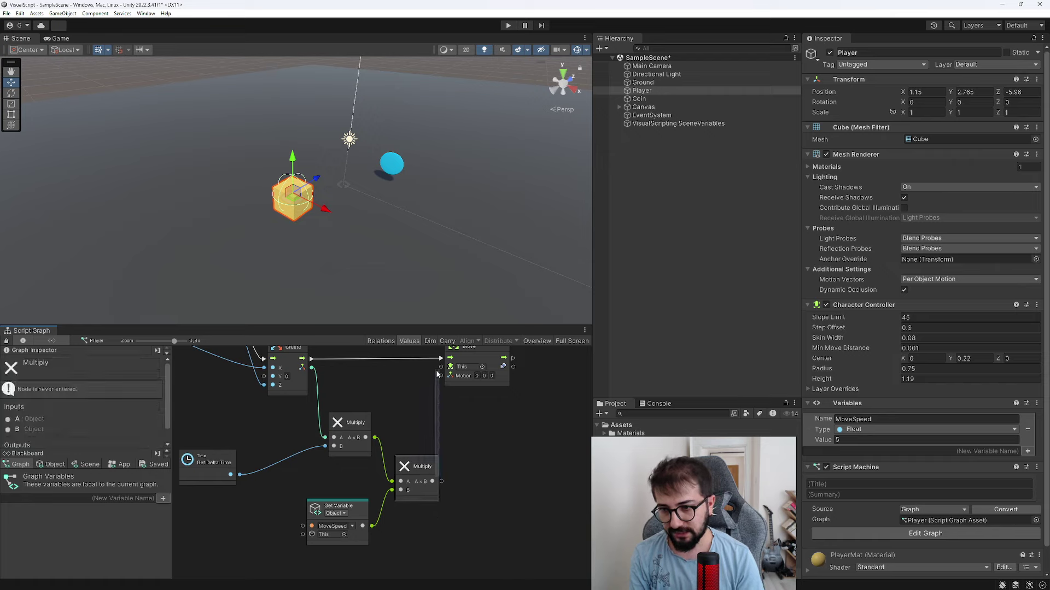
pyautogui.moveTo(441, 481); pyautogui.dragTo(437, 373)
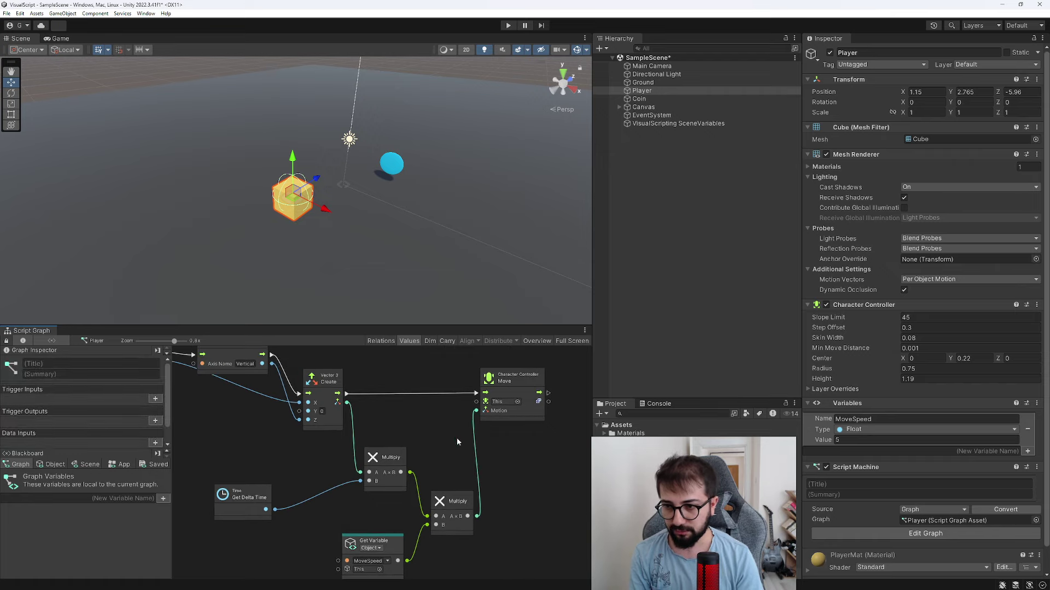
pyautogui.moveTo(448, 381); pyautogui.dragTo(655, 483, button='middle')
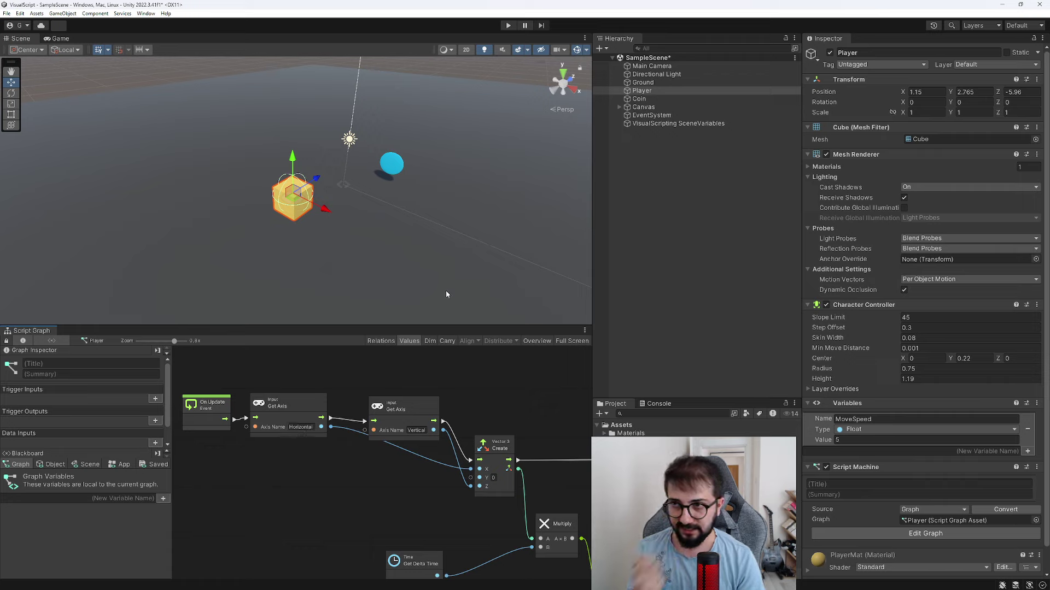
pyautogui.hotkey('ctrl', 'z')
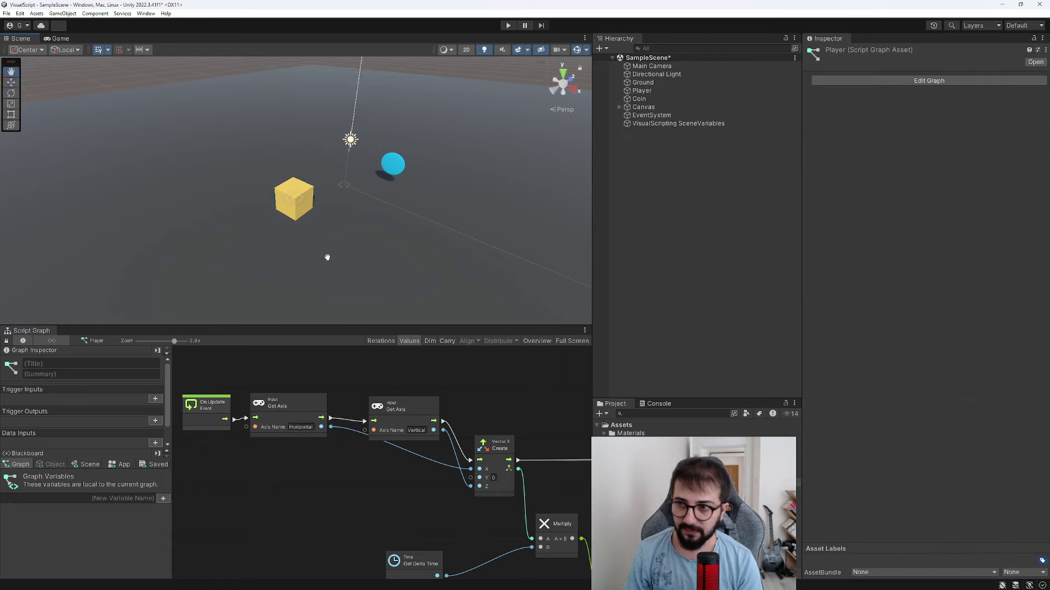
# Step: Redo the last graph edit and select the Coin sphere in the scene
pyautogui.hotkey('ctrl', 'y')
pyautogui.click(394, 164)
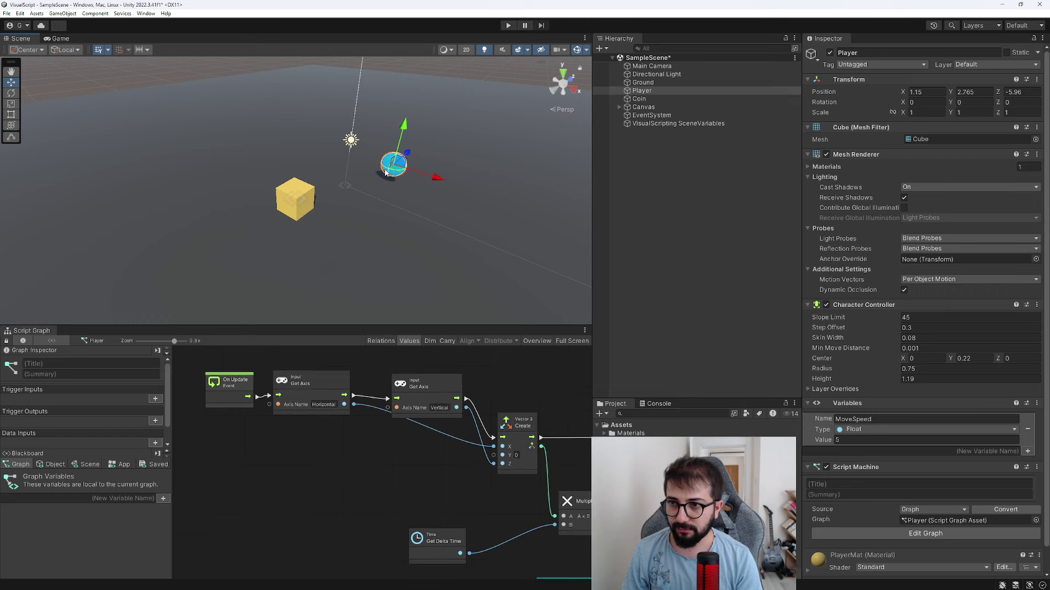
pyautogui.scroll(-3, 282, 500)
pyautogui.scroll(-3, 276, 489)
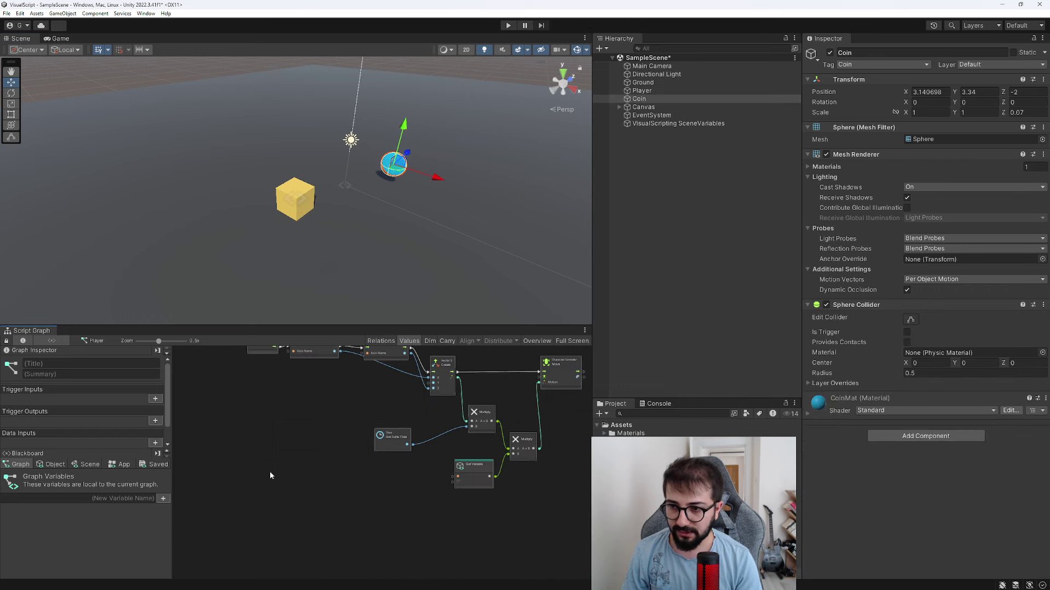
pyautogui.rightClick(244, 510)
pyautogui.click(232, 471)
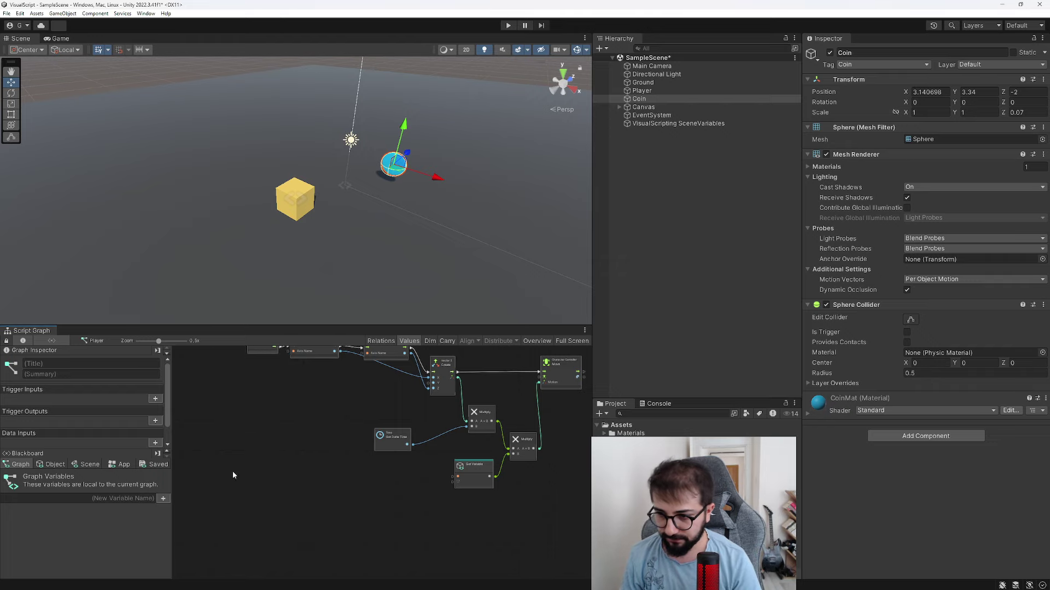
# Step: Add an On Controller Collider Hit event node to the Player graph via search 'oncoll'
pyautogui.rightClick(226, 491)
pyautogui.write('on')
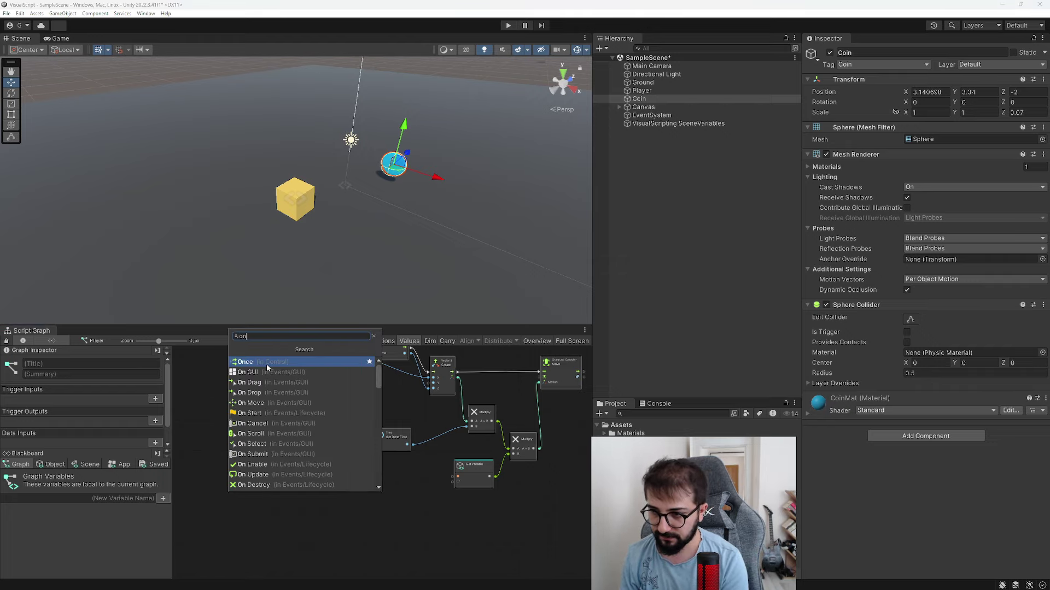
pyautogui.write('coll')
pyautogui.scroll(-2, 276, 394)
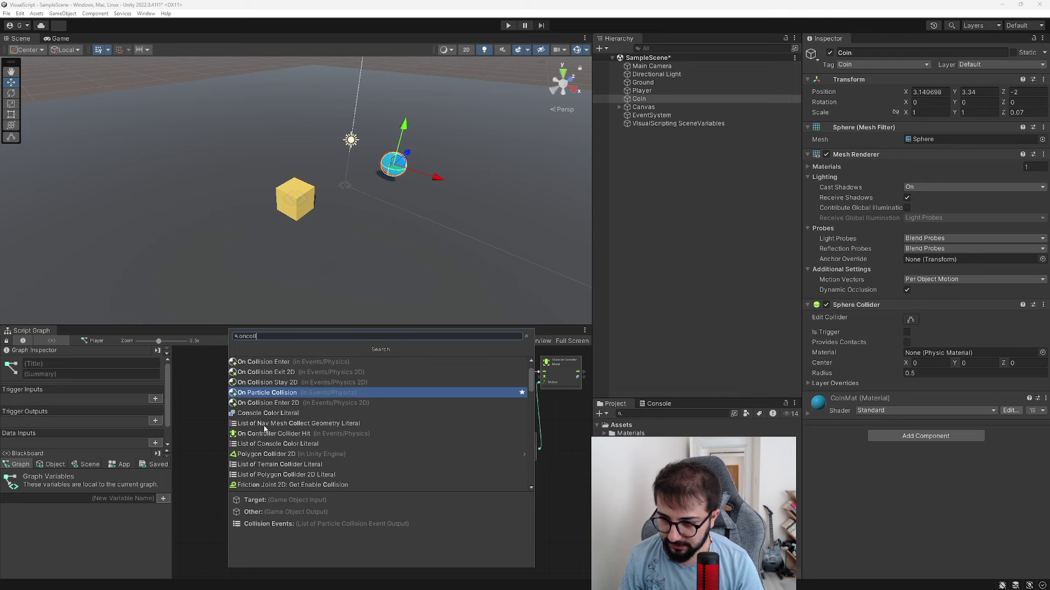
pyautogui.scroll(-2, 277, 432)
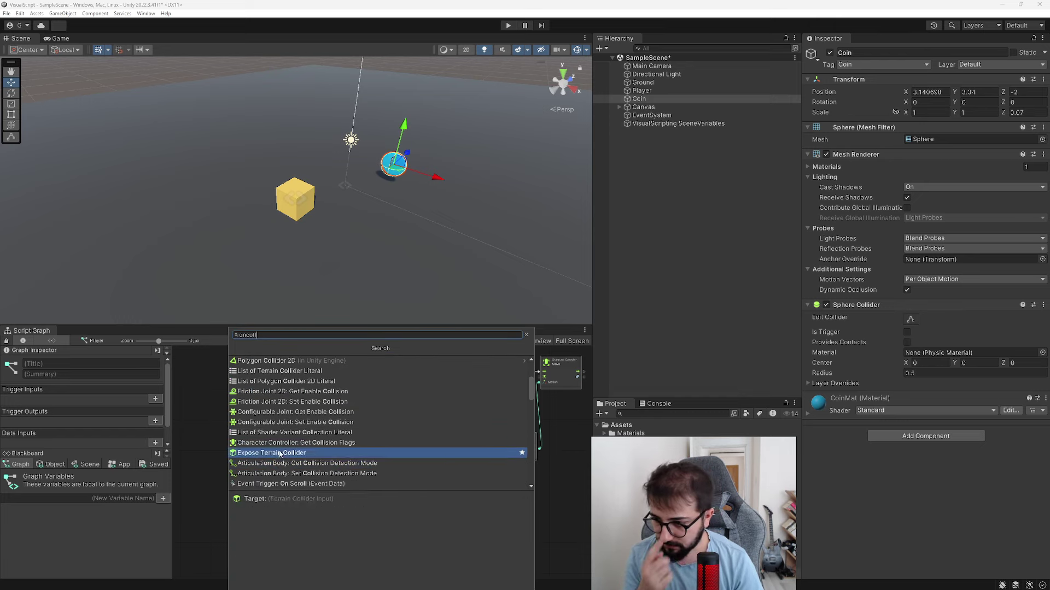
pyautogui.scroll(-2, 279, 465)
pyautogui.scroll(-2, 280, 461)
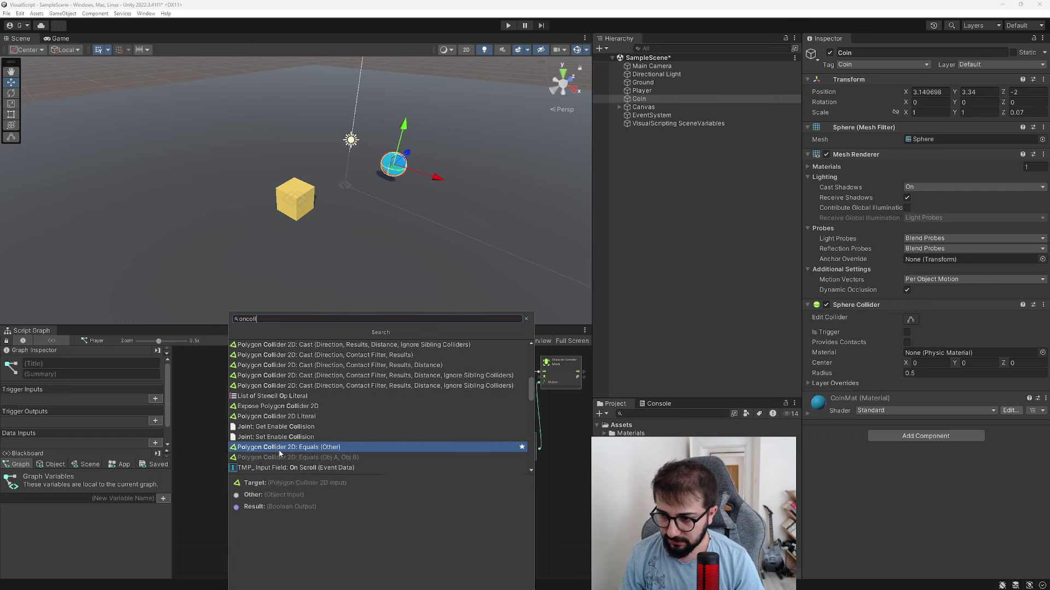
pyautogui.scroll(3, 281, 443)
pyautogui.scroll(3, 282, 426)
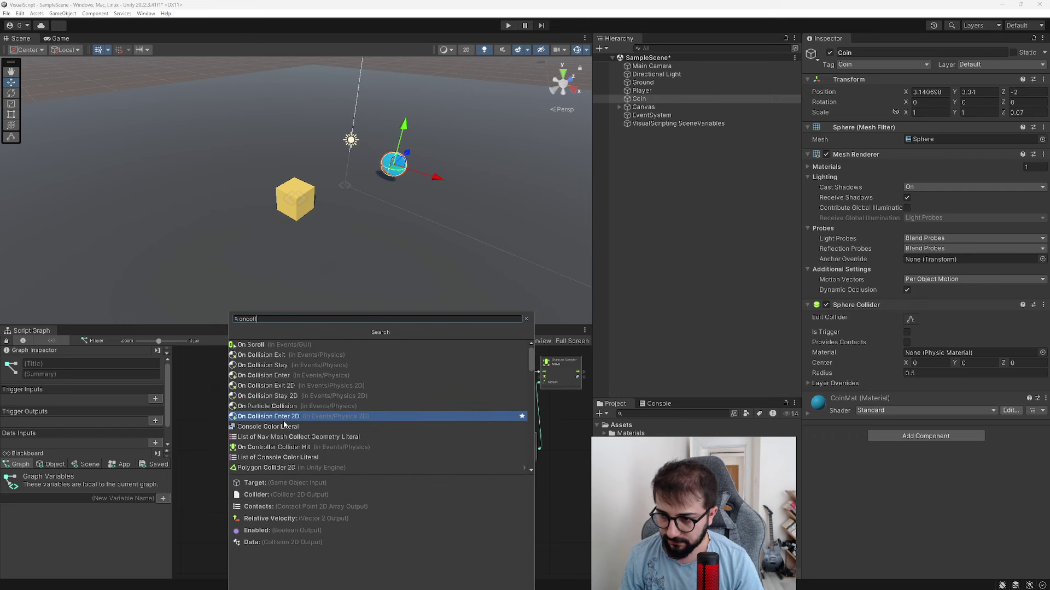
pyautogui.click(279, 447)
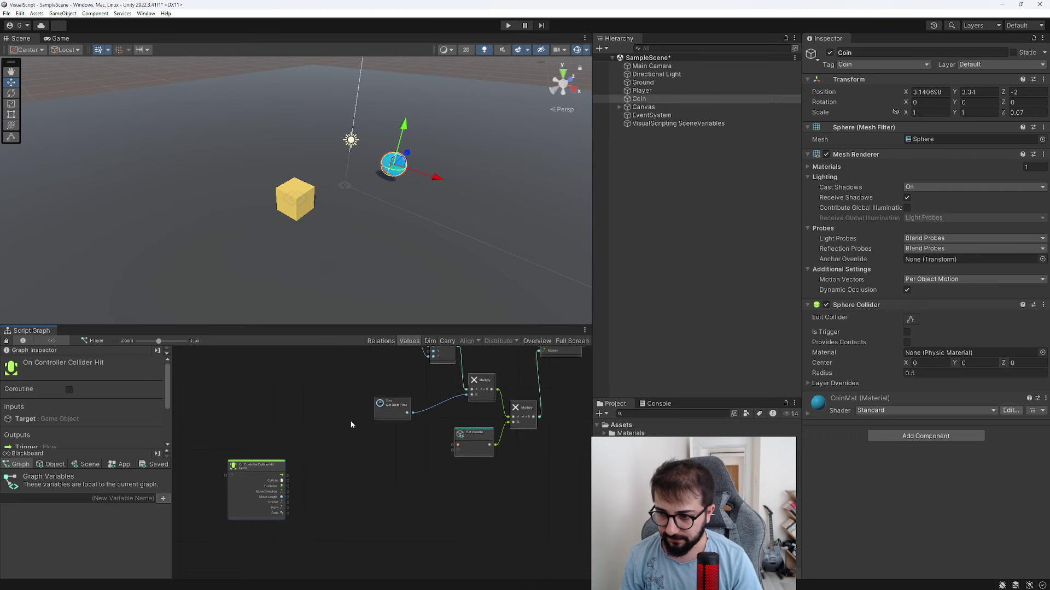
pyautogui.scroll(3, 350, 421)
# Step: Maximize the script graph and review Player.cs's OnControllerColliderHit coin tag check in Visual Studio
pyautogui.doubleClick(27, 331)
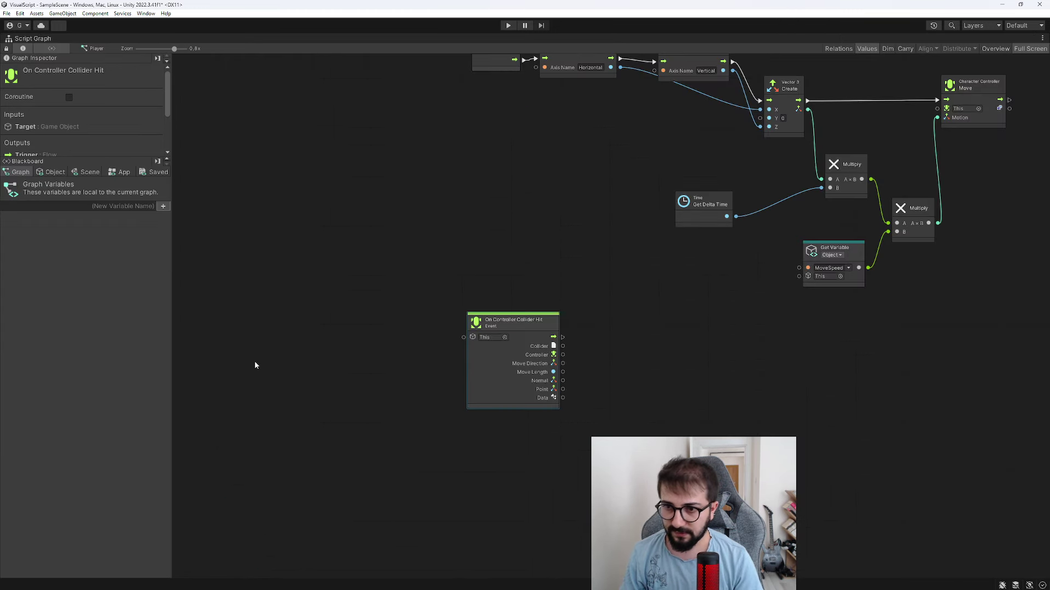
pyautogui.hotkey('alt', 'Tab')
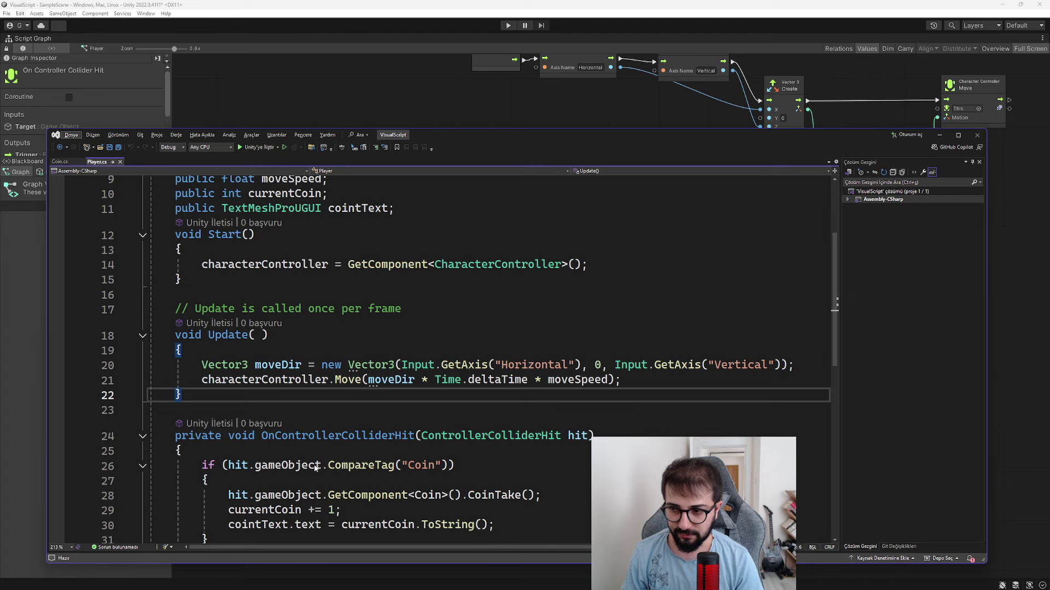
pyautogui.click(331, 450)
pyautogui.scroll(-2, 332, 449)
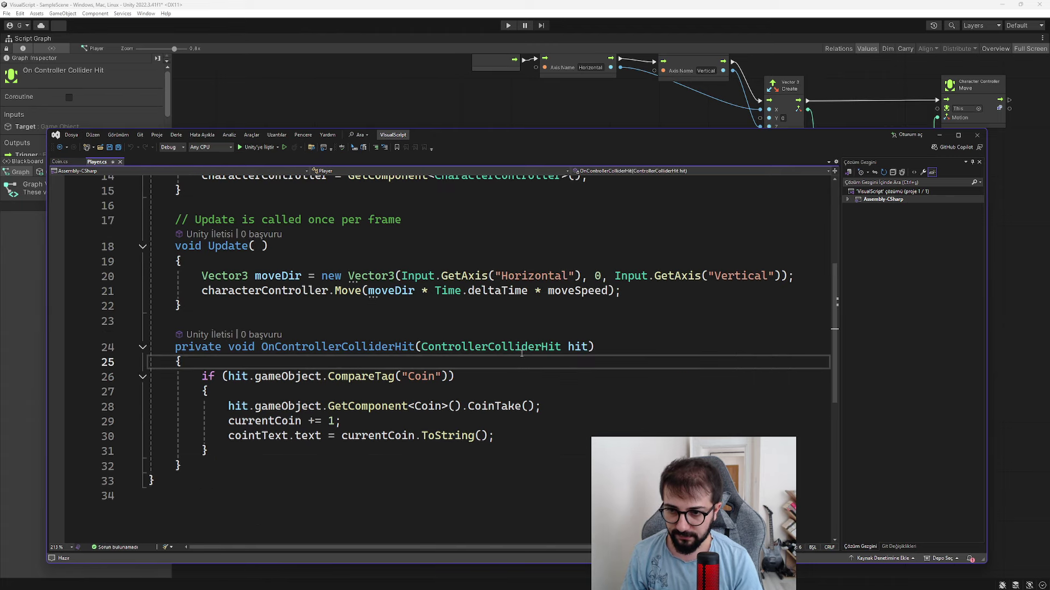
pyautogui.click(938, 140)
pyautogui.scroll(2, 519, 407)
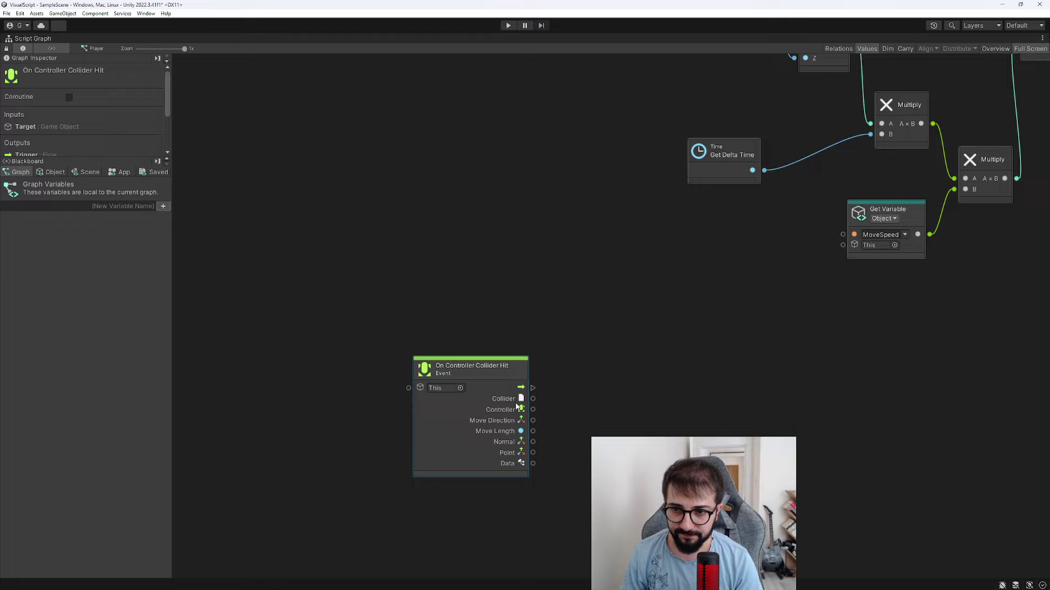
pyautogui.hotkey('alt', 'Tab')
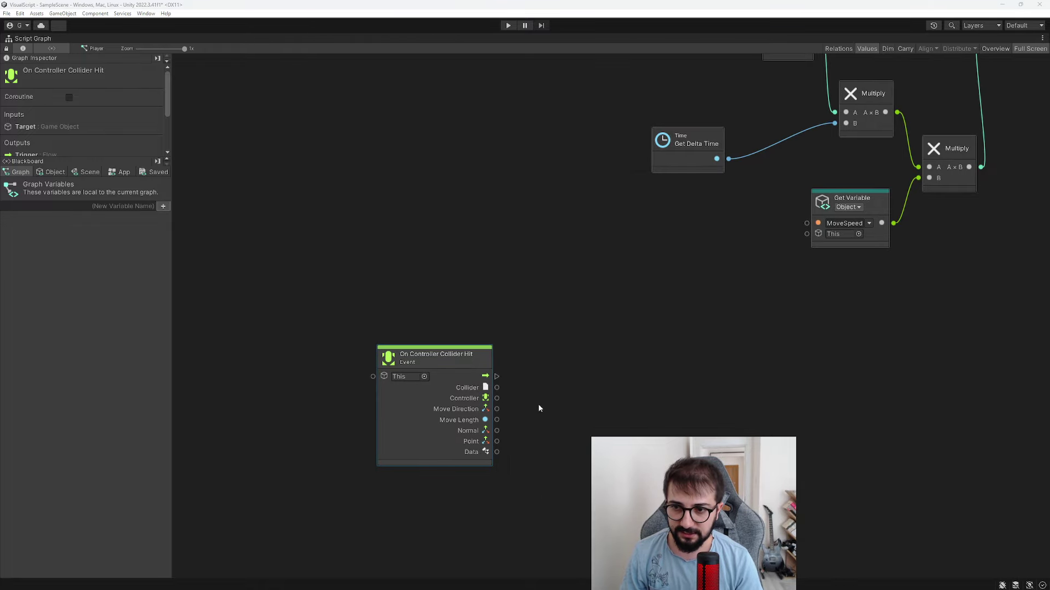
pyautogui.hotkey('alt', 'Tab')
pyautogui.moveTo(202, 376); pyautogui.dragTo(208, 451)
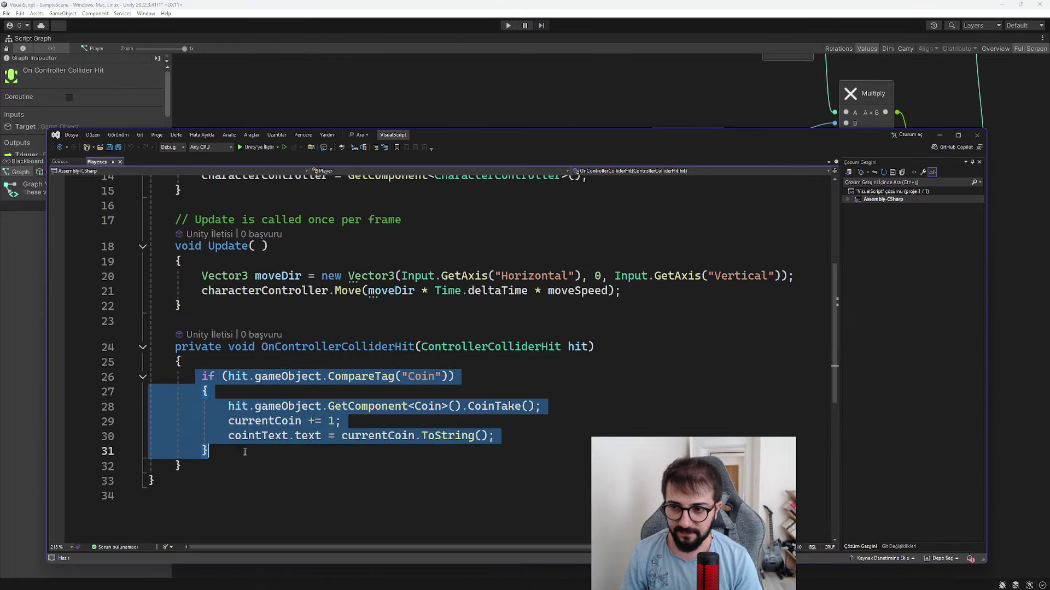
pyautogui.click(209, 451)
pyautogui.click(945, 136)
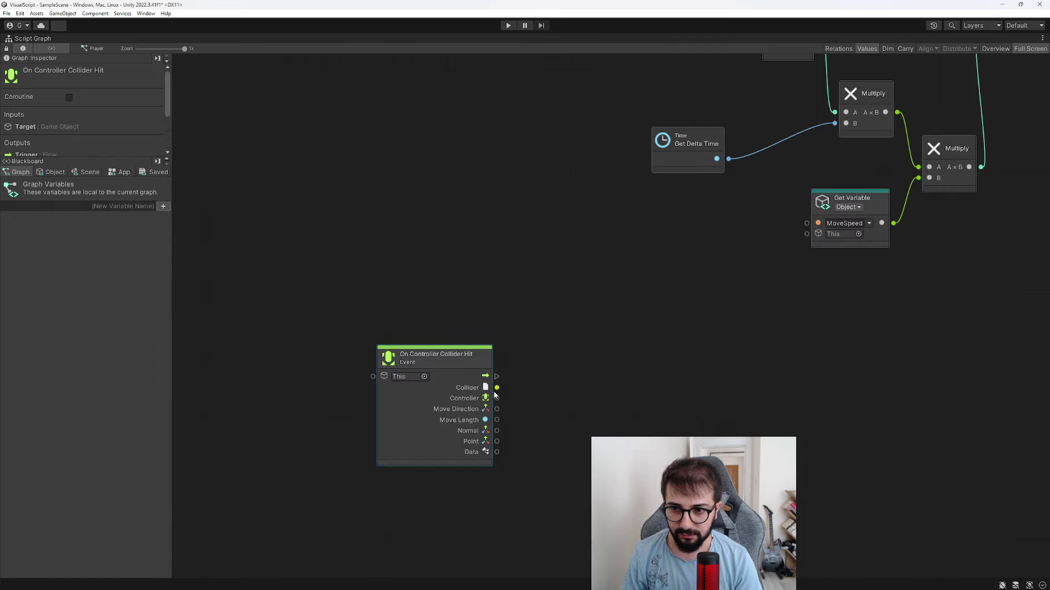
# Step: Add Get Game Object on the hit Collider and a Compare Tag node driven by the event's flow
pyautogui.moveTo(497, 388); pyautogui.dragTo(533, 398)
pyautogui.write('get game')
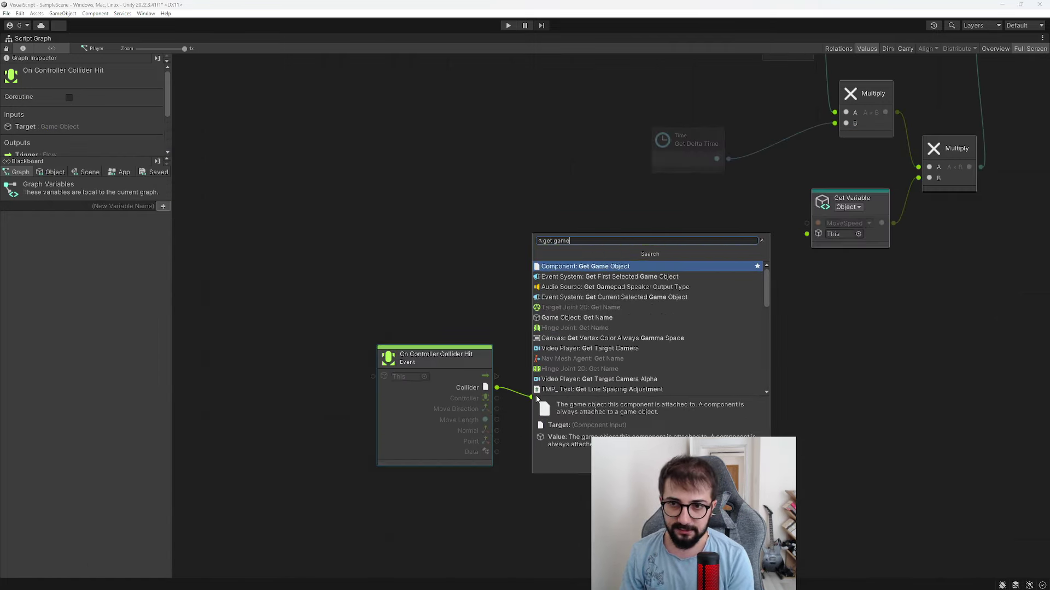
pyautogui.press('Return')
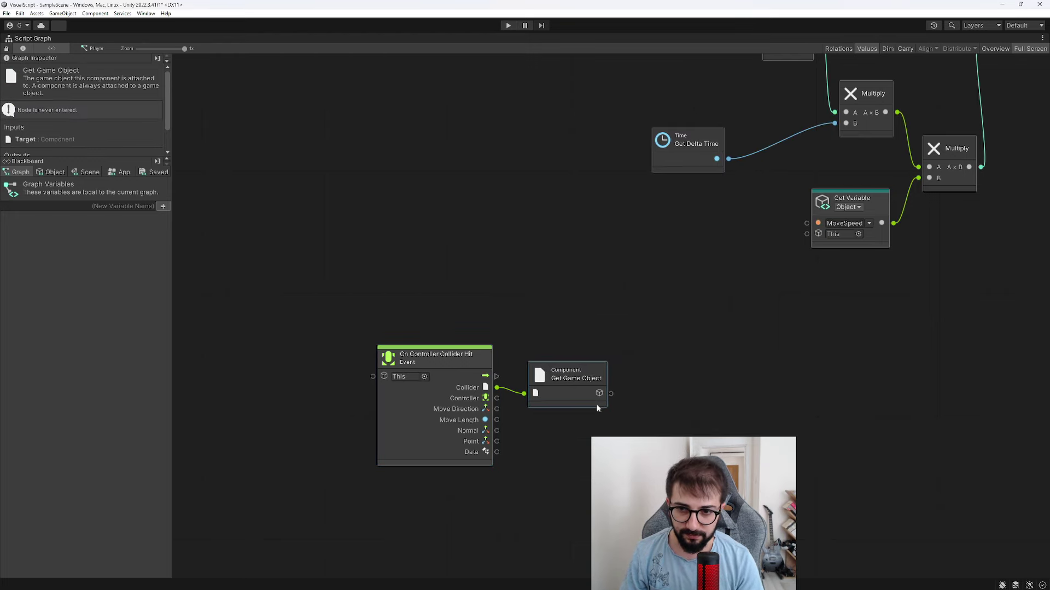
pyautogui.moveTo(597, 407); pyautogui.dragTo(561, 395, button='middle')
pyautogui.moveTo(574, 381); pyautogui.dragTo(594, 400)
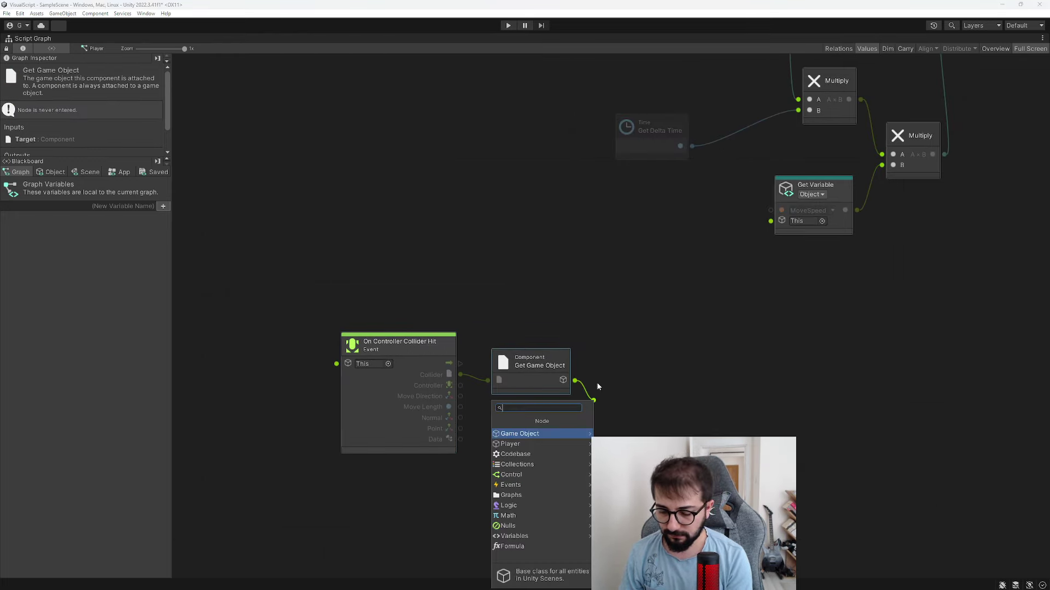
pyautogui.write('comp')
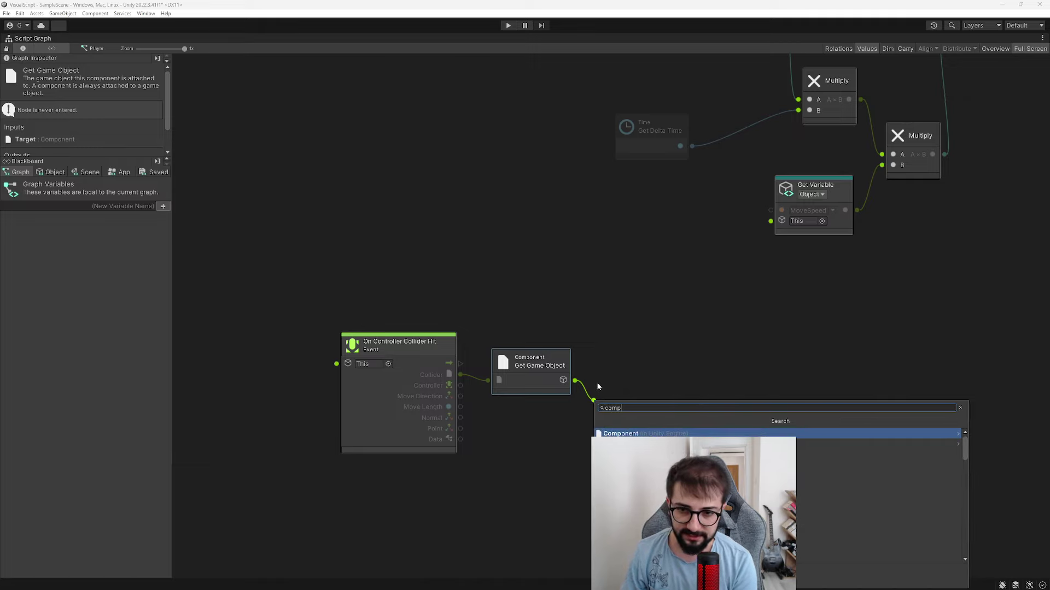
pyautogui.write('are tag')
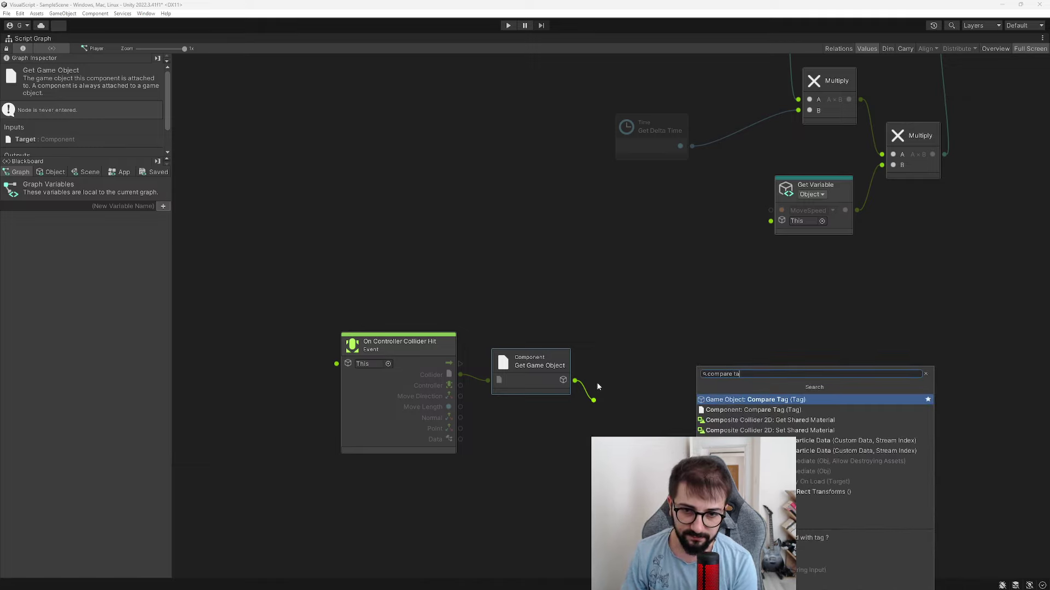
pyautogui.press('Return')
pyautogui.press('Return')
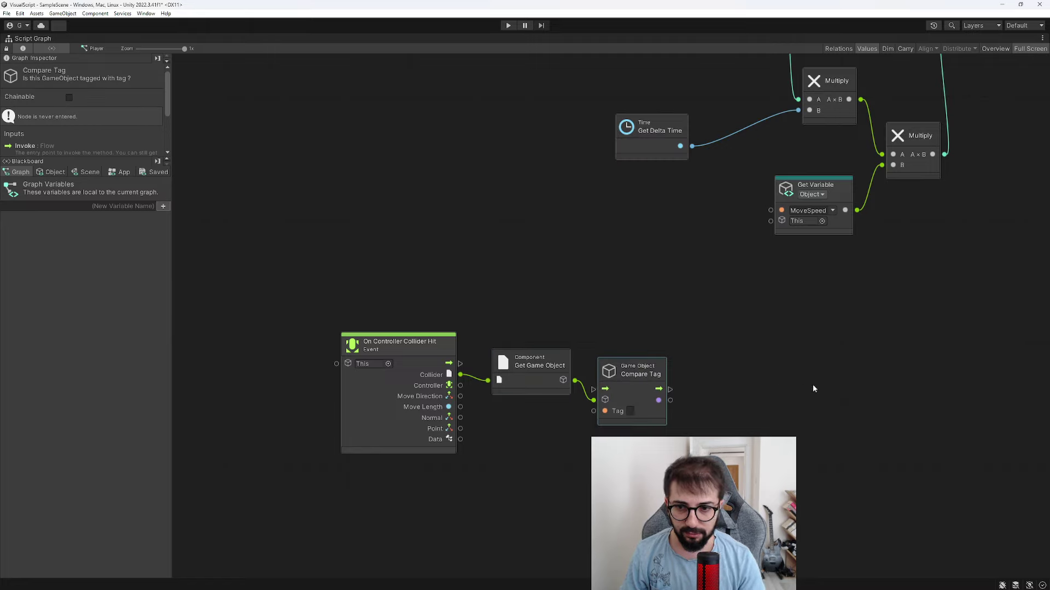
pyautogui.moveTo(637, 370); pyautogui.dragTo(661, 329)
pyautogui.moveTo(538, 365); pyautogui.dragTo(533, 392)
pyautogui.moveTo(460, 363)
pyautogui.mouseDown()
pyautogui.moveTo(614, 337)
pyautogui.moveTo(618, 347)
pyautogui.moveTo(665, 348)
pyautogui.mouseUp()
# Step: Set Compare Tag's Tag to 'Coin' and feed its result into a new If node
pyautogui.click(655, 385)
pyautogui.write('Coin')
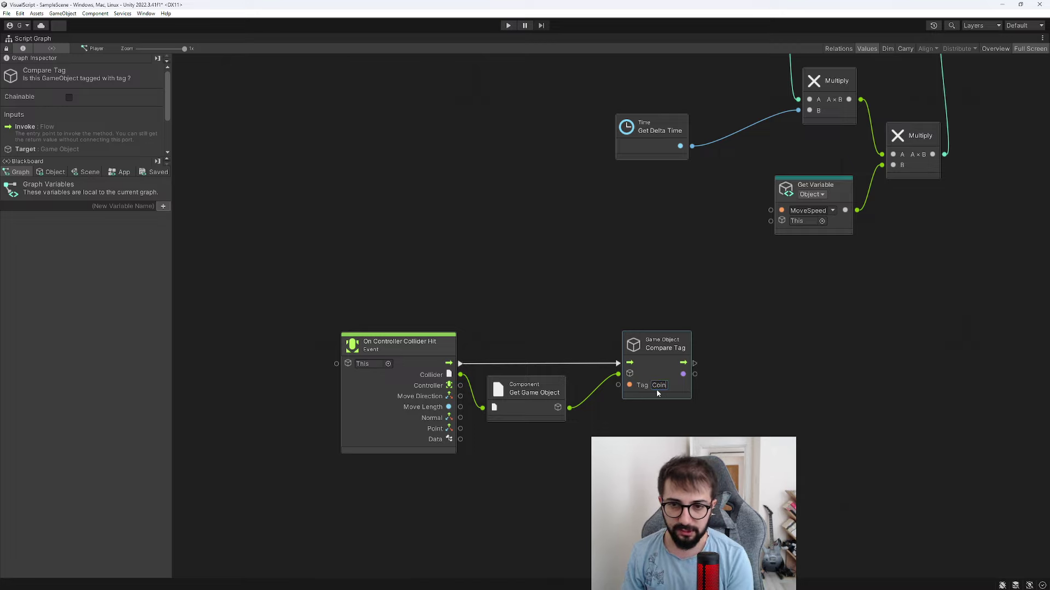
pyautogui.moveTo(692, 375); pyautogui.dragTo(624, 373, button='middle')
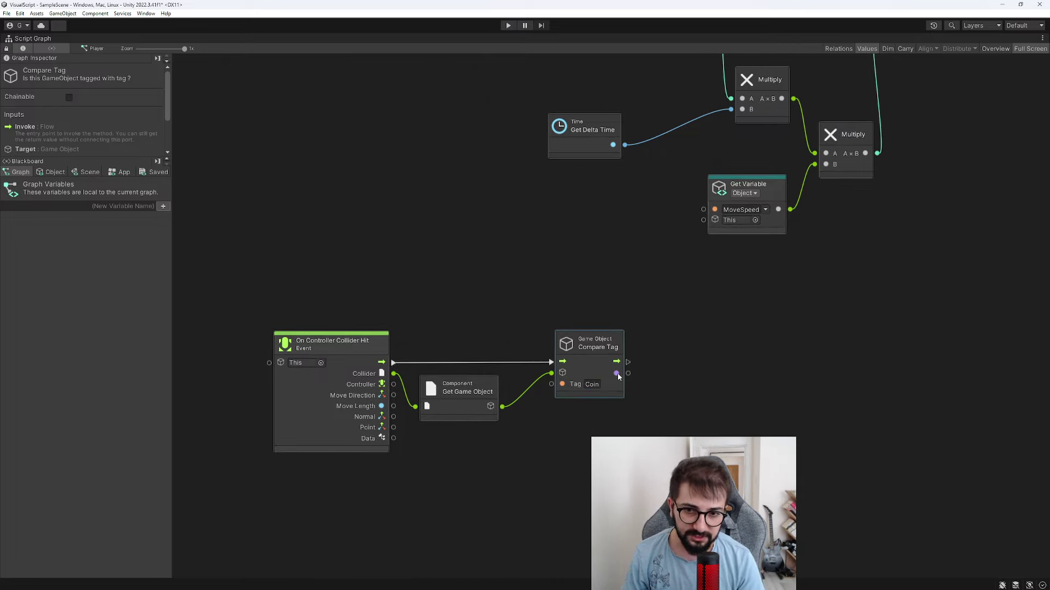
pyautogui.moveTo(616, 373)
pyautogui.mouseDown()
pyautogui.moveTo(656, 378)
pyautogui.moveTo(679, 353)
pyautogui.mouseUp()
pyautogui.write('if')
pyautogui.press('Return')
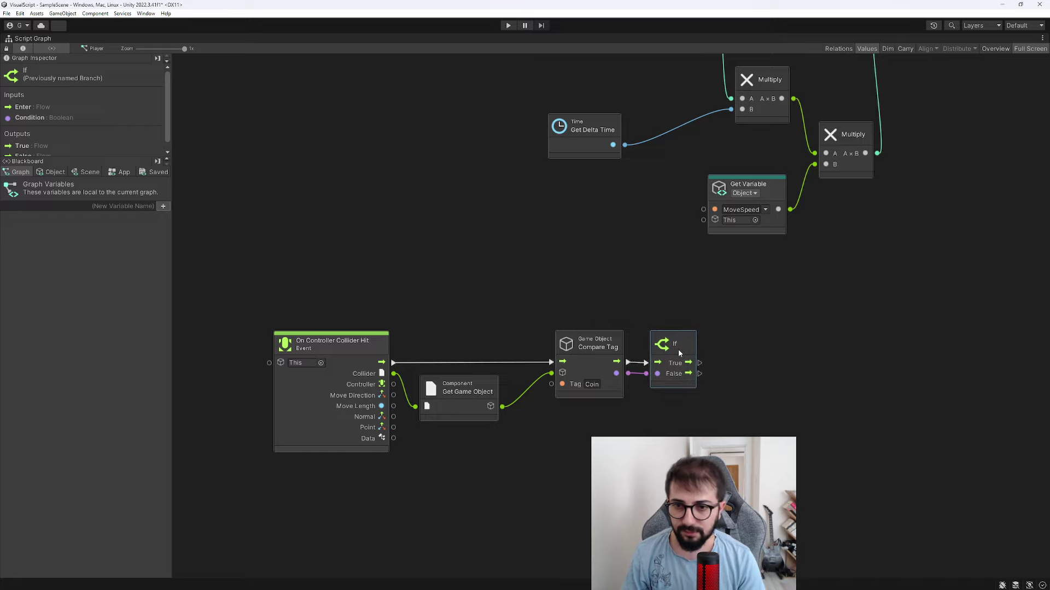
pyautogui.moveTo(417, 407); pyautogui.dragTo(396, 383, button='middle')
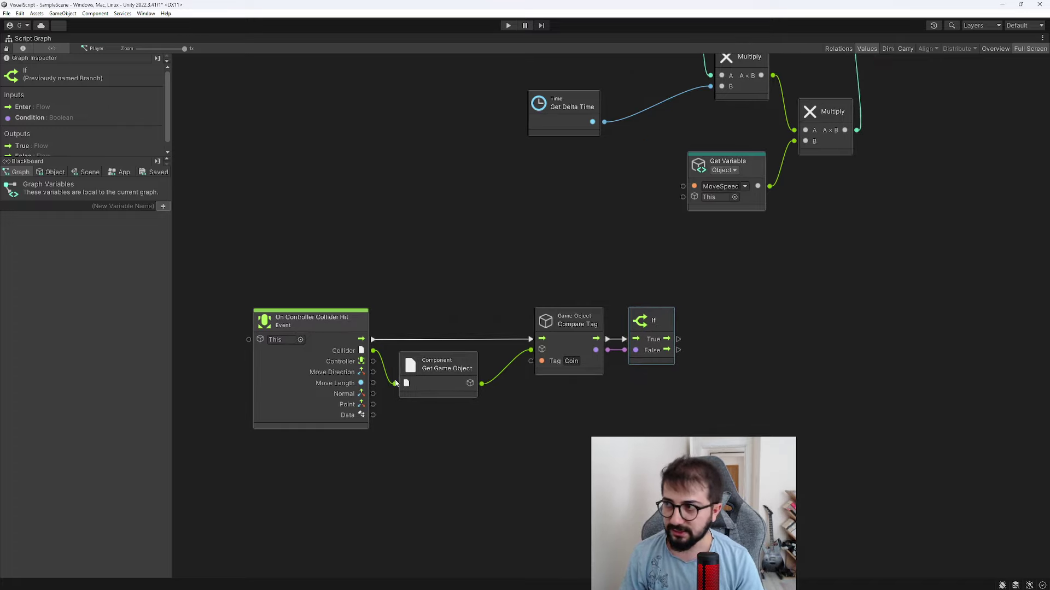
pyautogui.doubleClick(31, 39)
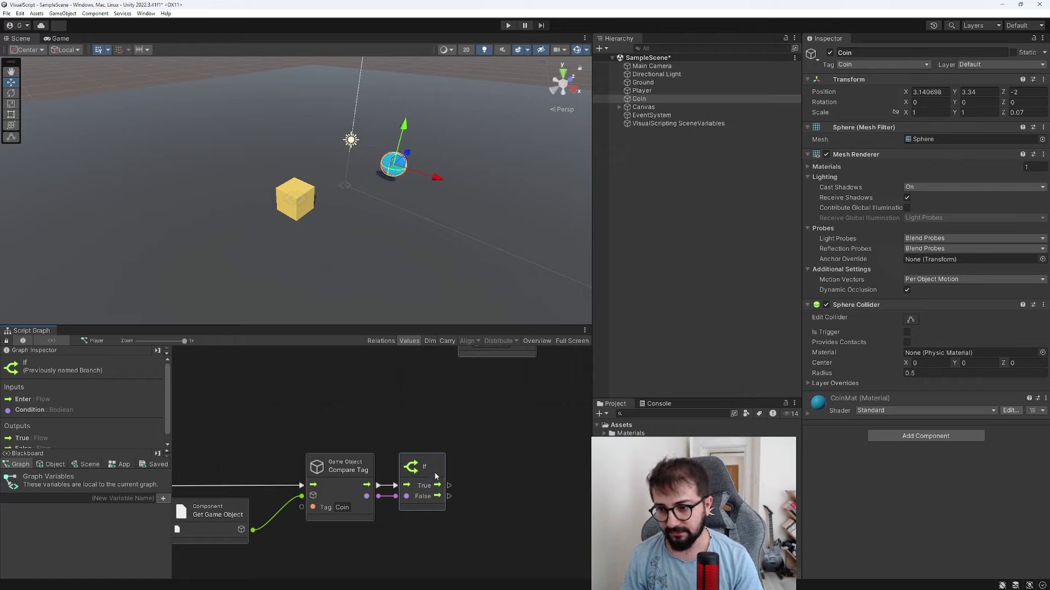
# Step: Add a Destroy (Obj) node on If's True branch, with the hit game object as Obj
pyautogui.moveTo(451, 485); pyautogui.dragTo(477, 417, button='middle')
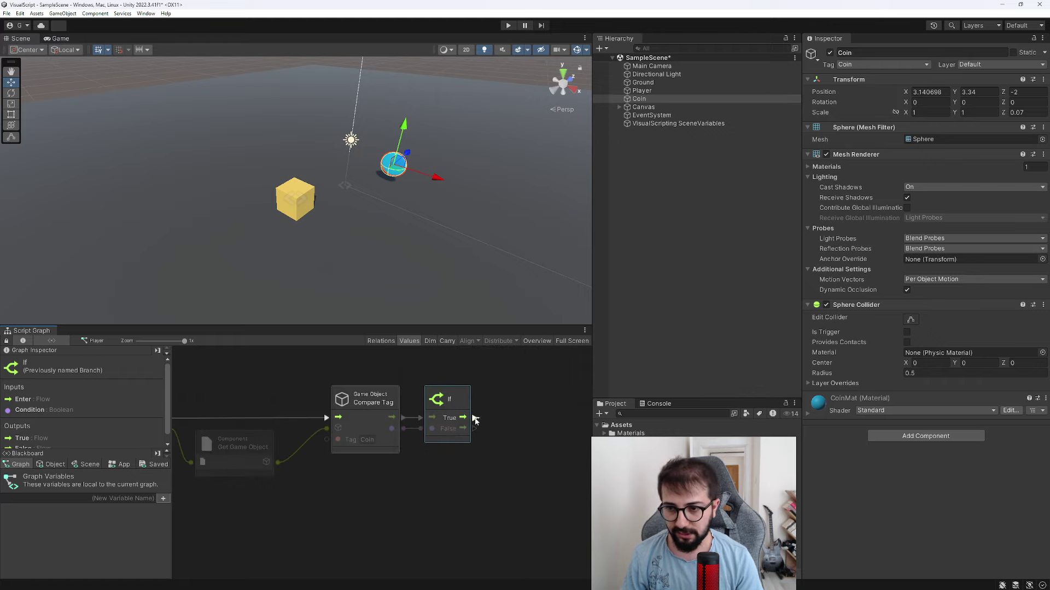
pyautogui.moveTo(475, 417); pyautogui.dragTo(506, 420)
pyautogui.write('destpry')
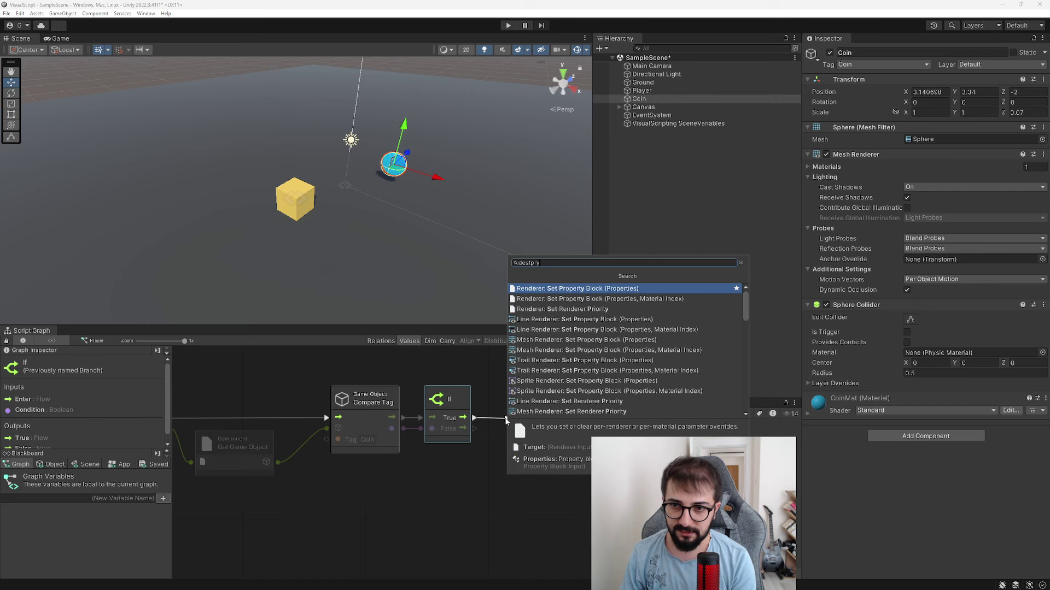
pyautogui.write('r')
pyautogui.press('BackSpace')
pyautogui.press('BackSpace')
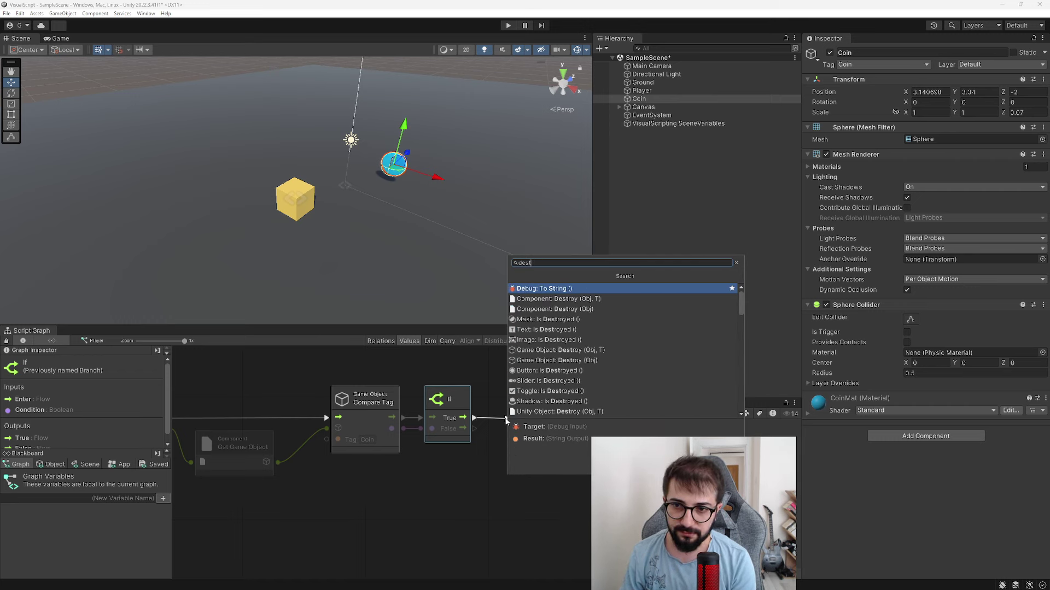
pyautogui.press('Down')
pyautogui.press('Down')
pyautogui.press('Return')
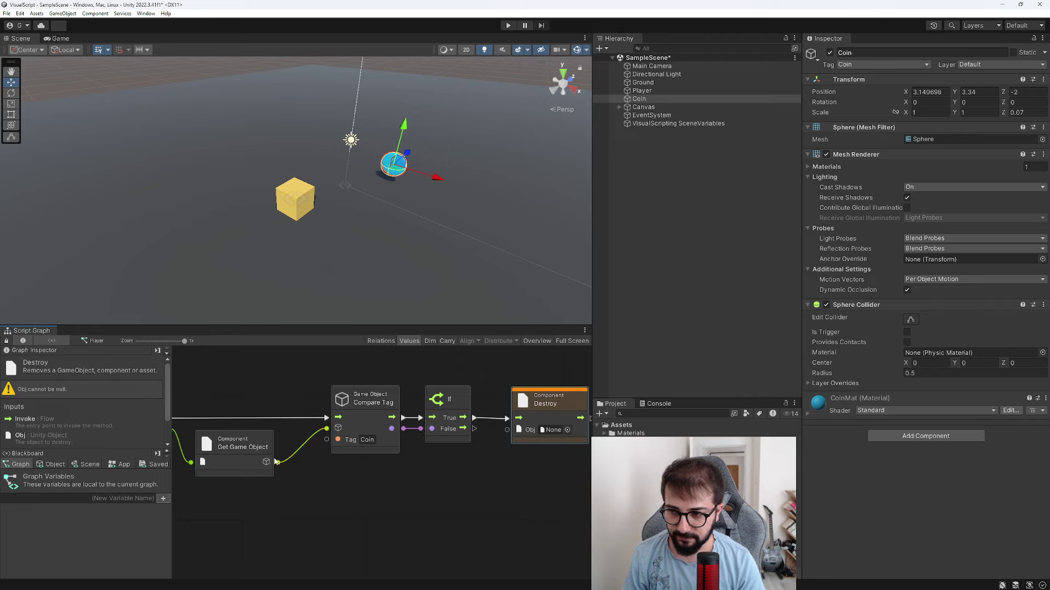
pyautogui.moveTo(276, 462); pyautogui.dragTo(506, 430)
# Step: Play-test by driving the player into the coin to make it vanish, then stop play mode
pyautogui.moveTo(257, 473)
pyautogui.mouseDown(button='middle')
pyautogui.moveTo(362, 484)
pyautogui.moveTo(308, 493)
pyautogui.mouseUp(button='middle')
pyautogui.click(508, 25)
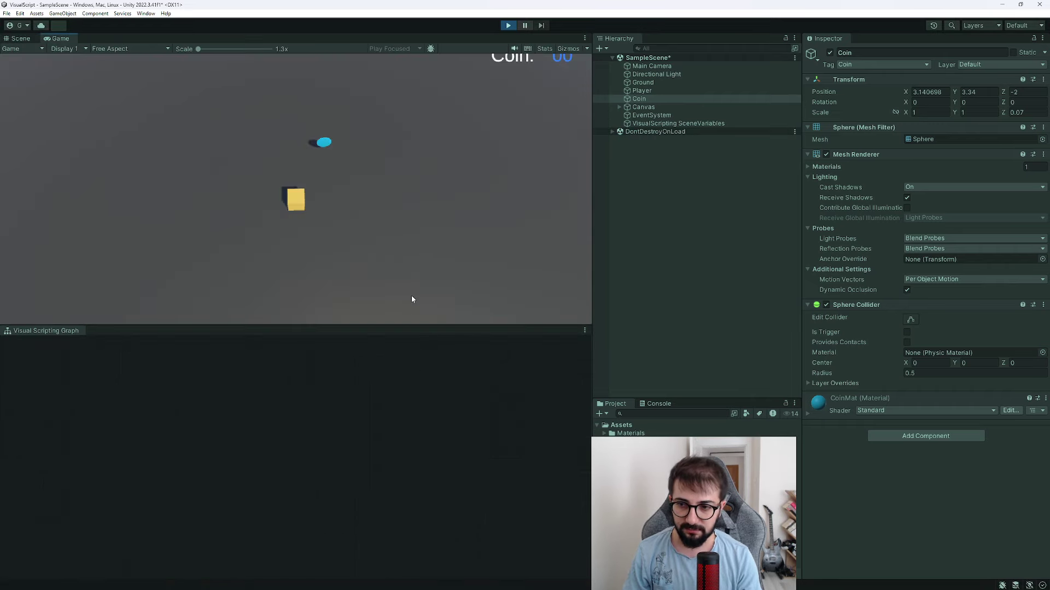
pyautogui.press('w')
pyautogui.press('d')
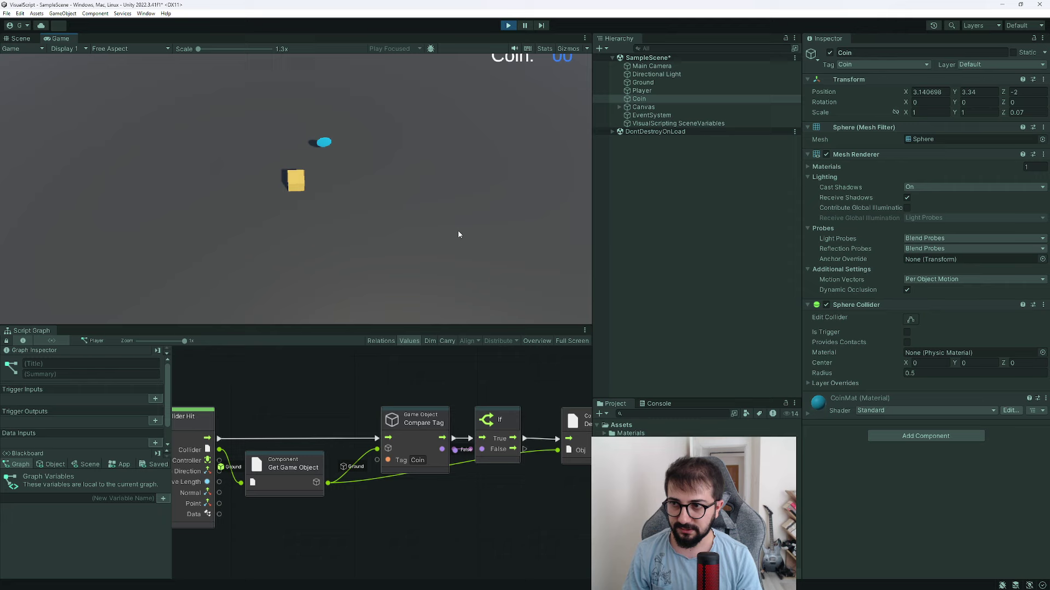
pyautogui.click(508, 25)
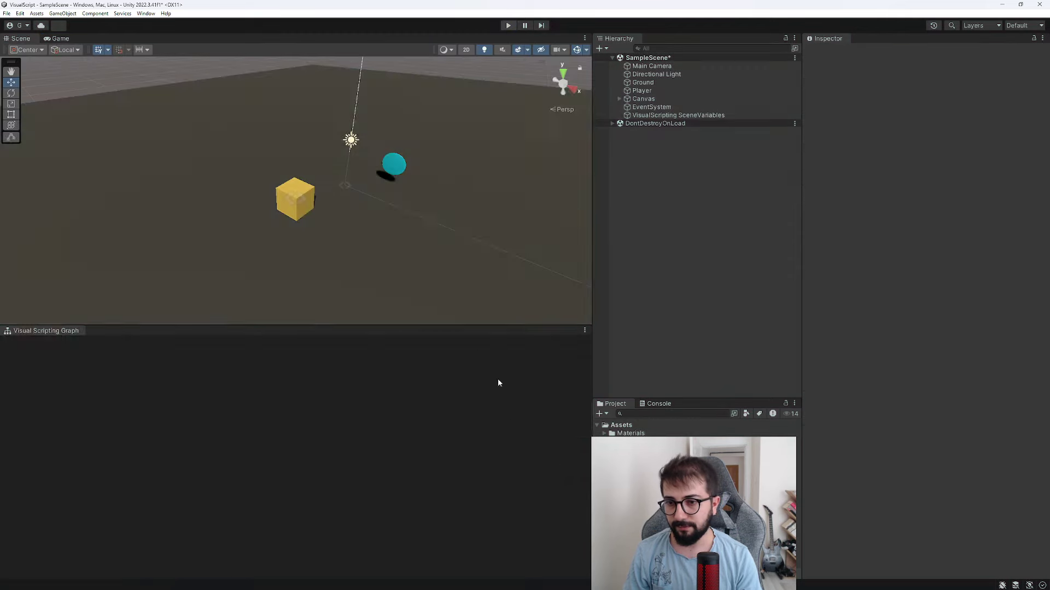
# Step: Select the Coin and attach a Visual Scripting Script Machine component to it
pyautogui.click(399, 162)
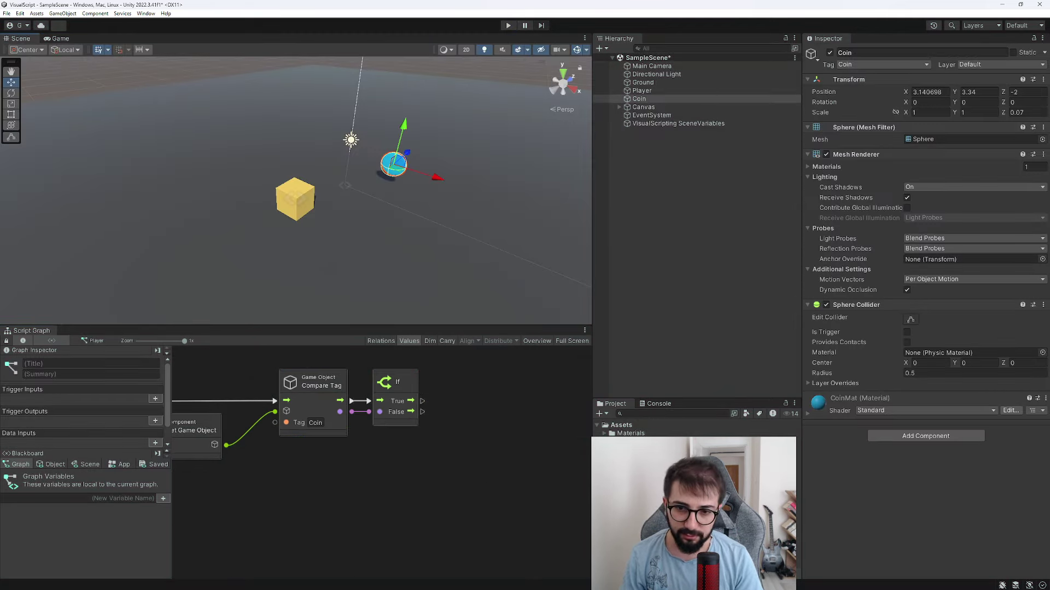
pyautogui.rightClick(634, 440)
pyautogui.press('Escape')
pyautogui.rightClick(633, 230)
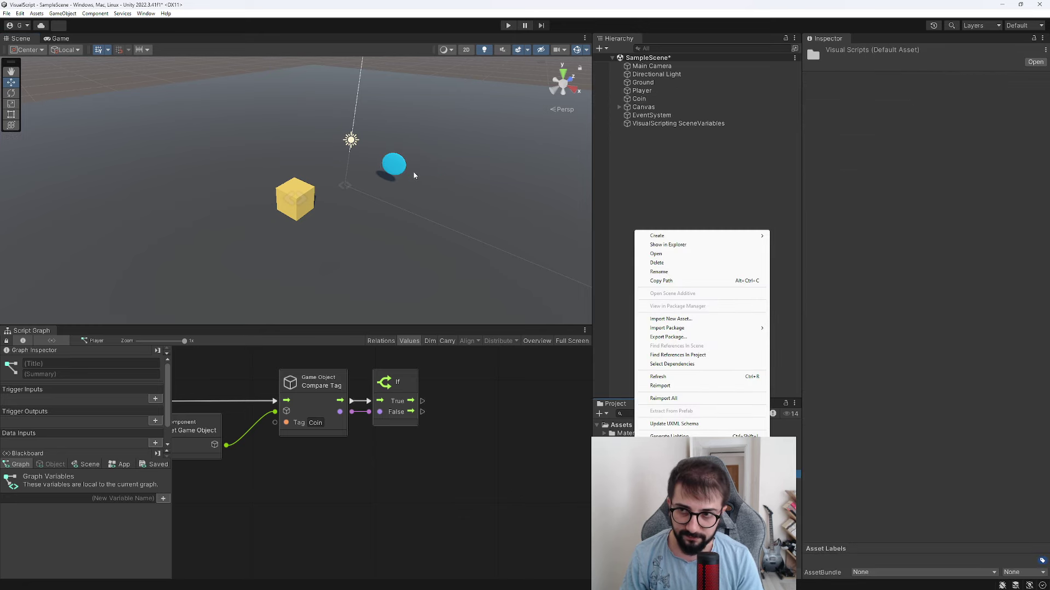
pyautogui.click(398, 176)
pyautogui.click(907, 436)
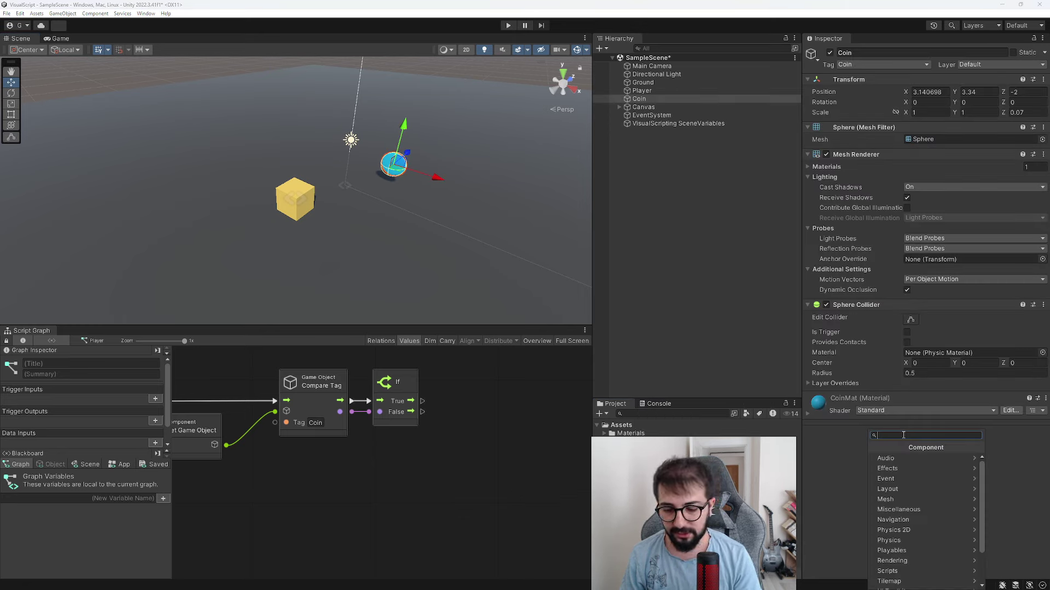
pyautogui.scroll(-3, 917, 517)
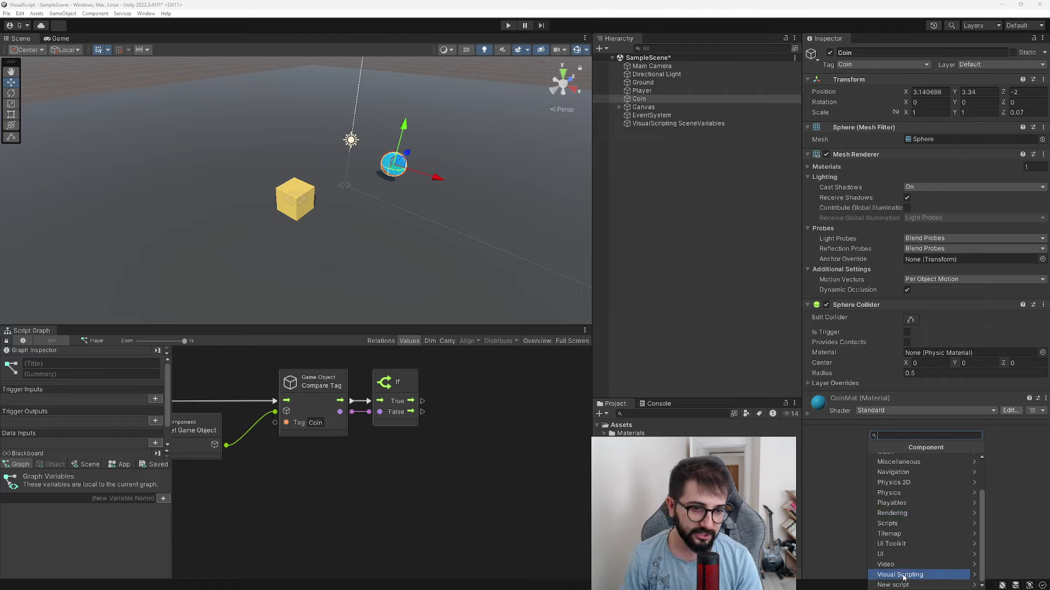
pyautogui.click(891, 568)
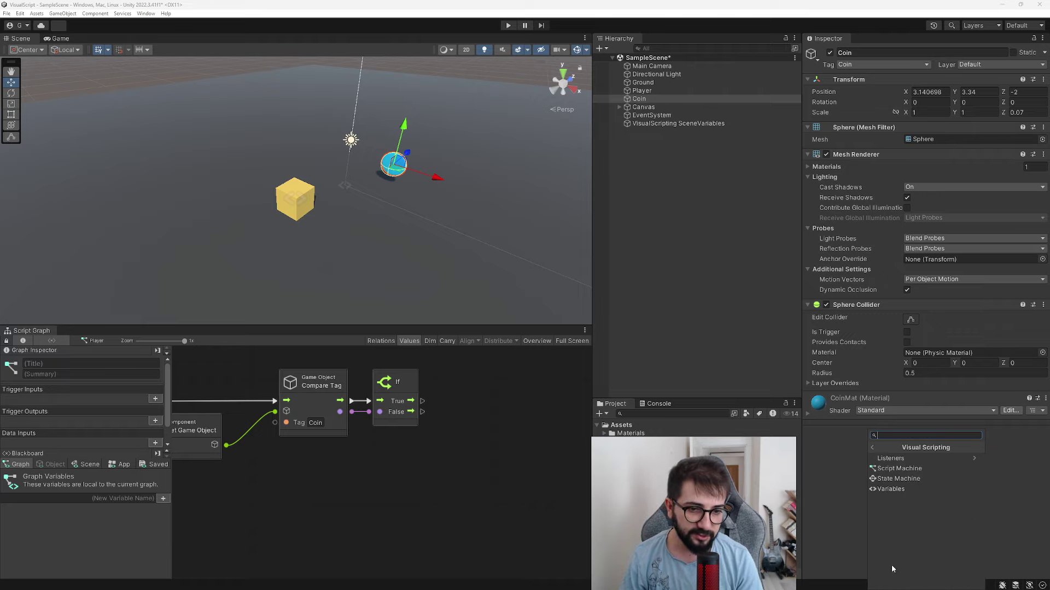
pyautogui.click(892, 471)
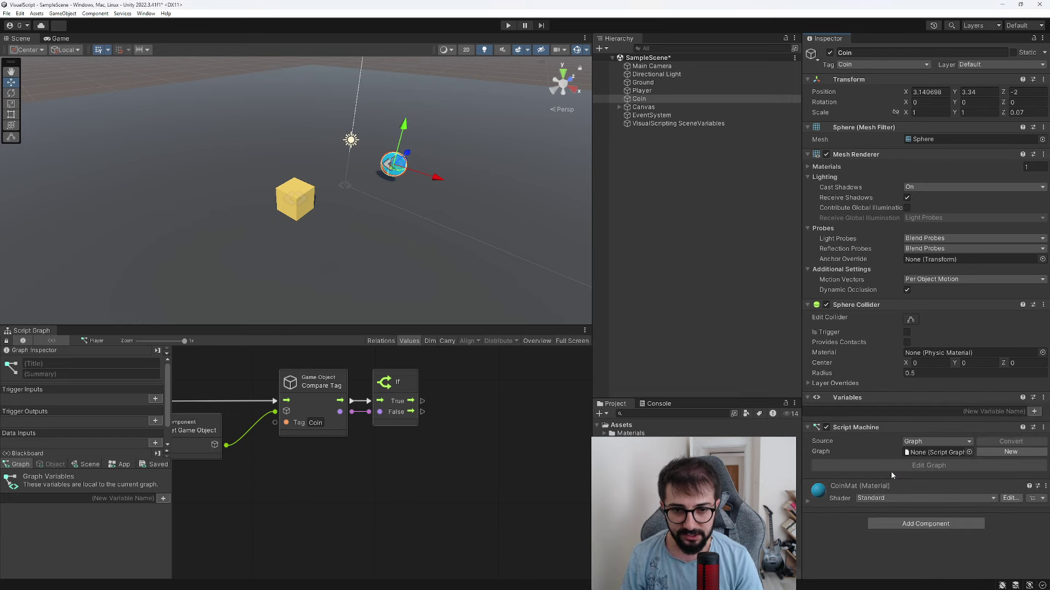
# Step: Create a new graph asset named Coin in the VisualScripts folder
pyautogui.click(990, 453)
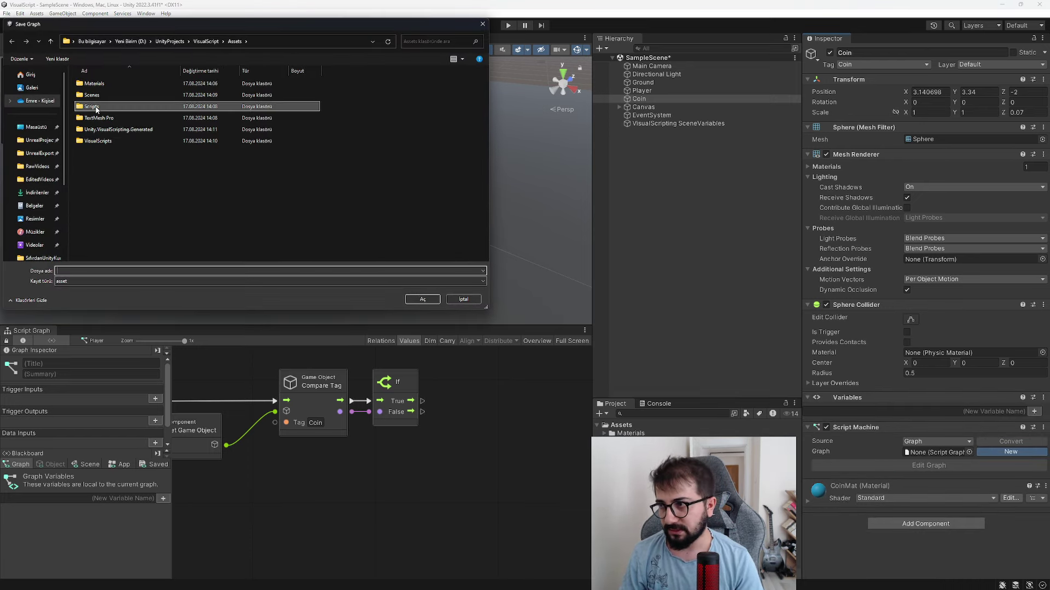
pyautogui.doubleClick(109, 141)
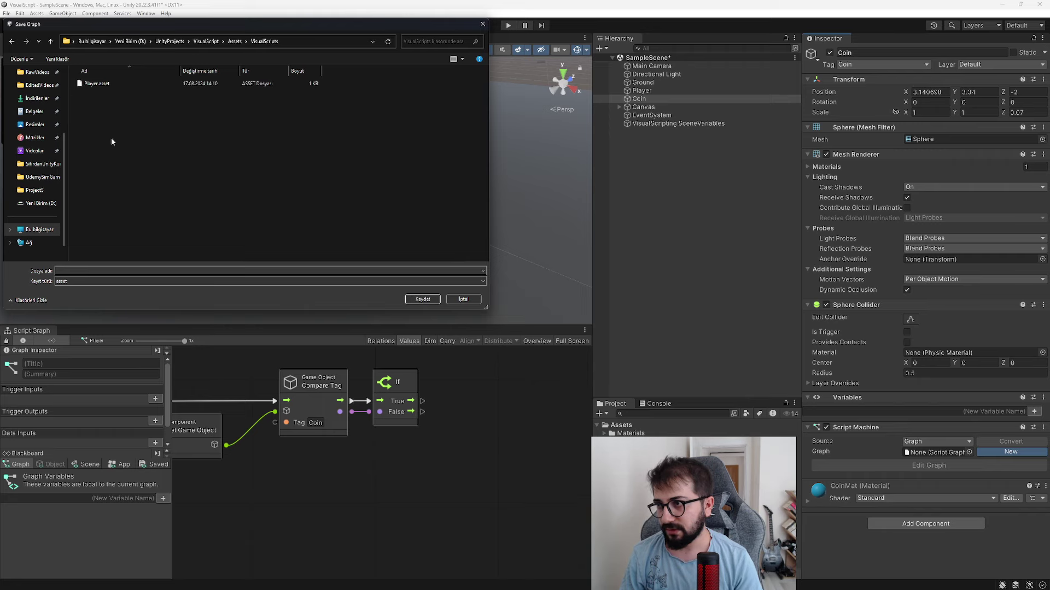
pyautogui.click(100, 270)
pyautogui.write('Coin')
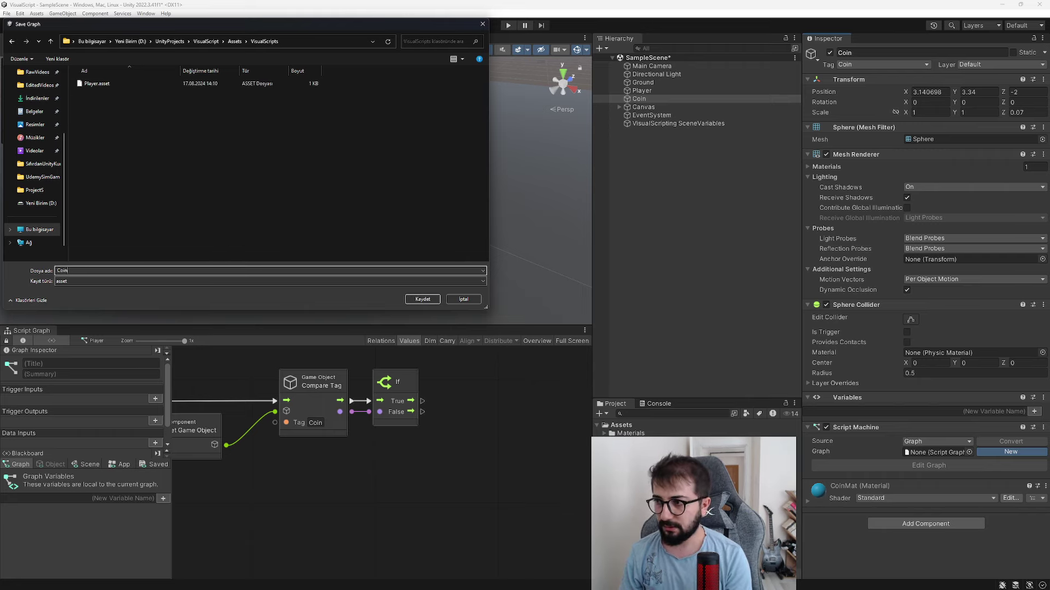
pyautogui.press('Return')
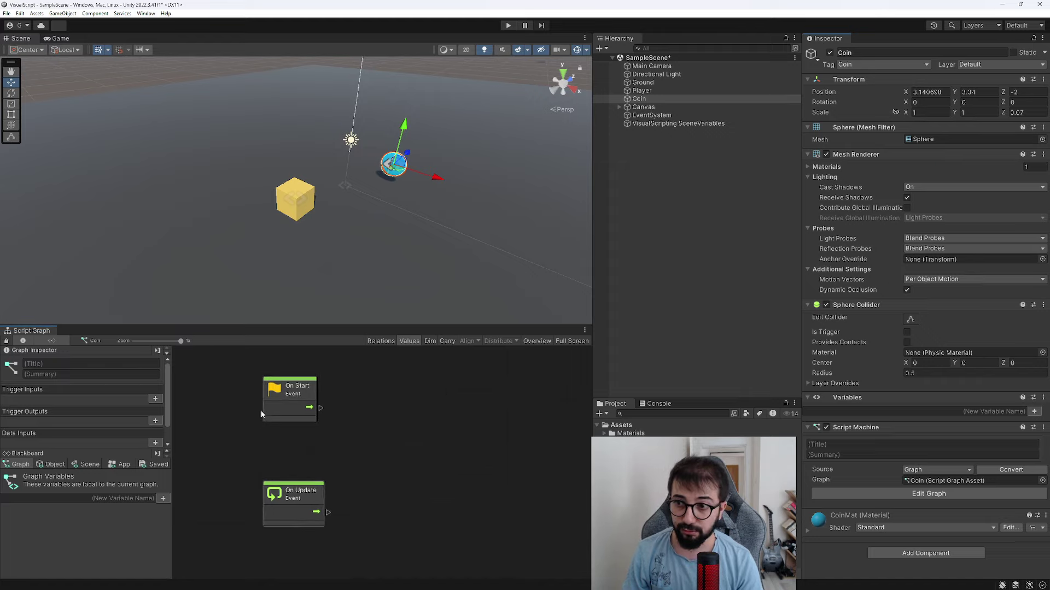
# Step: Frame and orbit the coin in the Scene view, checking Player and Ground before reselecting Coin
pyautogui.moveTo(335, 456); pyautogui.dragTo(259, 413, button='middle')
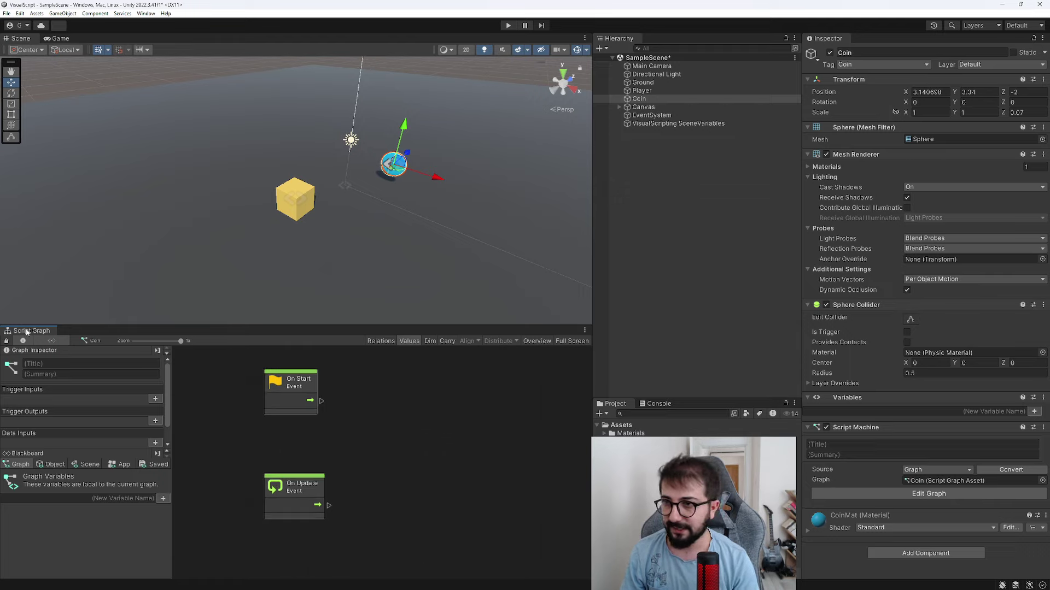
pyautogui.press('f')
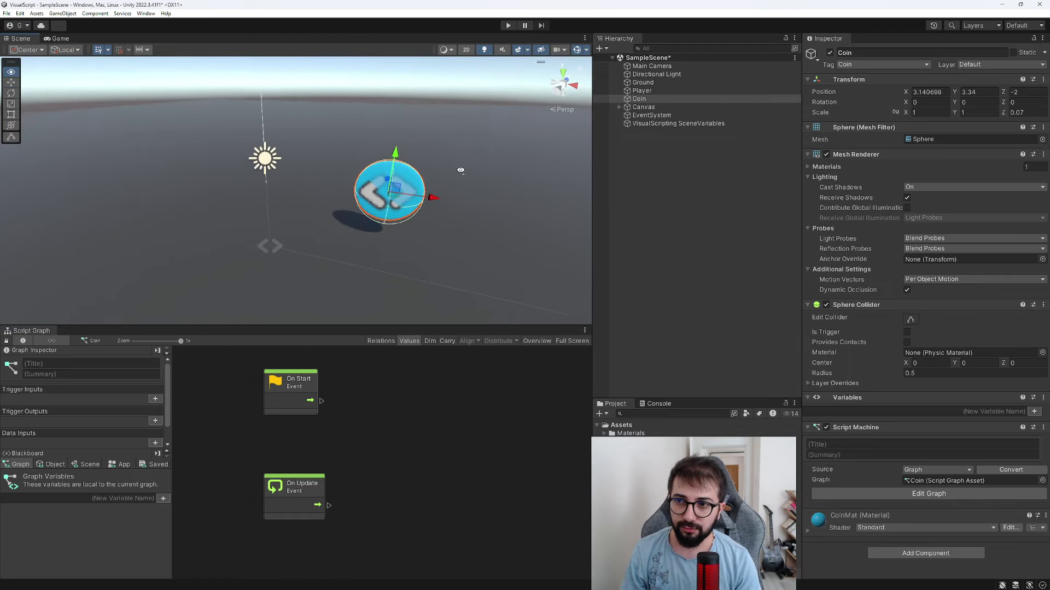
pyautogui.keyDown('alt'); pyautogui.moveTo(364, 219); pyautogui.dragTo(386, 212); pyautogui.keyUp('alt')
pyautogui.scroll(-5, 386, 212)
pyautogui.click(198, 242)
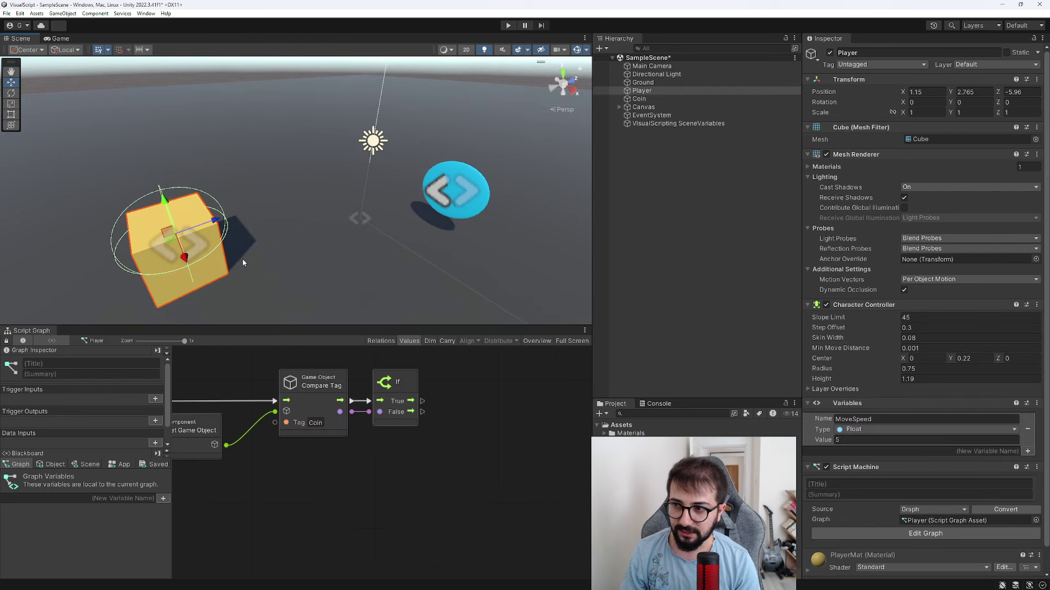
pyautogui.click(242, 258)
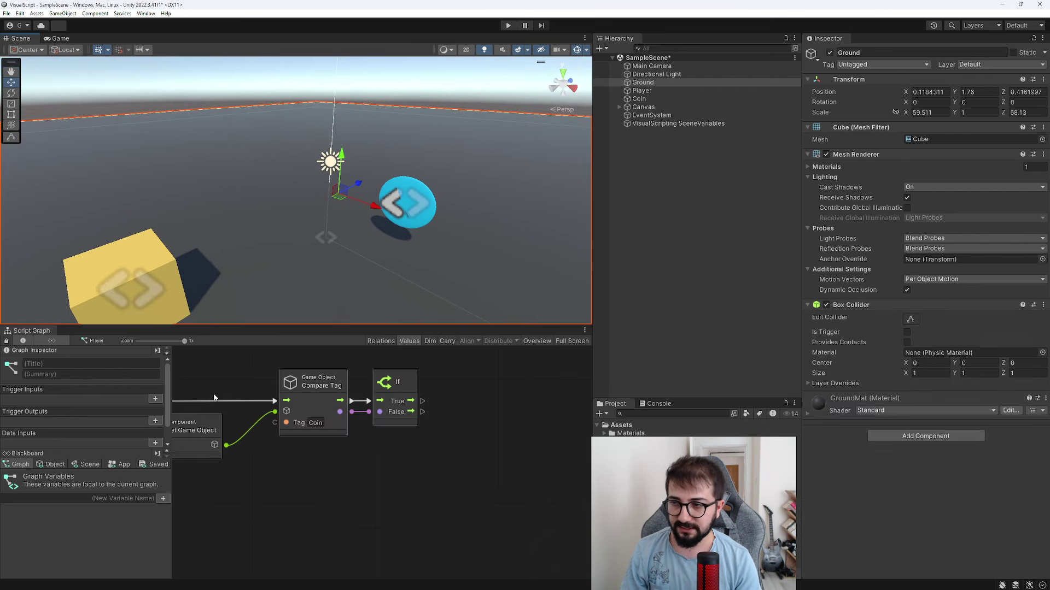
pyautogui.click(400, 226)
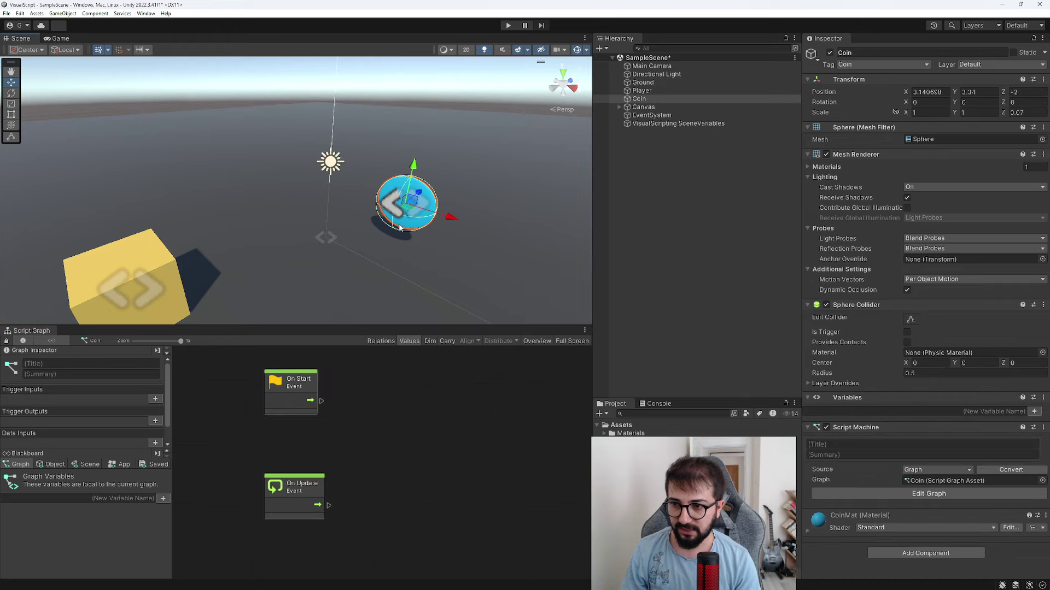
# Step: Maximize the Coin graph, select On Start and On Update, and review Coin.cs's Update method
pyautogui.doubleClick(43, 332)
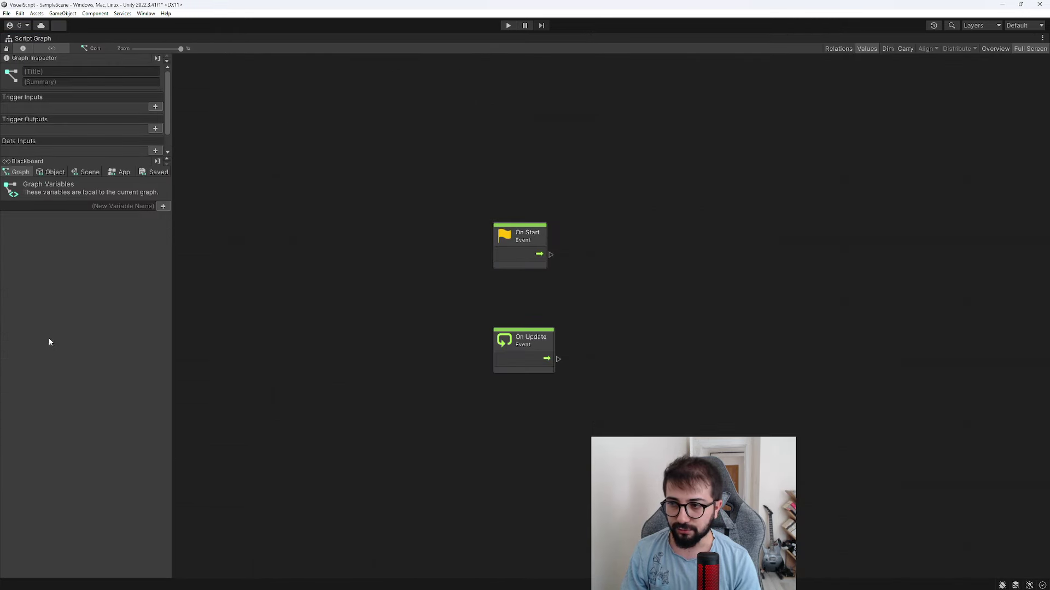
pyautogui.rightClick(418, 426)
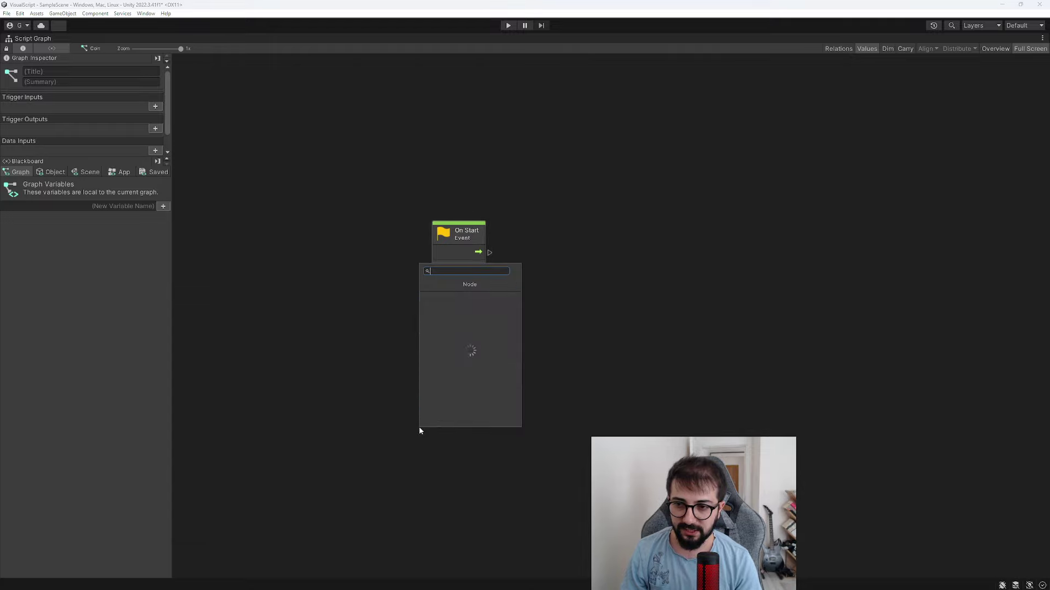
pyautogui.moveTo(384, 448); pyautogui.dragTo(544, 194)
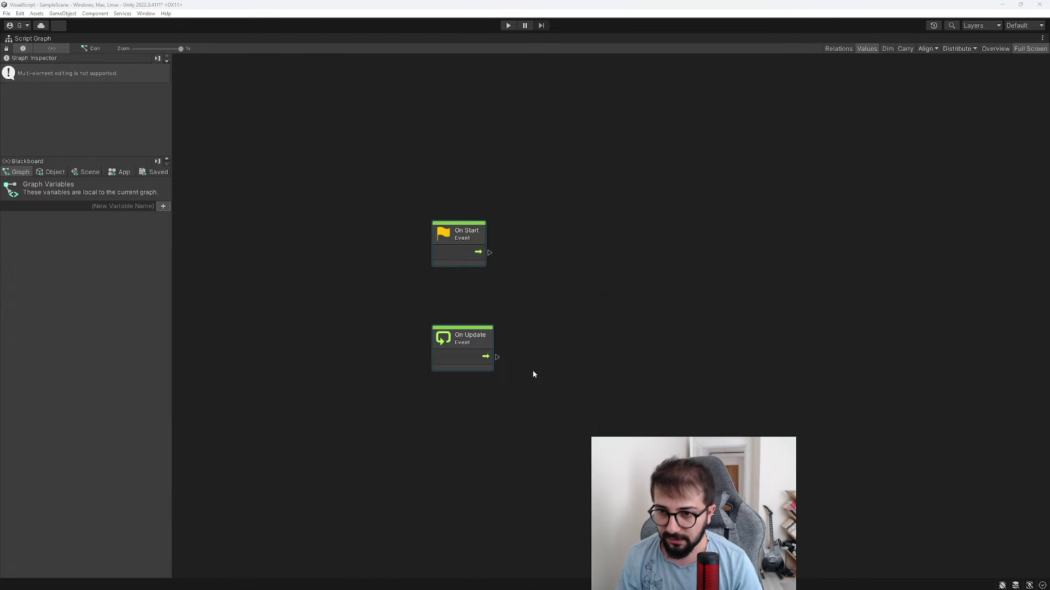
pyautogui.hotkey('alt', 'Tab')
pyautogui.hotkey('alt', 'Tab')
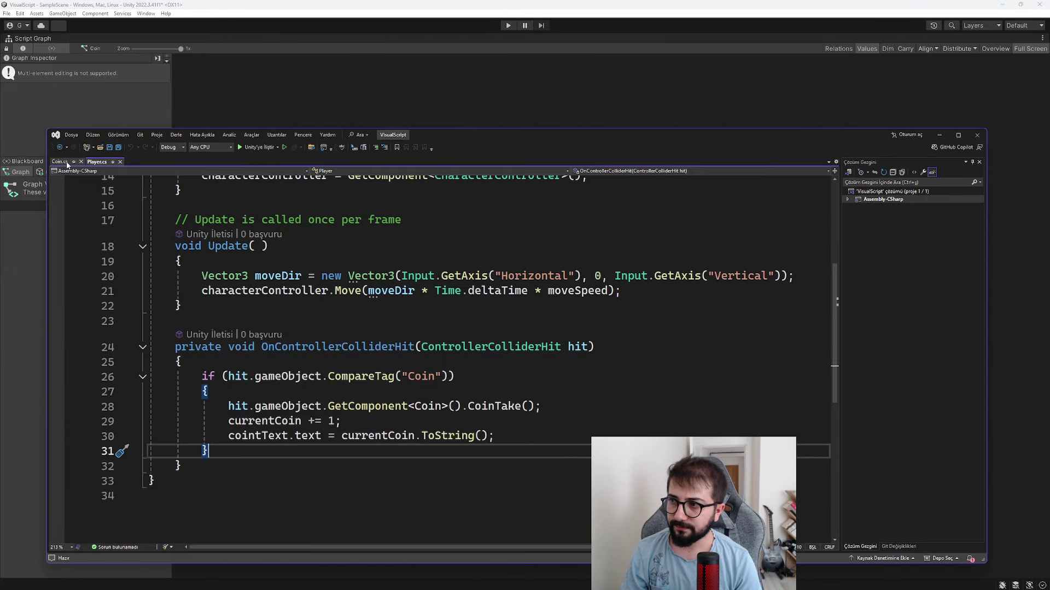
pyautogui.click(66, 163)
pyautogui.moveTo(180, 407); pyautogui.dragTo(147, 362)
pyautogui.click(759, 105)
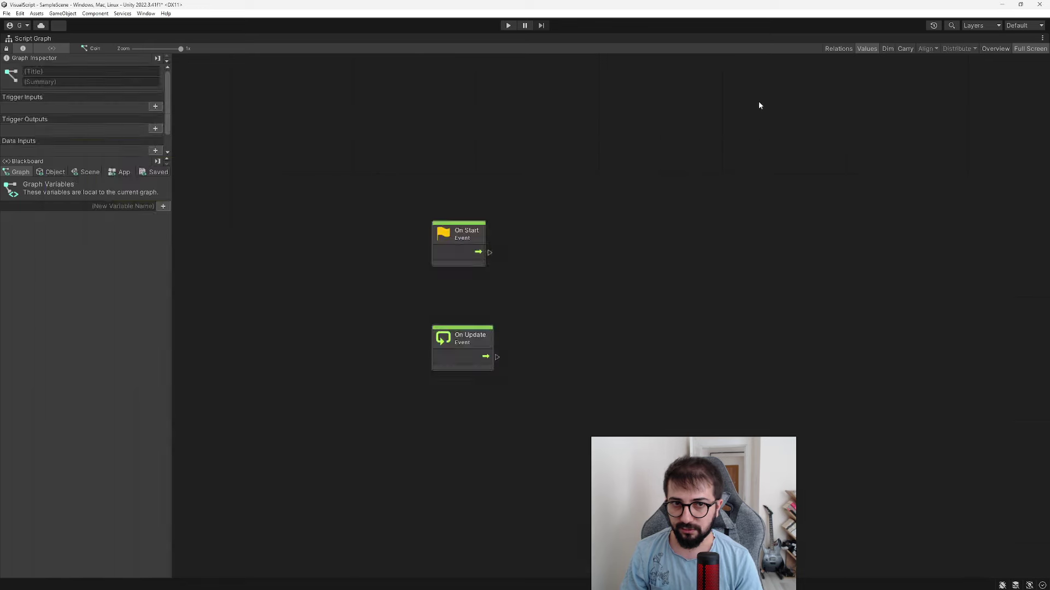
# Step: Add a Transform Rotate (Eulers) node driven by On Update
pyautogui.moveTo(502, 359); pyautogui.dragTo(534, 355)
pyautogui.write('rotate')
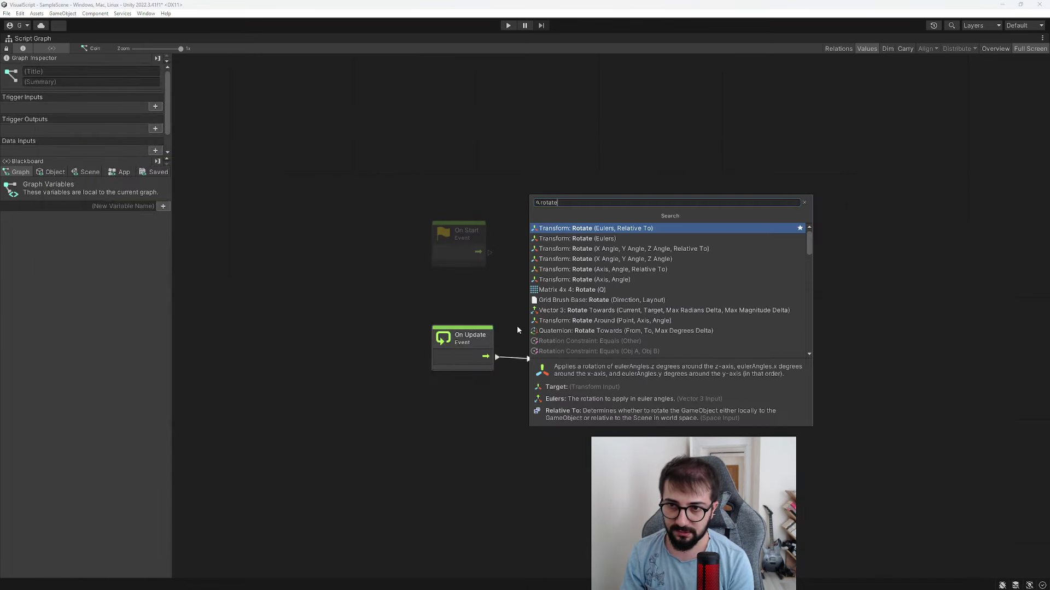
pyautogui.press('Down')
pyautogui.press('Return')
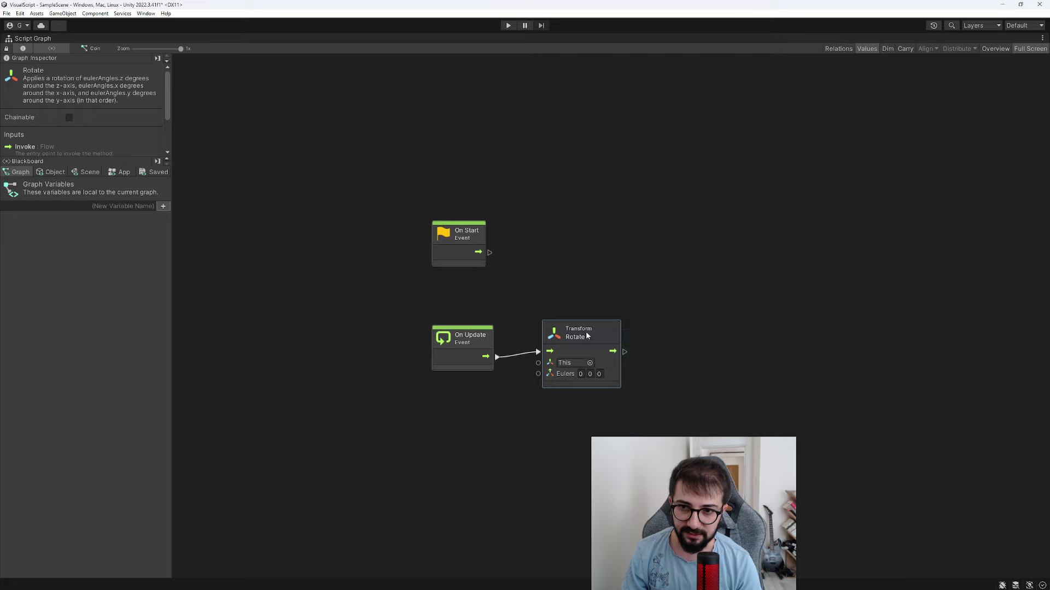
pyautogui.moveTo(576, 341); pyautogui.dragTo(580, 345)
# Step: Feed Rotate's Eulers from a Vector3 Create node, chaining On Update's flow through it
pyautogui.moveTo(545, 380); pyautogui.dragTo(510, 408)
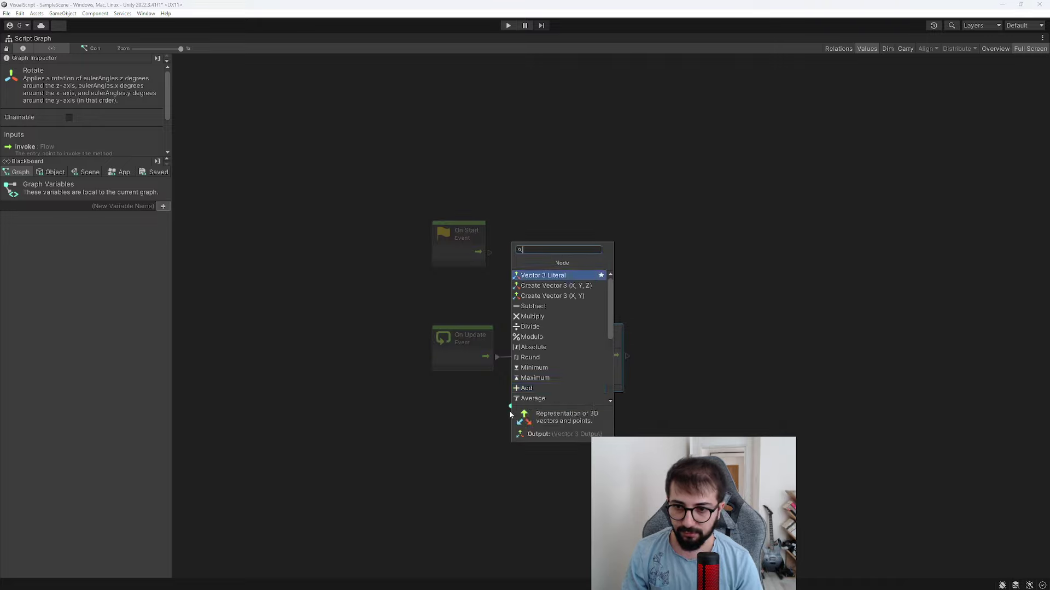
pyautogui.write('make')
pyautogui.press('BackSpace')
pyautogui.press('BackSpace')
pyautogui.press('BackSpace')
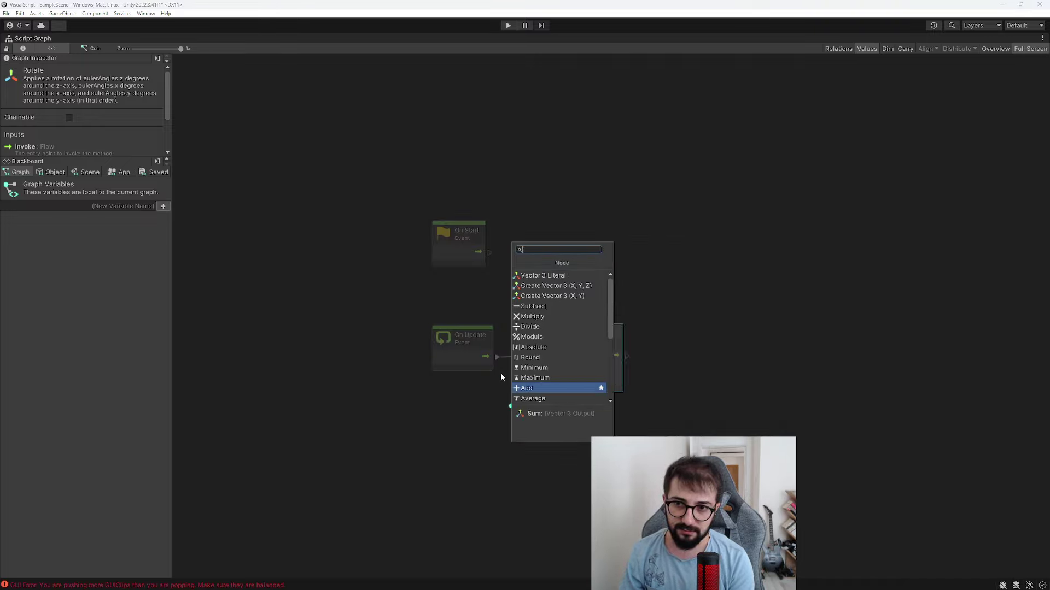
pyautogui.click(540, 288)
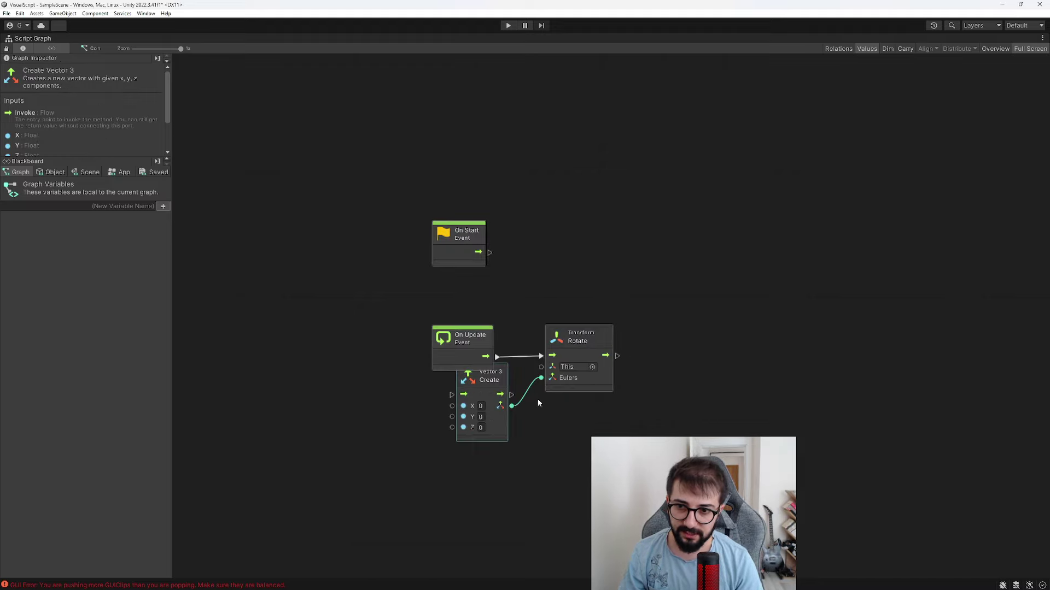
pyautogui.moveTo(491, 416); pyautogui.dragTo(491, 451)
pyautogui.moveTo(491, 451); pyautogui.dragTo(514, 452, button='middle')
pyautogui.moveTo(473, 365); pyautogui.dragTo(439, 370)
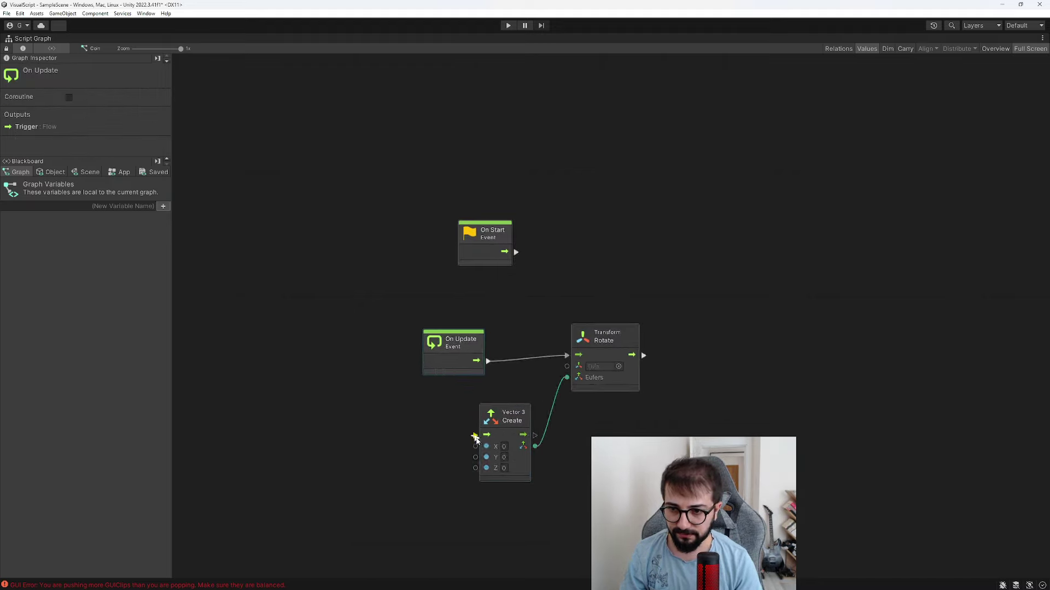
pyautogui.moveTo(523, 435); pyautogui.dragTo(569, 355)
pyautogui.moveTo(453, 342); pyautogui.dragTo(422, 339)
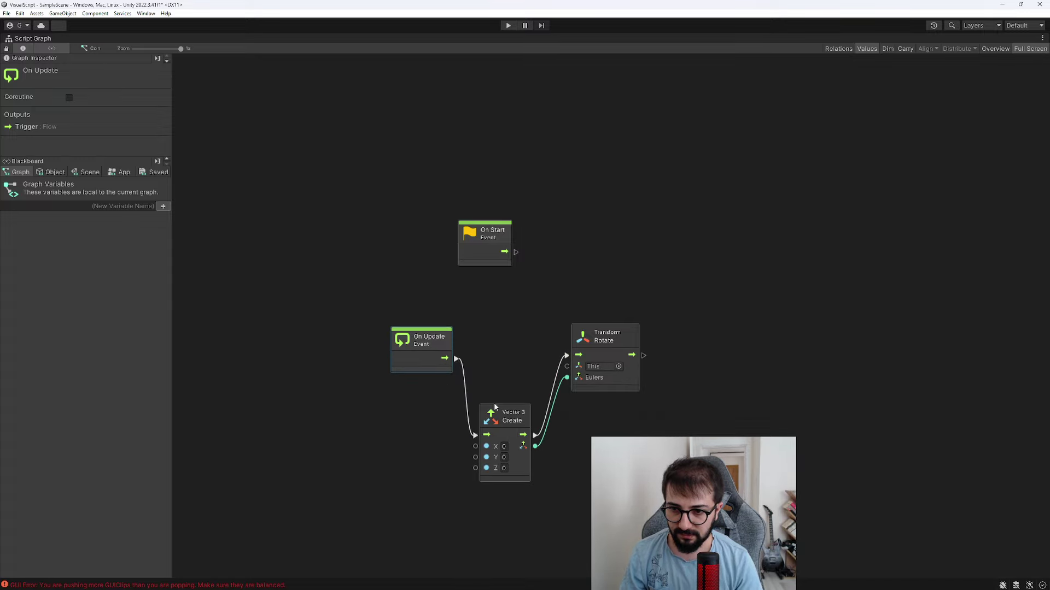
pyautogui.moveTo(503, 413)
pyautogui.mouseDown()
pyautogui.moveTo(499, 335)
pyautogui.moveTo(510, 359)
pyautogui.mouseUp()
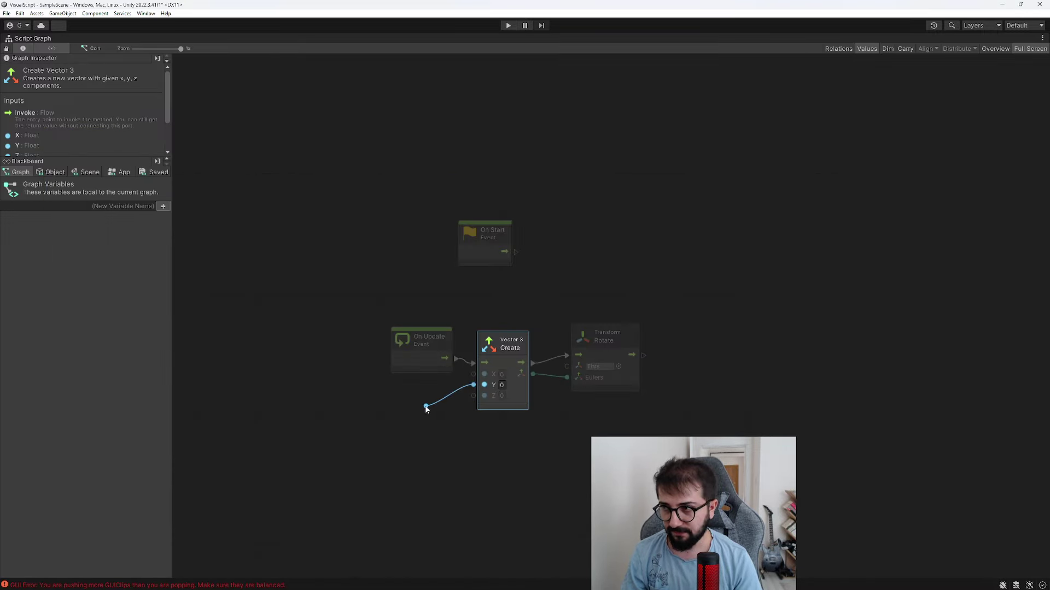
# Step: Drive Vector3's Y with a Multiply of Get Delta Time and 90
pyautogui.moveTo(474, 385); pyautogui.dragTo(211, 329)
pyautogui.moveTo(393, 431)
pyautogui.mouseDown(button='middle')
pyautogui.moveTo(531, 425)
pyautogui.moveTo(487, 414)
pyautogui.mouseUp(button='middle')
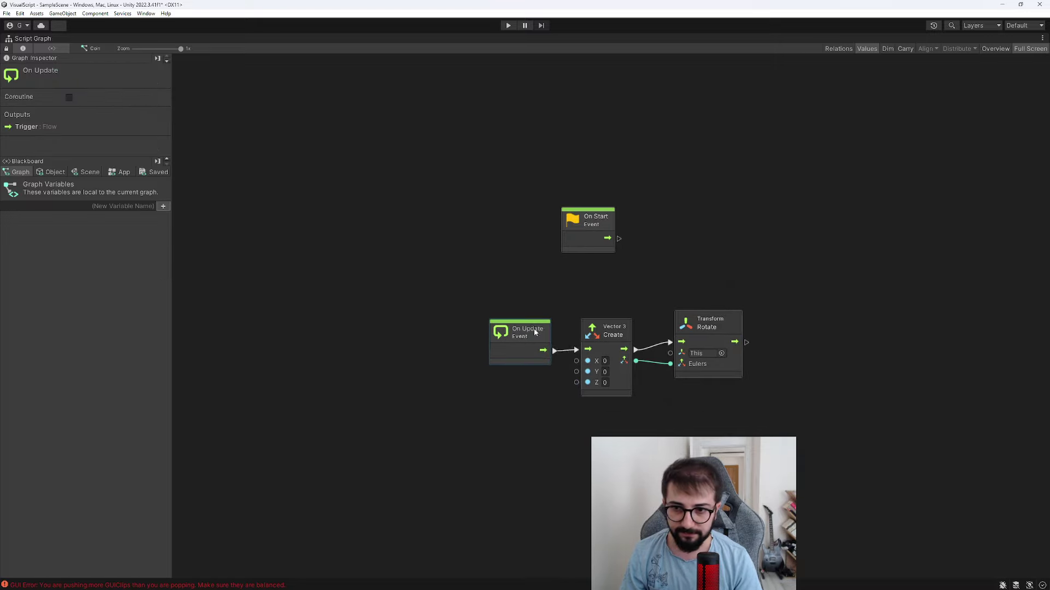
pyautogui.moveTo(576, 372)
pyautogui.mouseDown()
pyautogui.moveTo(551, 397)
pyautogui.moveTo(528, 457)
pyautogui.moveTo(424, 415)
pyautogui.mouseUp()
pyautogui.click(572, 287)
pyautogui.write('get delta')
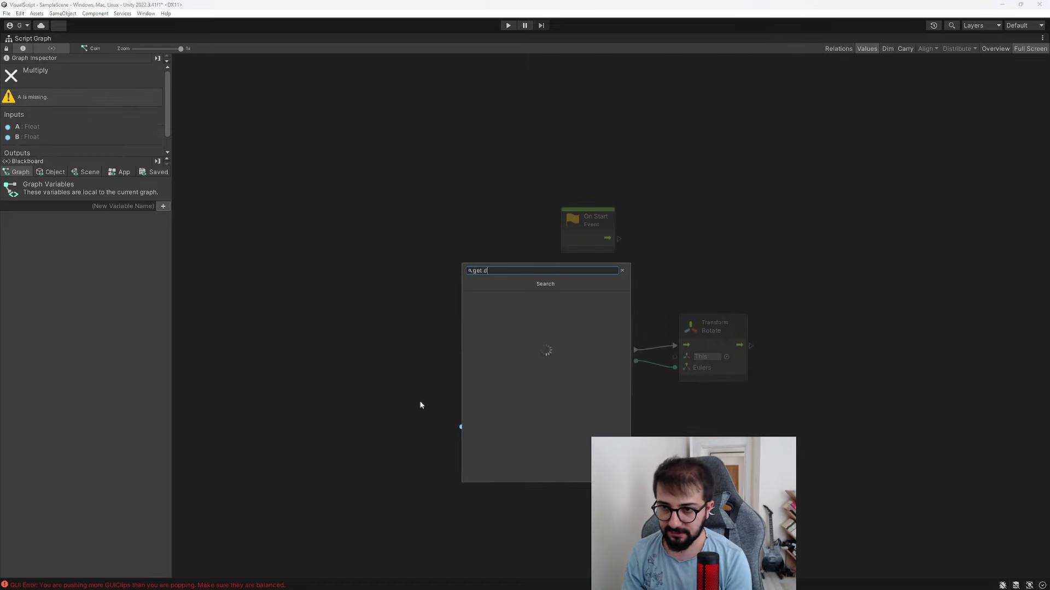
pyautogui.press('Return')
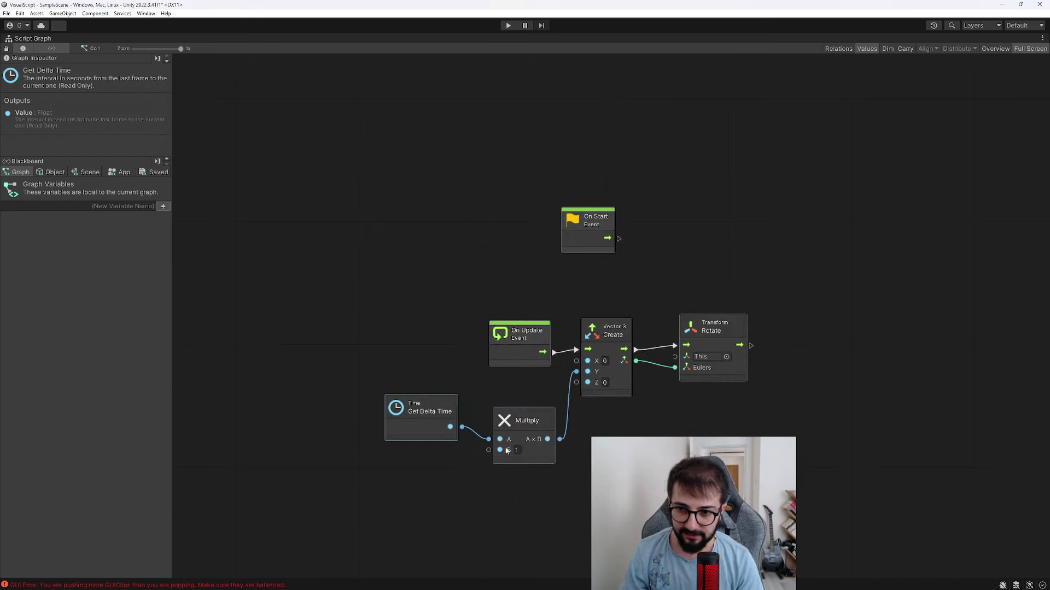
pyautogui.write('90')
pyautogui.moveTo(527, 423); pyautogui.dragTo(525, 420)
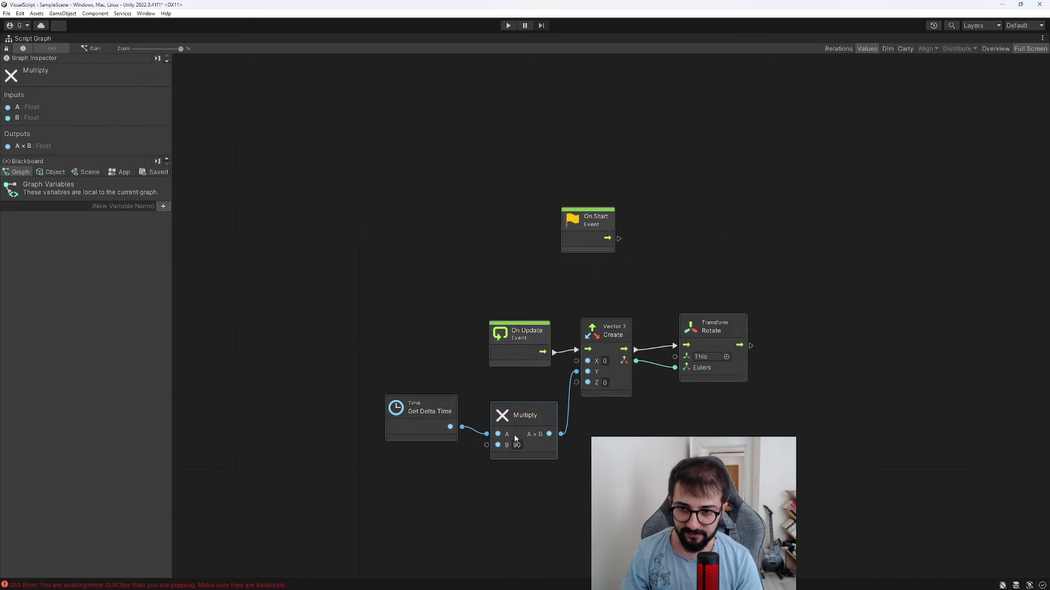
pyautogui.moveTo(423, 413); pyautogui.dragTo(427, 420)
pyautogui.click(639, 428)
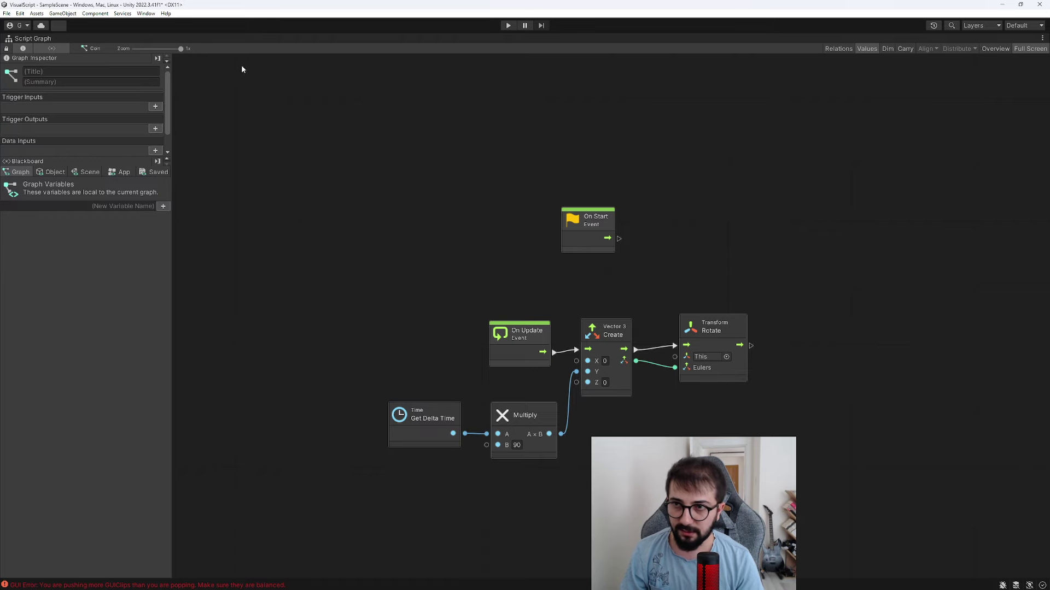
pyautogui.doubleClick(33, 38)
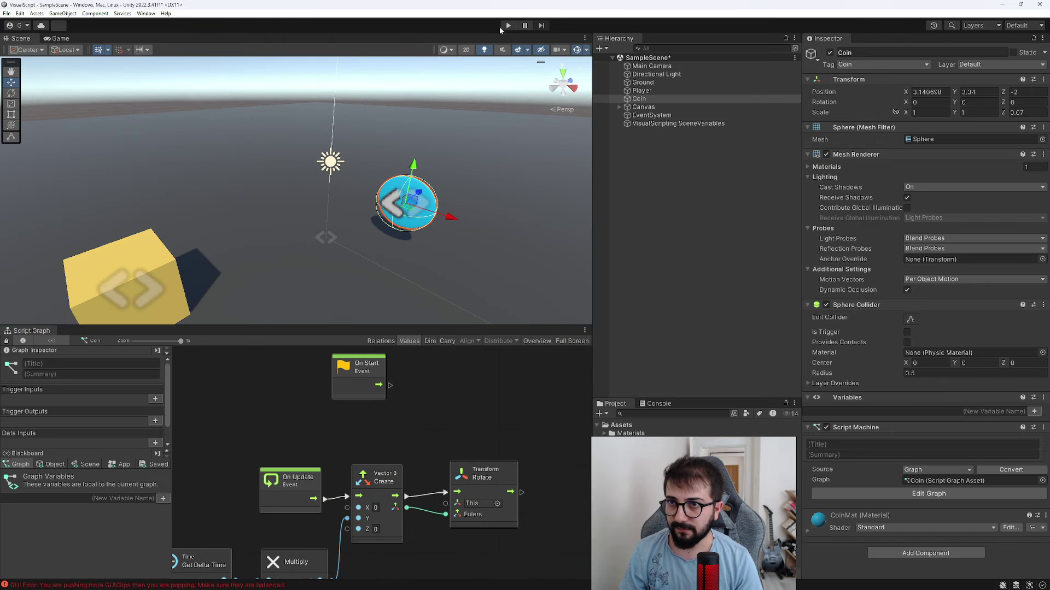
# Step: Run the scene to watch the coin spin, enter 120 on the Multiply node, then stop playing
pyautogui.click(508, 25)
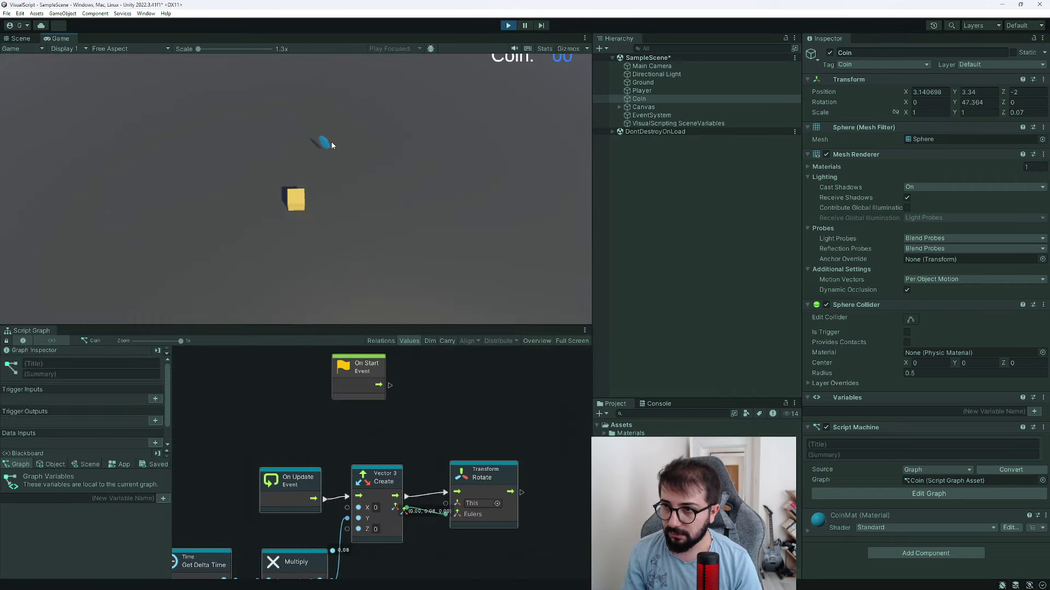
pyautogui.moveTo(436, 474); pyautogui.dragTo(454, 433, button='middle')
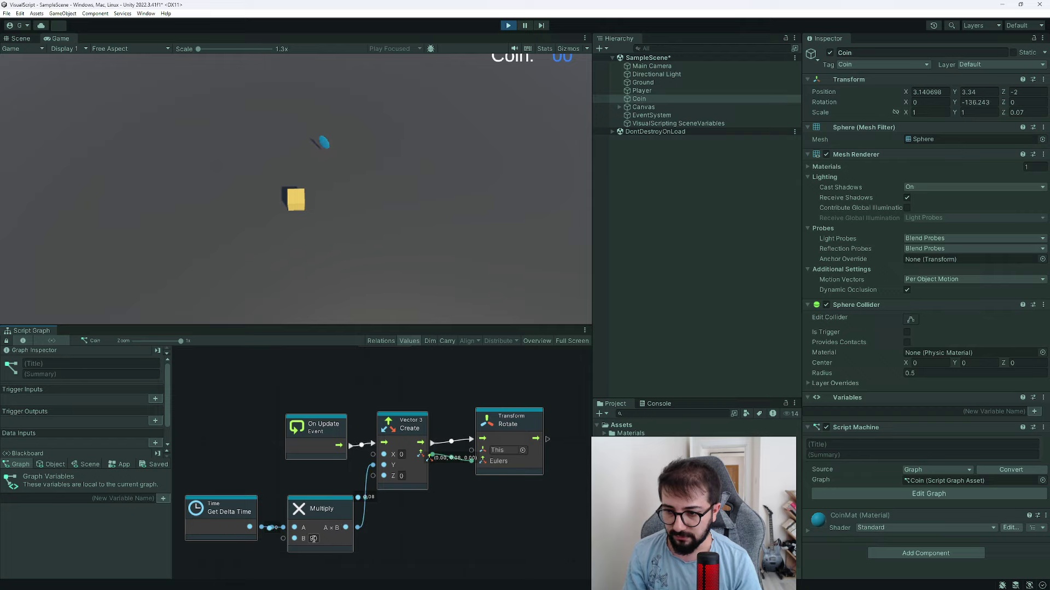
pyautogui.write('120')
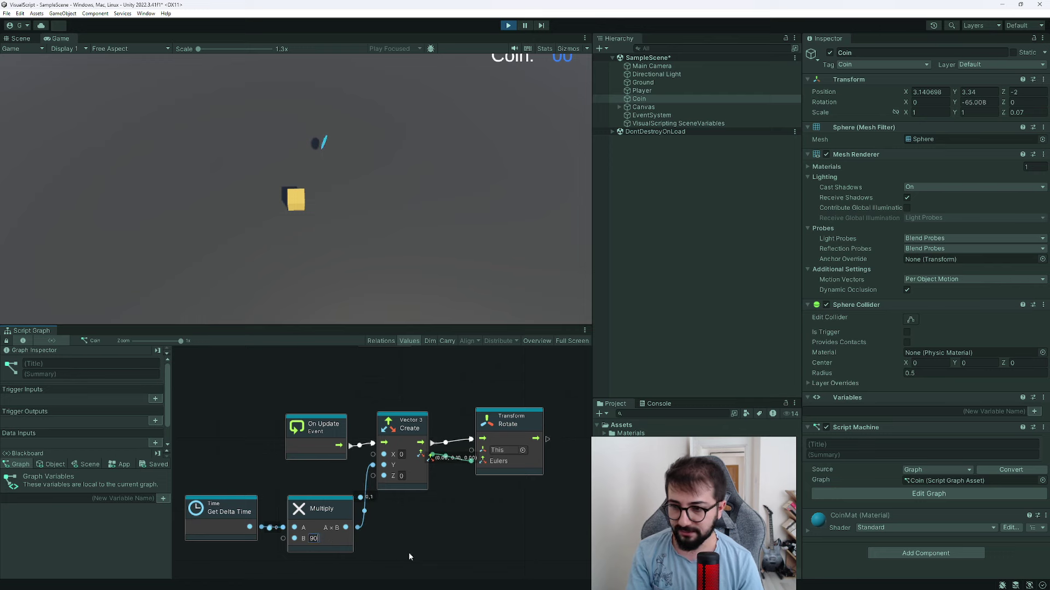
pyautogui.click(501, 27)
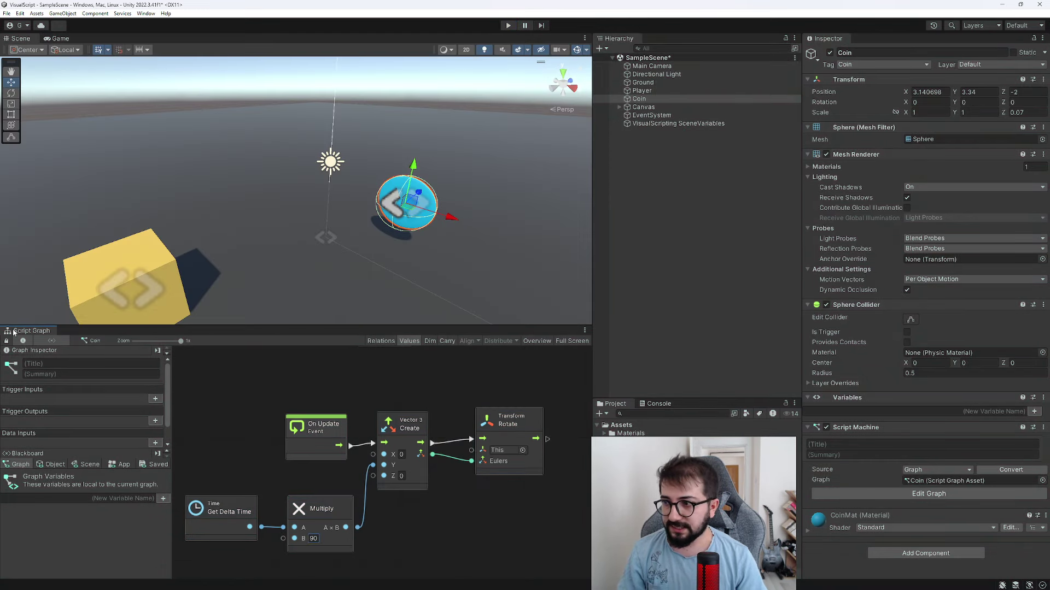
pyautogui.doubleClick(13, 331)
# Step: Review the CoinTake method in Coin.cs, then return to the coin's script graph
pyautogui.hotkey('alt', 'Tab')
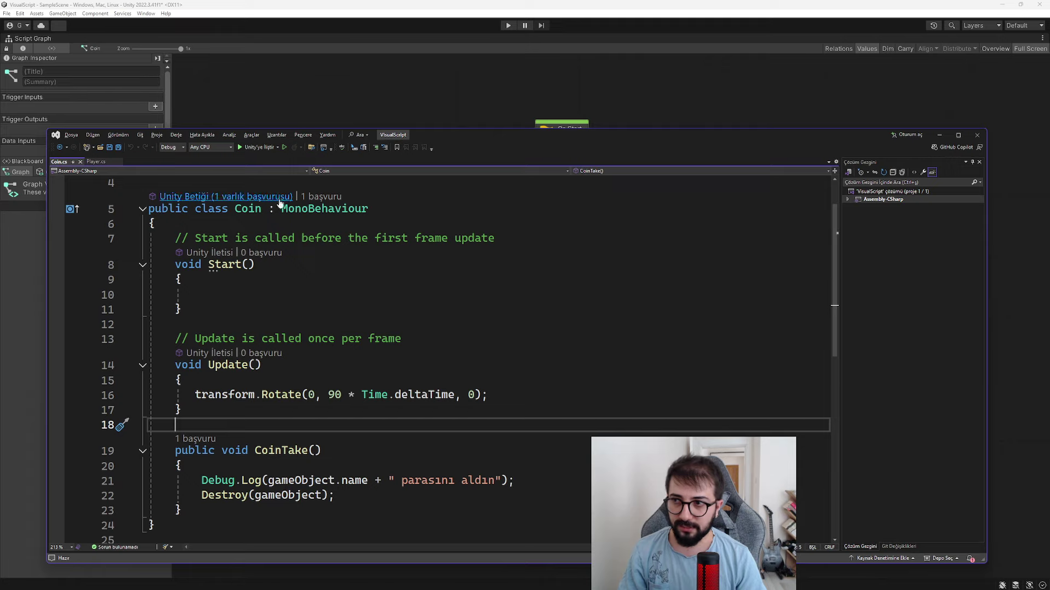
pyautogui.keyDown('shift'); pyautogui.click(230, 506); pyautogui.keyUp('shift')
pyautogui.click(335, 496)
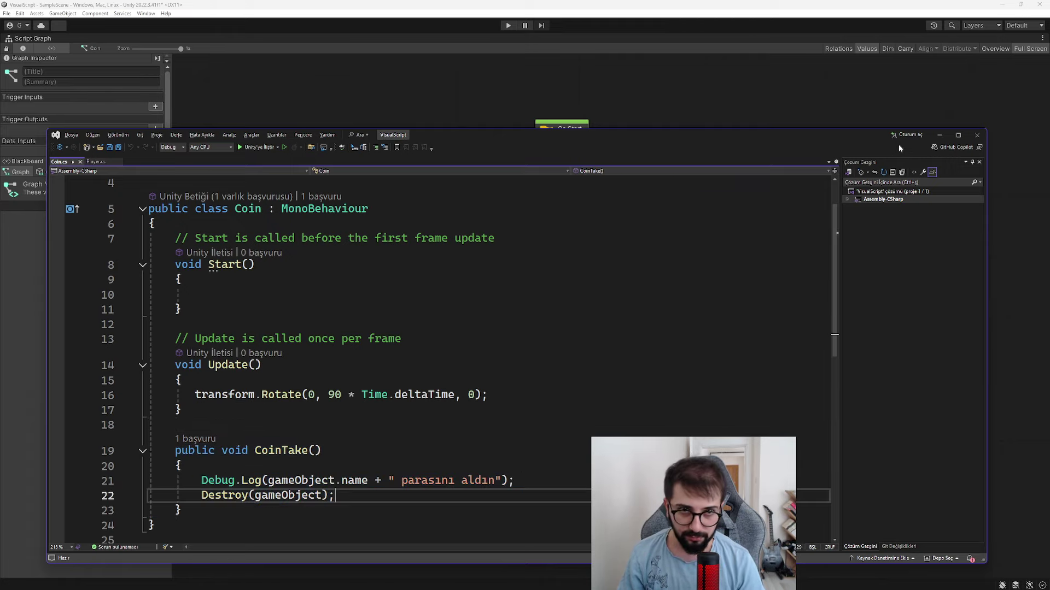
pyautogui.click(938, 135)
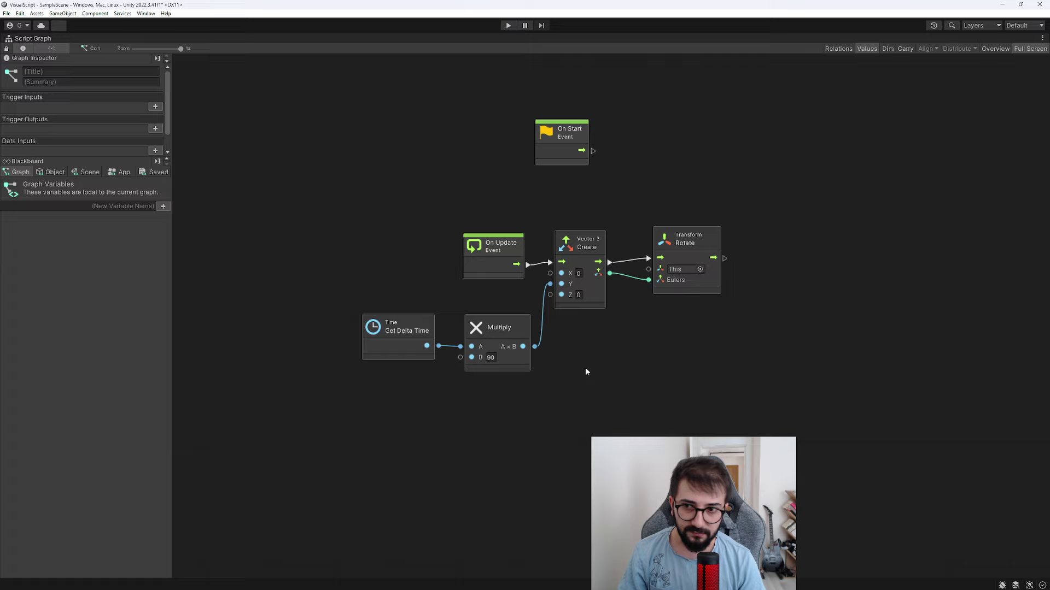
# Step: Browse the node finder's Events and Control categories, removing an accidentally added UnityEvent node
pyautogui.scroll(-3, 487, 375)
pyautogui.rightClick(486, 379)
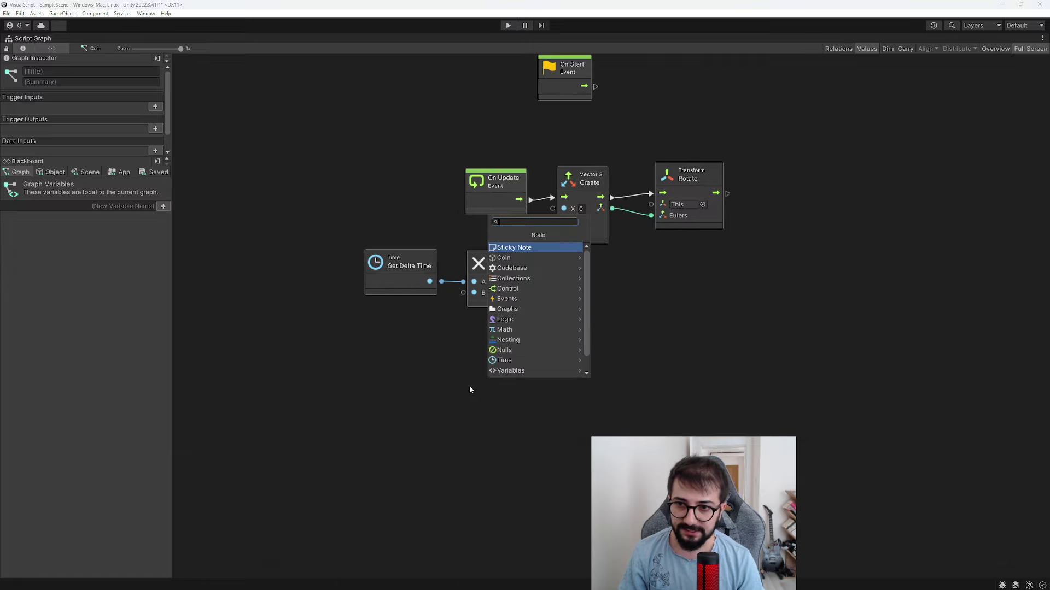
pyautogui.click(524, 299)
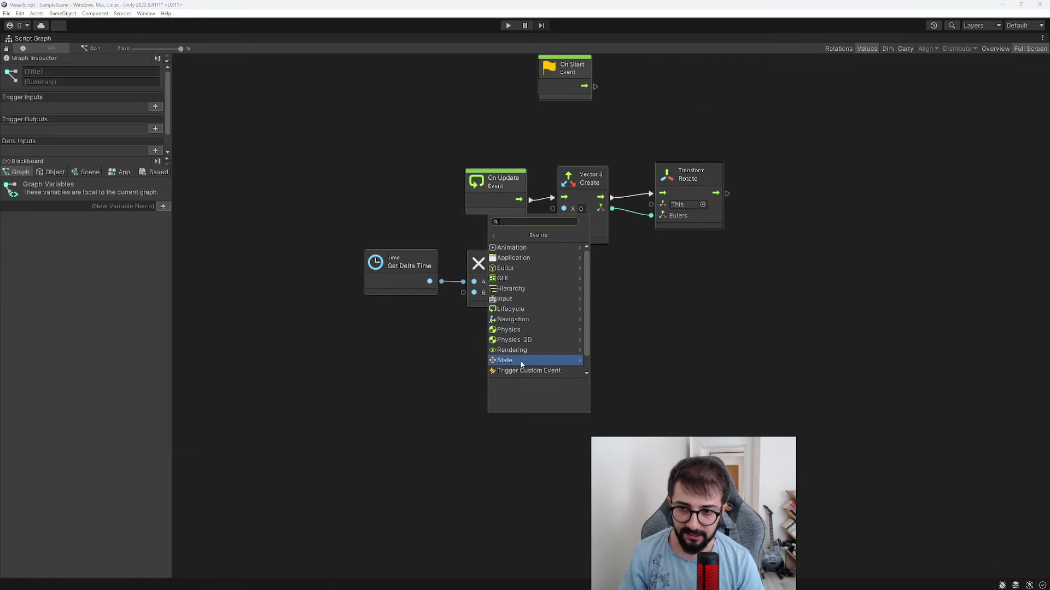
pyautogui.scroll(-1, 525, 338)
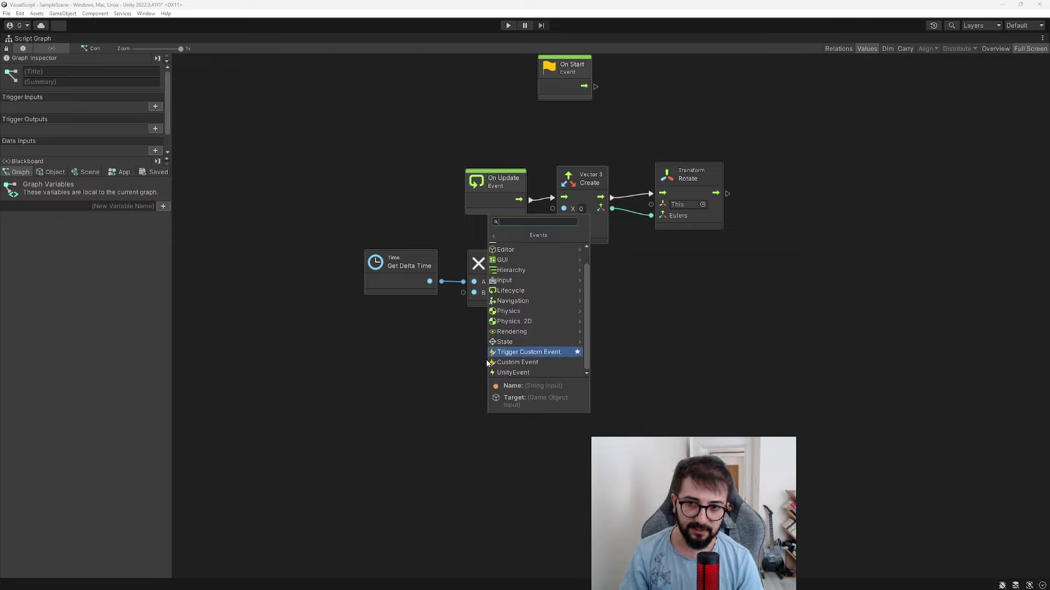
pyautogui.click(498, 372)
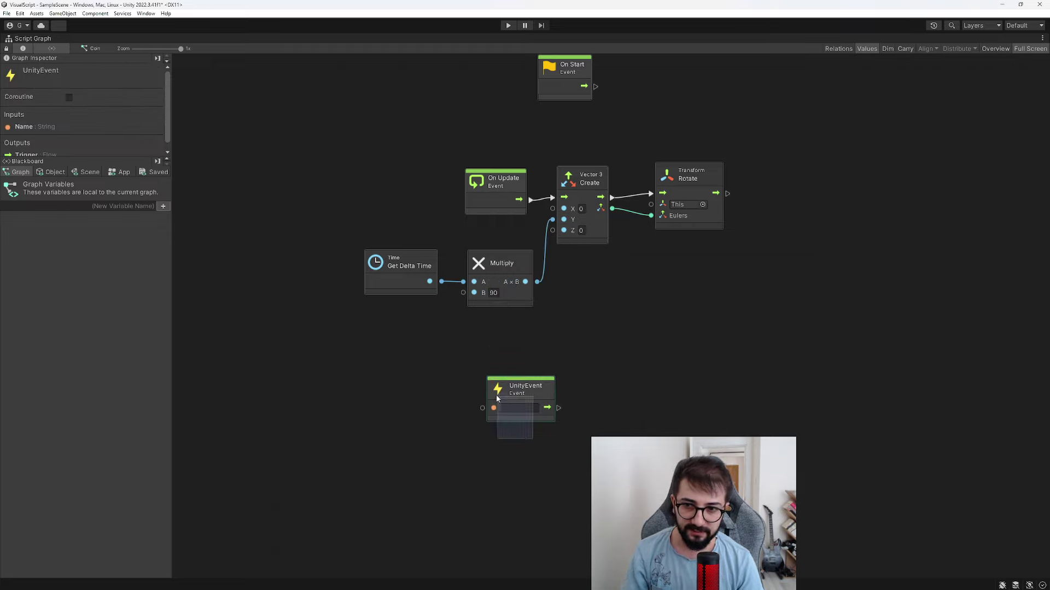
pyautogui.press('Delete')
pyautogui.rightClick(500, 395)
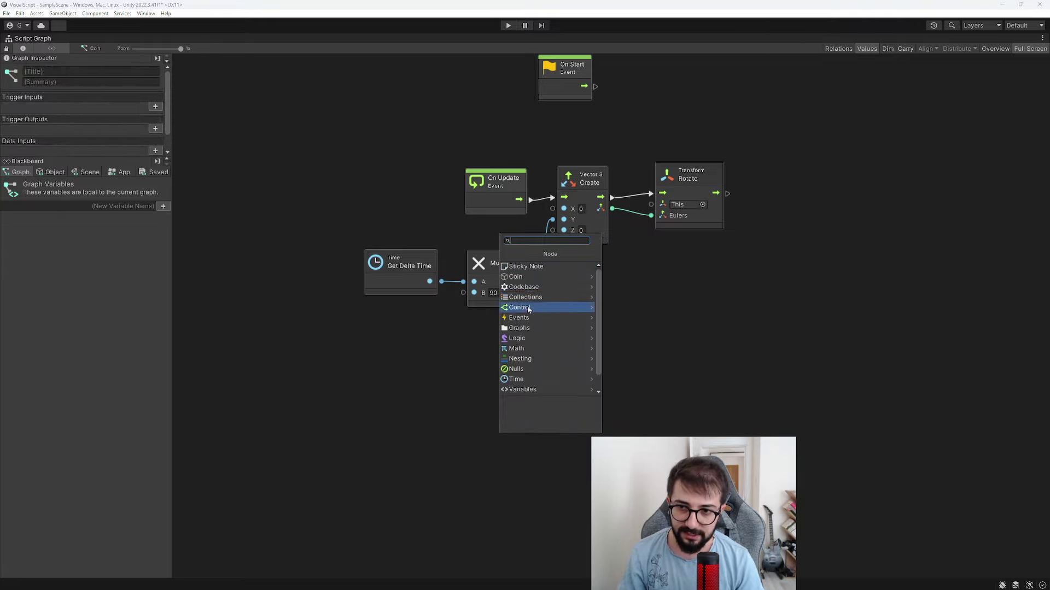
pyautogui.click(529, 308)
pyautogui.click(499, 382)
# Step: Add a Custom Event node to the graph and name it CoinTake
pyautogui.rightClick(531, 385)
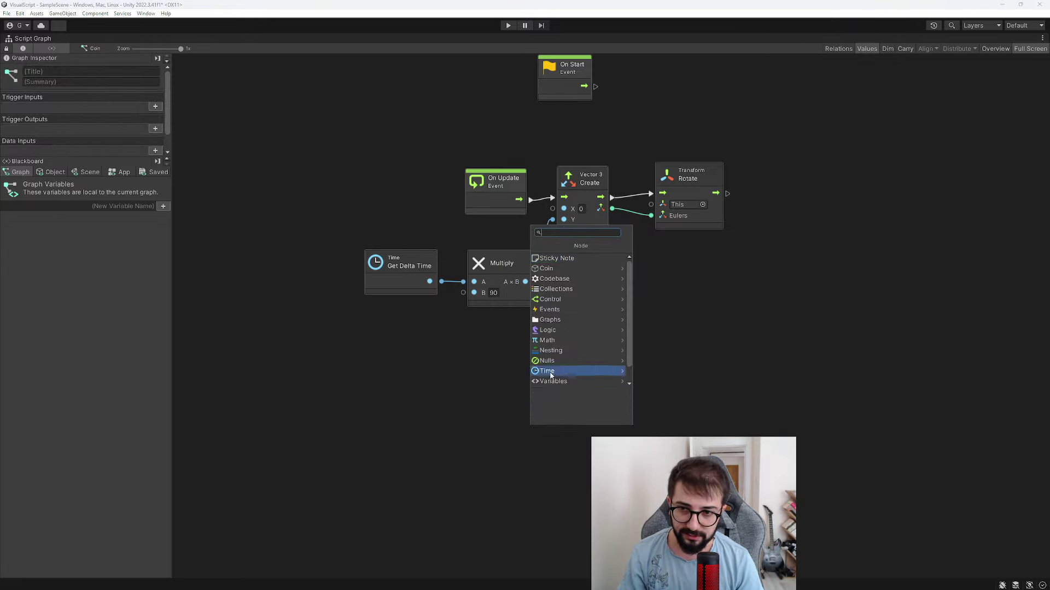
pyautogui.click(551, 309)
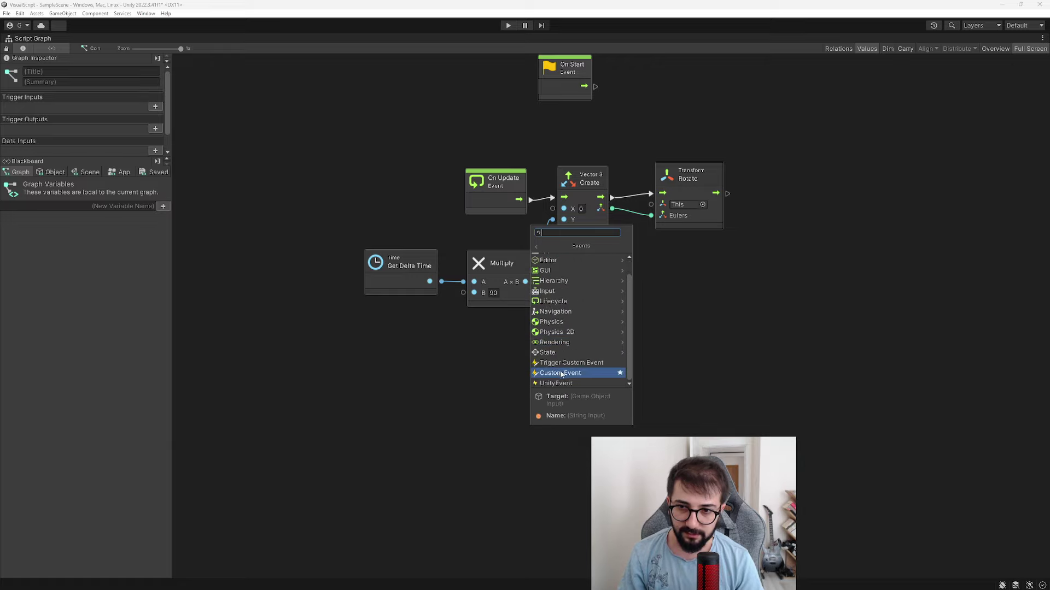
pyautogui.click(561, 374)
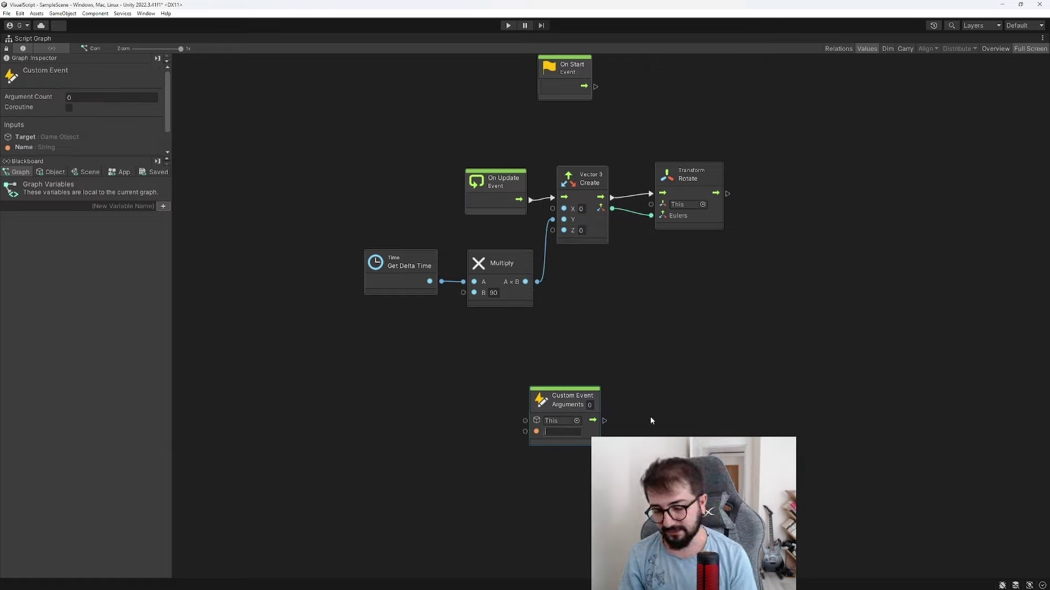
pyautogui.write('CoinTake')
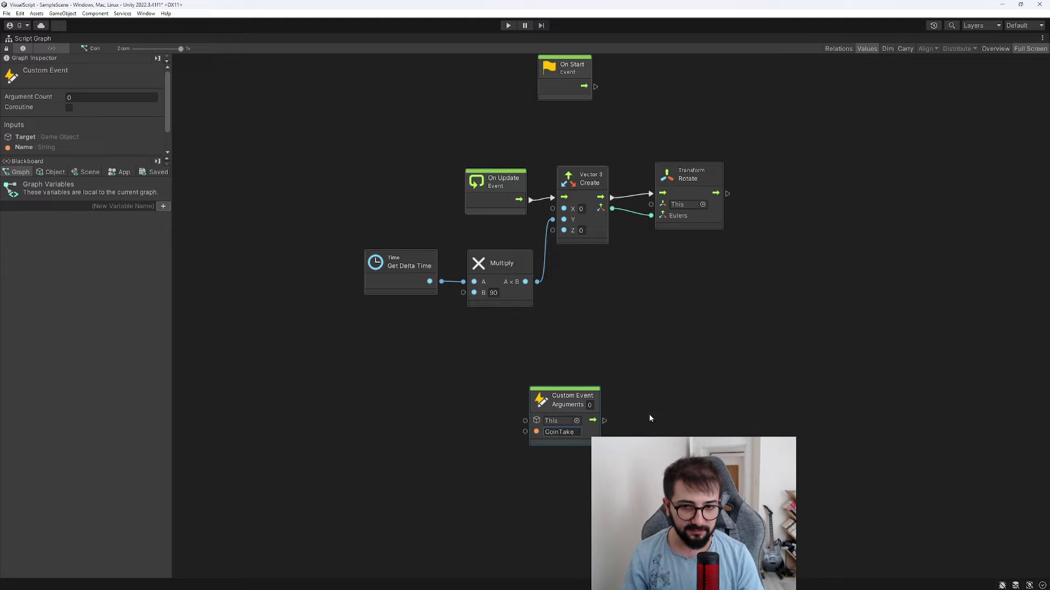
# Step: Recheck the Destroy line in the C# CoinTake code before wiring the event
pyautogui.moveTo(569, 399)
pyautogui.mouseDown()
pyautogui.moveTo(473, 402)
pyautogui.moveTo(542, 425)
pyautogui.mouseUp()
pyautogui.hotkey('alt', 'Tab')
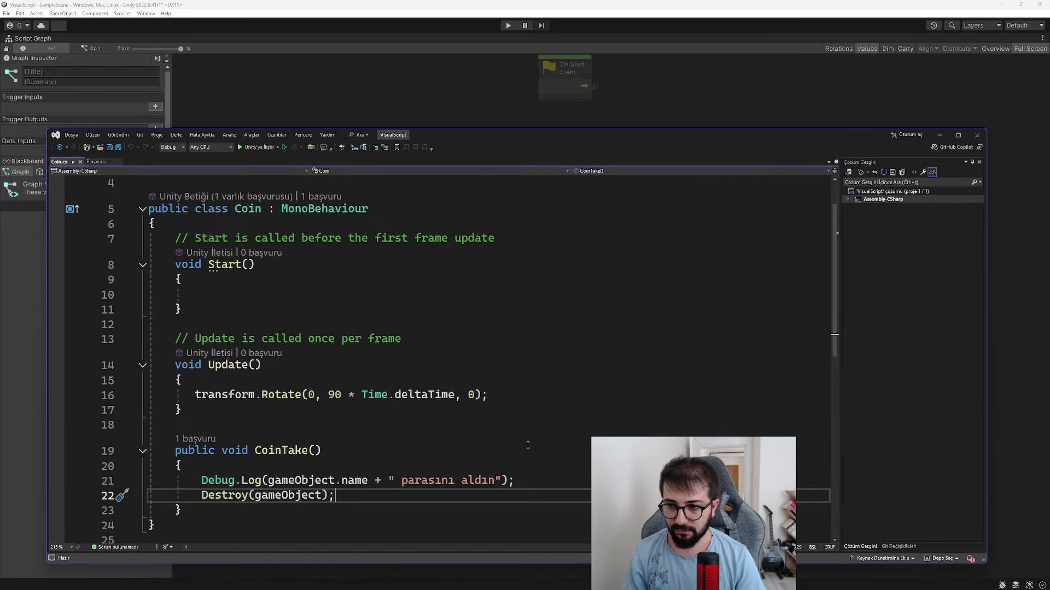
pyautogui.moveTo(582, 501); pyautogui.dragTo(516, 480)
pyautogui.hotkey('alt', 'Tab')
# Step: Link CoinTake's output to a new Debug Log node, discarding a mistaken Debug Break
pyautogui.click(538, 425)
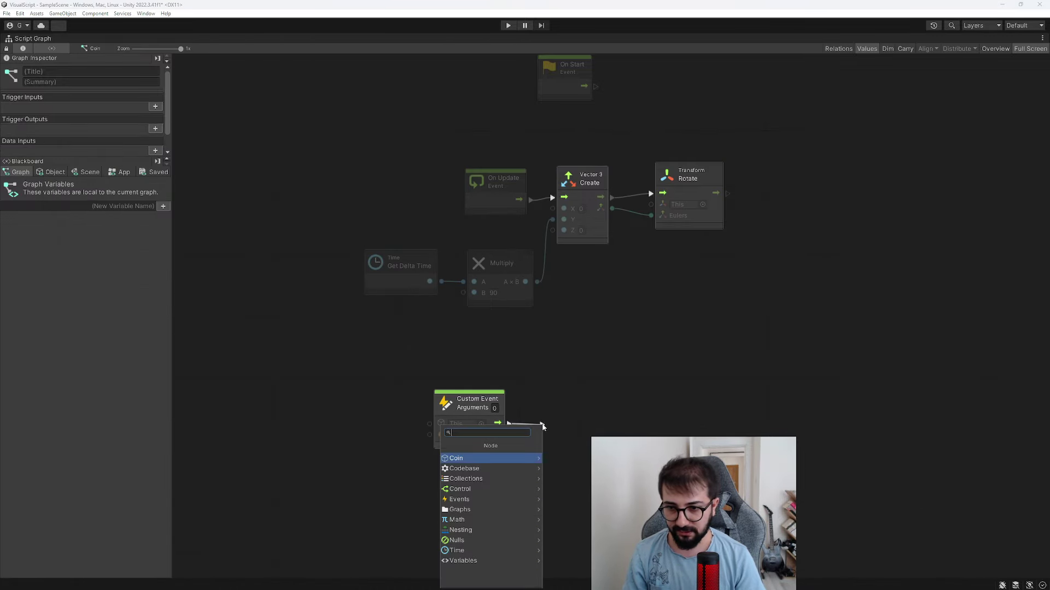
pyautogui.write('debug')
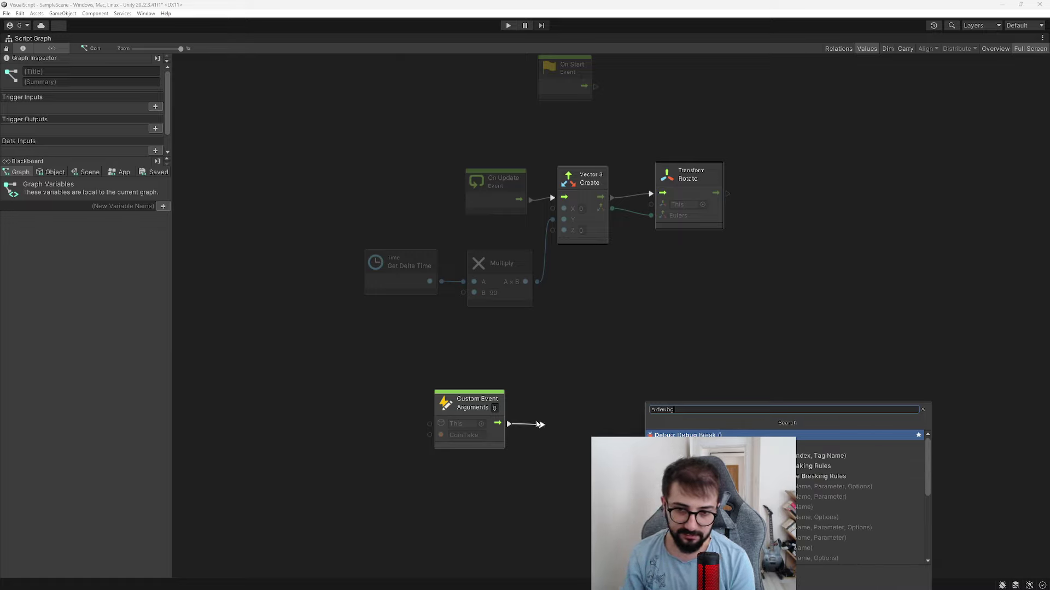
pyautogui.press('Return')
pyautogui.press('Delete')
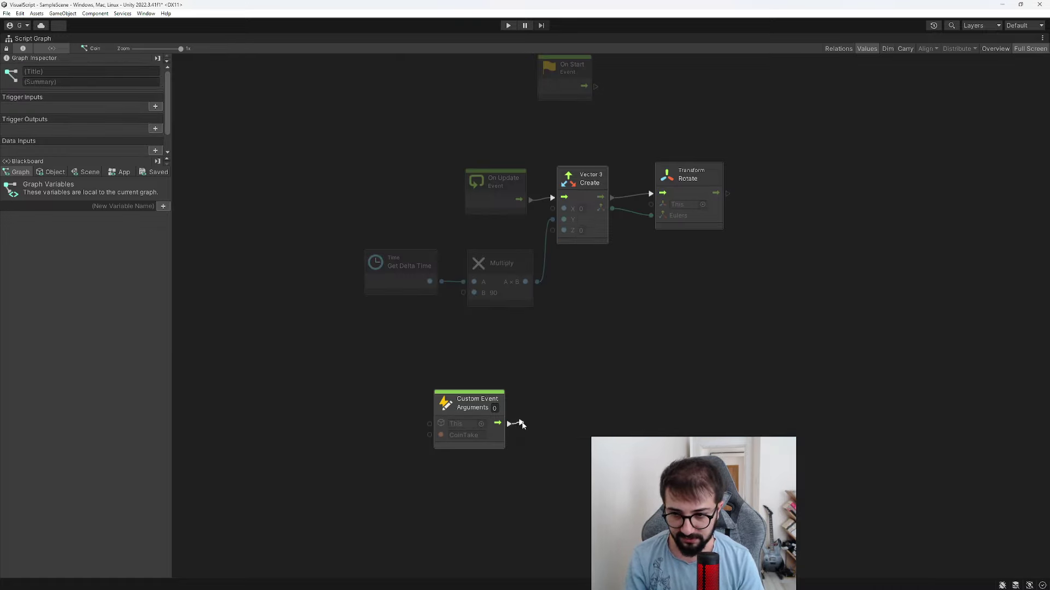
pyautogui.moveTo(497, 423); pyautogui.dragTo(537, 425)
pyautogui.write('deubg lo')
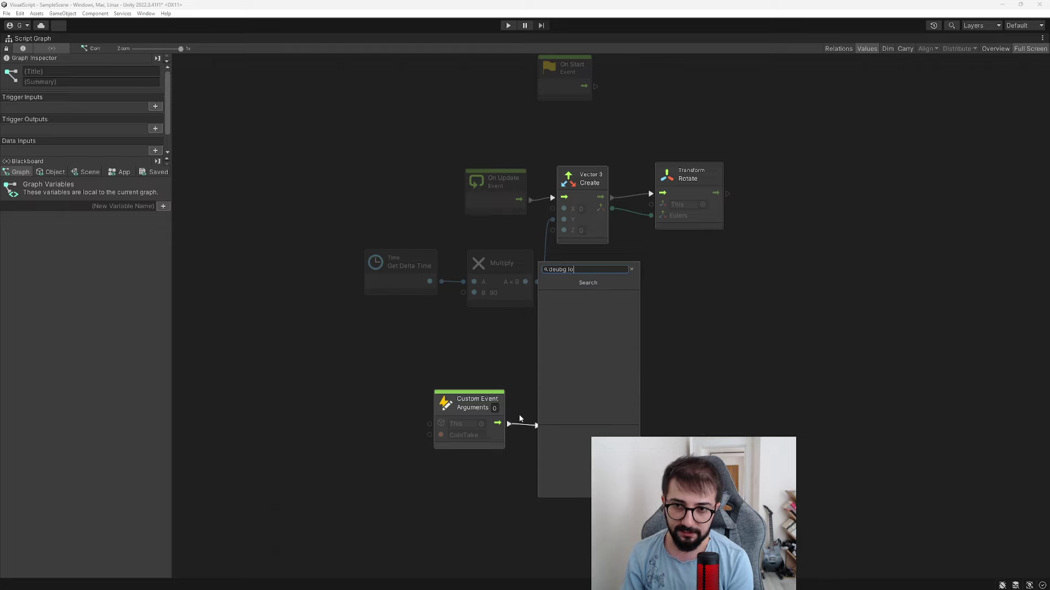
pyautogui.press('BackSpace')
pyautogui.press('BackSpace')
pyautogui.press('BackSpace')
pyautogui.write('bug')
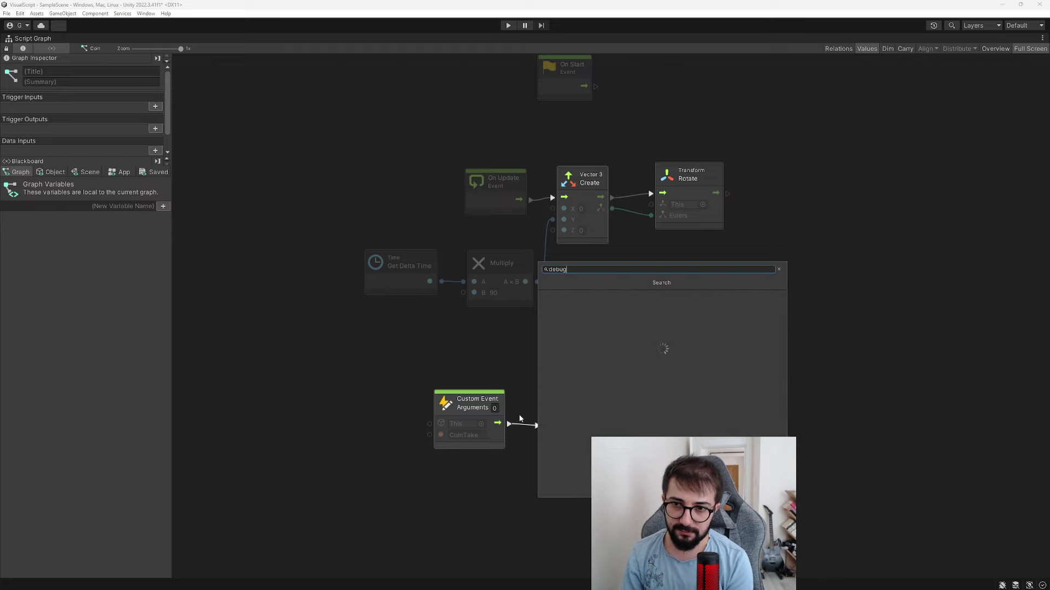
pyautogui.write(' lo')
pyautogui.press('Return')
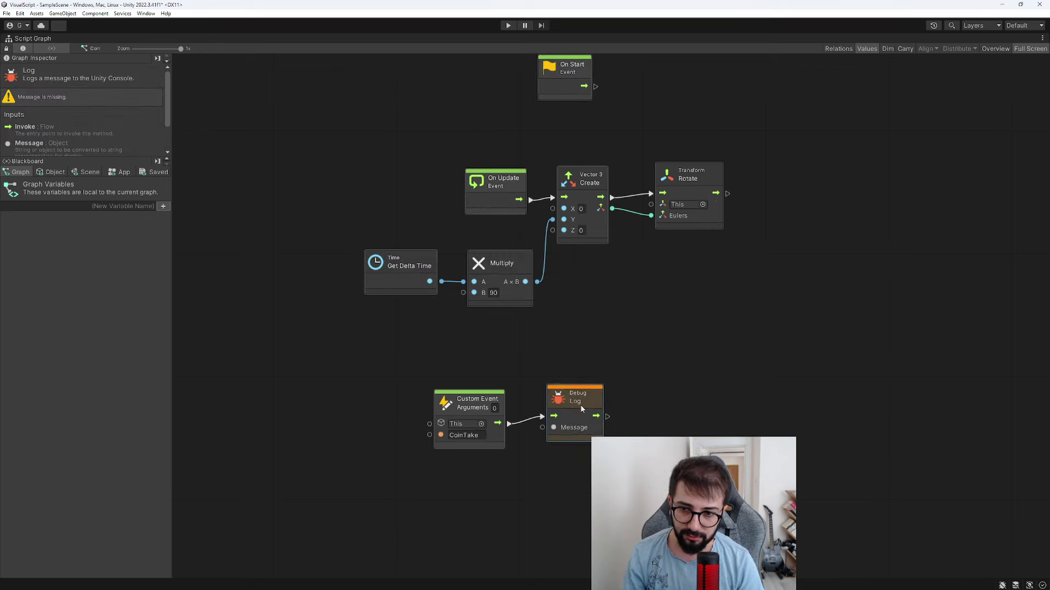
pyautogui.moveTo(542, 428); pyautogui.dragTo(528, 429)
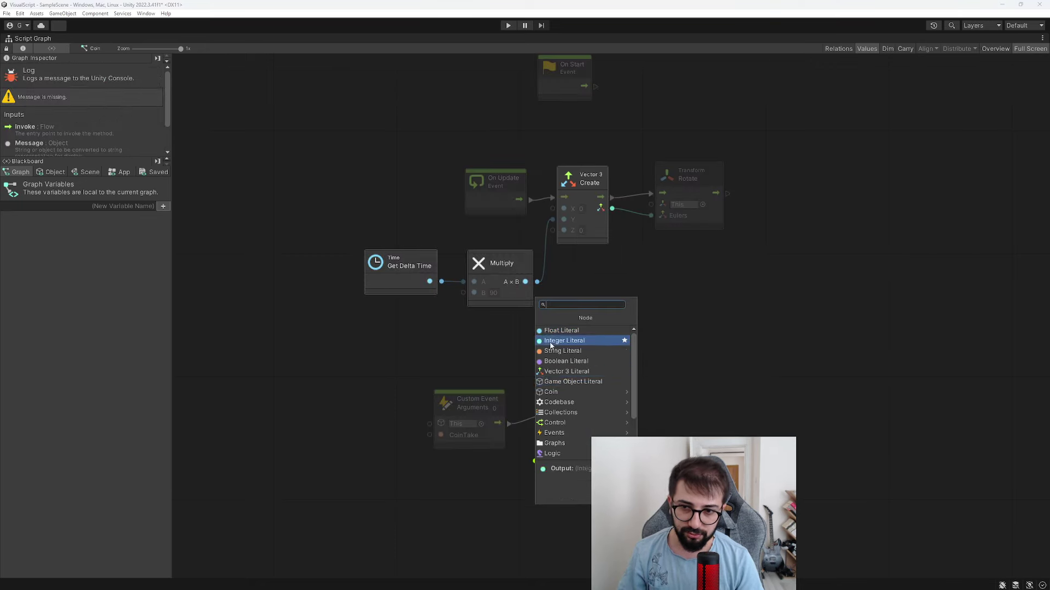
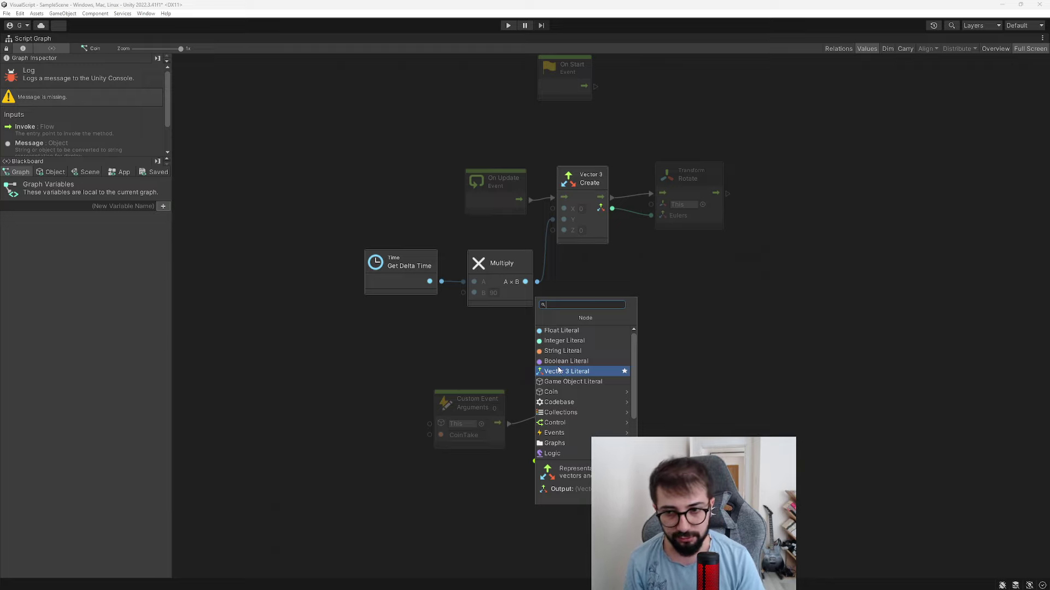
# Step: Add a String literal node for Debug Log's Message and move it lower left
pyautogui.click(562, 351)
pyautogui.moveTo(511, 472); pyautogui.dragTo(503, 510)
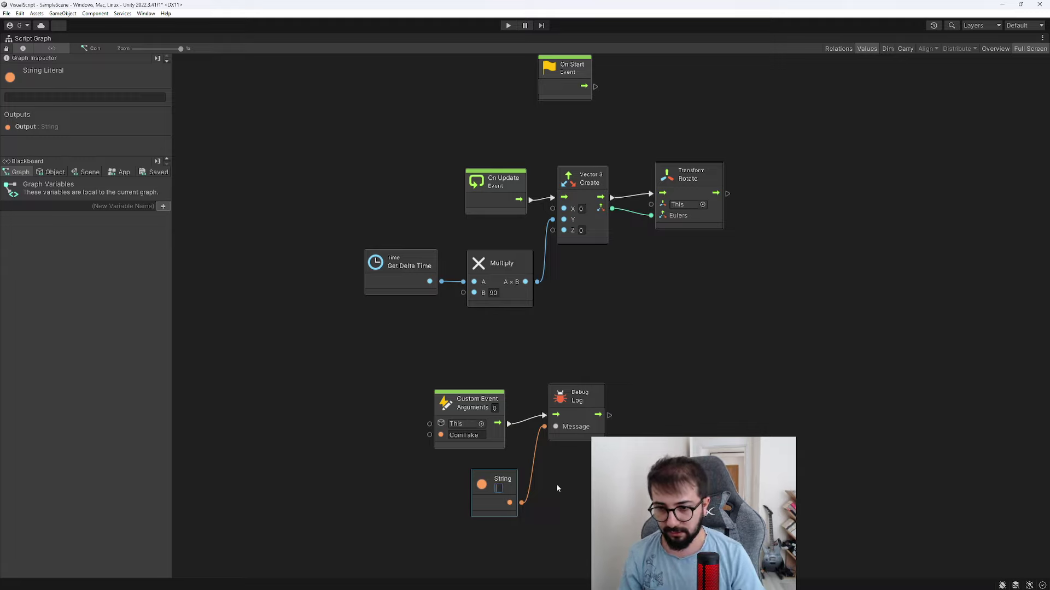
pyautogui.moveTo(491, 508)
pyautogui.mouseDown()
pyautogui.moveTo(471, 516)
pyautogui.moveTo(407, 501)
pyautogui.mouseUp()
# Step: Add a String: Create String node below it, found with the search 'create stri'
pyautogui.rightClick(475, 505)
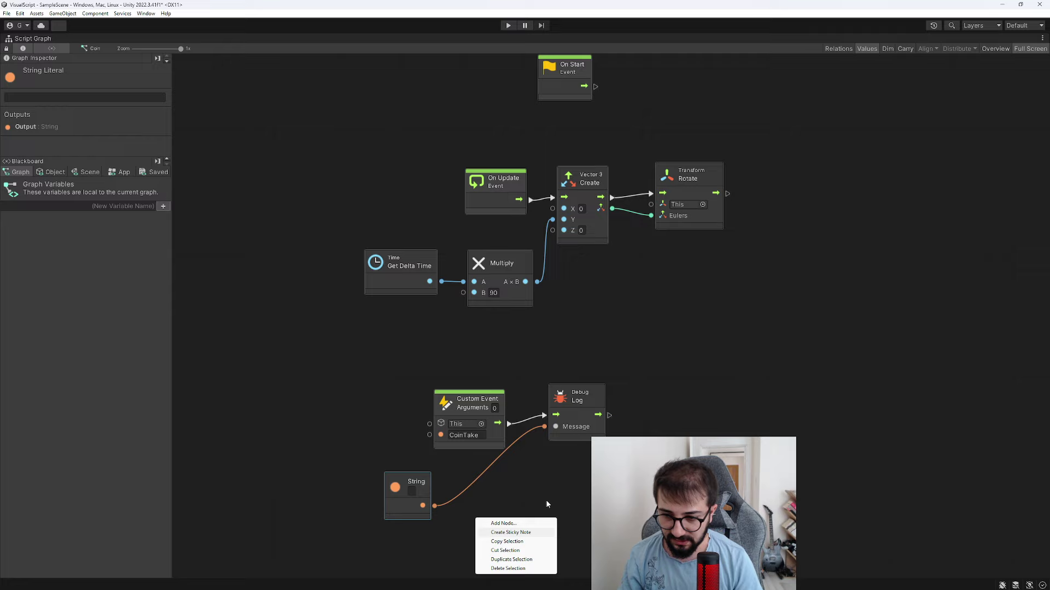
pyautogui.click(536, 524)
pyautogui.write('create')
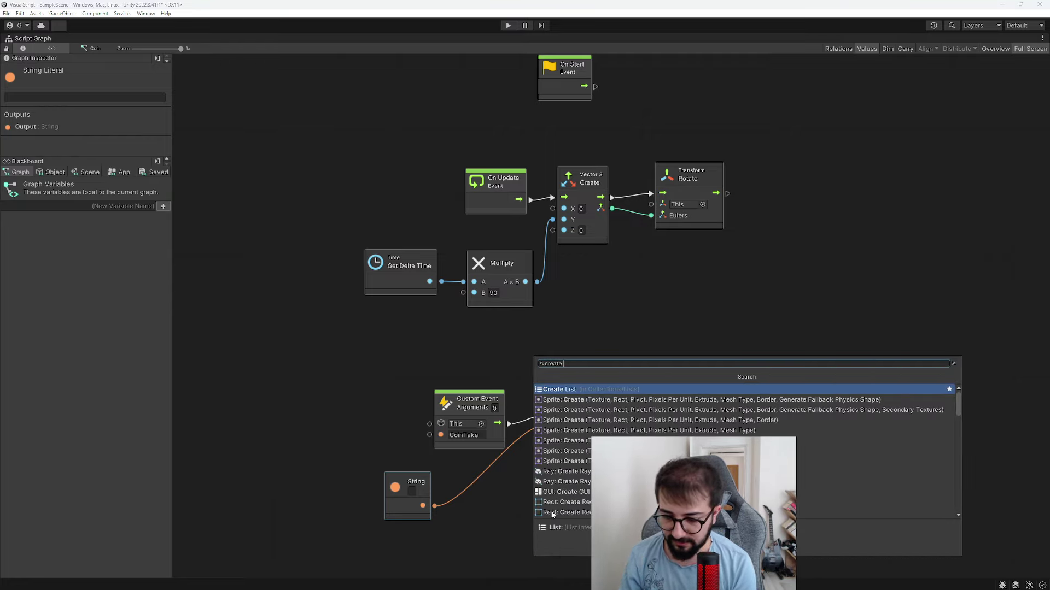
pyautogui.write(' stri')
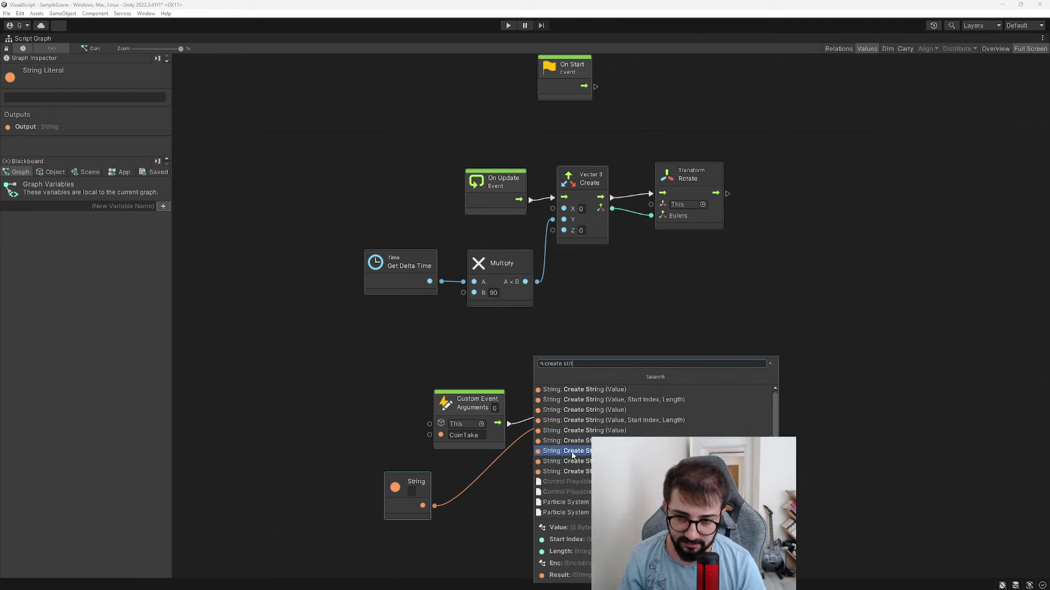
pyautogui.click(572, 471)
# Step: Delete the Create String node, then re-add one, cancel its connection and delete it again
pyautogui.moveTo(551, 500); pyautogui.dragTo(560, 465, button='middle')
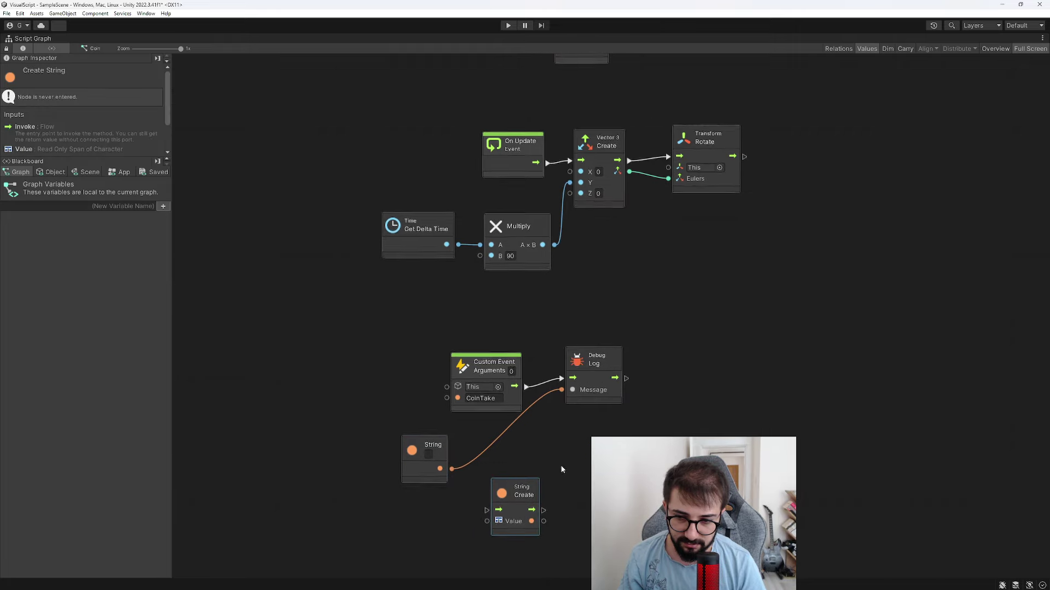
pyautogui.press('Delete')
pyautogui.rightClick(497, 486)
pyautogui.write('create str')
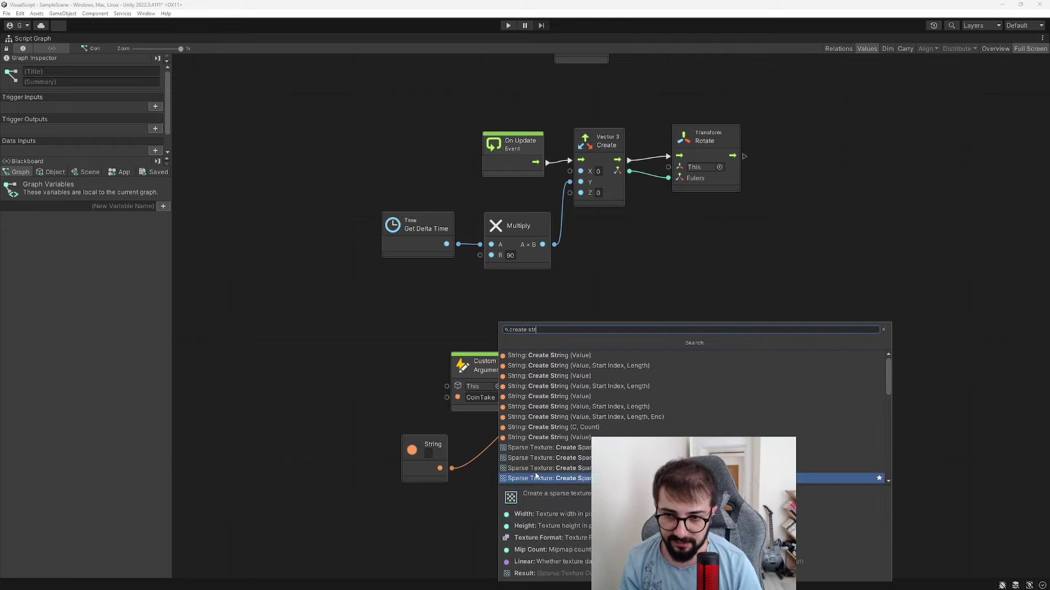
pyautogui.click(552, 355)
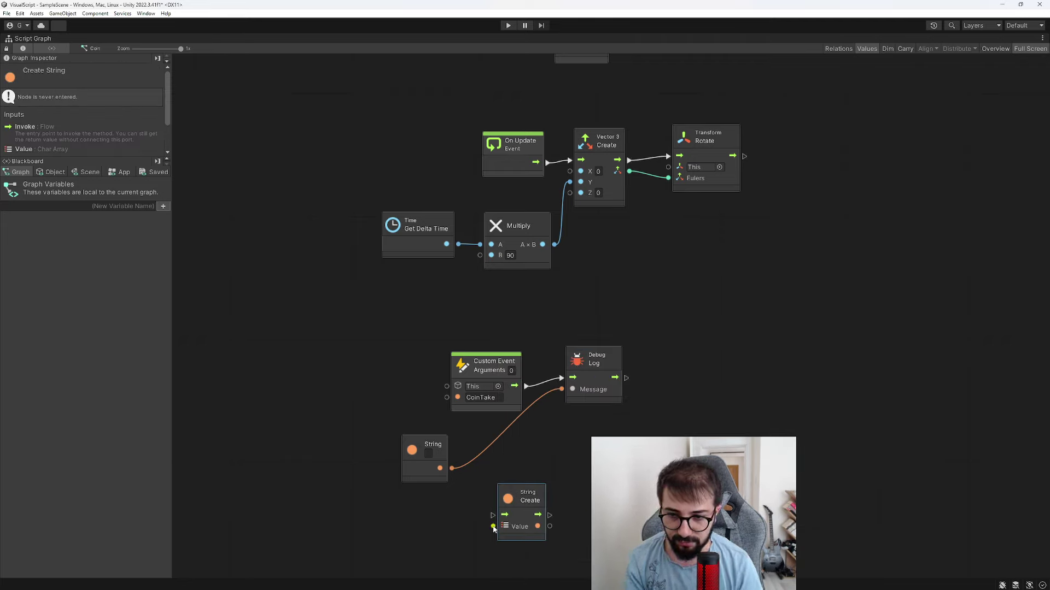
pyautogui.moveTo(493, 526); pyautogui.dragTo(433, 505)
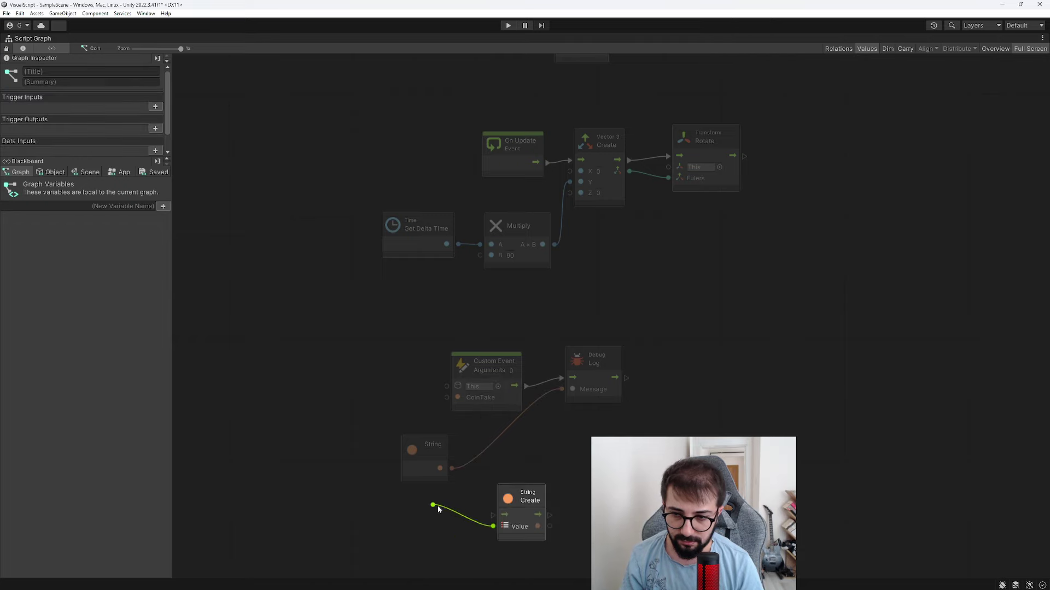
pyautogui.click(504, 532)
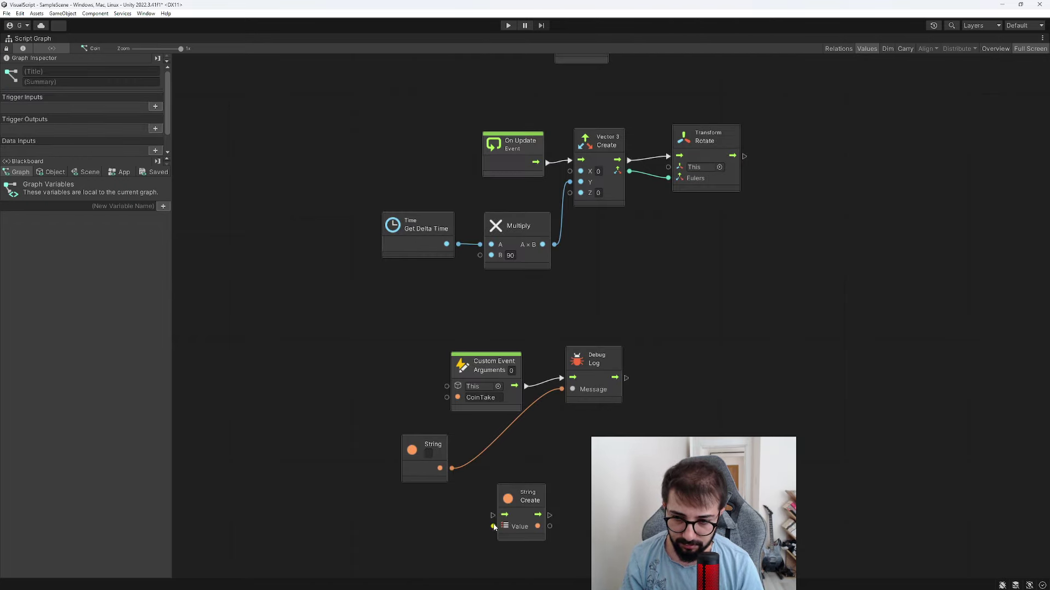
pyautogui.click(517, 502)
pyautogui.press('Delete')
# Step: Add a second String literal node and place it under the first String node
pyautogui.rightClick(517, 501)
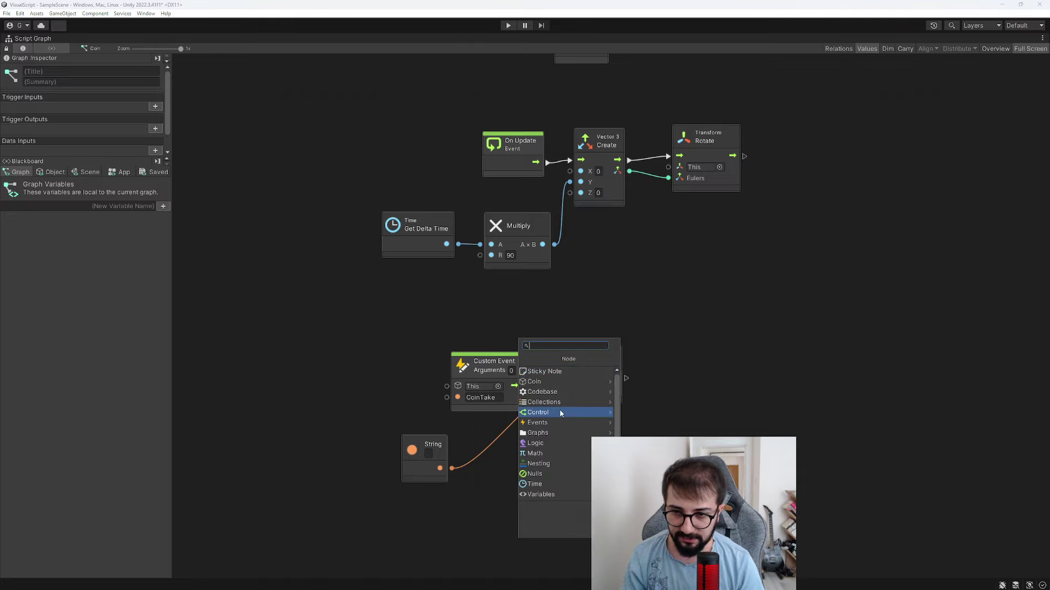
pyautogui.write('string')
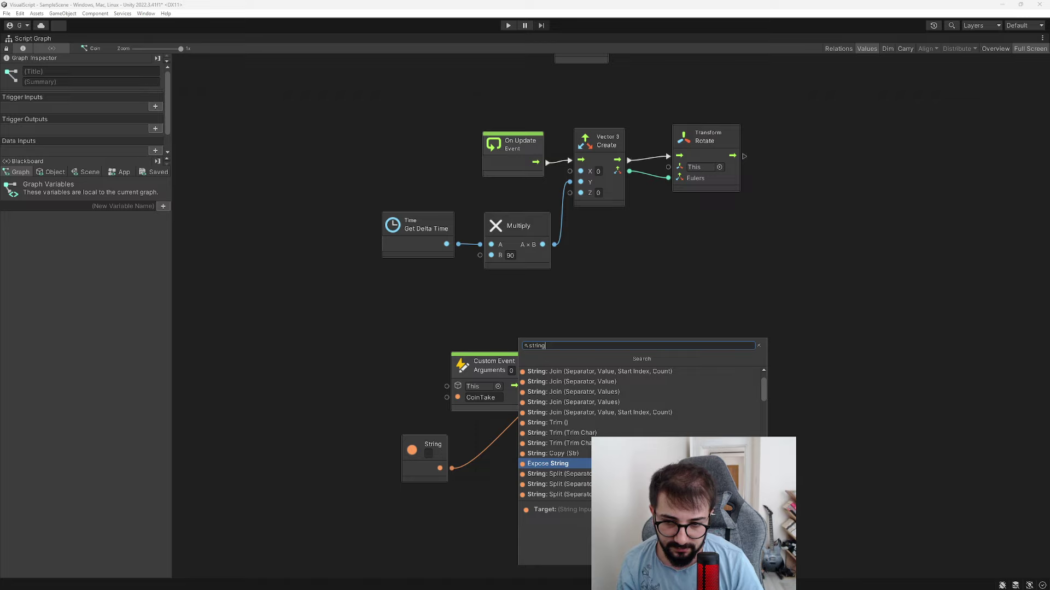
pyautogui.scroll(-2, 574, 476)
pyautogui.scroll(-2, 585, 484)
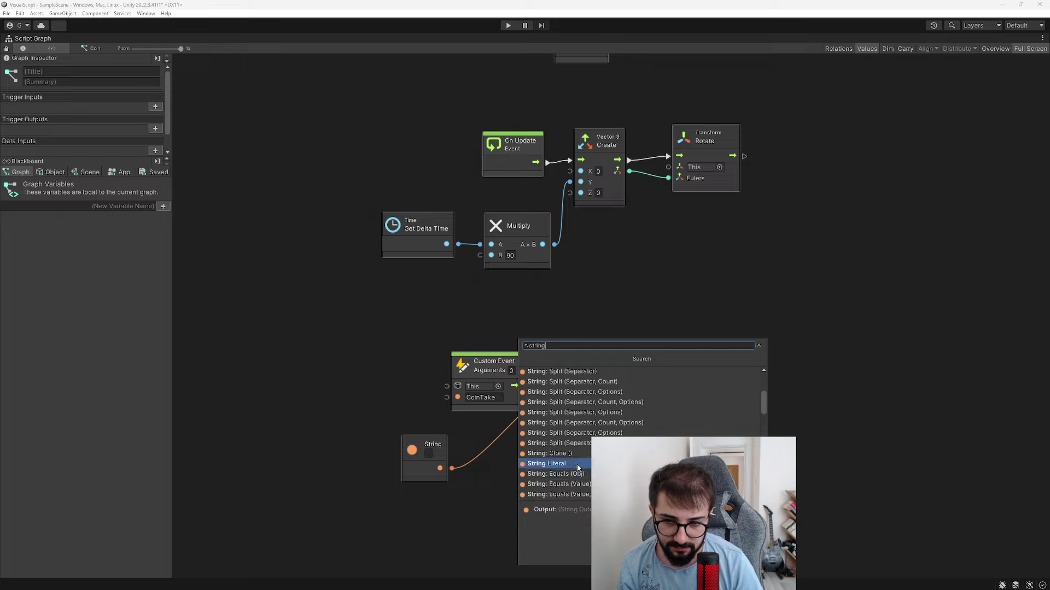
pyautogui.click(576, 464)
pyautogui.moveTo(550, 498)
pyautogui.mouseDown()
pyautogui.moveTo(437, 495)
pyautogui.moveTo(435, 459)
pyautogui.mouseUp()
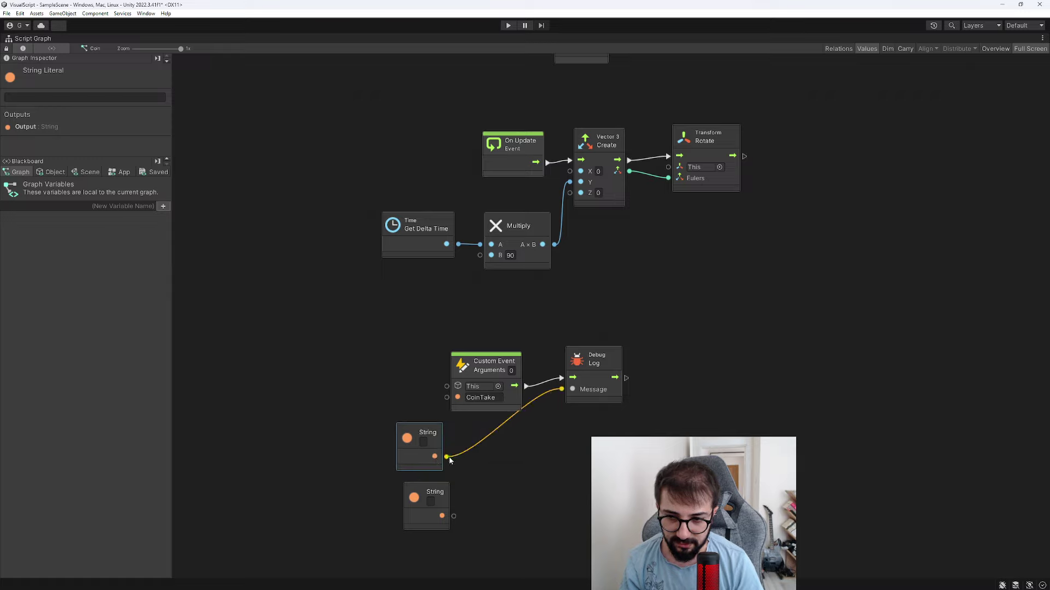
# Step: Try a String Format node fed by the second String, then delete it
pyautogui.moveTo(449, 461); pyautogui.dragTo(469, 476)
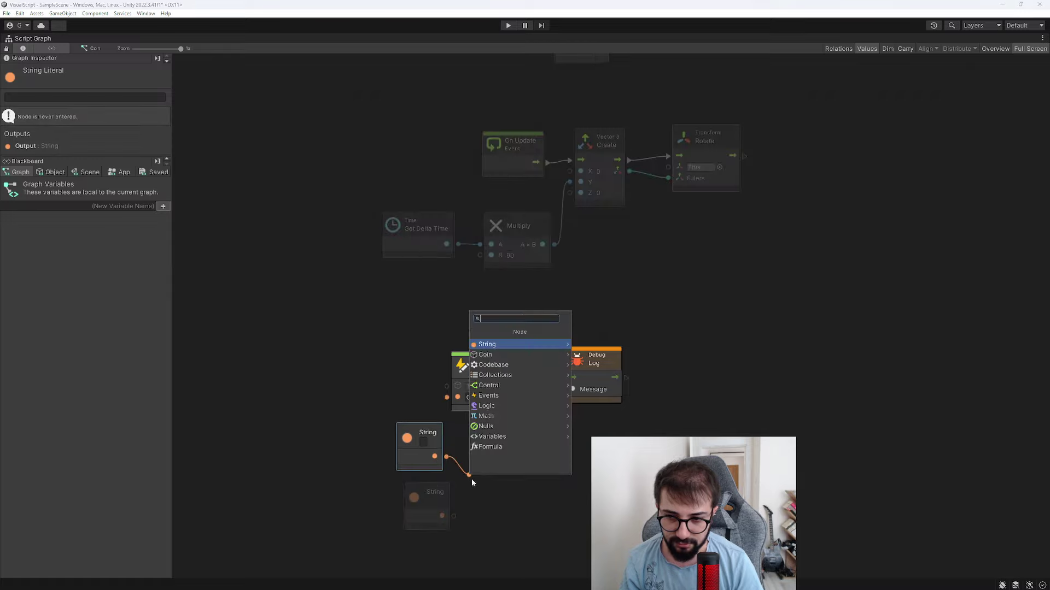
pyautogui.click(494, 345)
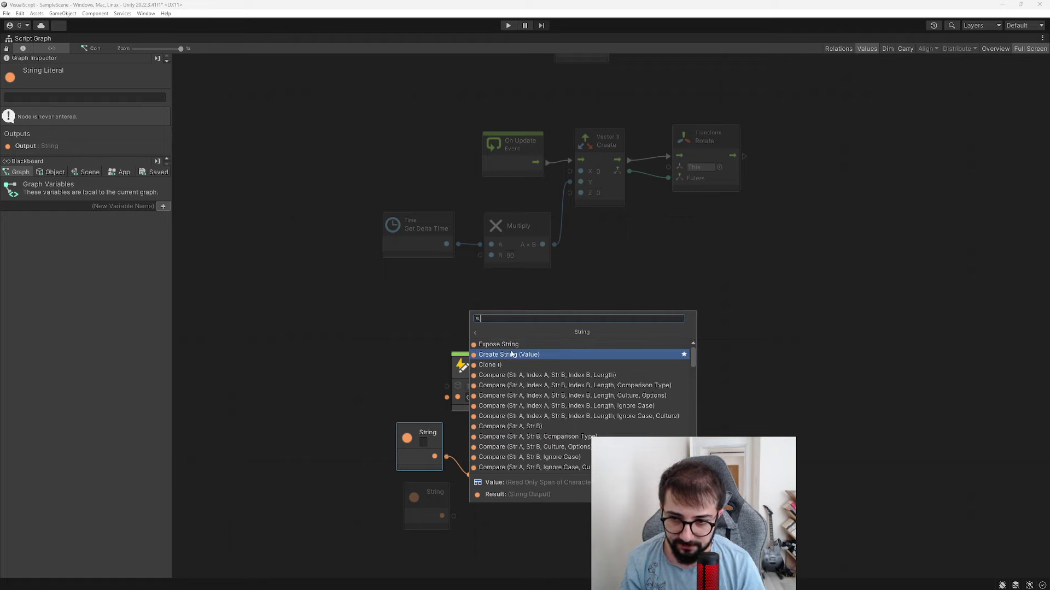
pyautogui.scroll(-3, 514, 424)
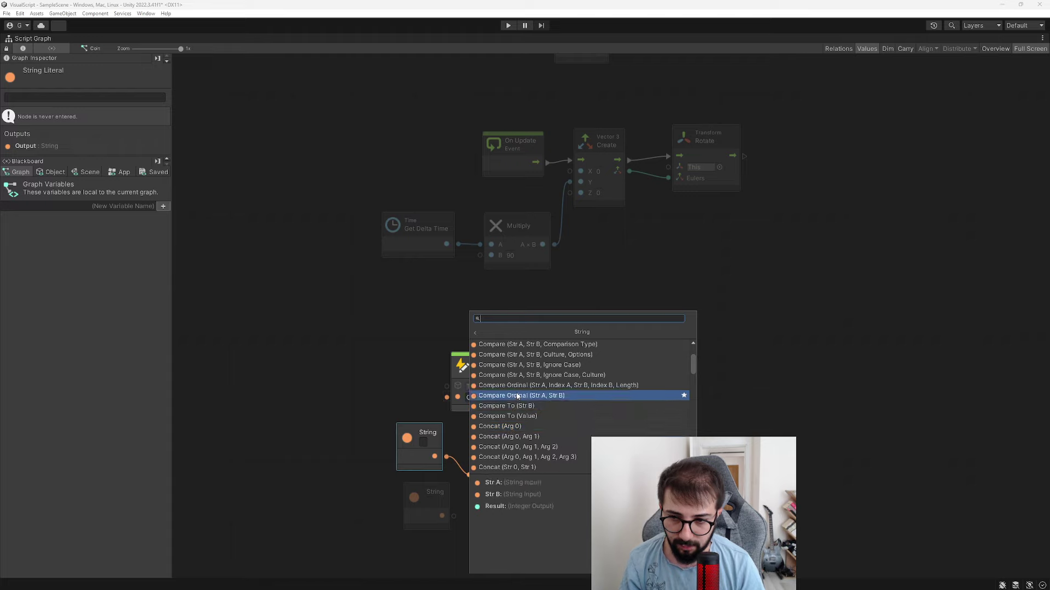
pyautogui.scroll(-3, 516, 432)
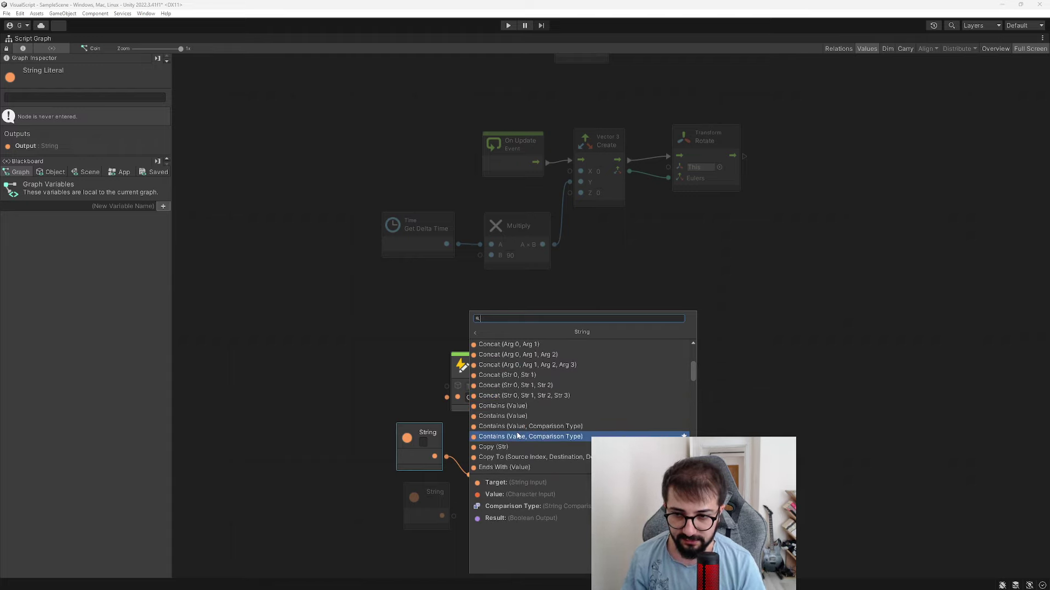
pyautogui.scroll(-3, 517, 436)
pyautogui.scroll(-3, 513, 404)
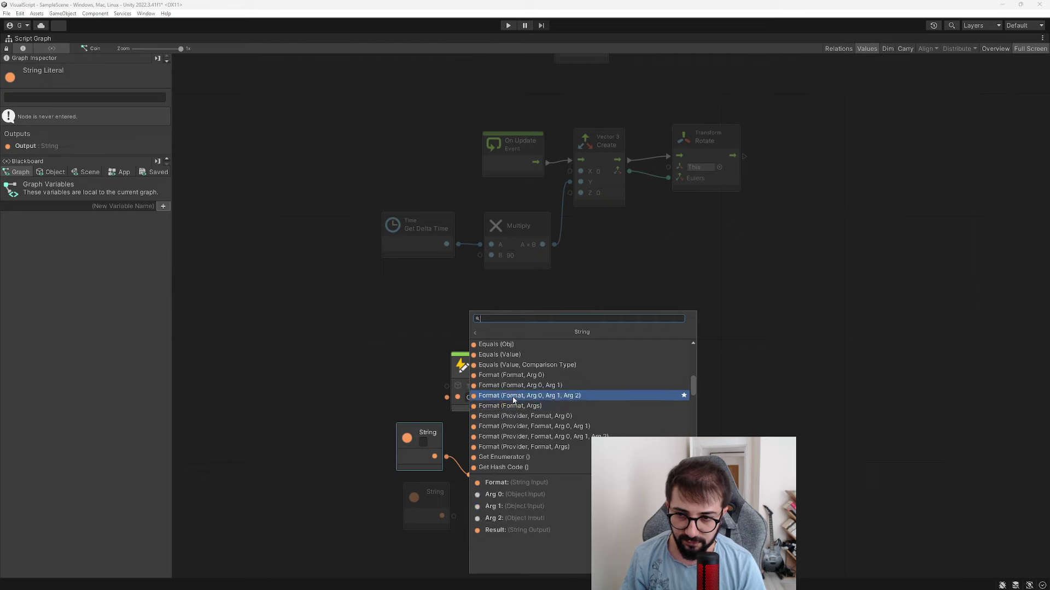
pyautogui.click(515, 374)
pyautogui.moveTo(503, 448); pyautogui.dragTo(512, 450)
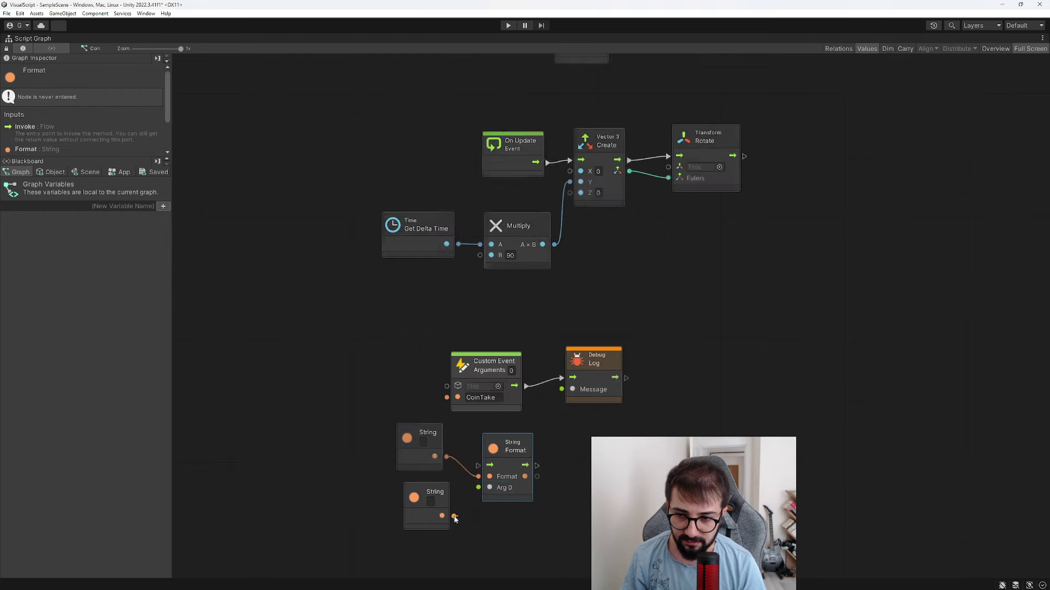
pyautogui.moveTo(442, 515); pyautogui.dragTo(490, 487)
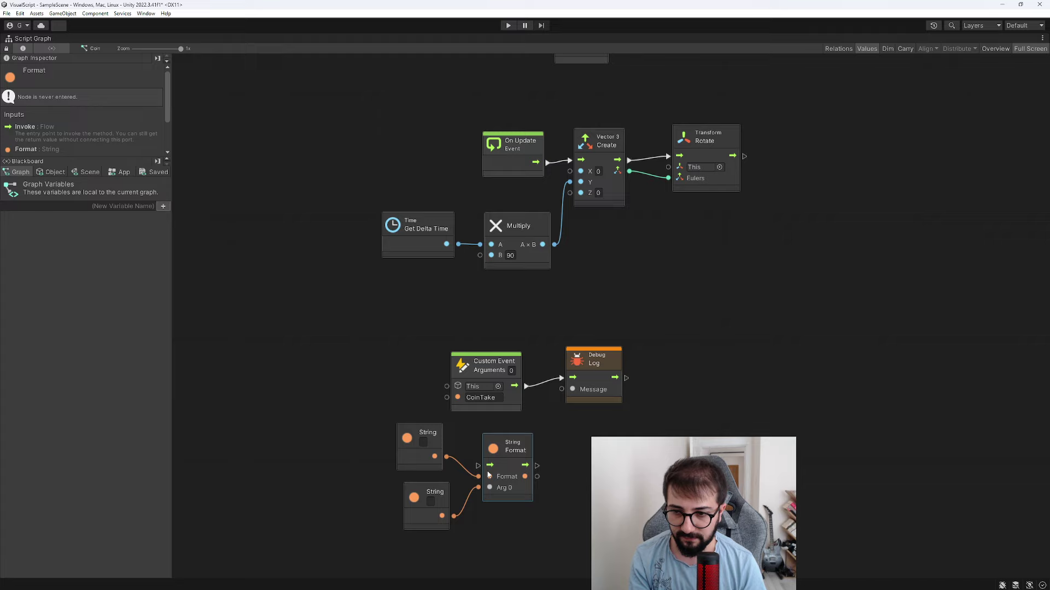
pyautogui.press('Delete')
# Step: Try a Create String node fed by the first String's output, then delete it
pyautogui.moveTo(435, 457); pyautogui.dragTo(480, 482)
pyautogui.write('add')
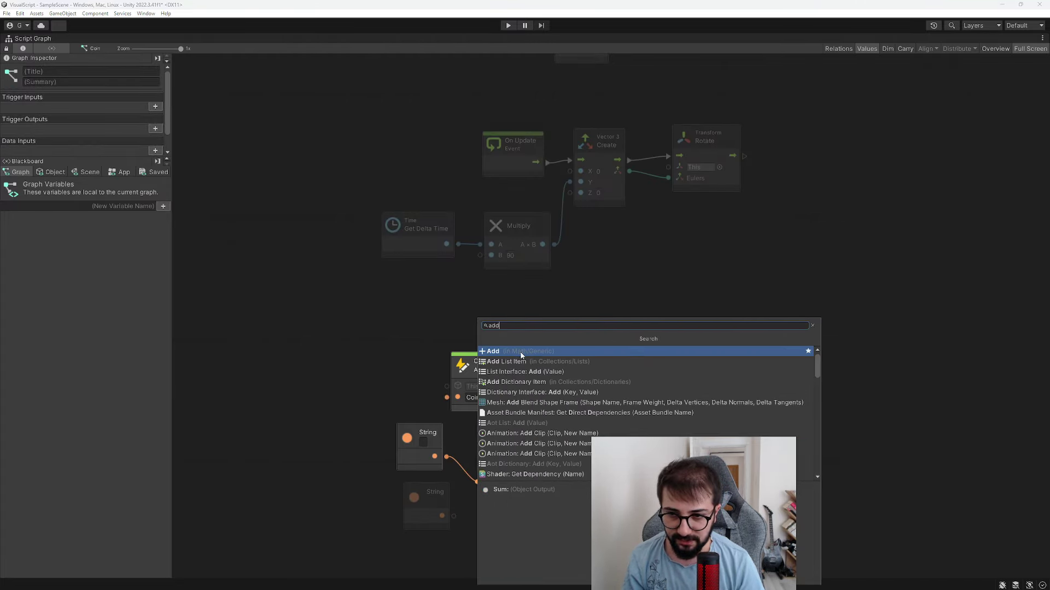
pyautogui.scroll(-3, 519, 405)
pyautogui.scroll(-2, 518, 432)
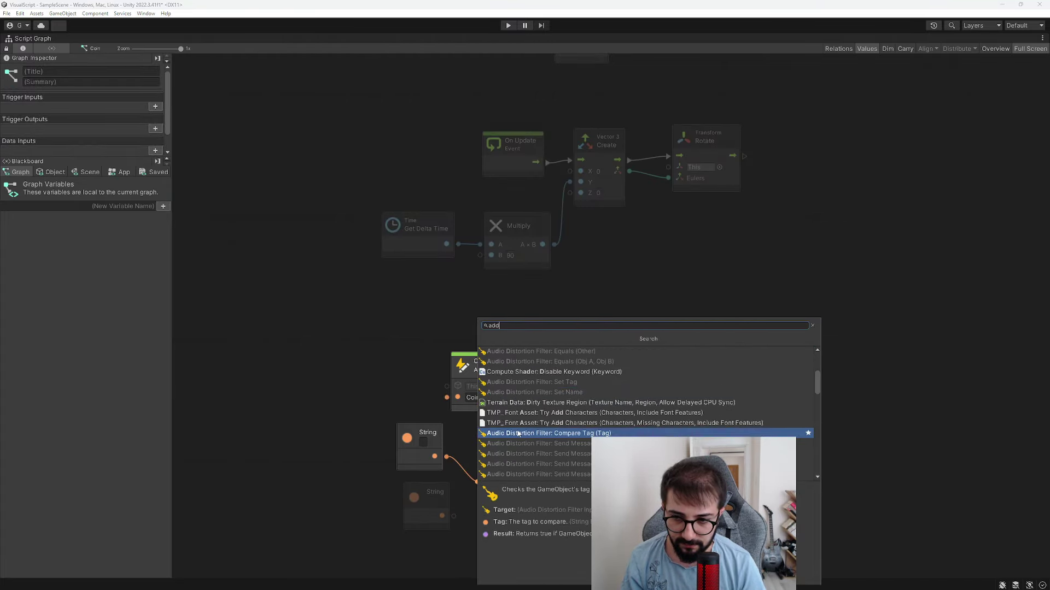
pyautogui.press('BackSpace')
pyautogui.press('BackSpace')
pyautogui.press('BackSpace')
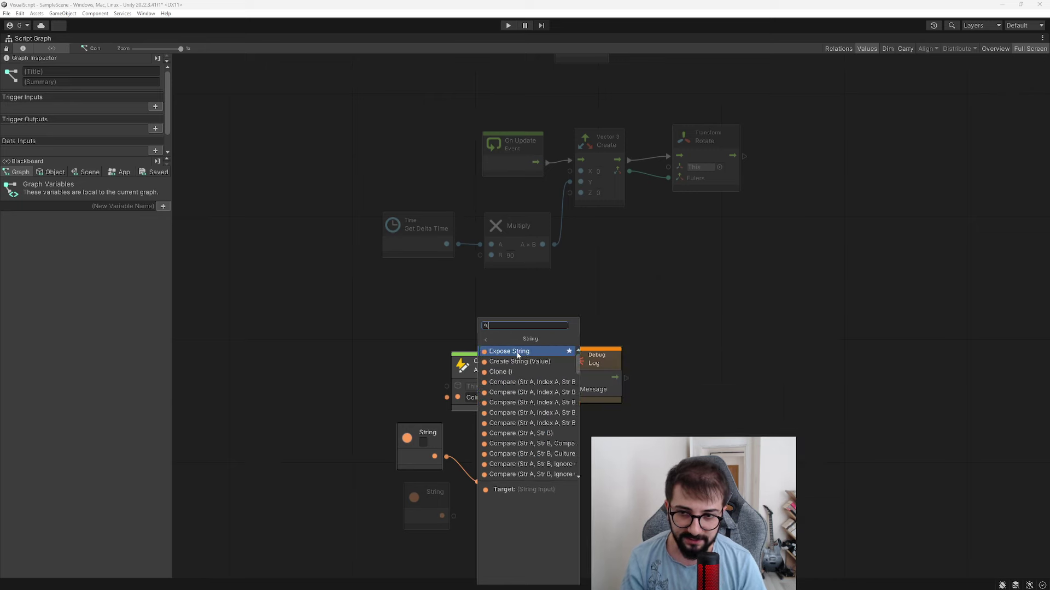
pyautogui.click(519, 361)
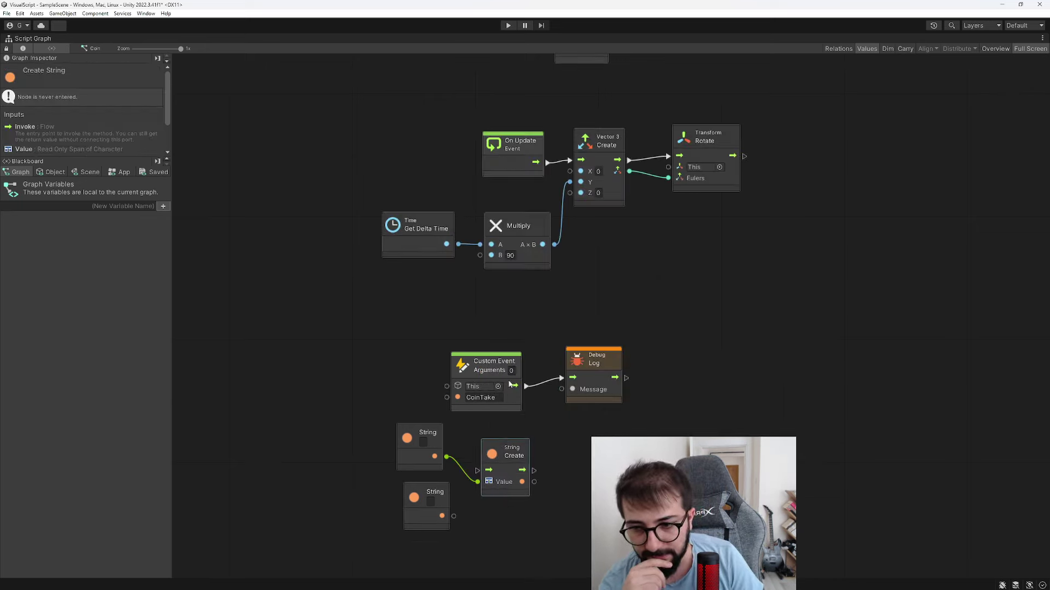
pyautogui.press('Delete')
# Step: Add a String Concat node from the String output, settling on the two-argument version
pyautogui.moveTo(434, 456); pyautogui.dragTo(481, 478)
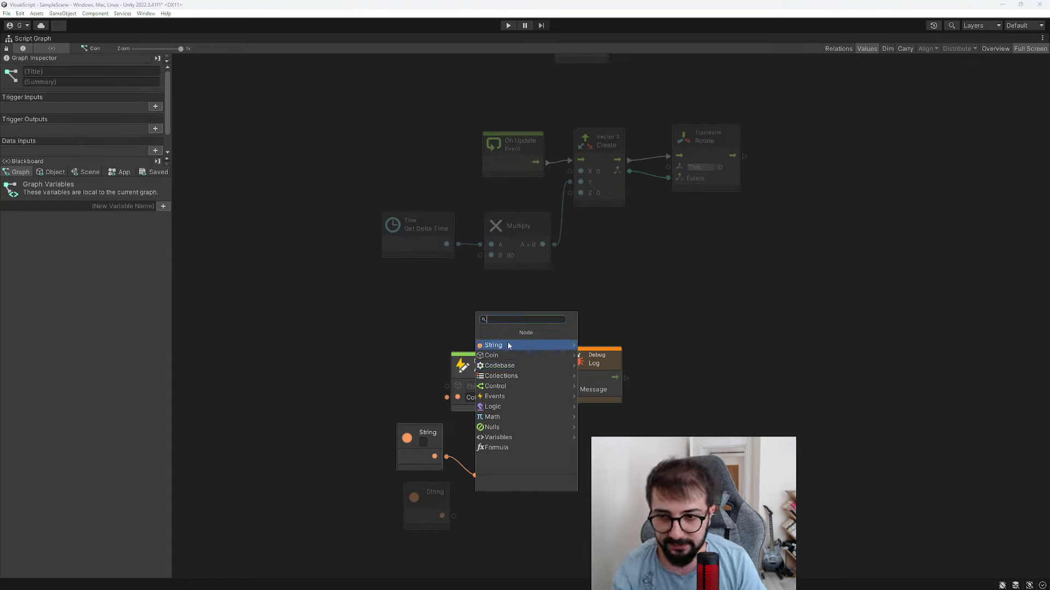
pyautogui.click(509, 345)
pyautogui.scroll(-1, 526, 383)
pyautogui.scroll(-1, 525, 410)
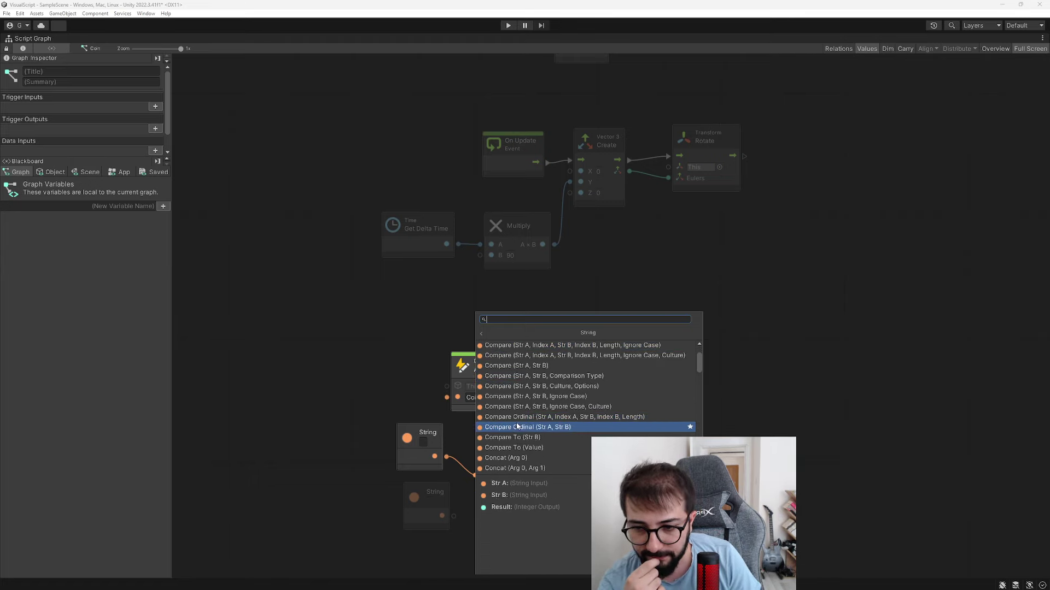
pyautogui.scroll(-1, 525, 432)
pyautogui.click(526, 449)
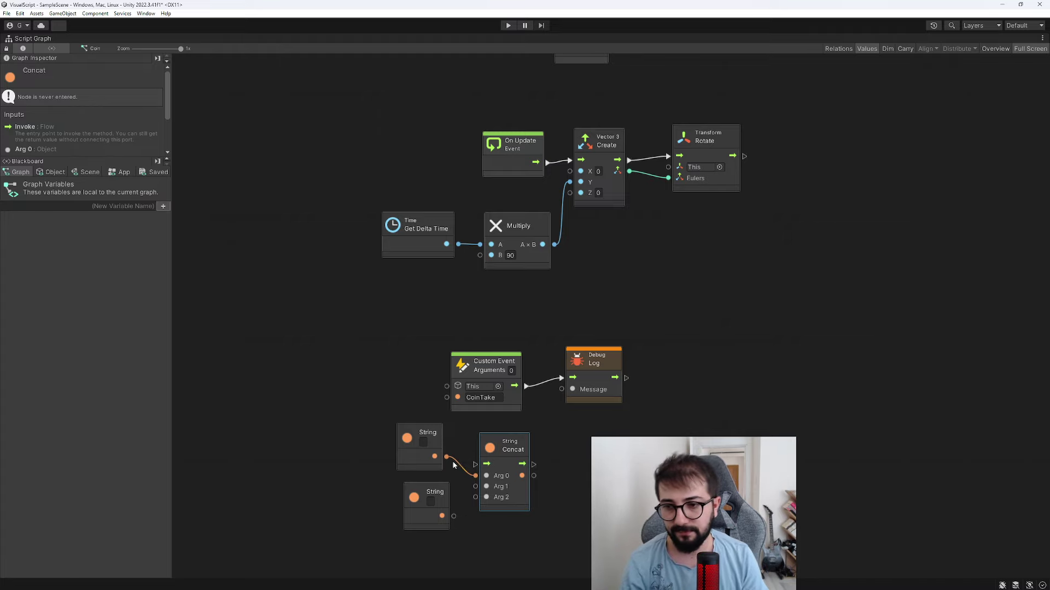
pyautogui.moveTo(446, 457); pyautogui.dragTo(473, 472)
pyautogui.click(519, 353)
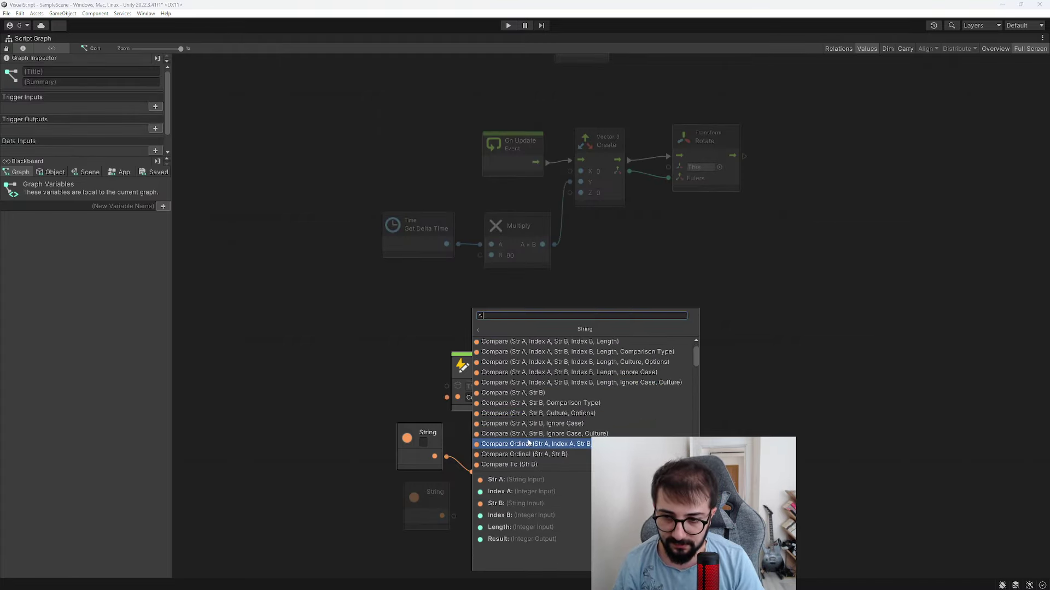
pyautogui.scroll(-2, 528, 442)
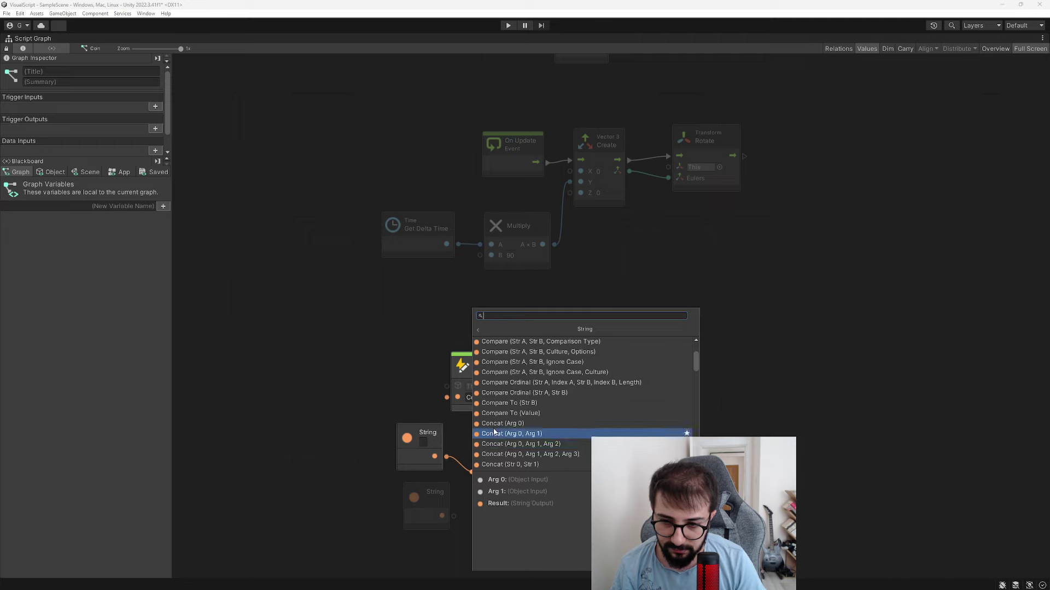
pyautogui.click(494, 433)
# Step: Wire the lower String into Concat's Arg 1, route the flow through Concat, and tidy the nodes
pyautogui.moveTo(452, 517)
pyautogui.mouseDown()
pyautogui.moveTo(483, 483)
pyautogui.moveTo(514, 386)
pyautogui.moveTo(467, 359)
pyautogui.mouseUp()
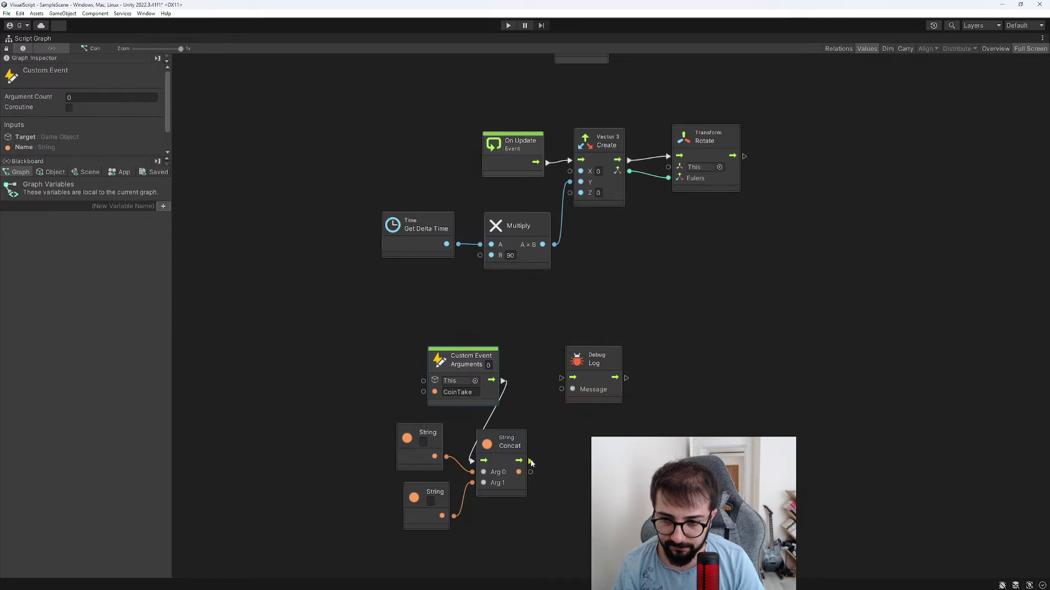
pyautogui.moveTo(531, 460); pyautogui.dragTo(560, 376)
pyautogui.moveTo(503, 441)
pyautogui.mouseDown()
pyautogui.moveTo(530, 369)
pyautogui.moveTo(606, 361)
pyautogui.mouseUp()
pyautogui.moveTo(531, 367); pyautogui.dragTo(545, 360)
pyautogui.moveTo(412, 448); pyautogui.dragTo(401, 445)
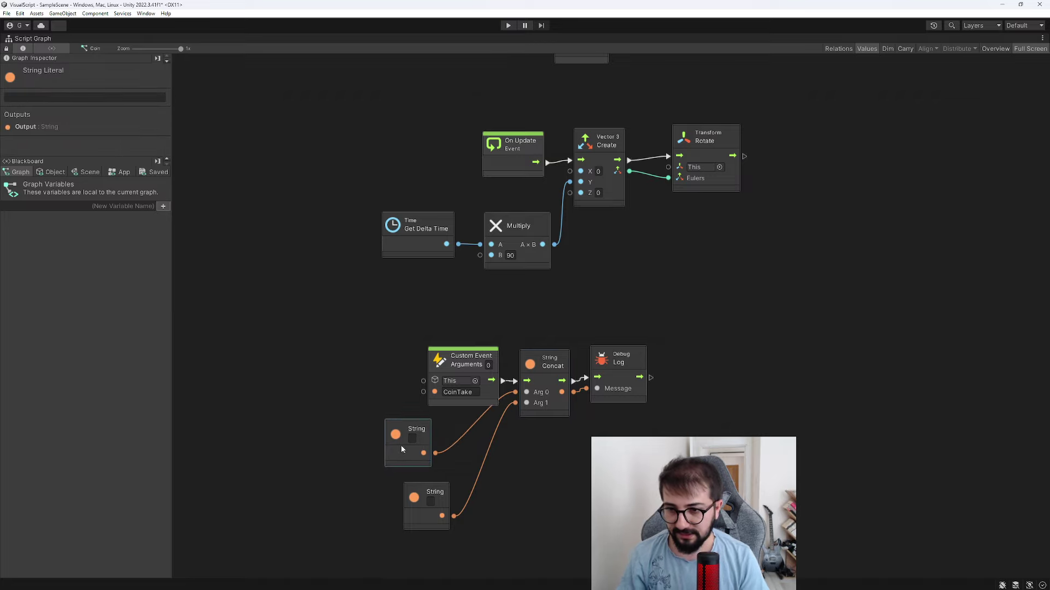
pyautogui.click(393, 466)
pyautogui.click(415, 454)
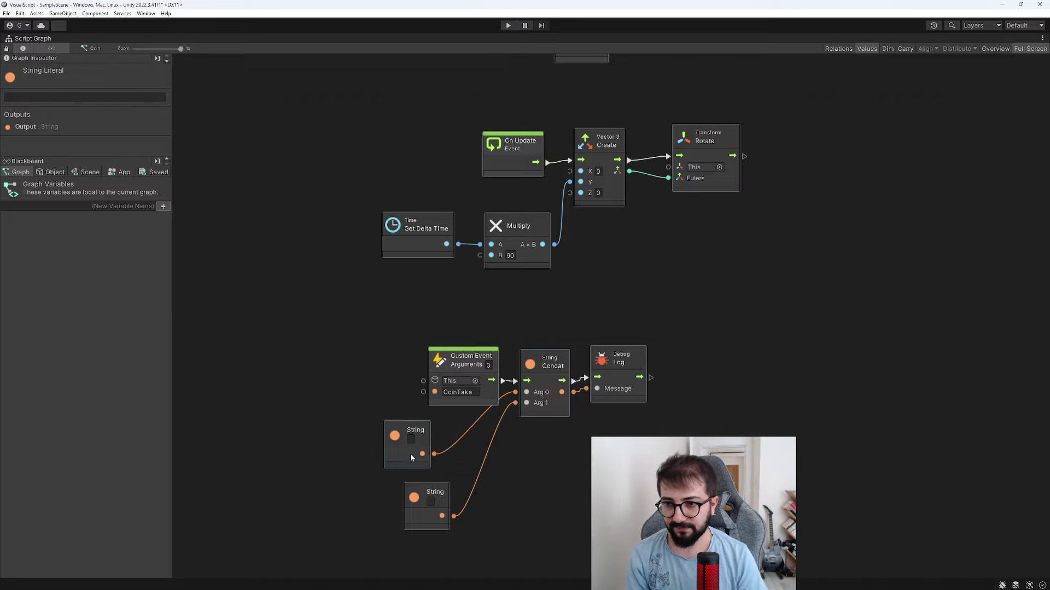
# Step: Delete the upper String node and discard a wrongly added Game Object node
pyautogui.press('Delete')
pyautogui.rightClick(440, 443)
pyautogui.write('game')
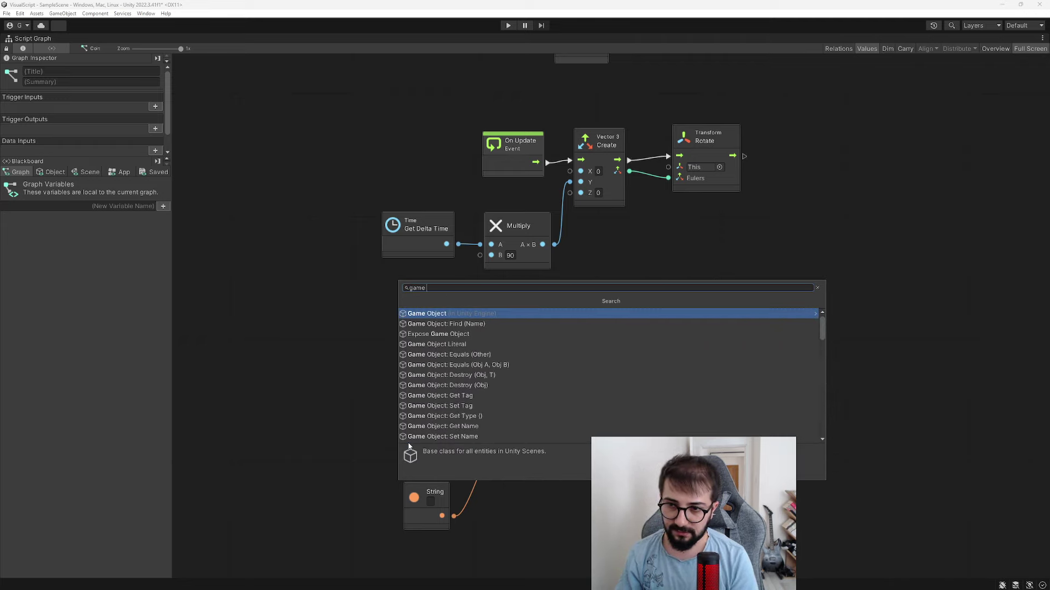
pyautogui.press('Return')
pyautogui.moveTo(394, 445); pyautogui.dragTo(365, 438)
pyautogui.press('Delete')
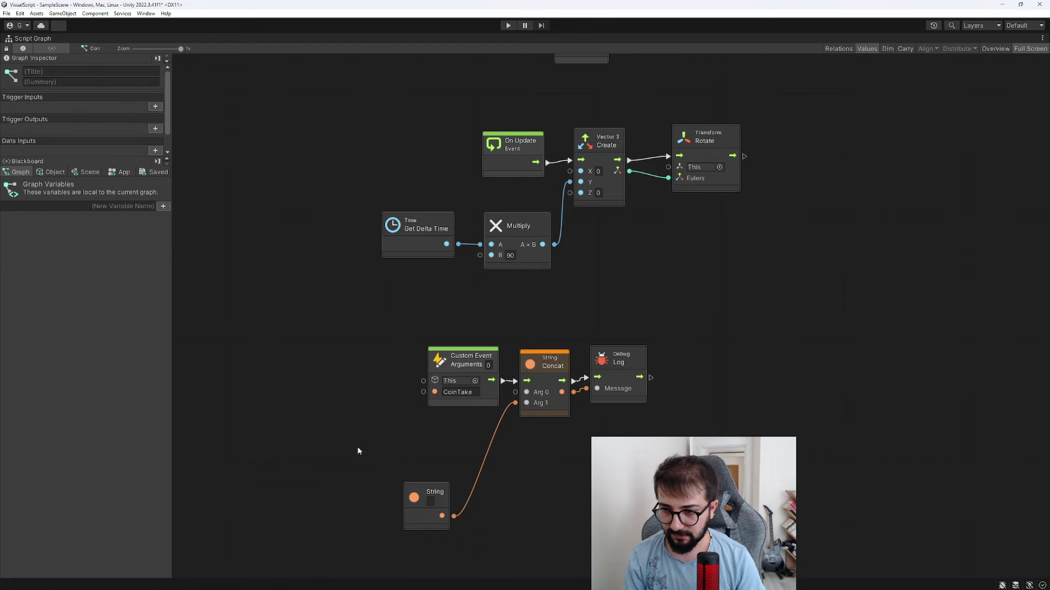
# Step: Wire a Game Object Get Name node into Concat's Arg 0 and set the String to 'coin alındı'
pyautogui.rightClick(340, 435)
pyautogui.write('game on')
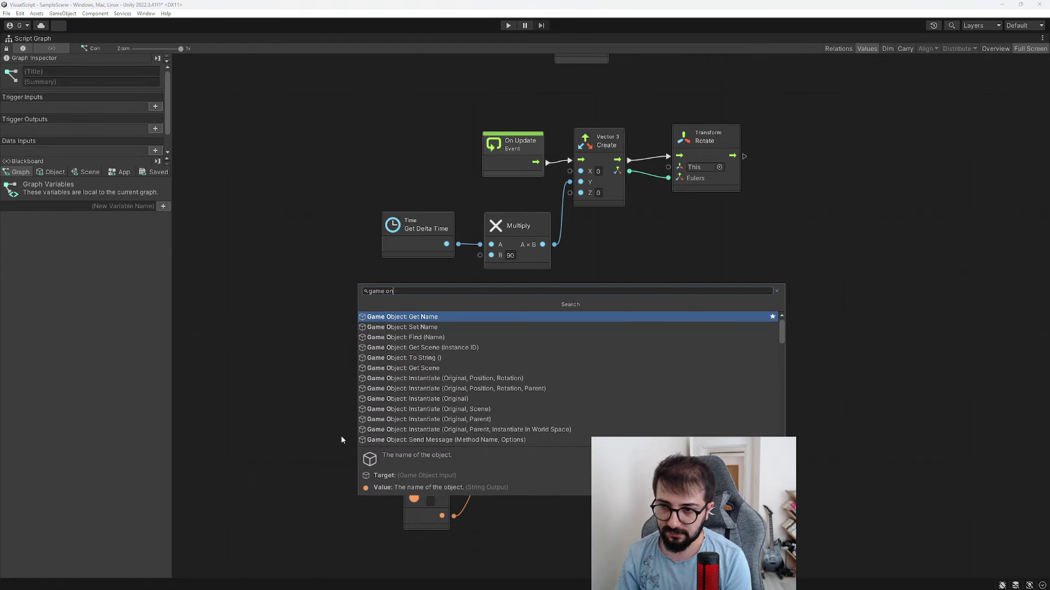
pyautogui.press('Return')
pyautogui.click(385, 421)
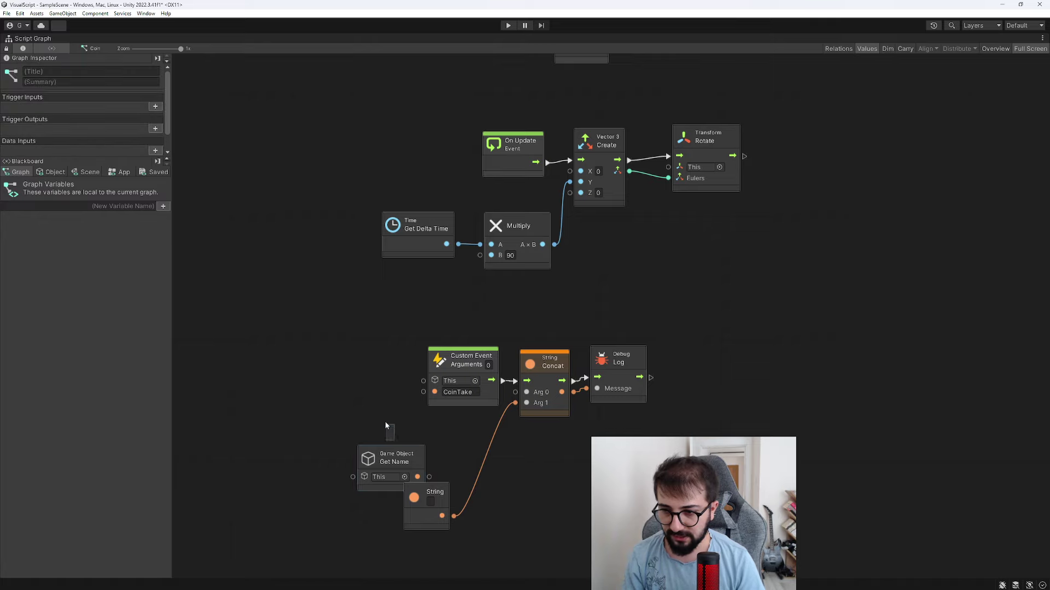
pyautogui.click(390, 450)
pyautogui.moveTo(390, 450)
pyautogui.mouseDown()
pyautogui.moveTo(386, 432)
pyautogui.moveTo(482, 422)
pyautogui.mouseUp()
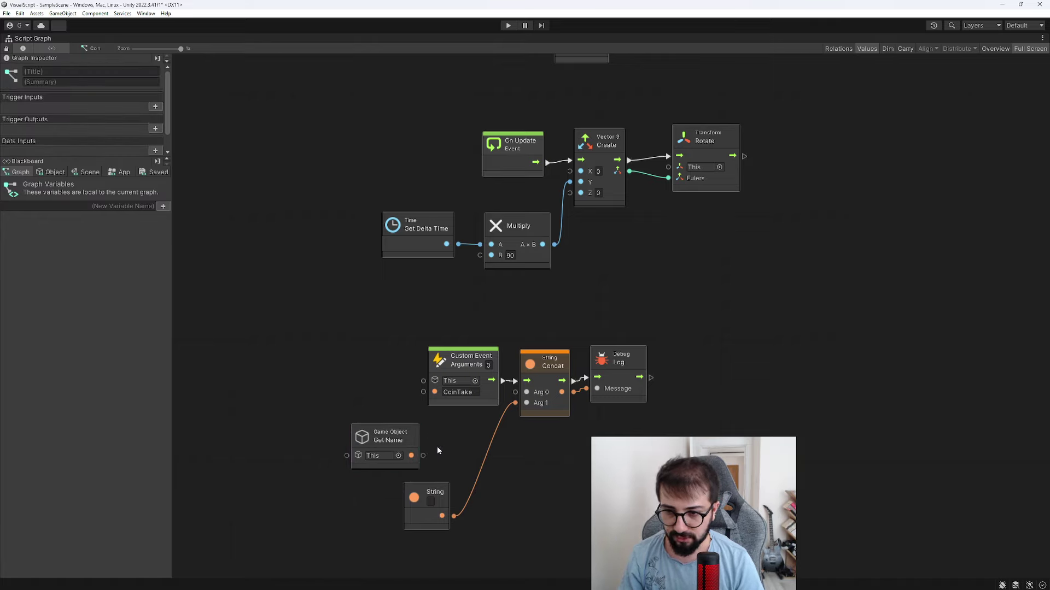
pyautogui.moveTo(422, 456); pyautogui.dragTo(515, 392)
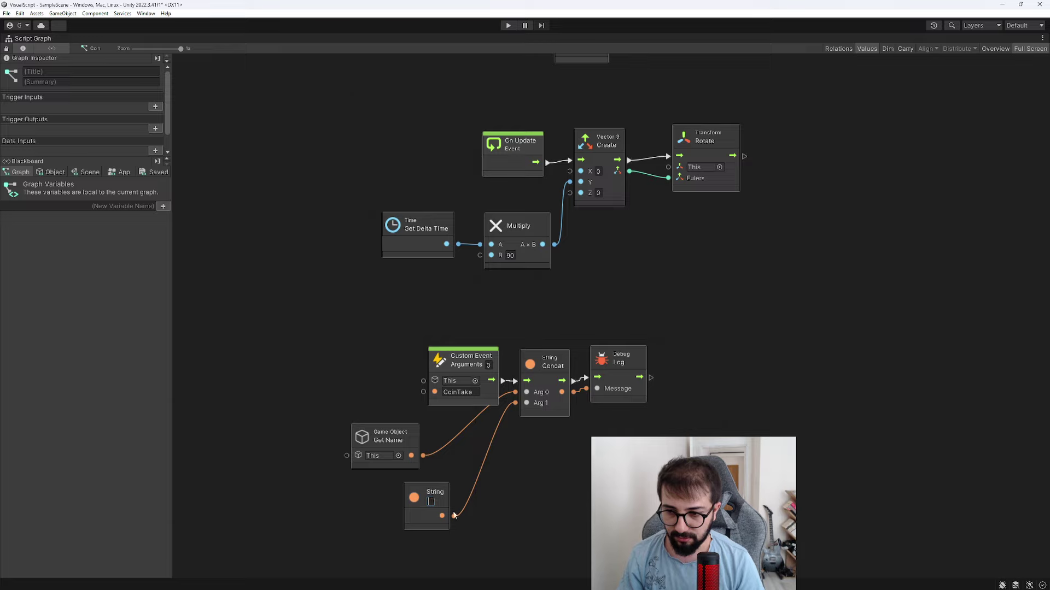
pyautogui.write('coin alın')
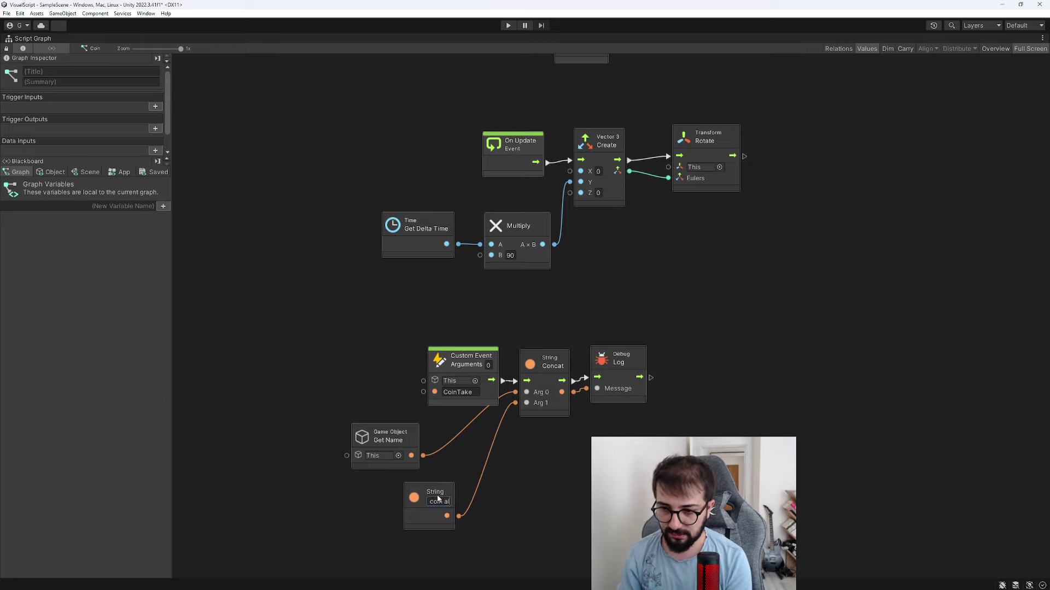
pyautogui.write('dı')
# Step: Add a Component Destroy node right after Debug Log
pyautogui.moveTo(481, 358); pyautogui.dragTo(465, 355)
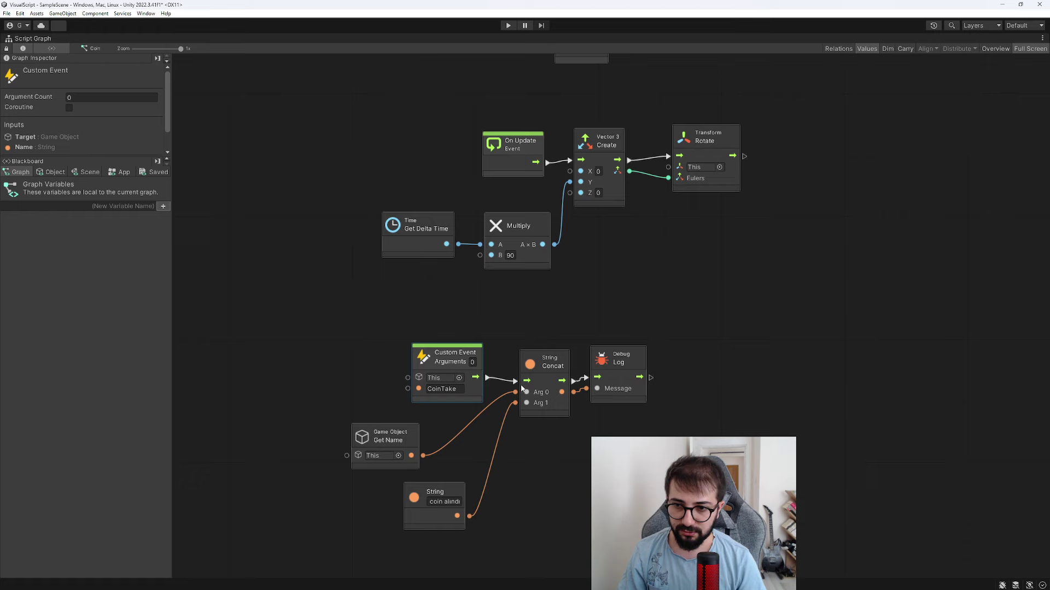
pyautogui.moveTo(650, 377); pyautogui.dragTo(686, 381)
pyautogui.write('dest')
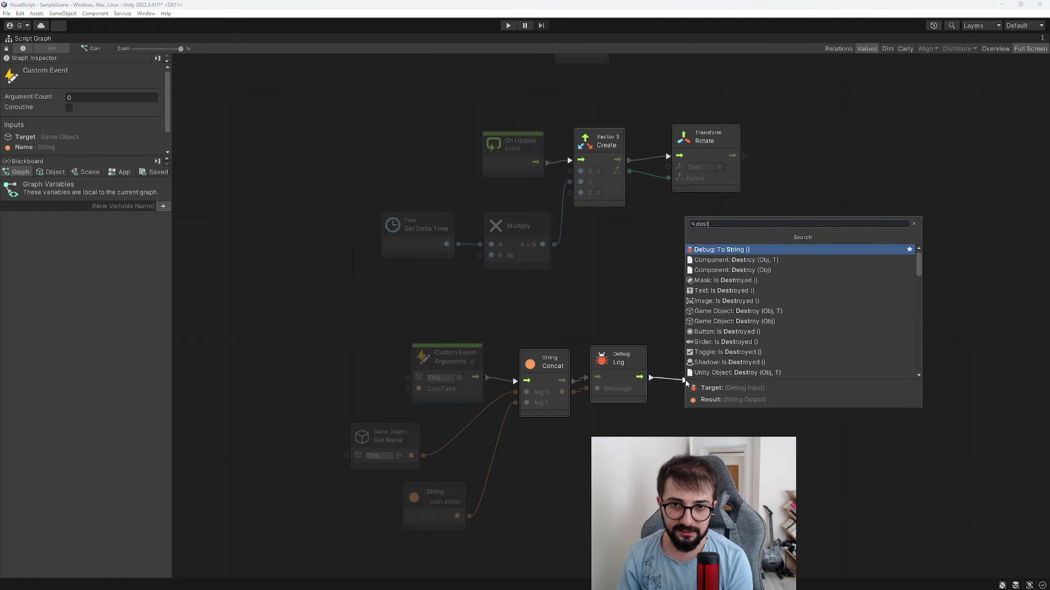
pyautogui.press('Down')
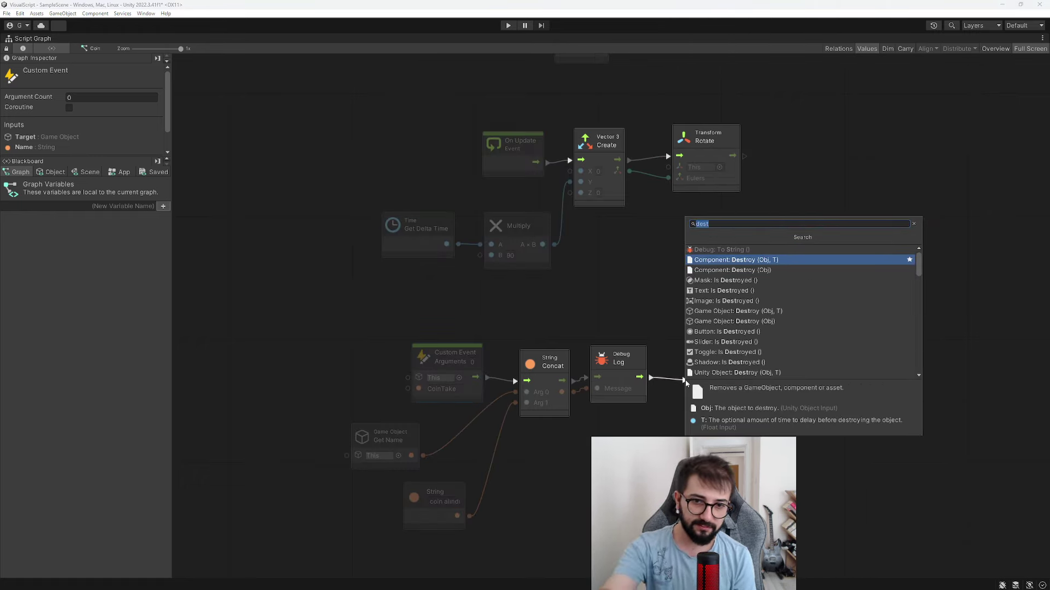
pyautogui.press('Down')
pyautogui.press('Return')
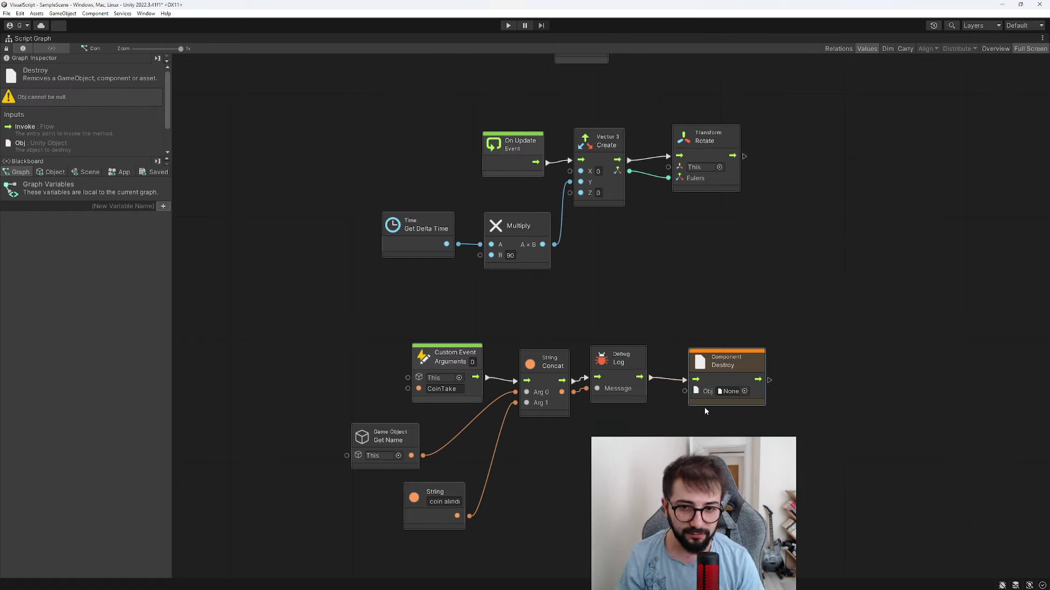
pyautogui.moveTo(748, 370); pyautogui.dragTo(768, 365)
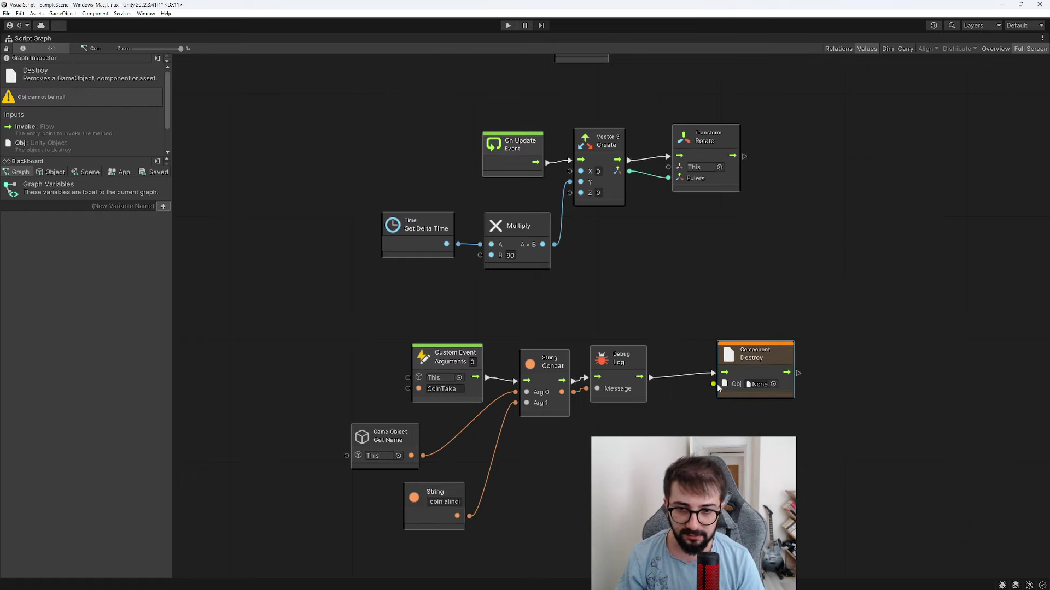
# Step: Feed a This (Self) node into Destroy's Obj input and return the graph to the docked layout
pyautogui.moveTo(714, 385); pyautogui.dragTo(716, 414)
pyautogui.write('select')
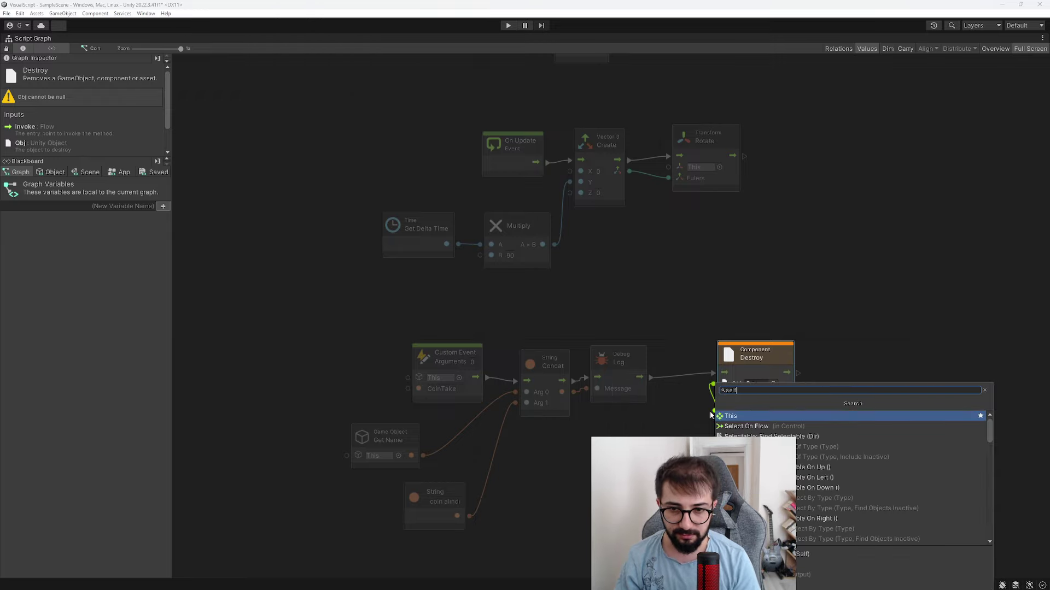
pyautogui.press('Return')
pyautogui.hotkey('ctrl', 'z')
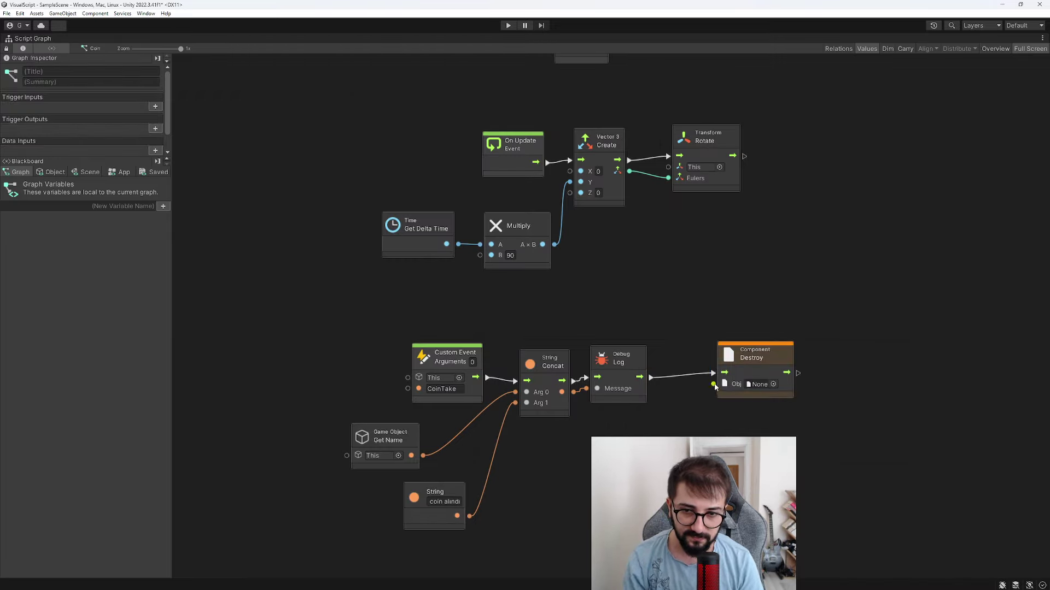
pyautogui.moveTo(713, 384); pyautogui.dragTo(720, 420)
pyautogui.write('self')
pyautogui.press('Return')
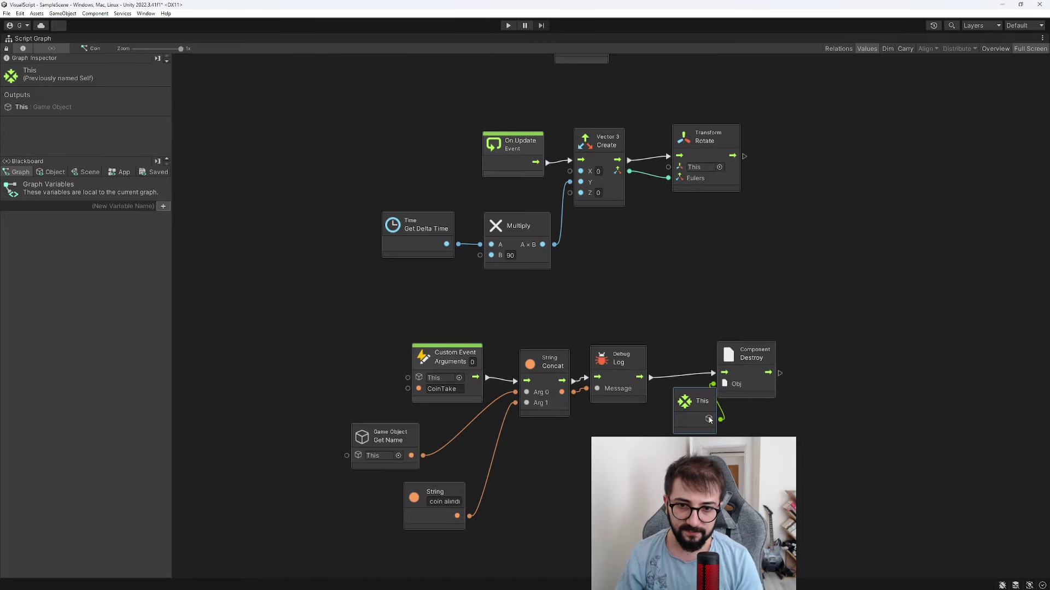
pyautogui.moveTo(761, 382); pyautogui.dragTo(780, 386)
pyautogui.moveTo(702, 400); pyautogui.dragTo(691, 416)
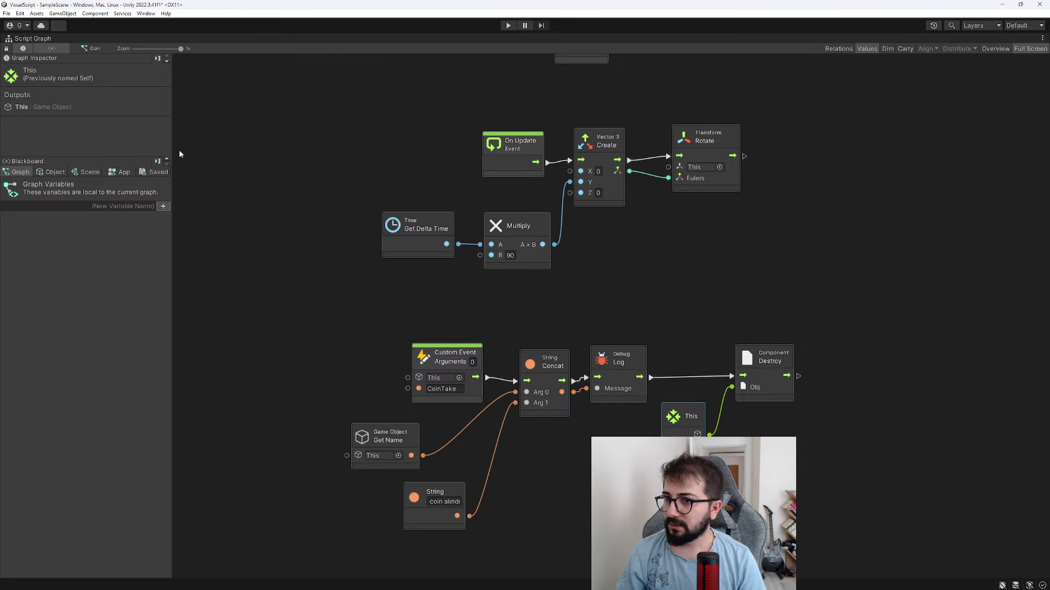
pyautogui.doubleClick(31, 37)
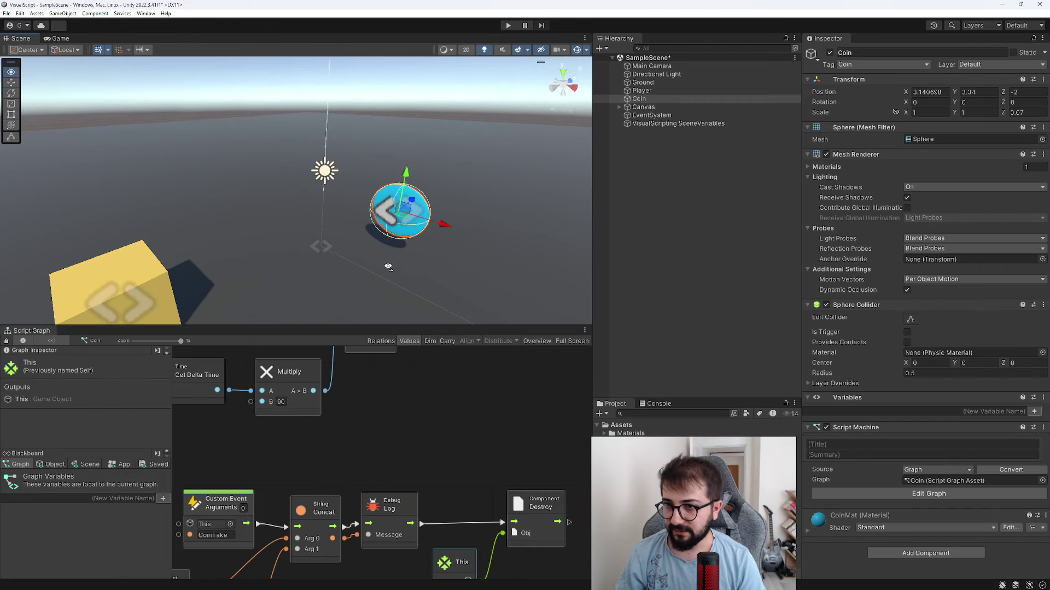
# Step: In the Player's maximized graph, add a Trigger Custom Event node from Get Game Object's output
pyautogui.click(171, 277)
pyautogui.doubleClick(27, 331)
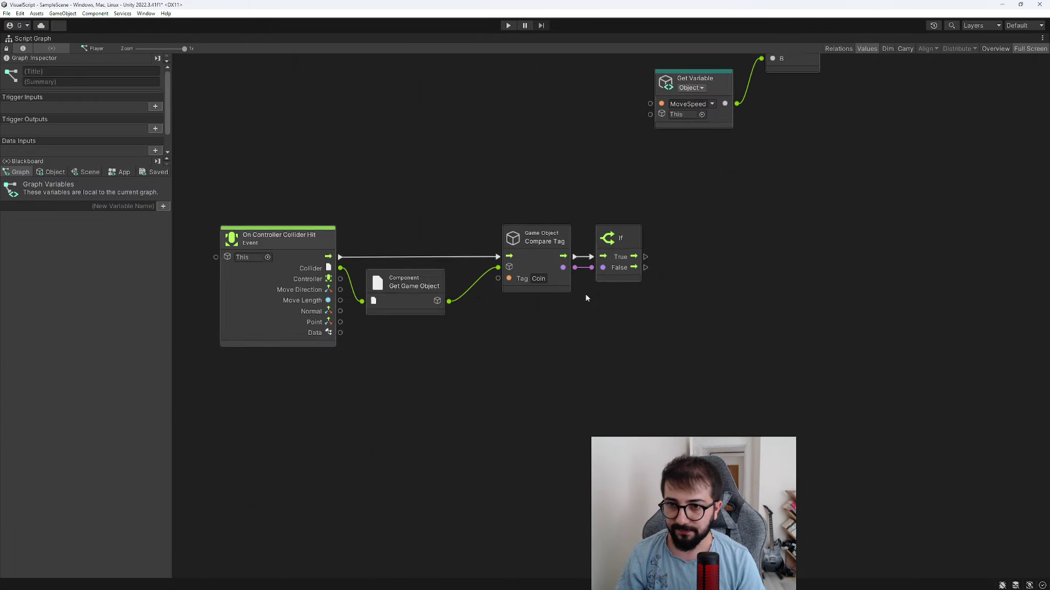
pyautogui.moveTo(356, 339); pyautogui.dragTo(357, 341)
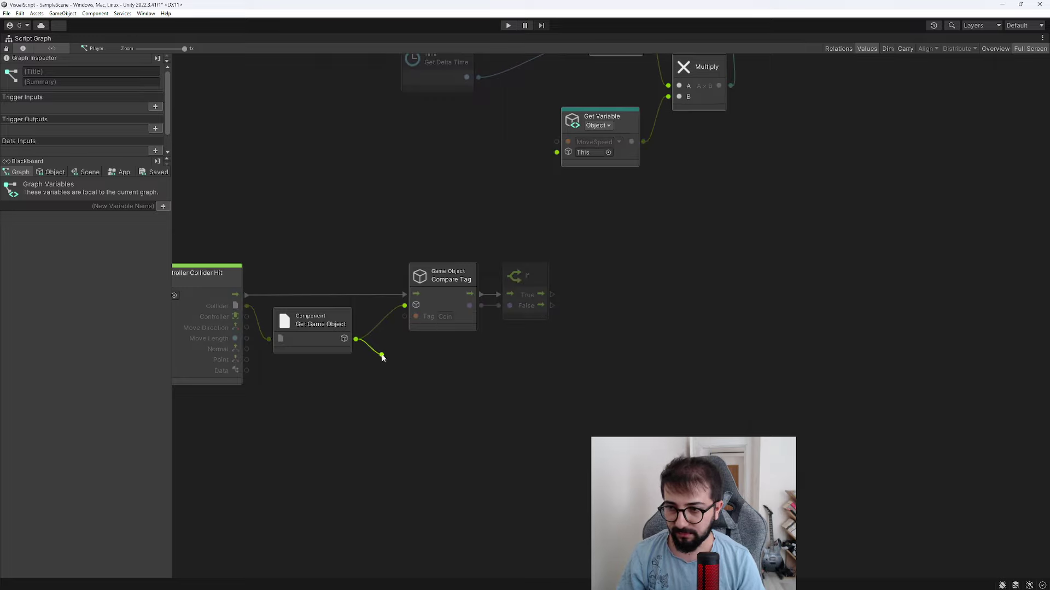
pyautogui.moveTo(388, 389); pyautogui.dragTo(435, 385)
pyautogui.write('tr')
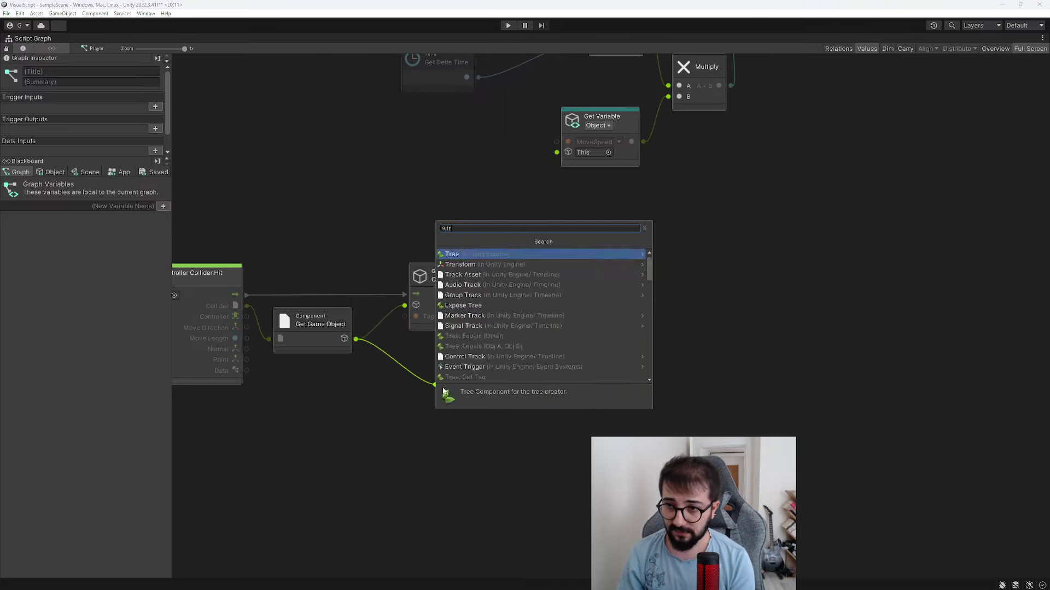
pyautogui.write('i')
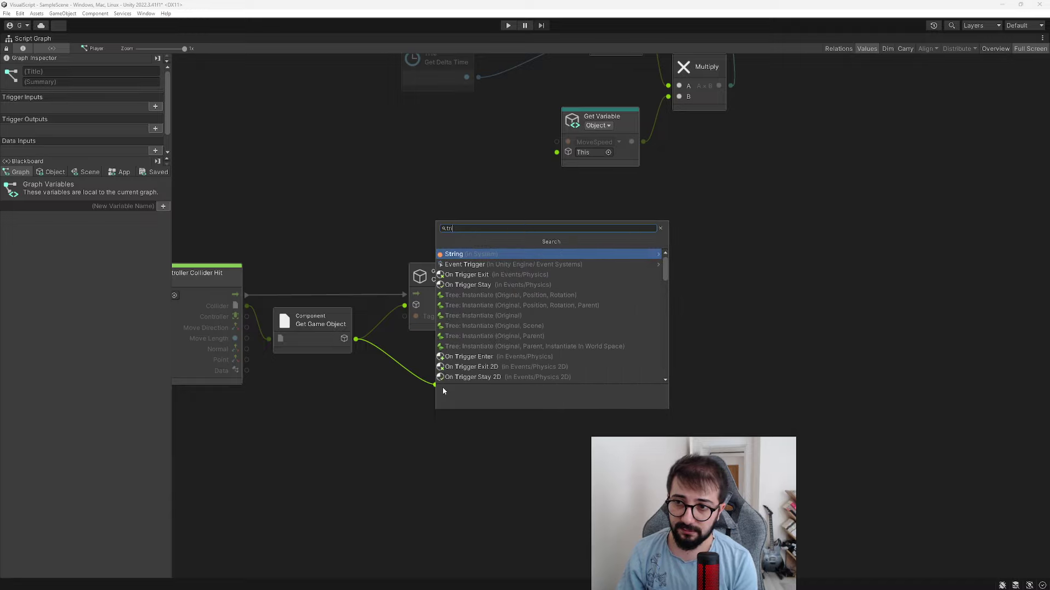
pyautogui.write('gger even')
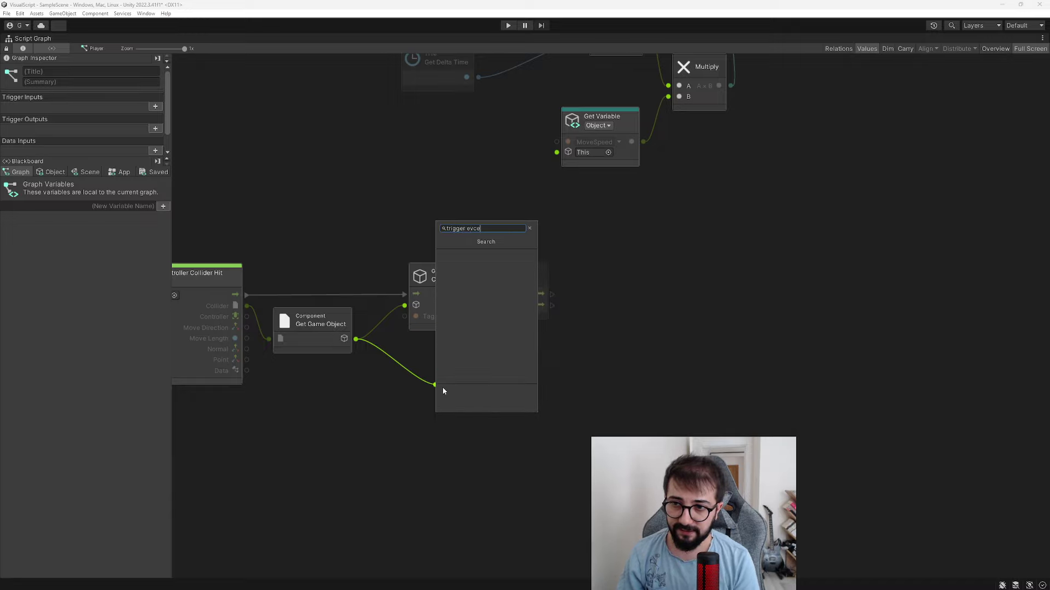
pyautogui.press('Return')
pyautogui.moveTo(475, 365); pyautogui.dragTo(622, 295)
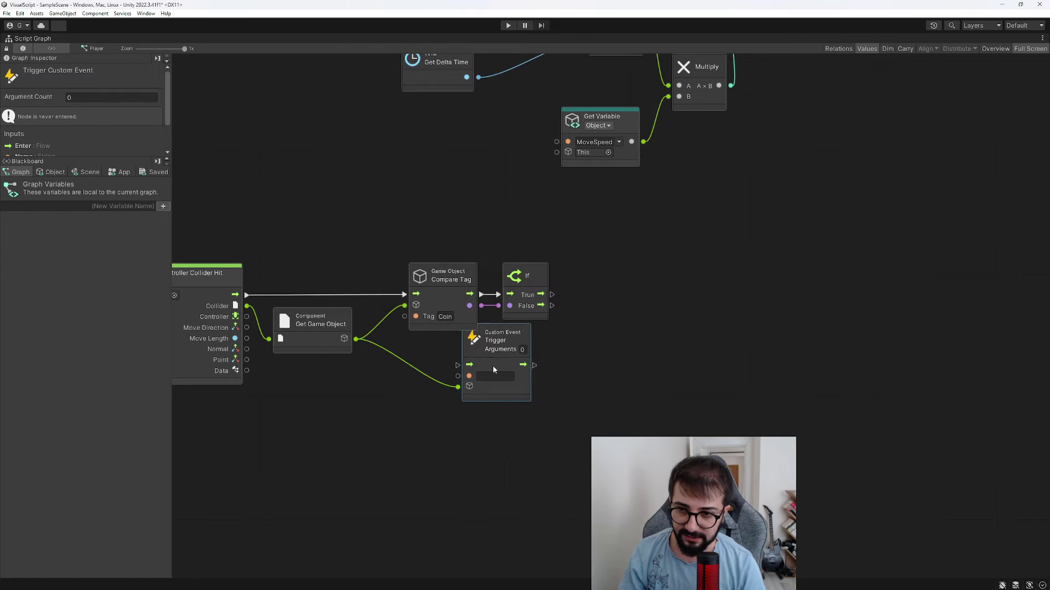
# Step: Connect If's True output to the trigger and name the event CoinTake
pyautogui.moveTo(551, 295); pyautogui.dragTo(601, 300)
pyautogui.moveTo(621, 294); pyautogui.dragTo(633, 287)
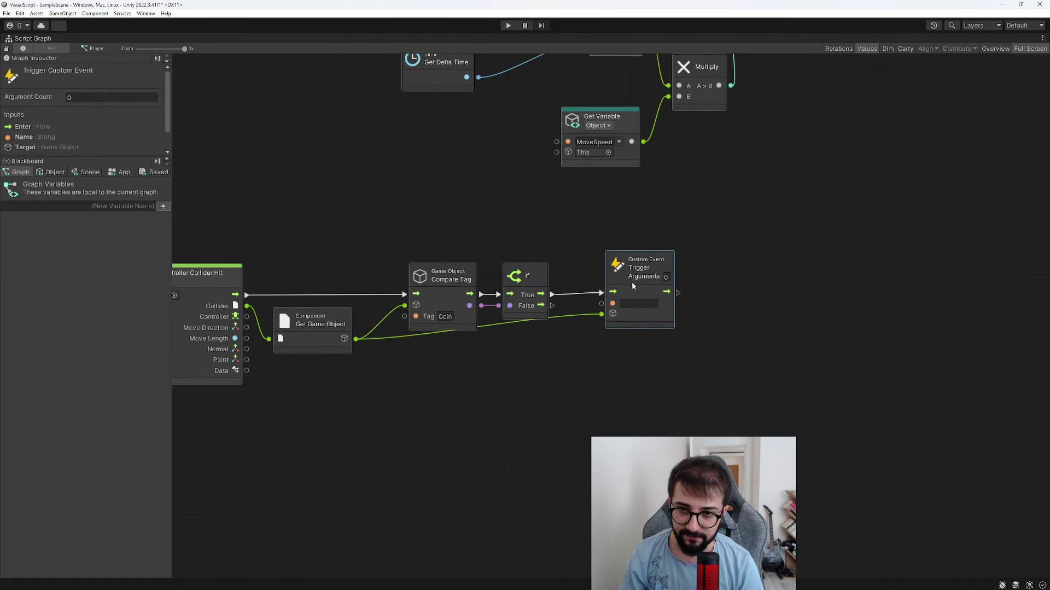
pyautogui.write('Coint')
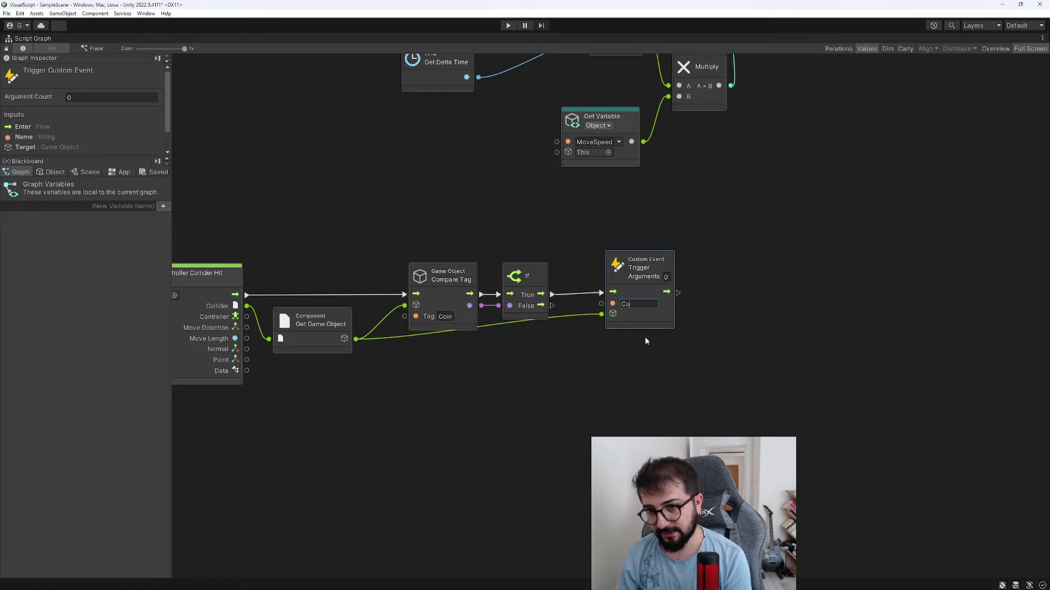
pyautogui.press('BackSpace')
pyautogui.write('Take')
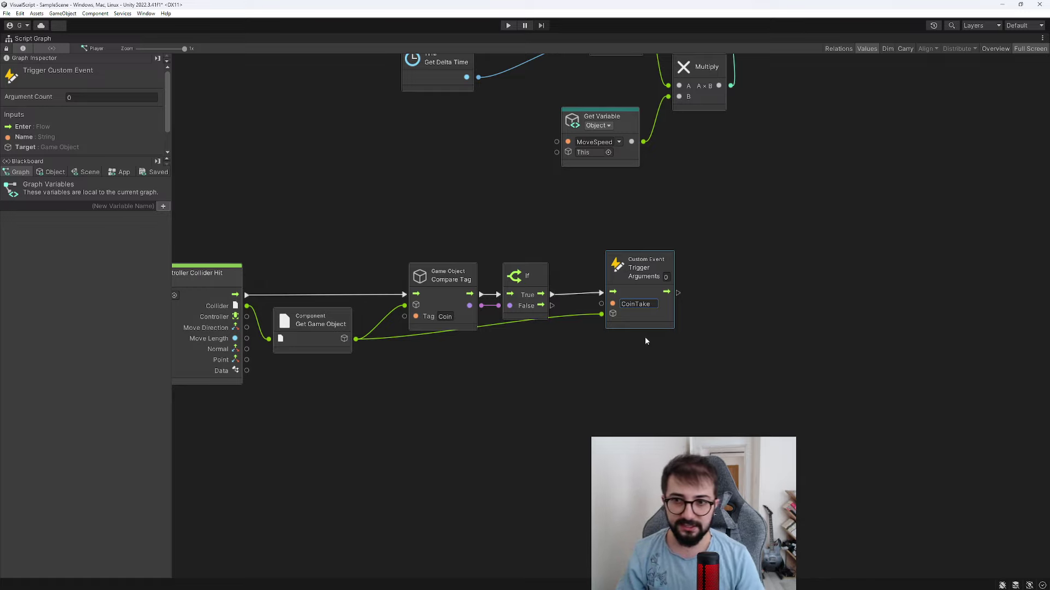
pyautogui.moveTo(662, 276); pyautogui.dragTo(688, 272)
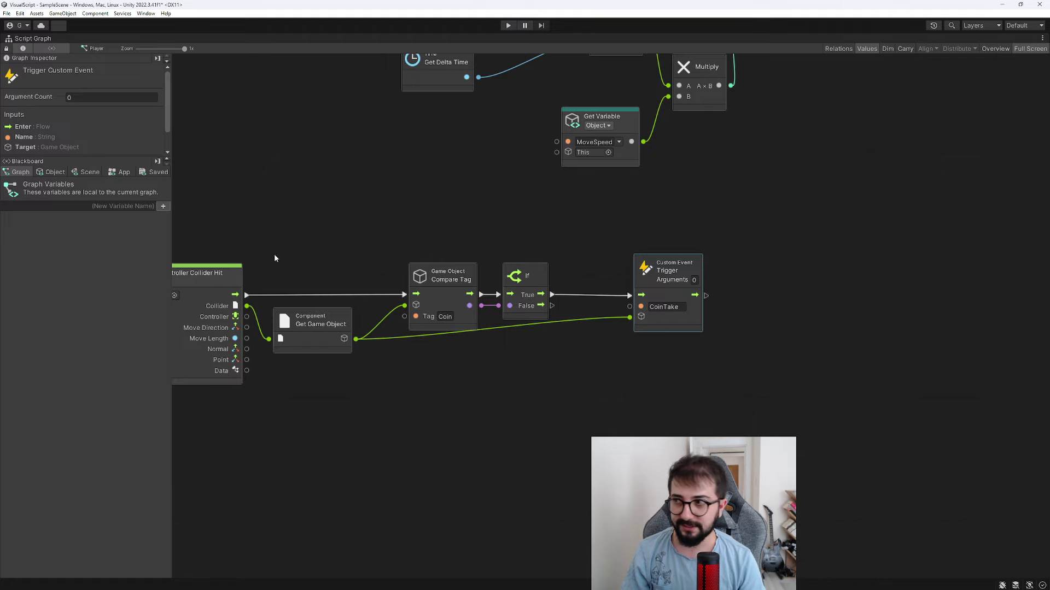
# Step: Check the Coin's graph, reopen the Player graph maximized, and tidy the Compare Tag, If and trigger nodes
pyautogui.doubleClick(41, 39)
pyautogui.click(410, 225)
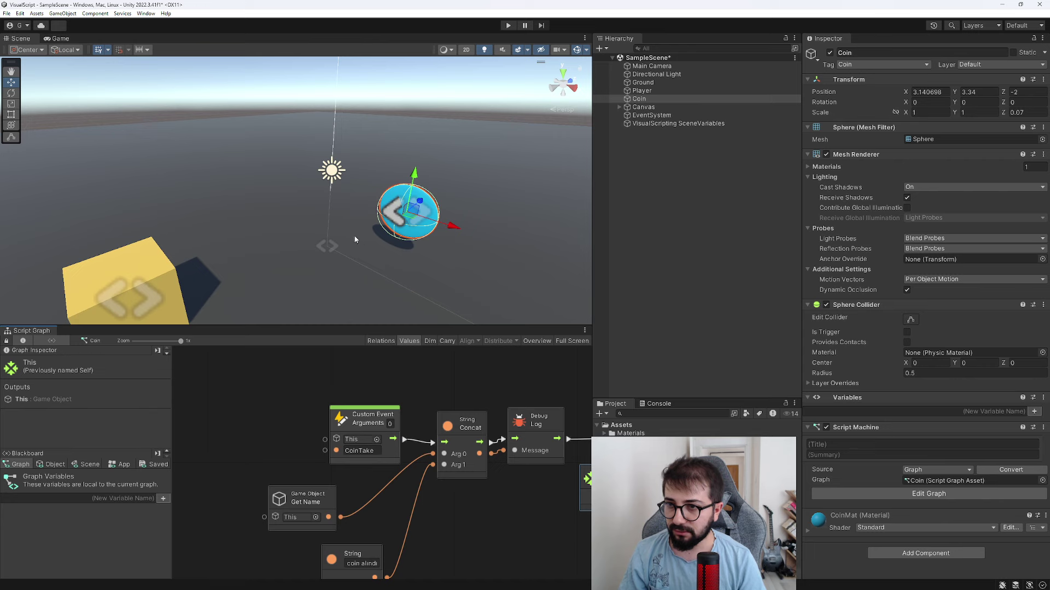
pyautogui.click(120, 290)
pyautogui.doubleClick(39, 332)
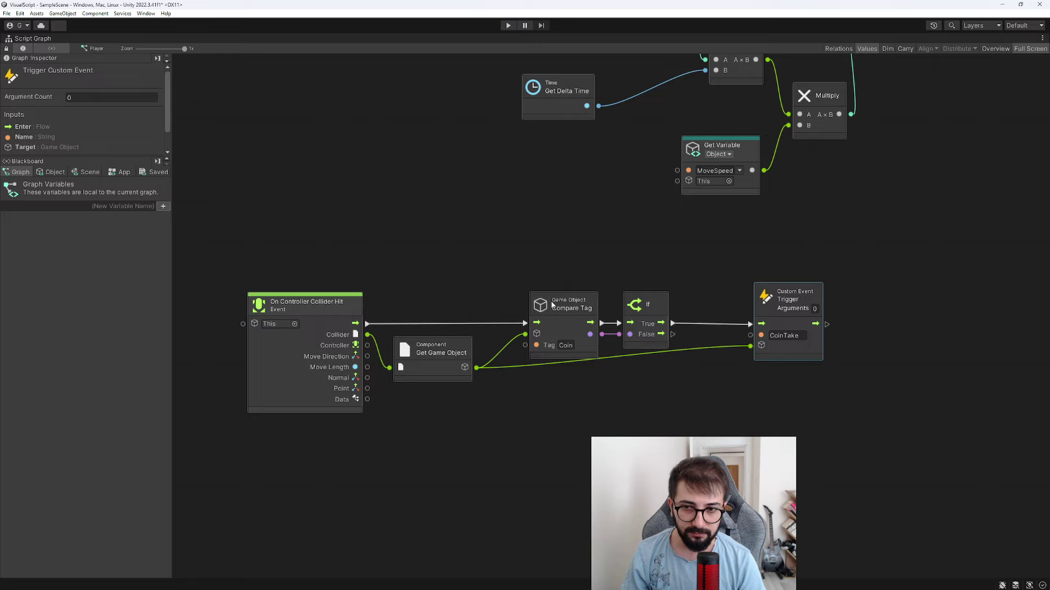
pyautogui.moveTo(552, 305); pyautogui.dragTo(546, 287)
pyautogui.moveTo(796, 303); pyautogui.dragTo(794, 284)
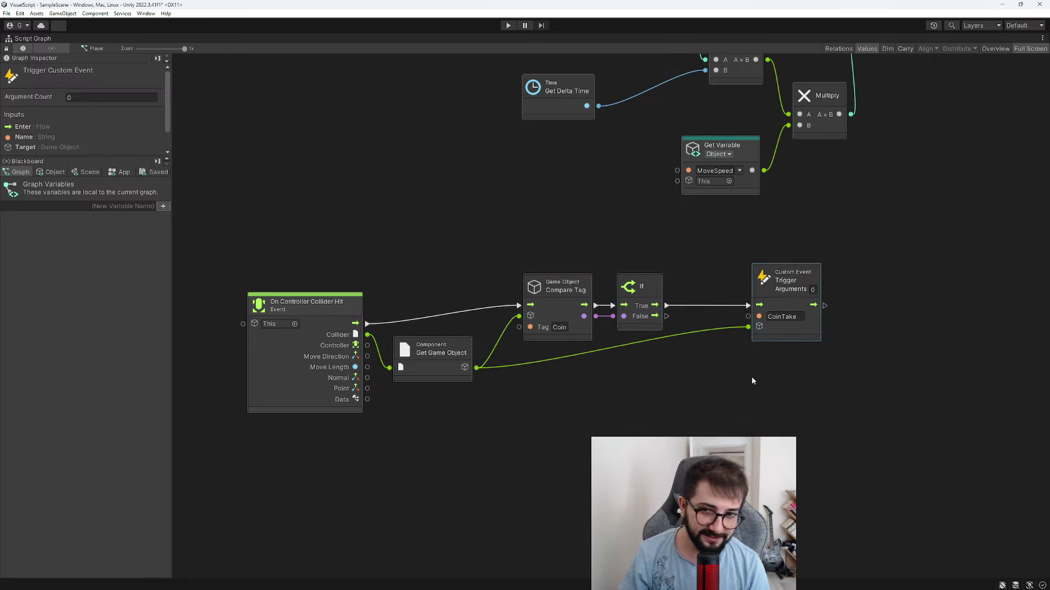
pyautogui.moveTo(860, 329); pyautogui.dragTo(716, 327, button='middle')
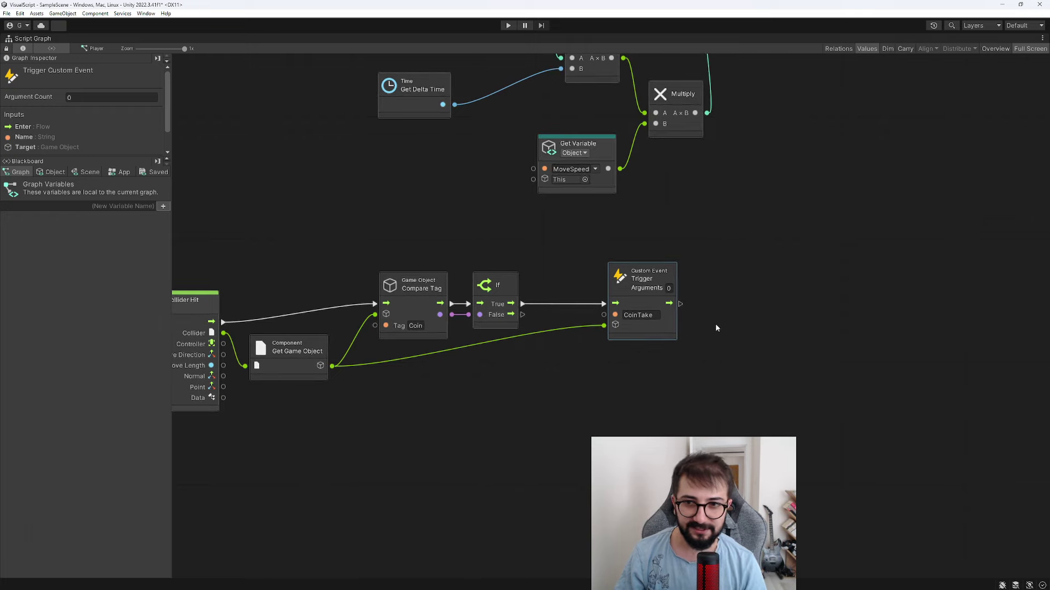
# Step: Create an Integer object variable named CurrentCoin
pyautogui.click(52, 171)
pyautogui.moveTo(246, 253); pyautogui.dragTo(321, 273, button='middle')
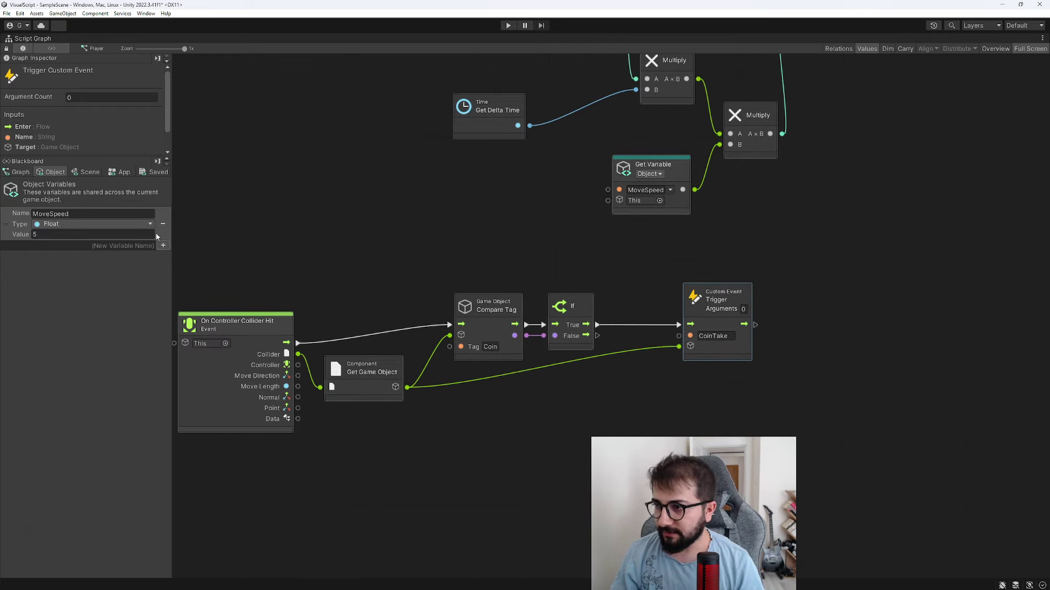
pyautogui.write('Cur')
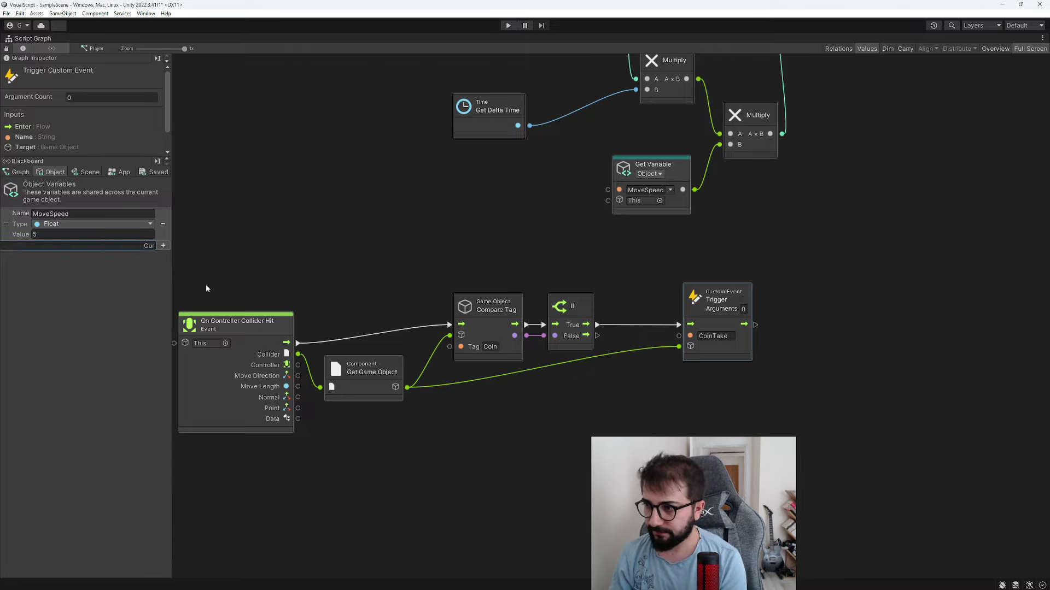
pyautogui.write('rentCoin')
pyautogui.press('Return')
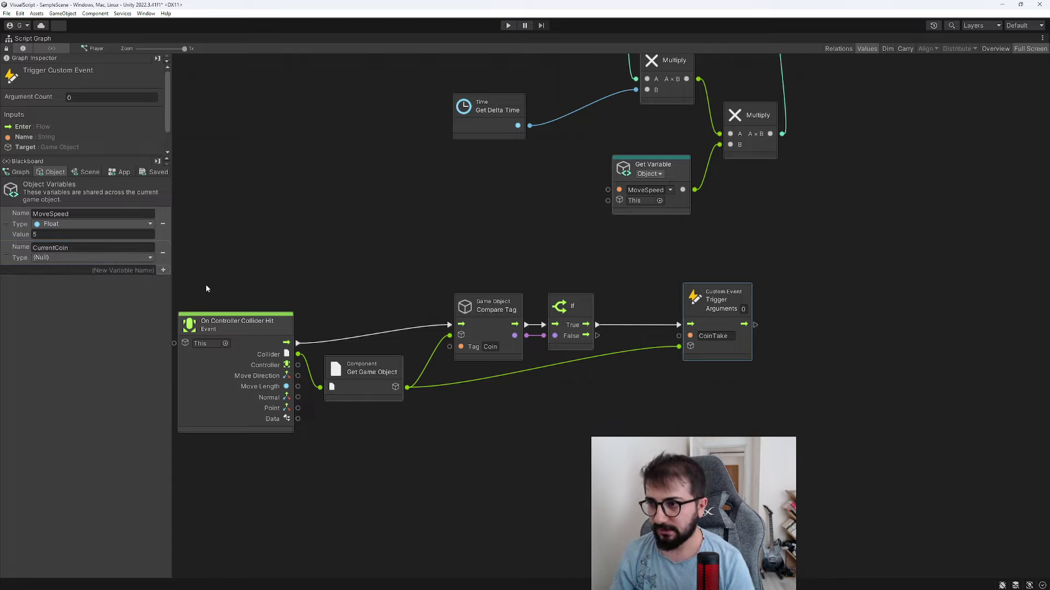
pyautogui.click(41, 259)
pyautogui.click(52, 305)
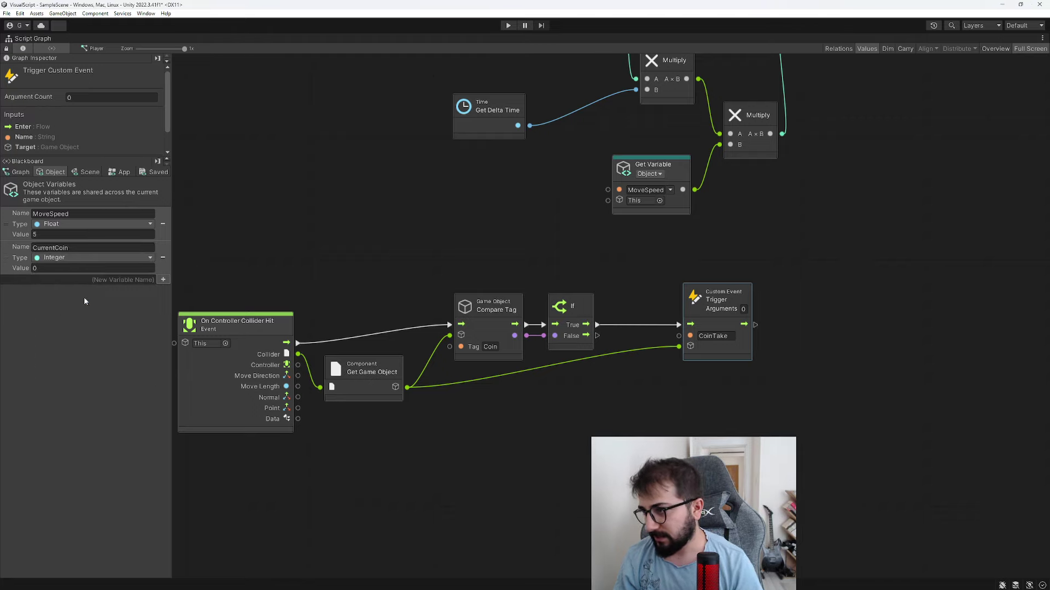
# Step: Create a CoinText variable of type TM Pro > Text Mesh Pro UGUI, then restore the docked layout
pyautogui.click(163, 281)
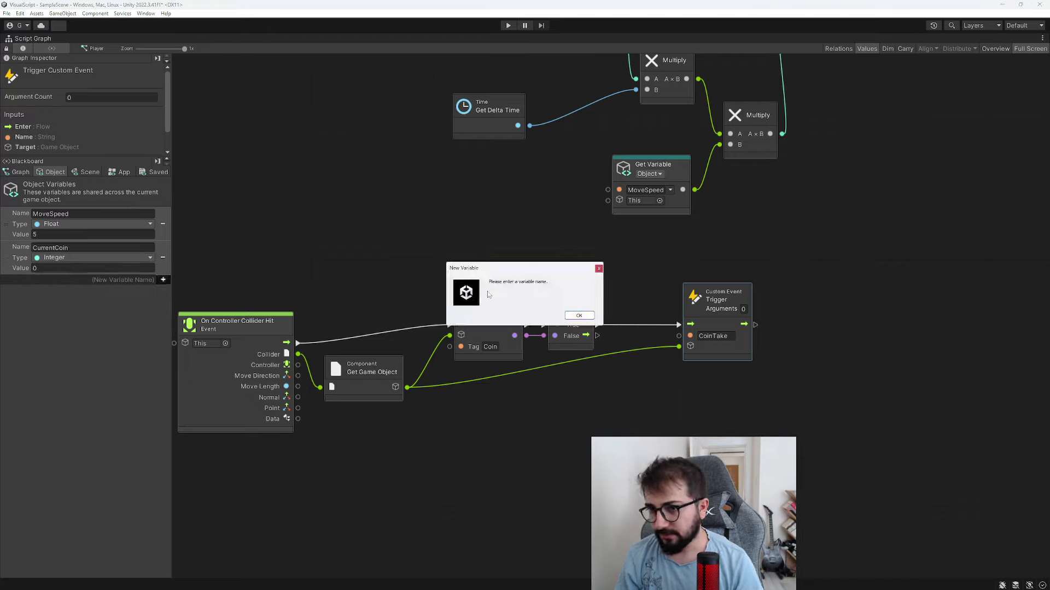
pyautogui.click(569, 314)
pyautogui.click(114, 278)
pyautogui.write('CoinTe')
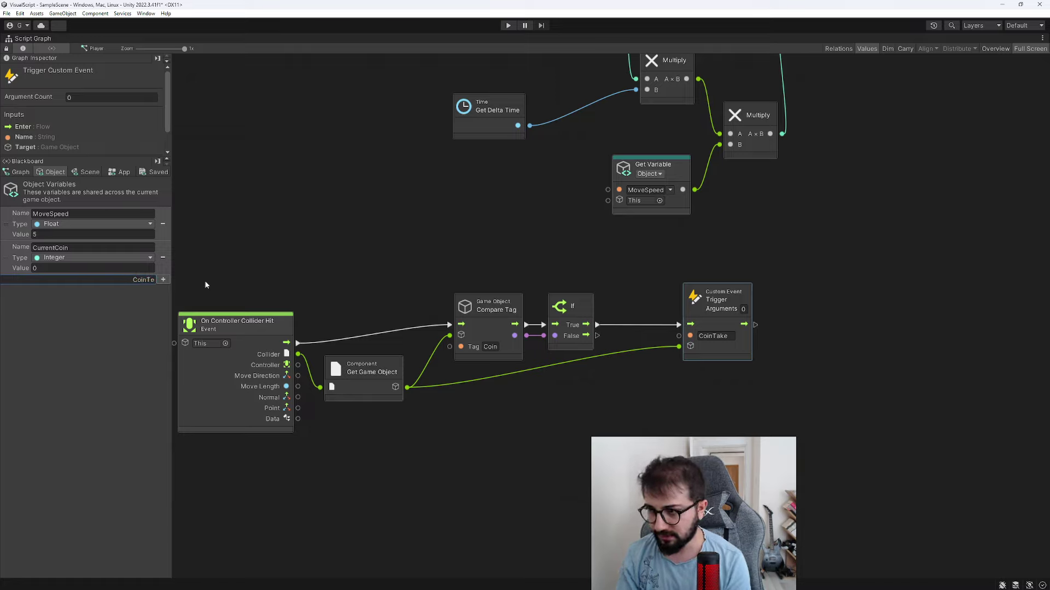
pyautogui.write('xt')
pyautogui.press('Return')
pyautogui.click(47, 293)
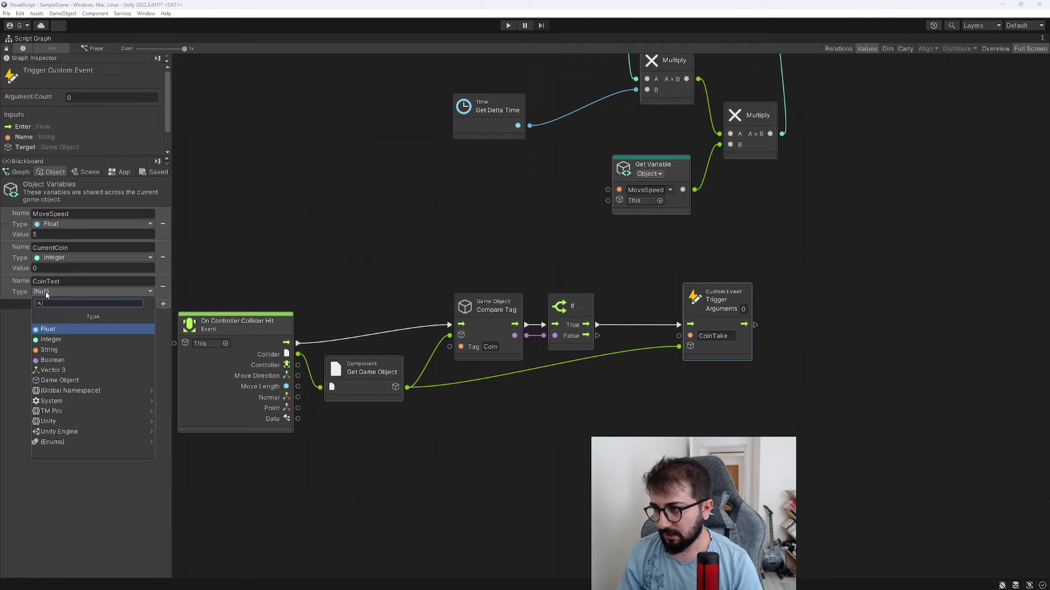
pyautogui.click(52, 411)
pyautogui.click(72, 349)
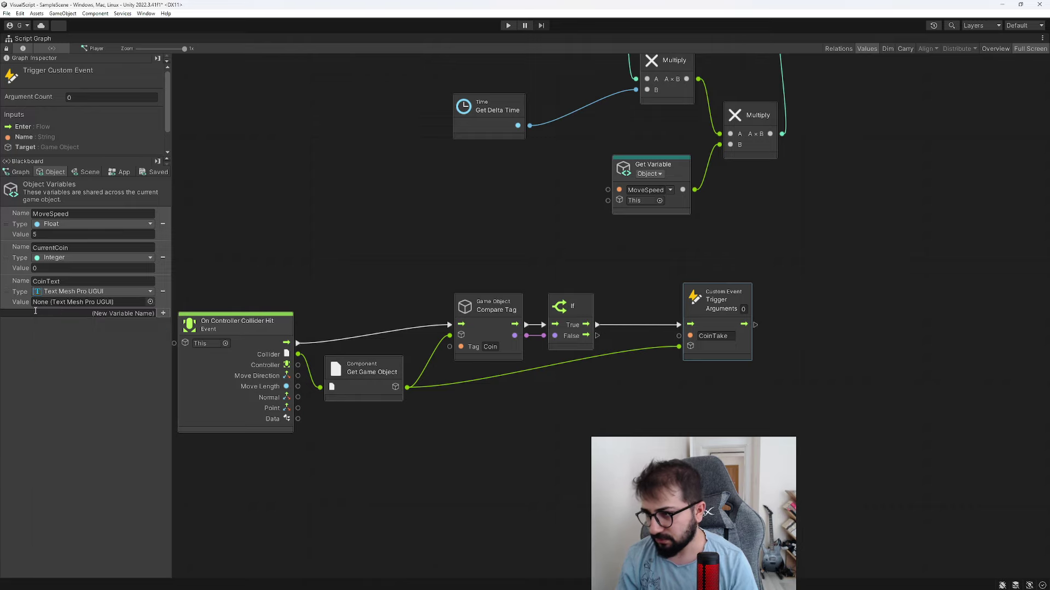
pyautogui.click(150, 302)
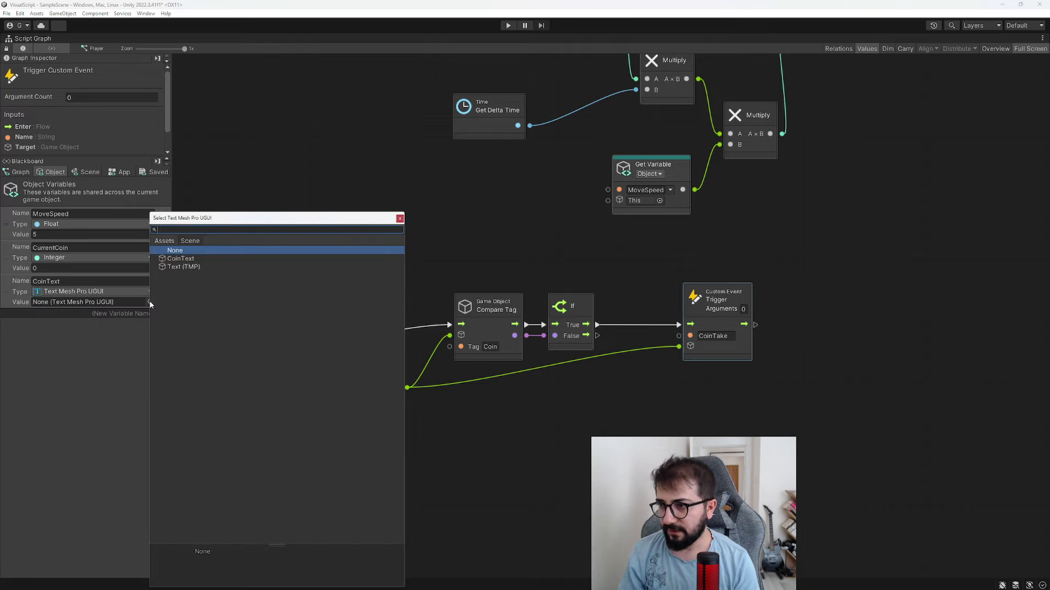
pyautogui.click(129, 323)
pyautogui.doubleClick(28, 39)
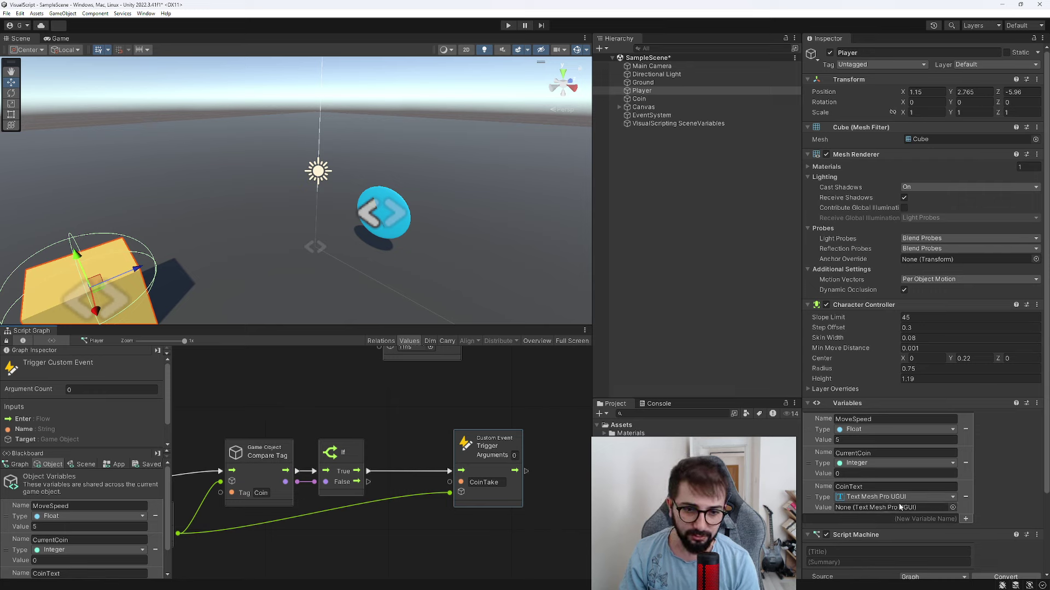
# Step: Assign the scene's CoinText object to the Player's CoinText object variable
pyautogui.click(951, 507)
pyautogui.click(1041, 219)
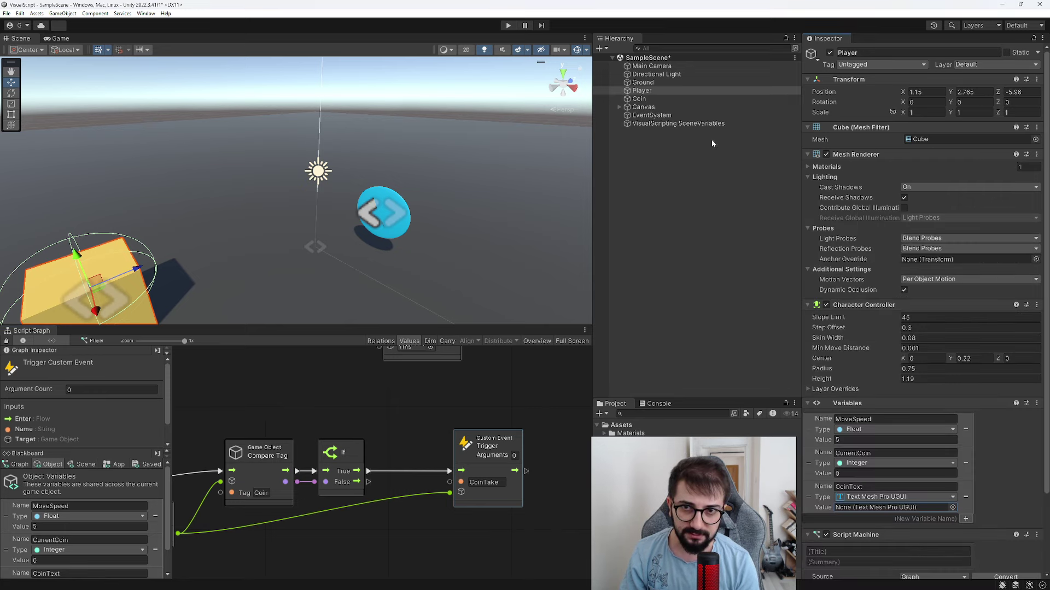
pyautogui.click(619, 107)
pyautogui.click(655, 115)
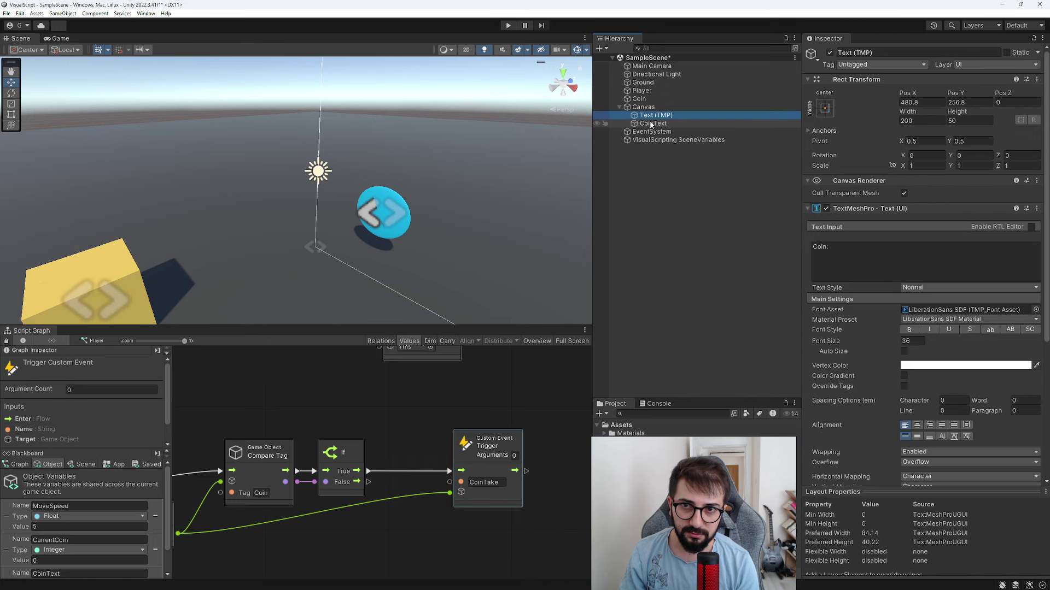
pyautogui.click(650, 124)
pyautogui.press('Up')
pyautogui.press('Up')
pyautogui.press('Up')
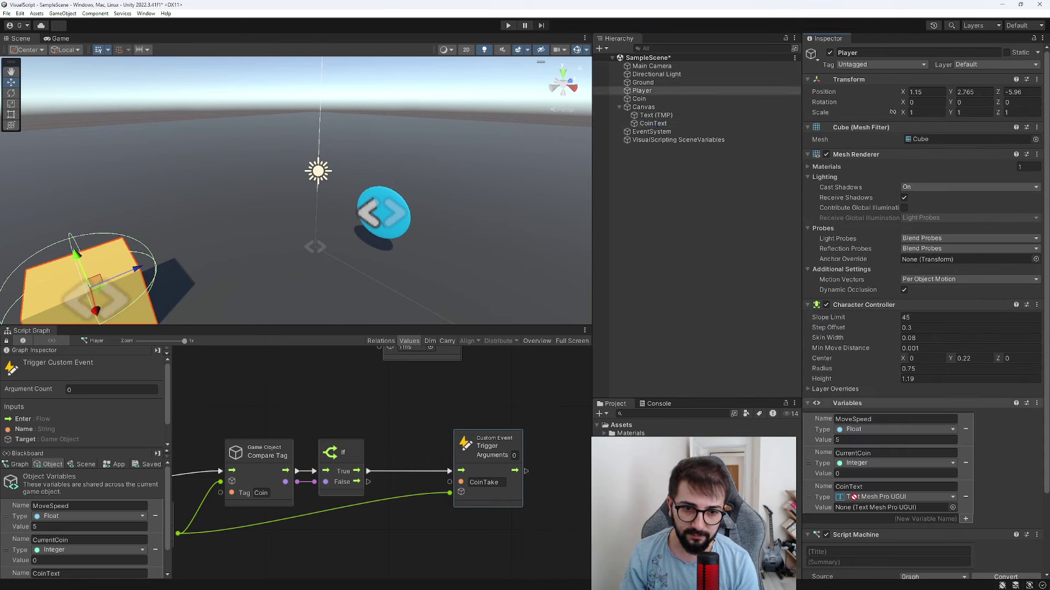
pyautogui.click(953, 507)
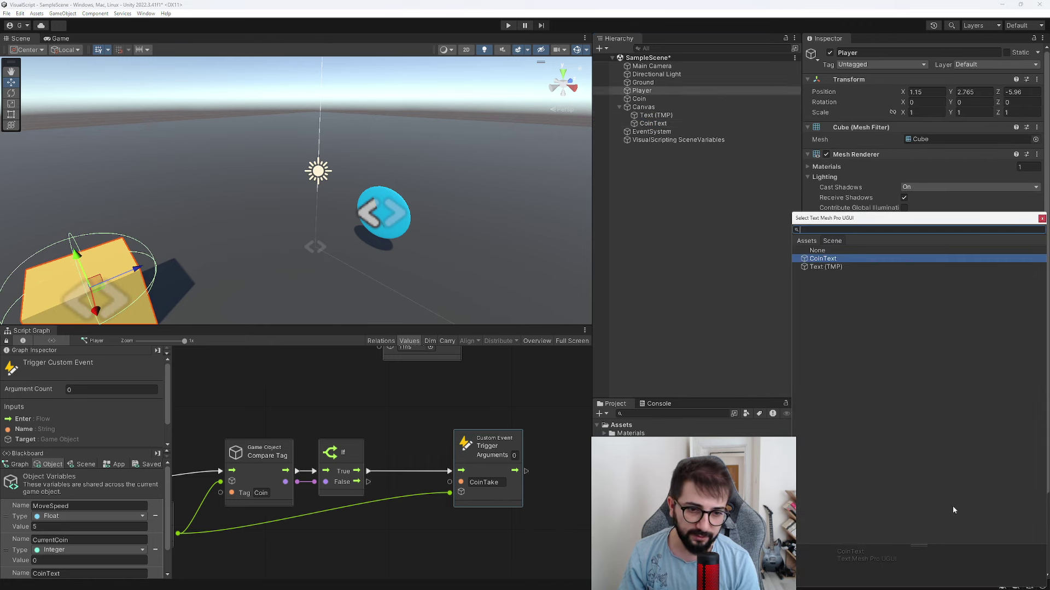
pyautogui.doubleClick(810, 257)
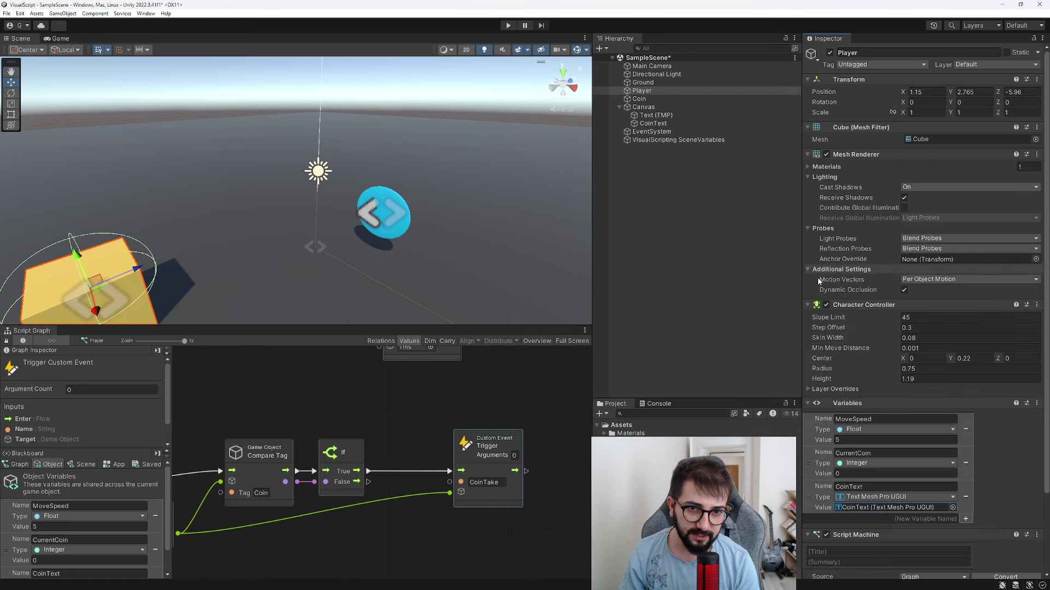
# Step: Maximize the Script Graph and browse the Graph, Object, Scene, Application and Saved variable tabs
pyautogui.doubleClick(32, 331)
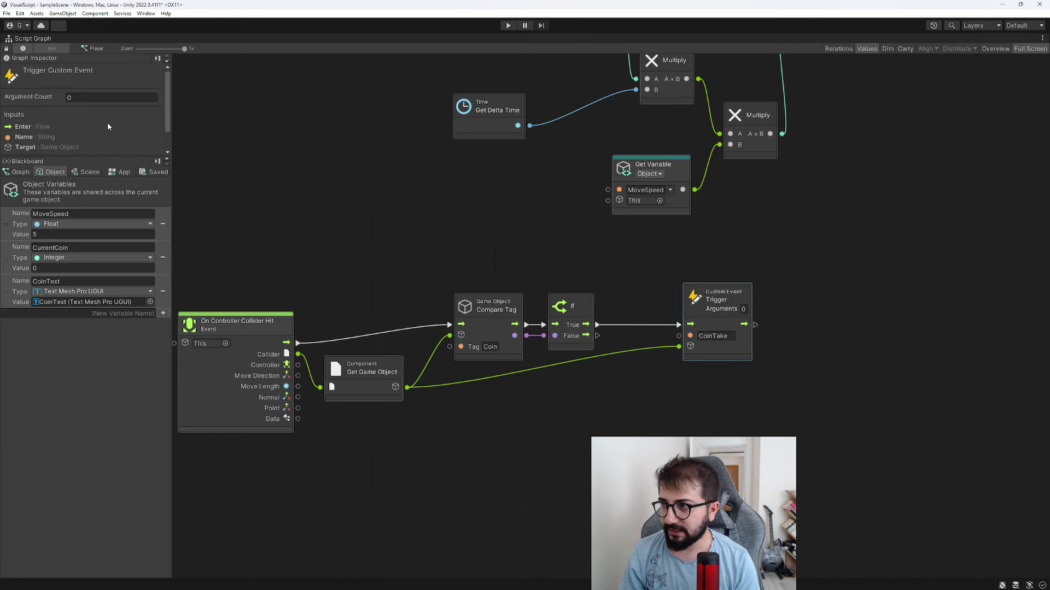
pyautogui.click(11, 174)
pyautogui.click(50, 172)
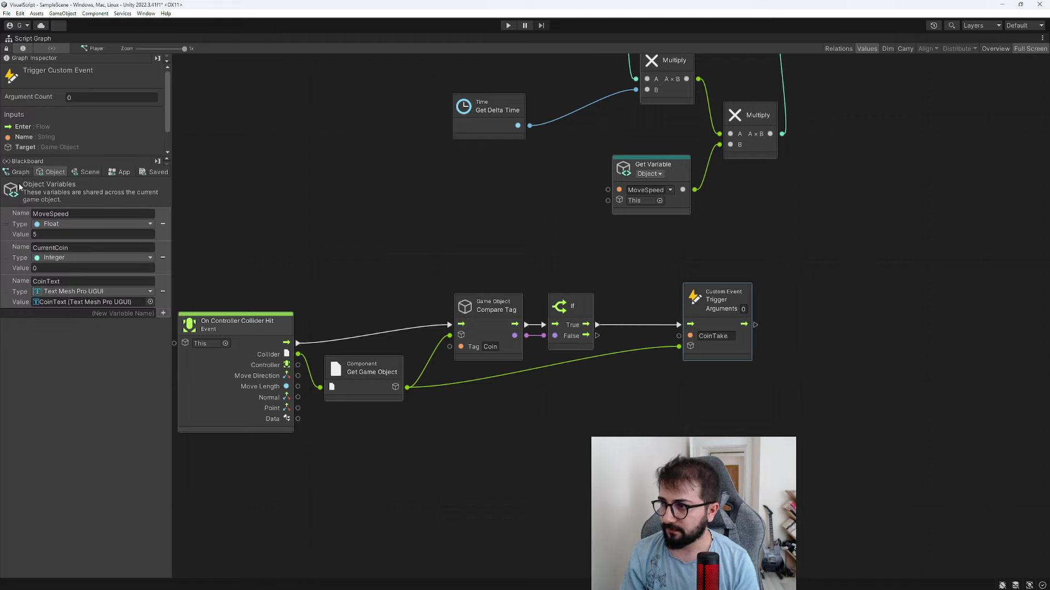
pyautogui.click(20, 173)
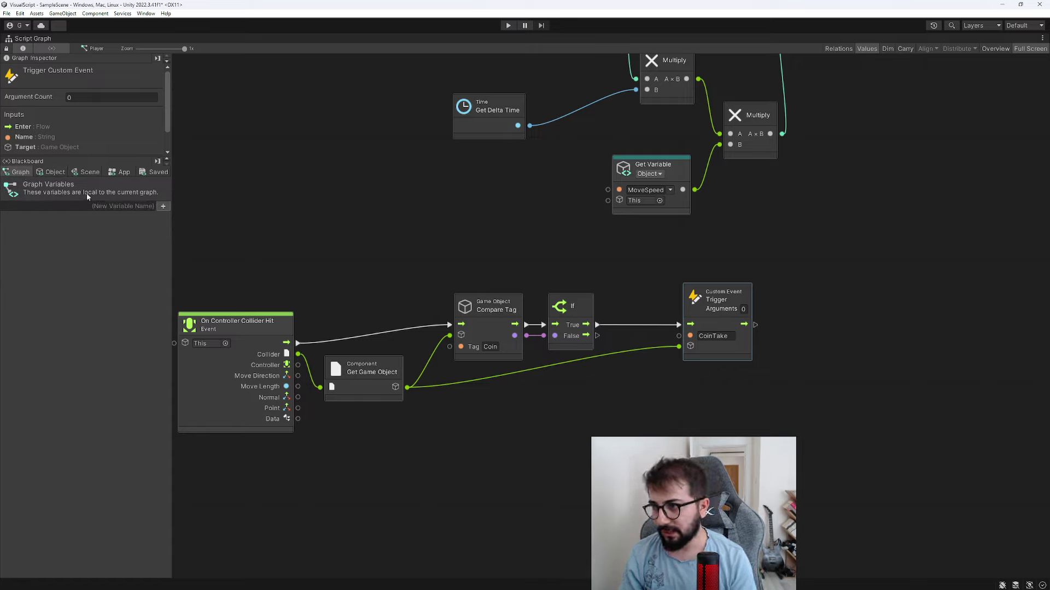
pyautogui.click(90, 173)
pyautogui.click(122, 173)
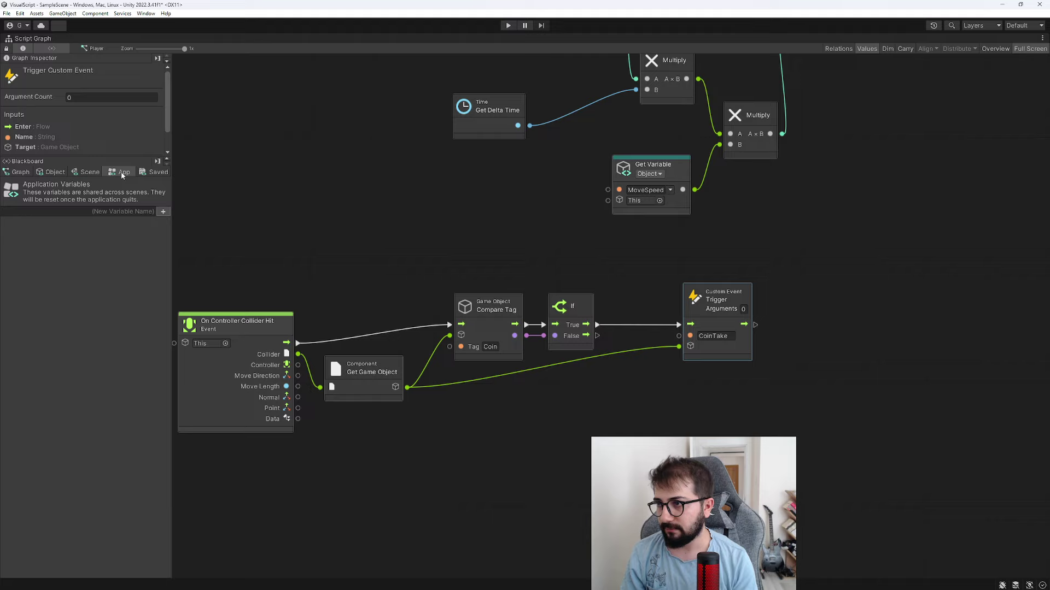
pyautogui.click(155, 173)
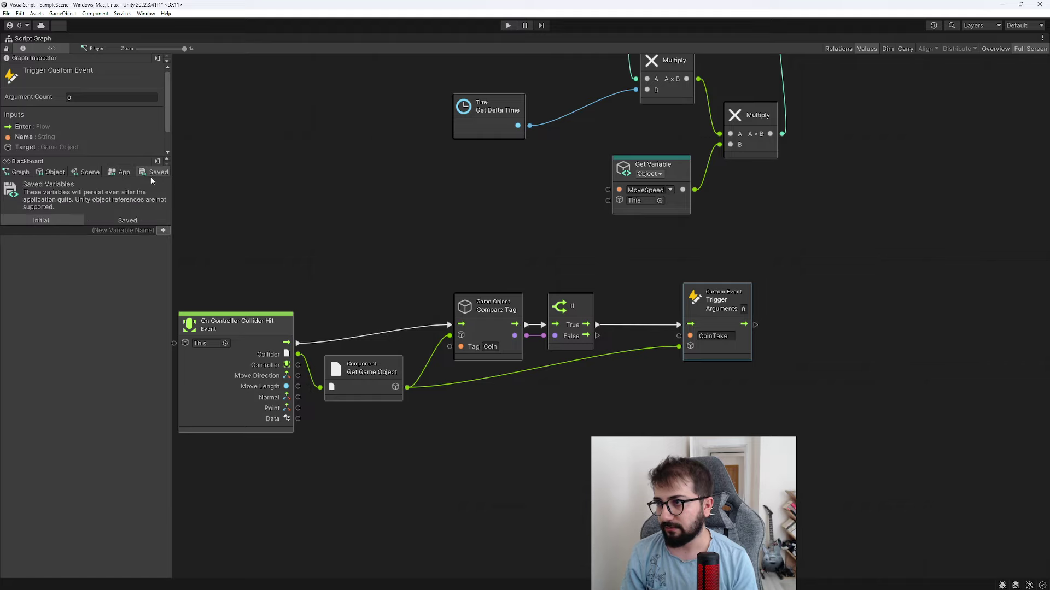
pyautogui.click(50, 173)
# Step: Reposition the graph and nudge the CoinTake trigger node left
pyautogui.moveTo(344, 302); pyautogui.dragTo(290, 262, button='middle')
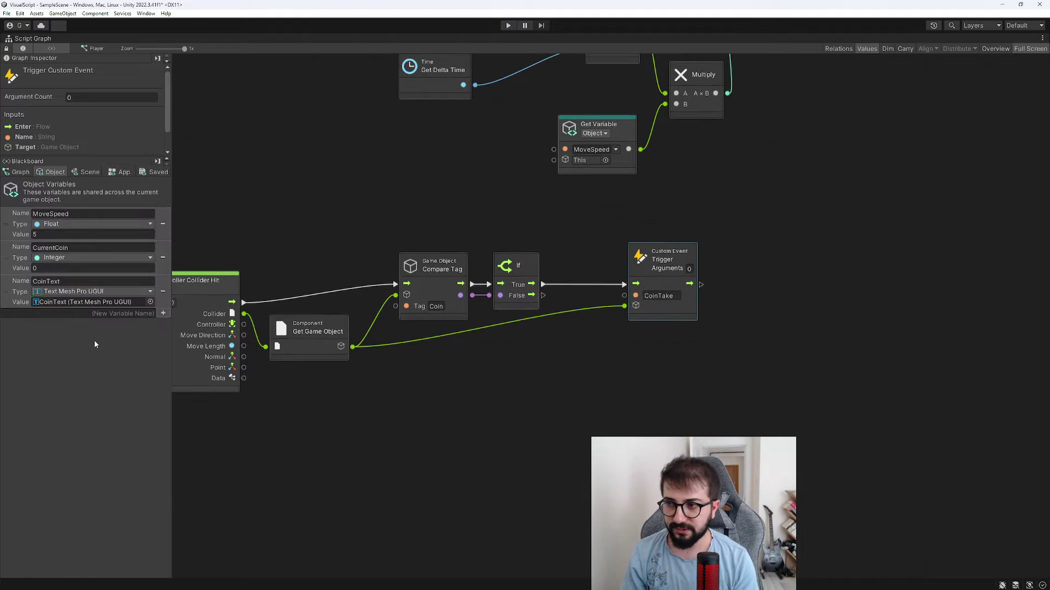
pyautogui.moveTo(569, 423); pyautogui.dragTo(566, 453, button='middle')
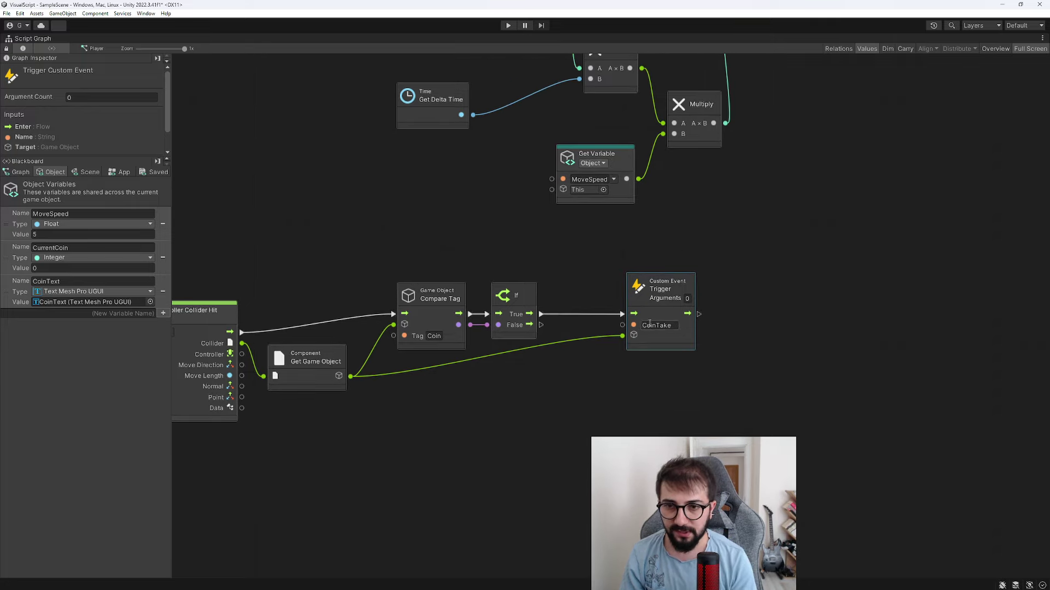
pyautogui.moveTo(650, 324); pyautogui.dragTo(625, 325)
pyautogui.moveTo(676, 318); pyautogui.dragTo(626, 321, button='middle')
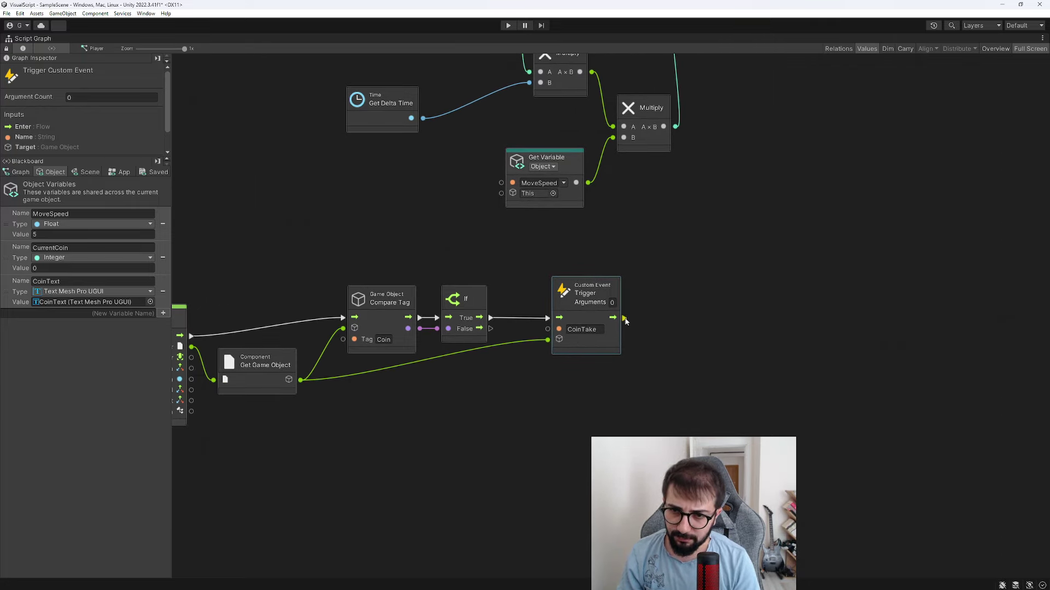
# Step: Drop a CurrentCoin Get Variable node into the graph; a first Add attempt is undone
pyautogui.moveTo(20, 262); pyautogui.dragTo(580, 404)
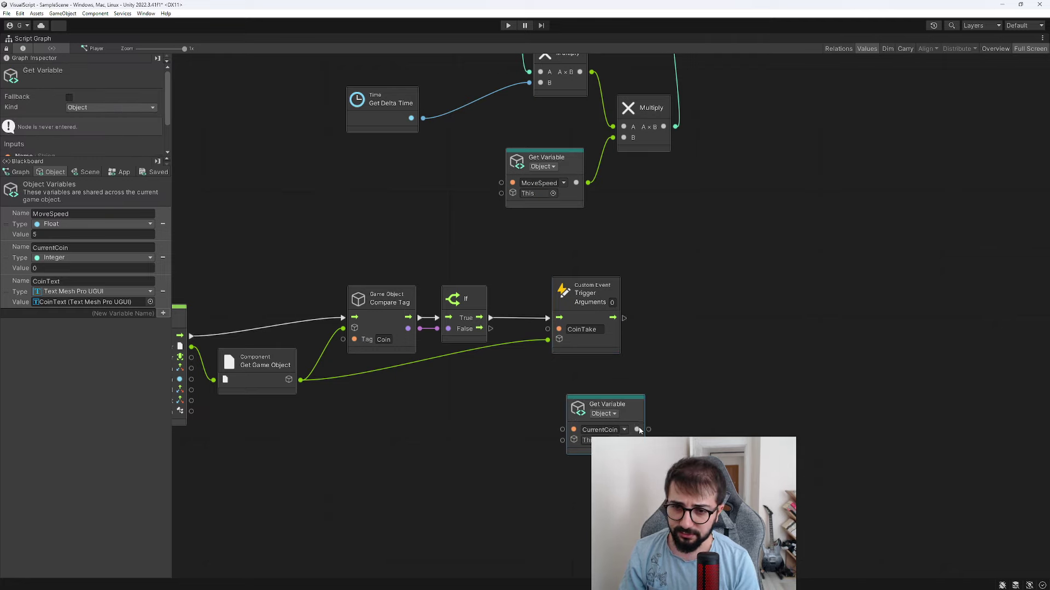
pyautogui.moveTo(637, 430); pyautogui.dragTo(683, 419)
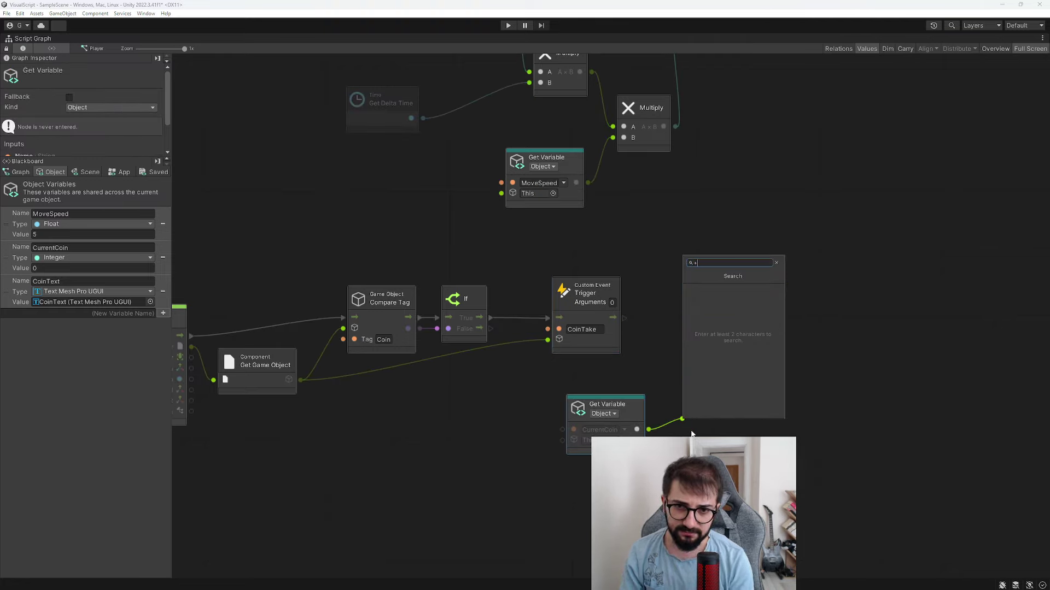
pyautogui.write('add')
pyautogui.press('Return')
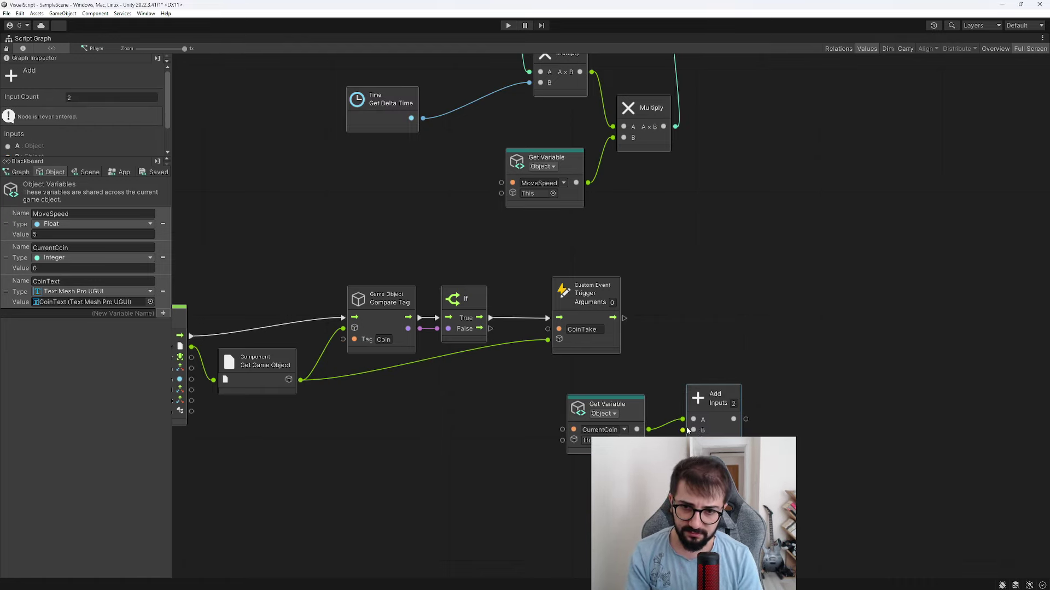
pyautogui.moveTo(682, 431); pyautogui.dragTo(677, 430)
pyautogui.press('Escape')
pyautogui.hotkey('ctrl', 'z')
# Step: Create a Math/Scalar Add node with CurrentCoin wired into its A input
pyautogui.click(702, 371)
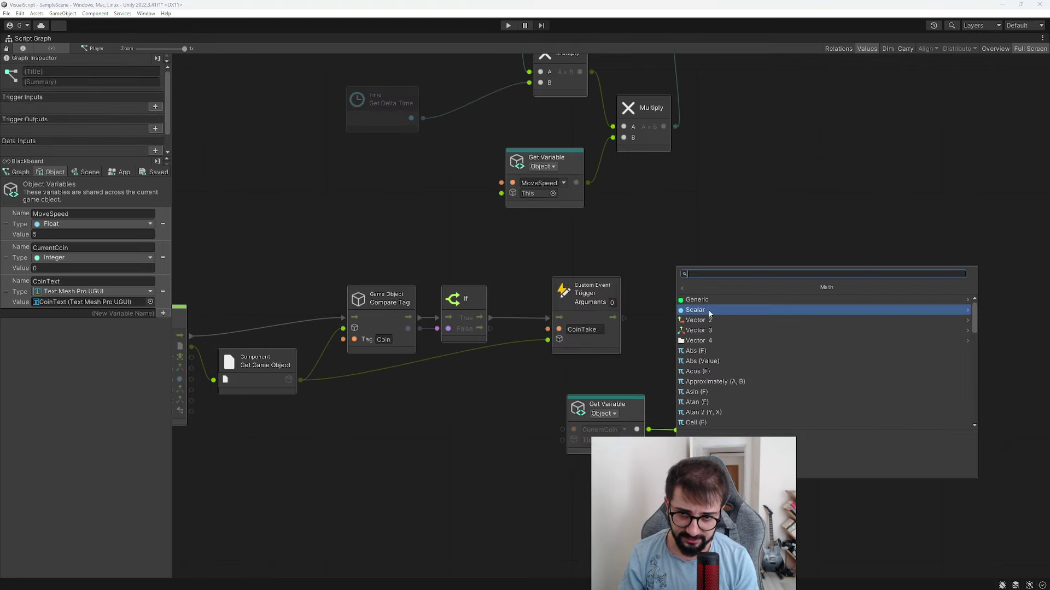
pyautogui.click(708, 300)
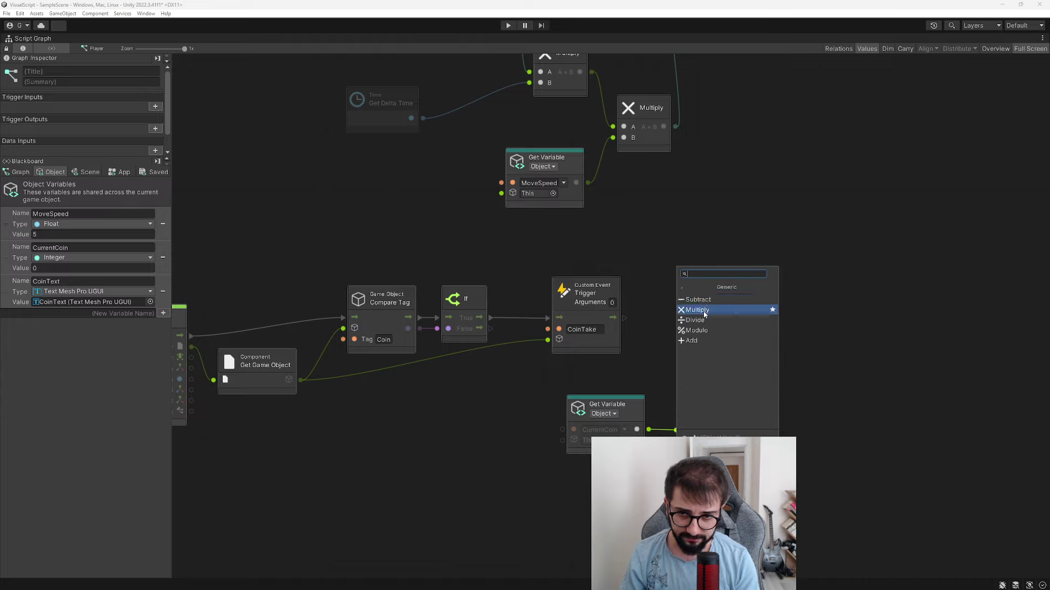
pyautogui.click(662, 420)
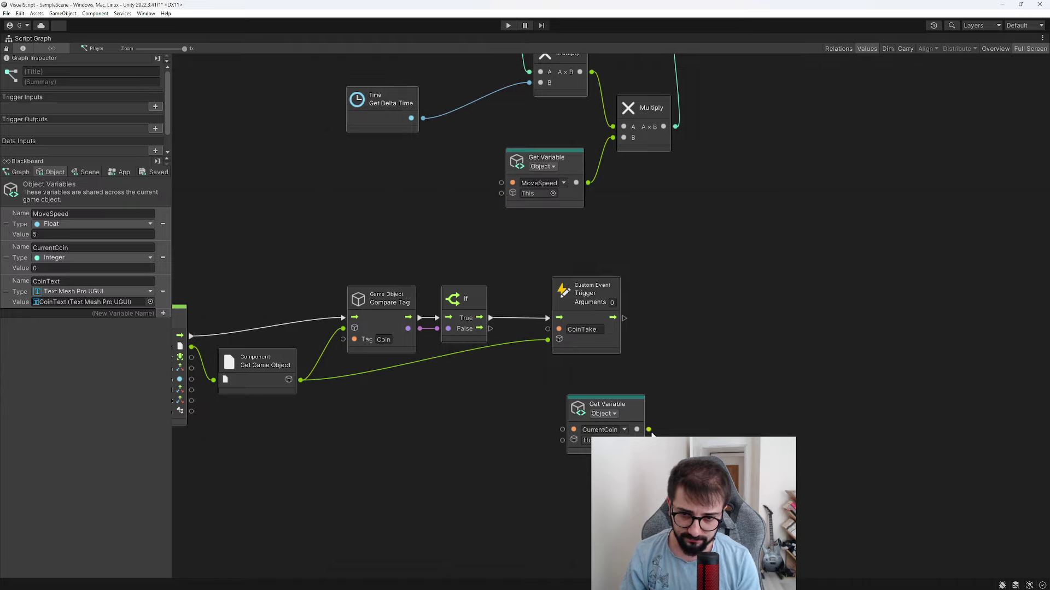
pyautogui.click(670, 429)
pyautogui.write('add')
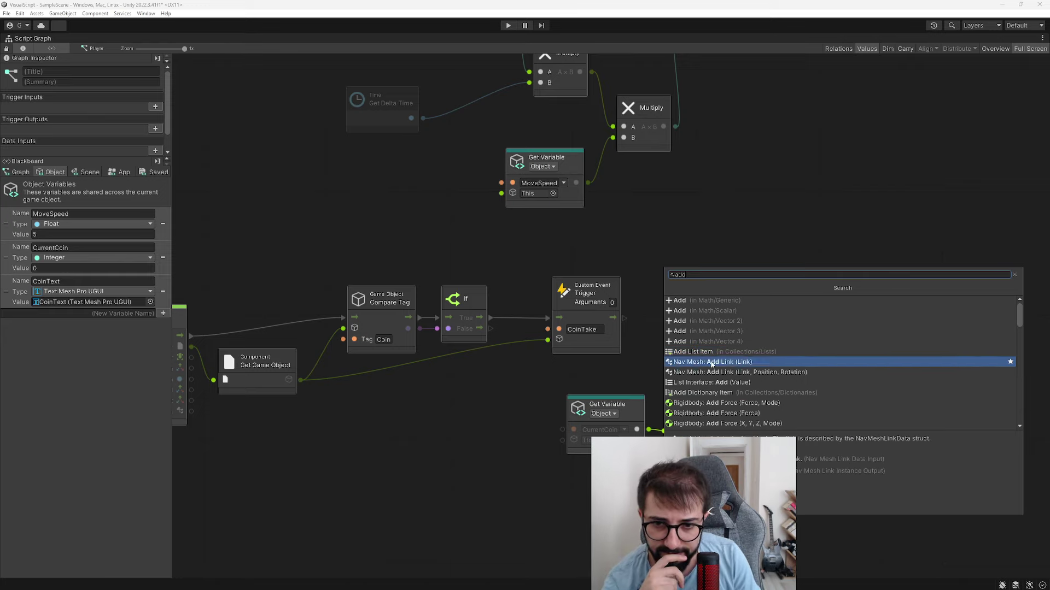
pyautogui.click(706, 310)
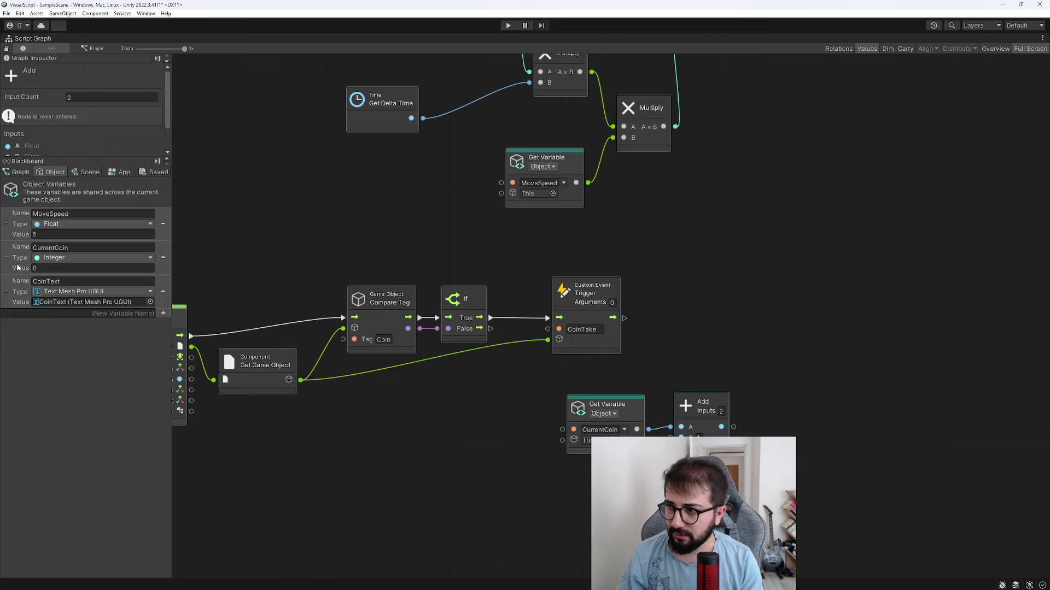
# Step: Add a CurrentCoin Set Variable node fed by Add's result and the CoinTake event flow
pyautogui.moveTo(9, 267)
pyautogui.keyDown('alt'); pyautogui.mouseDown()
pyautogui.moveTo(658, 258)
pyautogui.moveTo(741, 282)
pyautogui.mouseUp(); pyautogui.keyUp('alt')
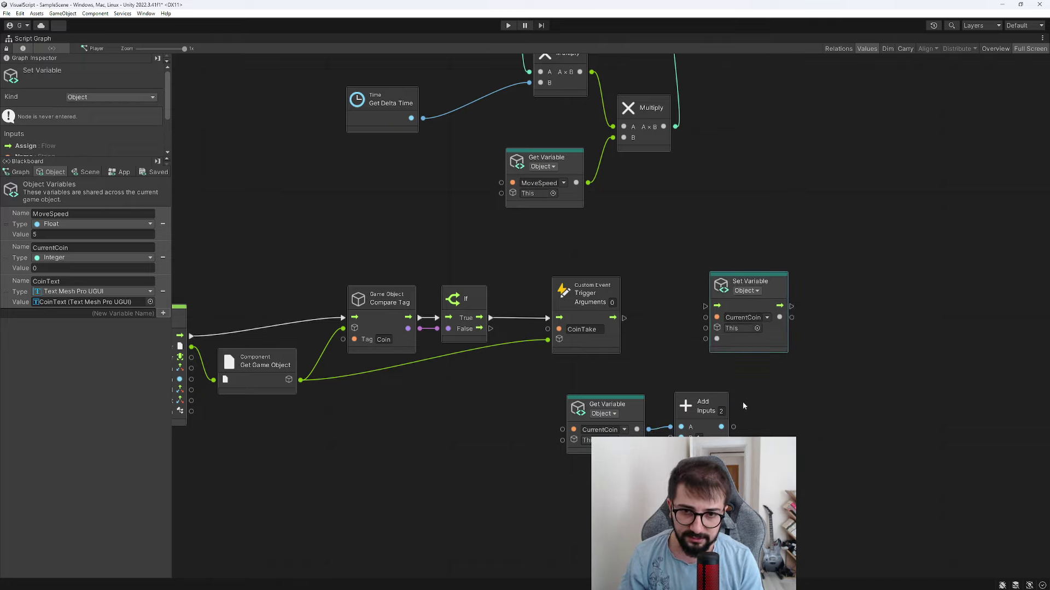
pyautogui.moveTo(733, 427); pyautogui.dragTo(736, 430)
pyautogui.moveTo(702, 337); pyautogui.dragTo(705, 339)
pyautogui.moveTo(750, 281); pyautogui.dragTo(630, 321)
pyautogui.moveTo(739, 307); pyautogui.dragTo(767, 312)
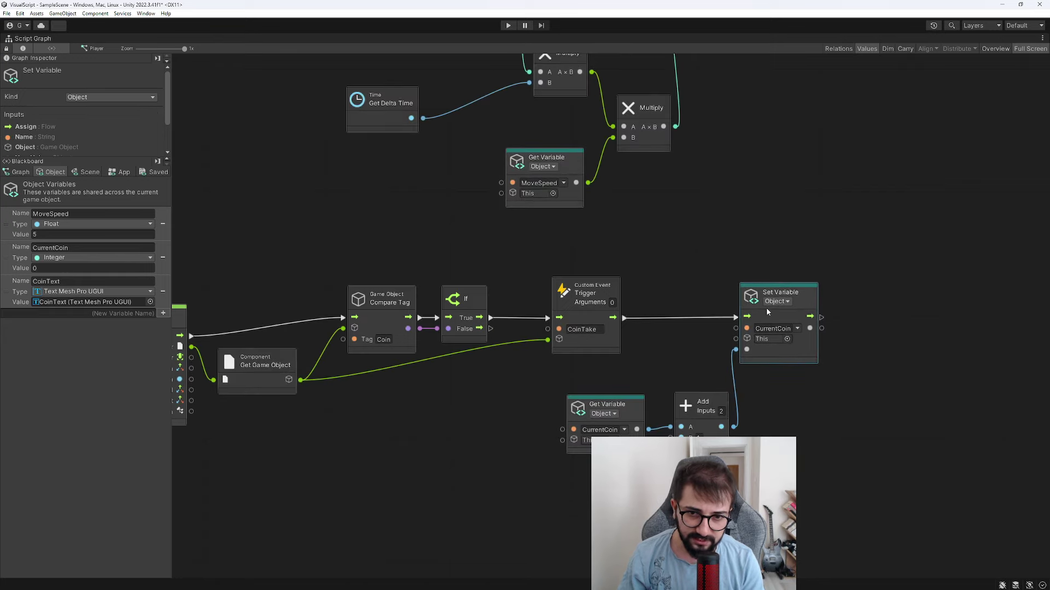
pyautogui.moveTo(699, 400); pyautogui.dragTo(696, 399)
pyautogui.moveTo(607, 405); pyautogui.dragTo(600, 400)
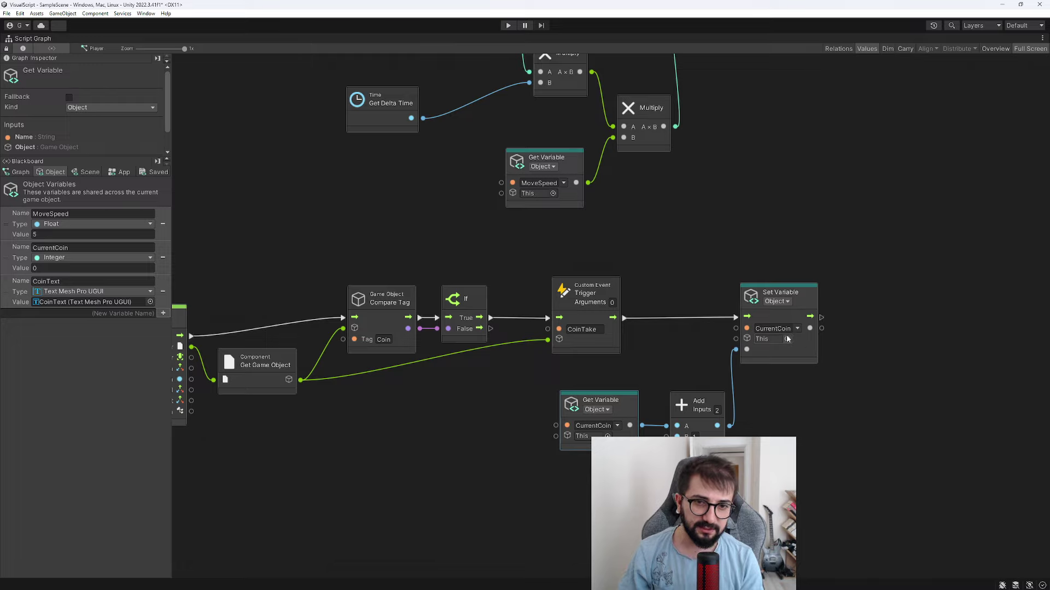
# Step: Confirm the Set Variable node keeps Object scope and the CurrentCoin variable
pyautogui.click(797, 328)
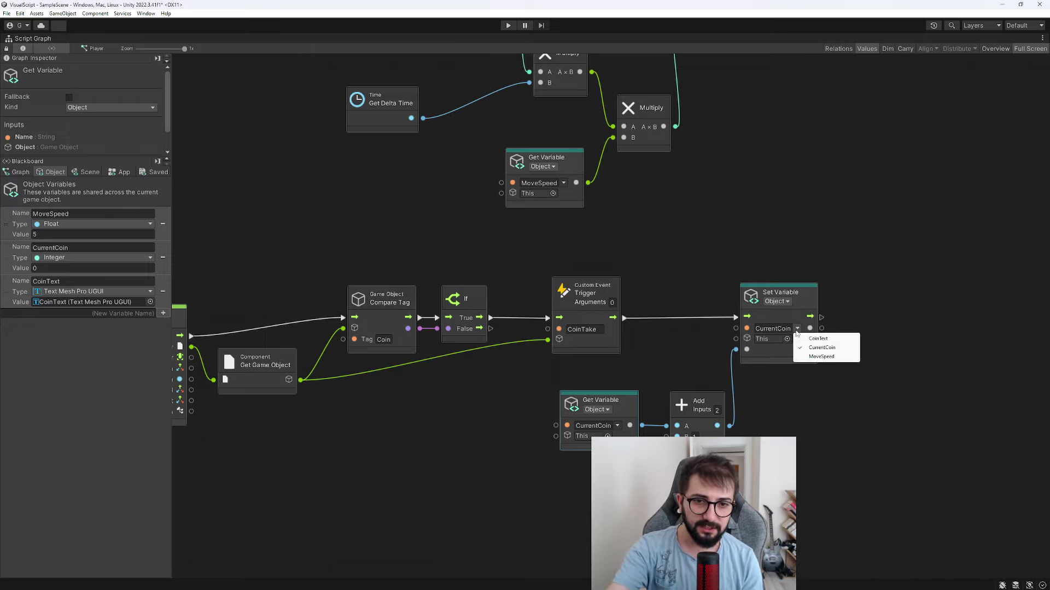
pyautogui.click(810, 367)
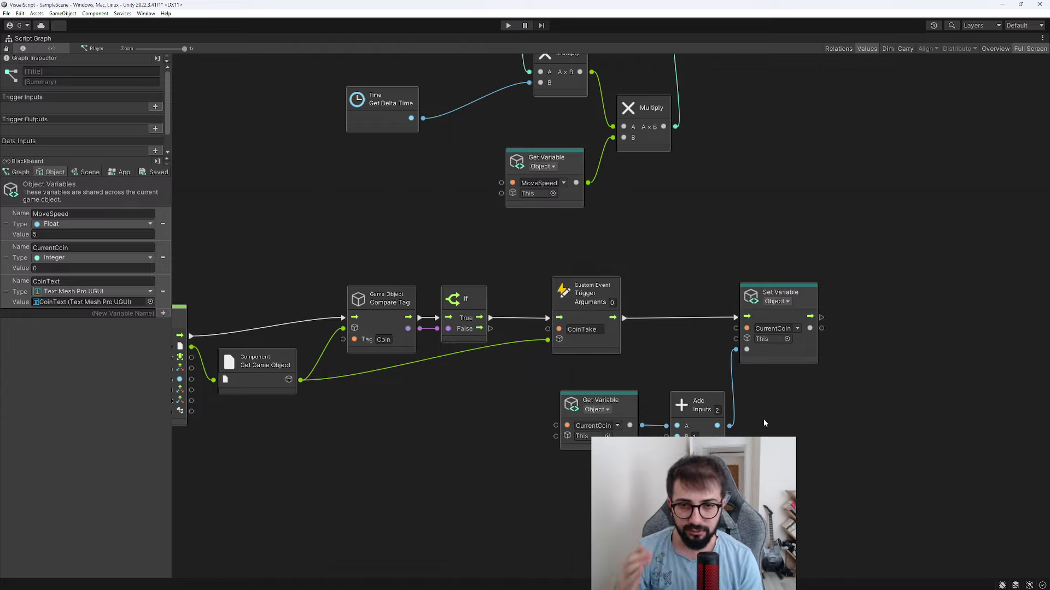
pyautogui.click(776, 301)
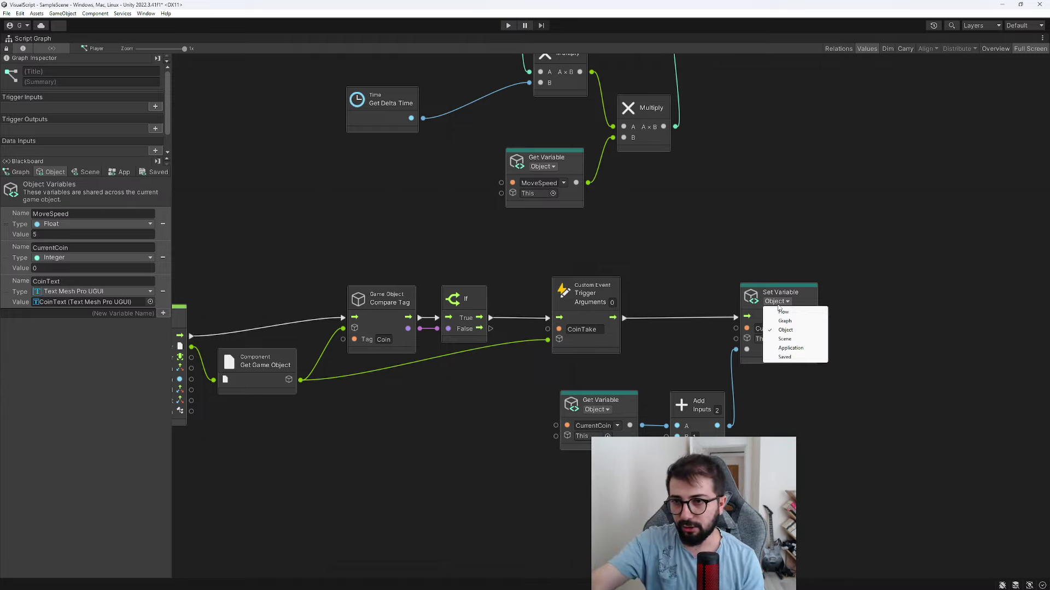
pyautogui.click(376, 236)
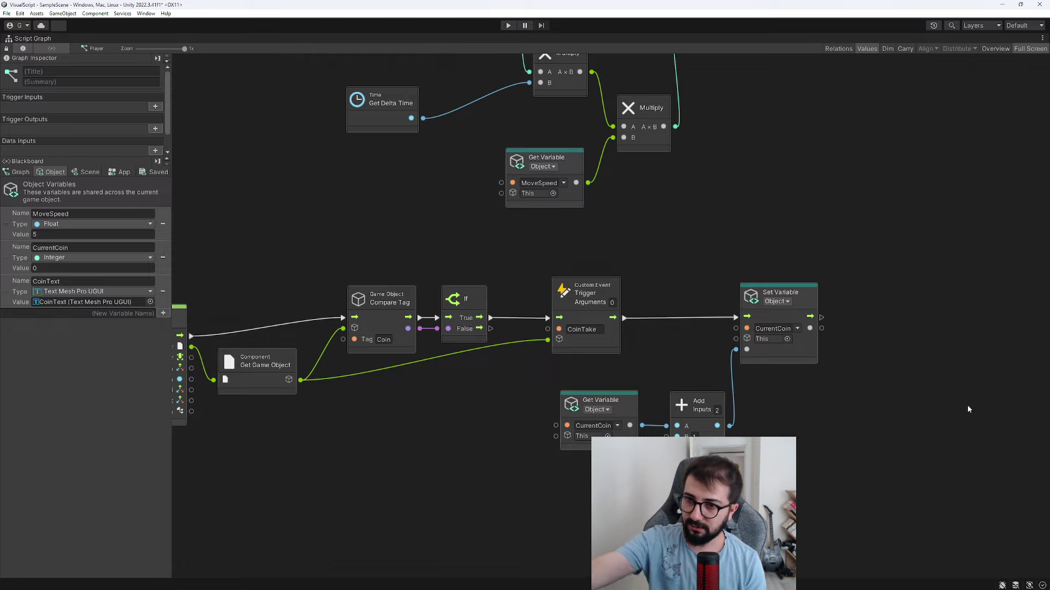
pyautogui.click(795, 329)
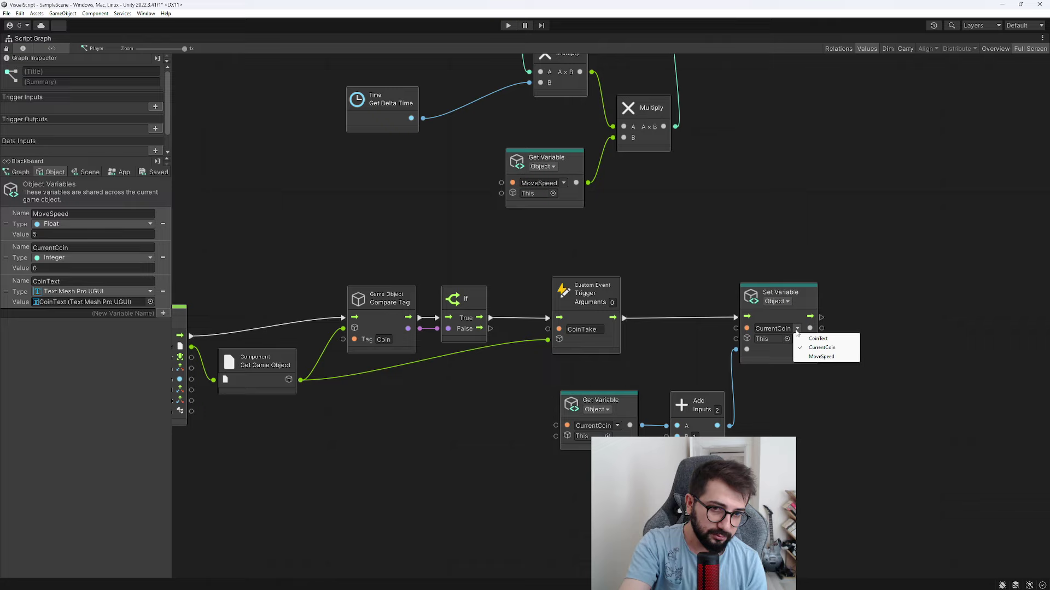
pyautogui.click(777, 361)
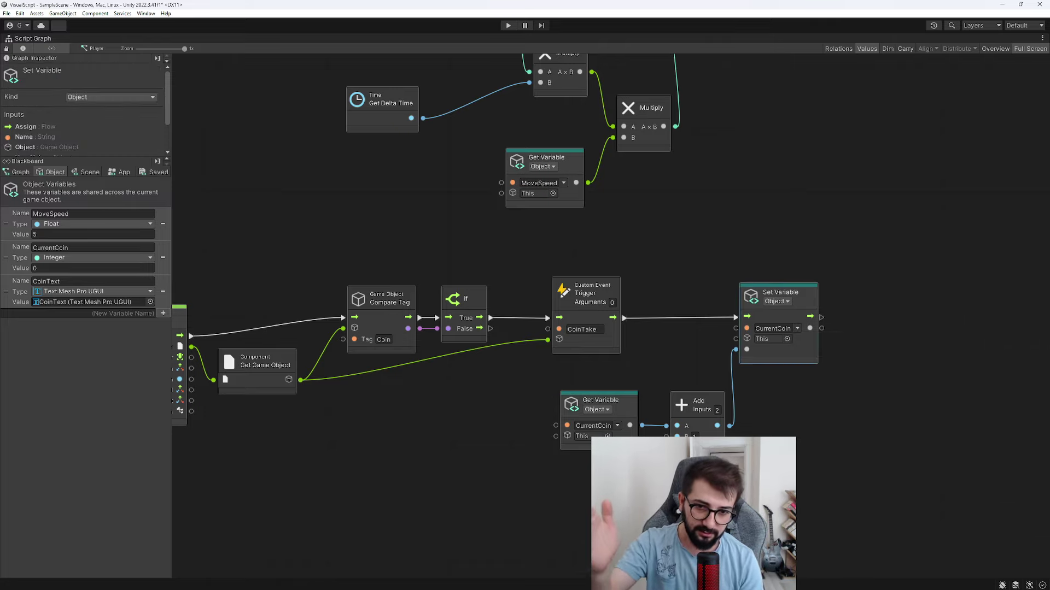
pyautogui.click(802, 476)
pyautogui.moveTo(803, 476); pyautogui.dragTo(711, 506, button='middle')
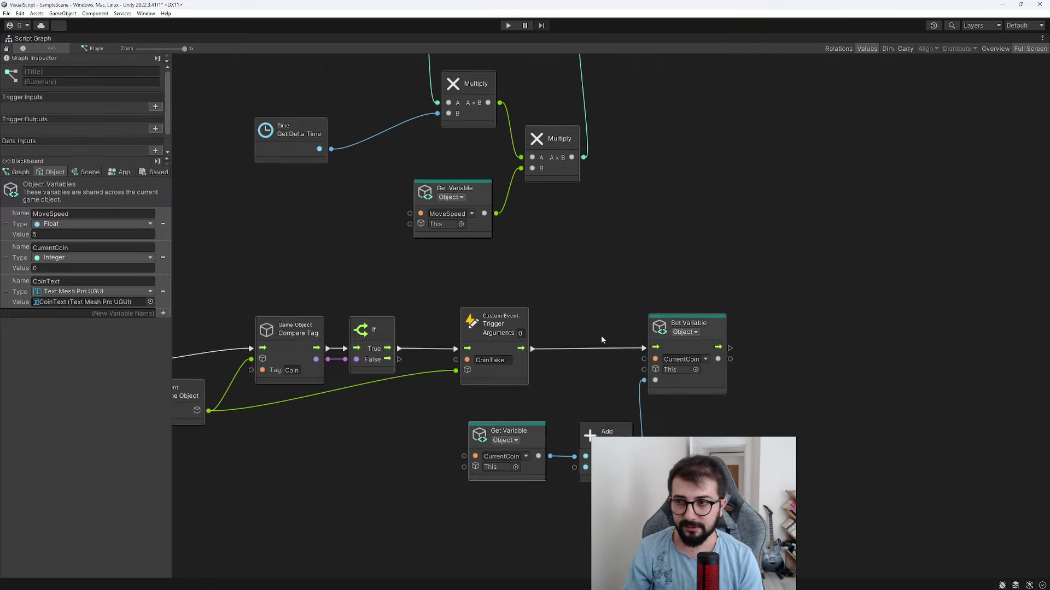
# Step: Add a Set Text node after Set Variable, feed it CurrentCoin, and restore the editor layout
pyautogui.click(509, 432)
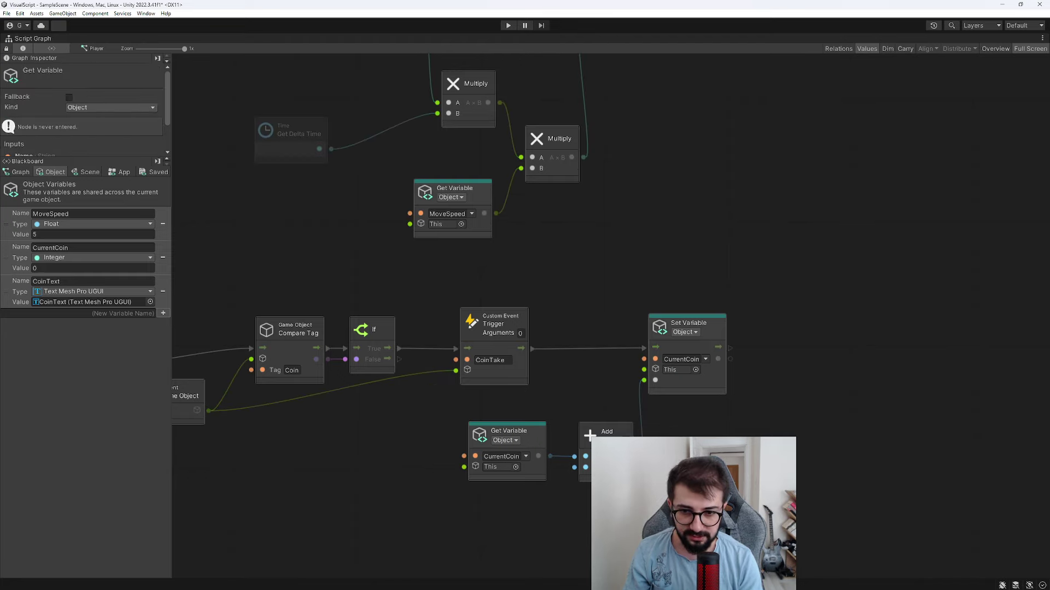
pyautogui.moveTo(718, 359); pyautogui.dragTo(748, 301)
pyautogui.write('set text')
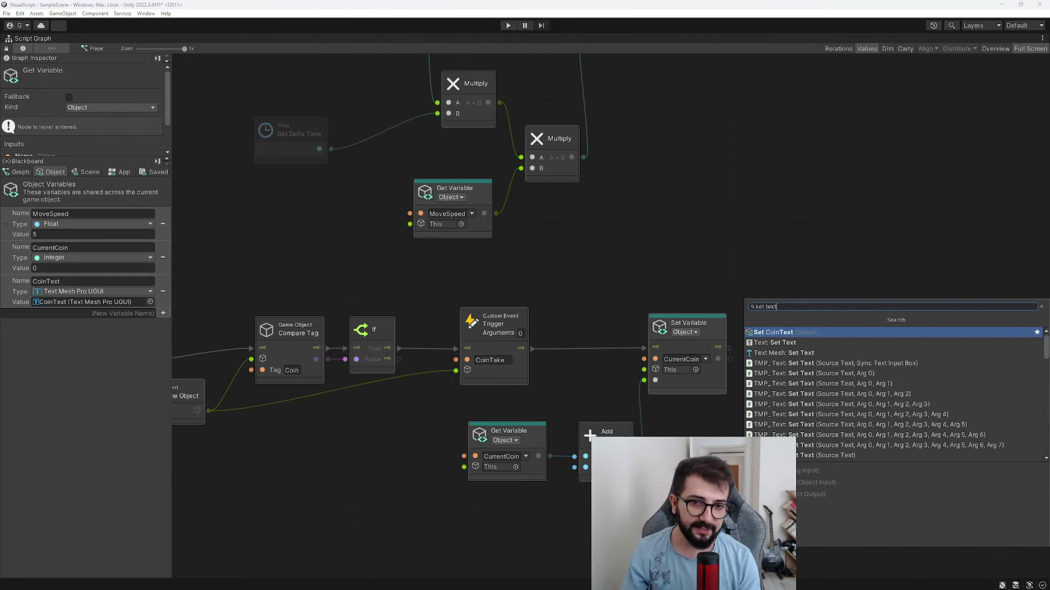
pyautogui.click(777, 343)
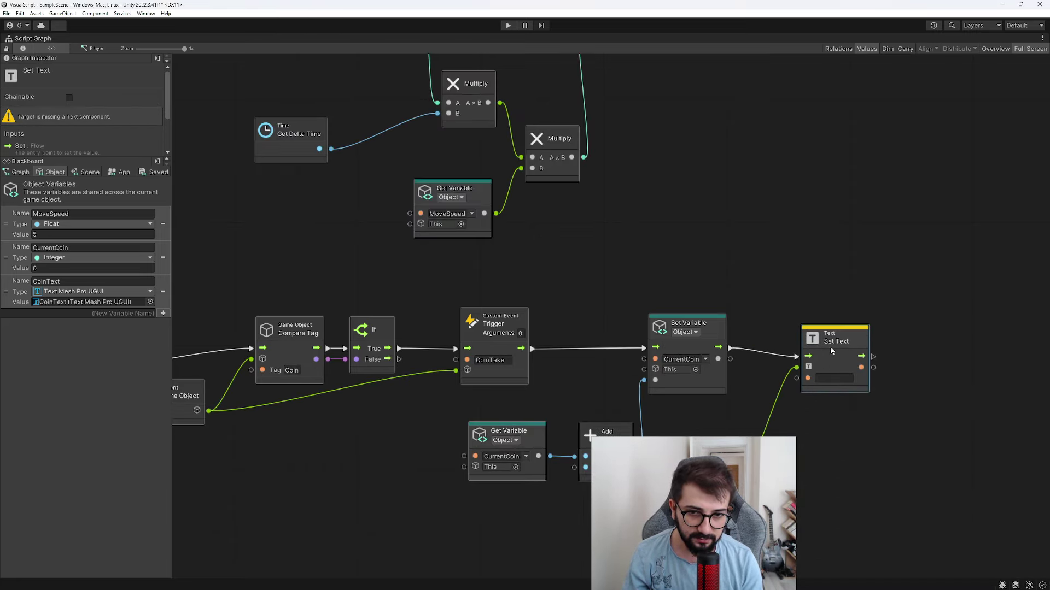
pyautogui.moveTo(830, 346); pyautogui.dragTo(835, 337)
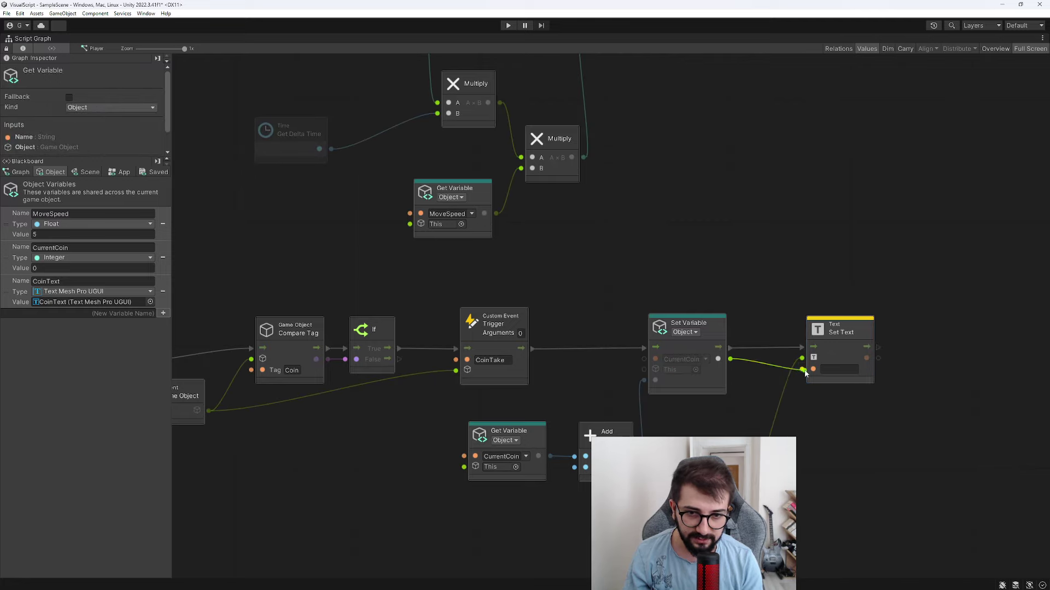
pyautogui.moveTo(804, 373); pyautogui.dragTo(802, 370)
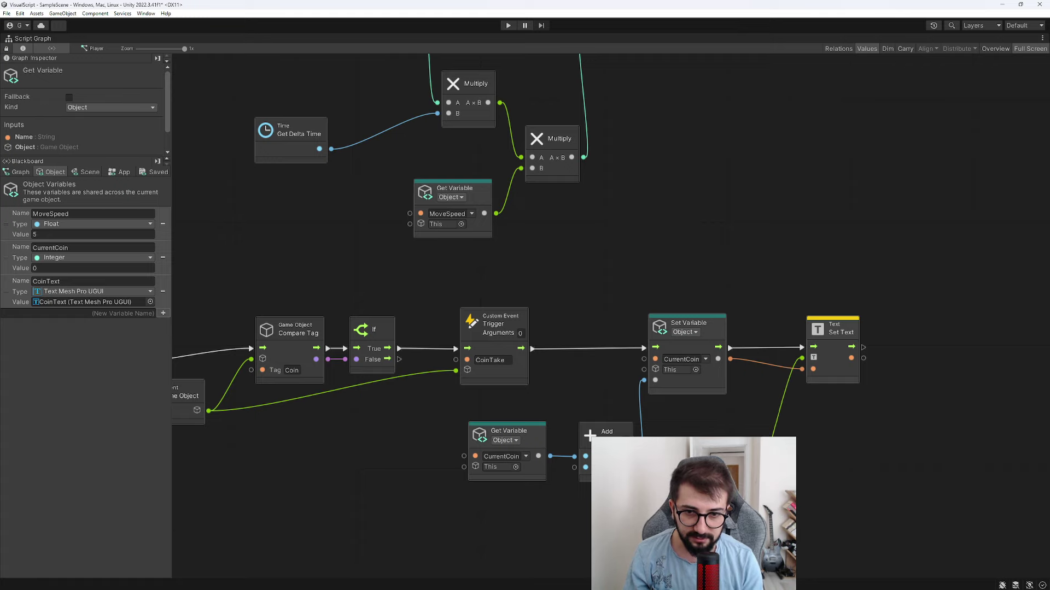
pyautogui.moveTo(508, 350); pyautogui.dragTo(595, 342, button='middle')
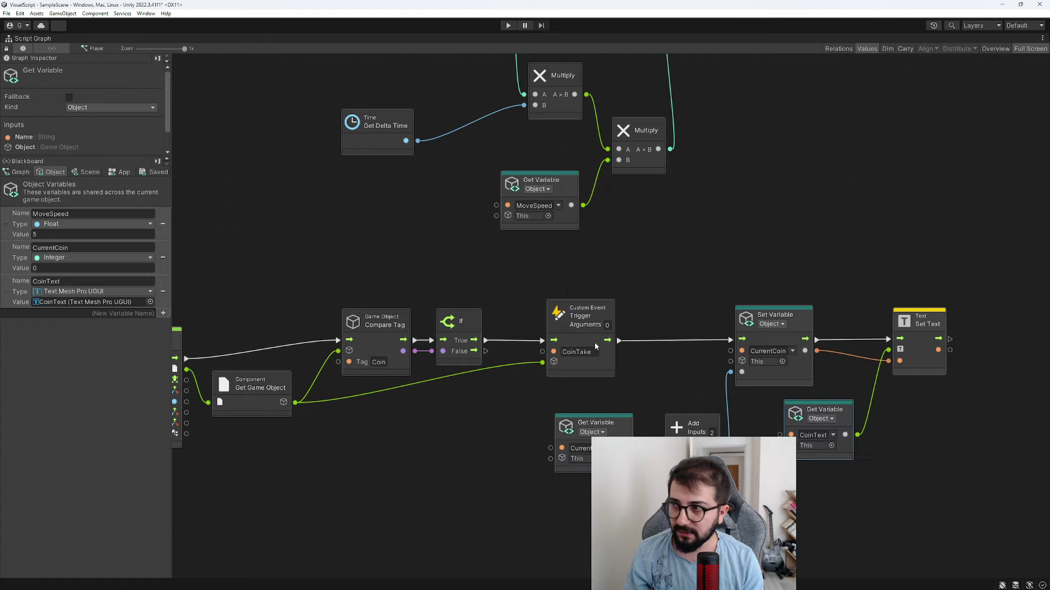
pyautogui.doubleClick(24, 38)
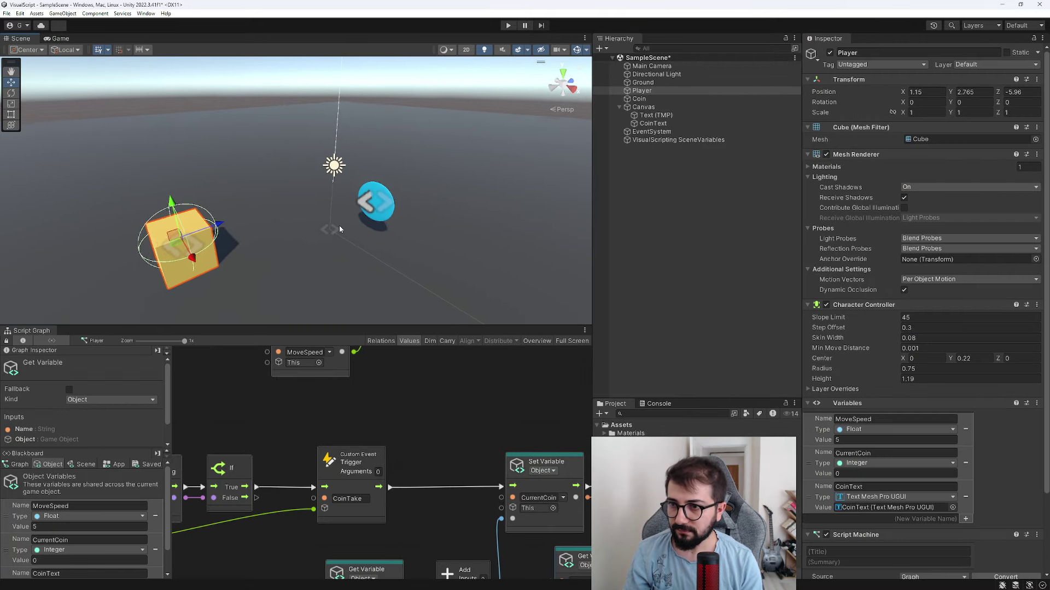
# Step: Duplicate the coin and line up the copies along X
pyautogui.click(368, 202)
pyautogui.hotkey('ctrl', 'd')
pyautogui.moveTo(396, 224)
pyautogui.mouseDown()
pyautogui.moveTo(442, 238)
pyautogui.moveTo(288, 170)
pyautogui.mouseUp()
pyautogui.hotkey('ctrl', 'd')
pyautogui.hotkey('ctrl', 'd')
pyautogui.hotkey('ctrl', 'd')
# Step: Enlarge the Console, play-test collecting the coins with WASD, then stop play
pyautogui.click(658, 404)
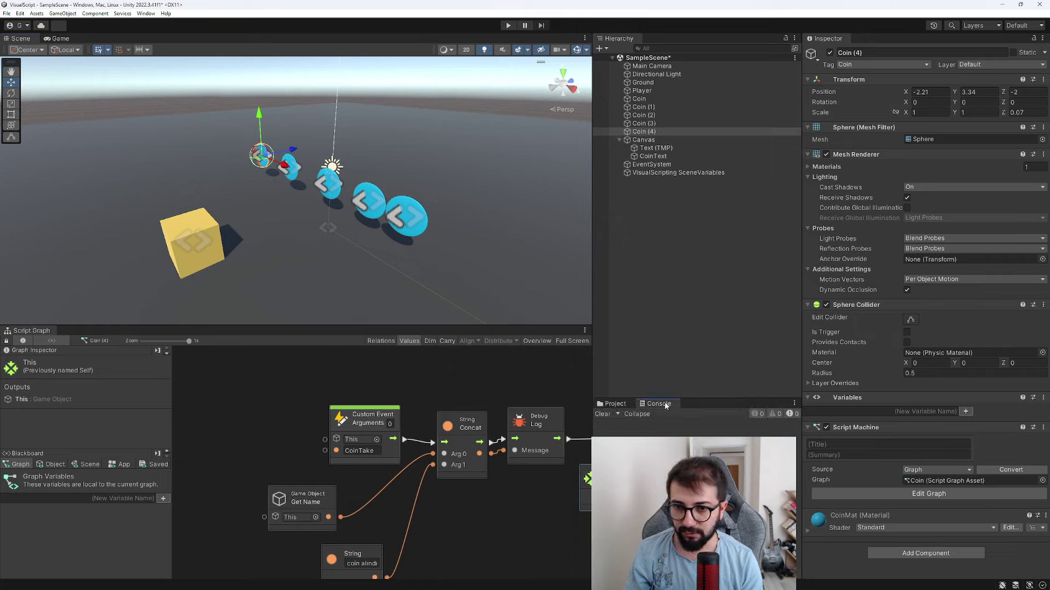
pyautogui.moveTo(695, 401); pyautogui.dragTo(695, 247)
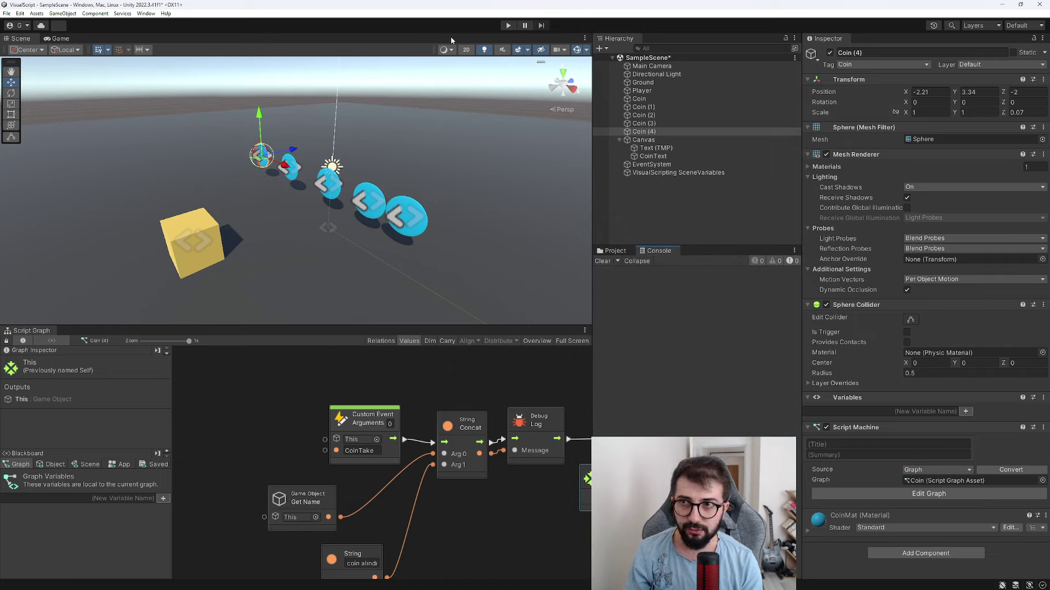
pyautogui.click(507, 29)
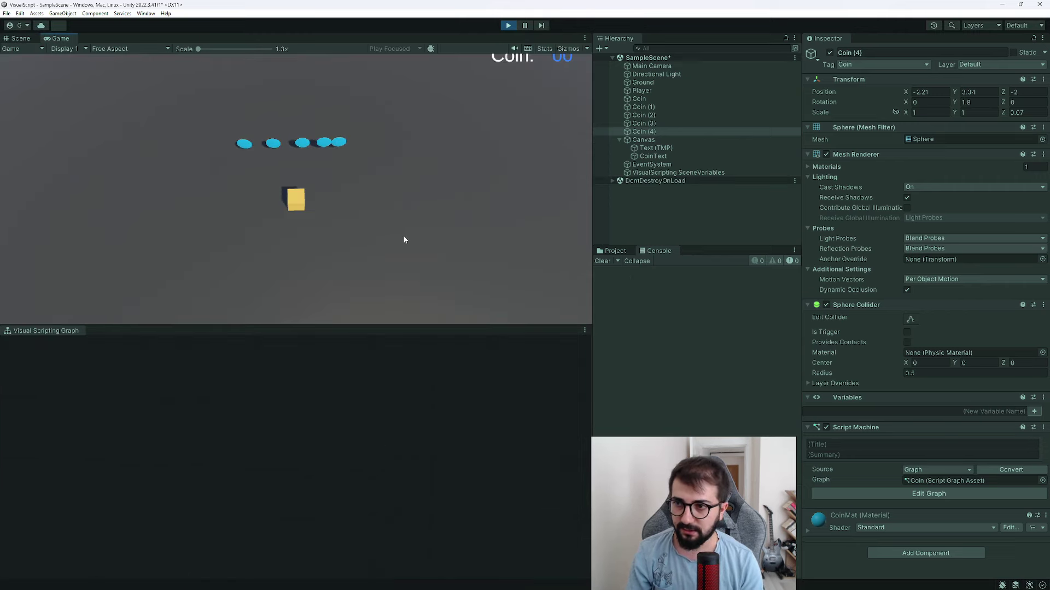
pyautogui.press('w')
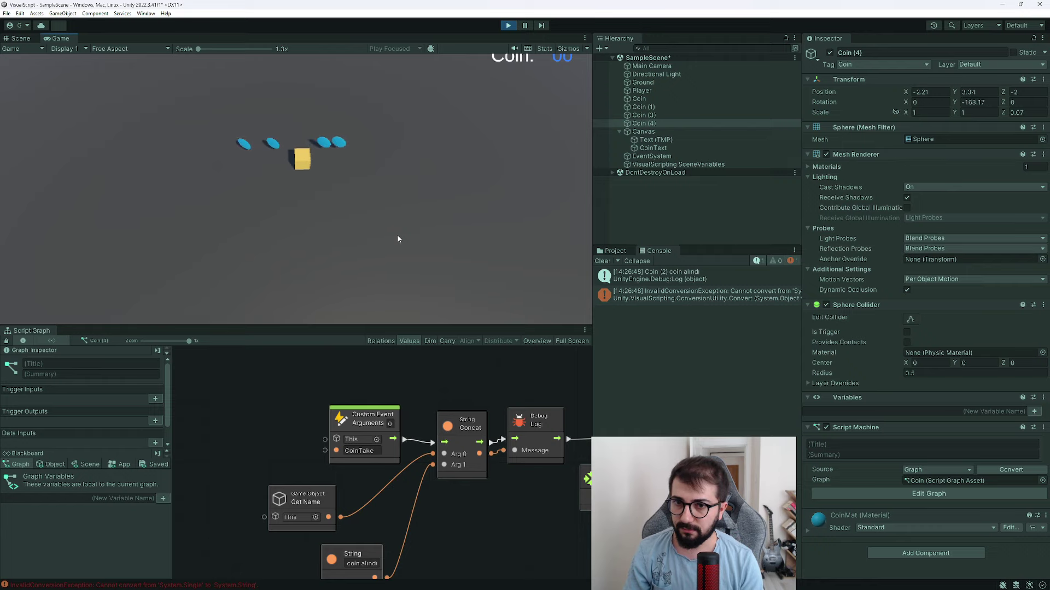
pyautogui.press('a')
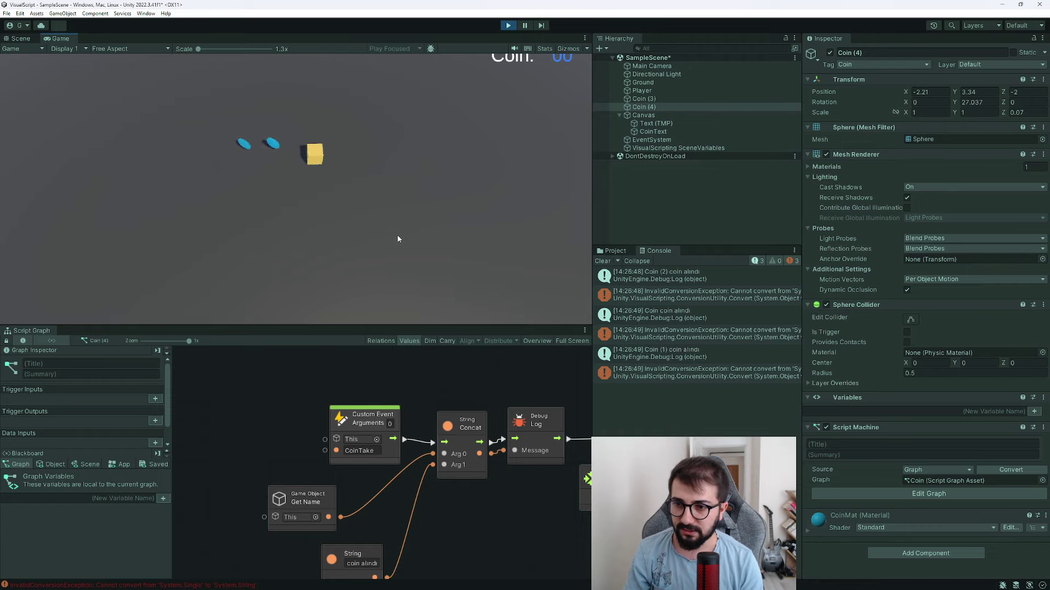
pyautogui.press('a')
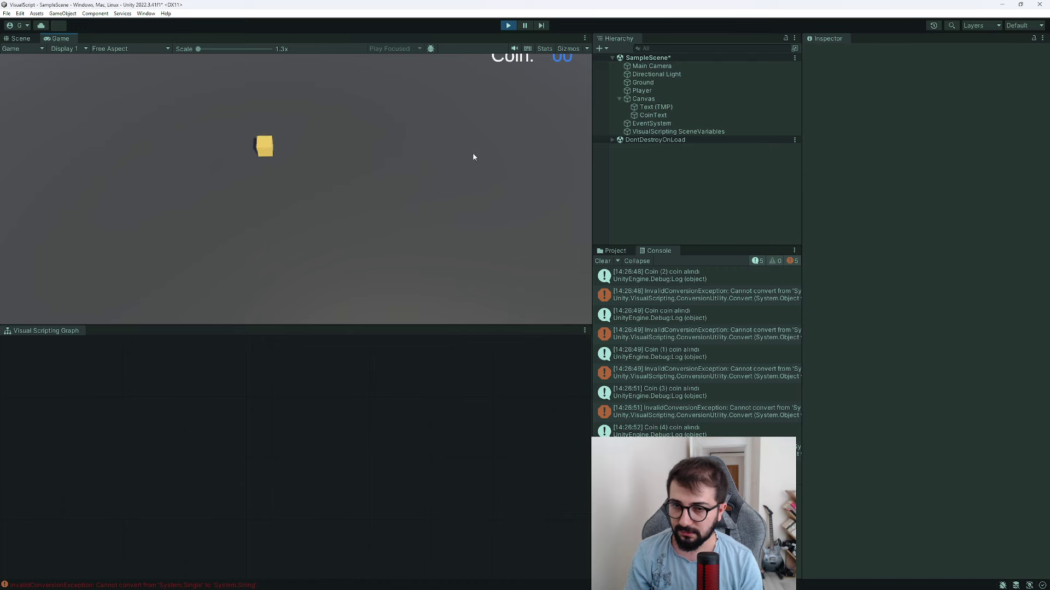
pyautogui.press('s')
pyautogui.press('d')
pyautogui.click(507, 26)
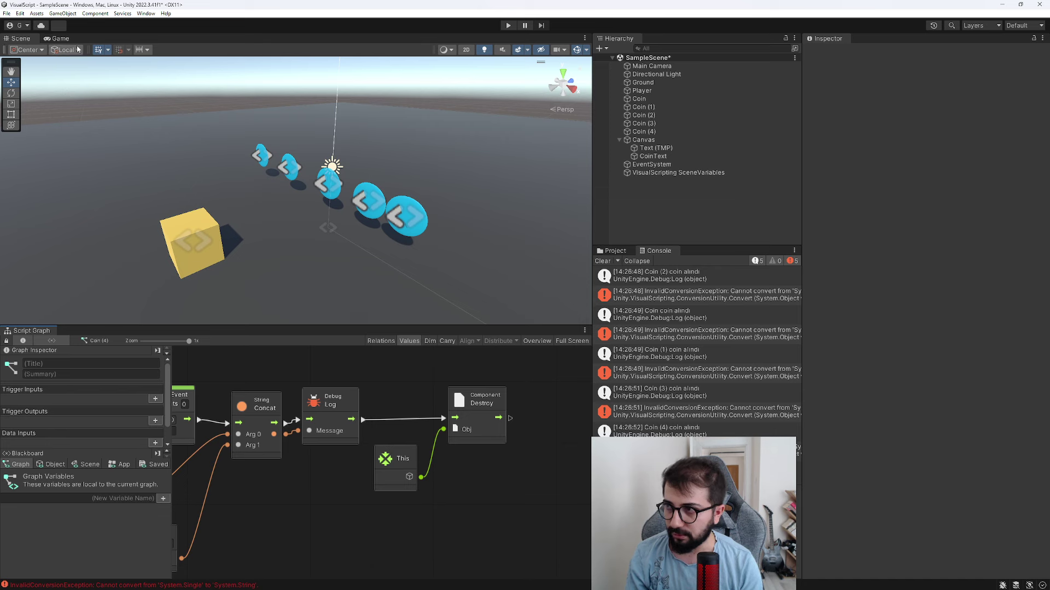
# Step: Select the Player and pull a connection from the CoinText variable node, abandoning a 'text' search
pyautogui.click(188, 244)
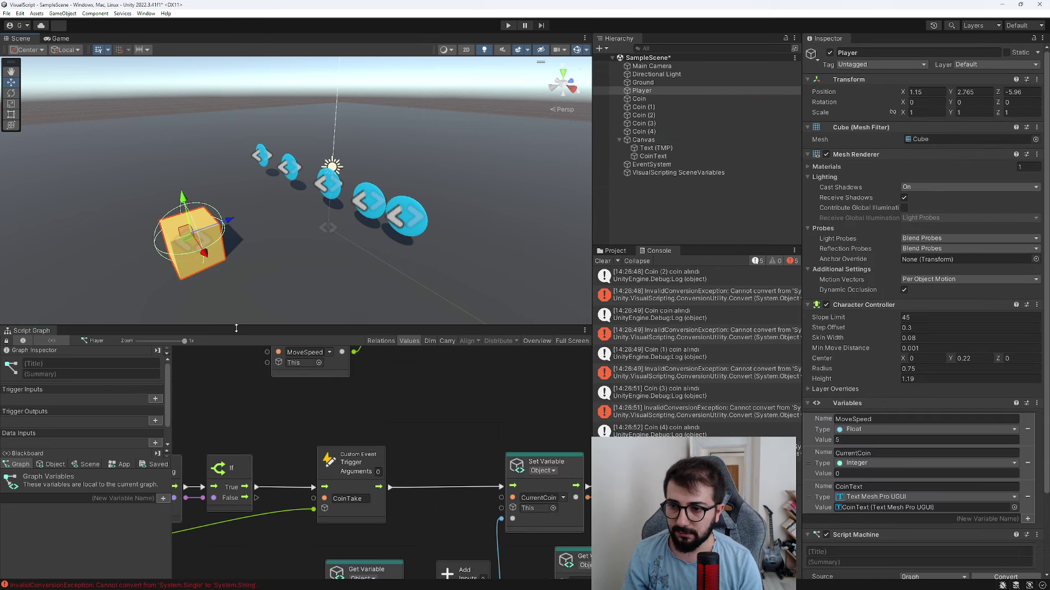
pyautogui.moveTo(629, 579); pyautogui.dragTo(442, 501, button='middle')
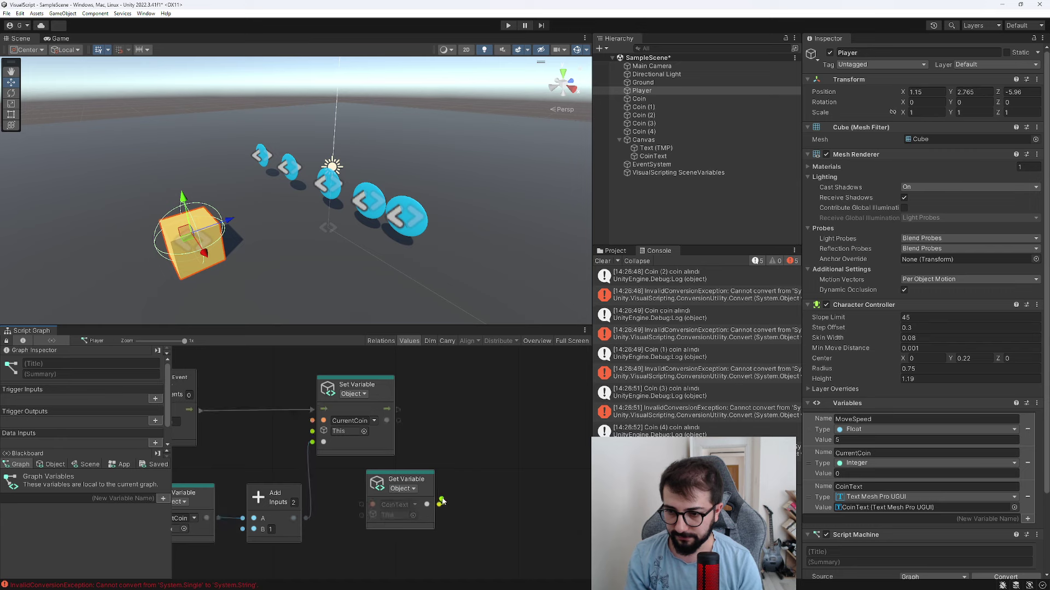
pyautogui.moveTo(442, 502); pyautogui.dragTo(480, 447)
pyautogui.write('text')
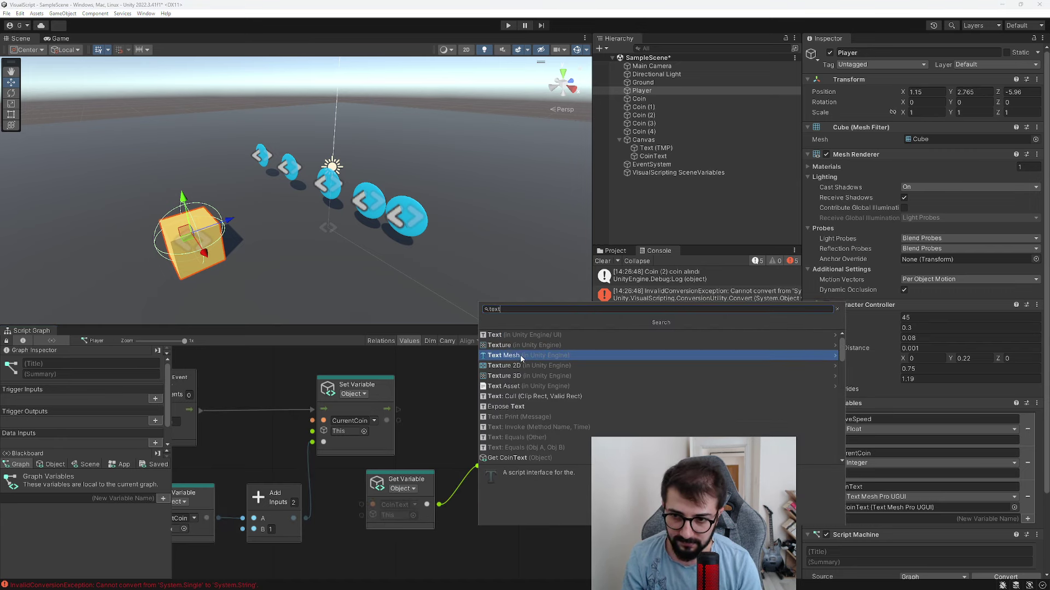
pyautogui.press('Escape')
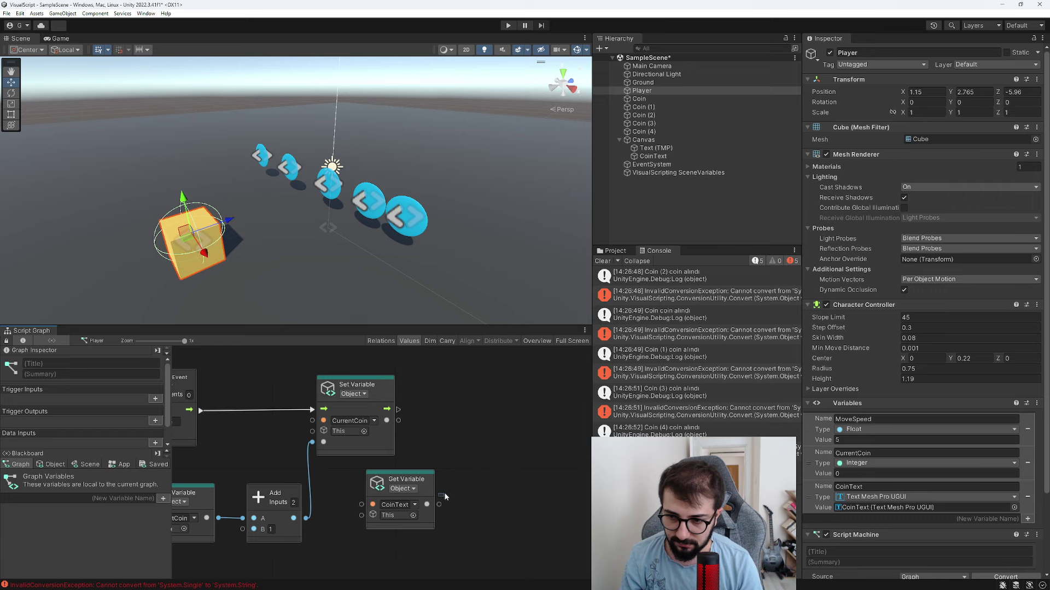
pyautogui.click(464, 464)
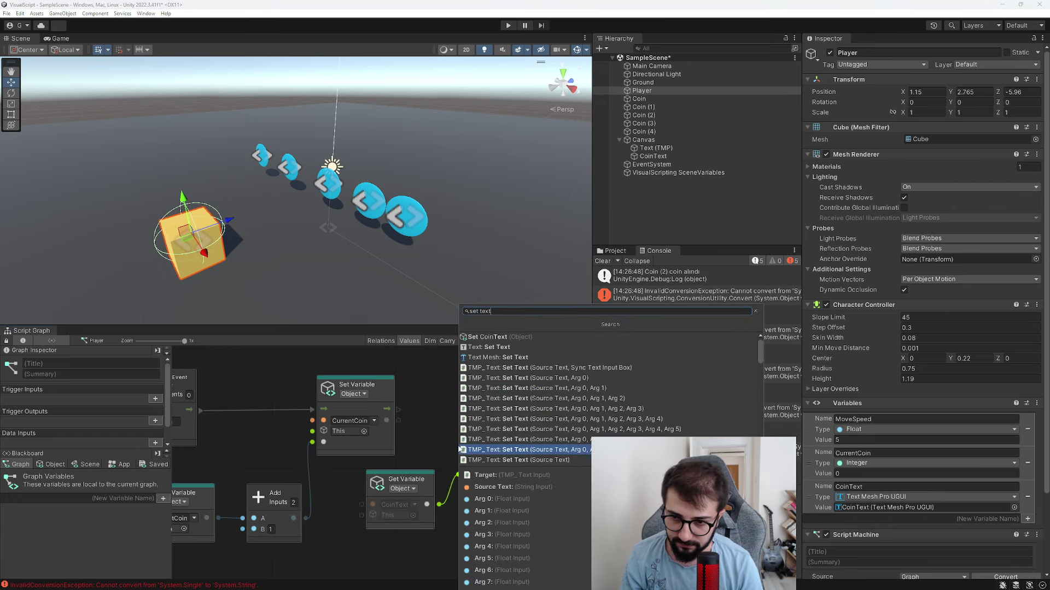
pyautogui.click(437, 447)
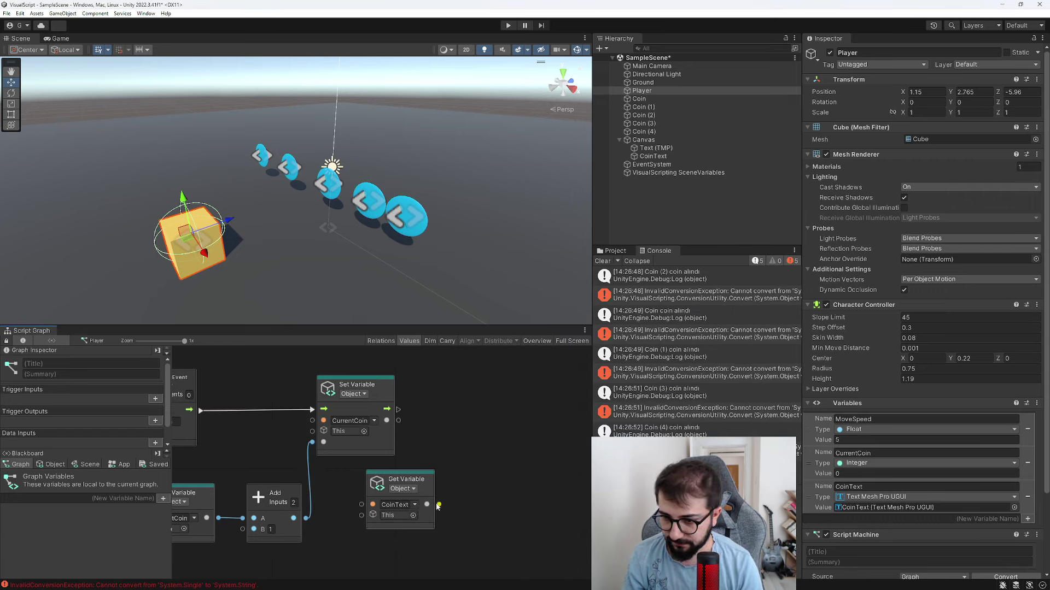
pyautogui.moveTo(437, 505); pyautogui.dragTo(475, 451)
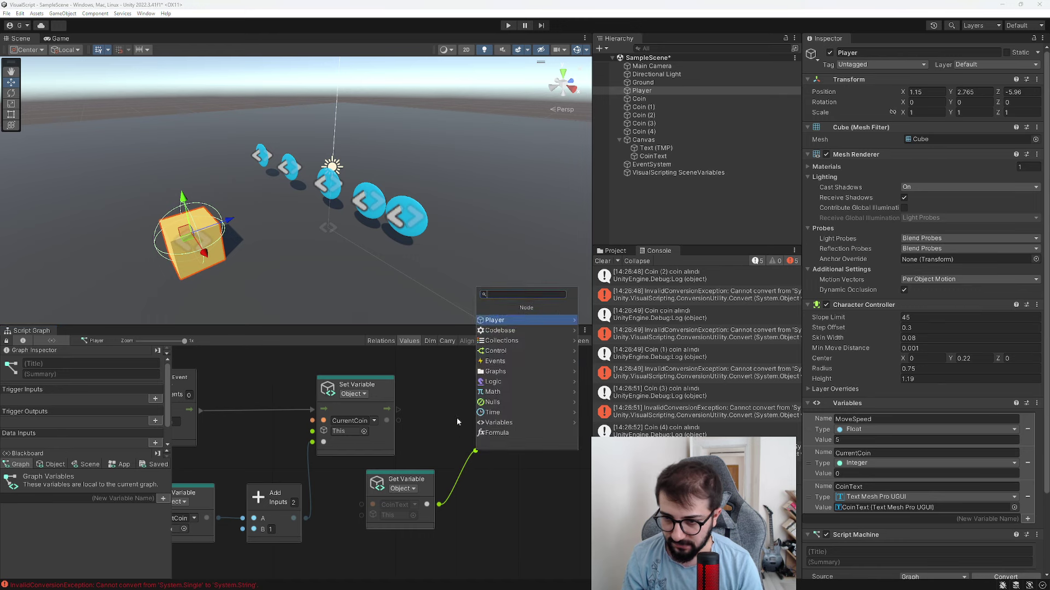
# Step: Add the Codebase > TM Pro > Text Mesh Pro UGUI > Set Text node from CoinText
pyautogui.click(498, 341)
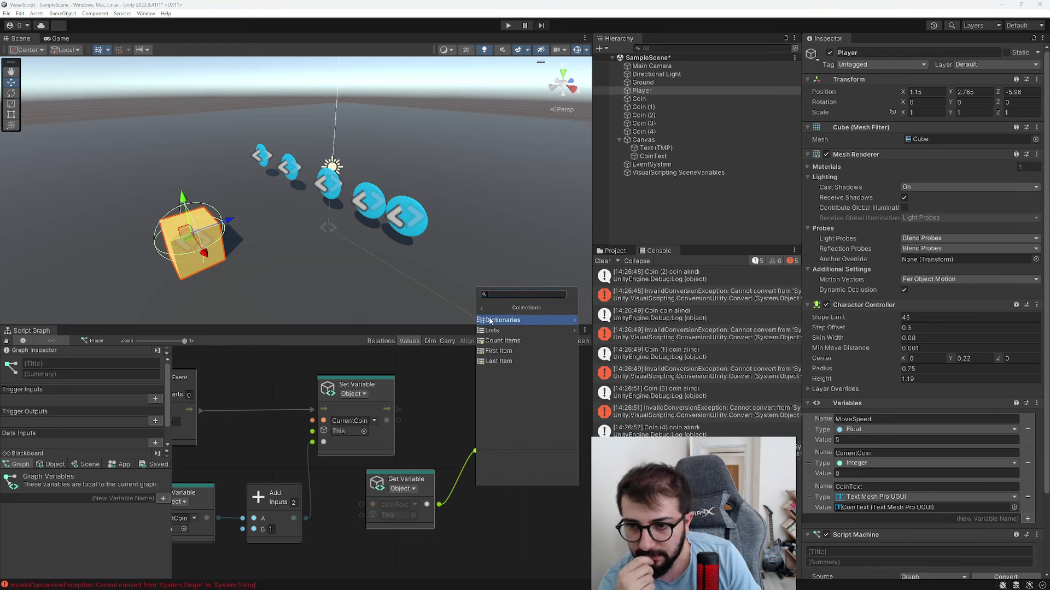
pyautogui.click(481, 308)
pyautogui.click(495, 330)
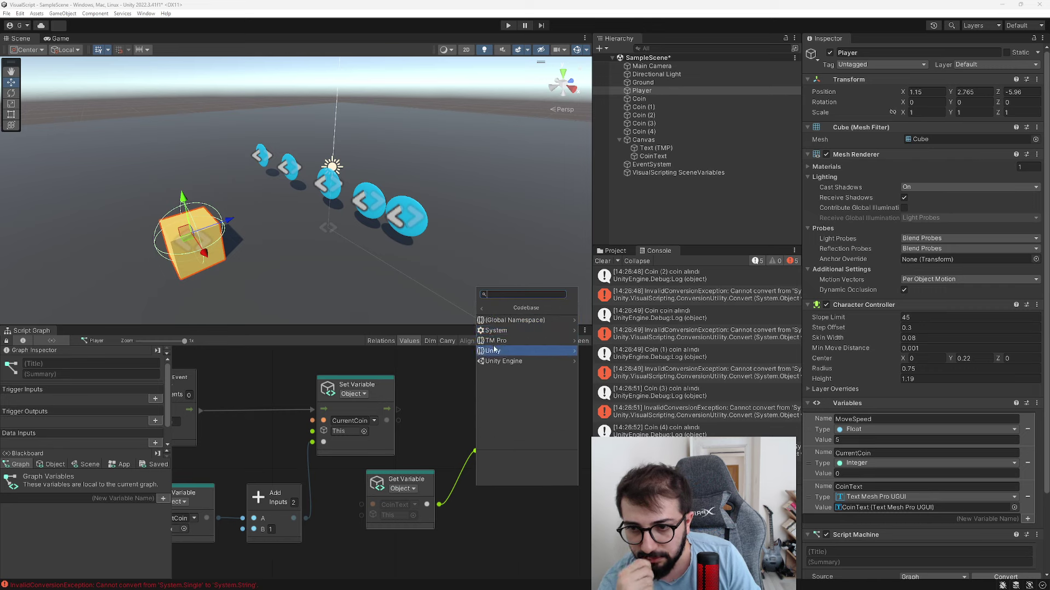
pyautogui.click(494, 341)
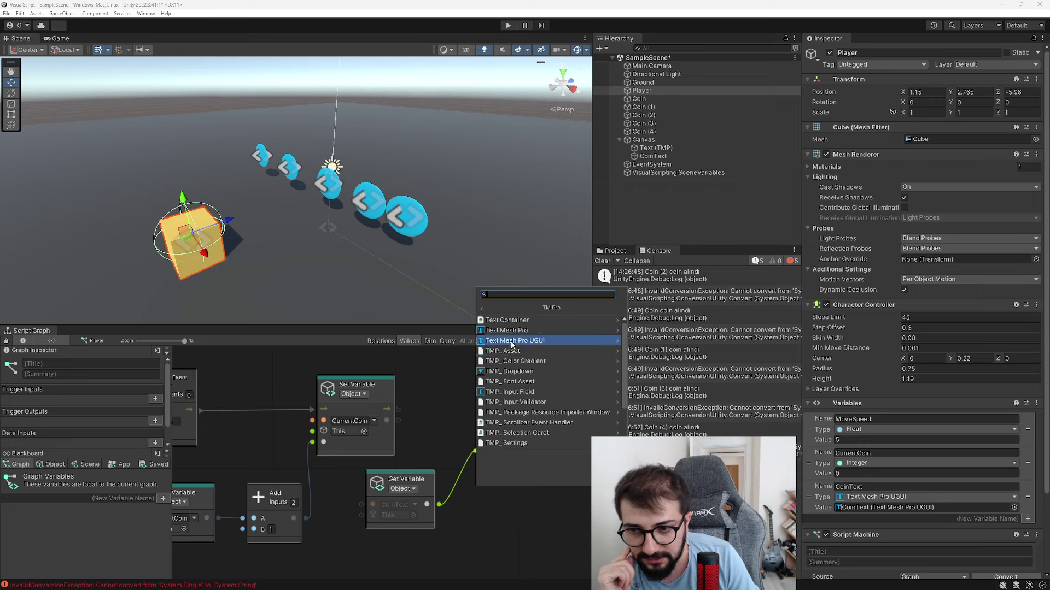
pyautogui.click(511, 340)
pyautogui.scroll(-3, 524, 383)
pyautogui.scroll(-3, 525, 399)
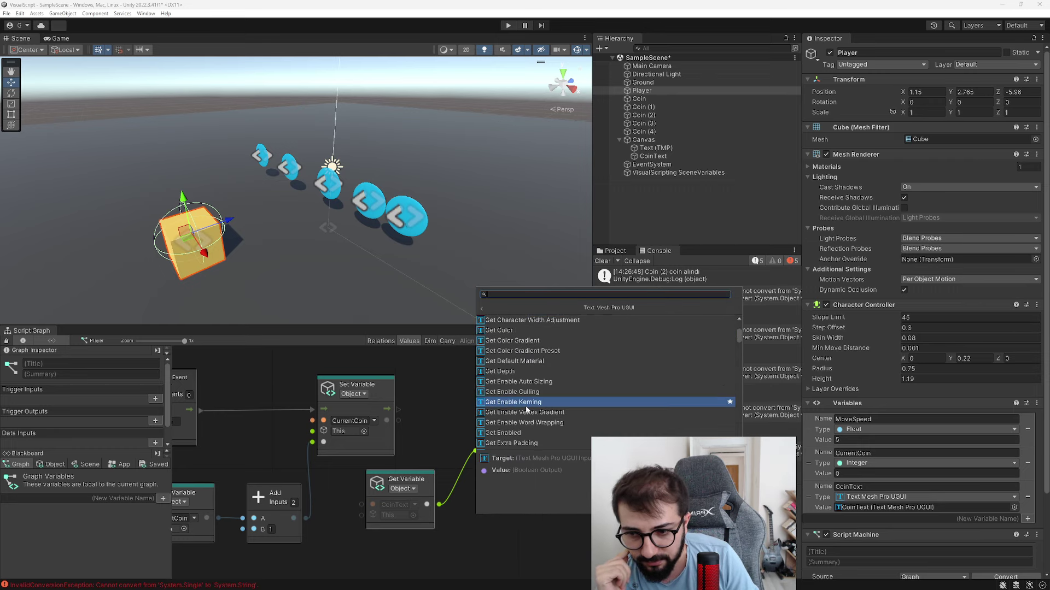
pyautogui.scroll(-3, 527, 409)
pyautogui.scroll(-5, 526, 406)
pyautogui.scroll(-5, 523, 408)
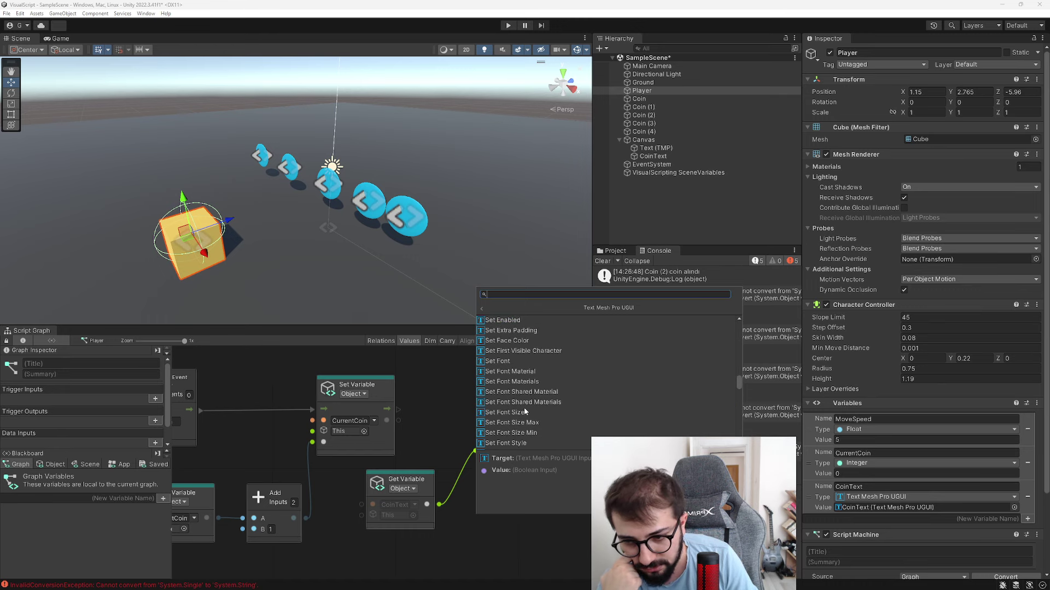
pyautogui.scroll(-5, 514, 405)
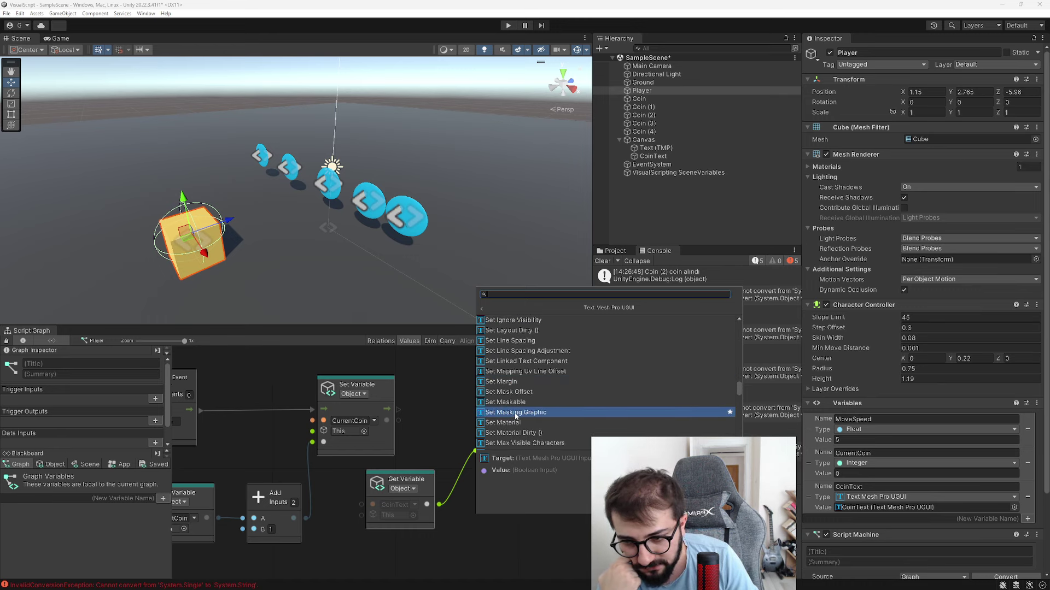
pyautogui.scroll(-5, 515, 410)
pyautogui.scroll(-3, 516, 415)
pyautogui.scroll(-5, 515, 417)
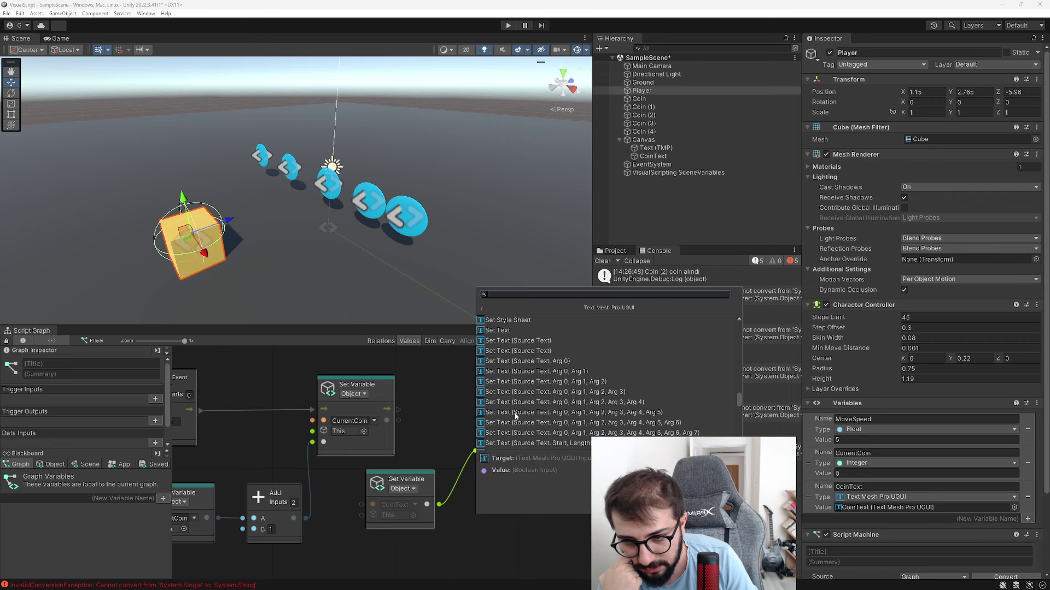
pyautogui.click(518, 342)
# Step: Wire Set Variable's flow and CurrentCoin into Set Text and start a play test
pyautogui.moveTo(515, 425); pyautogui.dragTo(510, 390)
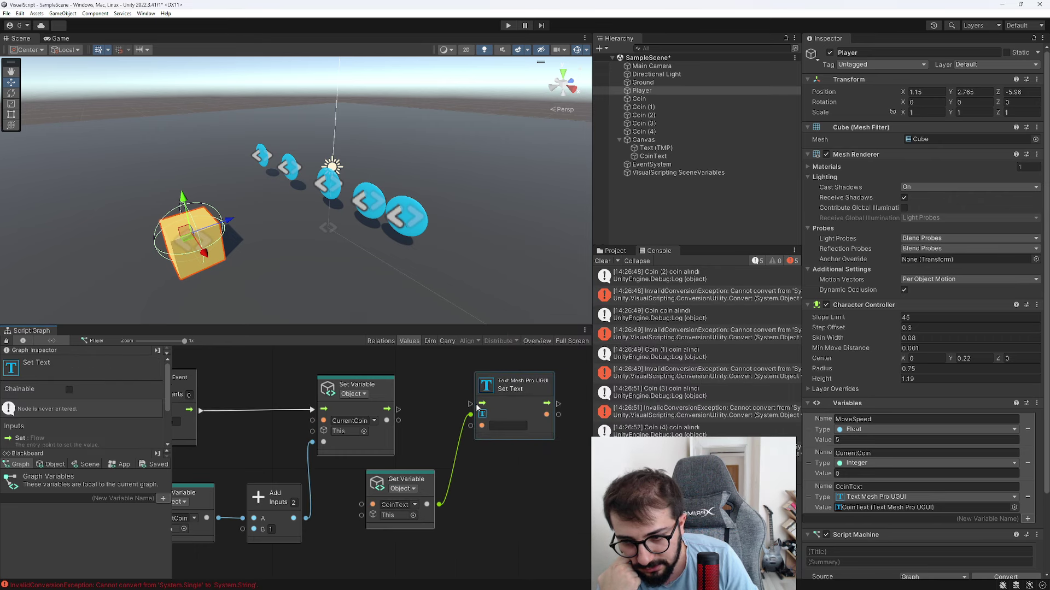
pyautogui.moveTo(386, 409); pyautogui.dragTo(513, 400)
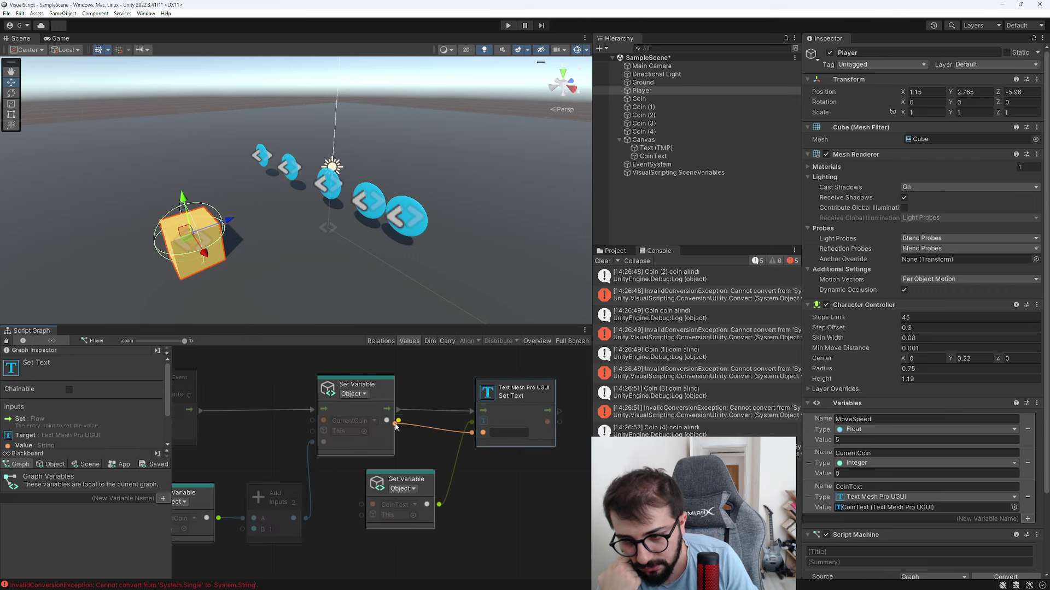
pyautogui.moveTo(399, 420); pyautogui.dragTo(483, 432)
pyautogui.click(508, 25)
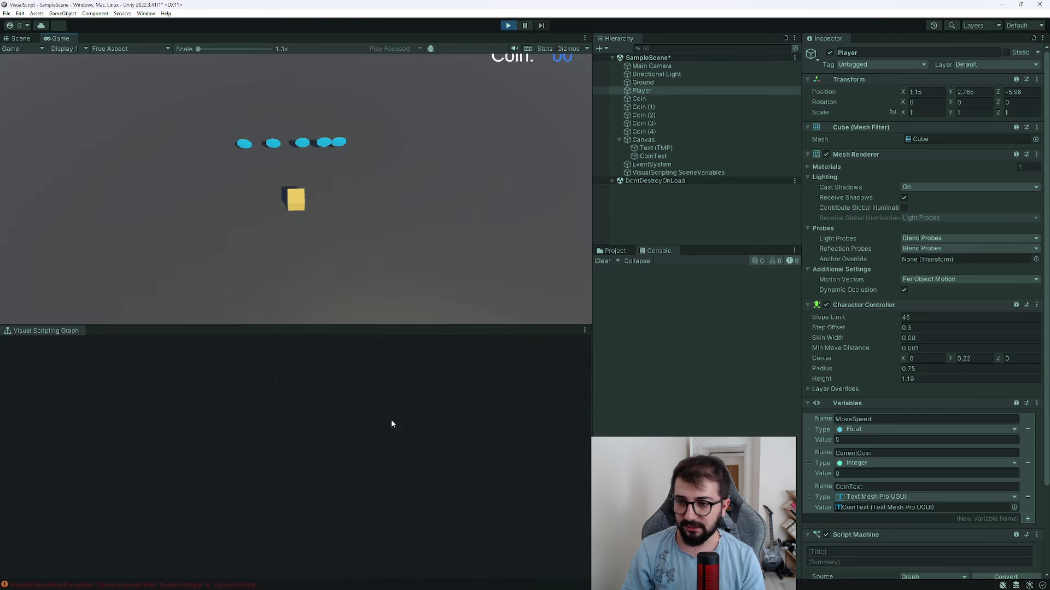
# Step: Collect coins with WASD, inspect Set Text's Single-to-String conversion error, then stop play
pyautogui.press('w')
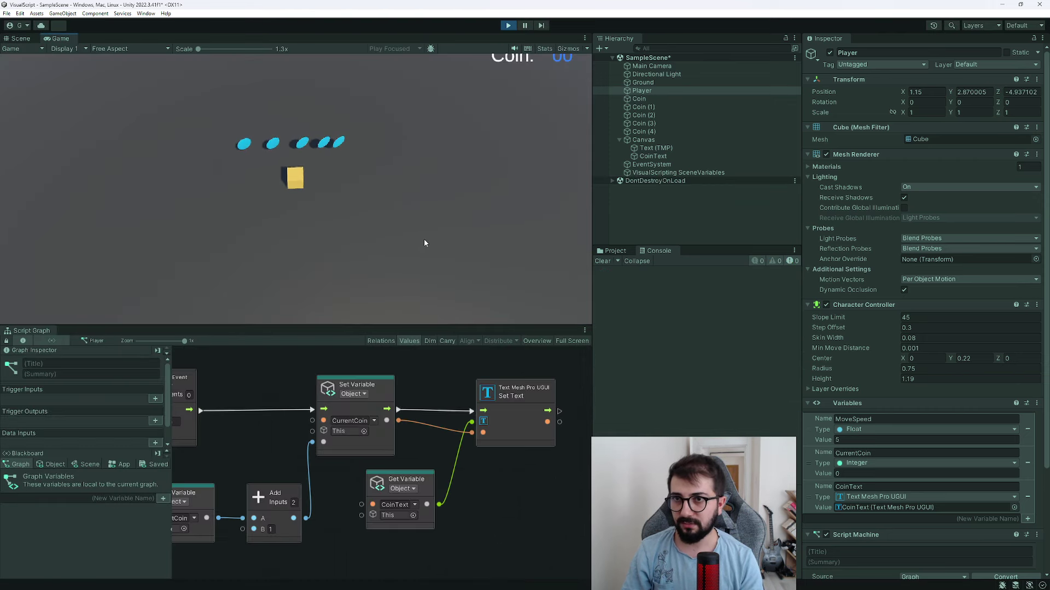
pyautogui.press('d')
pyautogui.press('a')
pyautogui.press('s')
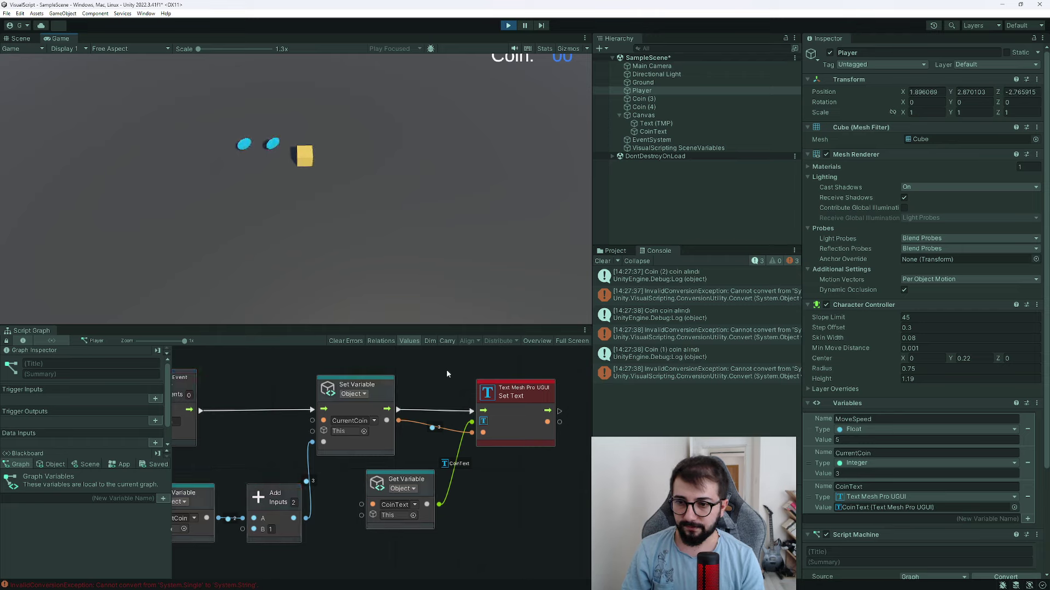
pyautogui.click(513, 427)
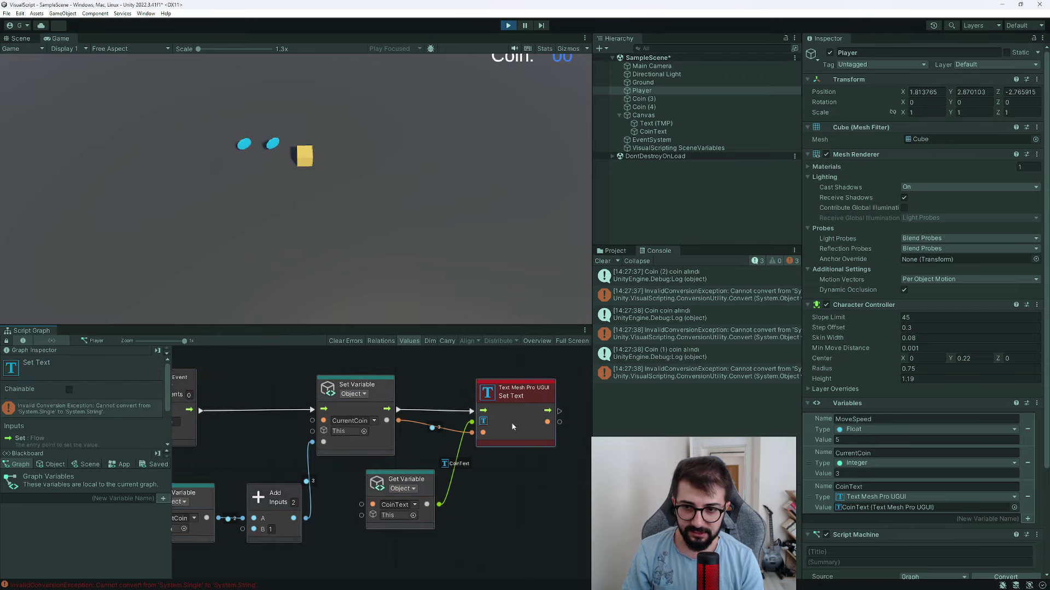
pyautogui.moveTo(591, 398); pyautogui.dragTo(570, 397)
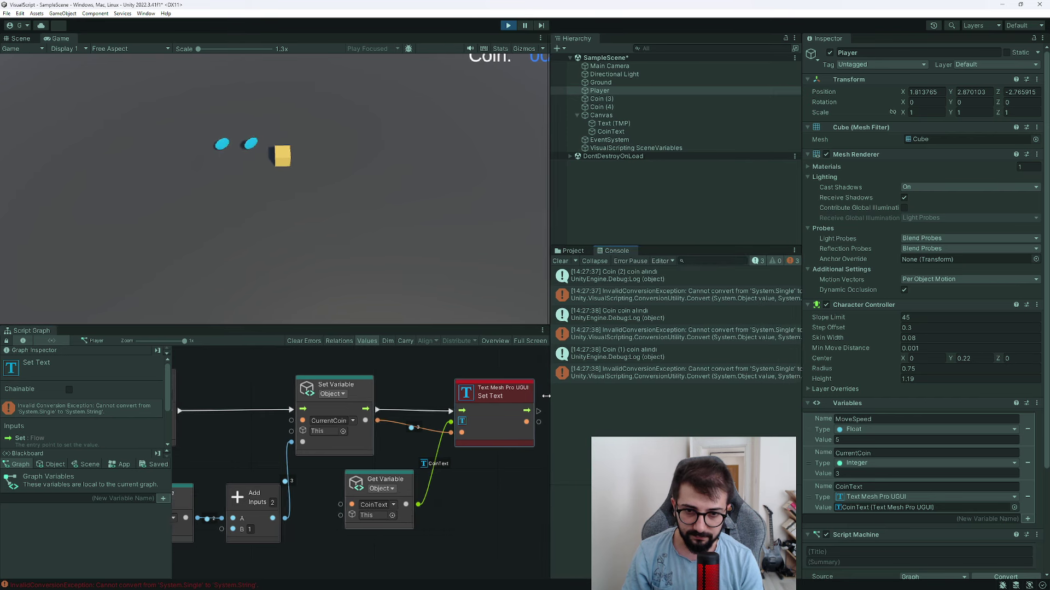
pyautogui.hotkey('ctrl', 'p')
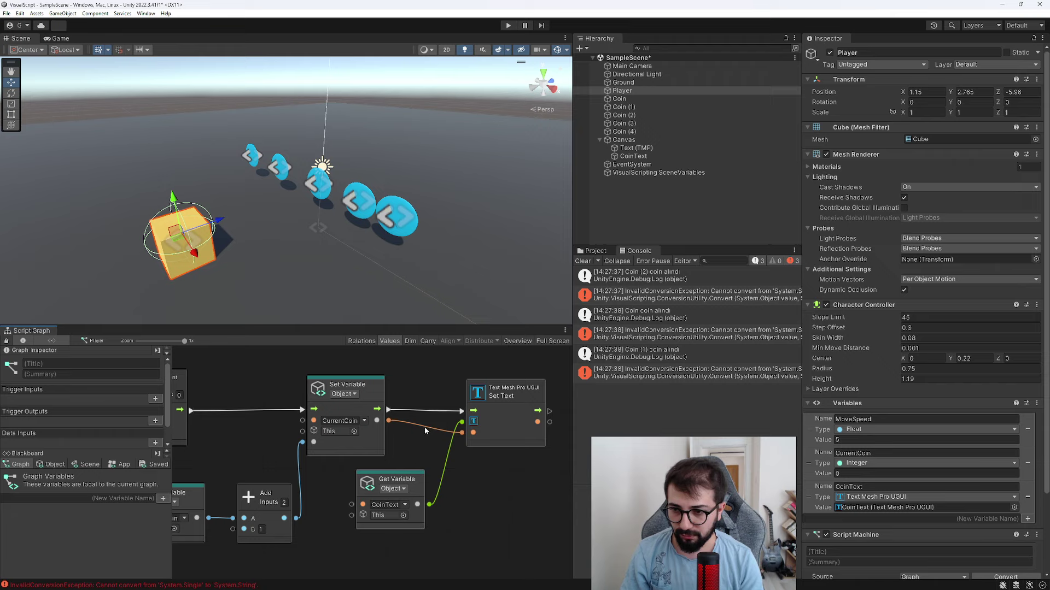
# Step: Wire a CurrentCoin Get Variable node into Set Text, then remove that wire
pyautogui.moveTo(461, 425); pyautogui.dragTo(471, 419)
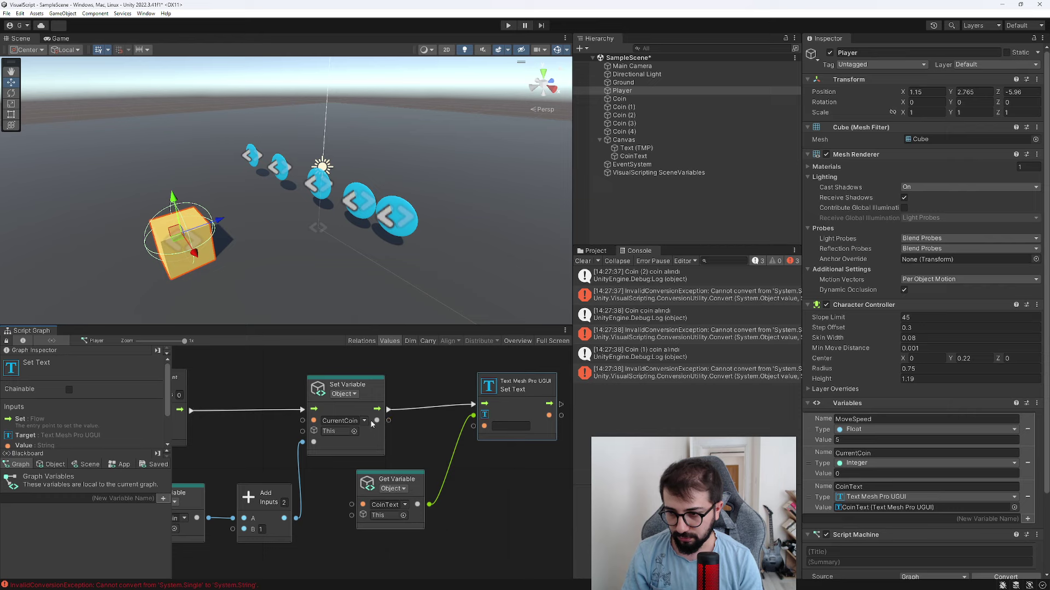
pyautogui.moveTo(385, 422); pyautogui.dragTo(356, 413, button='middle')
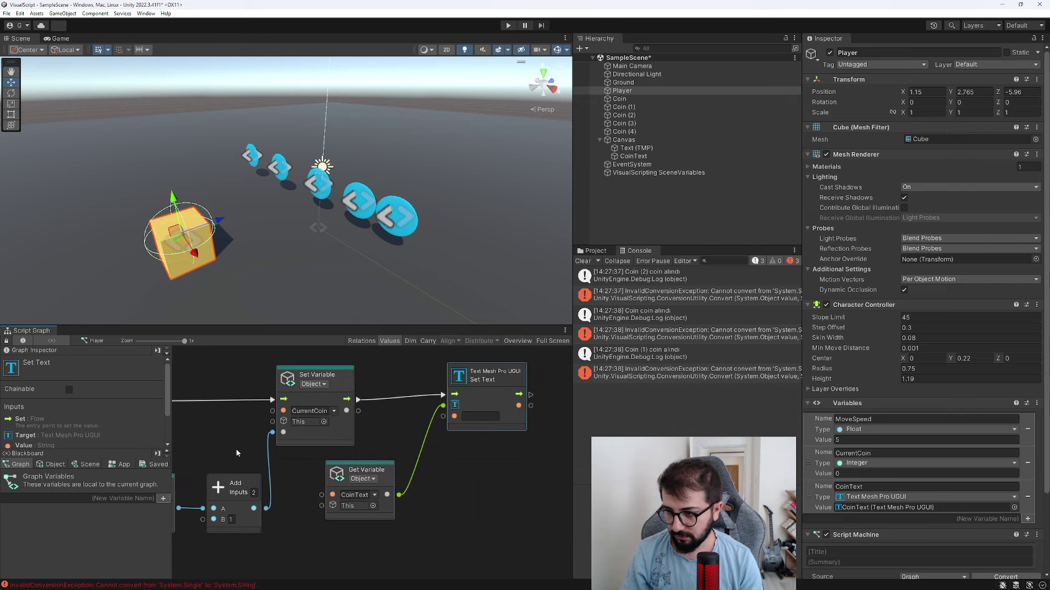
pyautogui.click(53, 465)
pyautogui.moveTo(6, 526)
pyautogui.mouseDown()
pyautogui.moveTo(491, 495)
pyautogui.moveTo(455, 416)
pyautogui.mouseUp()
pyautogui.moveTo(466, 485); pyautogui.dragTo(493, 461)
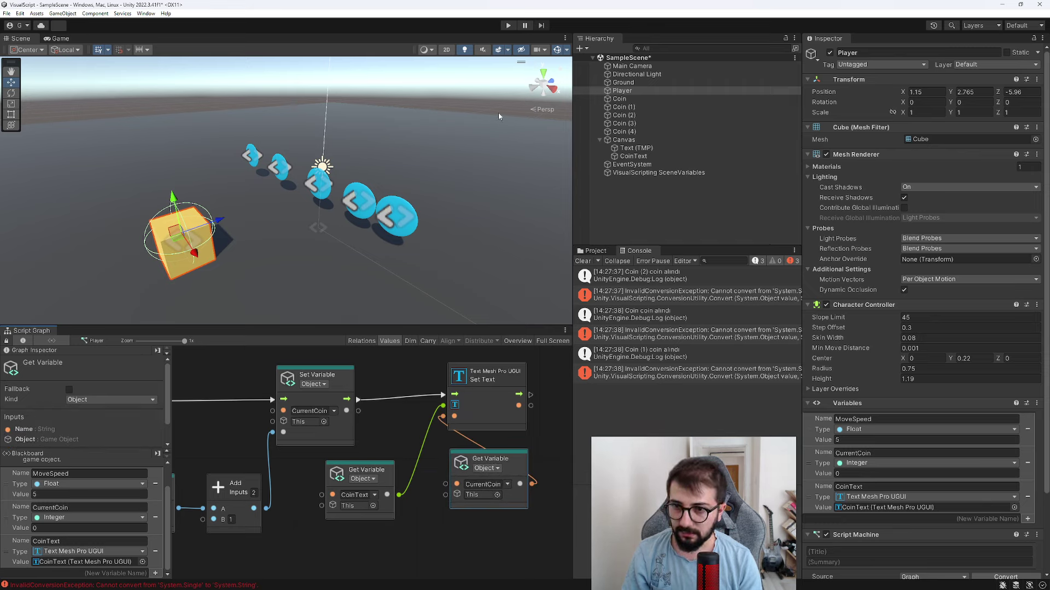
pyautogui.click(458, 444)
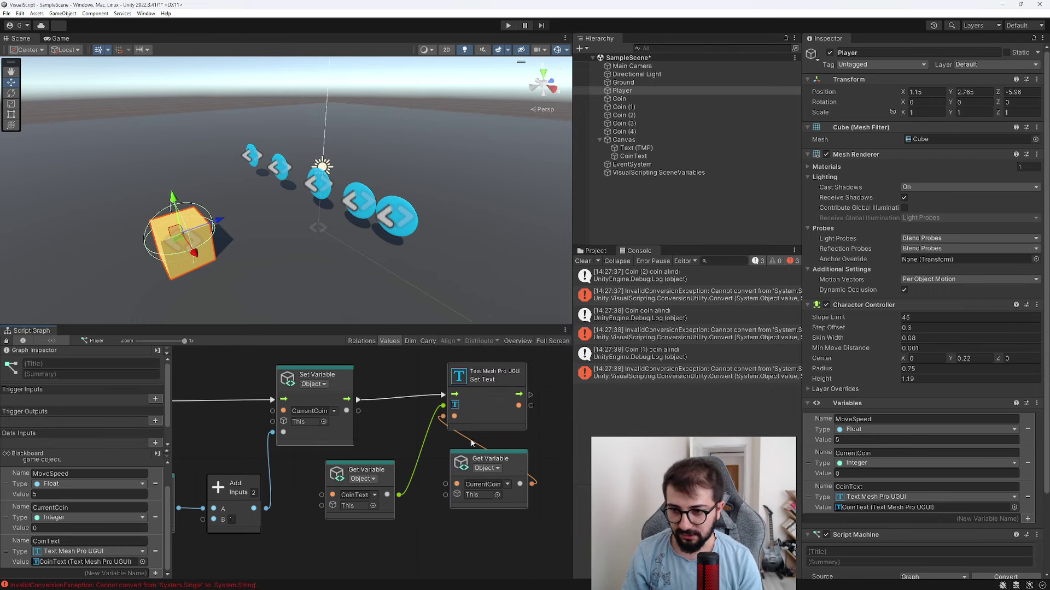
pyautogui.moveTo(529, 484); pyautogui.dragTo(536, 540)
pyautogui.rightClick(539, 542)
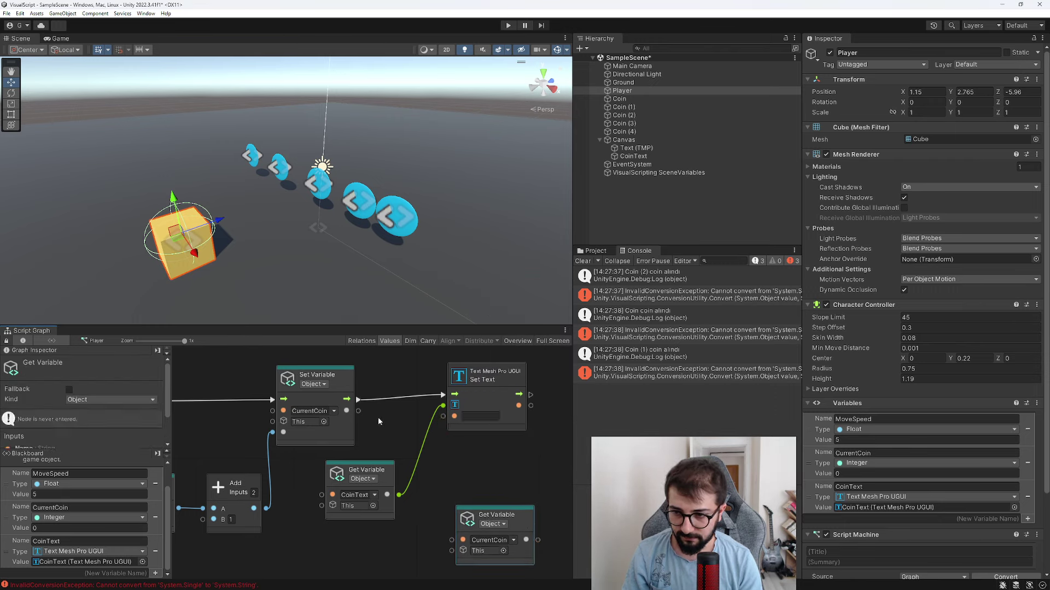
# Step: Insert a Ray To String node from Set Variable's output into Set Text's text
pyautogui.moveTo(358, 411); pyautogui.dragTo(373, 436)
pyautogui.write('to st')
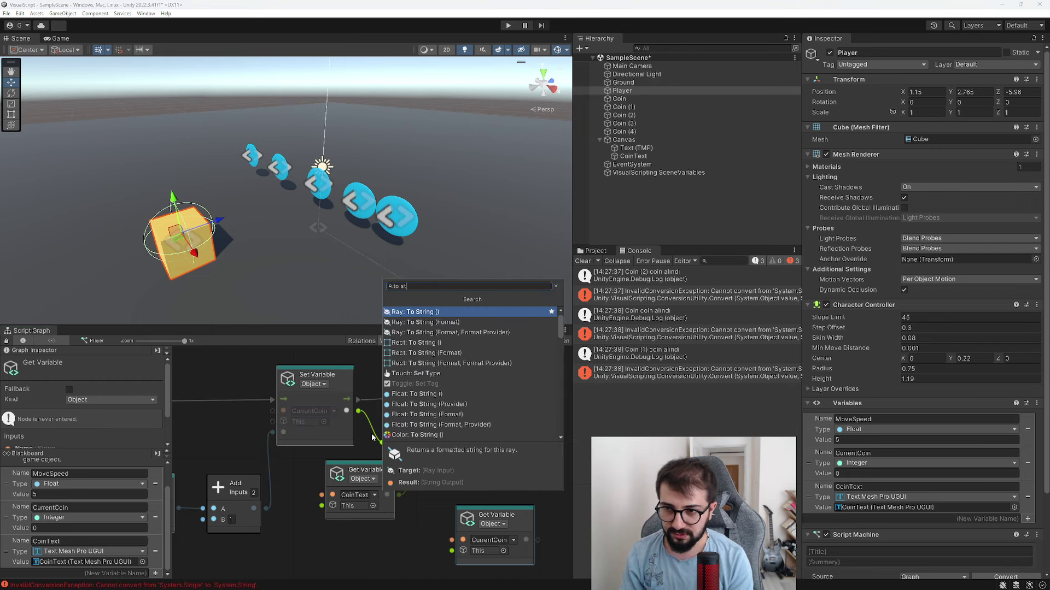
pyautogui.press('Return')
pyautogui.moveTo(461, 401); pyautogui.dragTo(474, 403)
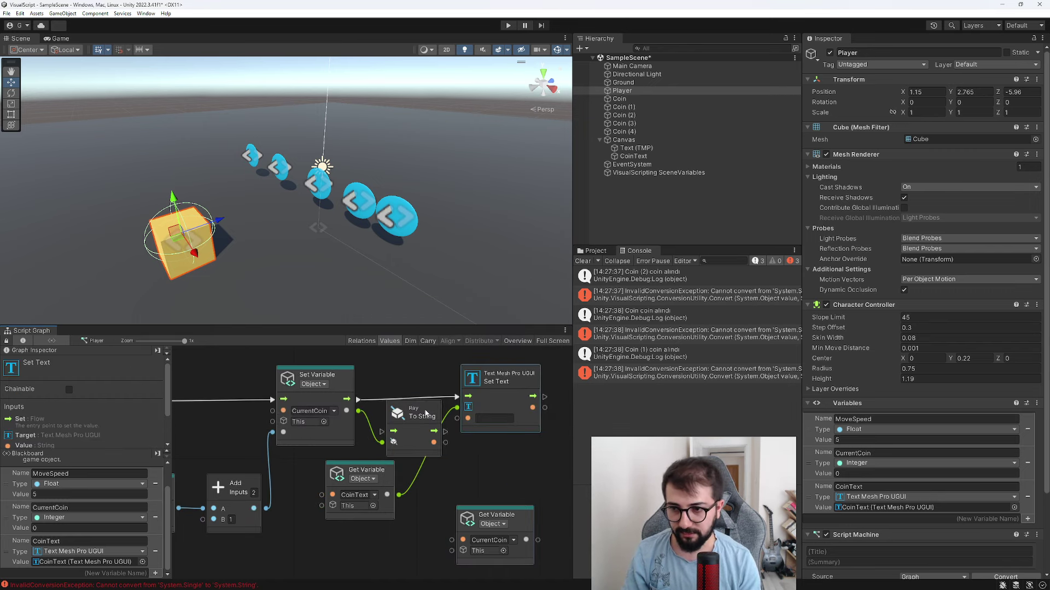
pyautogui.moveTo(437, 443)
pyautogui.mouseDown()
pyautogui.moveTo(436, 408)
pyautogui.moveTo(455, 395)
pyautogui.mouseUp()
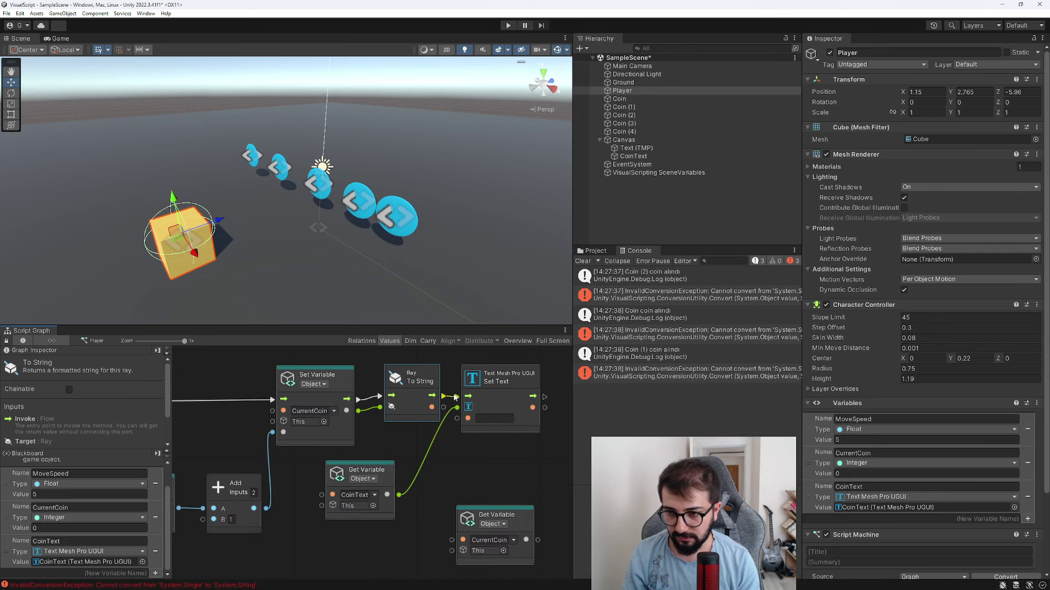
pyautogui.rightClick(412, 376)
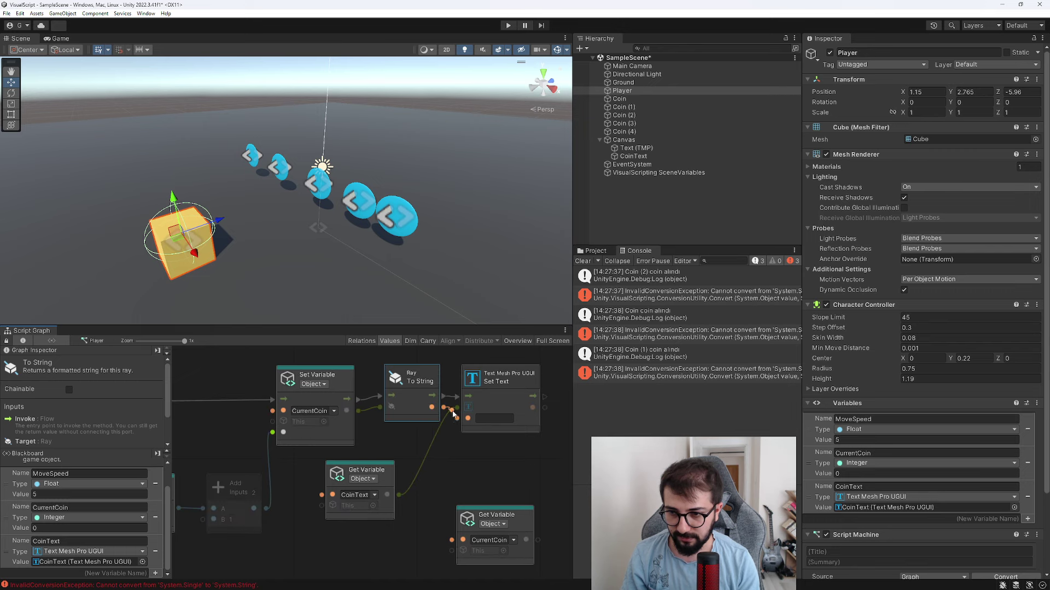
pyautogui.moveTo(431, 408); pyautogui.dragTo(467, 418)
# Step: Check the currentCoin string conversion in Player.cs in Visual Studio
pyautogui.hotkey('alt', 'Tab')
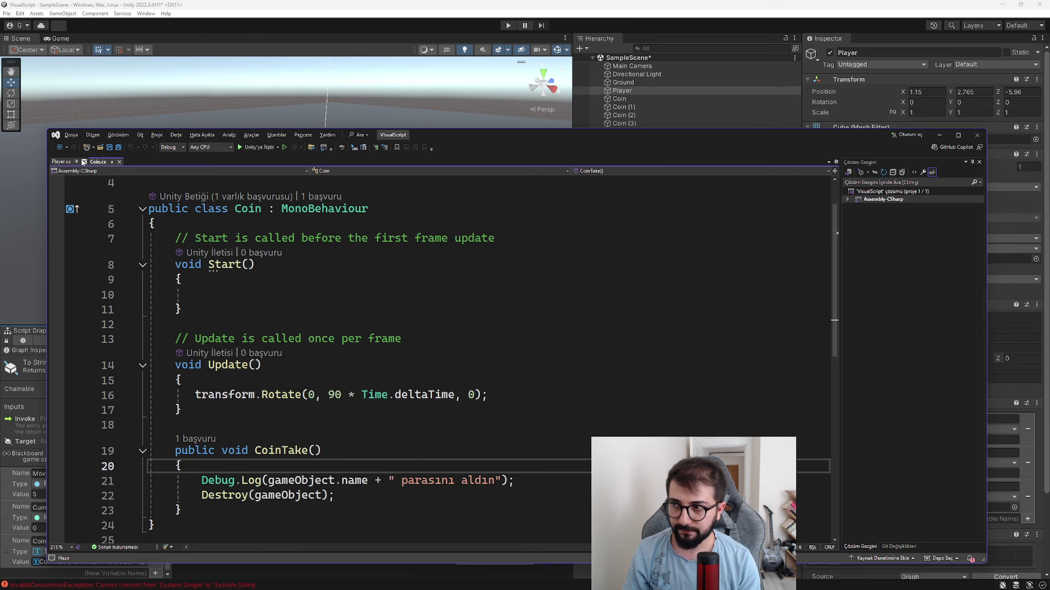
pyautogui.click(76, 163)
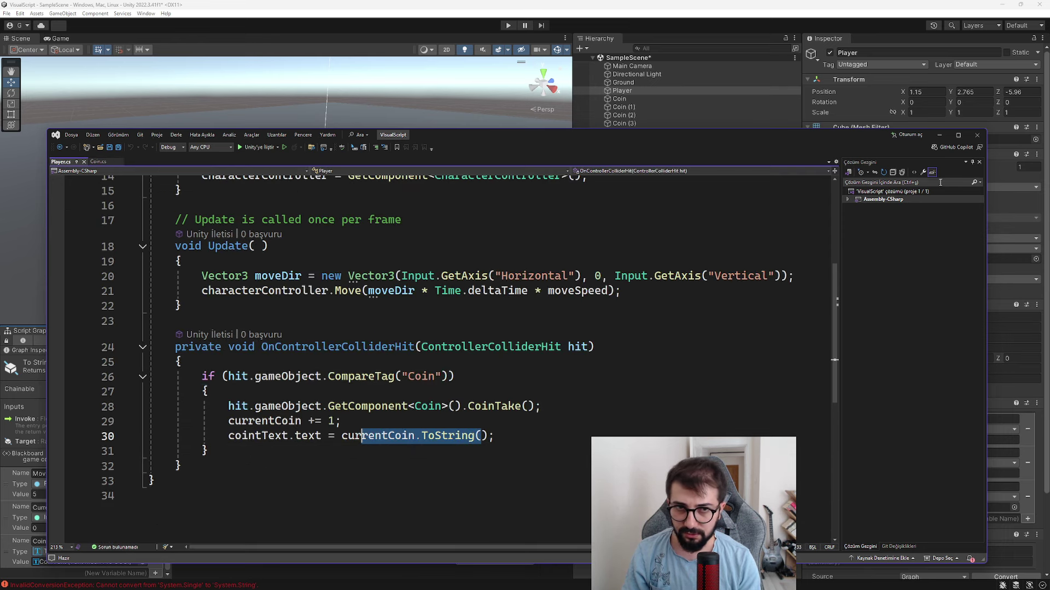
pyautogui.moveTo(419, 436); pyautogui.dragTo(342, 436)
pyautogui.click(500, 24)
# Step: Retest the coin pickups in play mode, then stop play
pyautogui.click(500, 24)
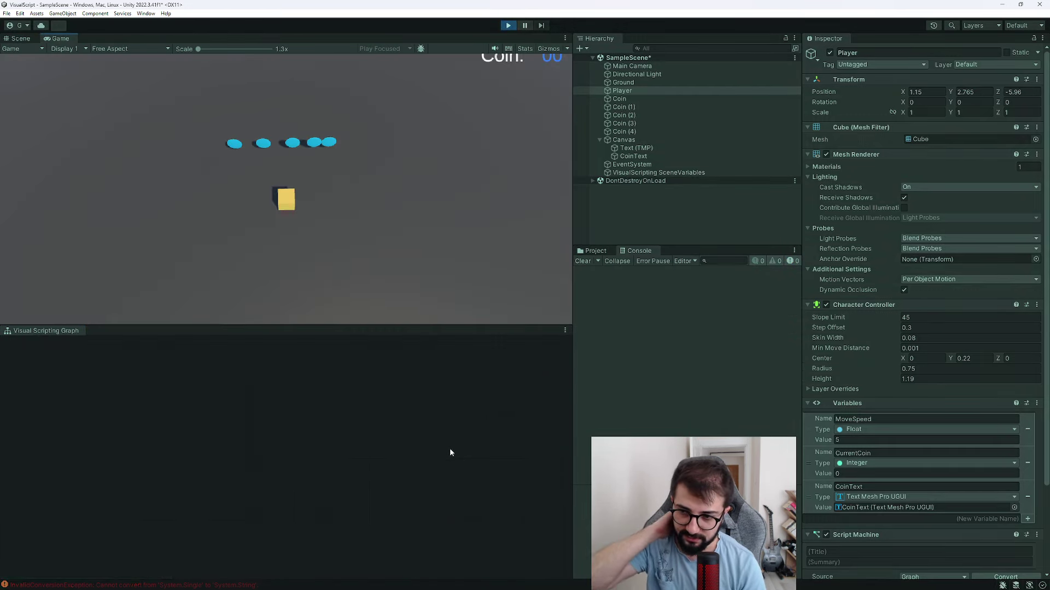
pyautogui.press('w')
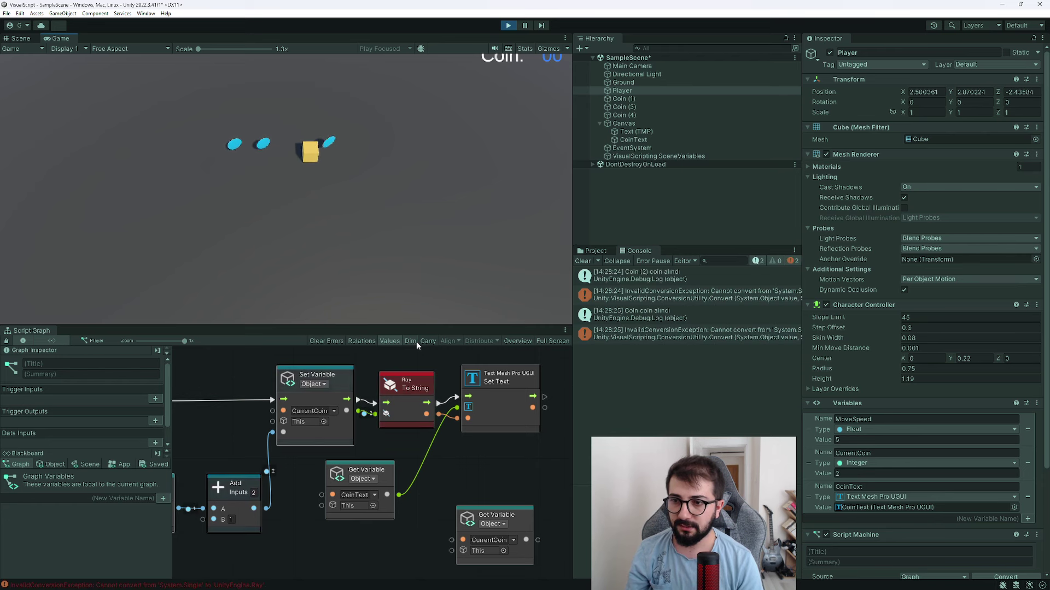
pyautogui.click(508, 25)
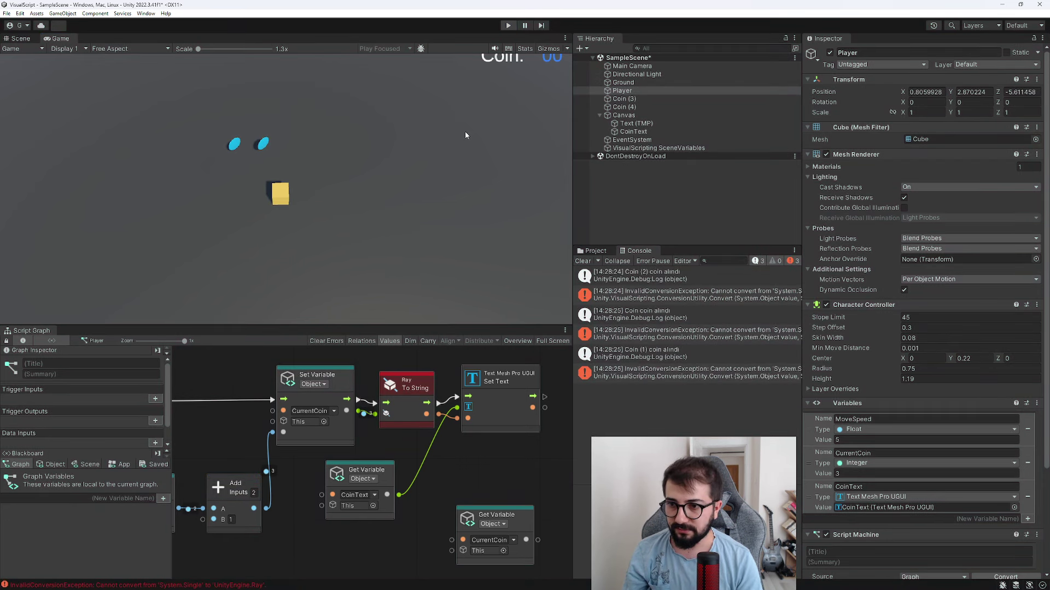
pyautogui.click(358, 411)
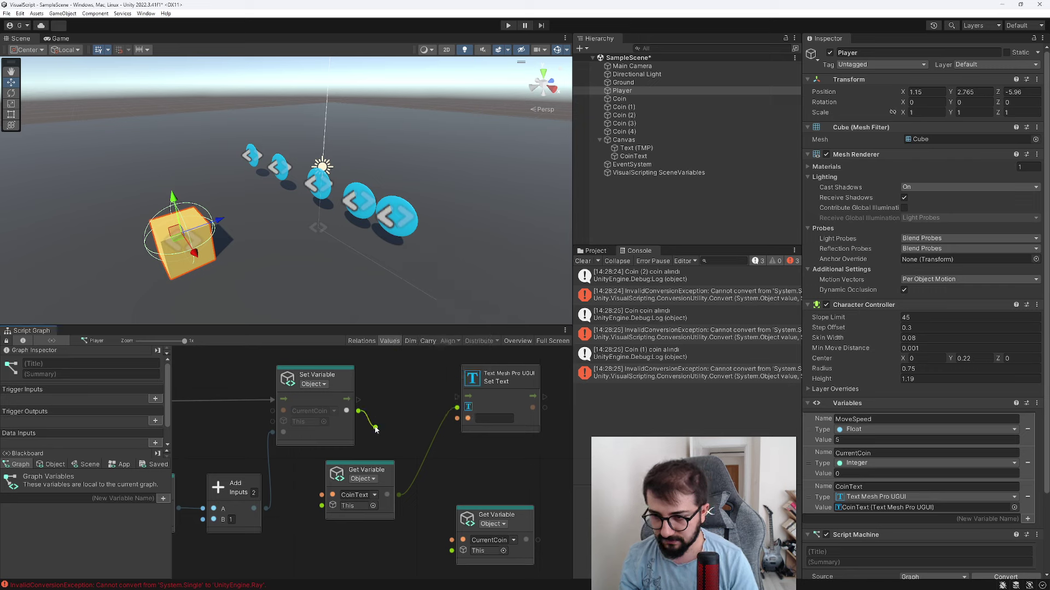
# Step: Search for a To String node and delete the wrongly added Bounds To String node
pyautogui.click(382, 426)
pyautogui.write('stri')
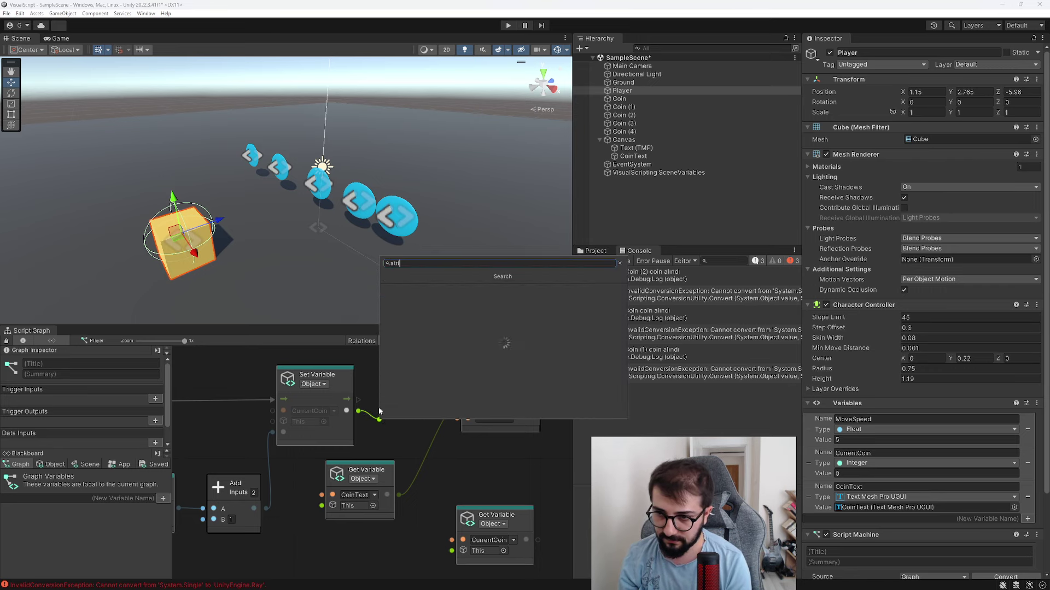
pyautogui.write('ng to')
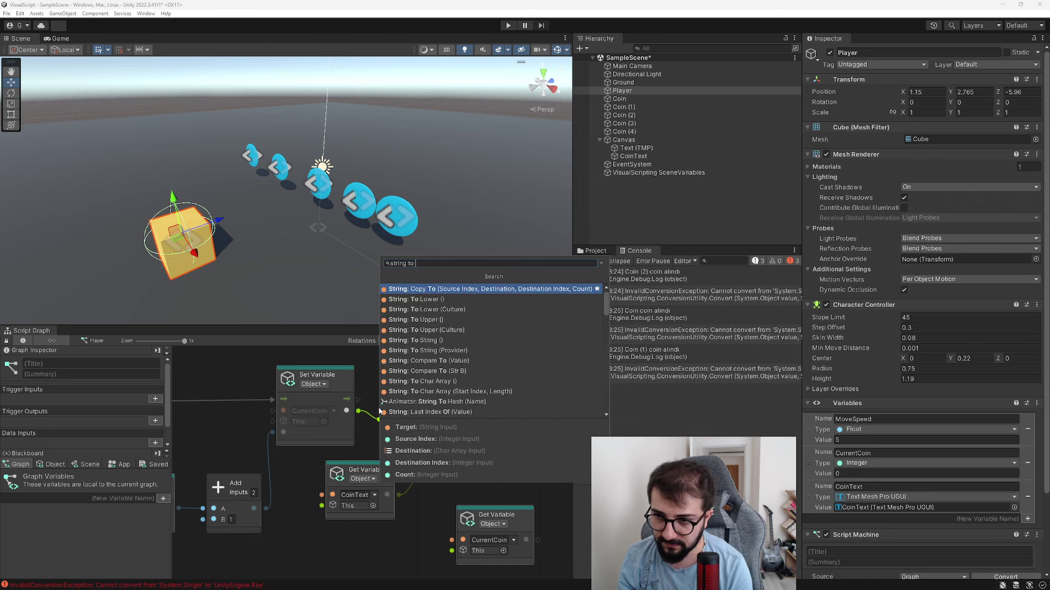
pyautogui.click(380, 411)
pyautogui.click(359, 407)
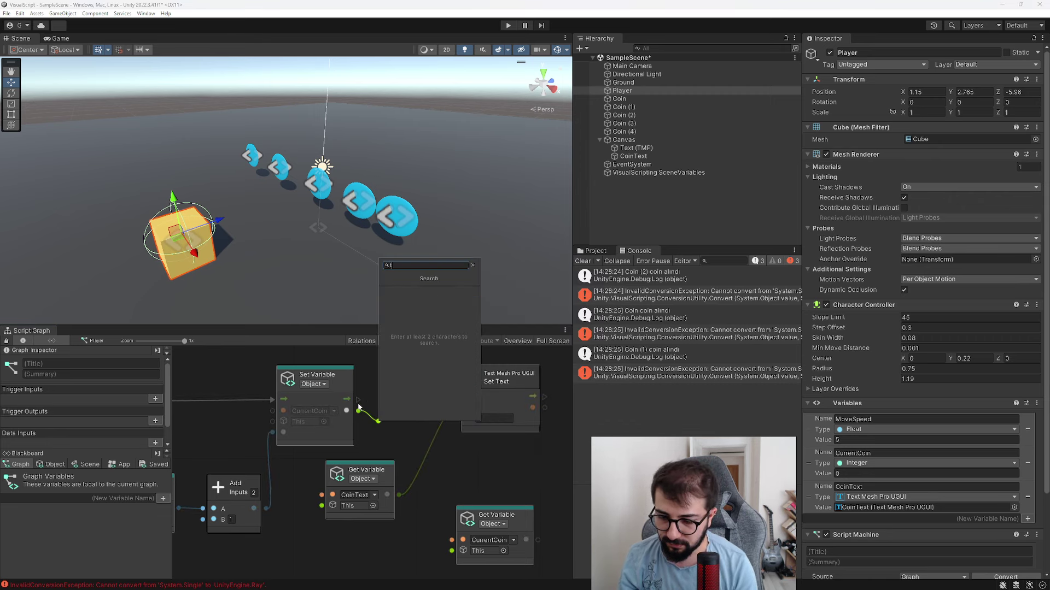
pyautogui.write('to sti')
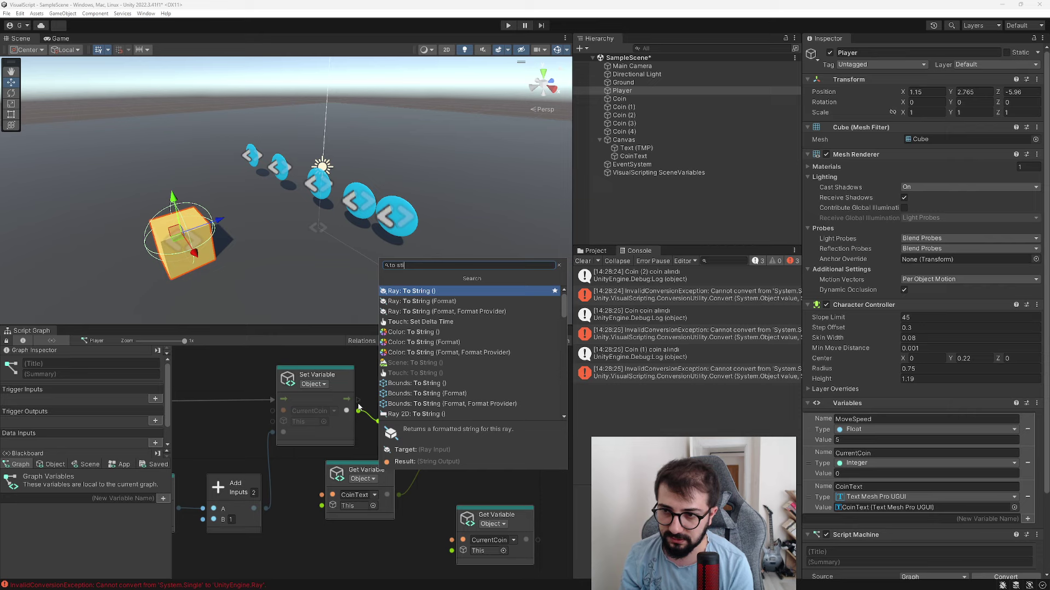
pyautogui.click(404, 385)
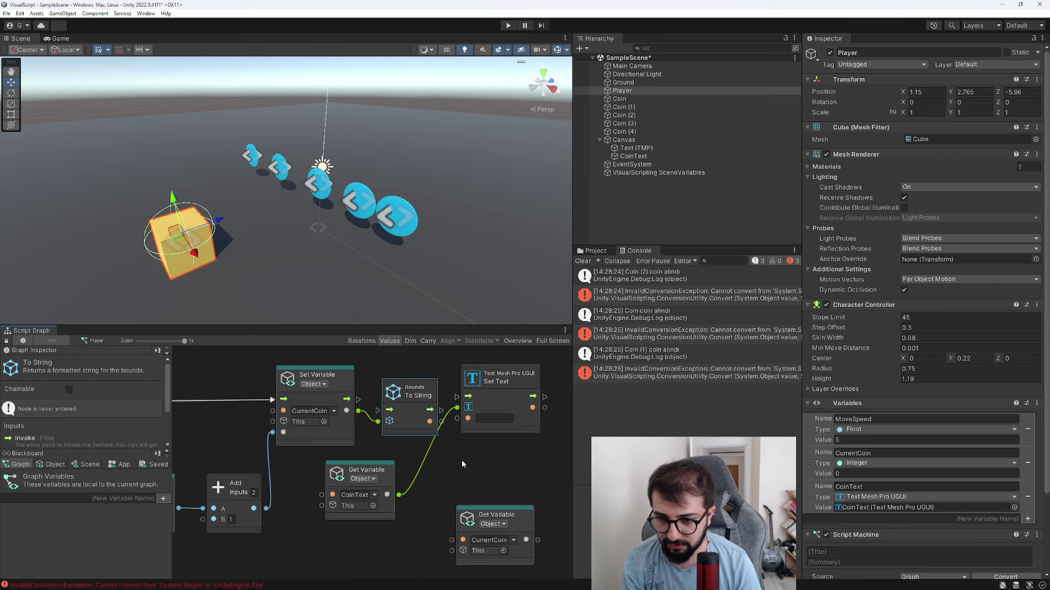
pyautogui.press('Delete')
# Step: Add a Float To String node from CurrentCoin and connect its flow into Set Text
pyautogui.moveTo(469, 511); pyautogui.dragTo(505, 487)
pyautogui.write('to s')
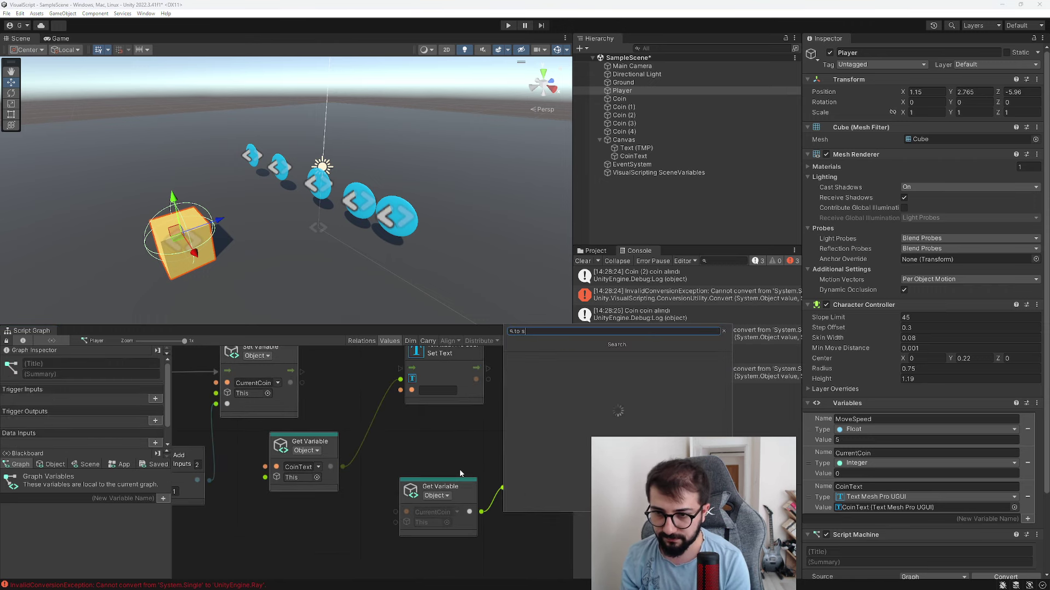
pyautogui.write('tring')
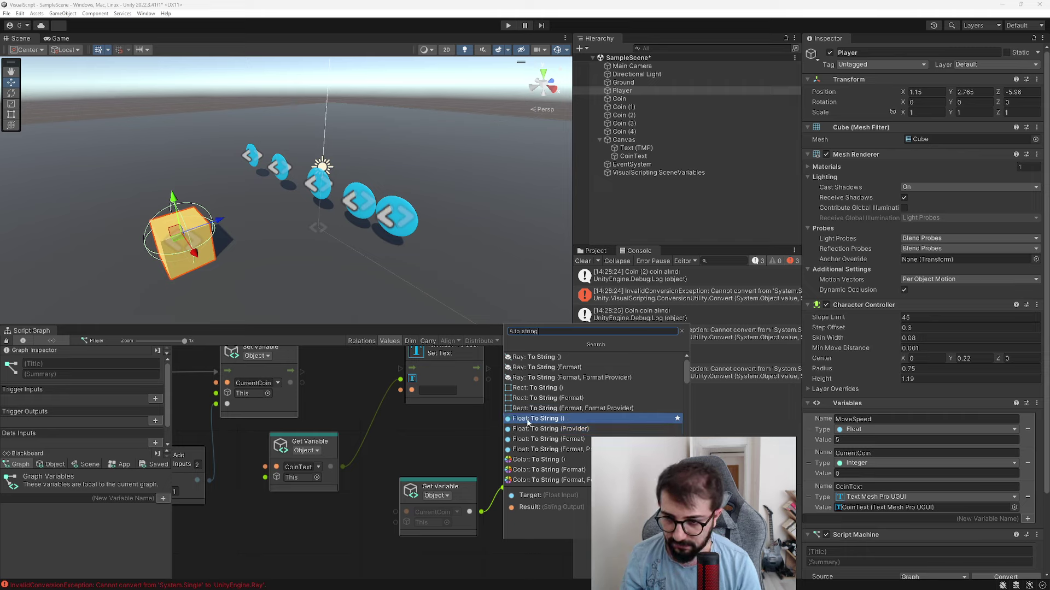
pyautogui.click(527, 418)
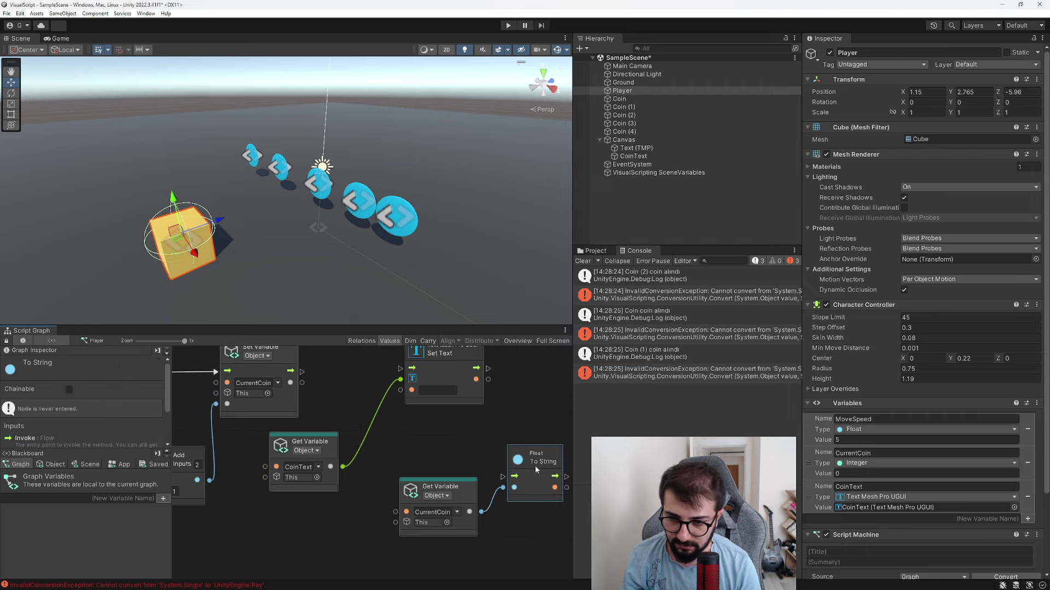
pyautogui.moveTo(510, 441); pyautogui.dragTo(360, 373)
pyautogui.moveTo(440, 487); pyautogui.dragTo(440, 471)
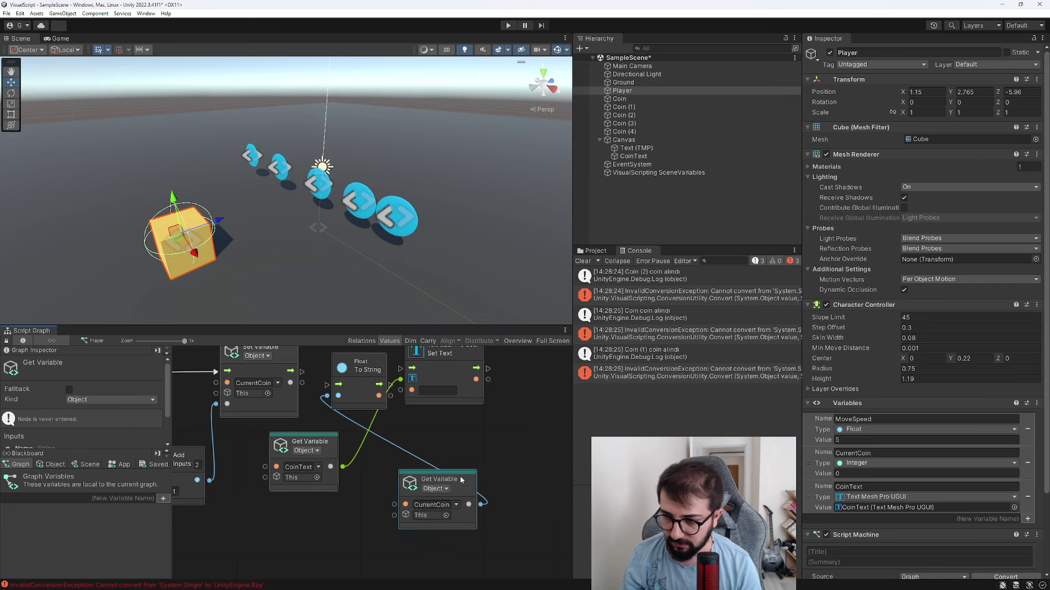
pyautogui.click(50, 464)
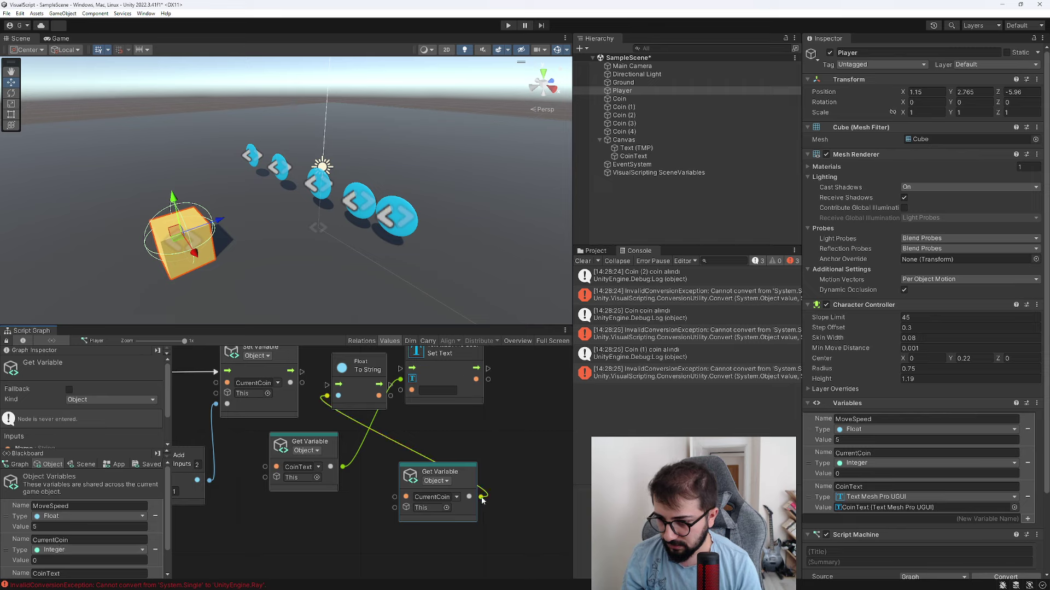
pyautogui.moveTo(328, 386)
pyautogui.mouseDown()
pyautogui.moveTo(302, 372)
pyautogui.moveTo(355, 361)
pyautogui.moveTo(410, 369)
pyautogui.mouseUp()
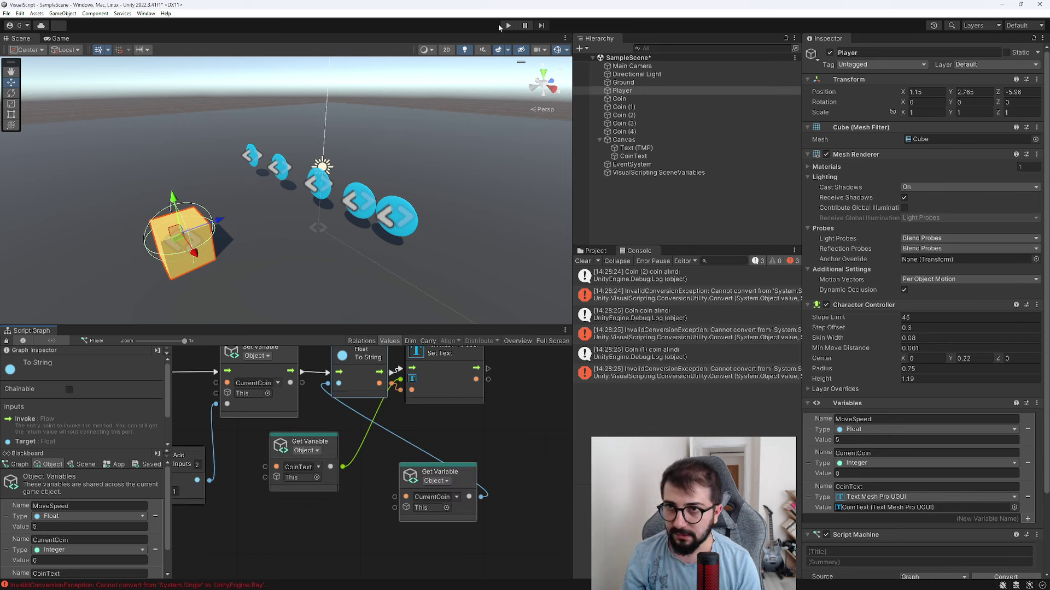
# Step: Play-test the scene, steering the cube right and left to collect coins, then stop
pyautogui.click(508, 26)
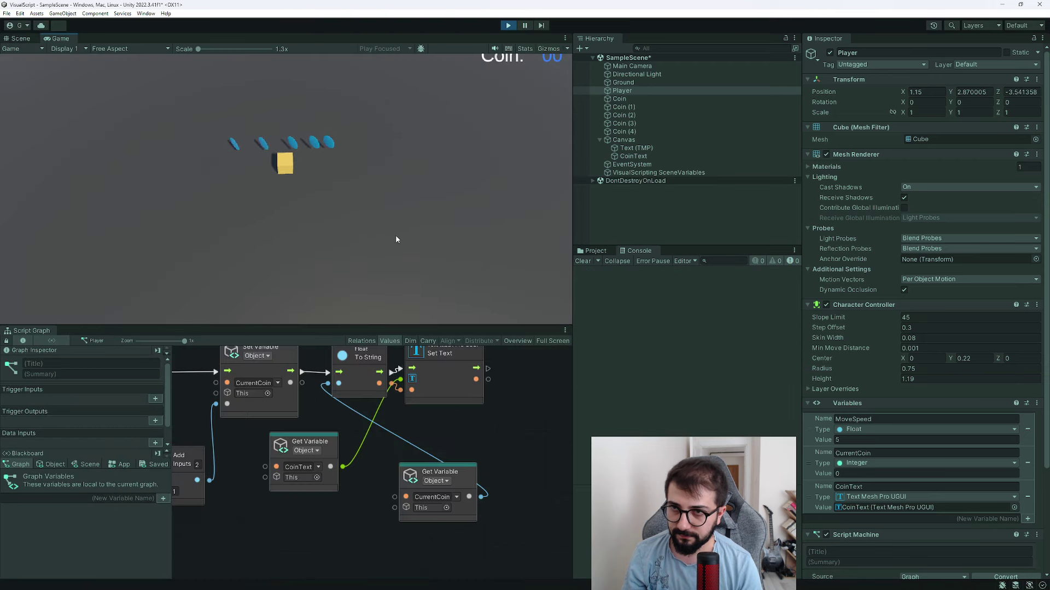
pyautogui.press('d')
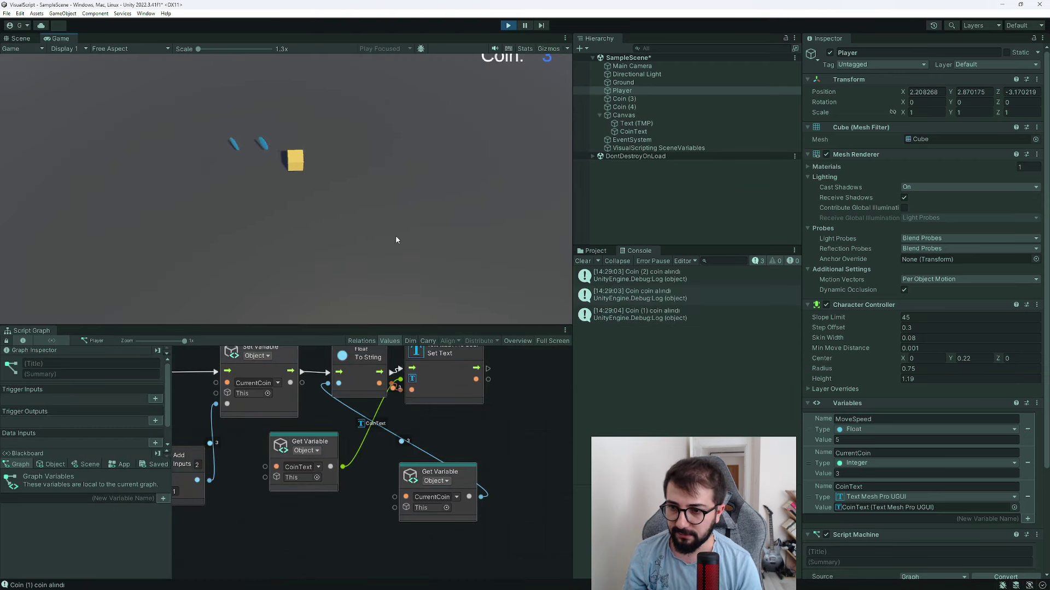
pyautogui.press('a')
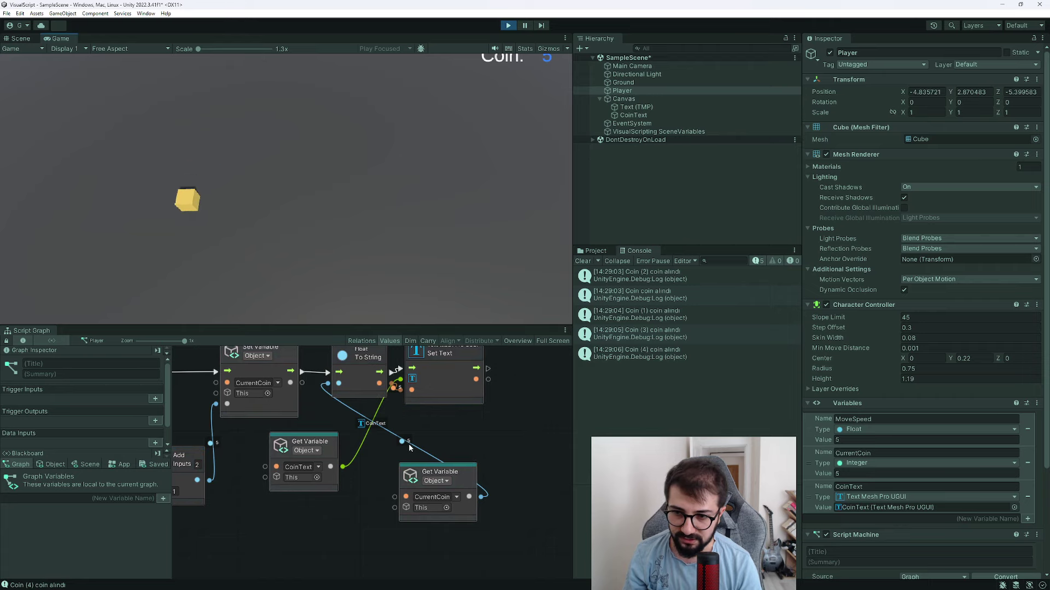
pyautogui.press('d')
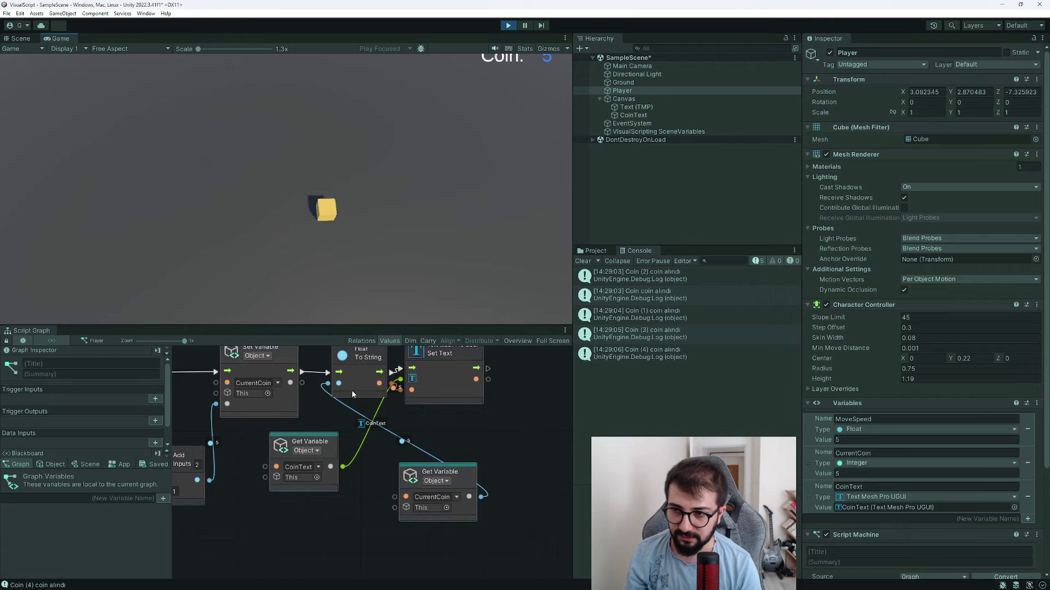
pyautogui.click(507, 25)
# Step: Connect Set Variable's flow into To String, then replay the test in an enlarged Game view
pyautogui.moveTo(302, 382); pyautogui.dragTo(328, 387)
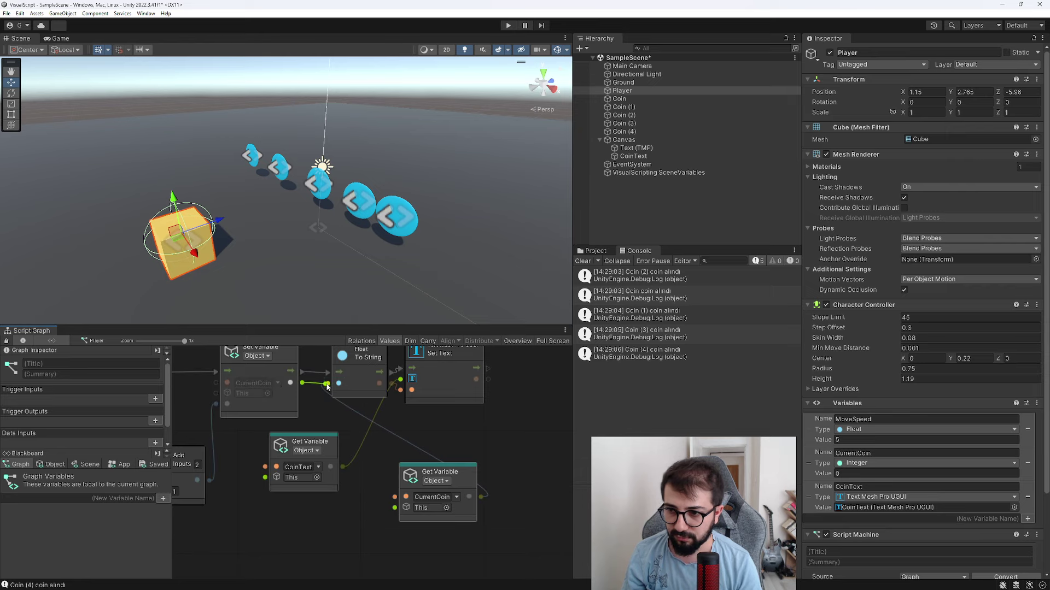
pyautogui.click(507, 25)
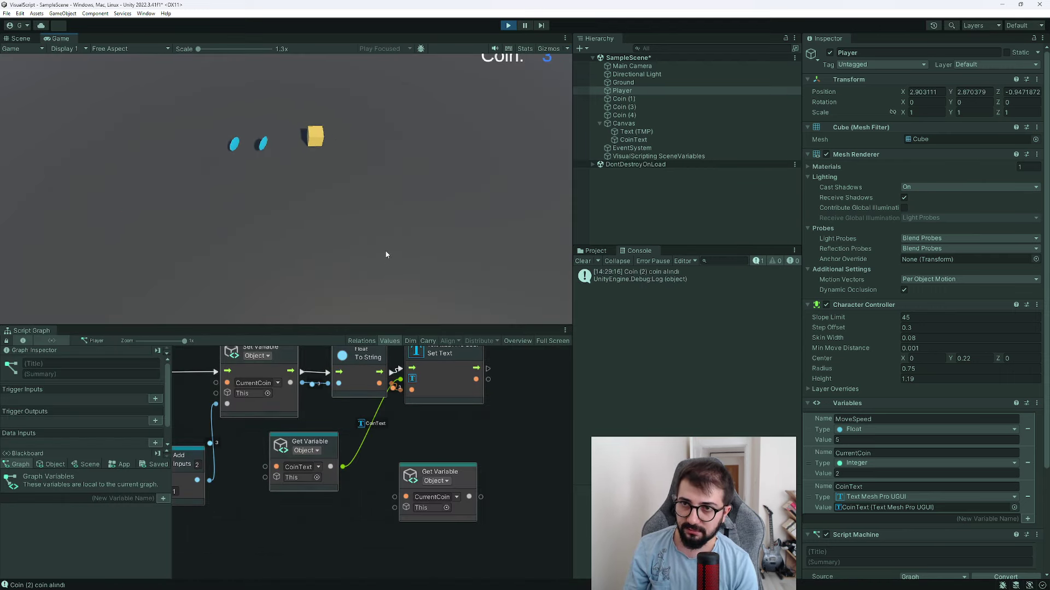
pyautogui.doubleClick(57, 37)
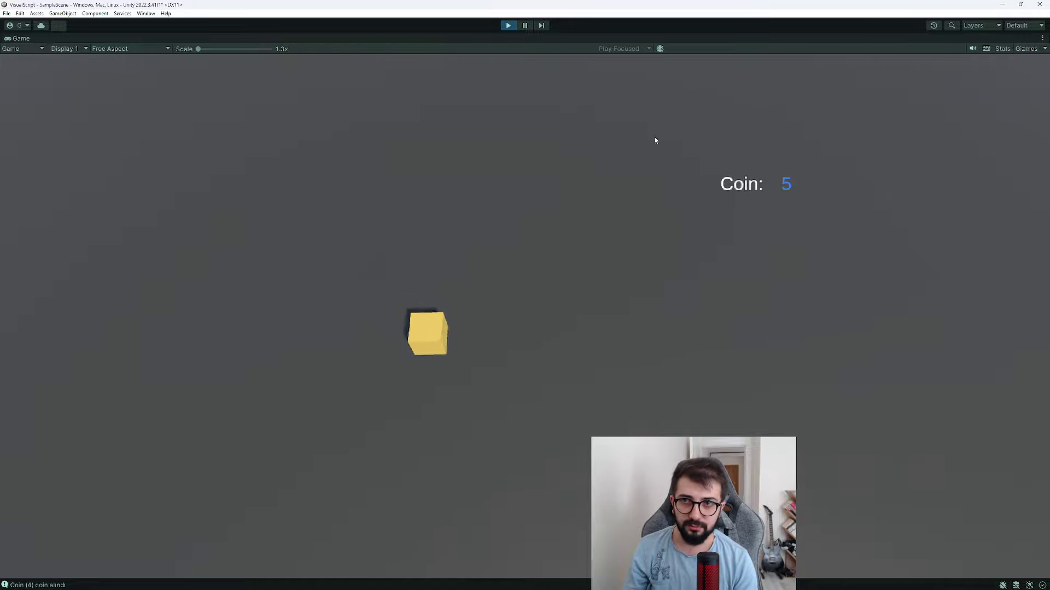
pyautogui.click(510, 27)
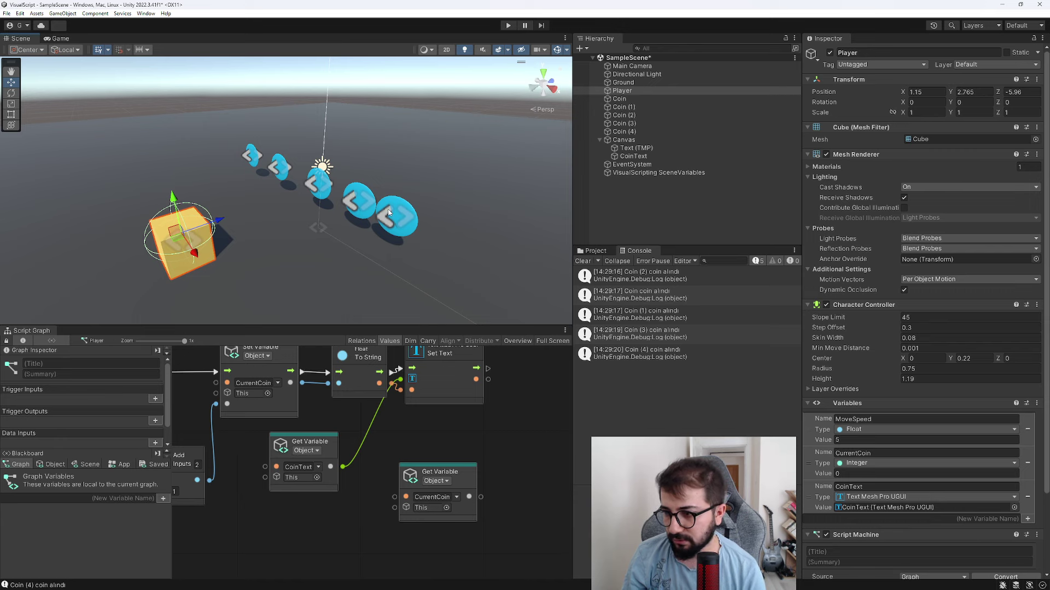
# Step: Box-select the coins and duplicate them twice, moving the copies up and right
pyautogui.scroll(-3, 388, 212)
pyautogui.scroll(-2, 389, 213)
pyautogui.moveTo(382, 219); pyautogui.dragTo(271, 158)
pyautogui.hotkey('ctrl', 'd')
pyautogui.moveTo(339, 179); pyautogui.dragTo(389, 158)
pyautogui.hotkey('ctrl', 'd')
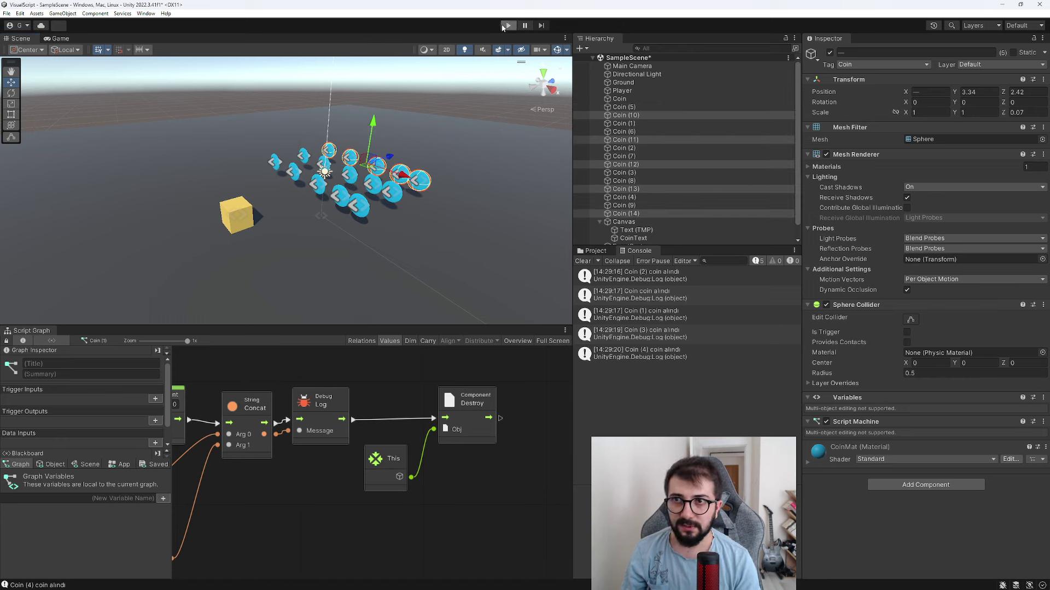
# Step: Play-test collecting the coins with WASD in a maximized Game view until the counter reaches 14
pyautogui.click(504, 25)
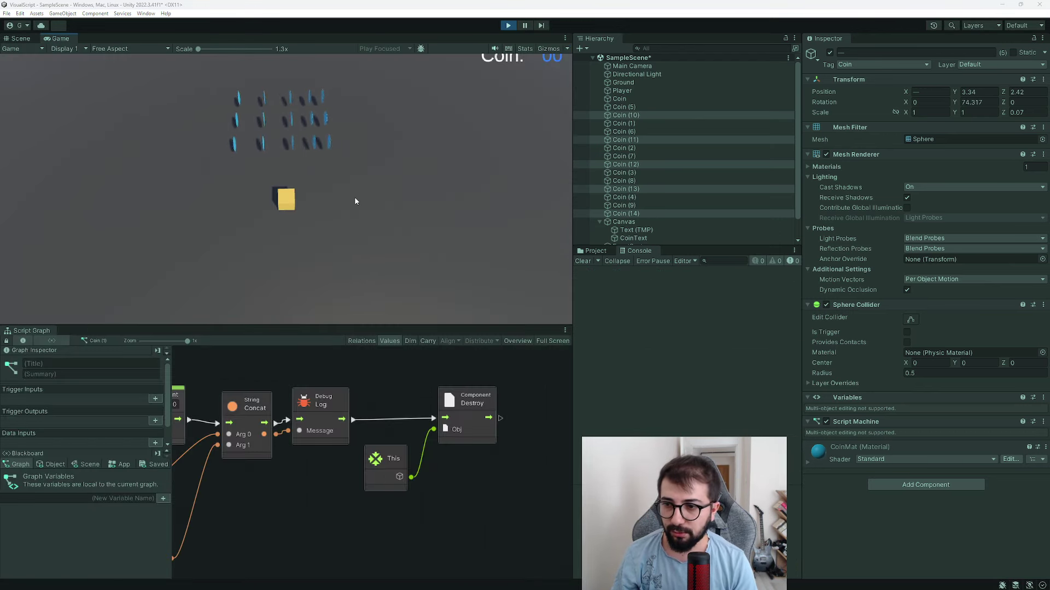
pyautogui.press('w')
pyautogui.press('d')
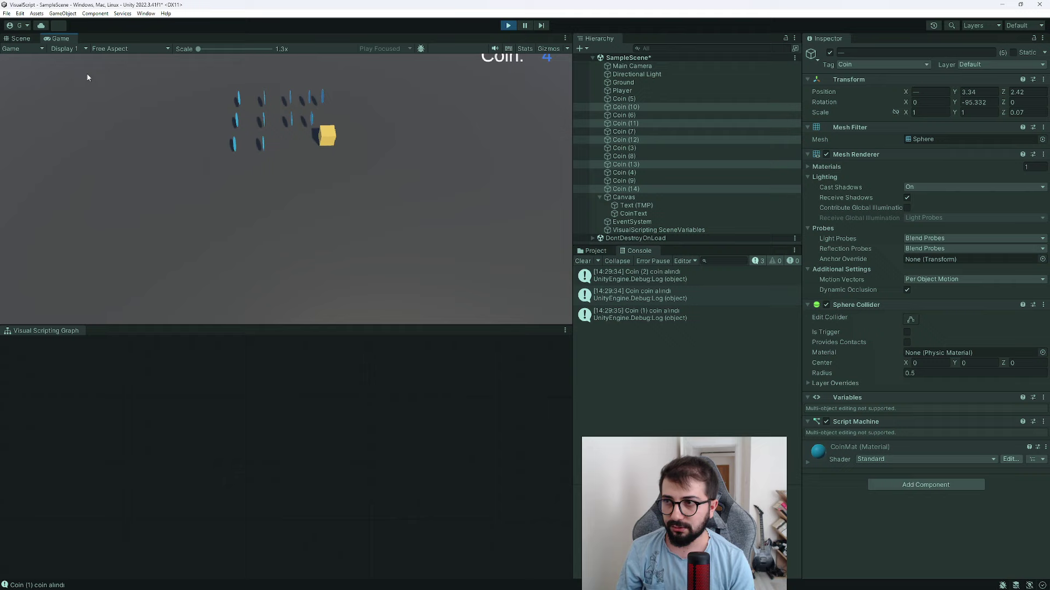
pyautogui.press('a')
pyautogui.press('s')
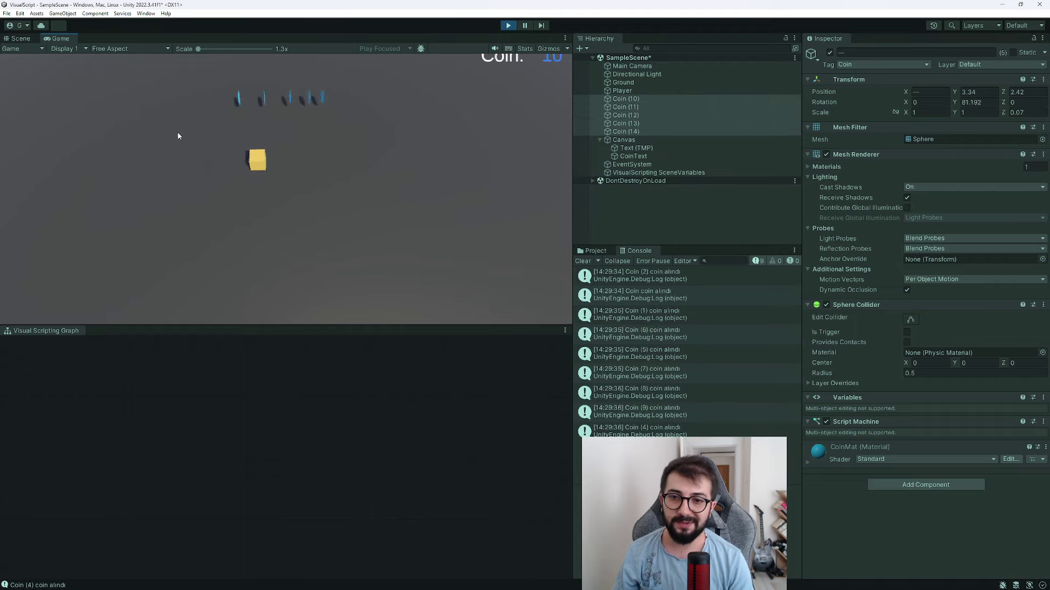
pyautogui.doubleClick(63, 38)
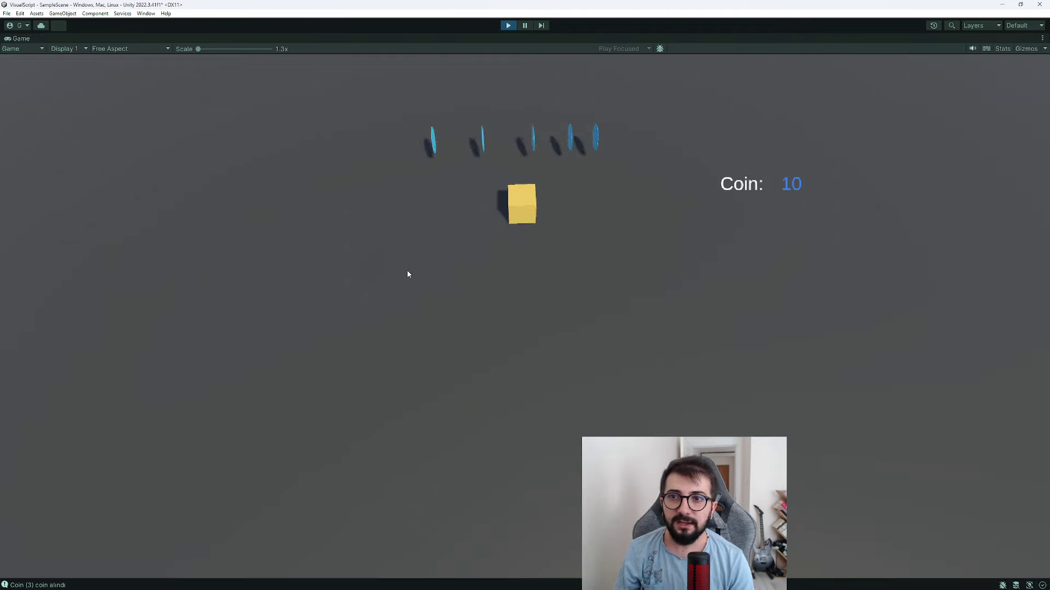
pyautogui.press('w')
pyautogui.press('d')
pyautogui.press('a')
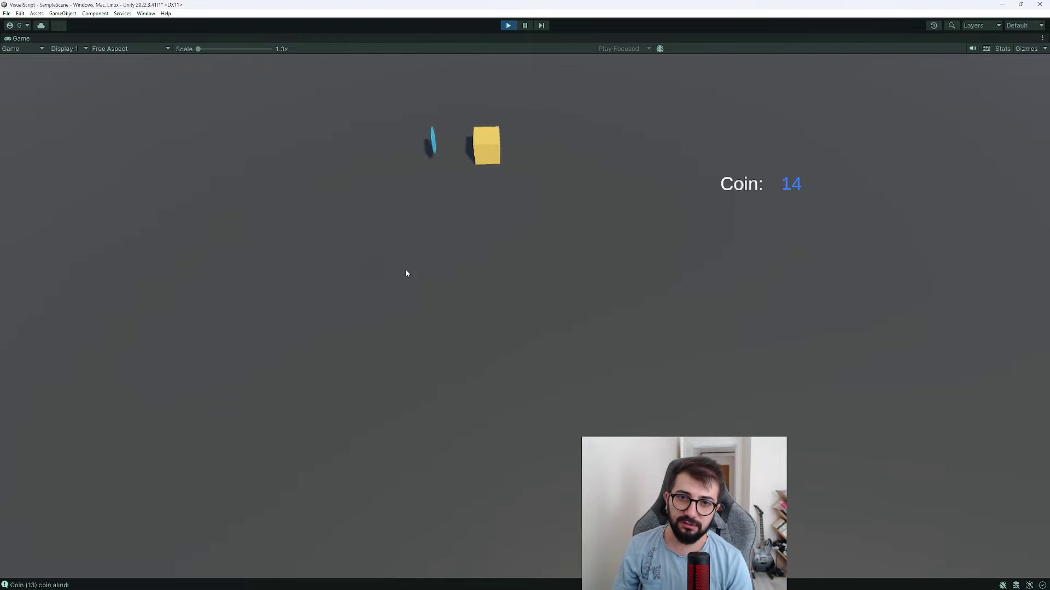
pyautogui.click(508, 25)
# Step: Maximize the coin's script graph, select its rotation nodes, and review the coin's object variables
pyautogui.moveTo(470, 245)
pyautogui.mouseDown(button='right')
pyautogui.moveTo(370, 249)
pyautogui.moveTo(442, 252)
pyautogui.moveTo(230, 304)
pyautogui.mouseUp(button='right')
pyautogui.doubleClick(38, 331)
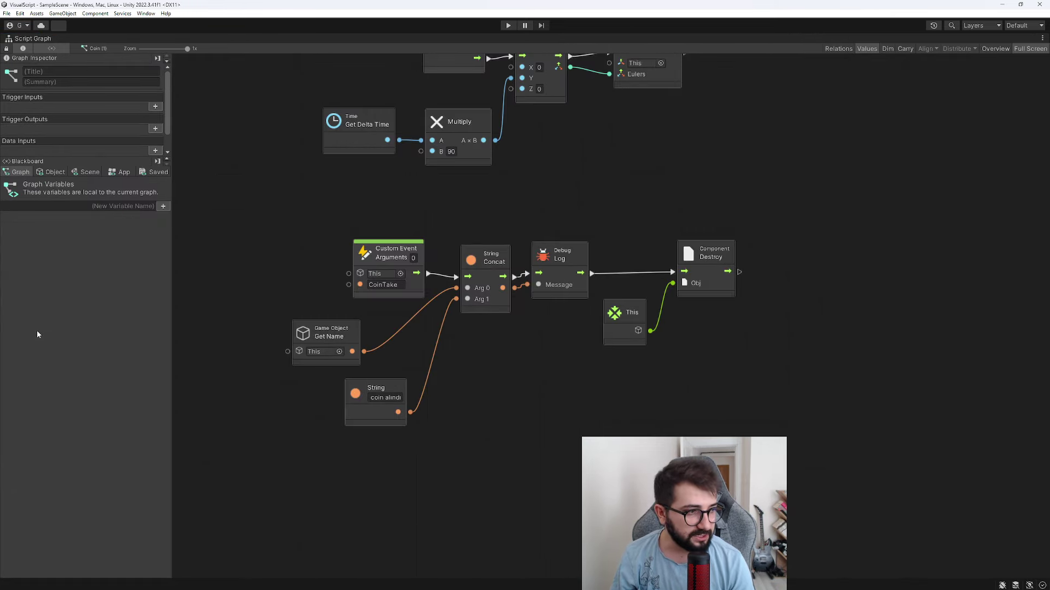
pyautogui.moveTo(370, 254); pyautogui.dragTo(400, 460, button='middle')
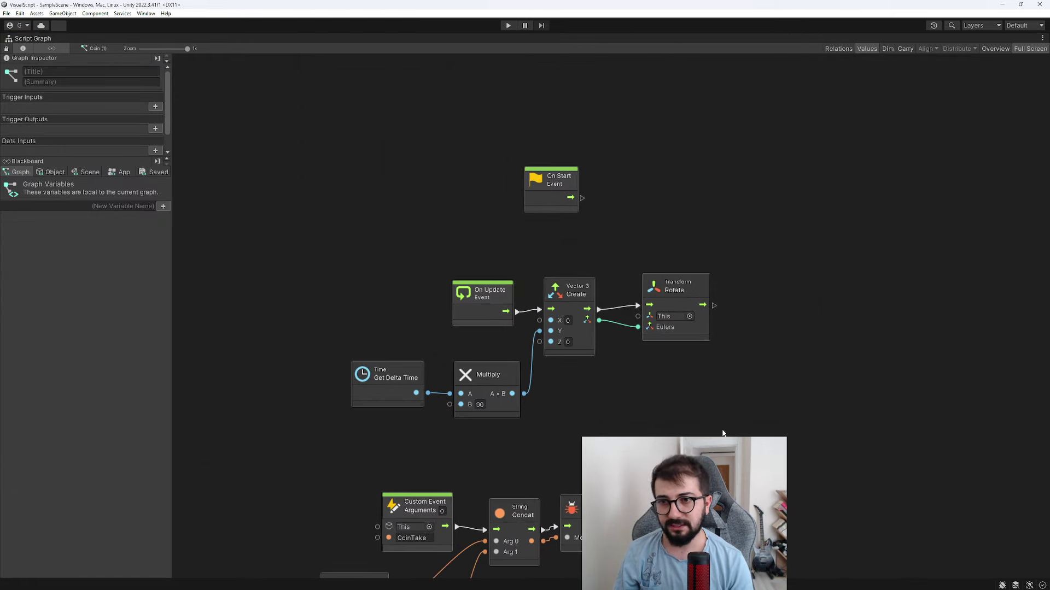
pyautogui.moveTo(722, 433); pyautogui.dragTo(332, 295)
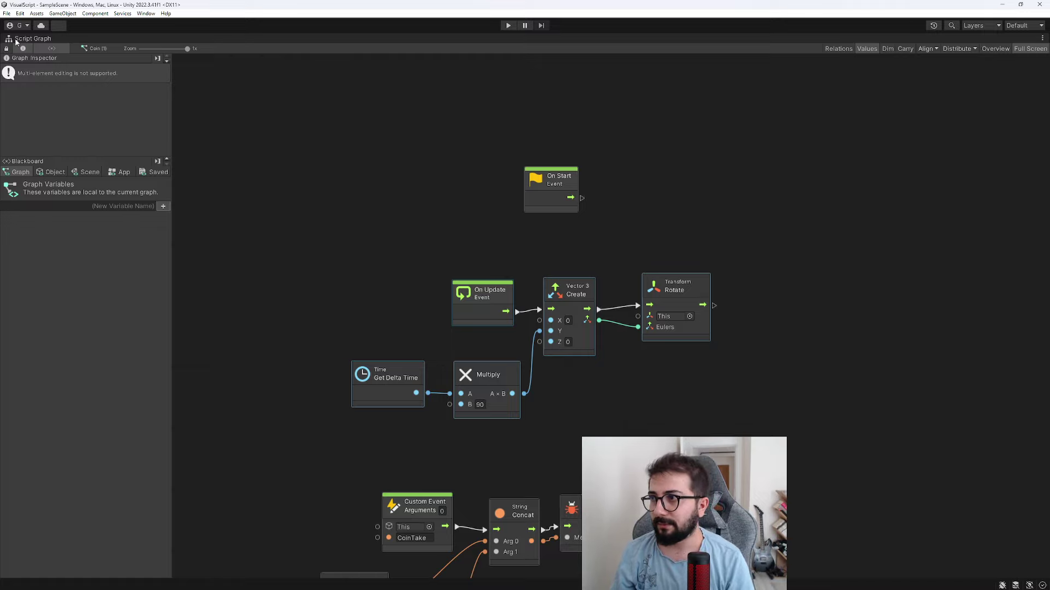
pyautogui.click(55, 173)
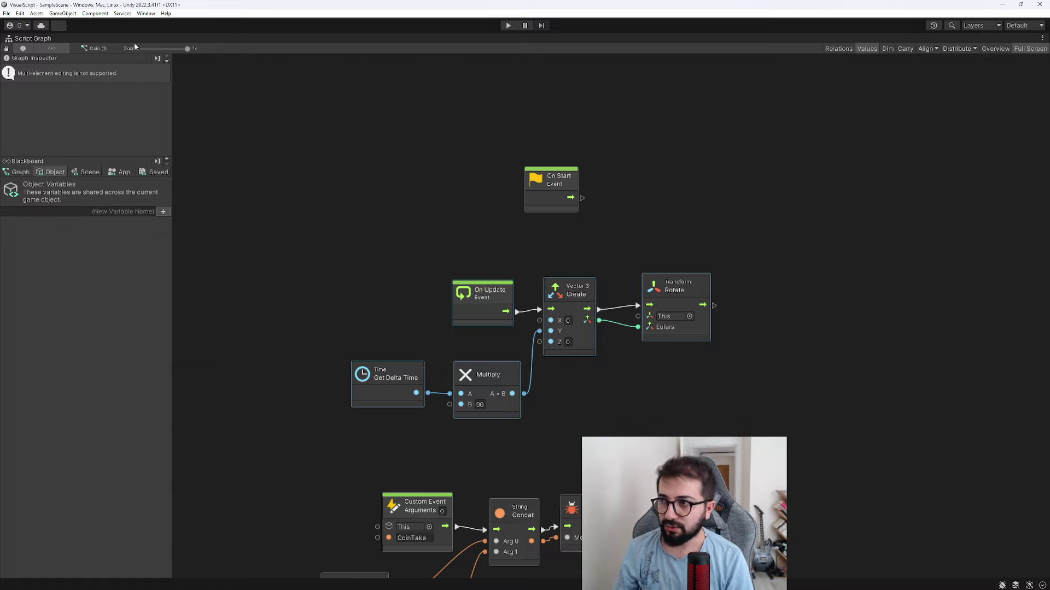
pyautogui.scroll(-3, 612, 322)
pyautogui.scroll(-3, 612, 322)
pyautogui.scroll(3, 612, 321)
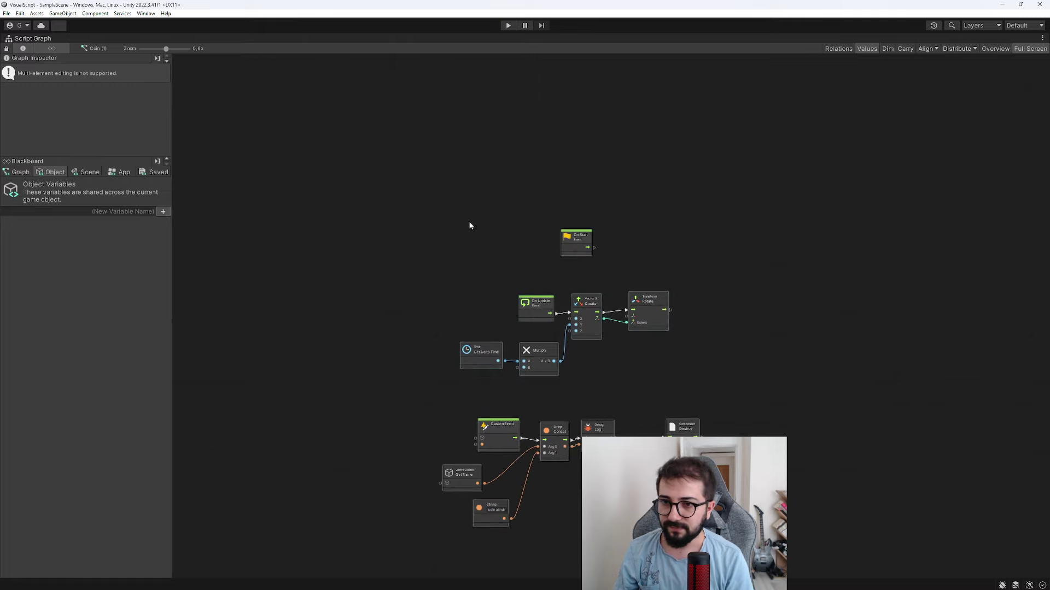
# Step: Clear the node selection, dismiss the graph context menu, and return the graph to the docked layout
pyautogui.click(719, 326)
pyautogui.rightClick(716, 325)
pyautogui.click(710, 338)
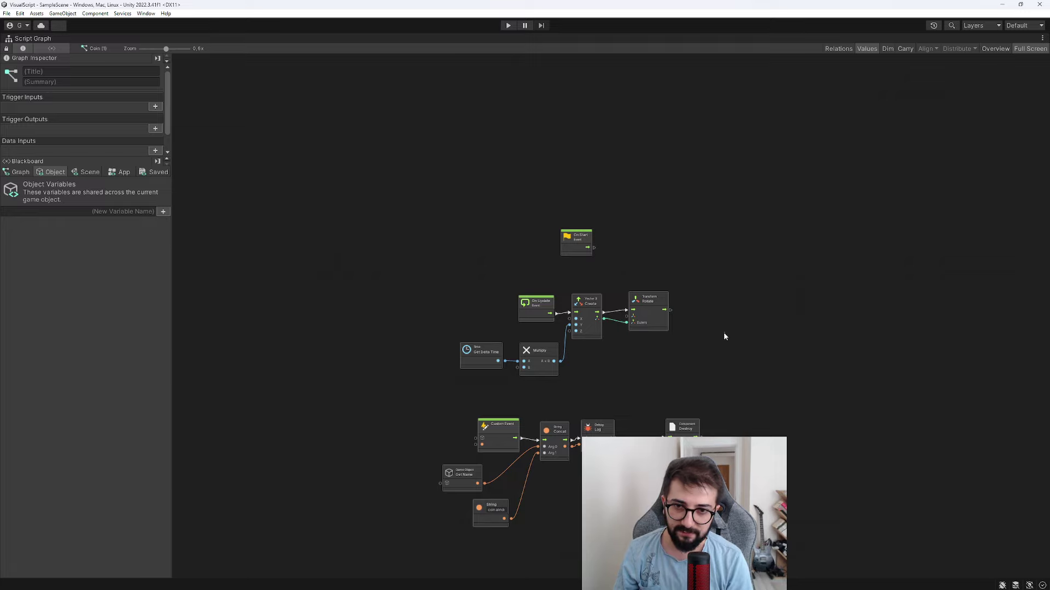
pyautogui.rightClick(722, 347)
pyautogui.rightClick(707, 342)
pyautogui.click(722, 350)
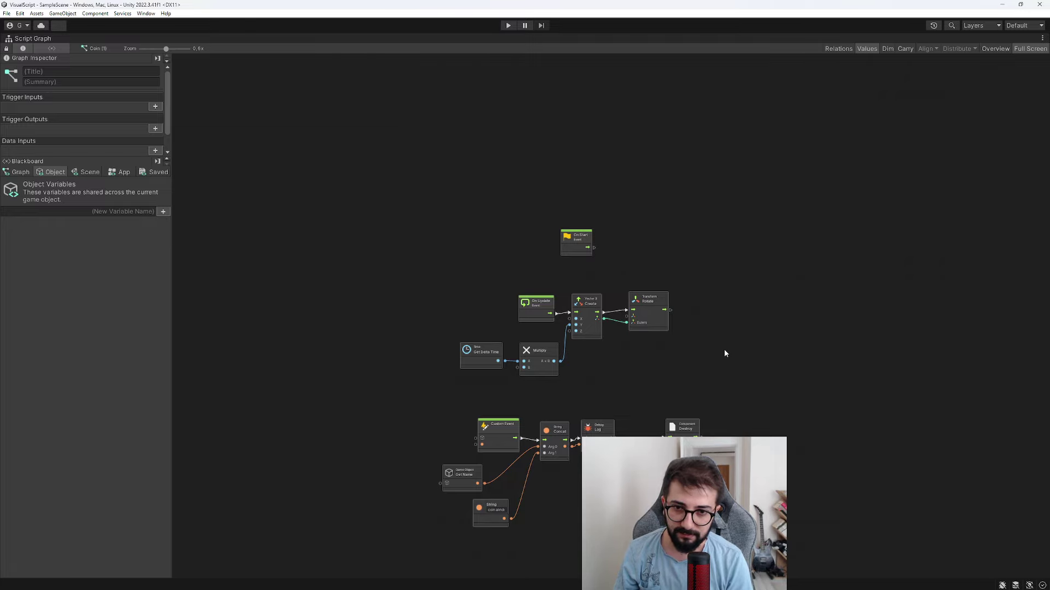
pyautogui.hotkey('shift', 'space')
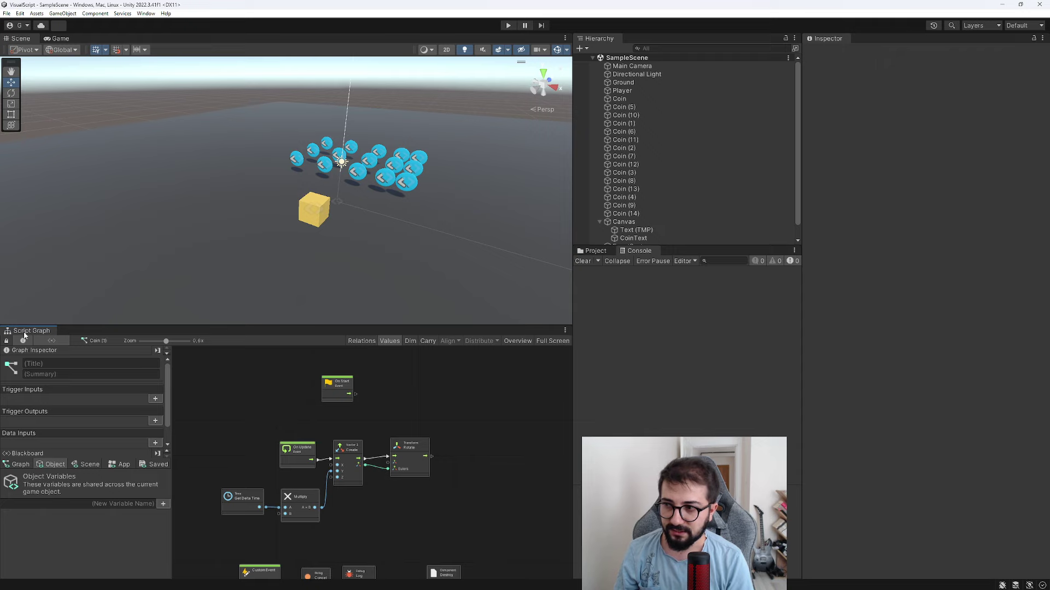
# Step: In the maximized coin graph, add a sticky note and then delete it
pyautogui.hotkey('shift', 'space')
pyautogui.rightClick(531, 321)
pyautogui.rightClick(698, 342)
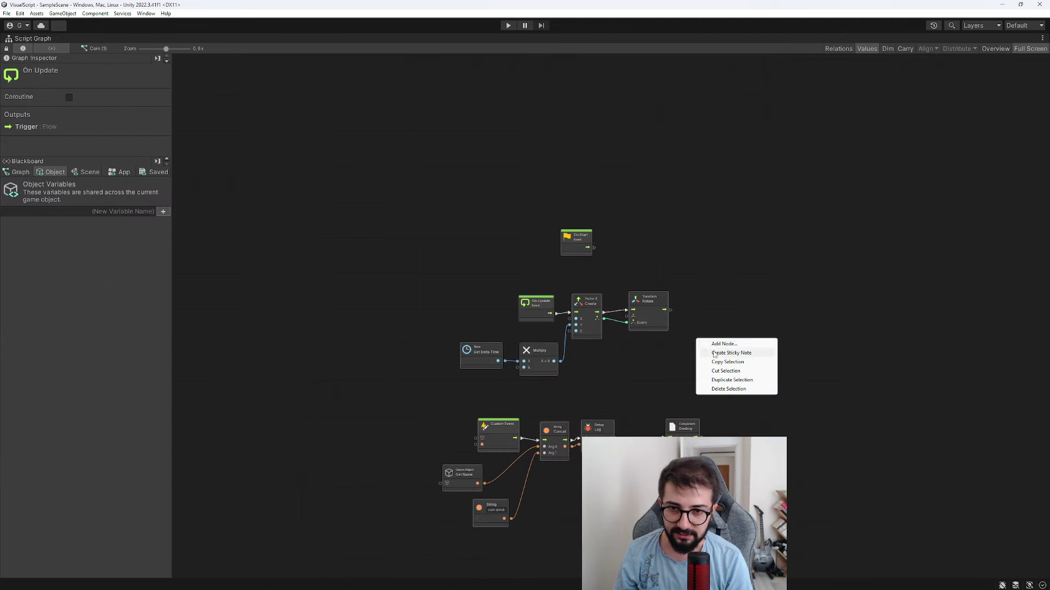
pyautogui.click(716, 354)
pyautogui.scroll(2, 727, 358)
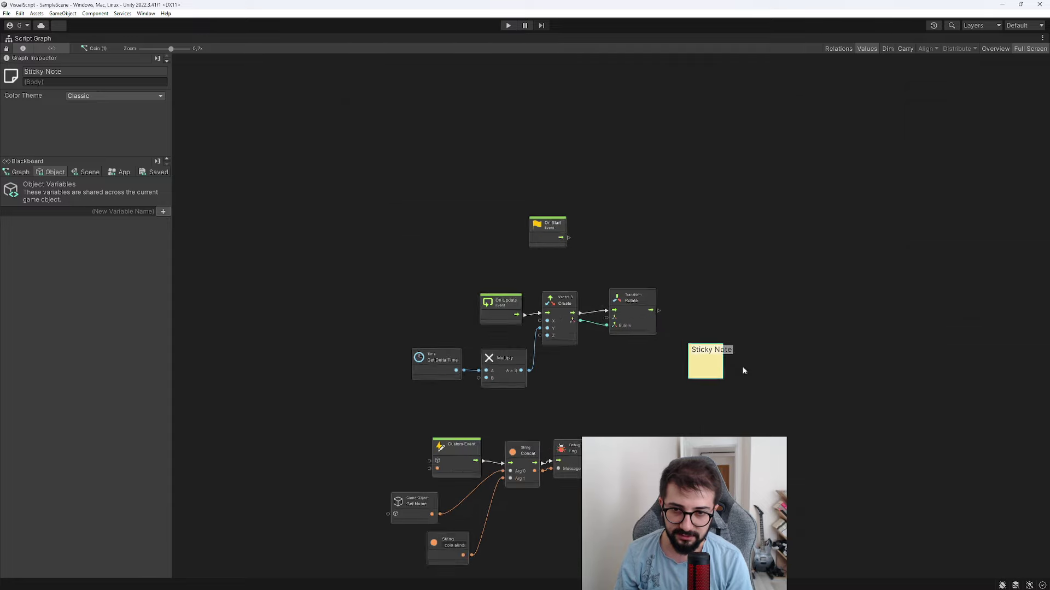
pyautogui.scroll(2, 711, 353)
pyautogui.rightClick(745, 392)
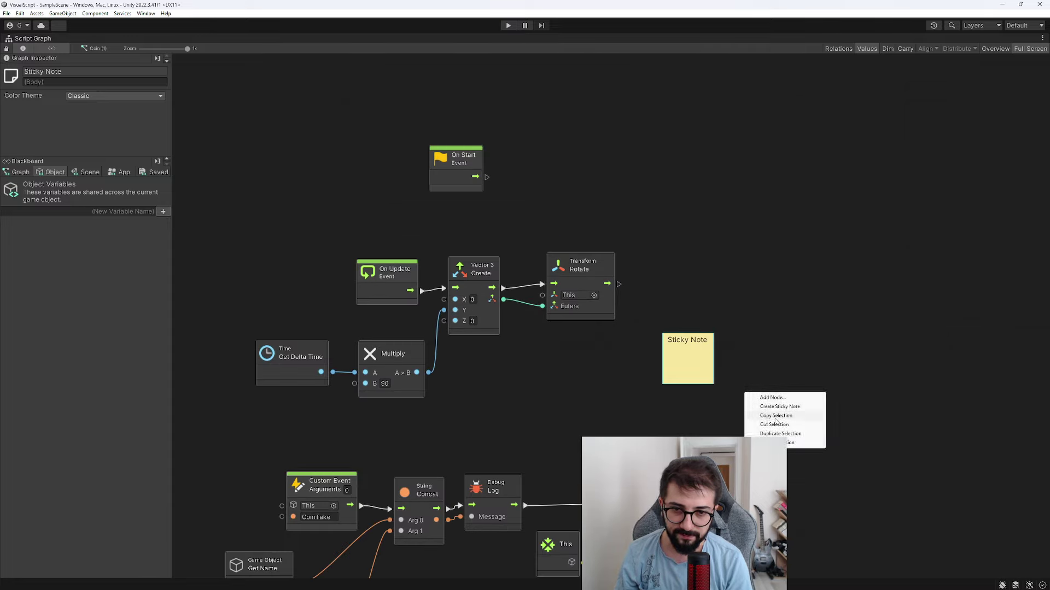
pyautogui.click(702, 360)
pyautogui.press('Delete')
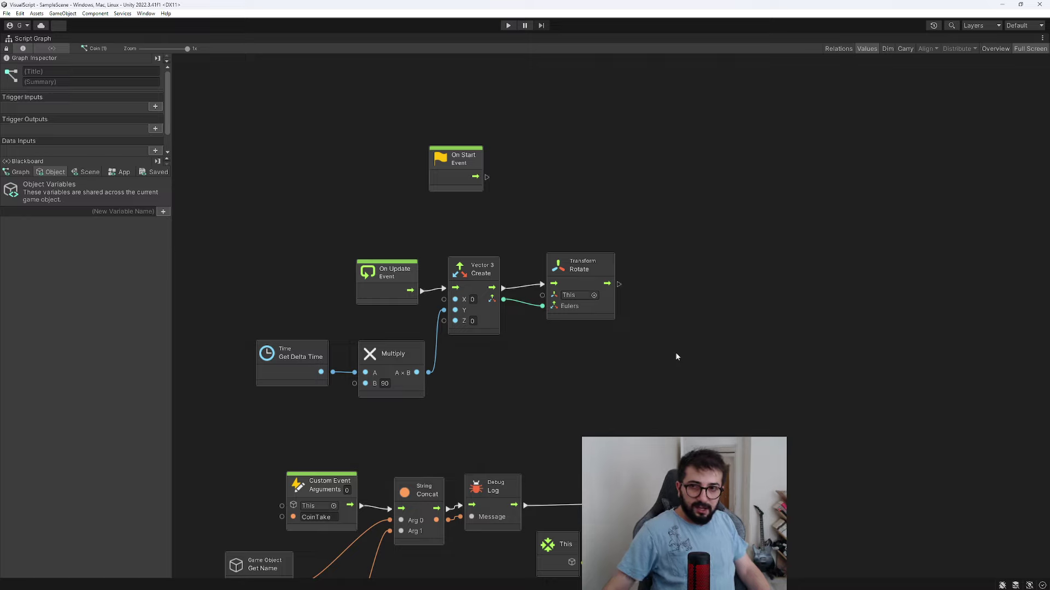
# Step: Browse the event categories, add a Lifecycle On Enable node, then delete it
pyautogui.rightClick(636, 197)
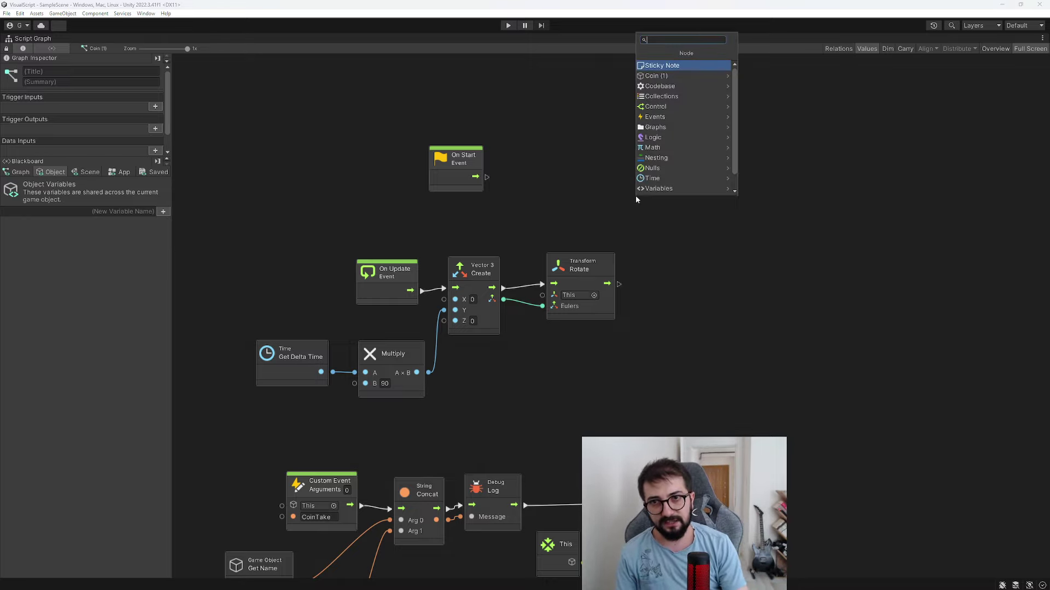
pyautogui.click(681, 117)
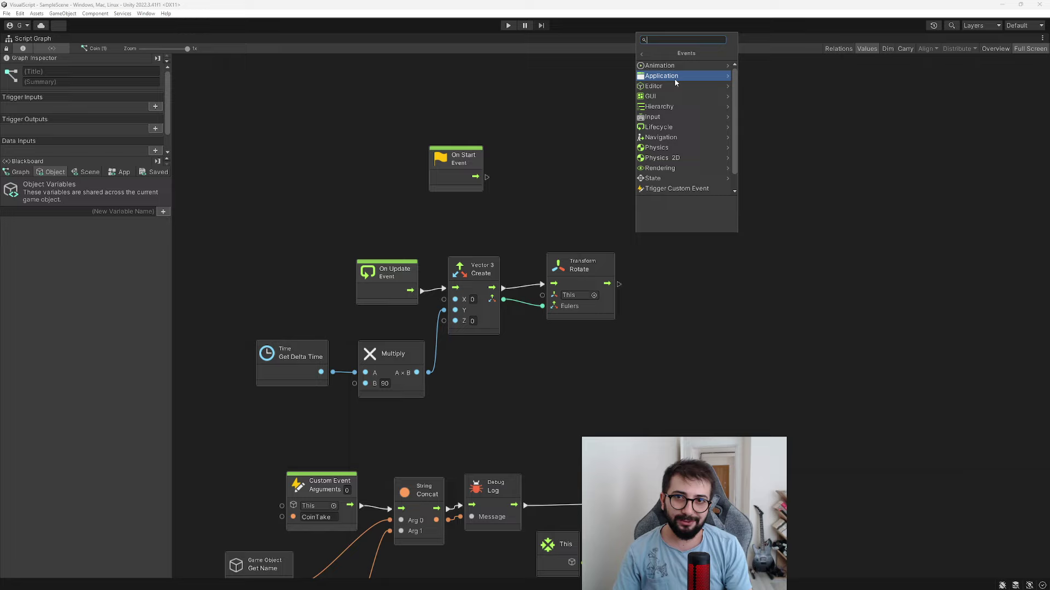
pyautogui.click(680, 108)
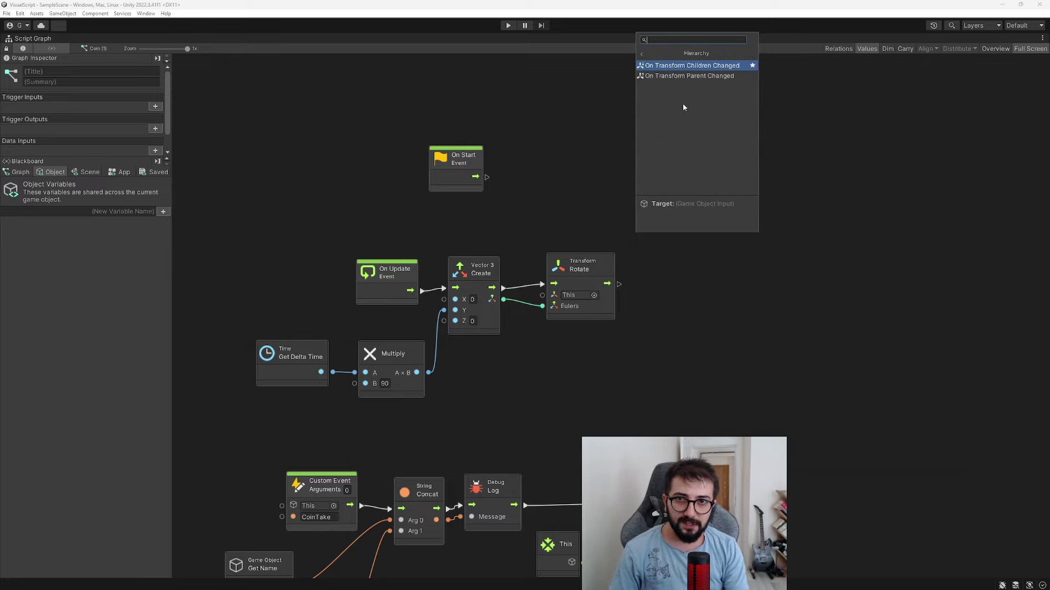
pyautogui.click(641, 53)
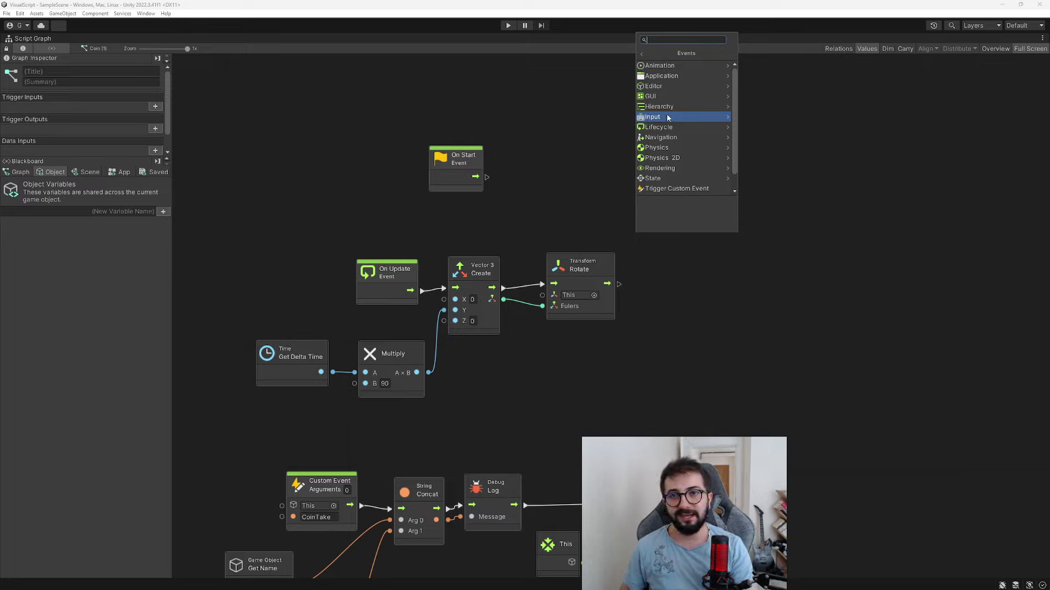
pyautogui.click(662, 65)
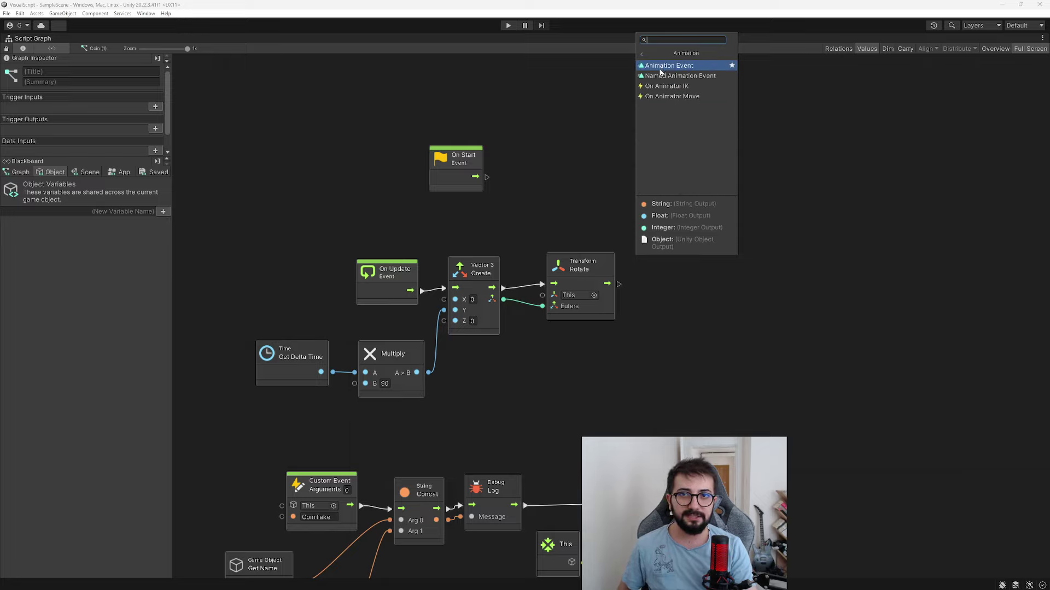
pyautogui.press('Left')
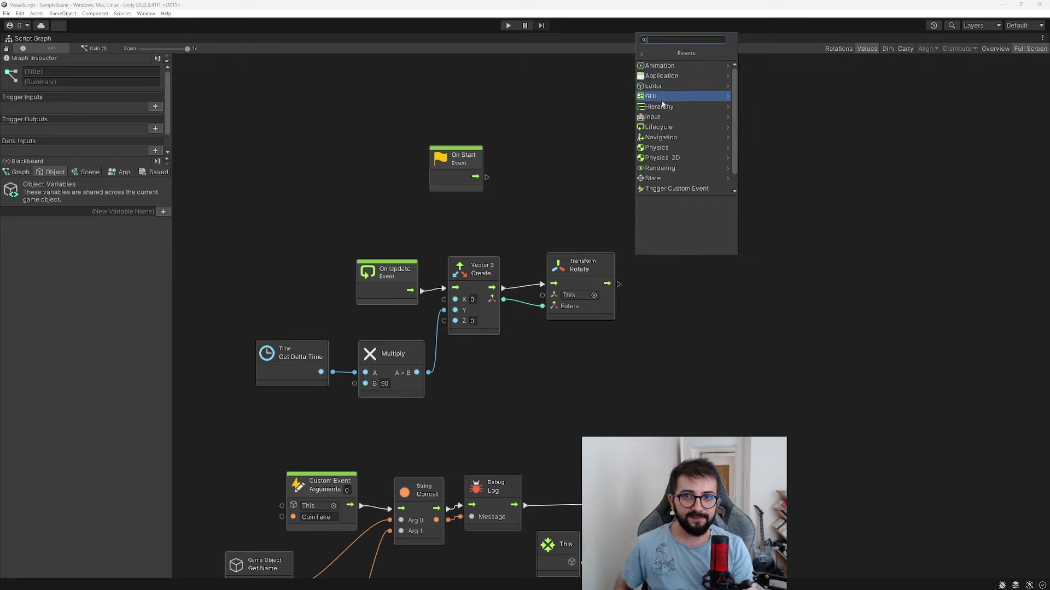
pyautogui.click(659, 127)
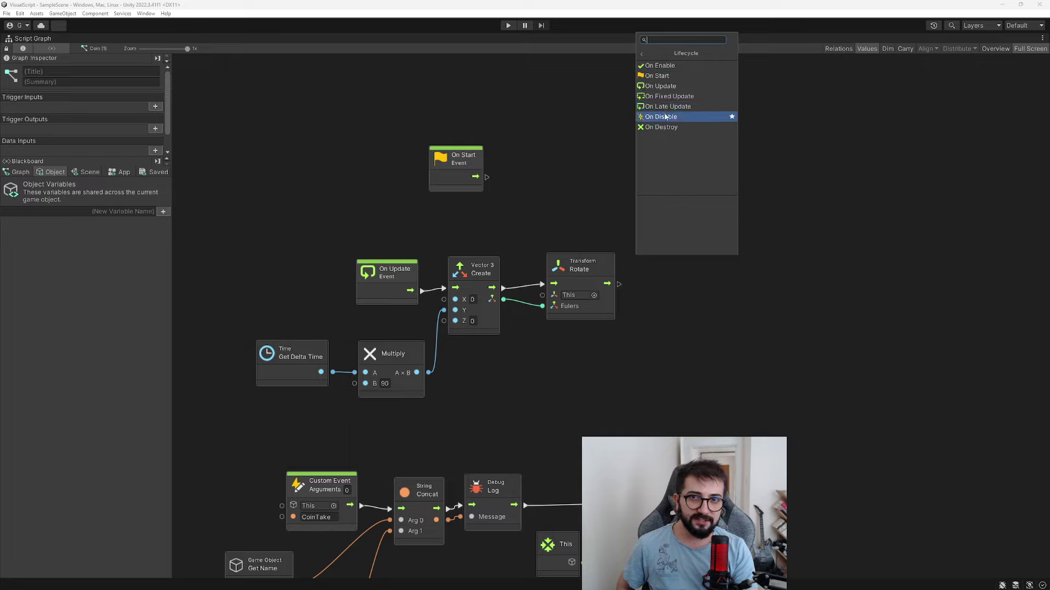
pyautogui.click(677, 64)
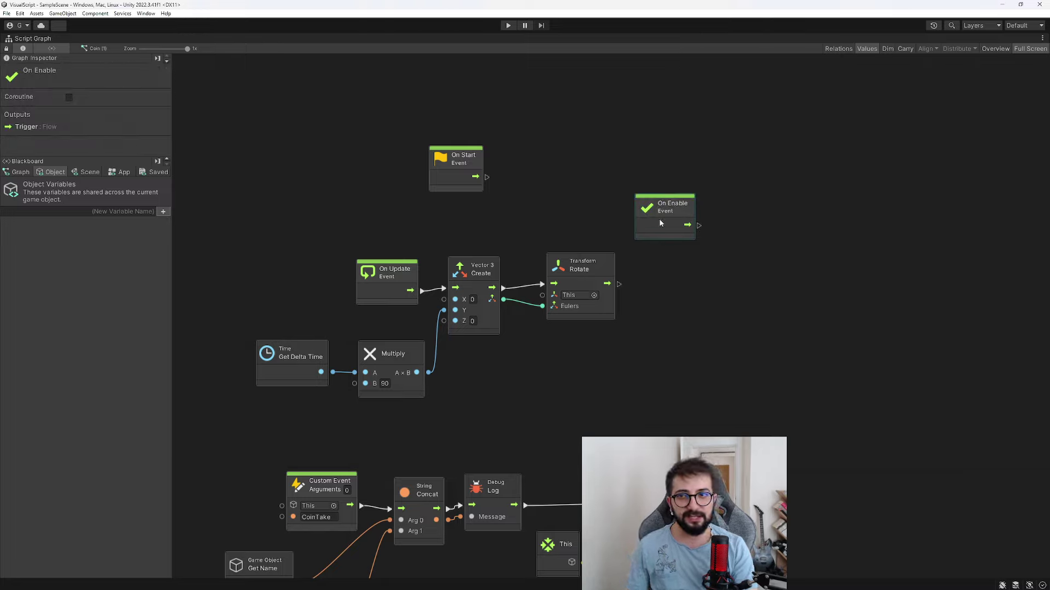
pyautogui.press('Delete')
# Step: Duplicate On Start, delete the extra copies, nudge the remaining On Start left, and re-dock the graph
pyautogui.rightClick(579, 166)
pyautogui.click(458, 173)
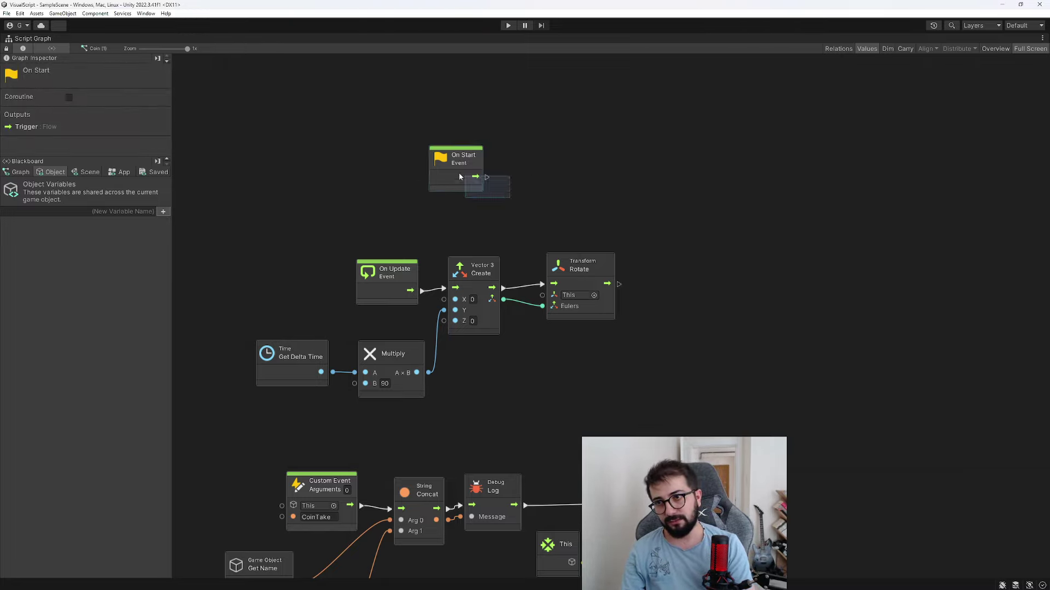
pyautogui.hotkey('ctrl', 'd')
pyautogui.hotkey('ctrl', 'd')
pyautogui.hotkey('ctrl', 'd')
pyautogui.moveTo(481, 181)
pyautogui.mouseDown()
pyautogui.moveTo(596, 156)
pyautogui.moveTo(664, 216)
pyautogui.moveTo(721, 151)
pyautogui.mouseUp()
pyautogui.moveTo(778, 250); pyautogui.dragTo(577, 138)
pyautogui.press('Delete')
pyautogui.moveTo(451, 171); pyautogui.dragTo(412, 163)
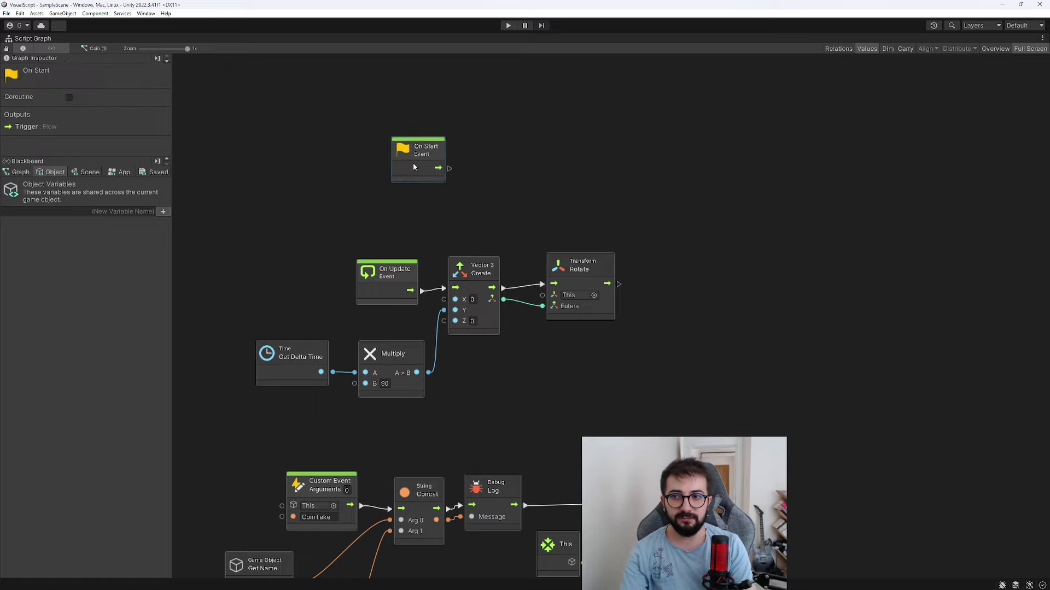
pyautogui.moveTo(379, 195); pyautogui.dragTo(409, 167, button='middle')
pyautogui.doubleClick(38, 36)
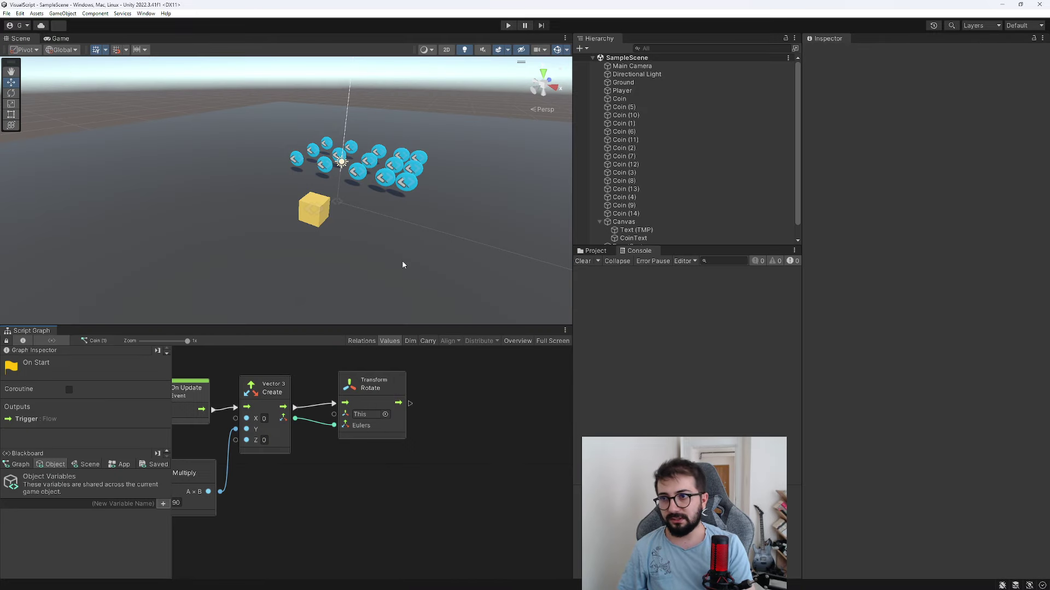
# Step: Select the Player cube, maximize its script graph, move On Controller Collider Hit up, and zoom out
pyautogui.moveTo(403, 262); pyautogui.dragTo(394, 255, button='right')
pyautogui.click(355, 213)
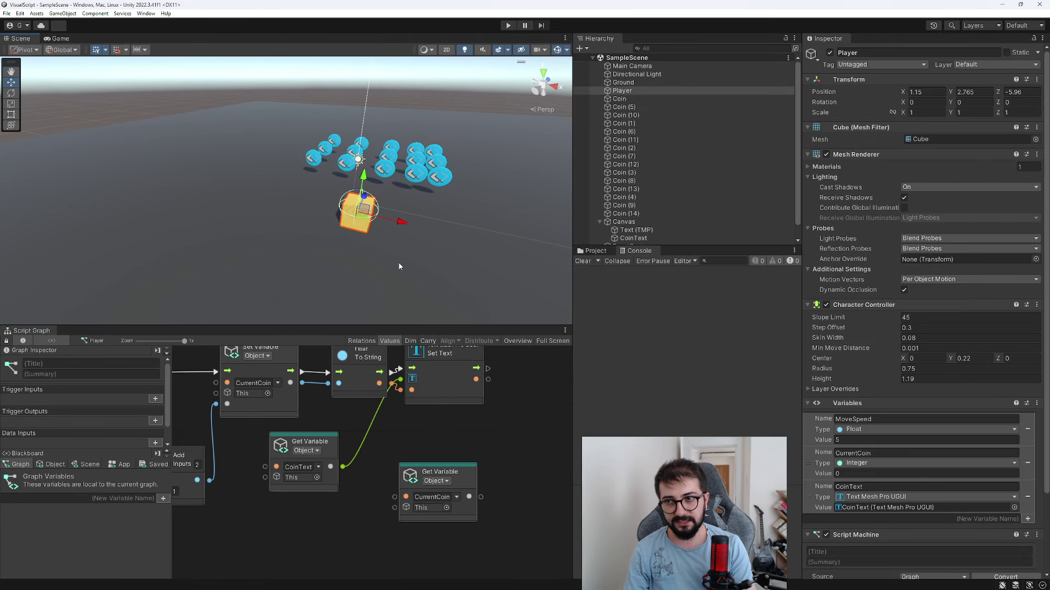
pyautogui.doubleClick(31, 331)
pyautogui.moveTo(180, 273); pyautogui.dragTo(281, 388, button='middle')
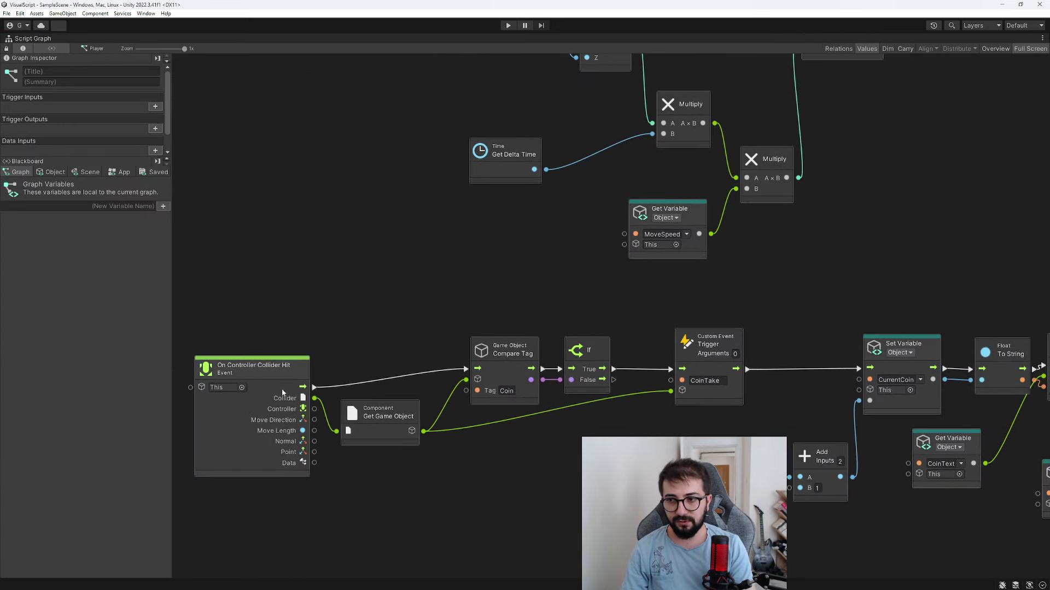
pyautogui.moveTo(283, 393); pyautogui.dragTo(281, 369)
pyautogui.scroll(-2, 542, 385)
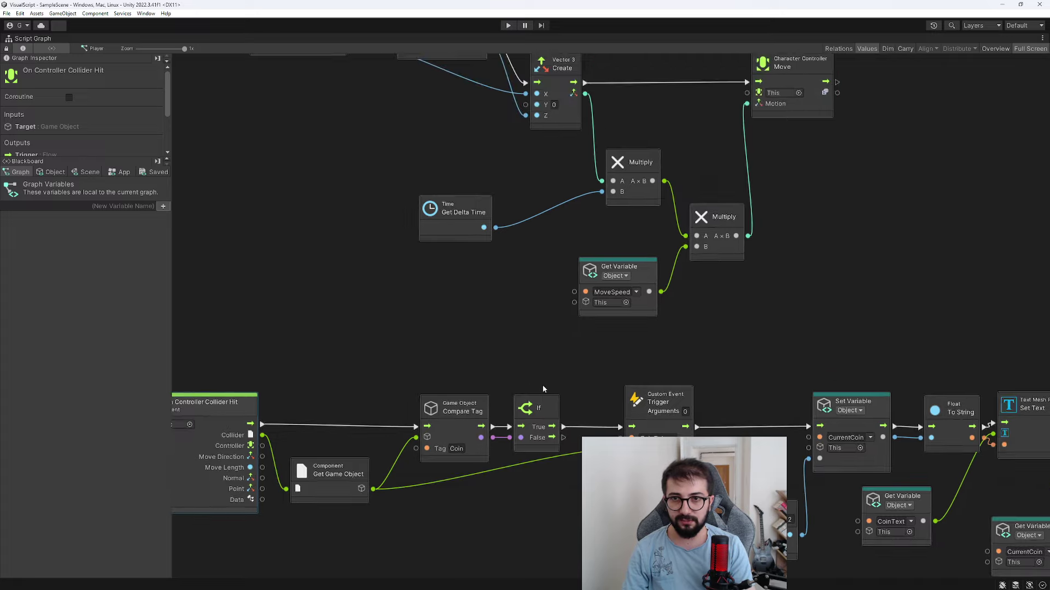
pyautogui.scroll(-2, 576, 307)
pyautogui.scroll(-1, 580, 311)
pyautogui.moveTo(647, 356); pyautogui.dragTo(657, 367, button='middle')
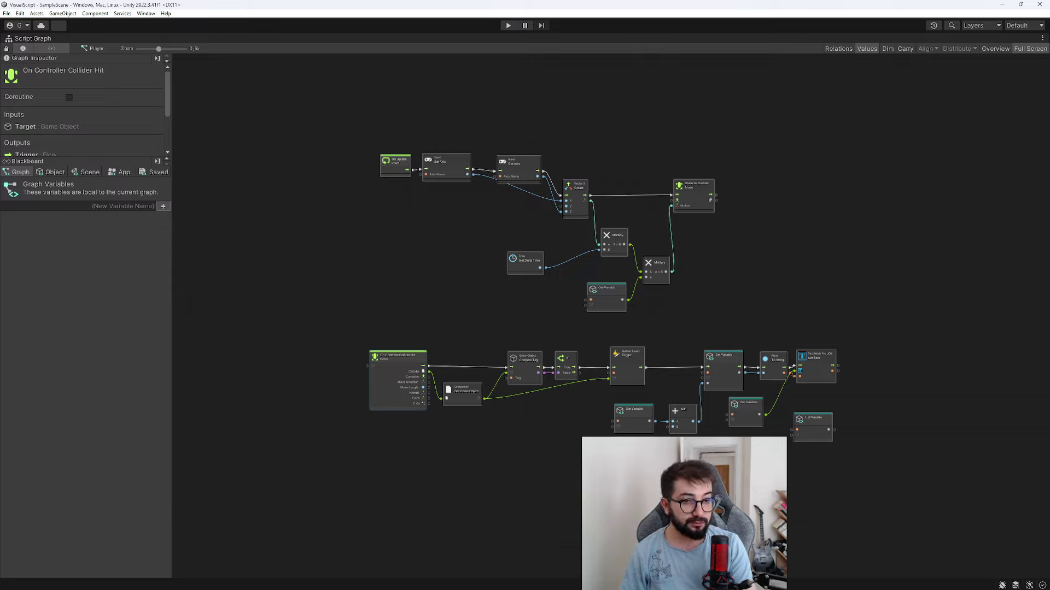
# Step: Delete the unconnected CurrentCoin Get Variable node and place the CoinText node beside Set Text
pyautogui.moveTo(889, 435); pyautogui.dragTo(803, 413)
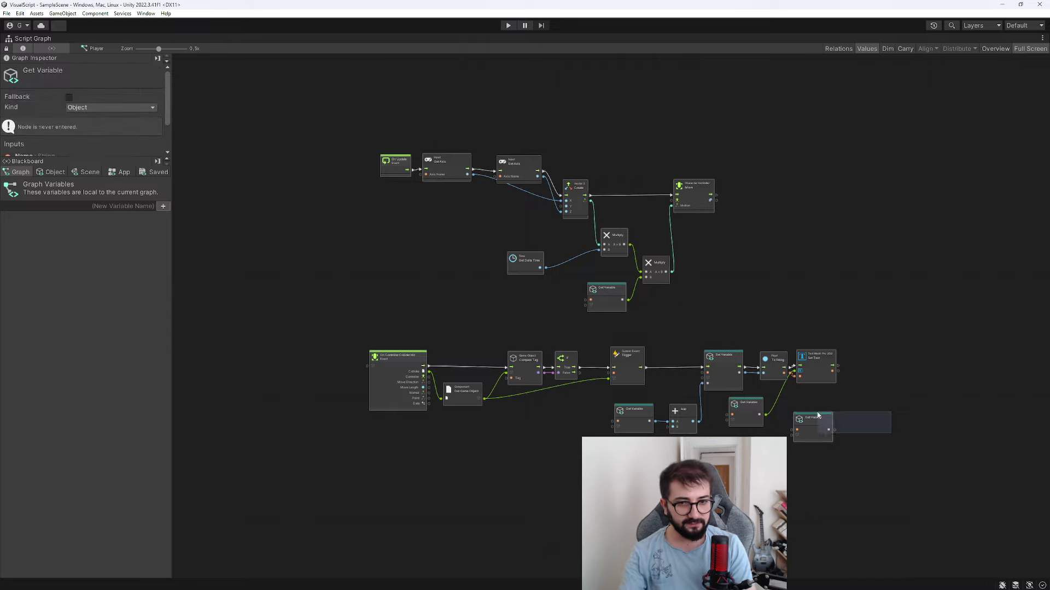
pyautogui.press('Delete')
pyautogui.moveTo(817, 359); pyautogui.dragTo(826, 364)
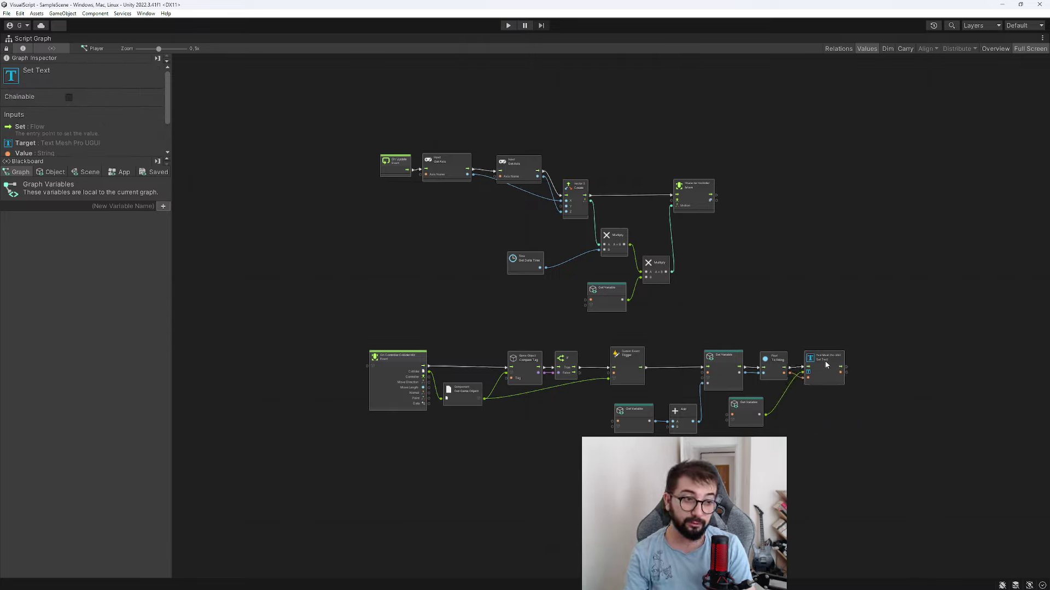
pyautogui.moveTo(745, 417); pyautogui.dragTo(772, 408)
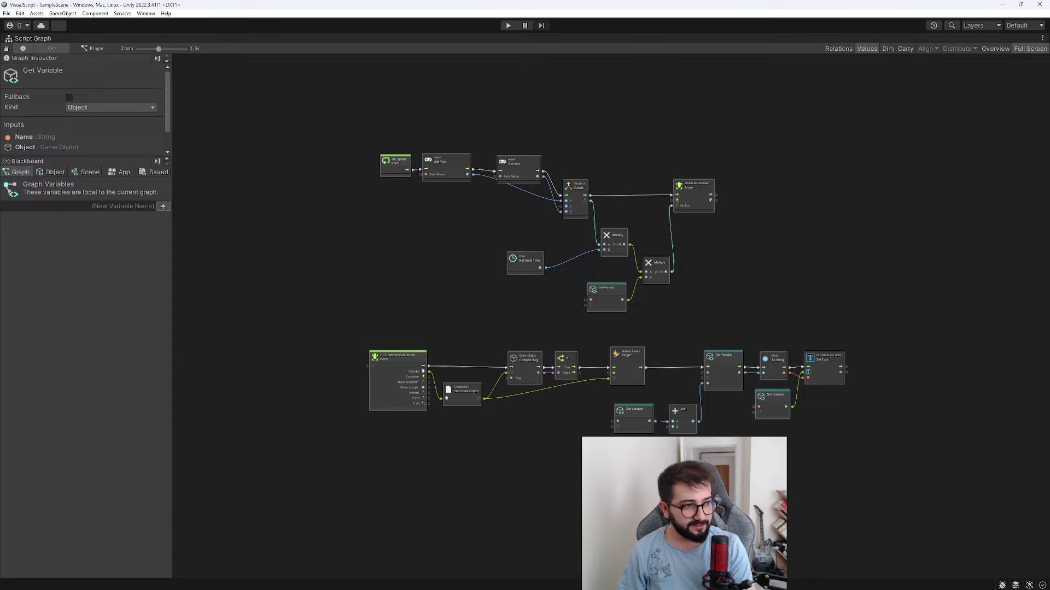